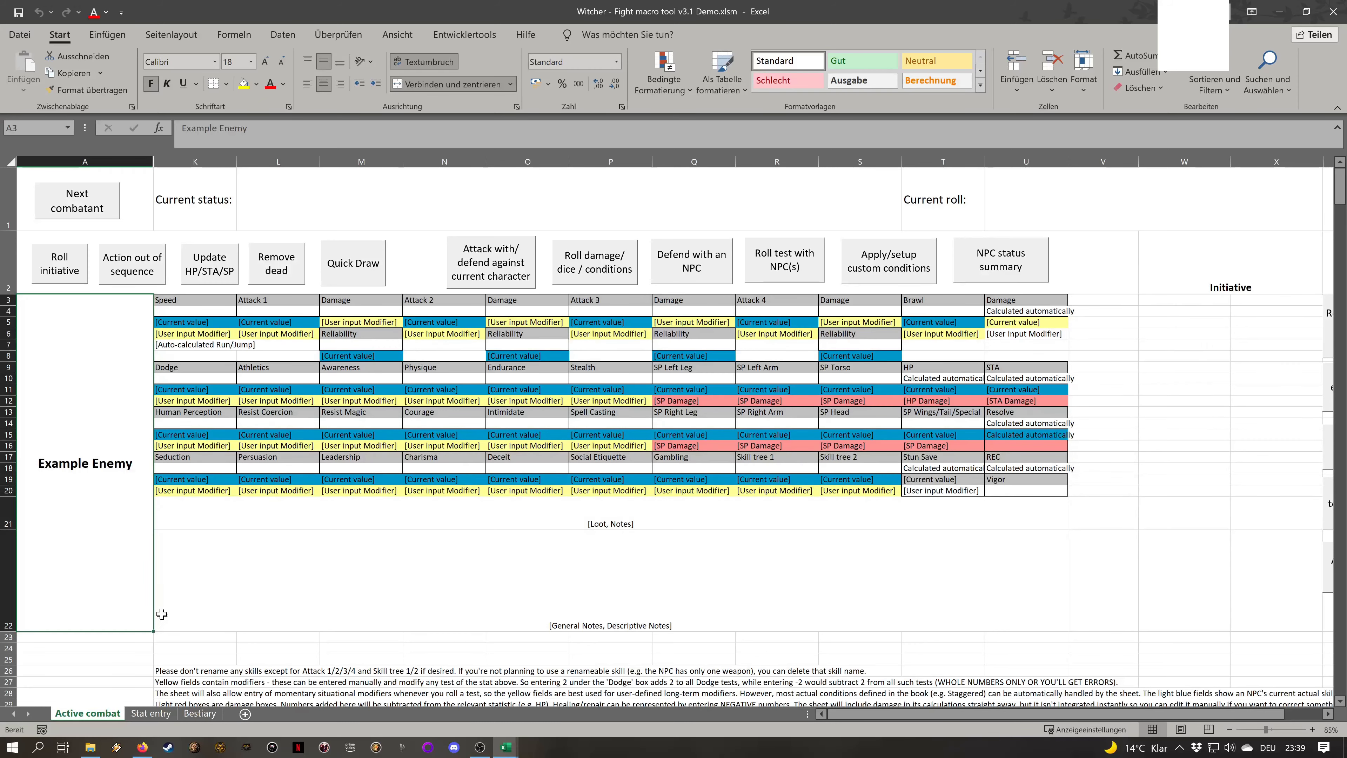
Look through the Stat entry and Bestiary sheets and their available NPC functions
click(150, 713)
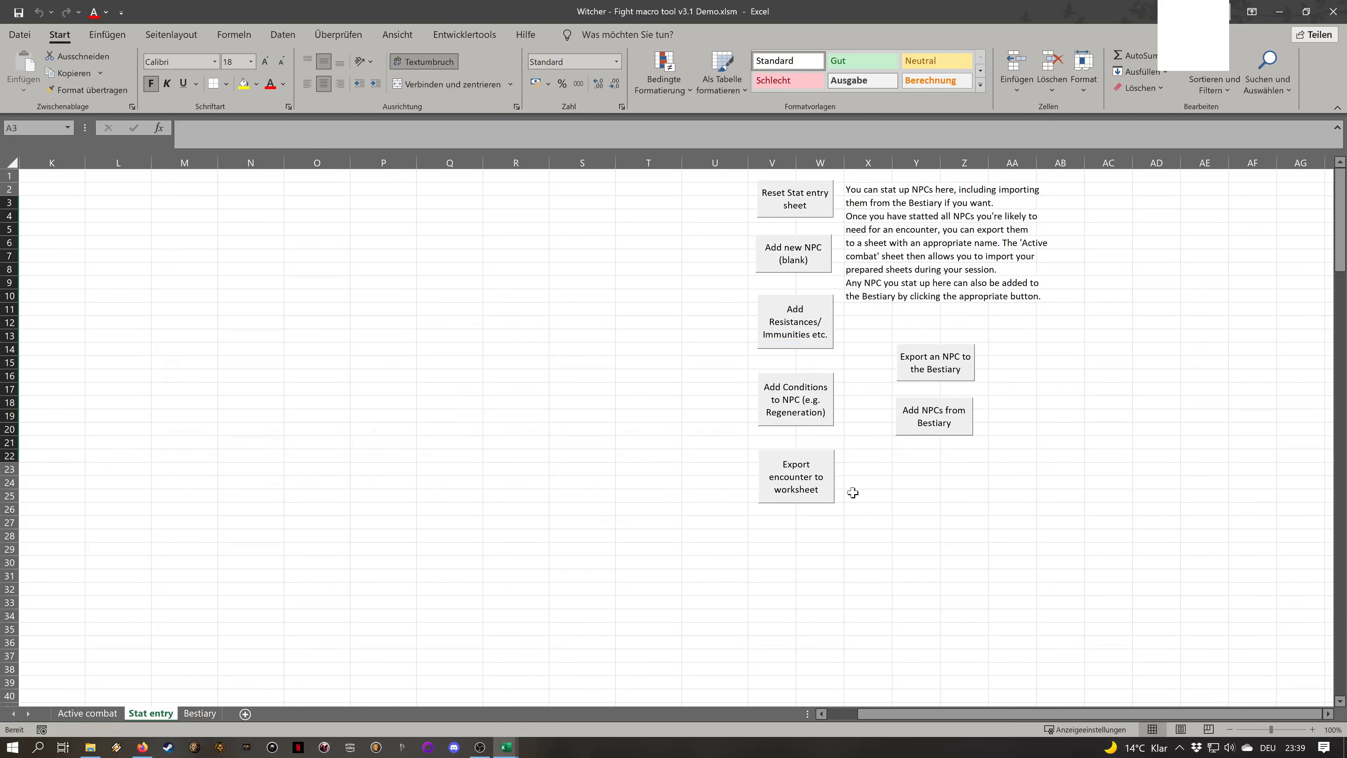
click(200, 713)
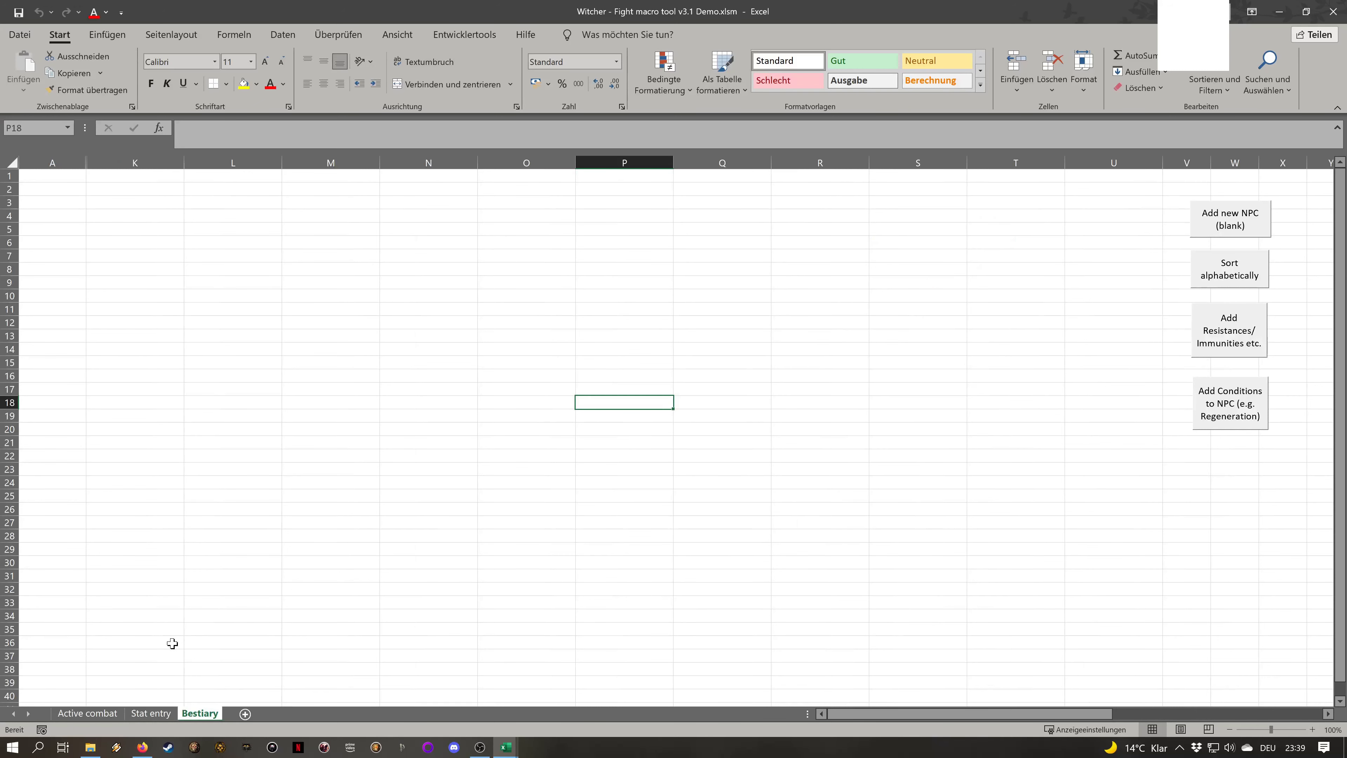
click(151, 714)
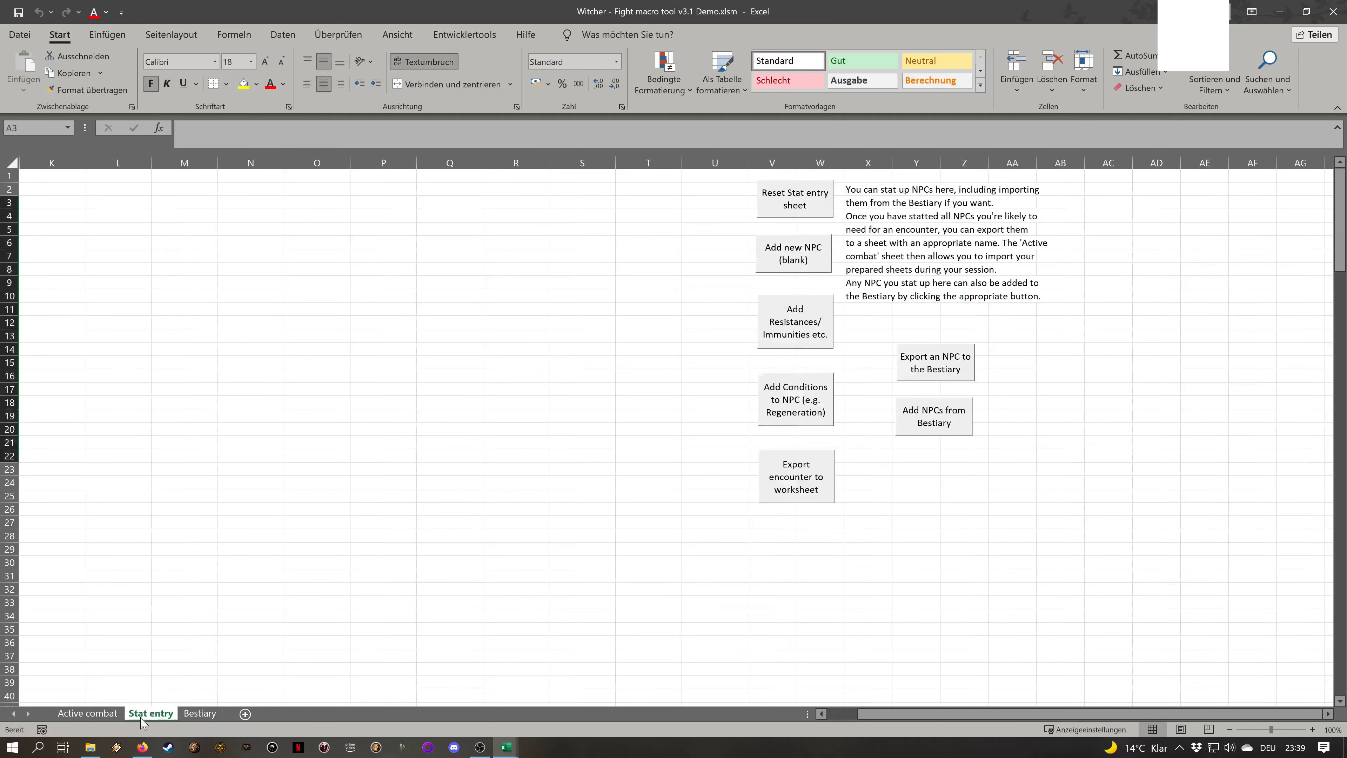
click(104, 715)
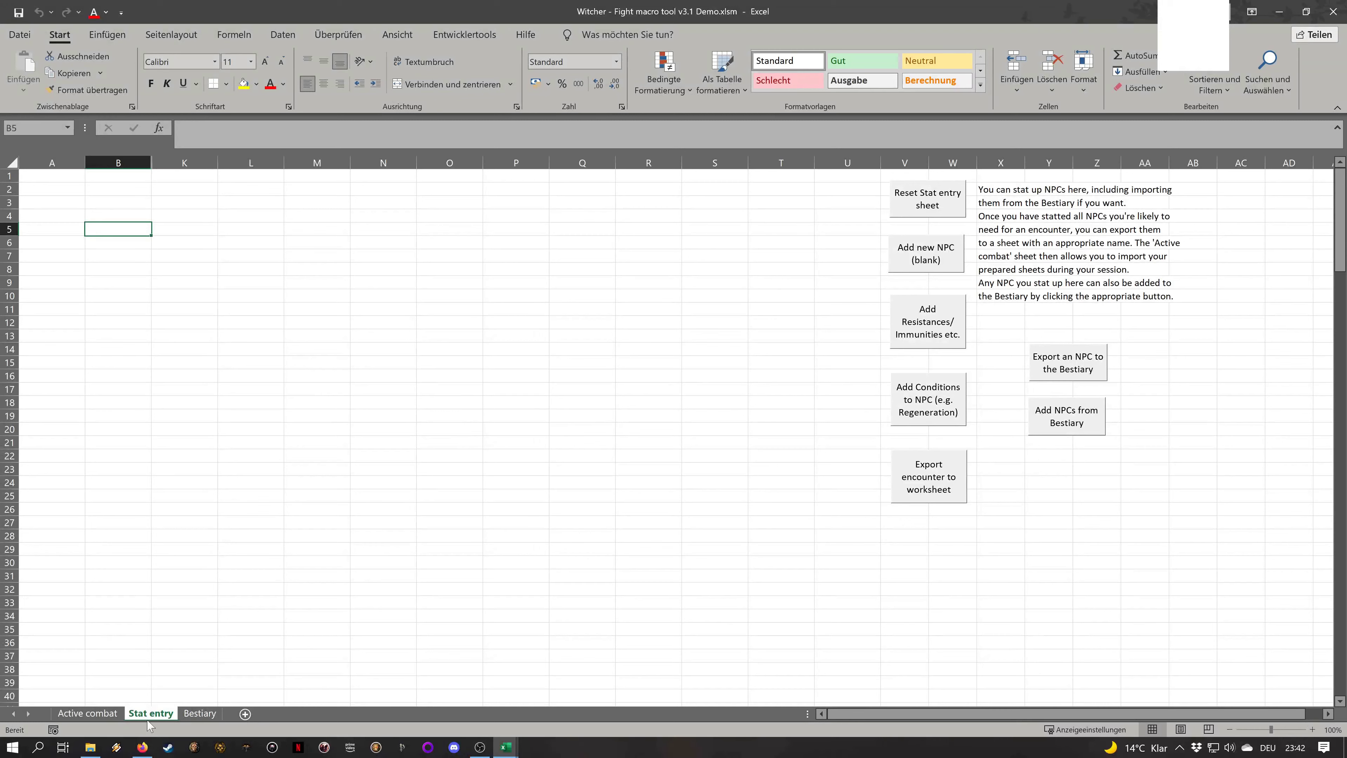
Add a new blank NPC to the Stat entry sheet
click(112, 201)
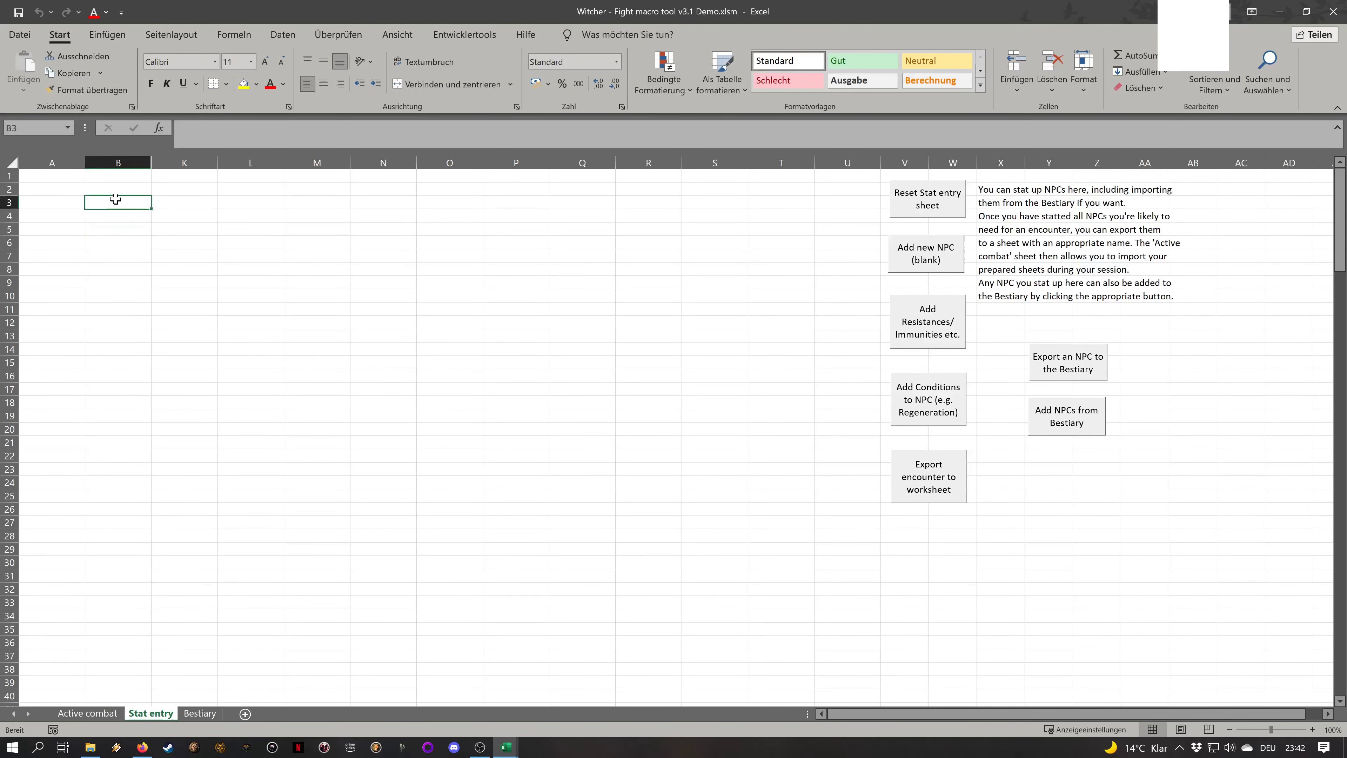
click(906, 257)
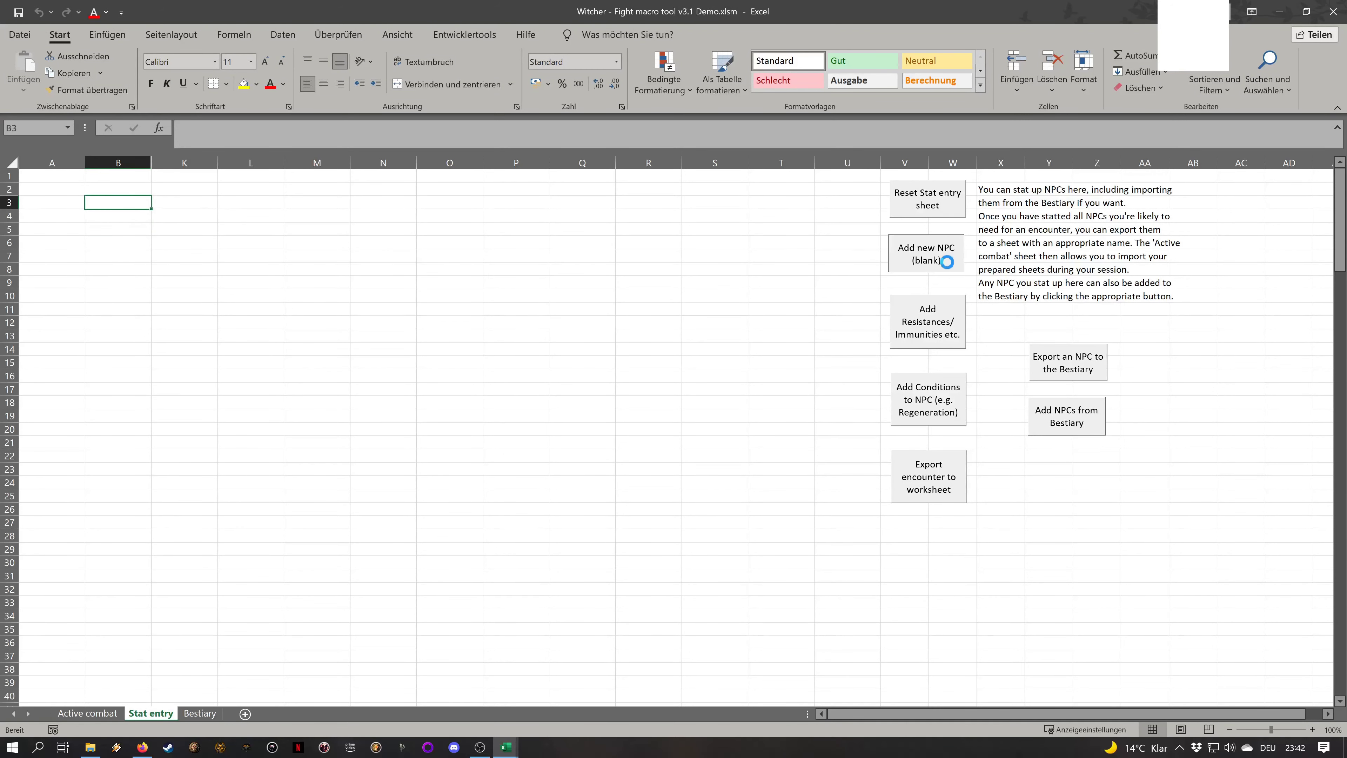
click(463, 519)
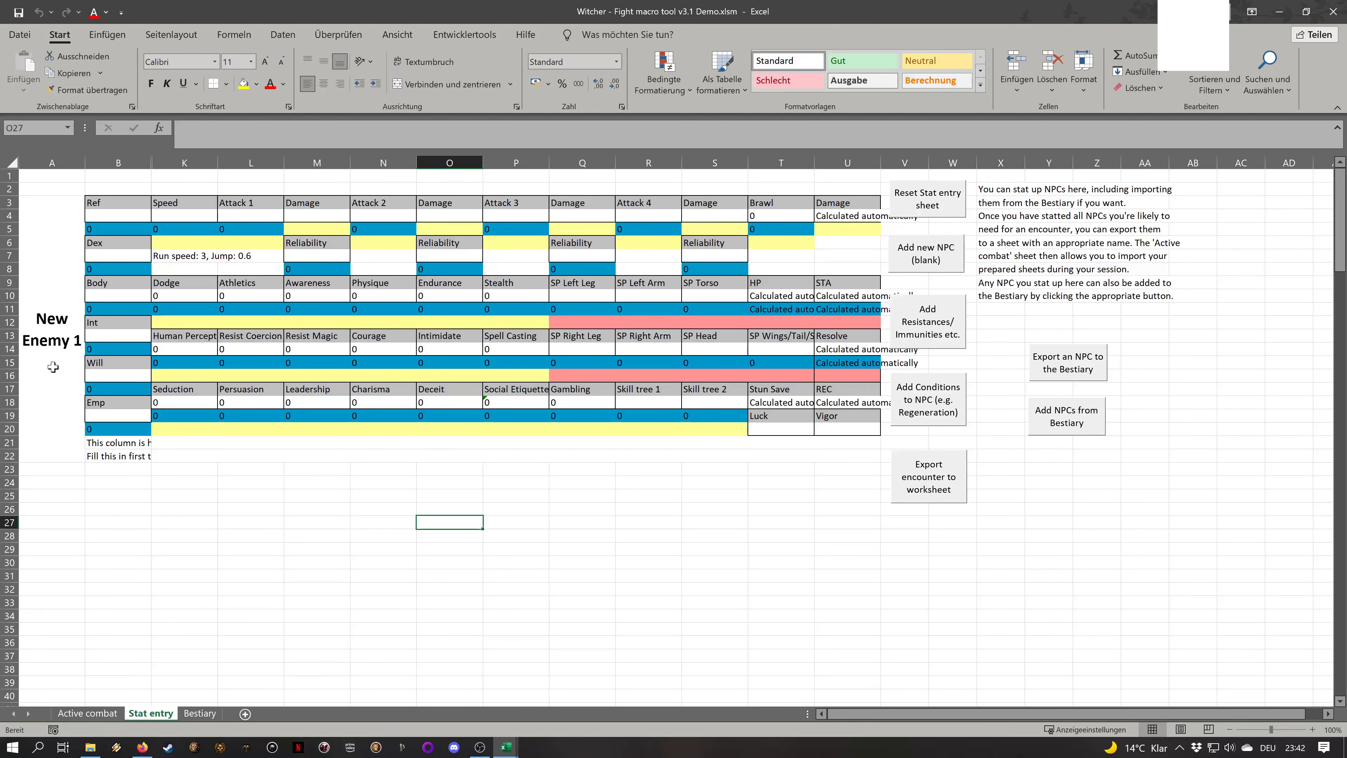
Rename the new NPC as "Mutated Ogre"
click(53, 318)
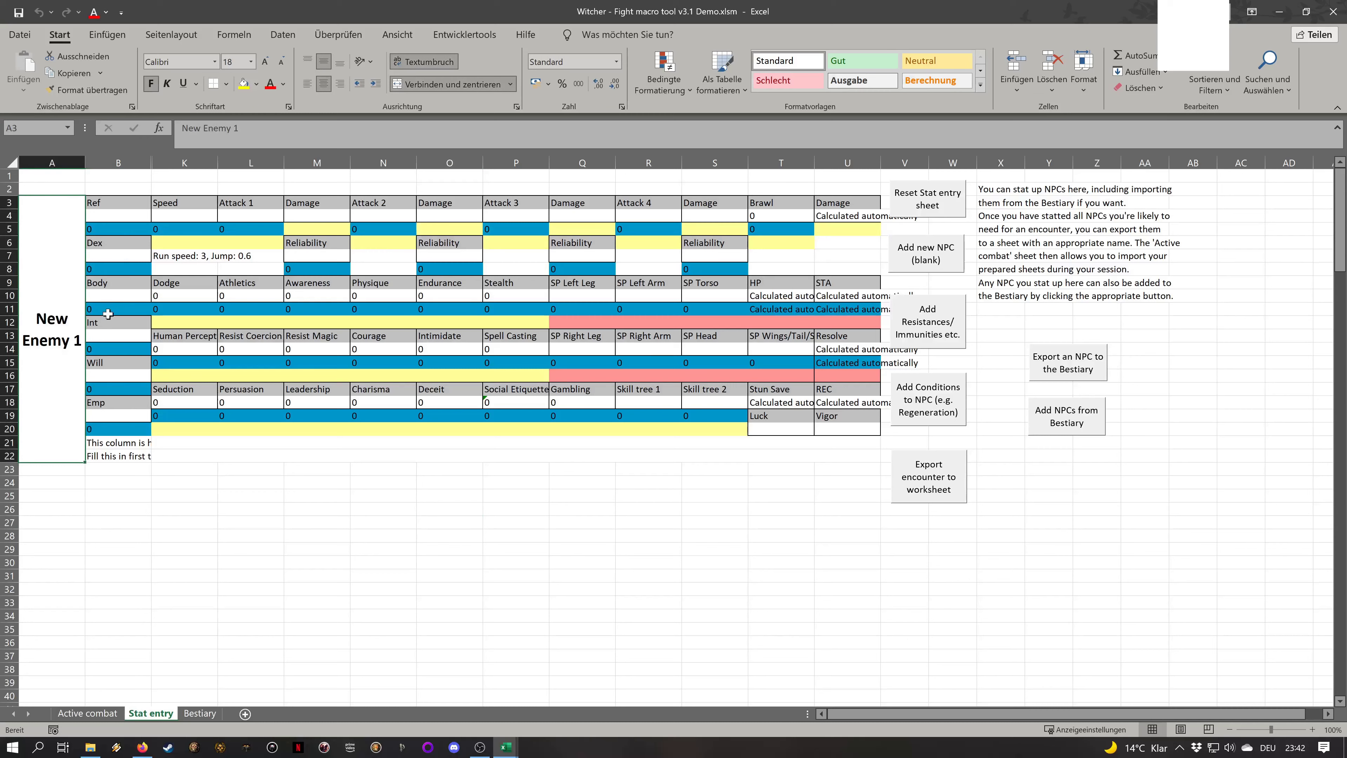
text(Mut)
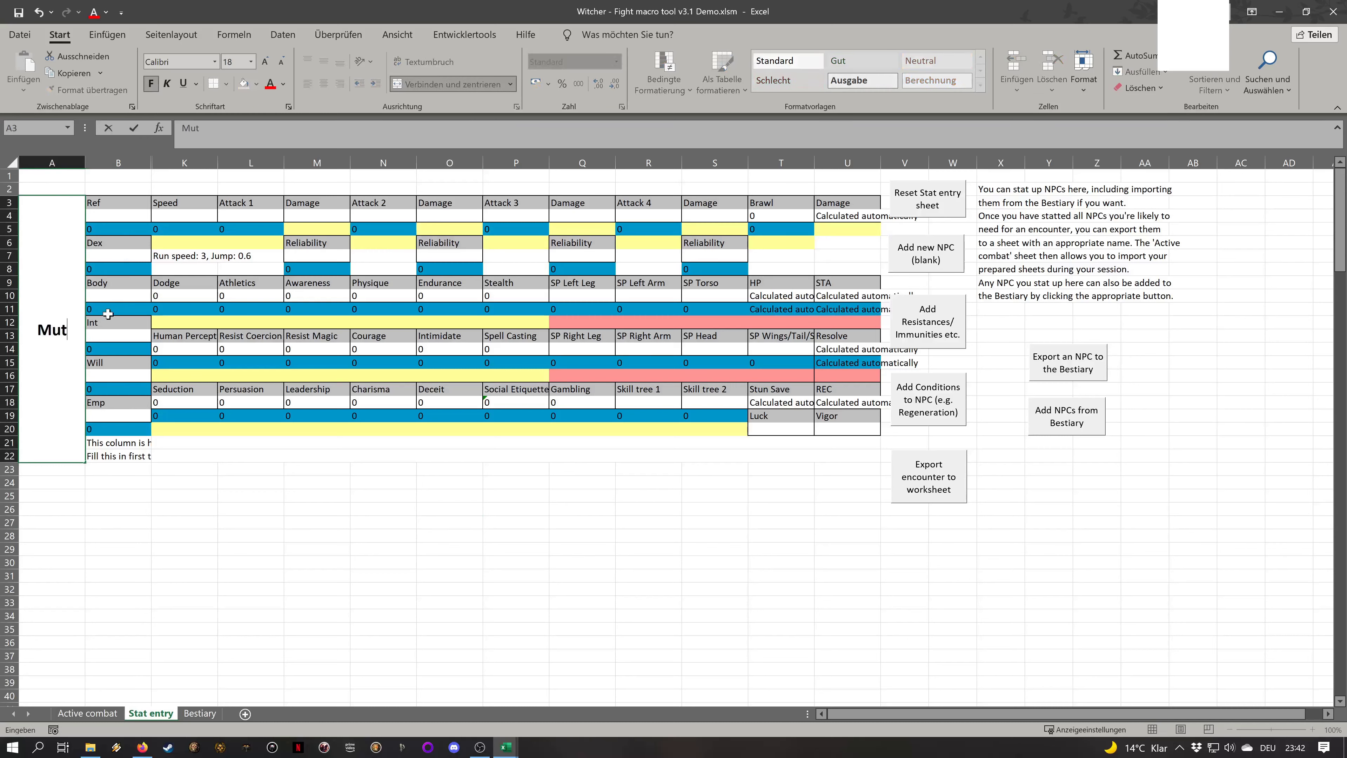
text(ated Org)
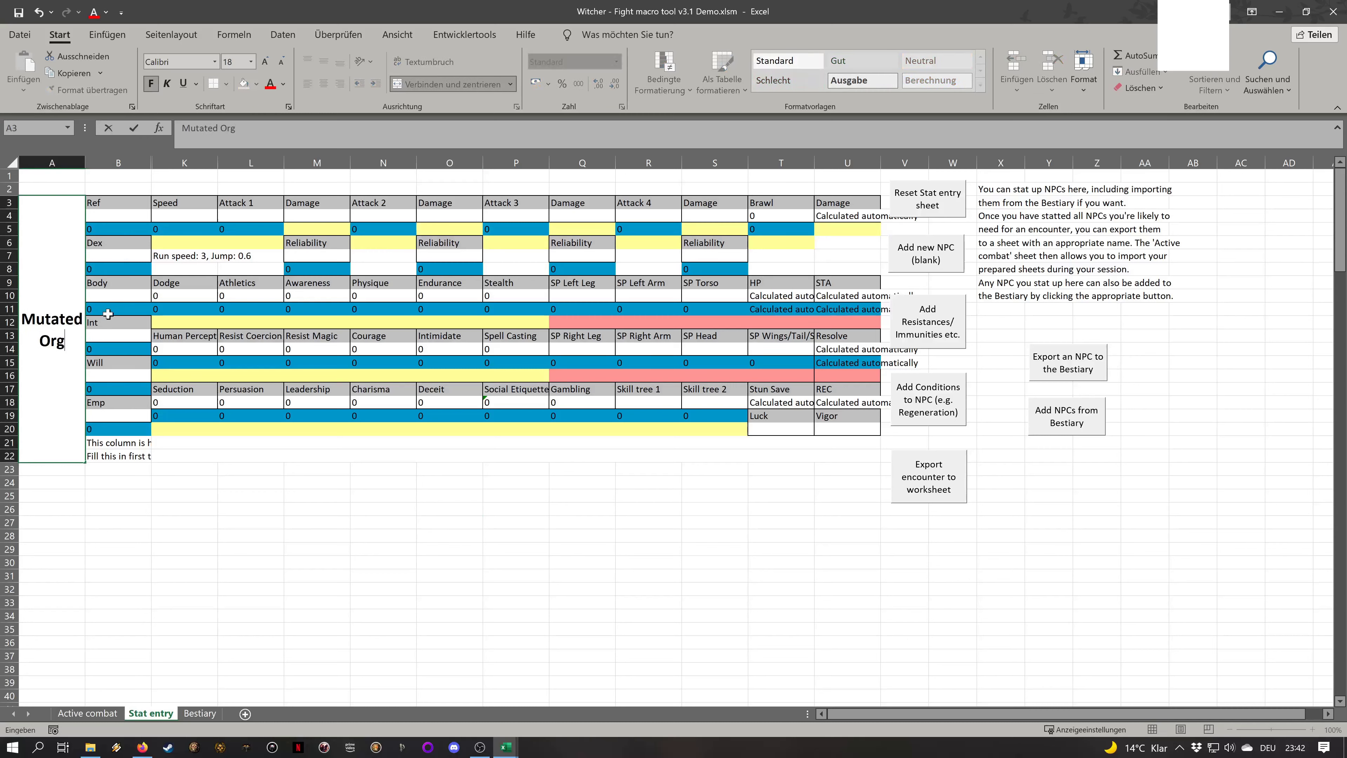
key(BackSpace)
key(BackSpace)
text(gree)
key(Return)
key(Up)
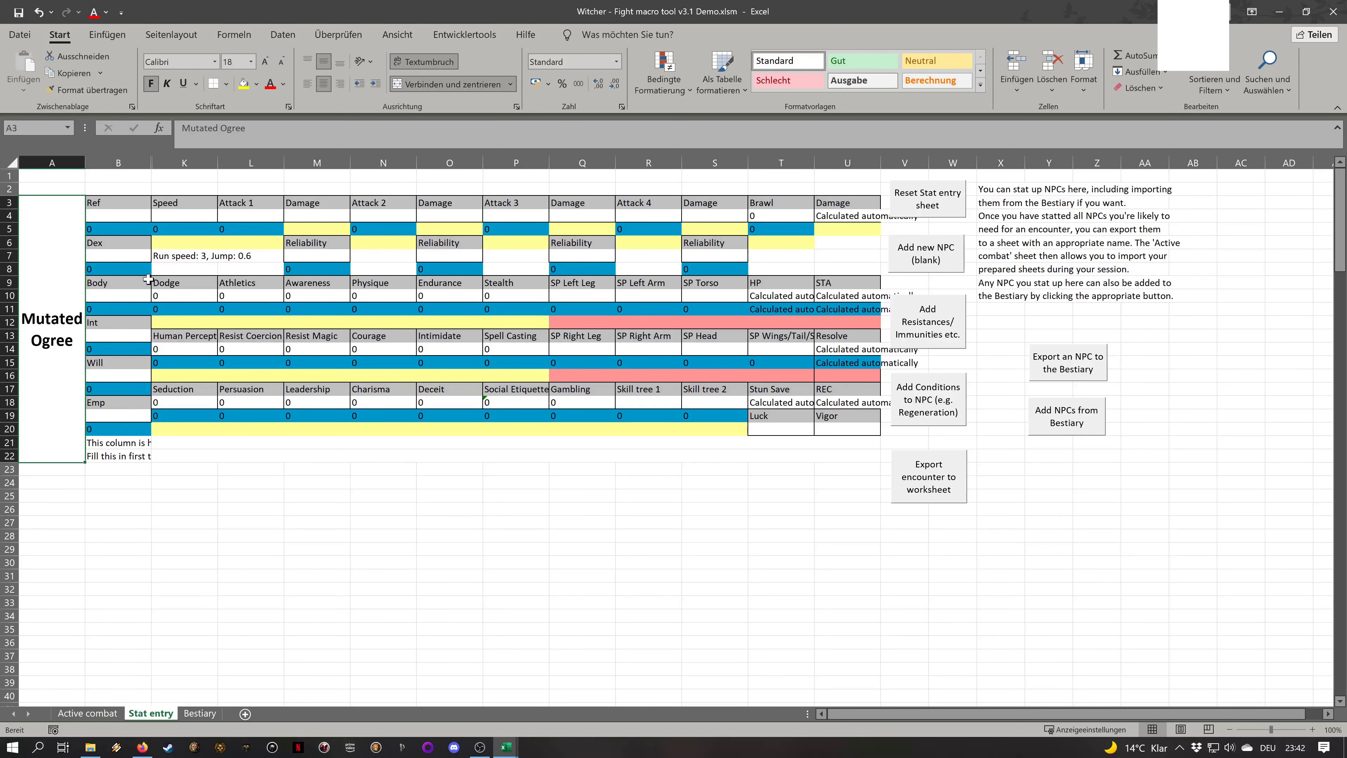
click(288, 140)
key(BackSpace)
key(Return)
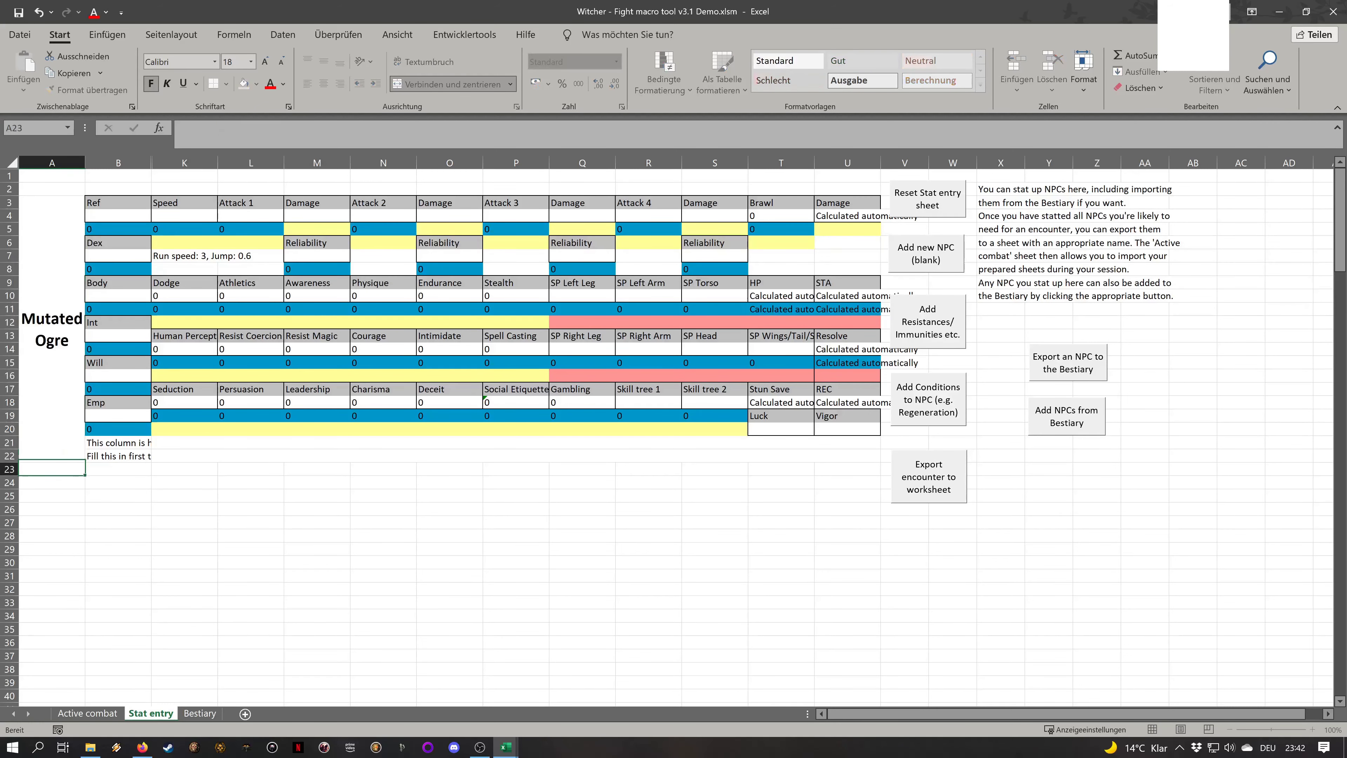
Set the Mutated Ogre's Ref to 10, Dex to 8 and Body to 8
key(Up)
key(Up)
key(Right)
key(Down)
key(Down)
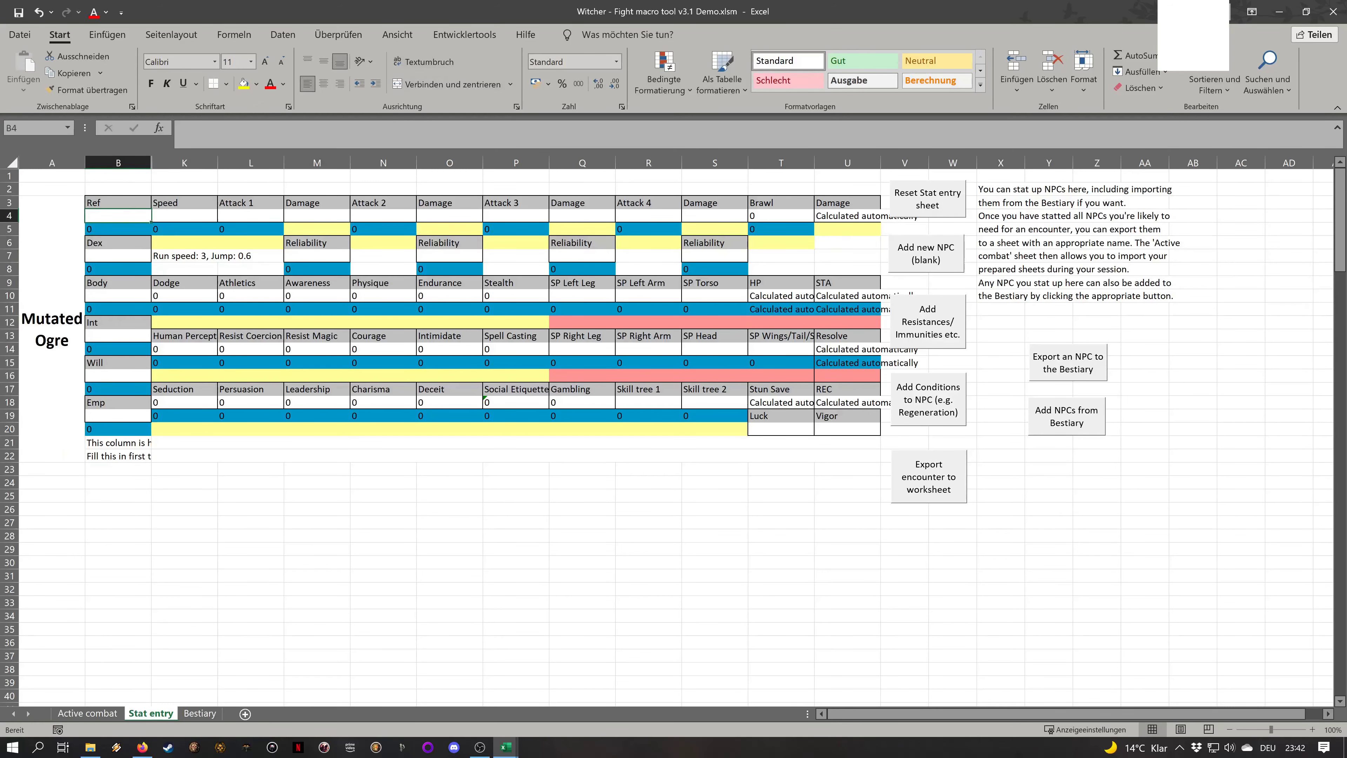
text(10)
key(Return)
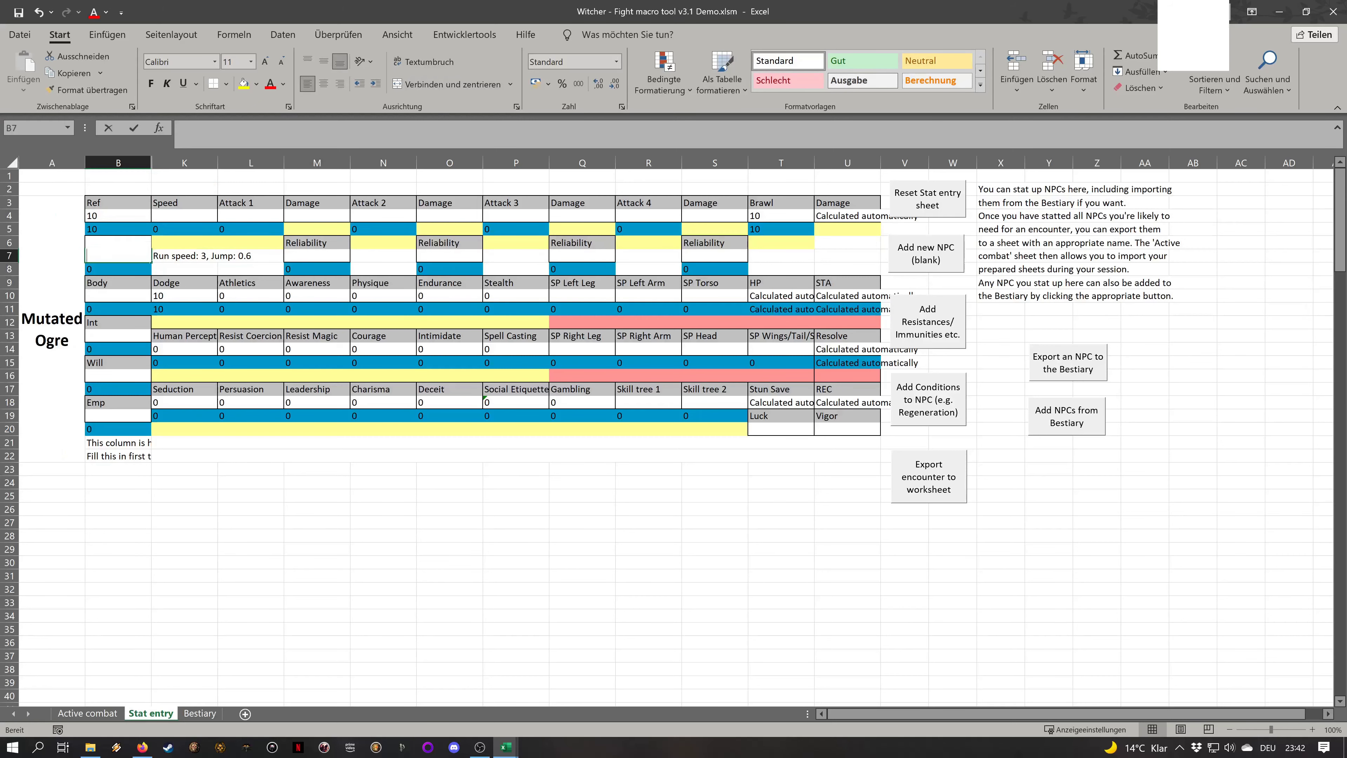
text(8)
key(Return)
text(8)
key(Return)
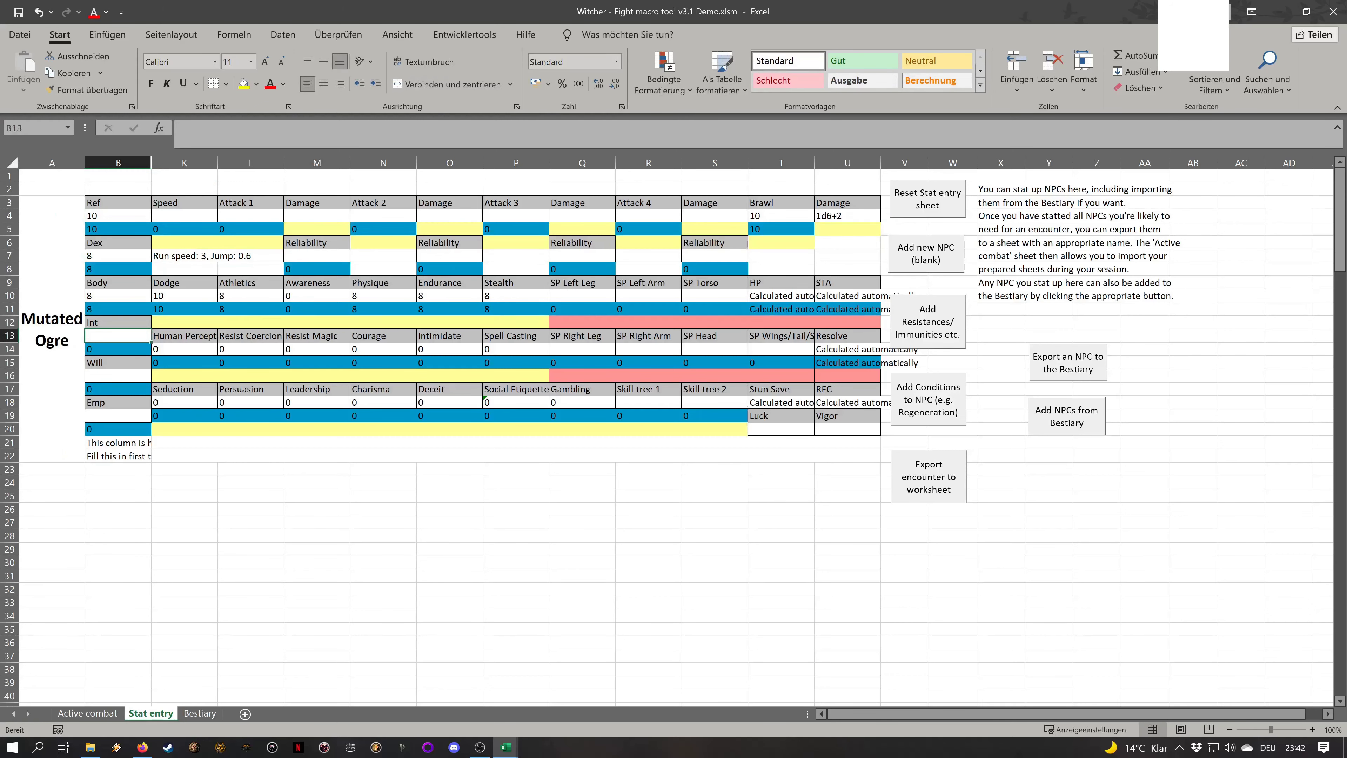
Set the Mutated Ogre's Int to 3, Will to 4 and Emp to 5
text(3)
key(Return)
text(4)
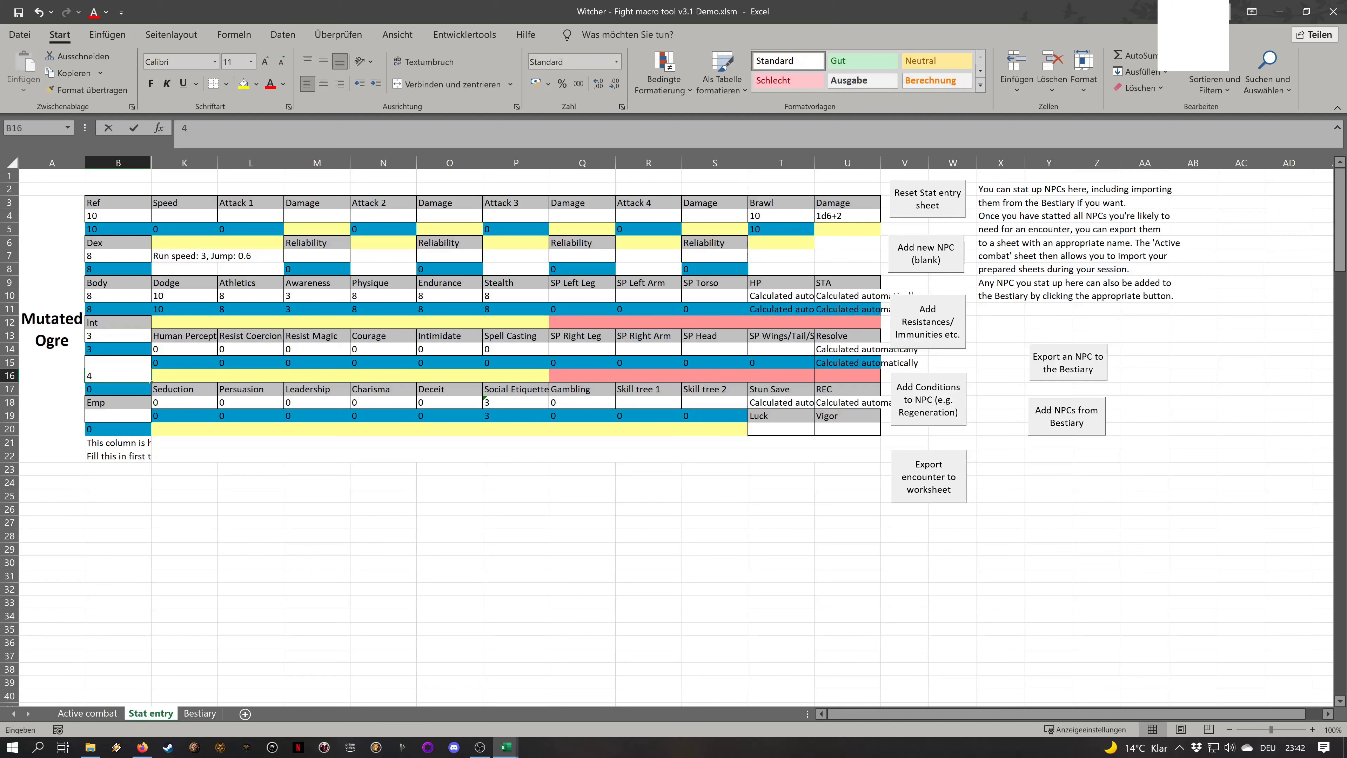
key(Return)
key(Return)
text(5)
key(Return)
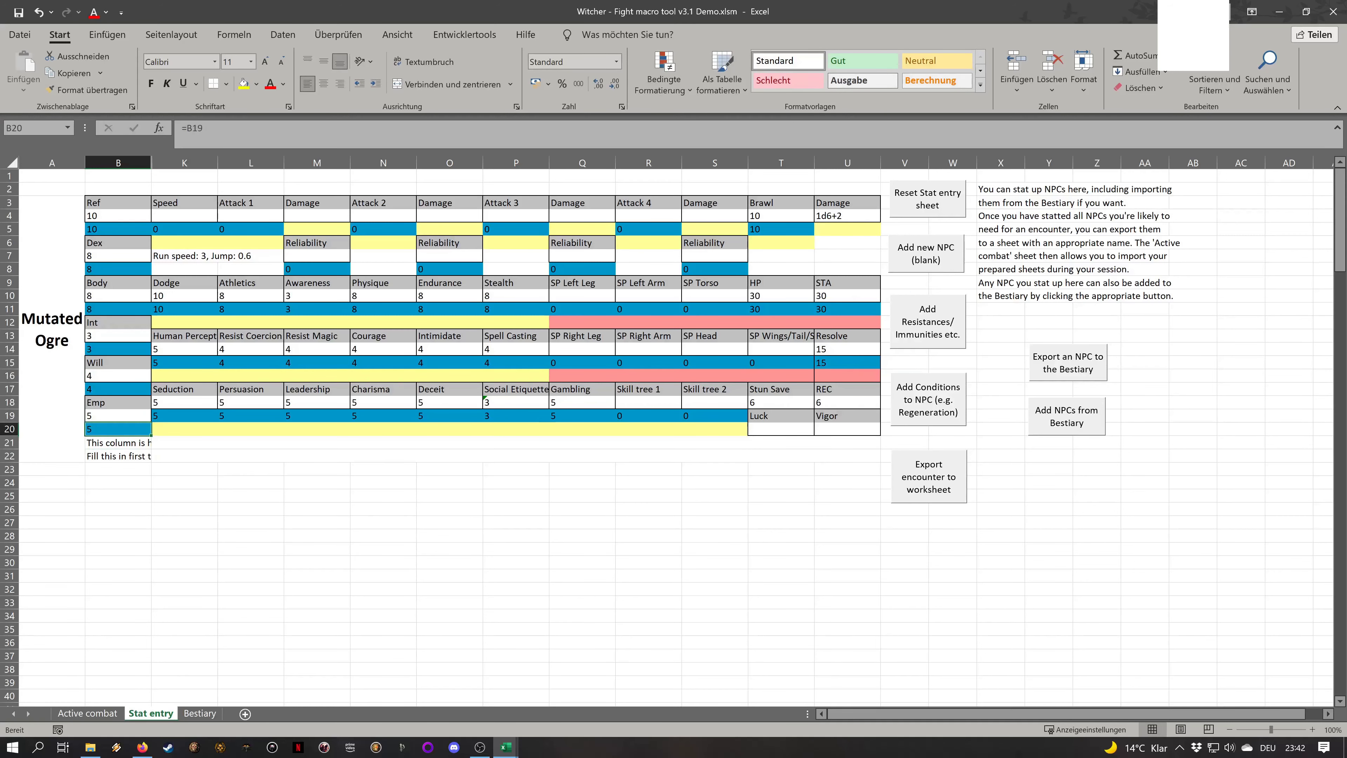
Set the Mutated Ogre's Speed to 5
click(272, 242)
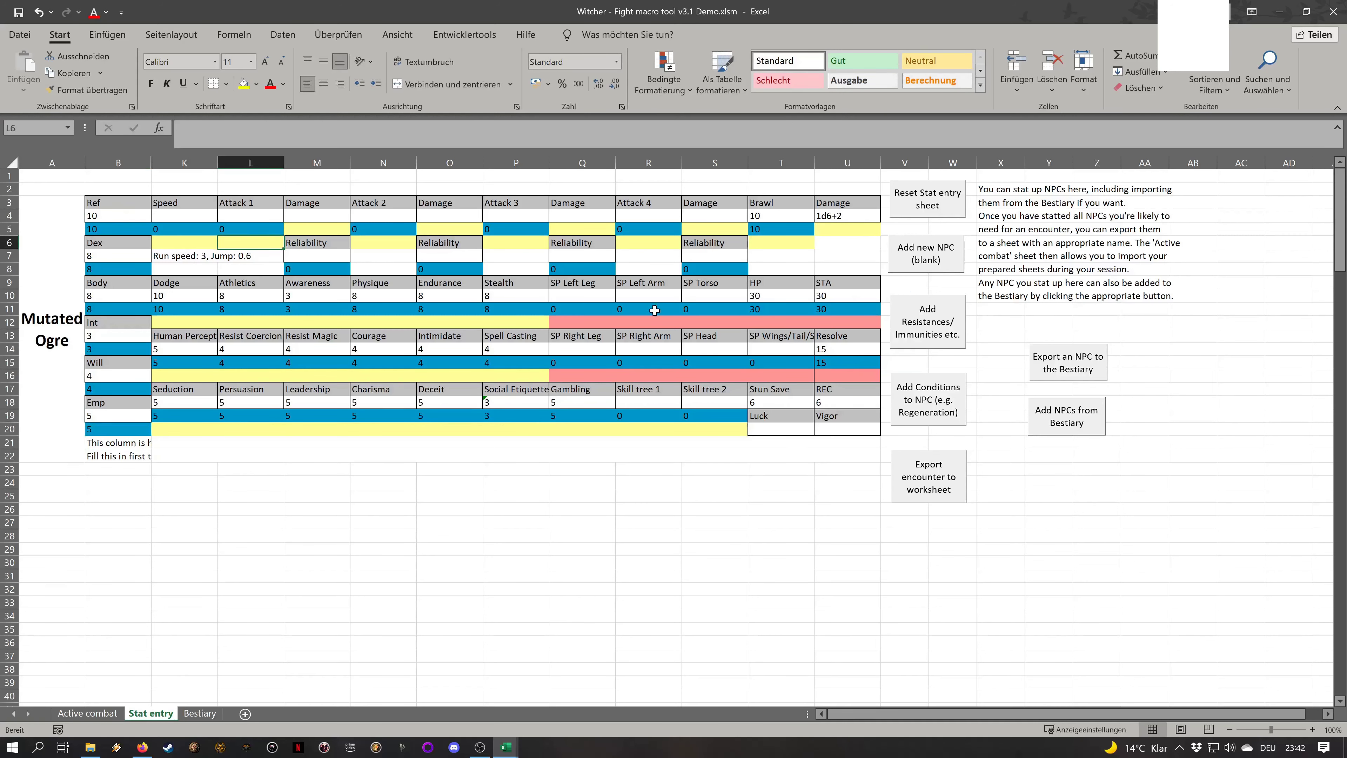
click(192, 269)
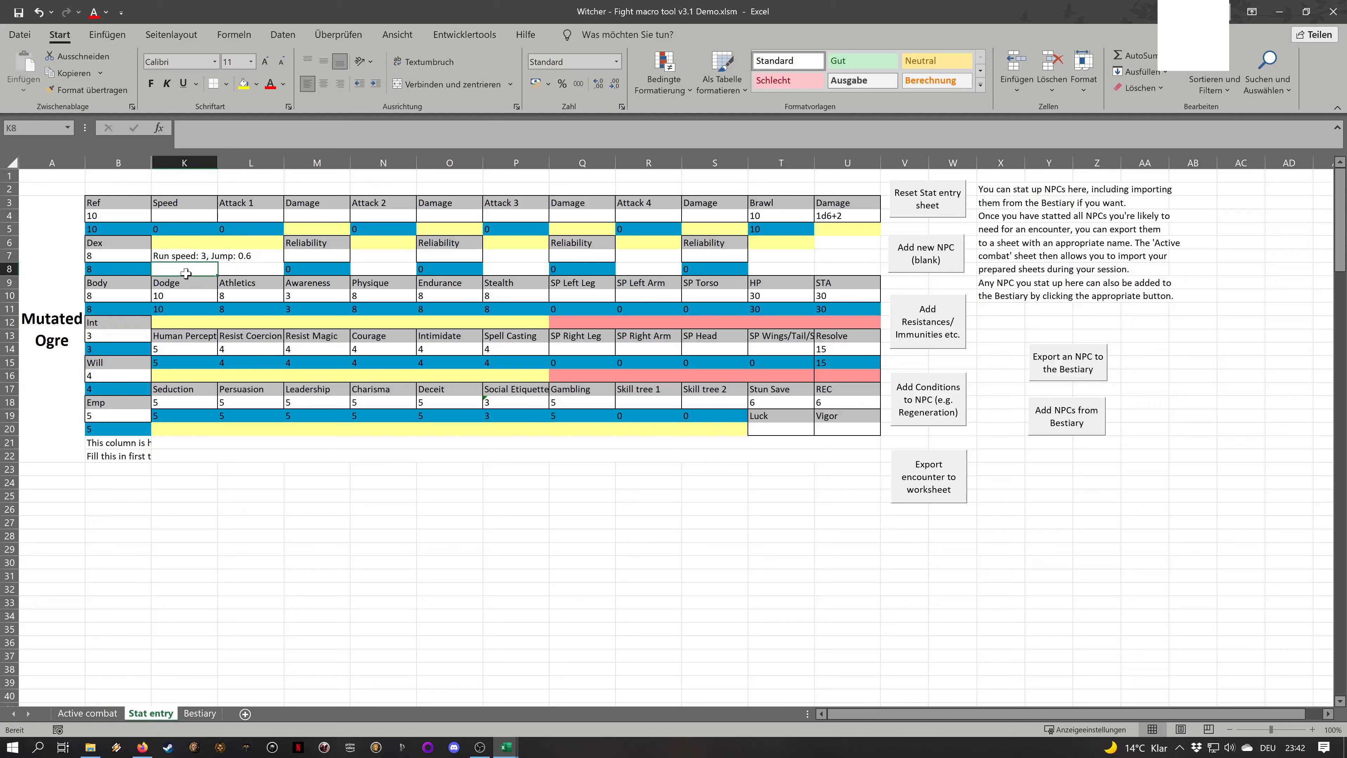
click(185, 214)
text(5)
key(Return)
key(Return)
key(Return)
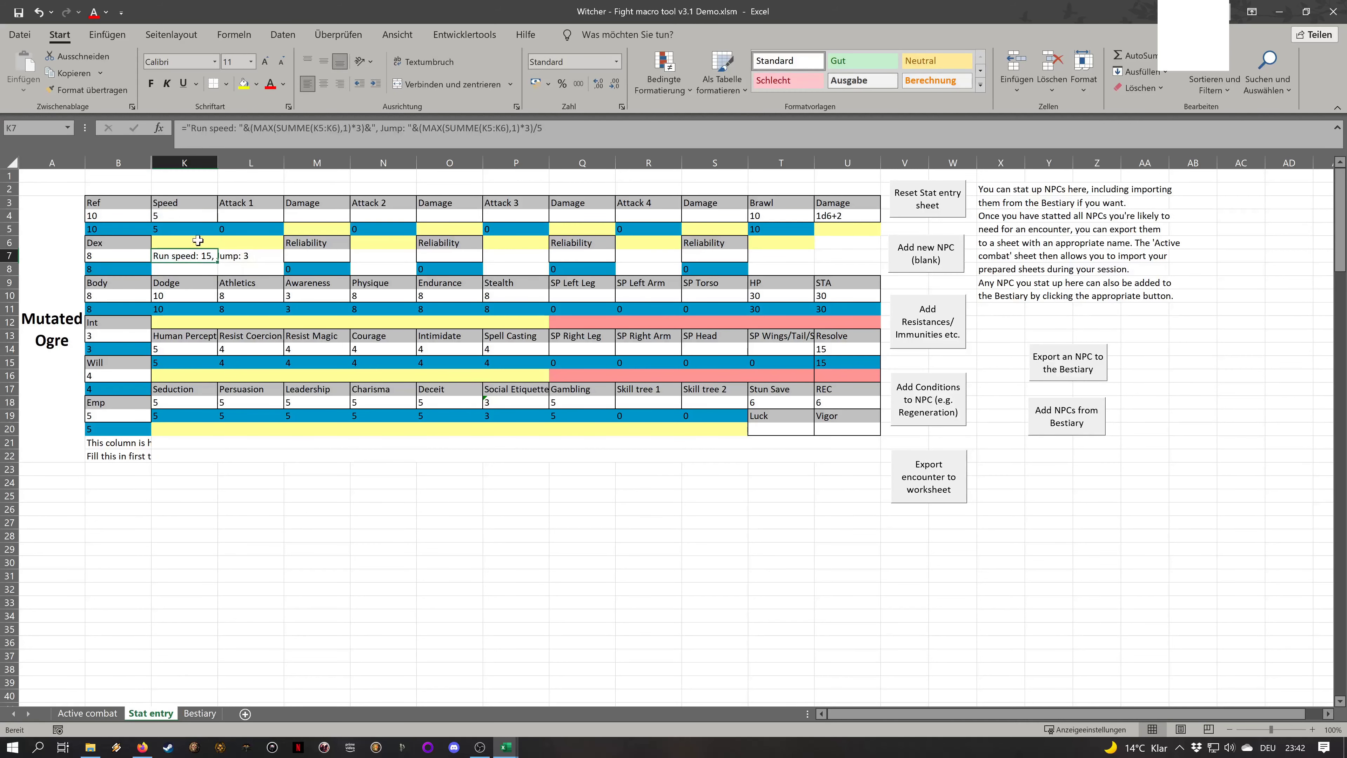
click(334, 261)
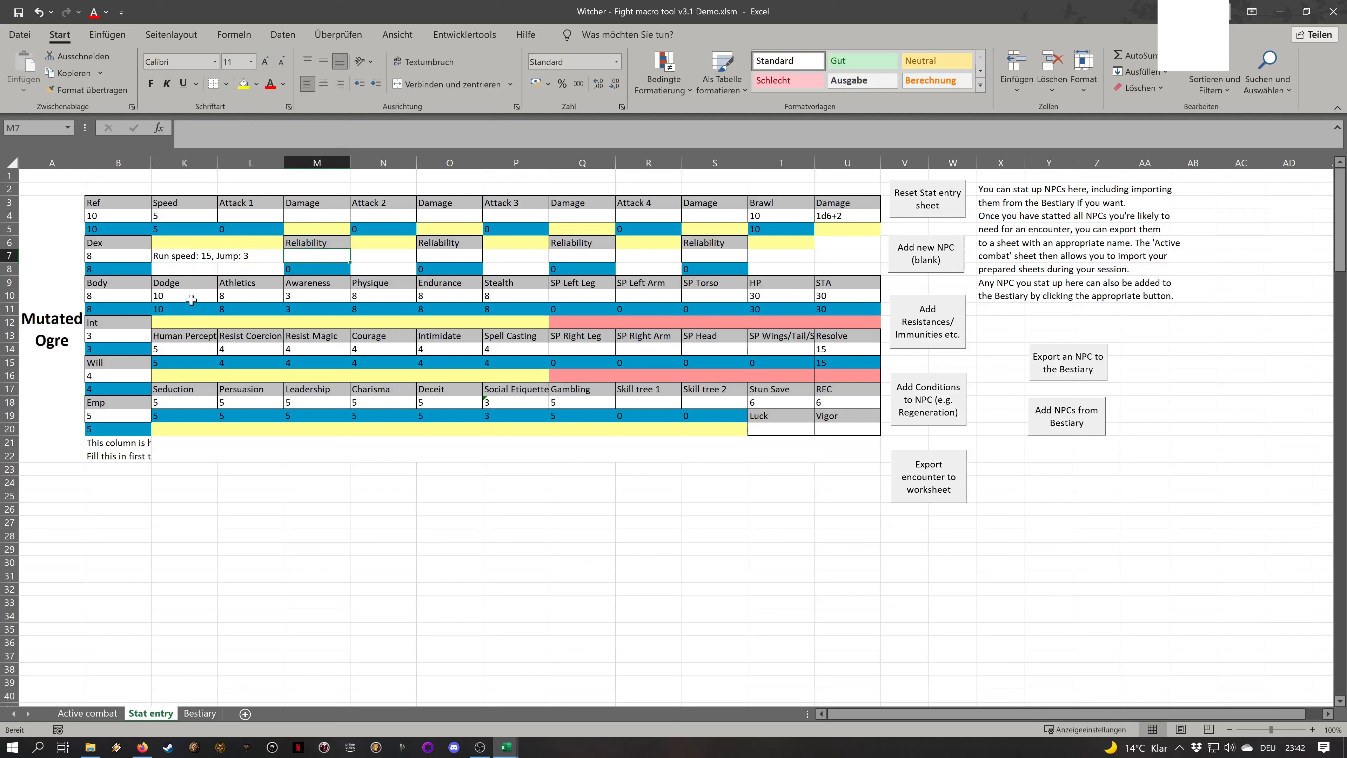
drag(188, 297, 509, 298)
click(94, 220)
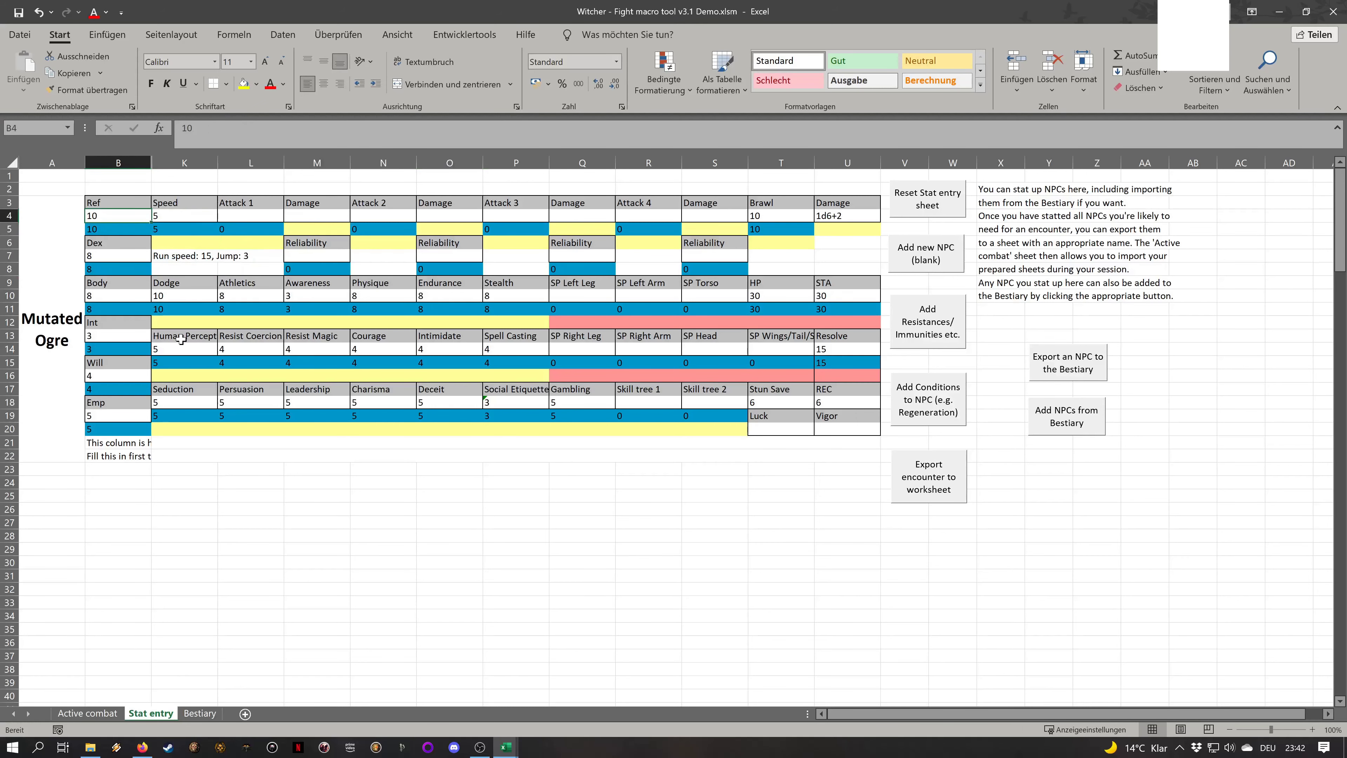
Override the Mutated Ogre's skills with Dodge 17, Athletics 16, Awareness 12, Physique 18 and Endurance 17
click(162, 290)
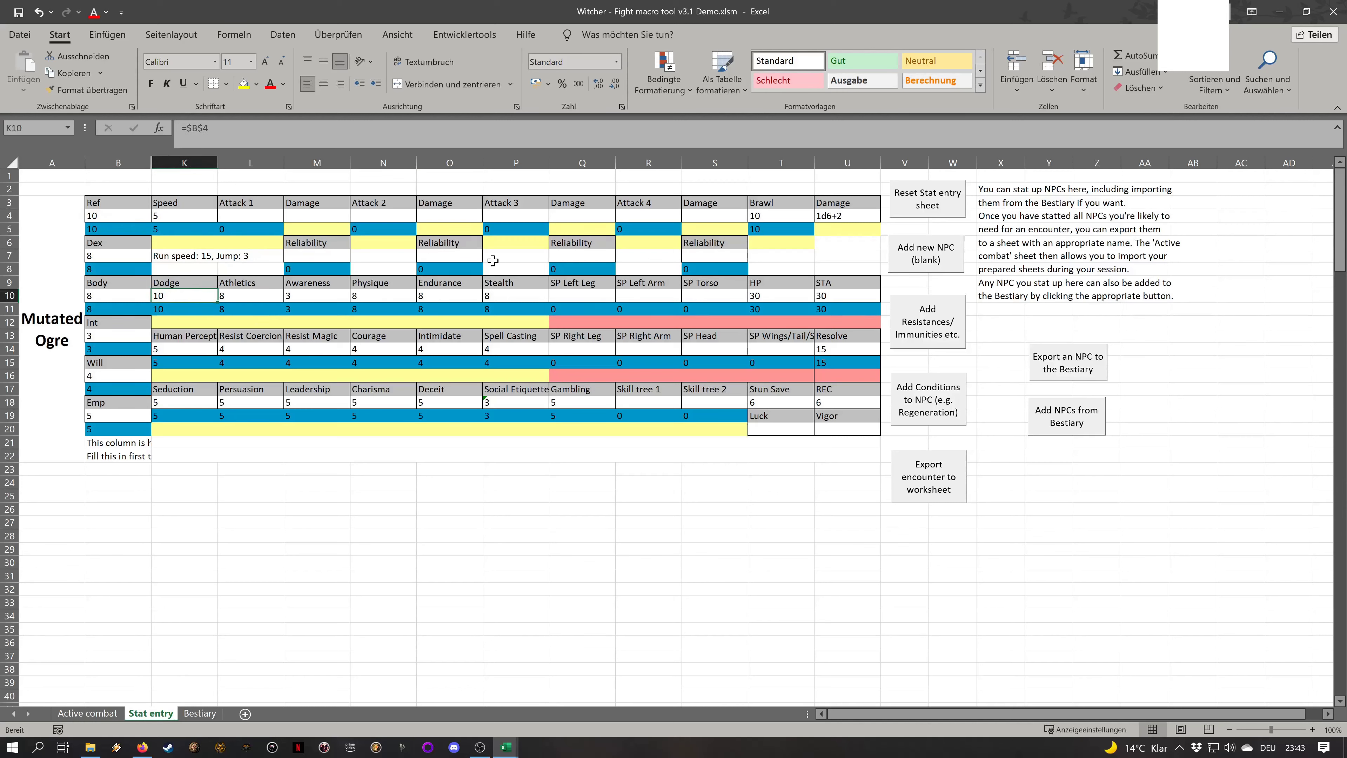
text(17)
key(Tab)
text(1)
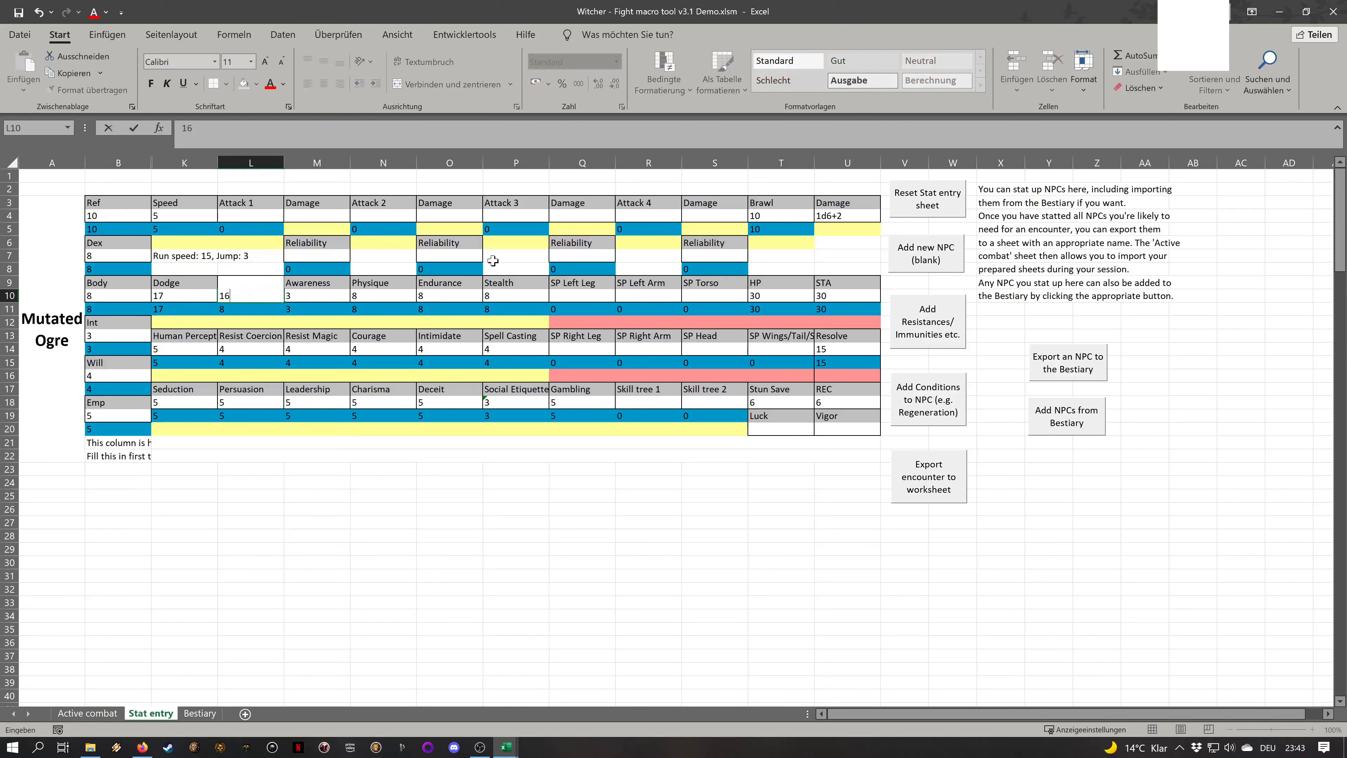
text(6)
key(Tab)
text(12)
key(Tab)
text(18)
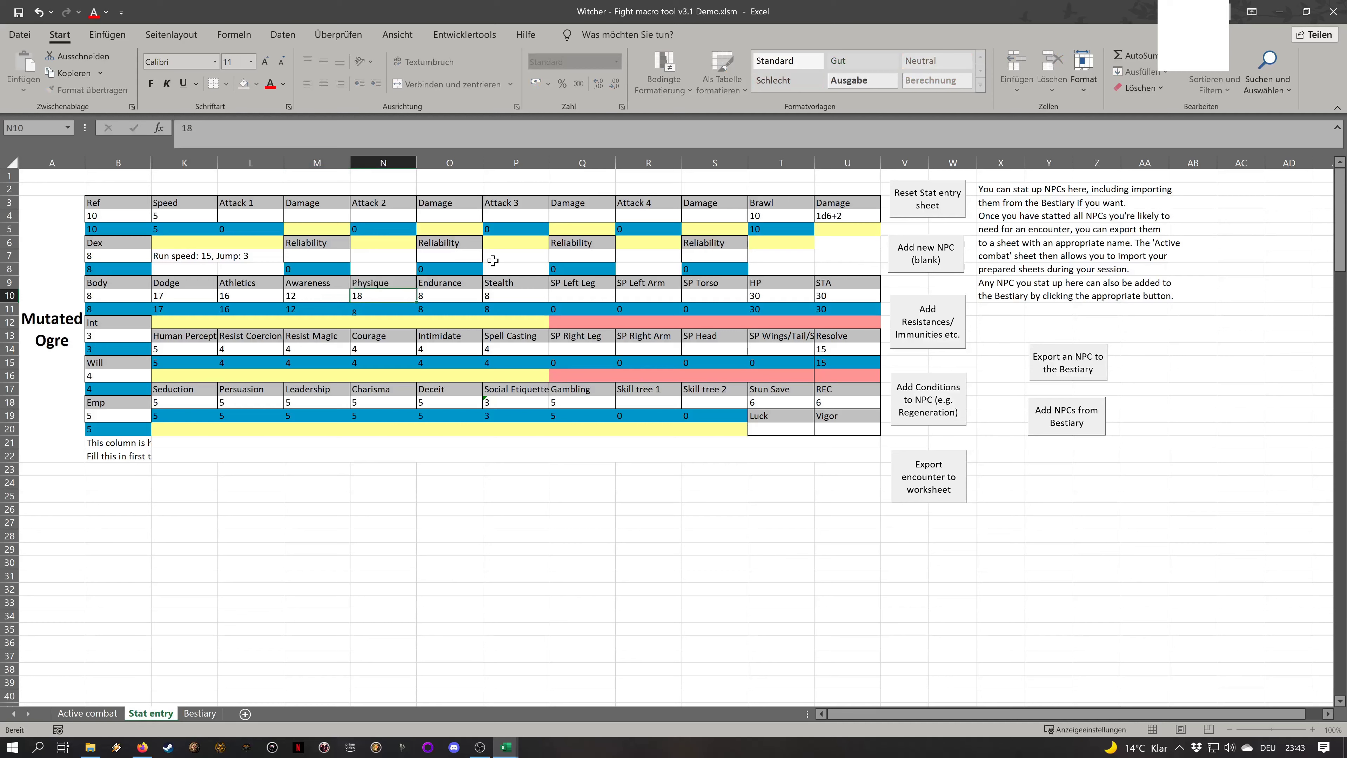
key(Tab)
text(1)
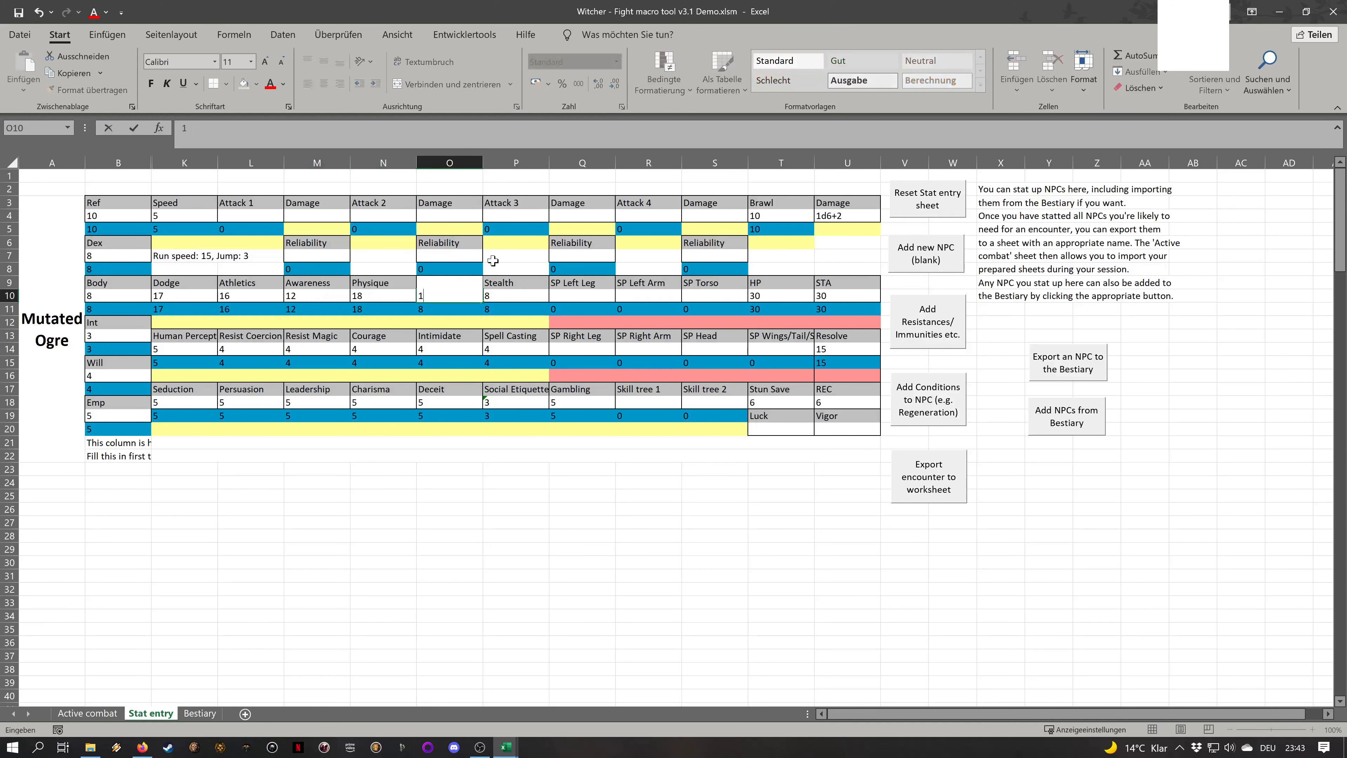
key(Tab)
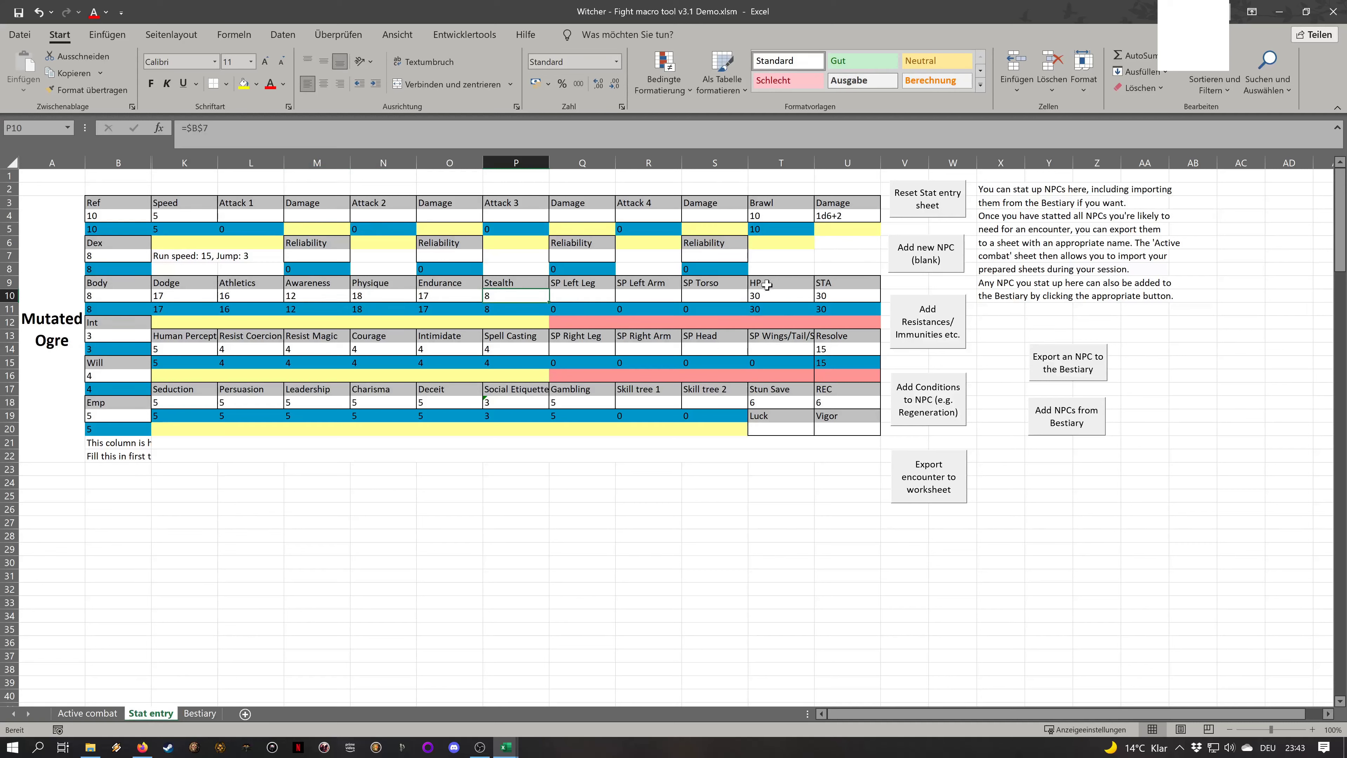
Examine the automatically calculated Brawl damage, HP, STA and Resolve cells and the SP fields for the body locations
click(851, 219)
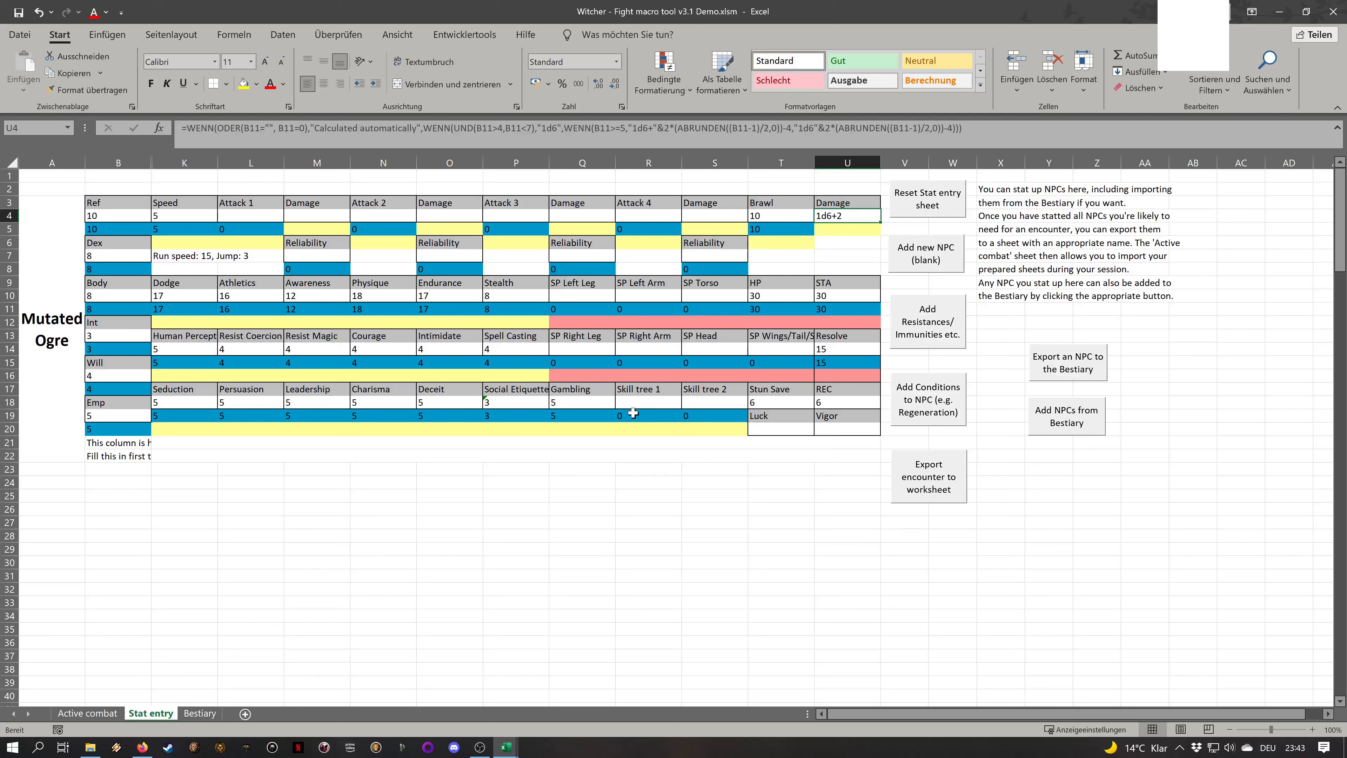
click(765, 299)
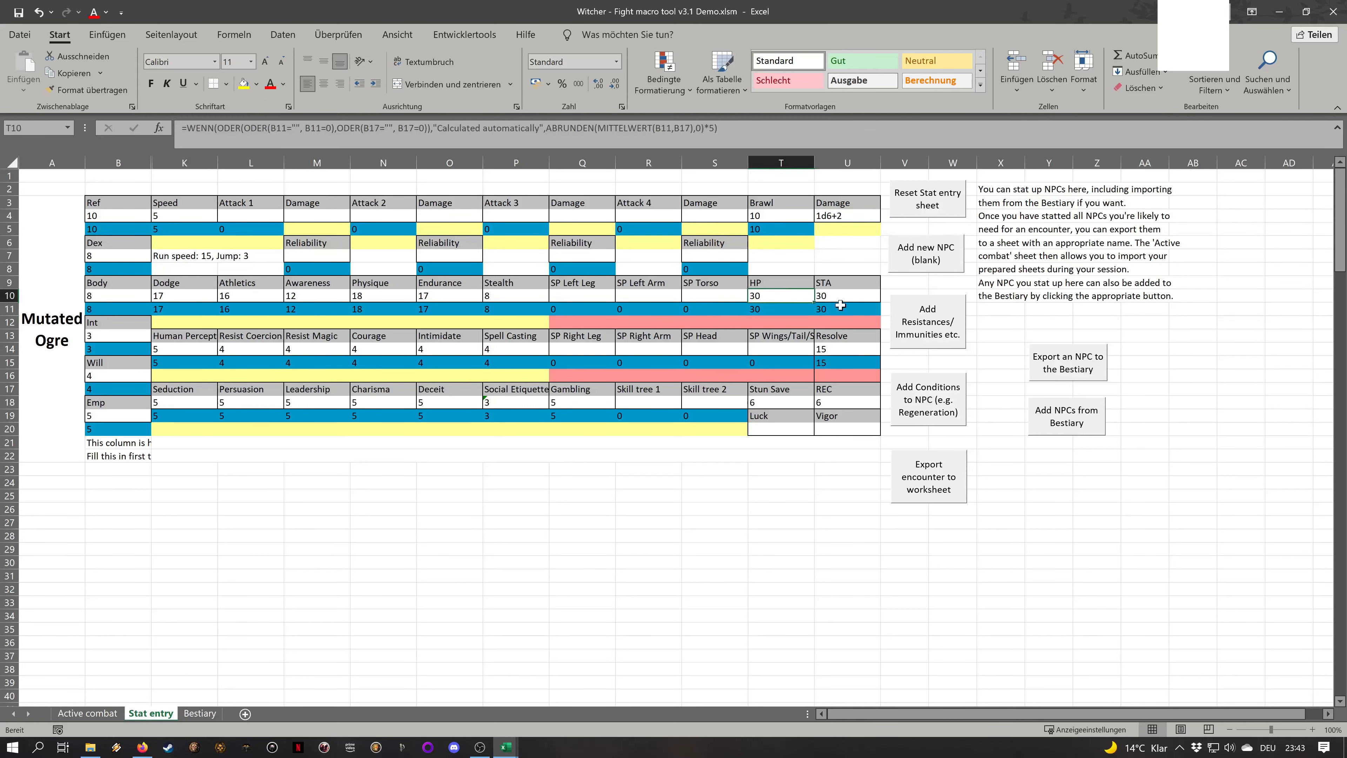
click(850, 295)
click(836, 349)
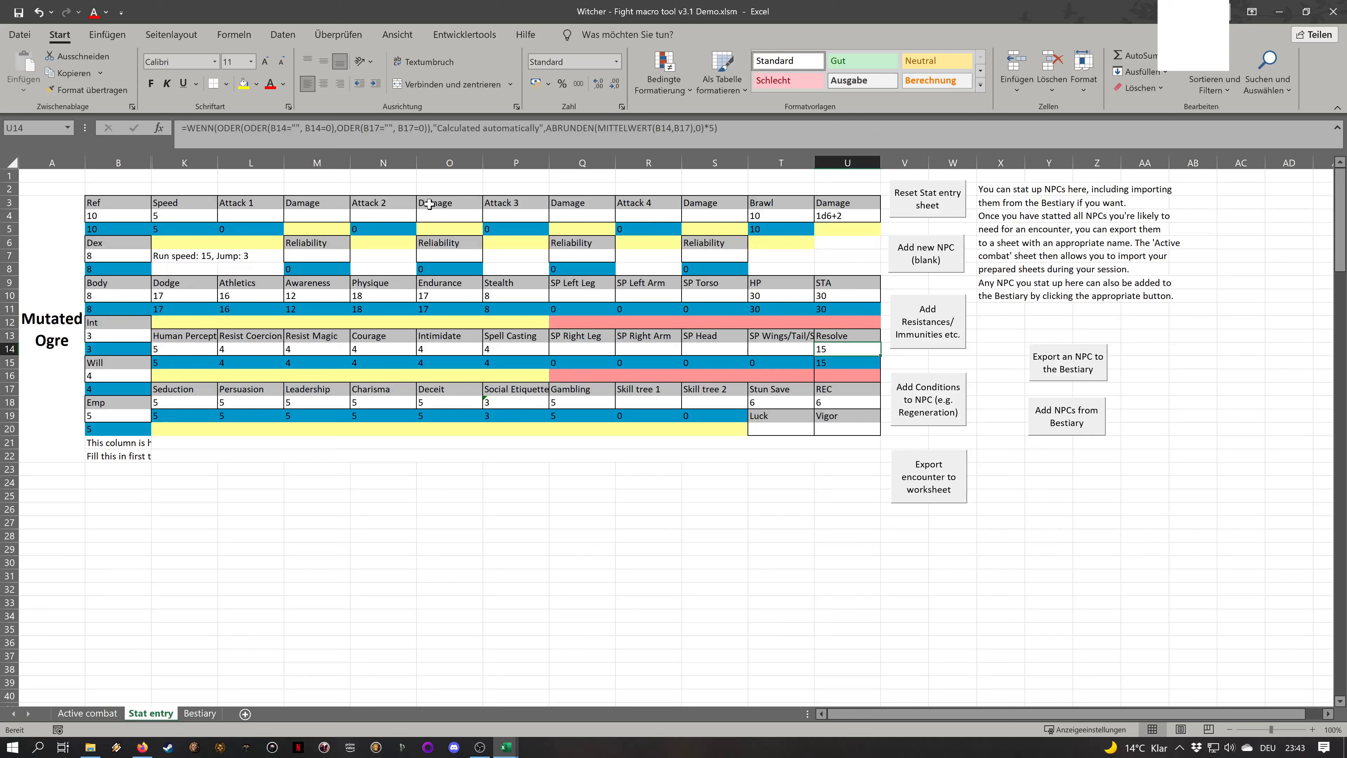
click(572, 283)
click(689, 283)
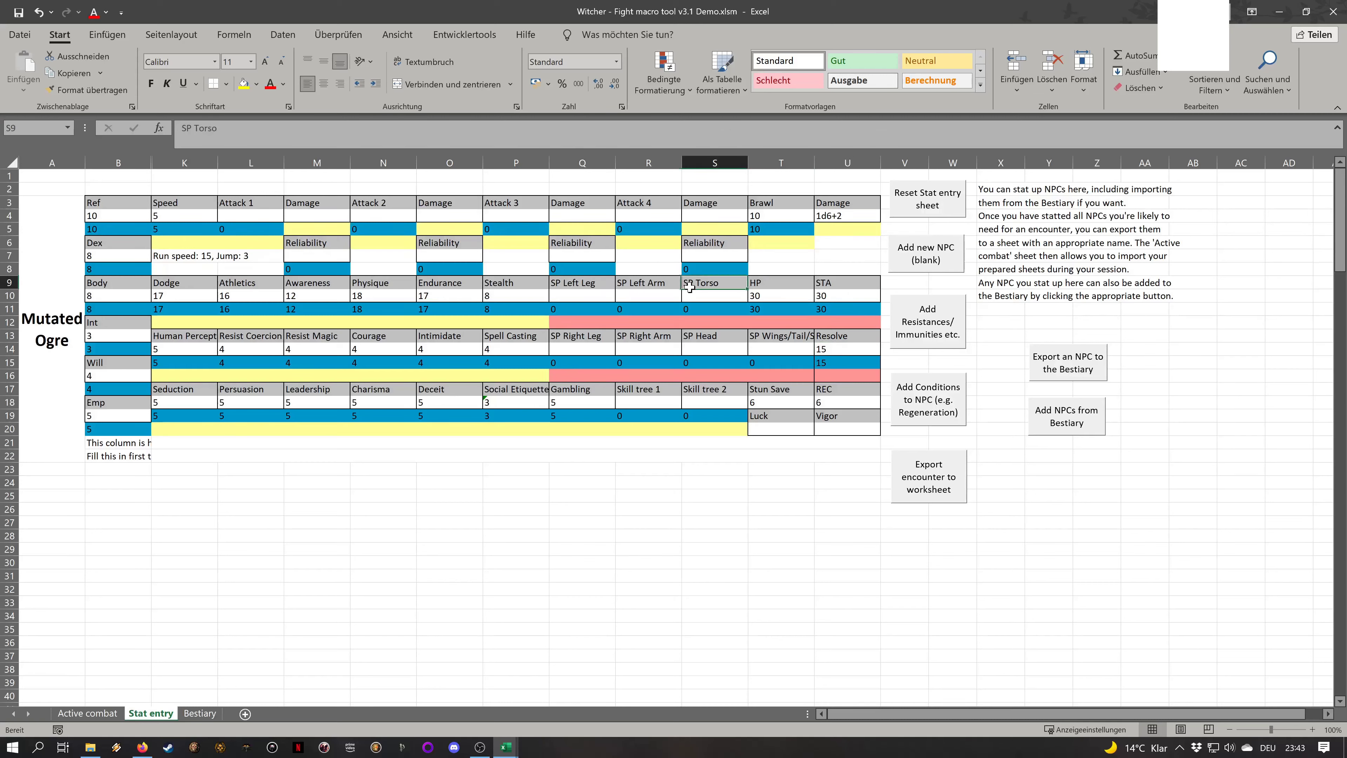
click(777, 341)
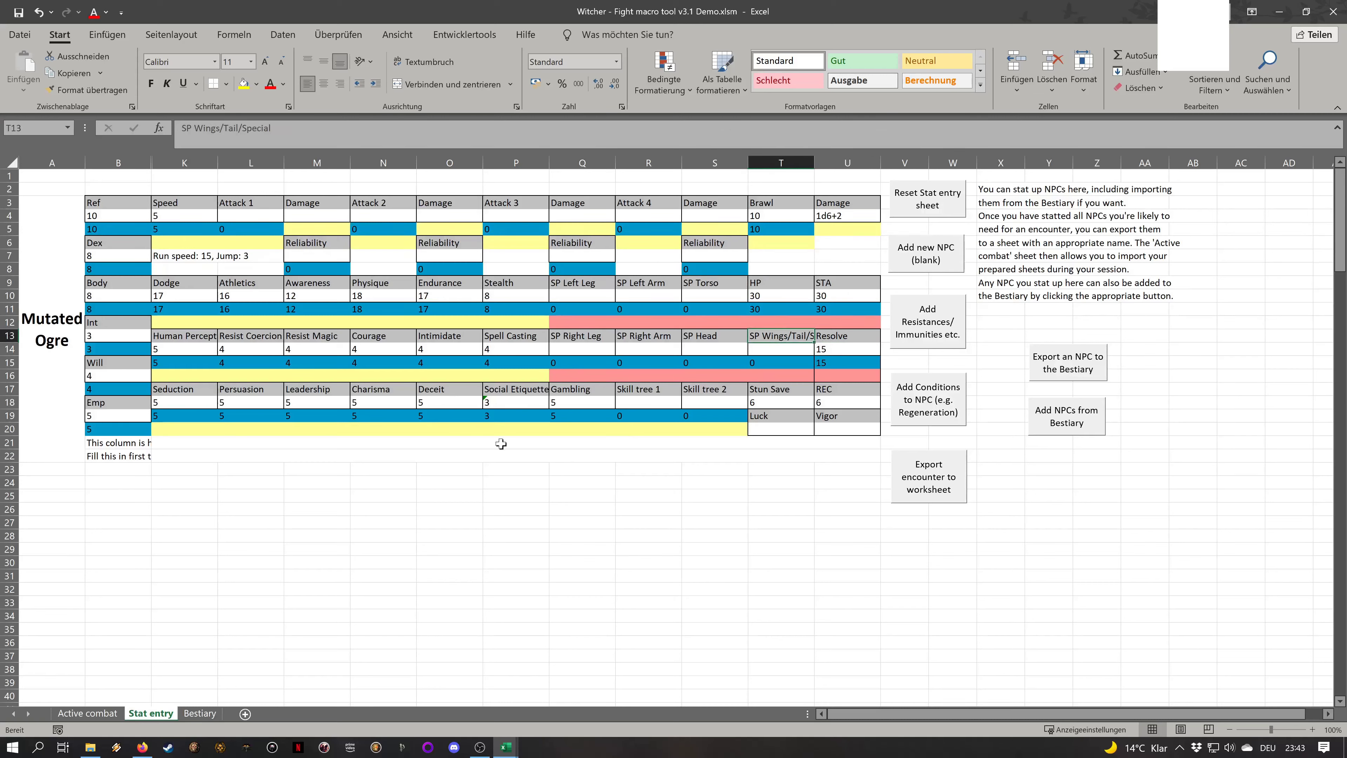
Rename the Attack 1 heading as "Giant club"
click(237, 207)
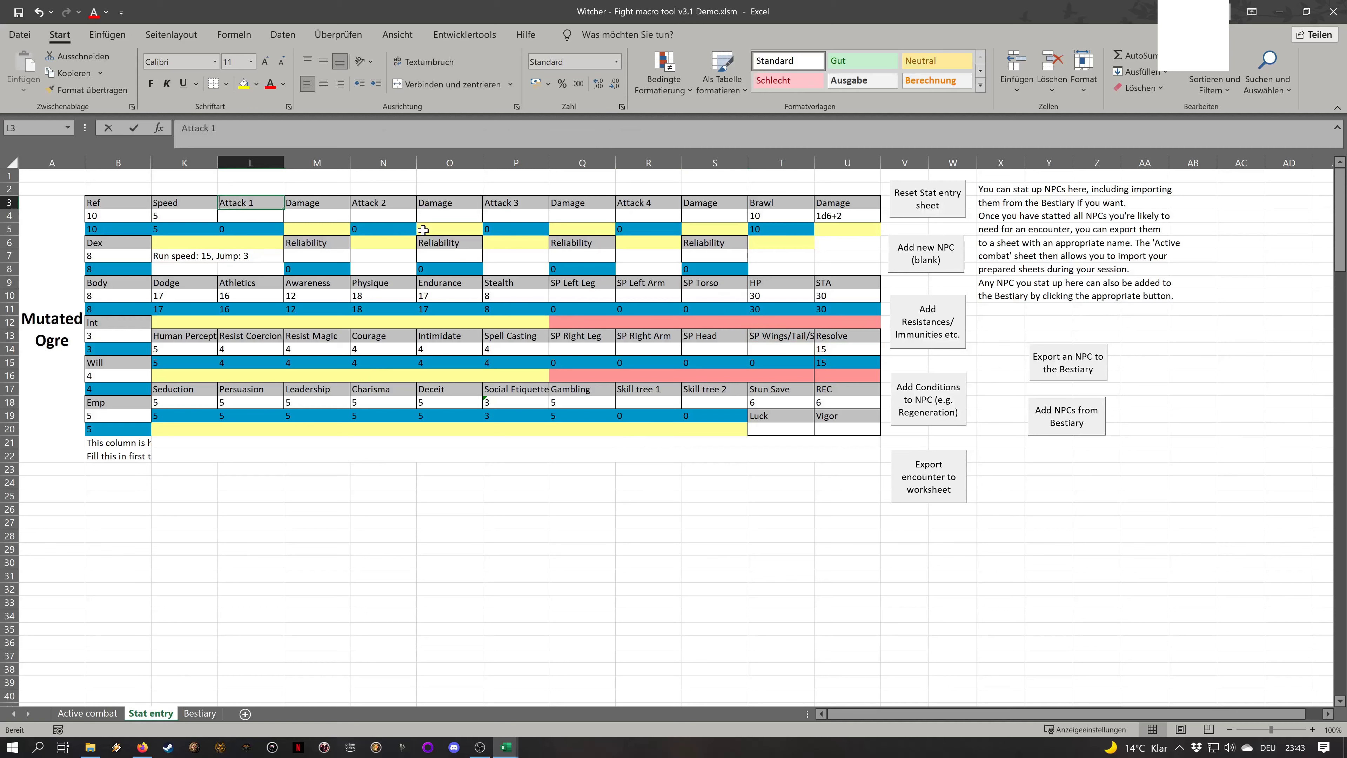
text(Giant club)
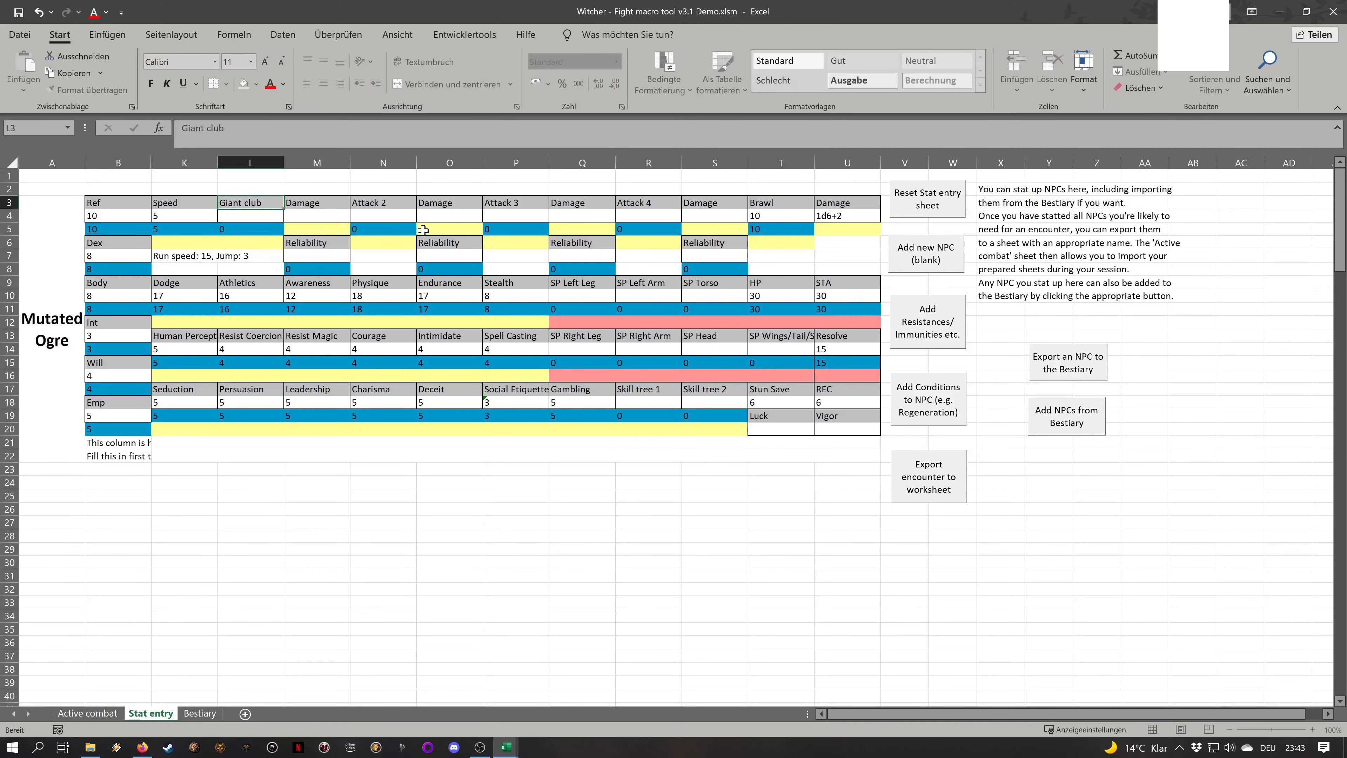
key(Return)
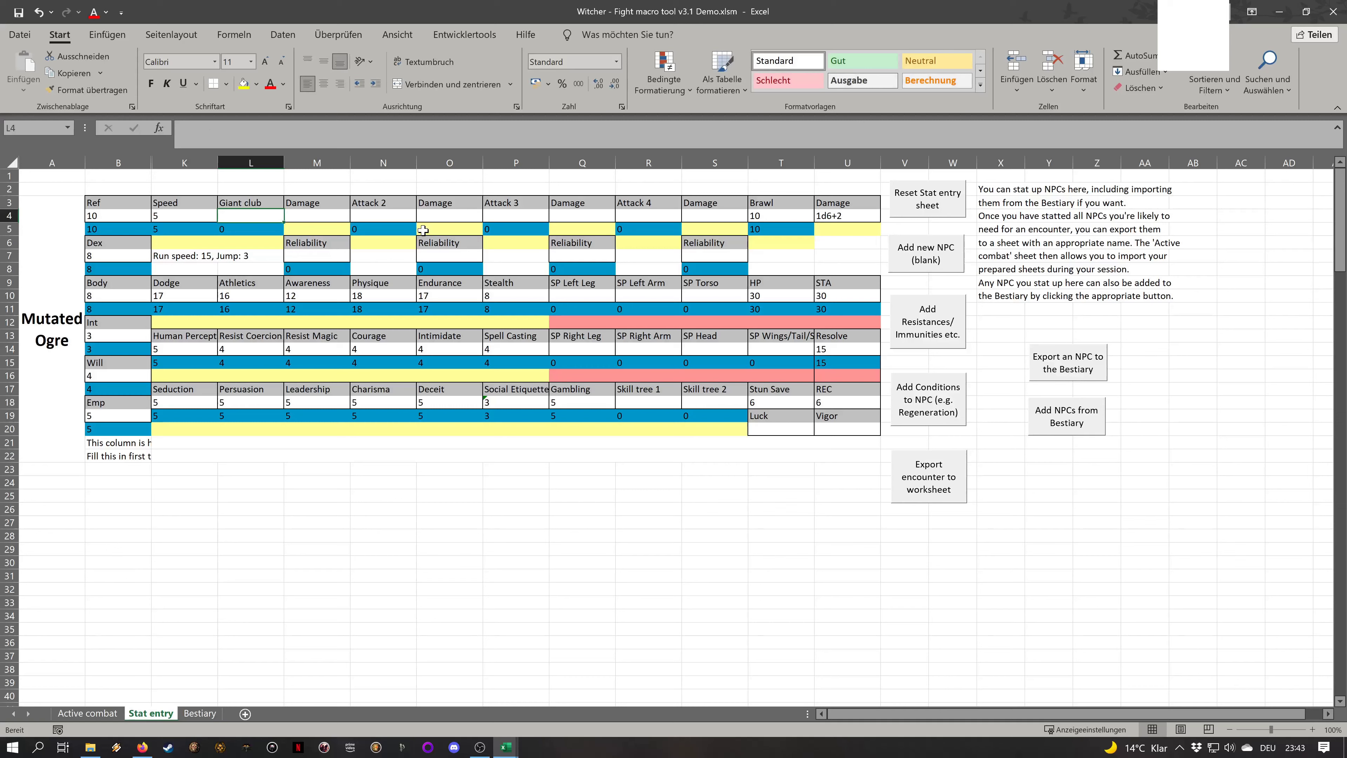
Give the Giant club attack a value of 21, damage of 6D6+10 and a reliability of 15
text(21)
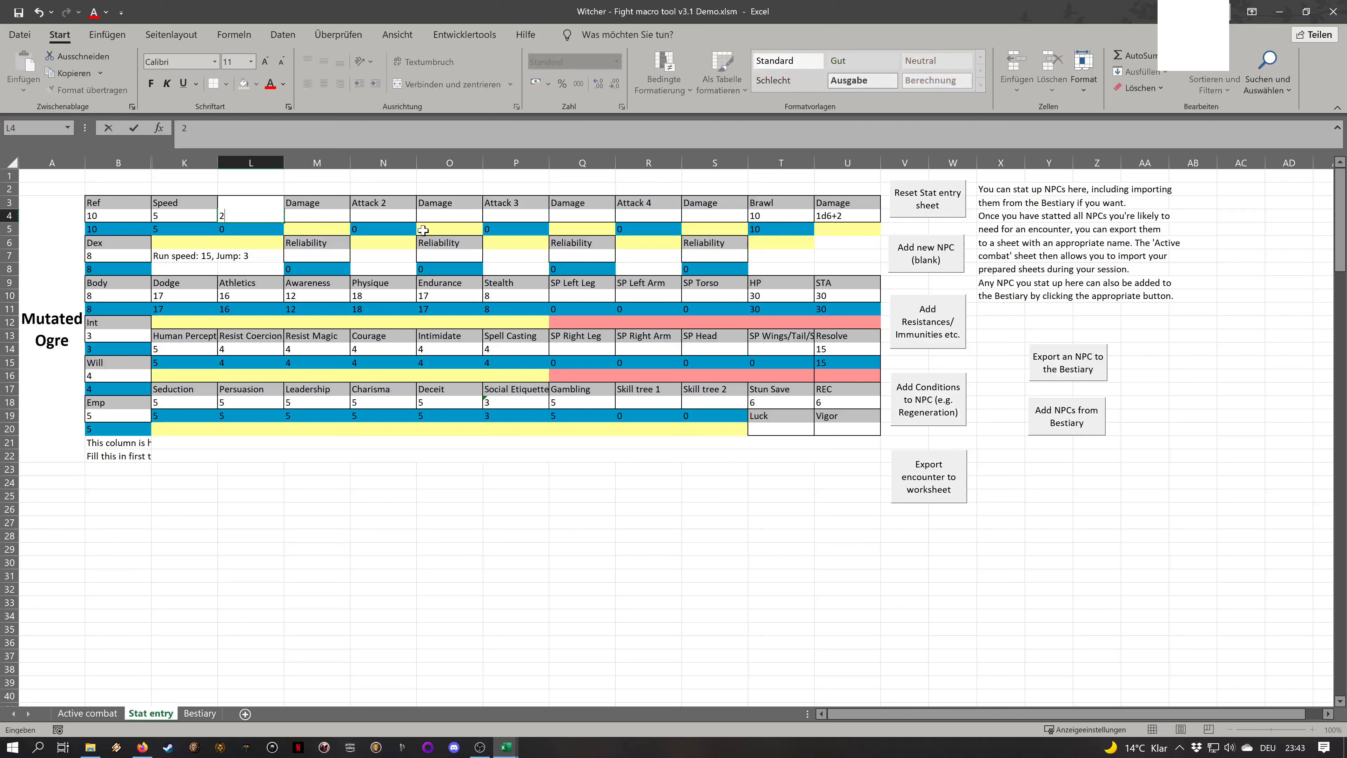
key(ctrl+Return)
key(Right)
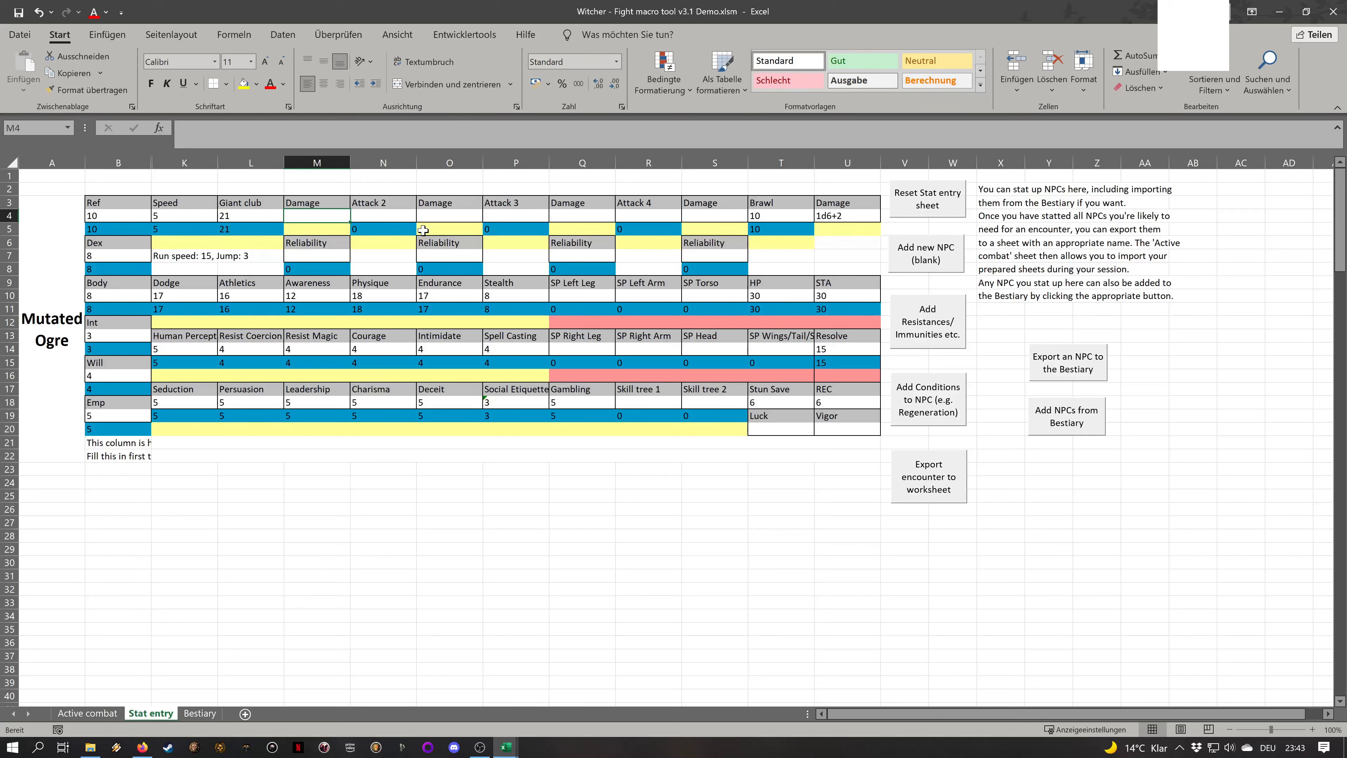
text(6D6+10)
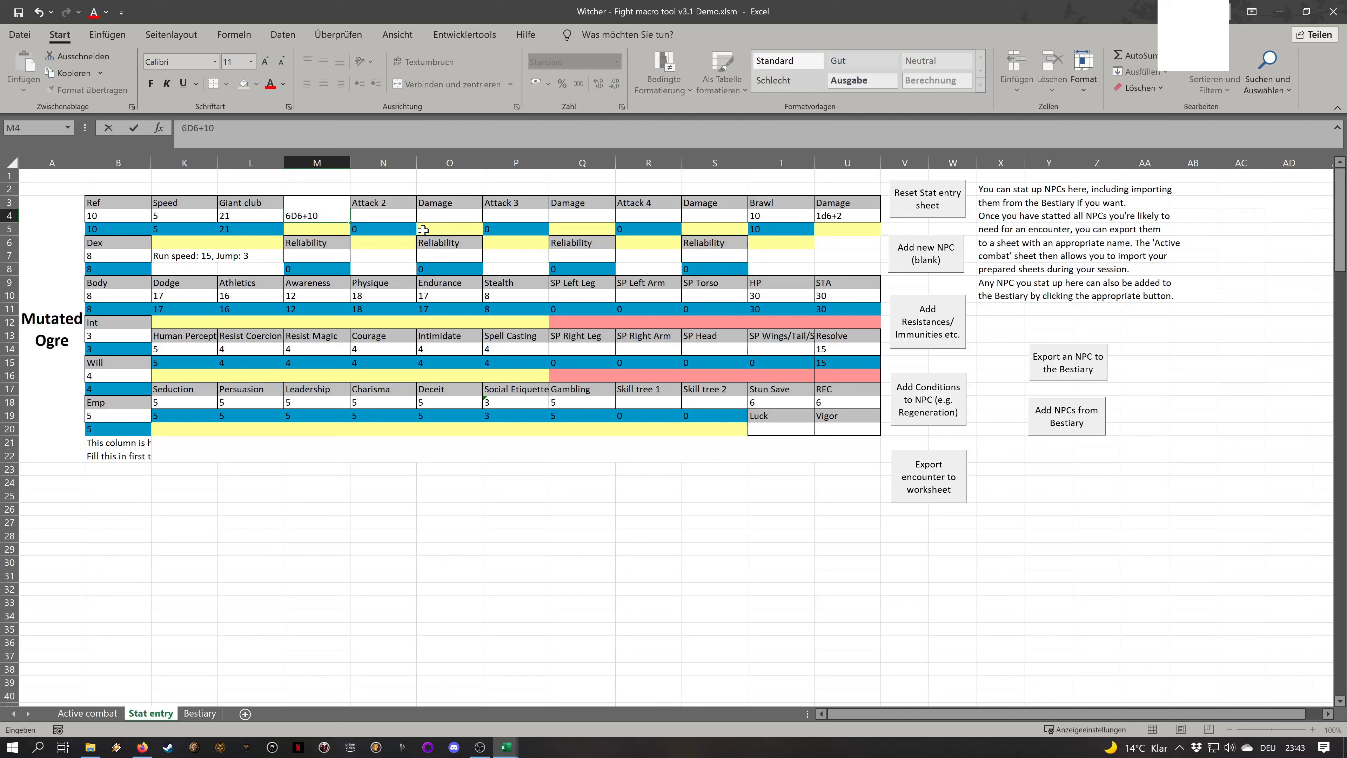
key(Return)
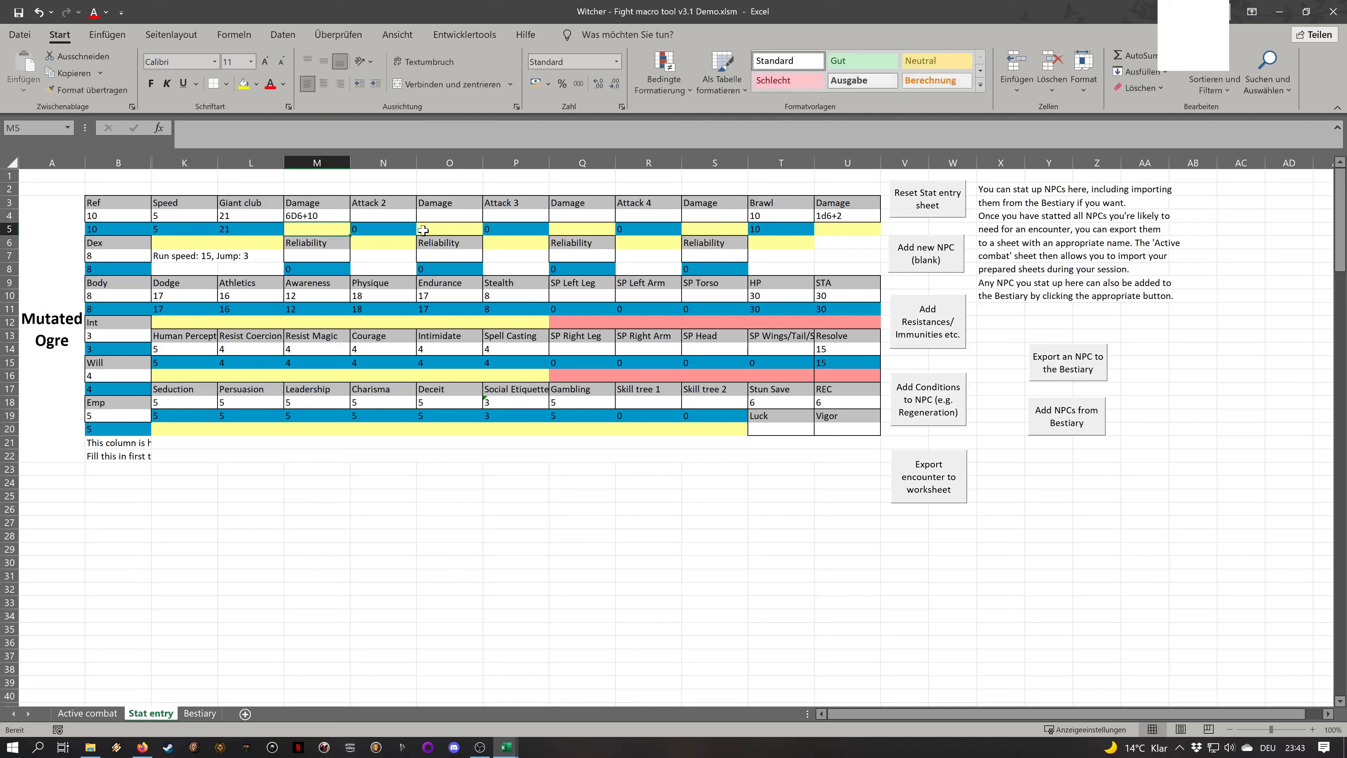
text(15)
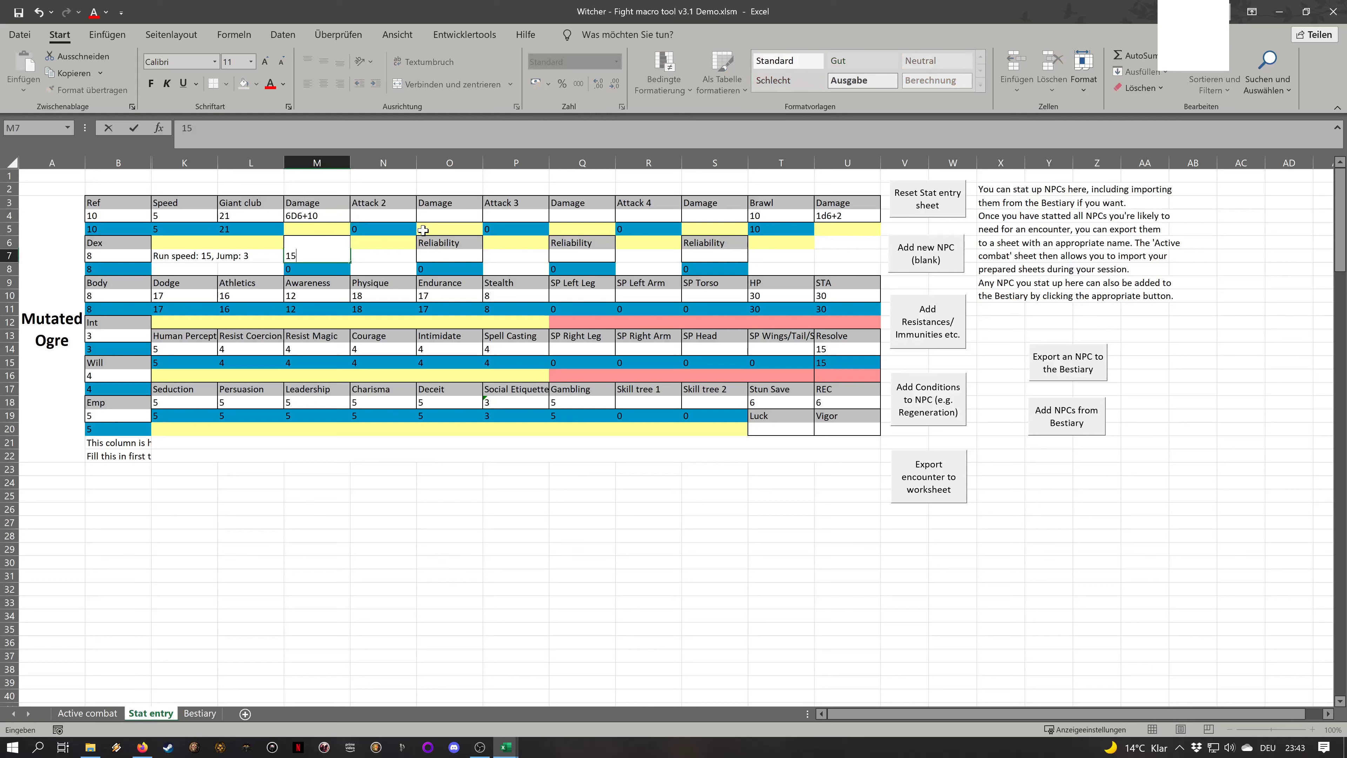
key(Tab)
Rename the Attack 2 heading as "Thrown Rock" and give it a value of 18 and damage of 5d6
key(Up)
key(Up)
key(Up)
key(Up)
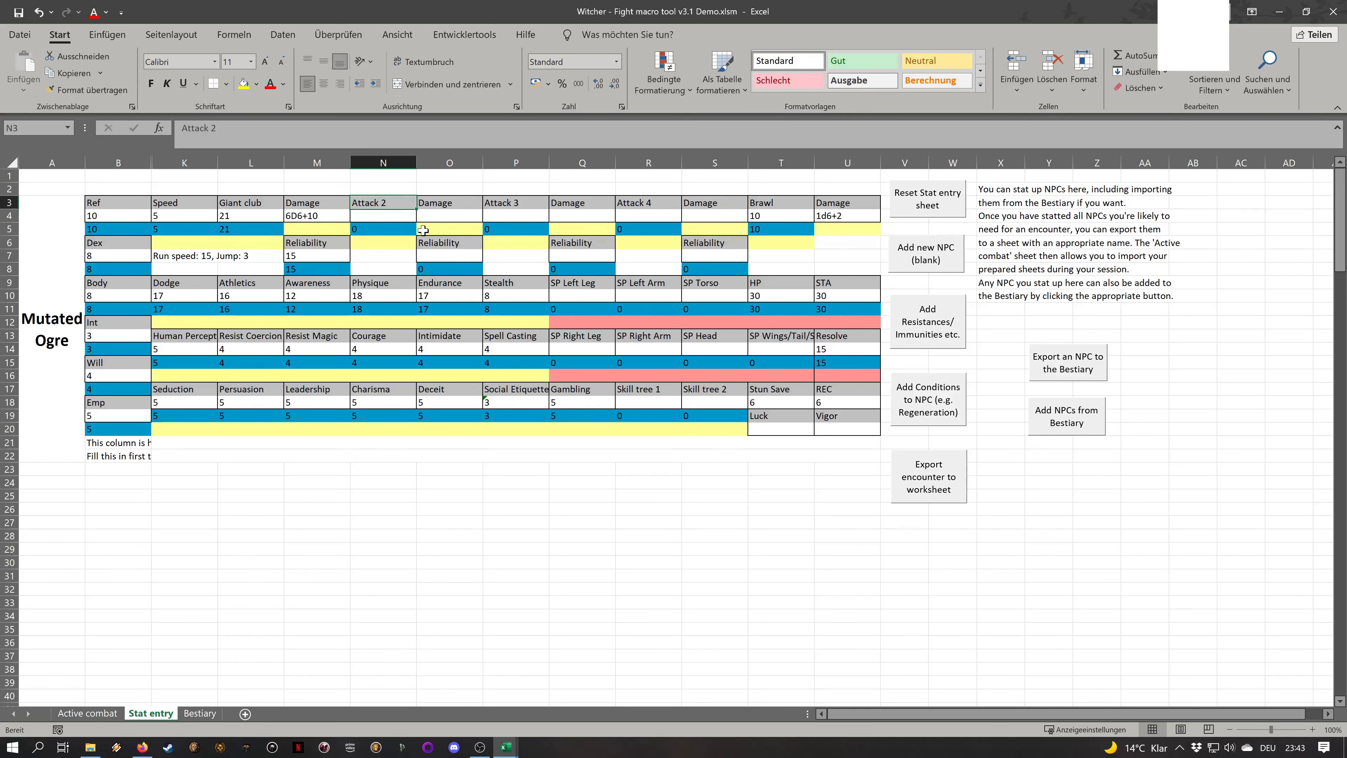
text(Thrown Rock)
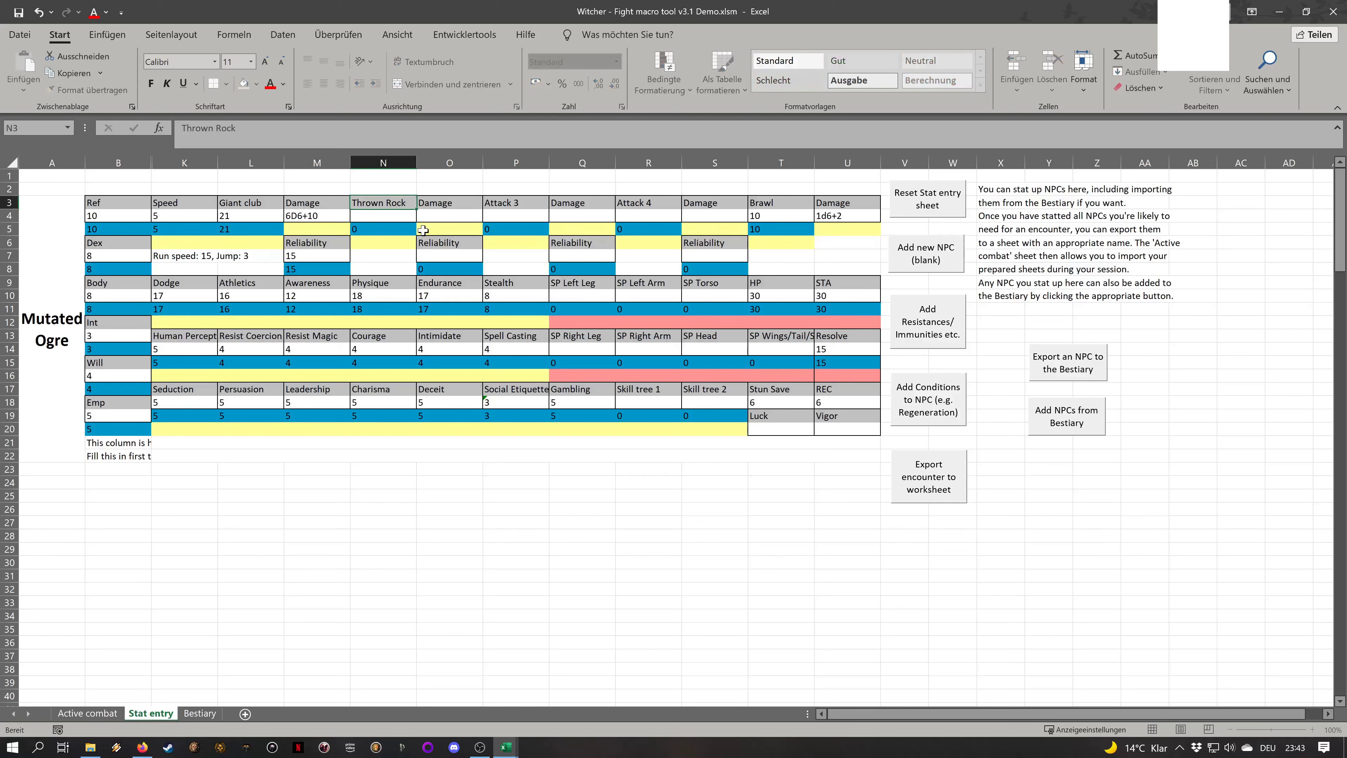
key(Return)
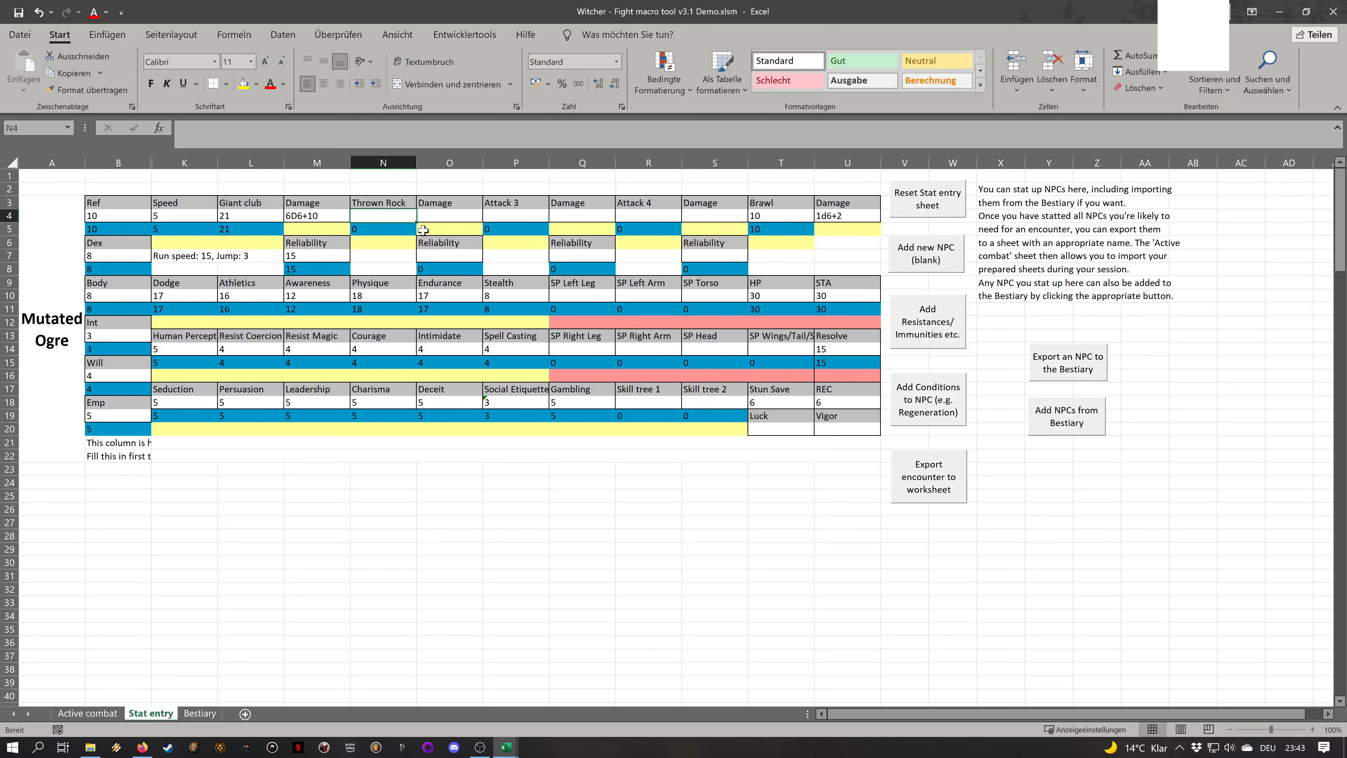
text(18)
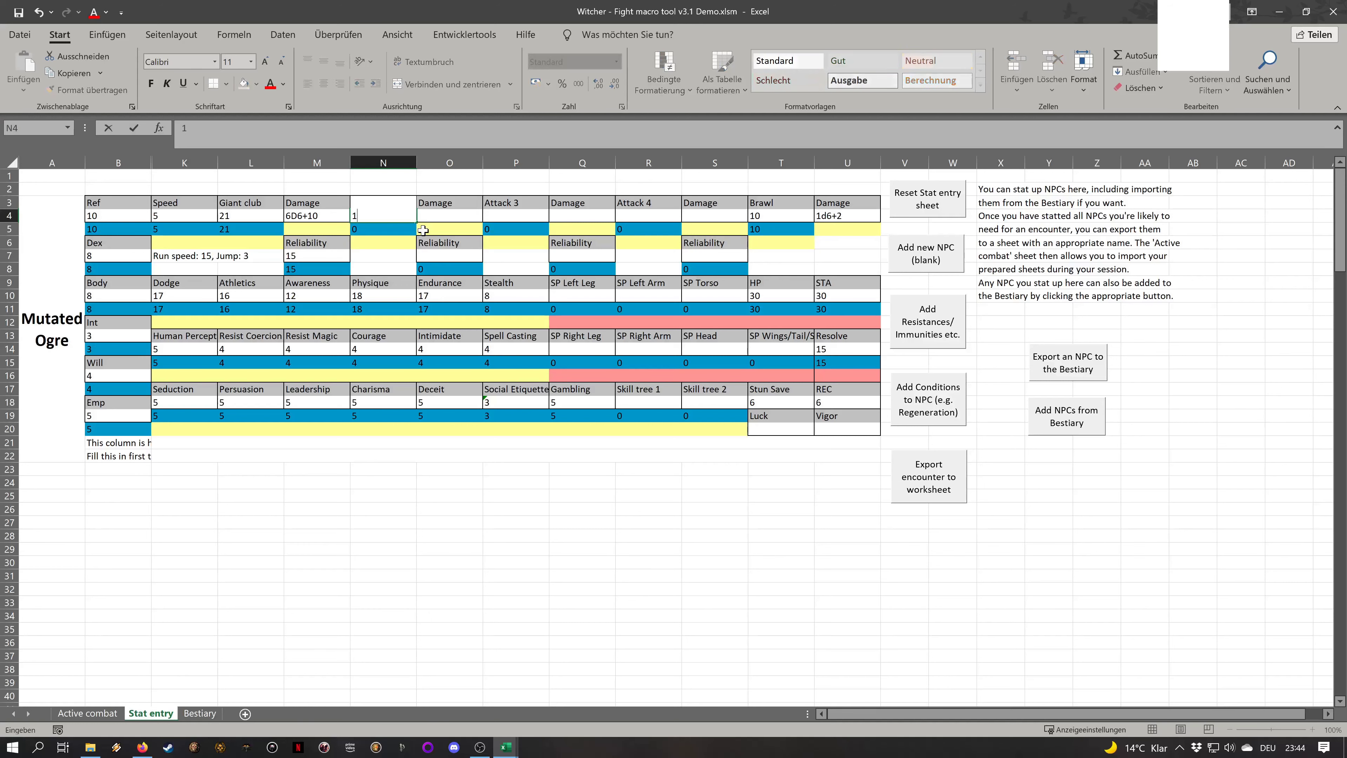
key(Tab)
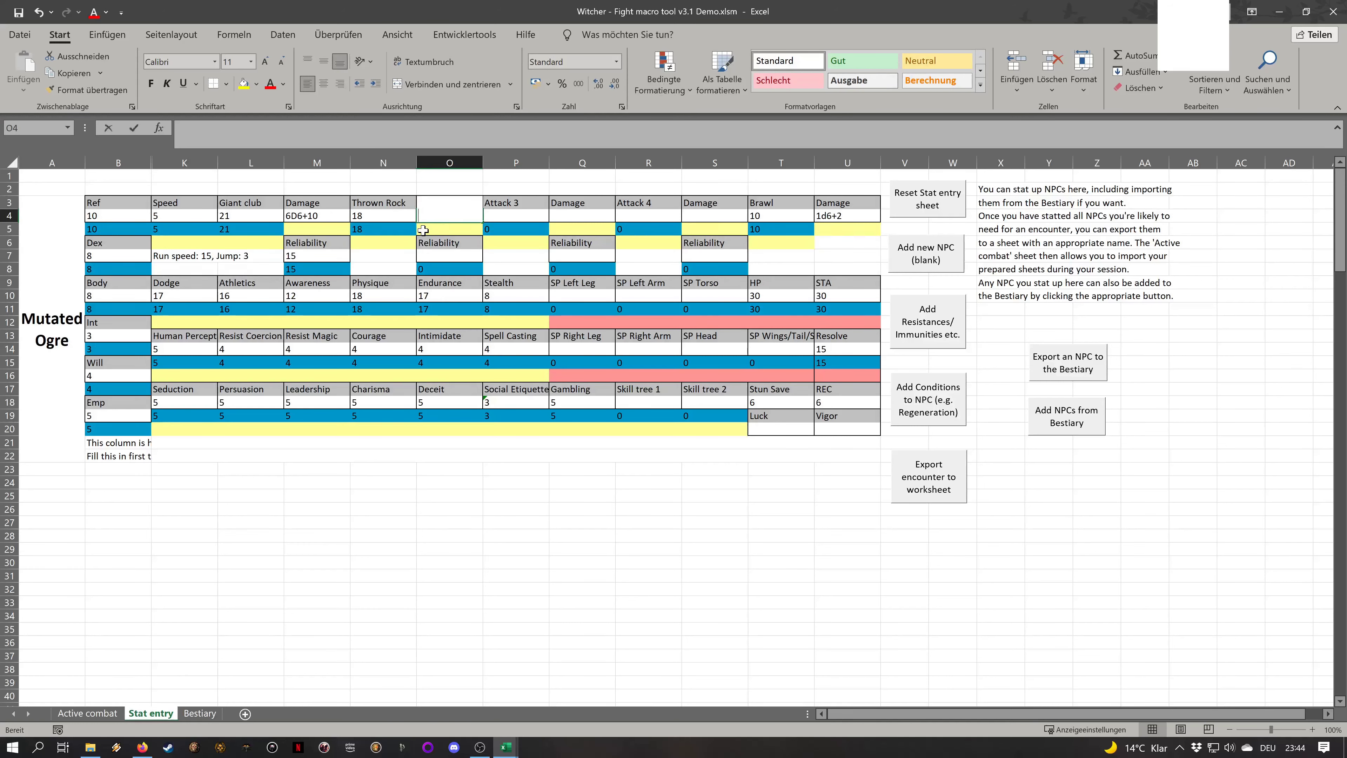
text(5d6)
key(Return)
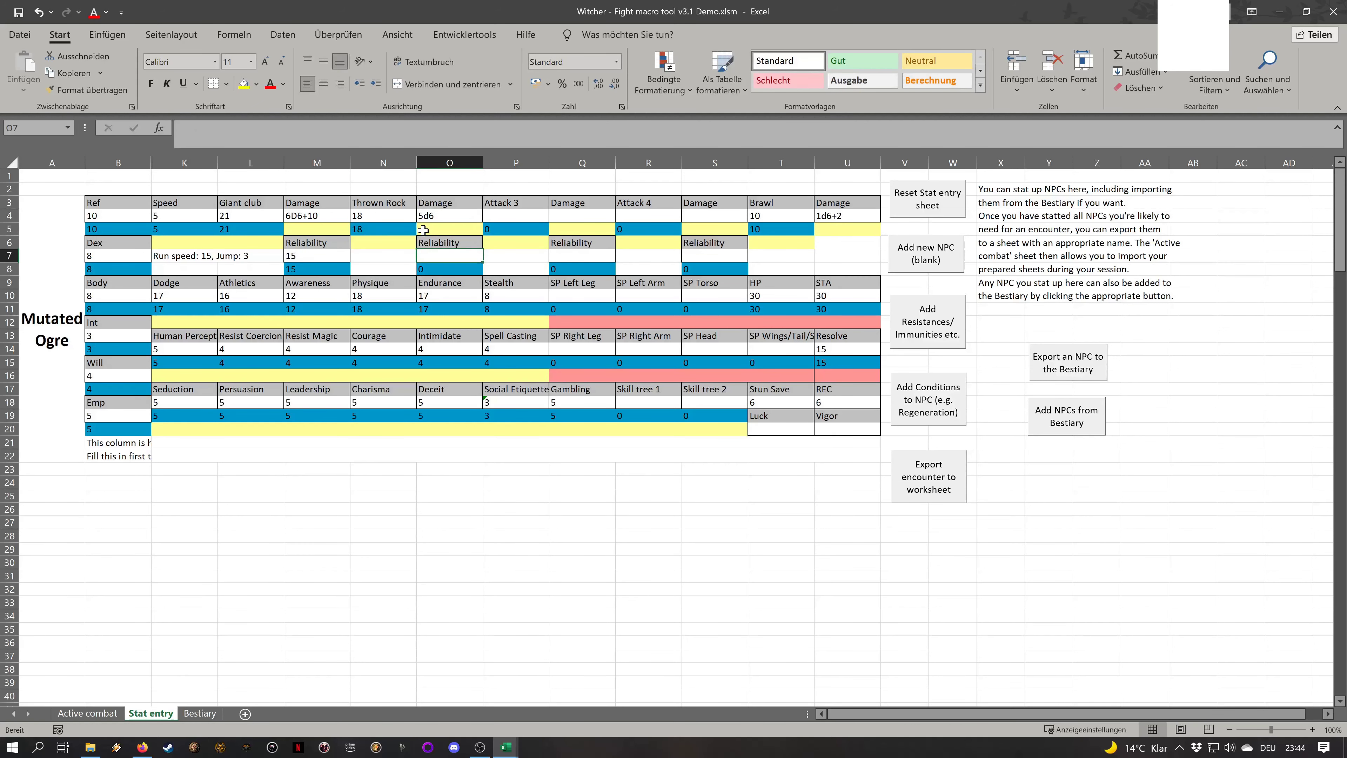
Clear the unused Attack 3 and Attack 4 headings
key(Right)
key(Up)
key(Up)
key(Up)
key(Up)
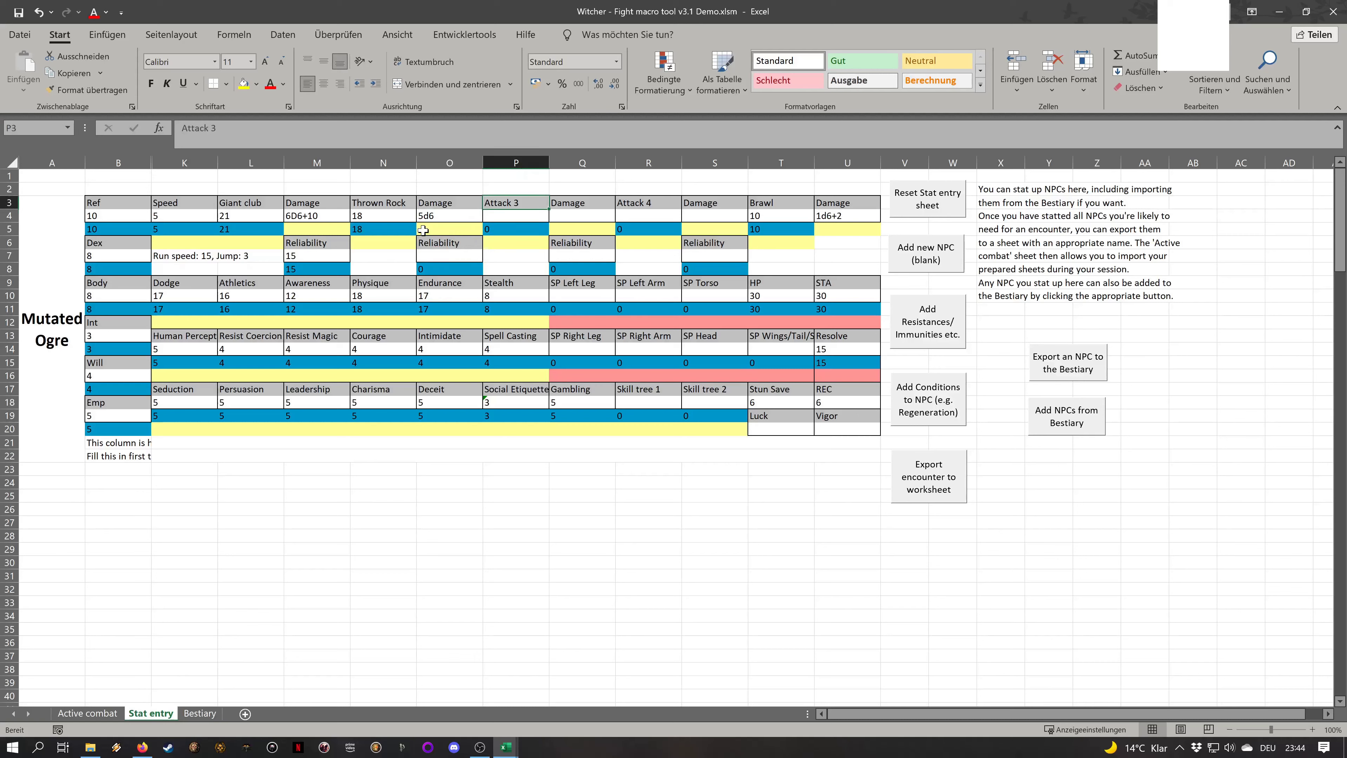
key(Right)
key(Right)
key(Left)
key(Left)
key(Delete)
key(Right)
key(Right)
key(Delete)
key(Down)
key(Left)
key(Left)
key(Left)
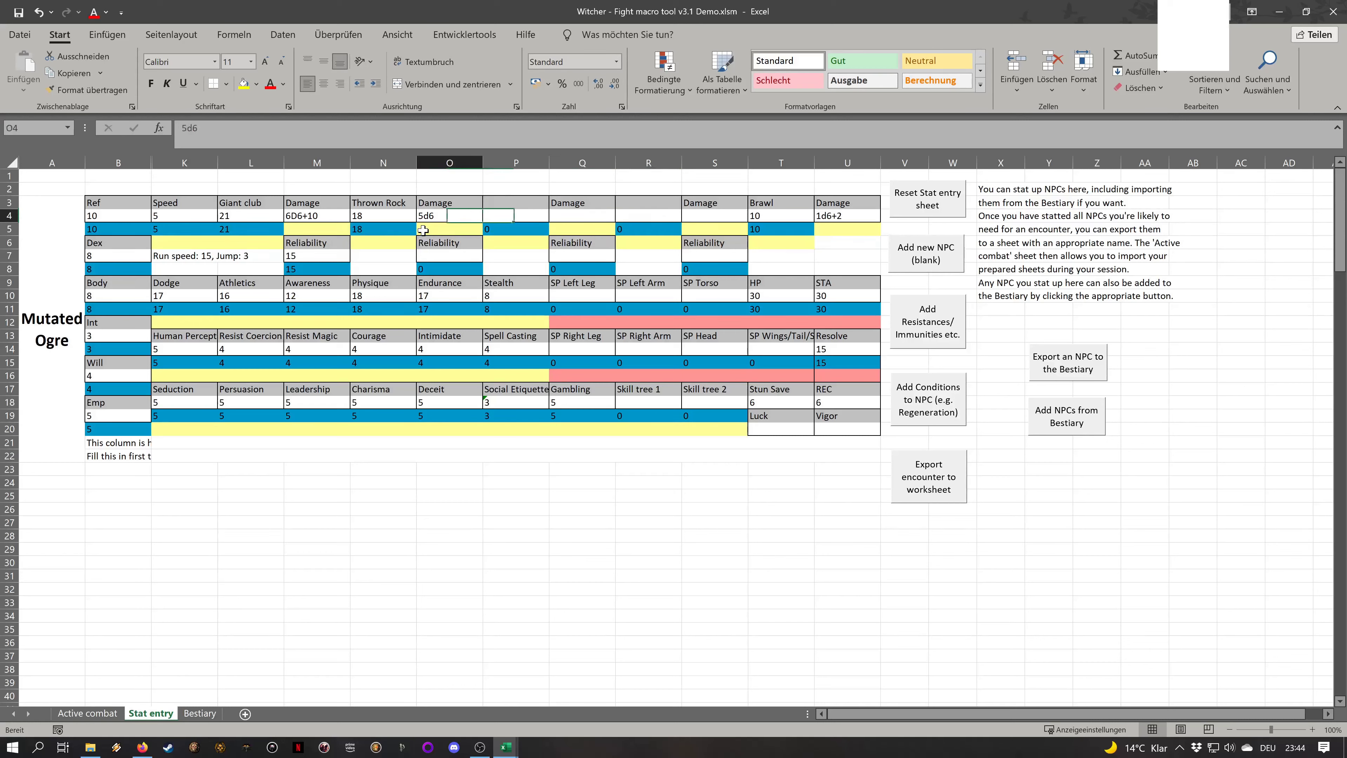
Rename the Skill tree 1 heading as "Hex Weaving" with a value of 10 and clear the Skill tree 2 heading
click(665, 390)
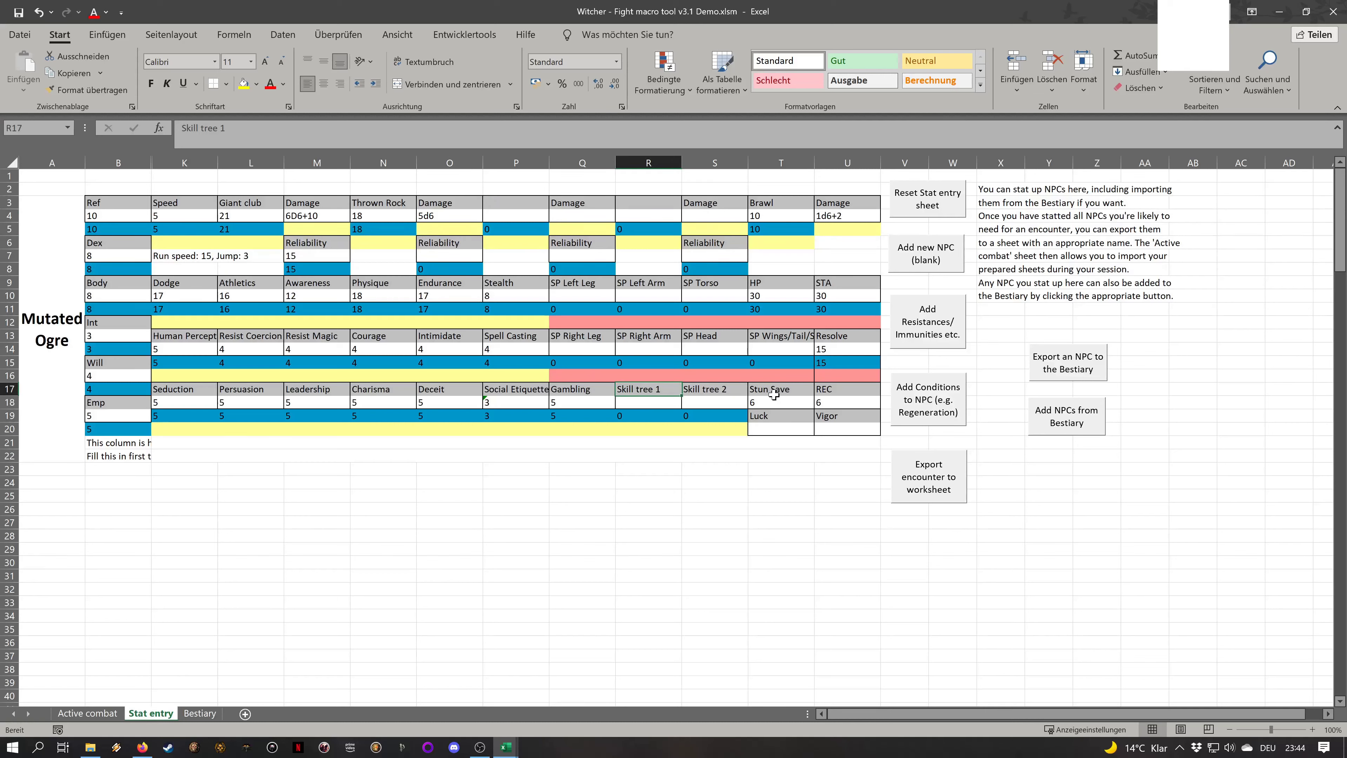
text(Hex Weaving)
key(Return)
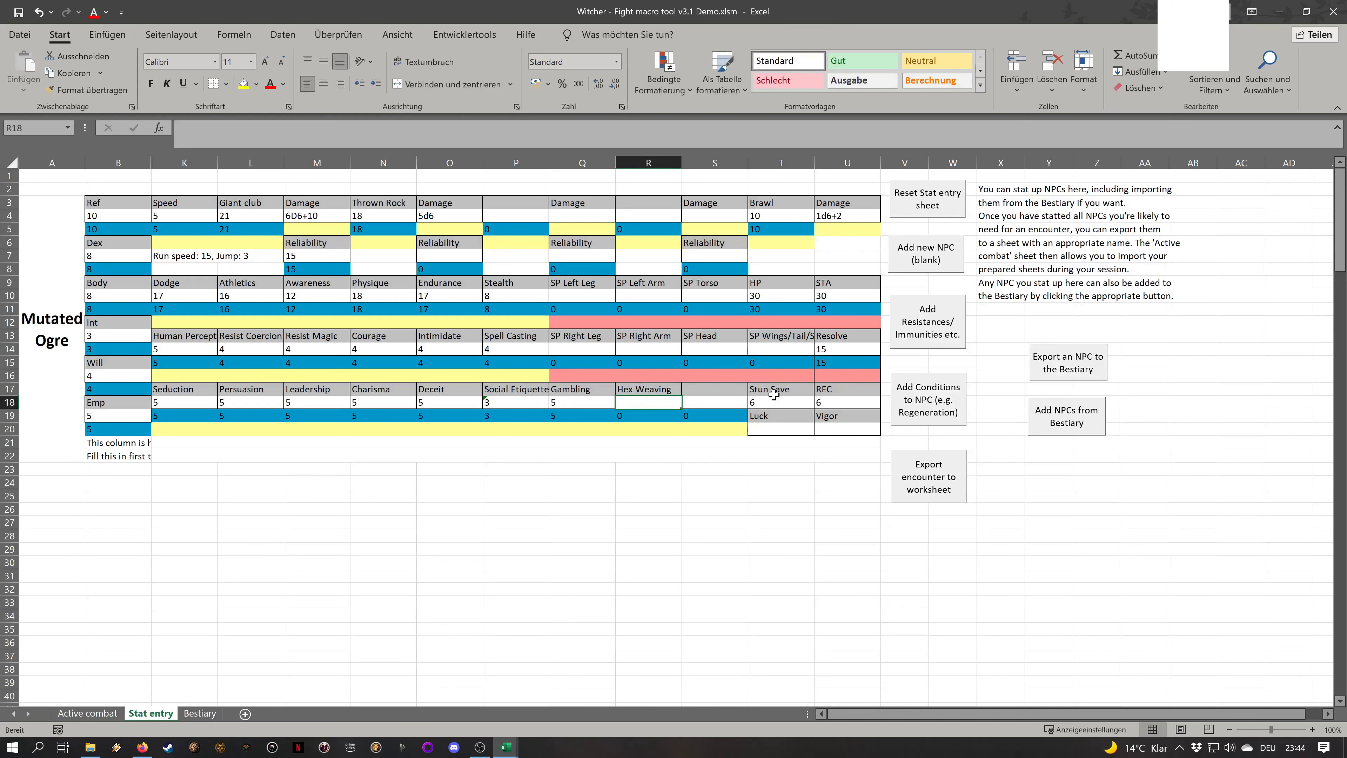
text(10)
key(ctrl+Return)
click(645, 391)
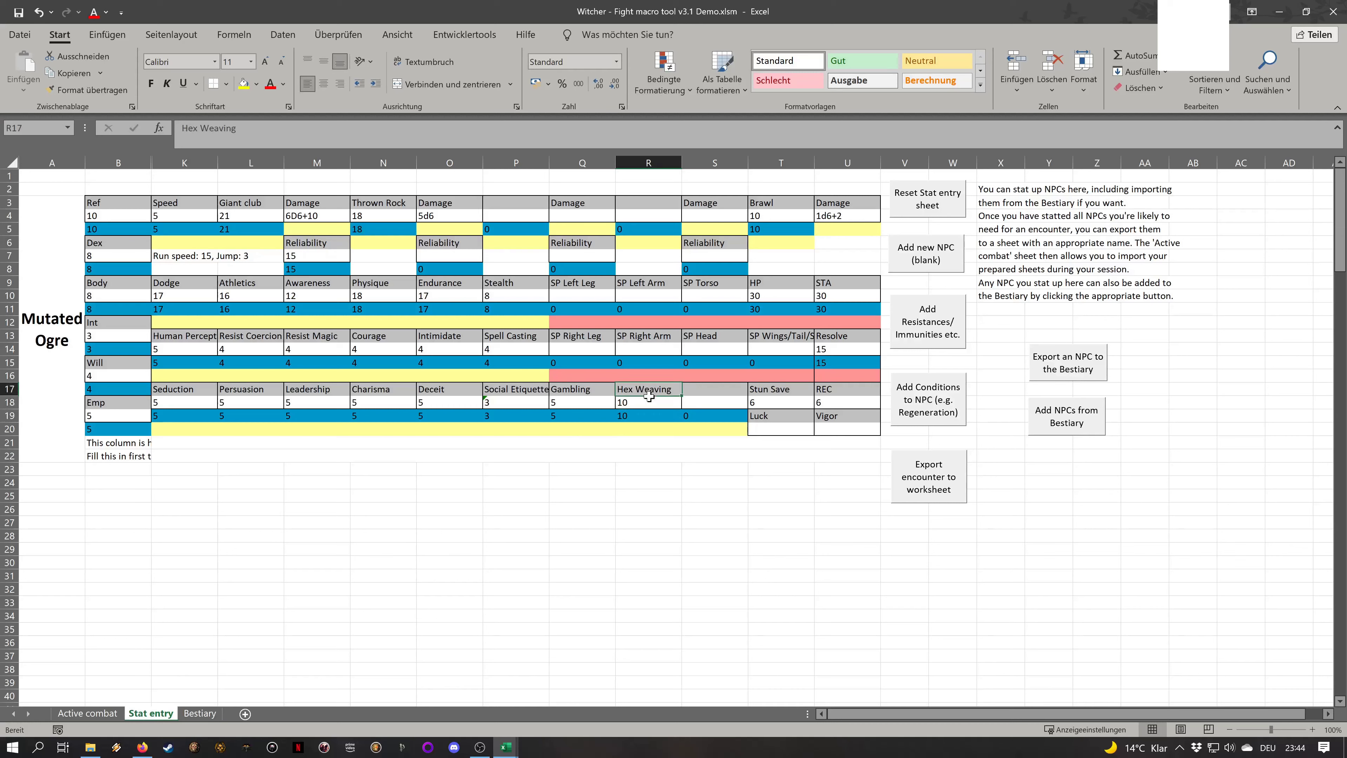
click(711, 394)
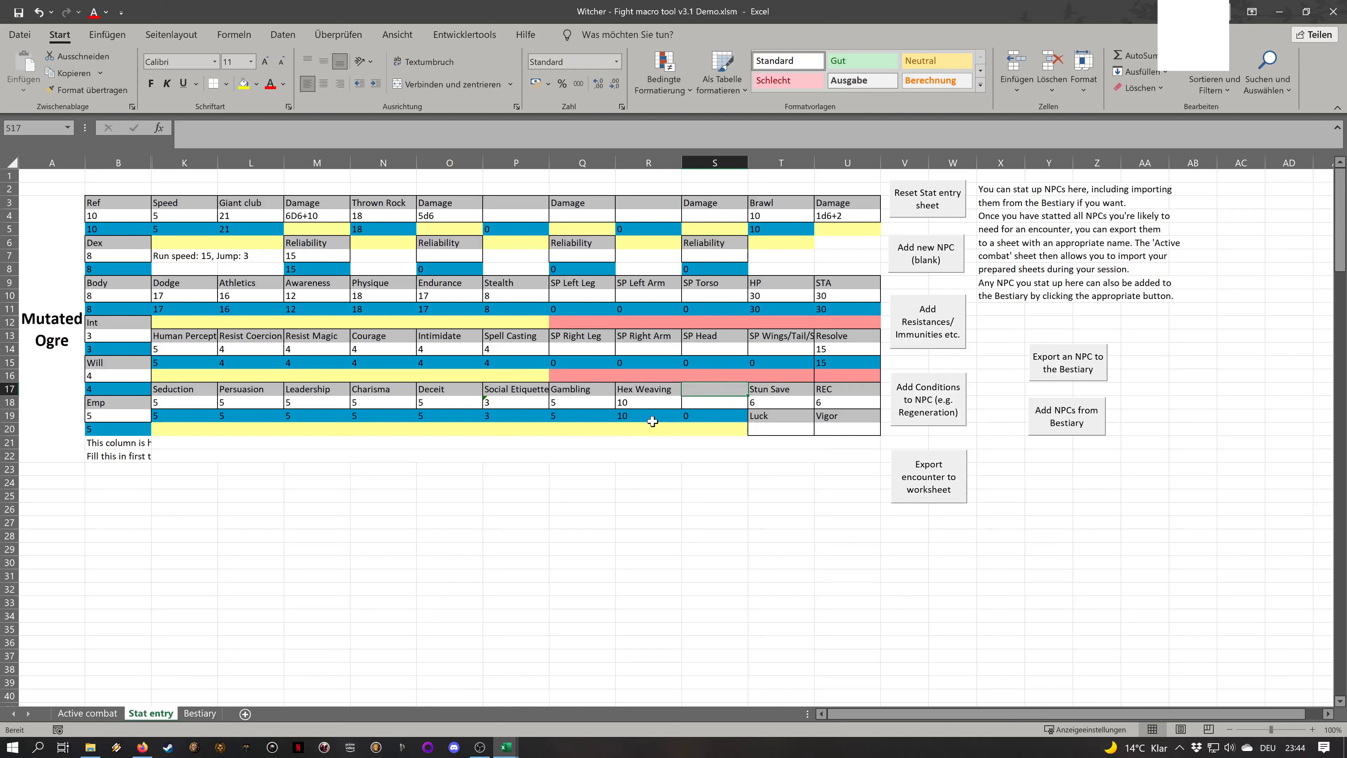
Set the SP to 10 for the left leg, 10 for the left arm and 15 for the torso
click(602, 297)
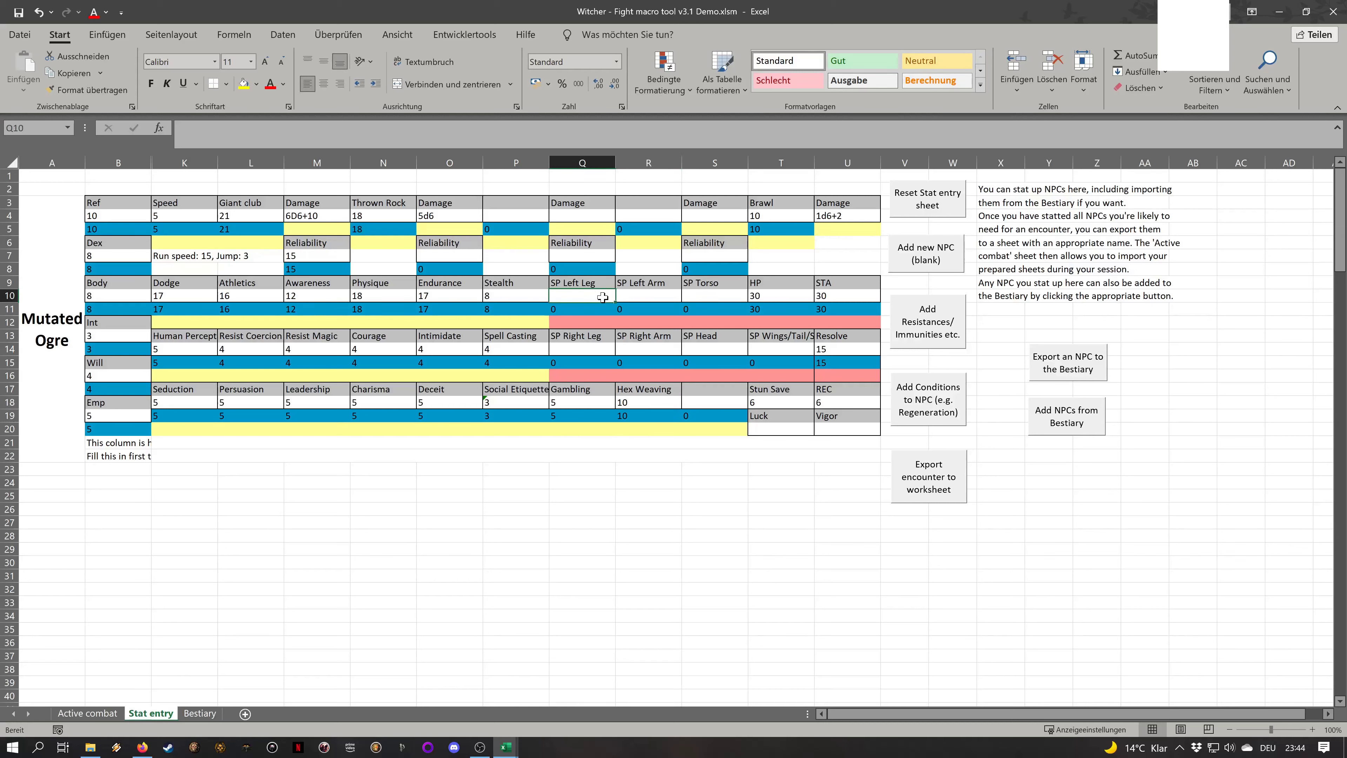
text(10)
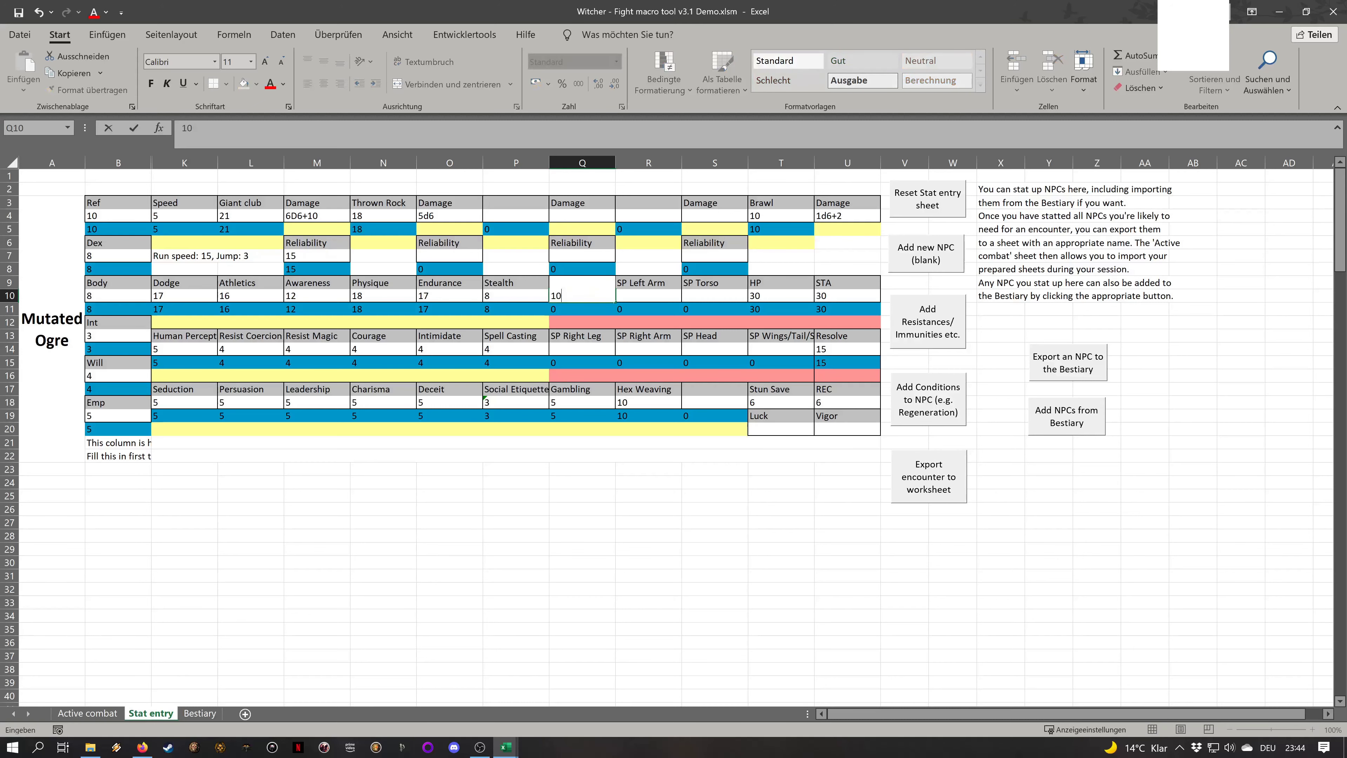
key(Tab)
text(1)
text(15)
key(Return)
Set the SP to 5 for the head and to 10 for the right arm, right leg and wings/tail
text(5)
key(Left)
text(10)
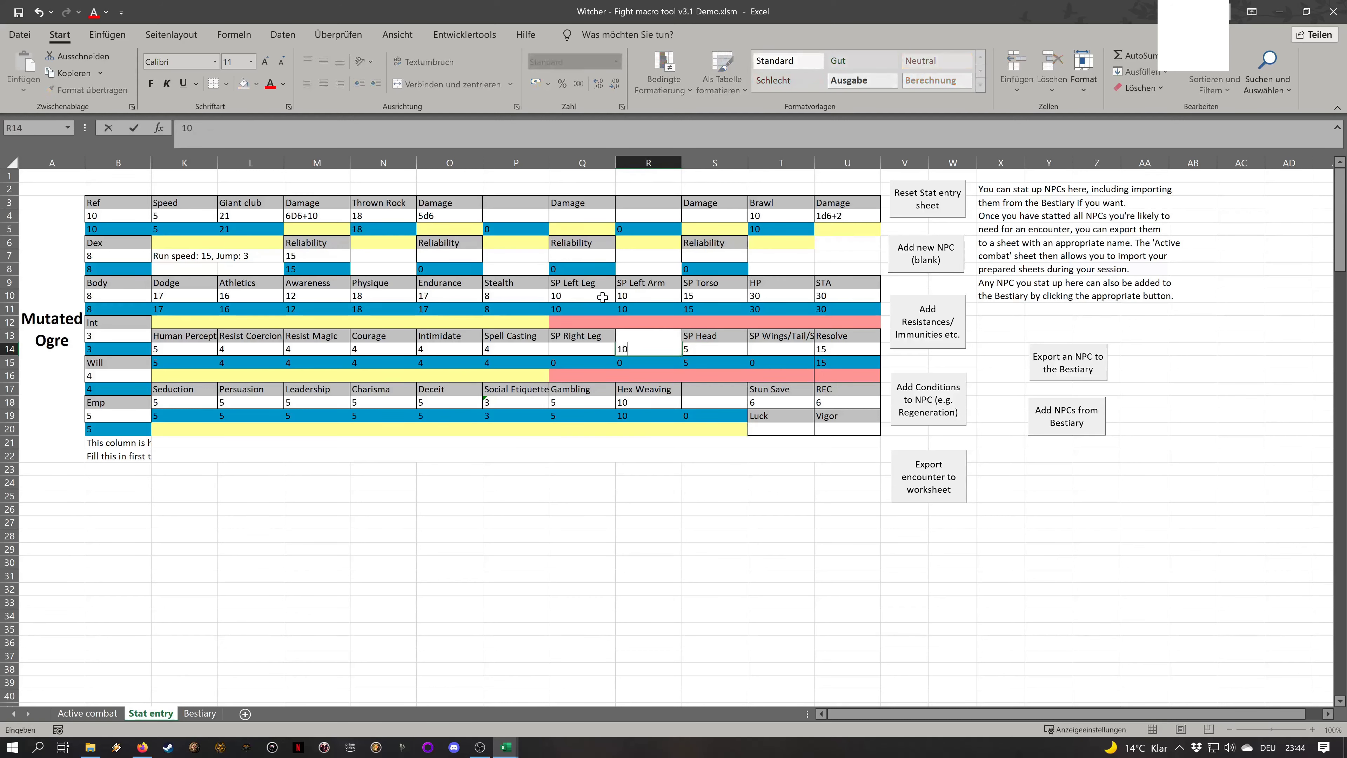
key(Left)
text(10)
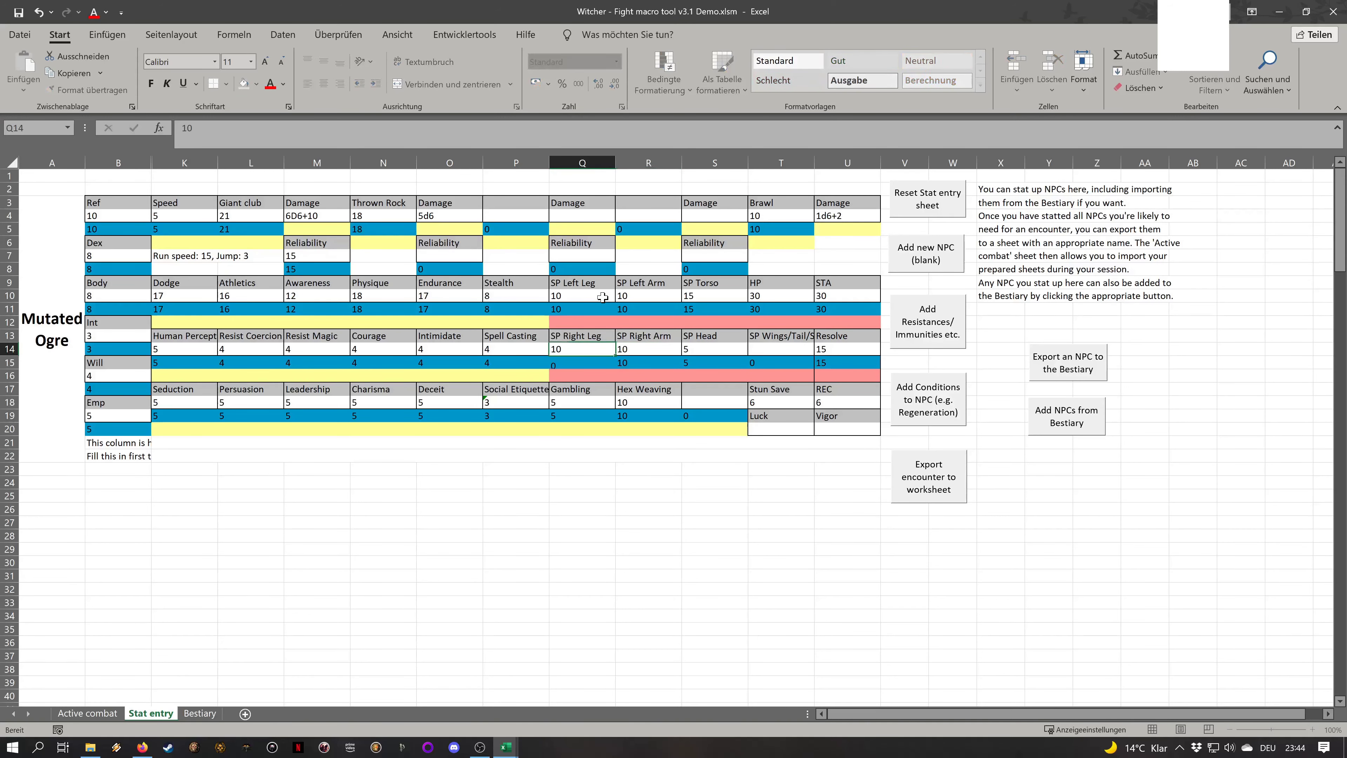
key(Right)
key(Right)
key(Right)
text(10)
Set the Mutated Ogre's Luck to 3 and Vigor to 0
key(Down)
key(Down)
key(Down)
key(Down)
key(Down)
key(Down)
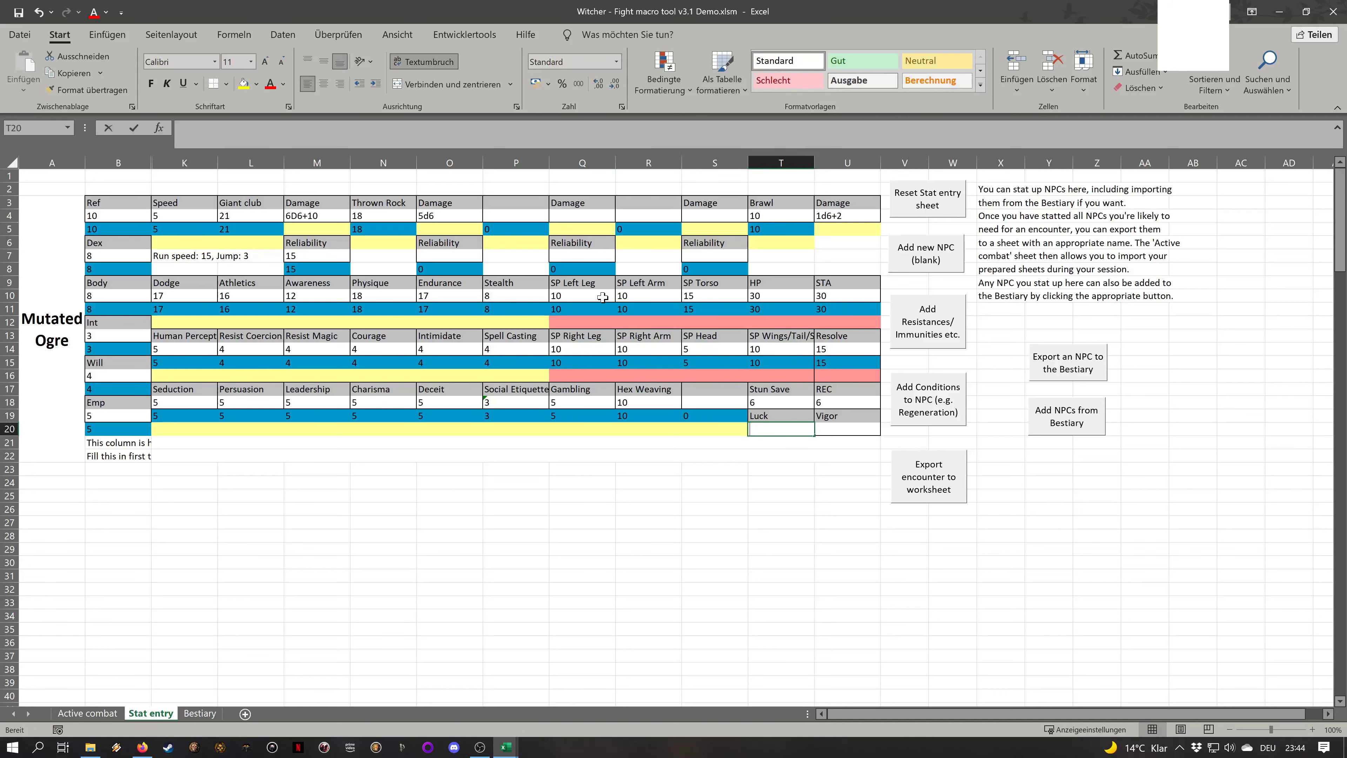
text(3)
key(Right)
text(3)
key(Left)
key(Right)
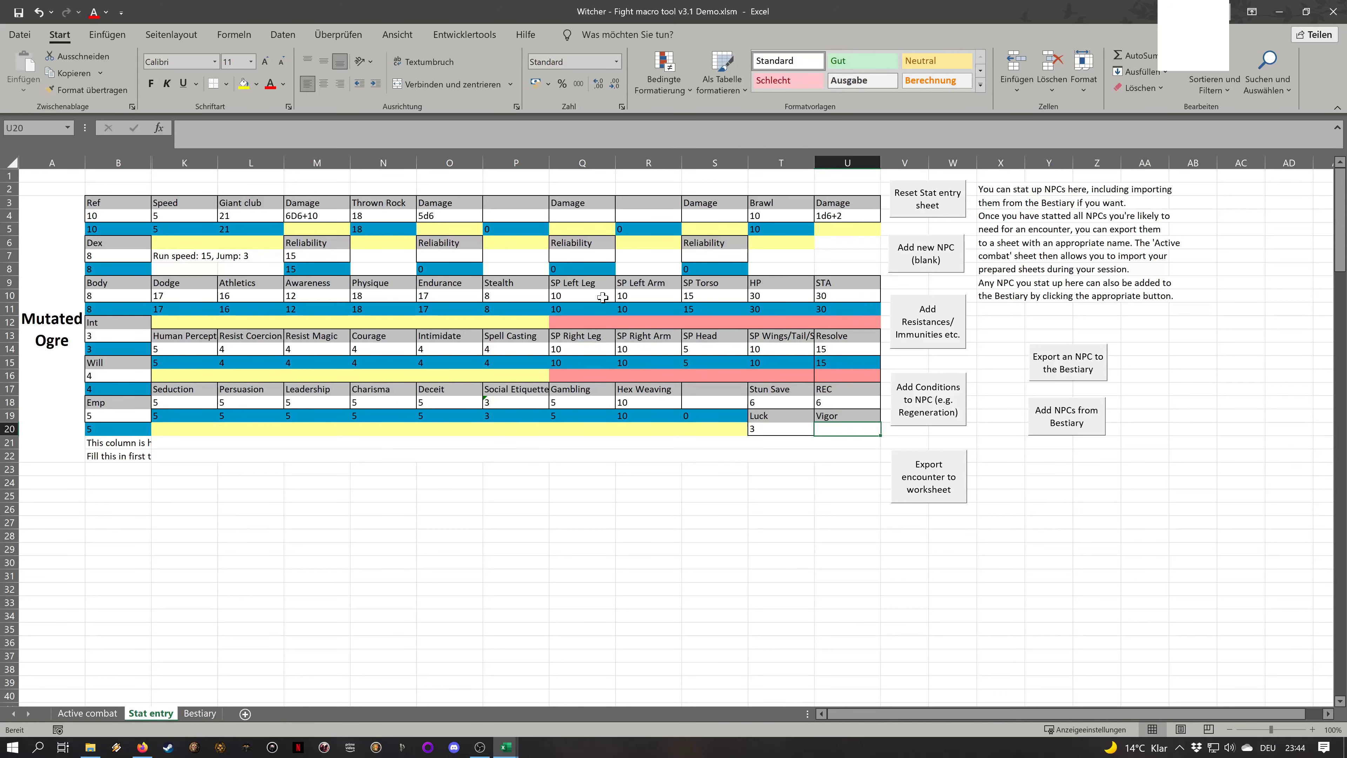
text(0)
key(Left)
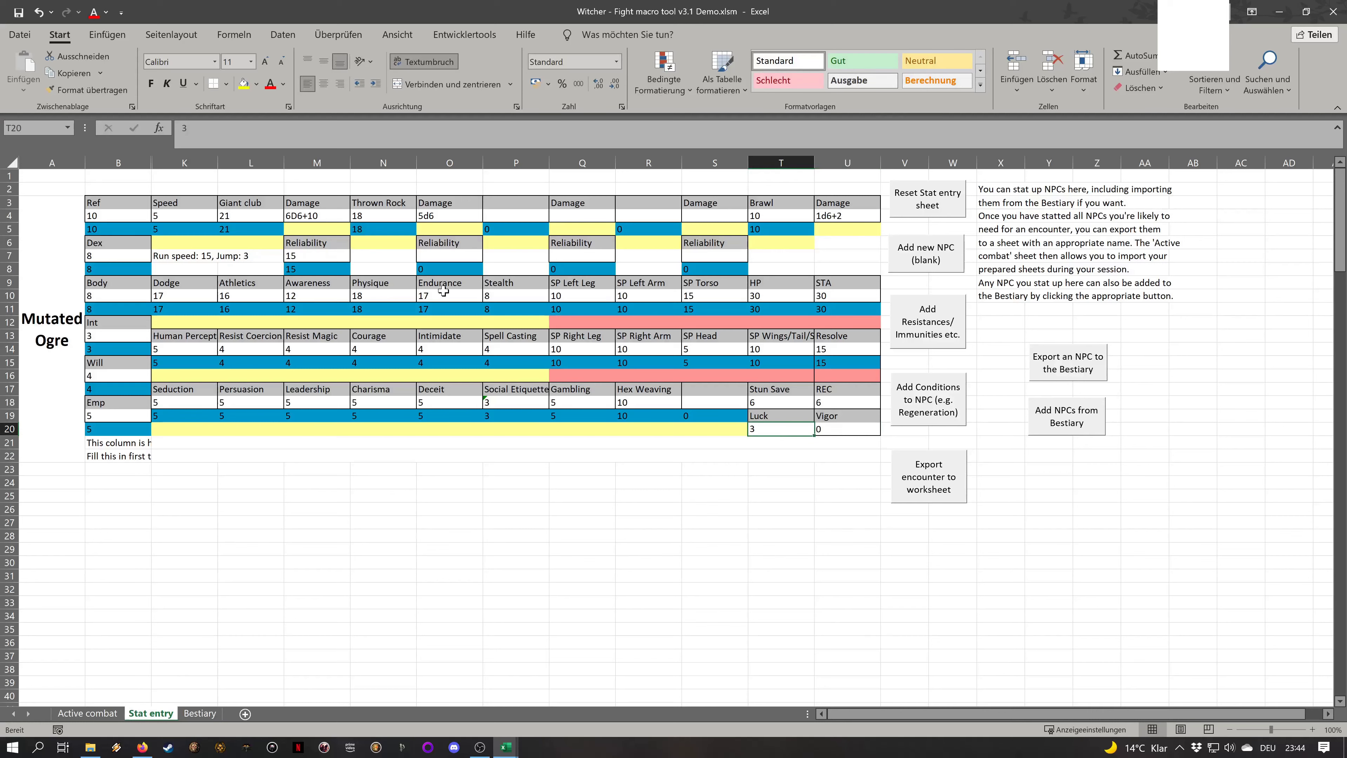
click(404, 366)
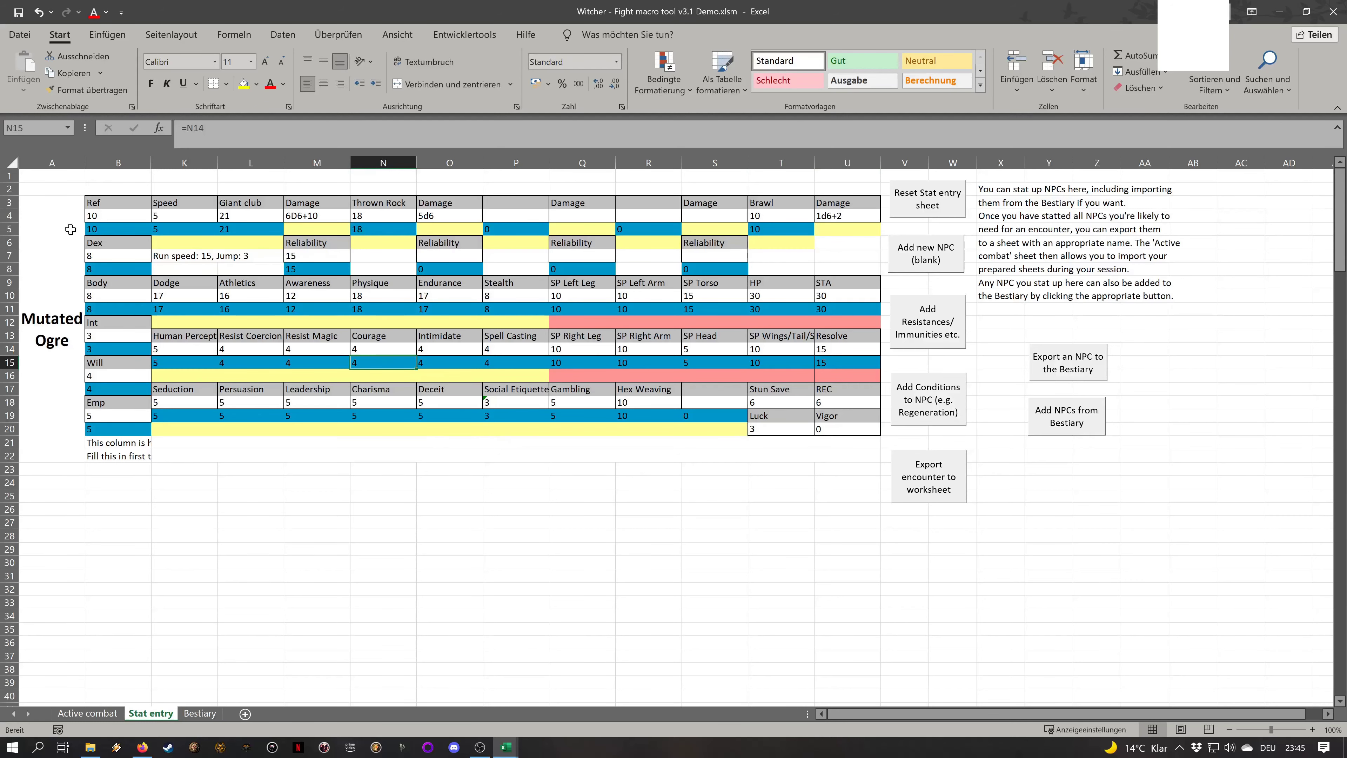
drag(72, 229, 437, 223)
click(648, 375)
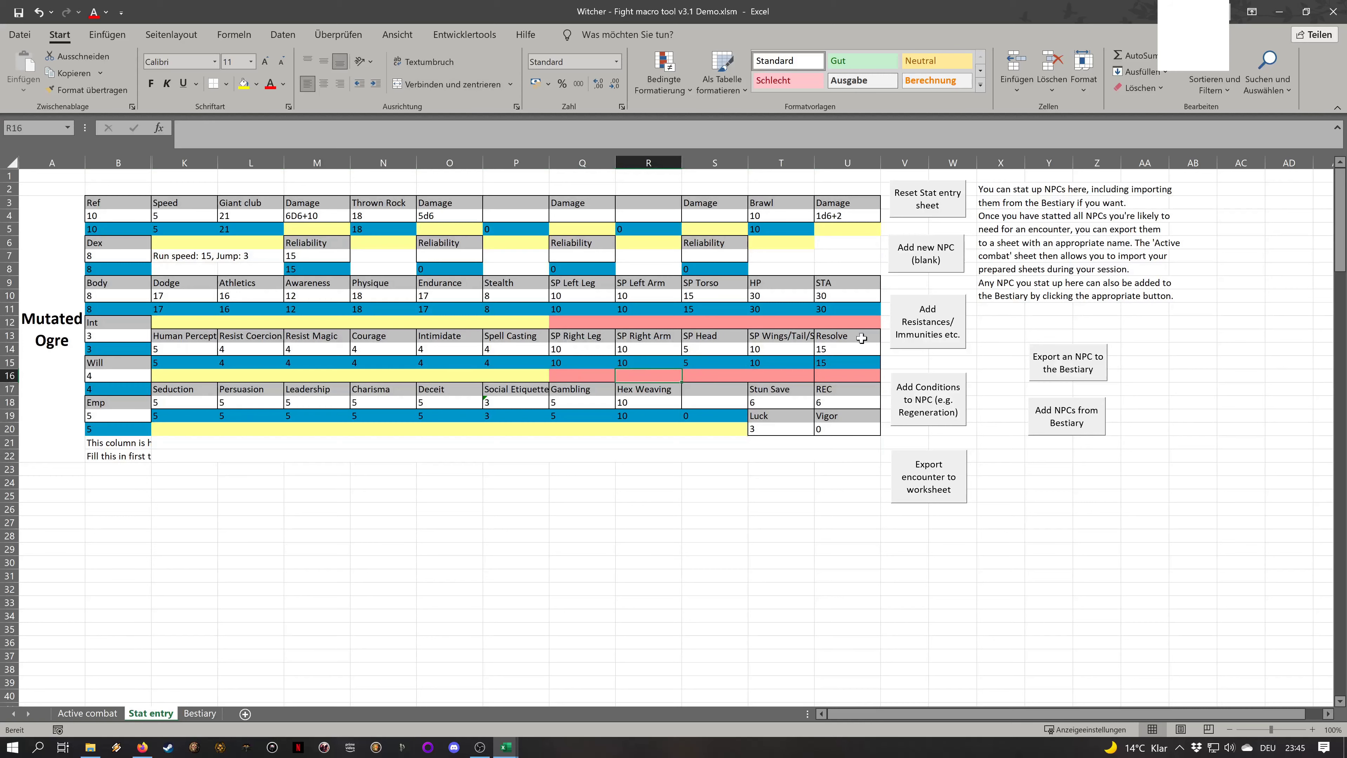
Open the resistances and immunities form for the Mutated Ogre and add Bludgeoning as a resistance
click(947, 321)
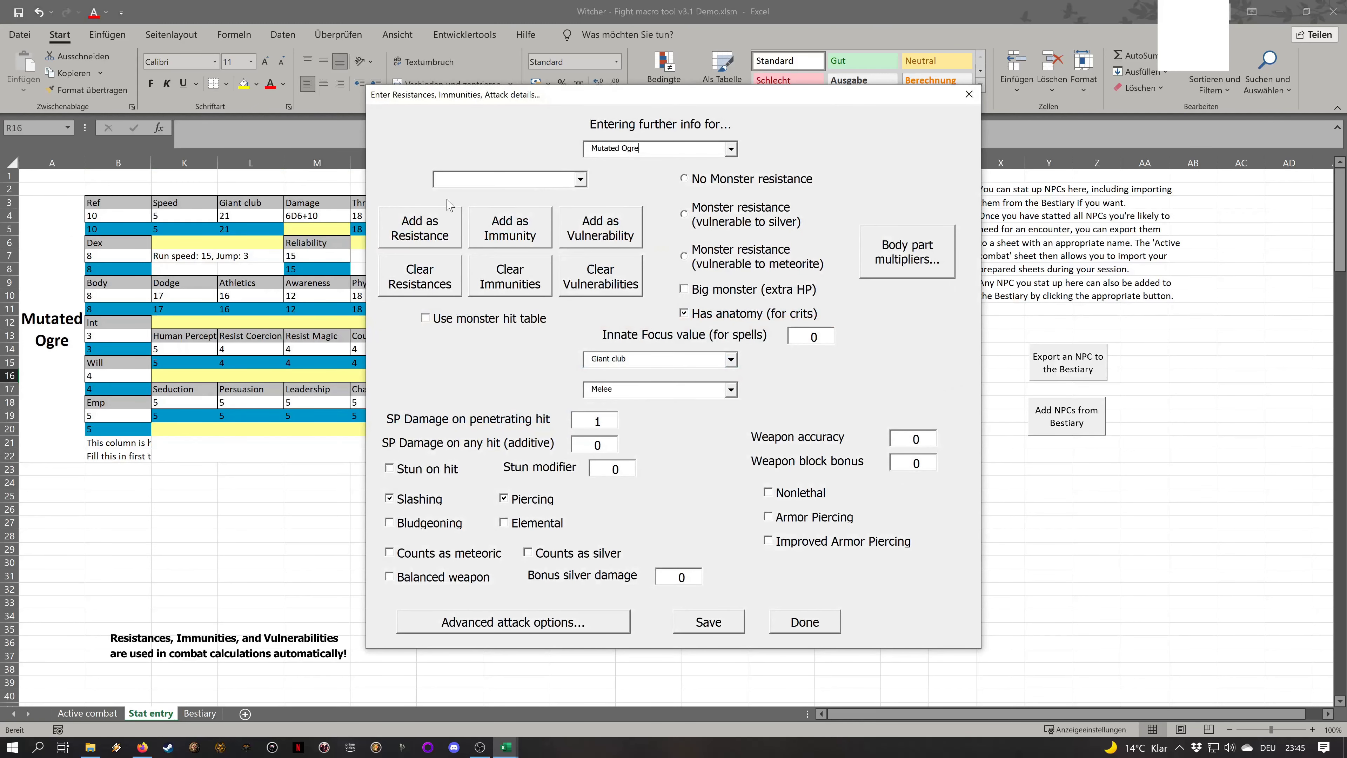
click(581, 179)
mouse_move(586, 204)
mouse_down()
mouse_move(591, 257)
mouse_move(586, 202)
mouse_up()
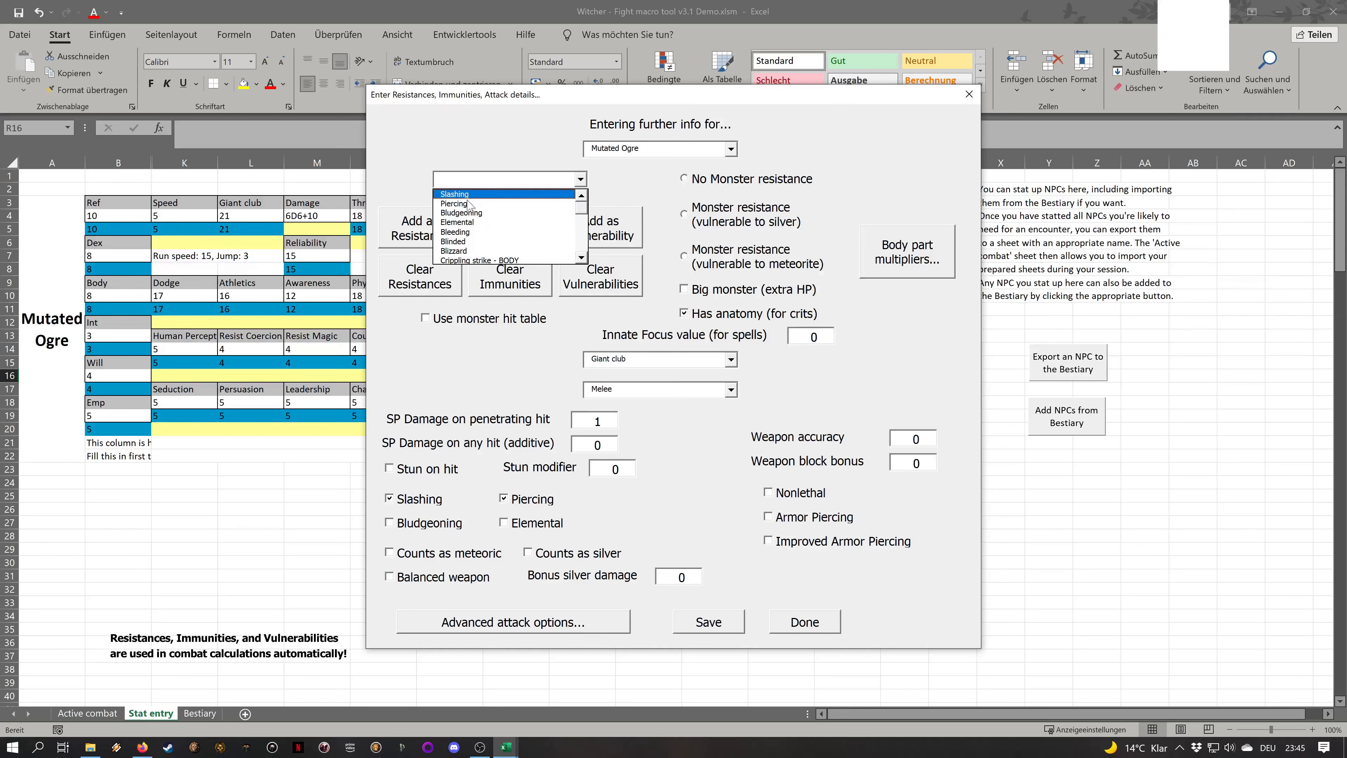
click(455, 195)
click(581, 179)
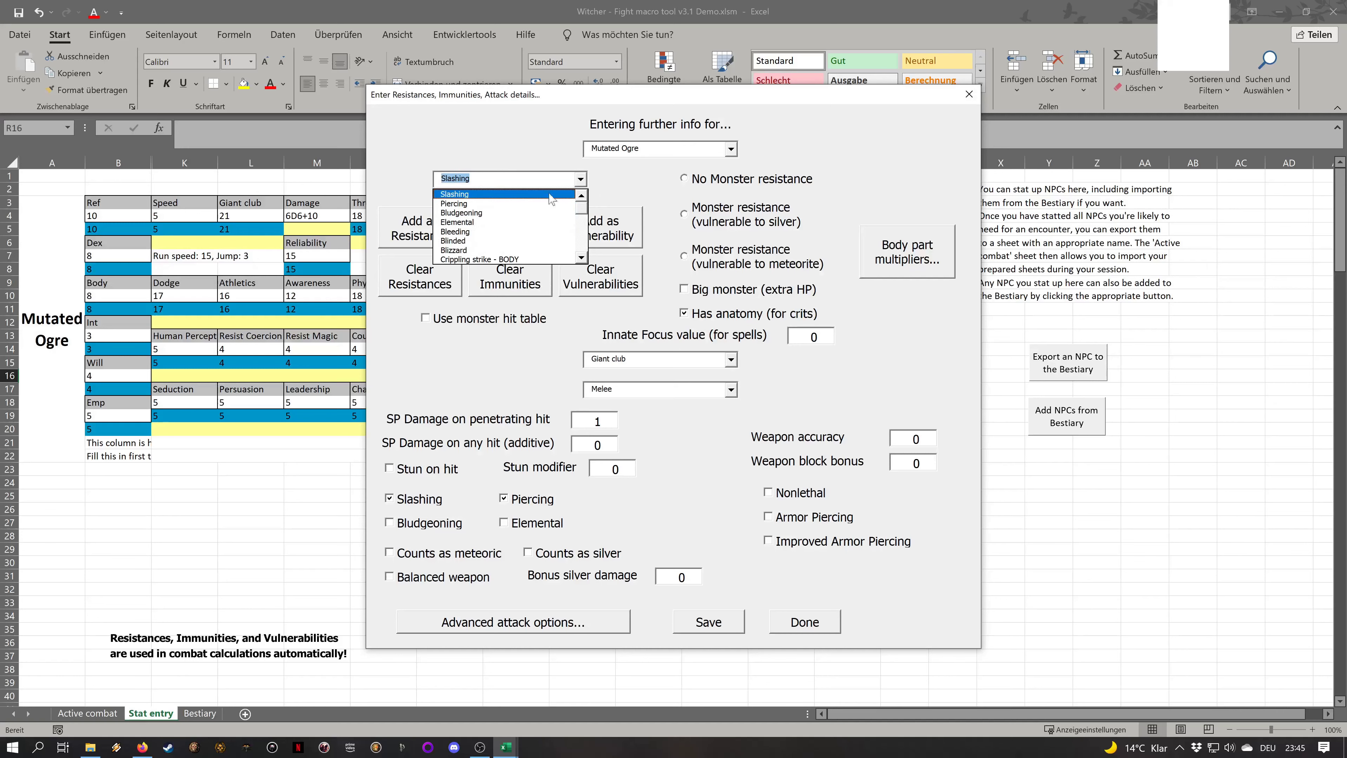
click(448, 217)
click(447, 232)
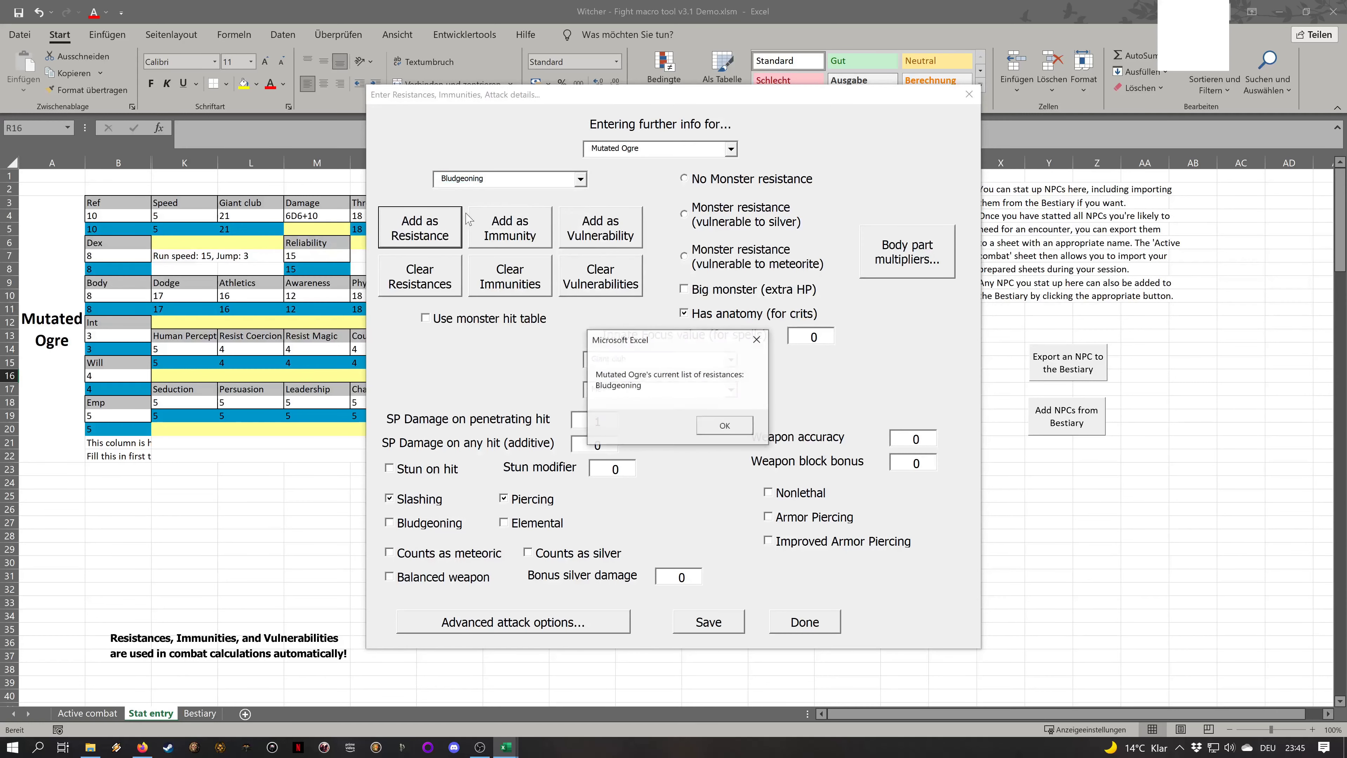
click(723, 428)
Add Elemental as an immunity for the Mutated Ogre
click(583, 178)
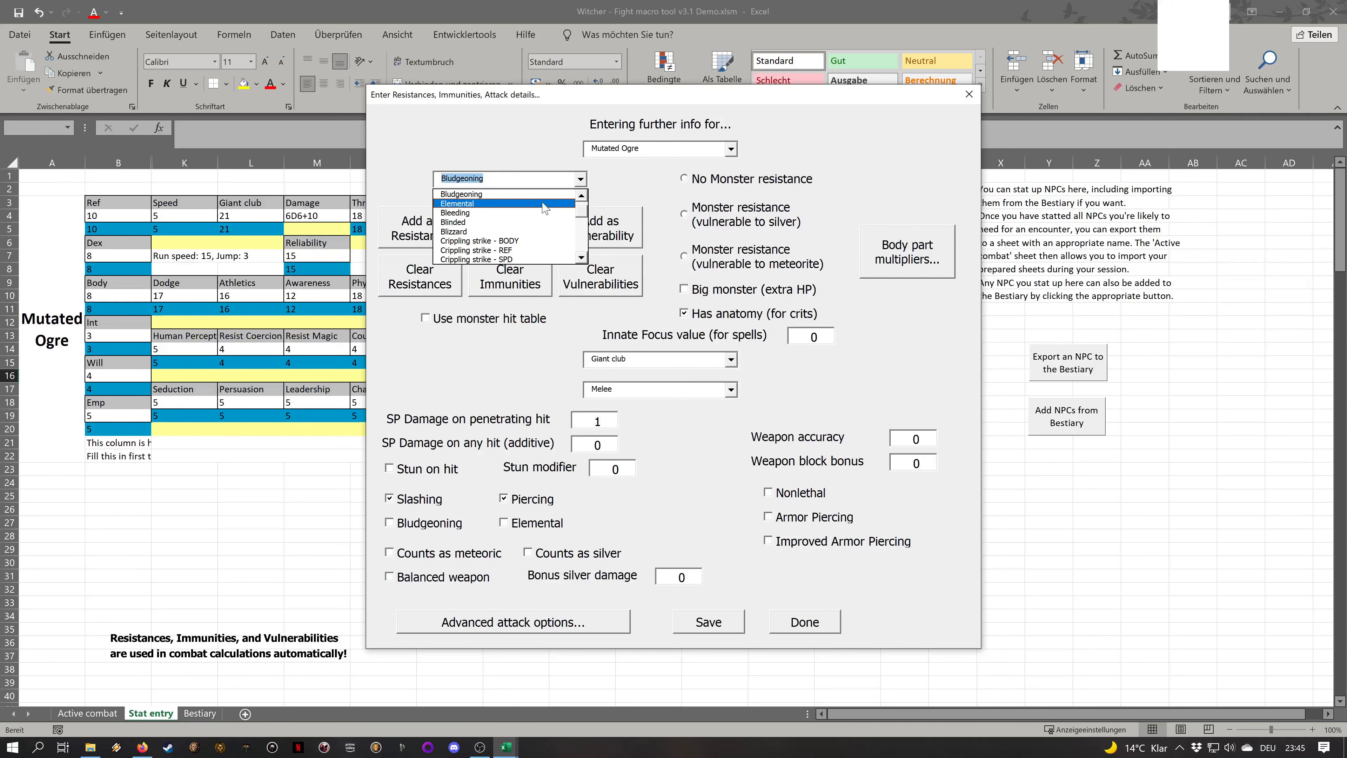
click(518, 205)
click(511, 229)
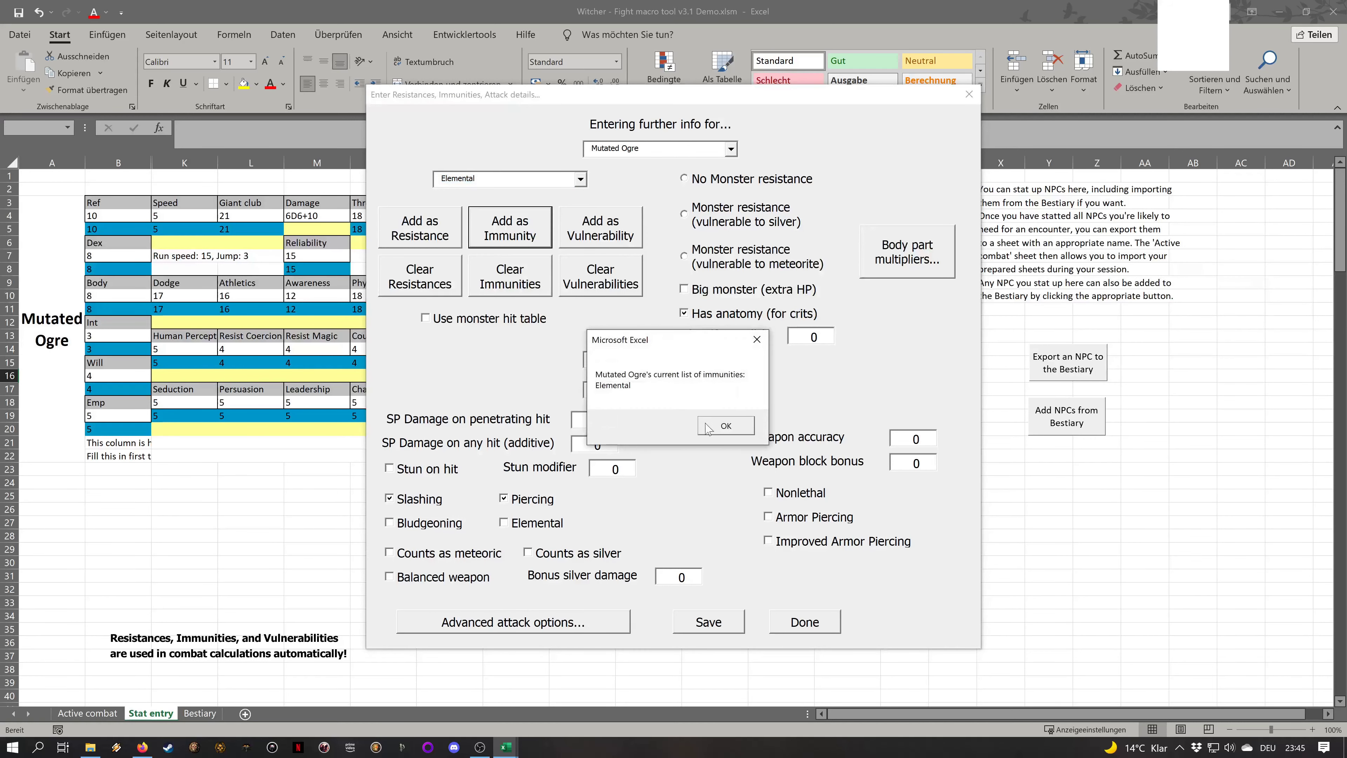
click(711, 427)
Add Piercing as a vulnerability for the Mutated Ogre and give it monster resistance with vulnerability to meteorite
click(580, 179)
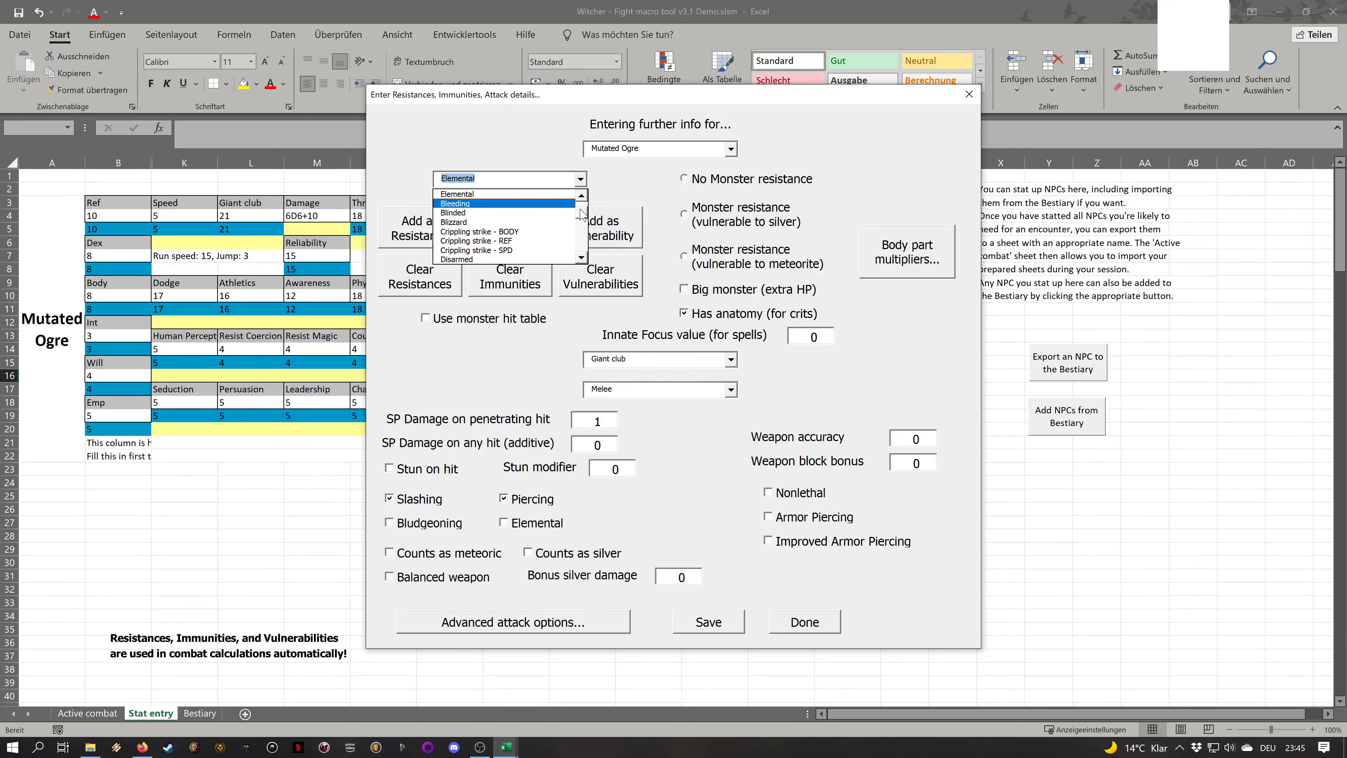
scroll(581, 214, down, 3)
click(477, 212)
click(600, 228)
click(749, 425)
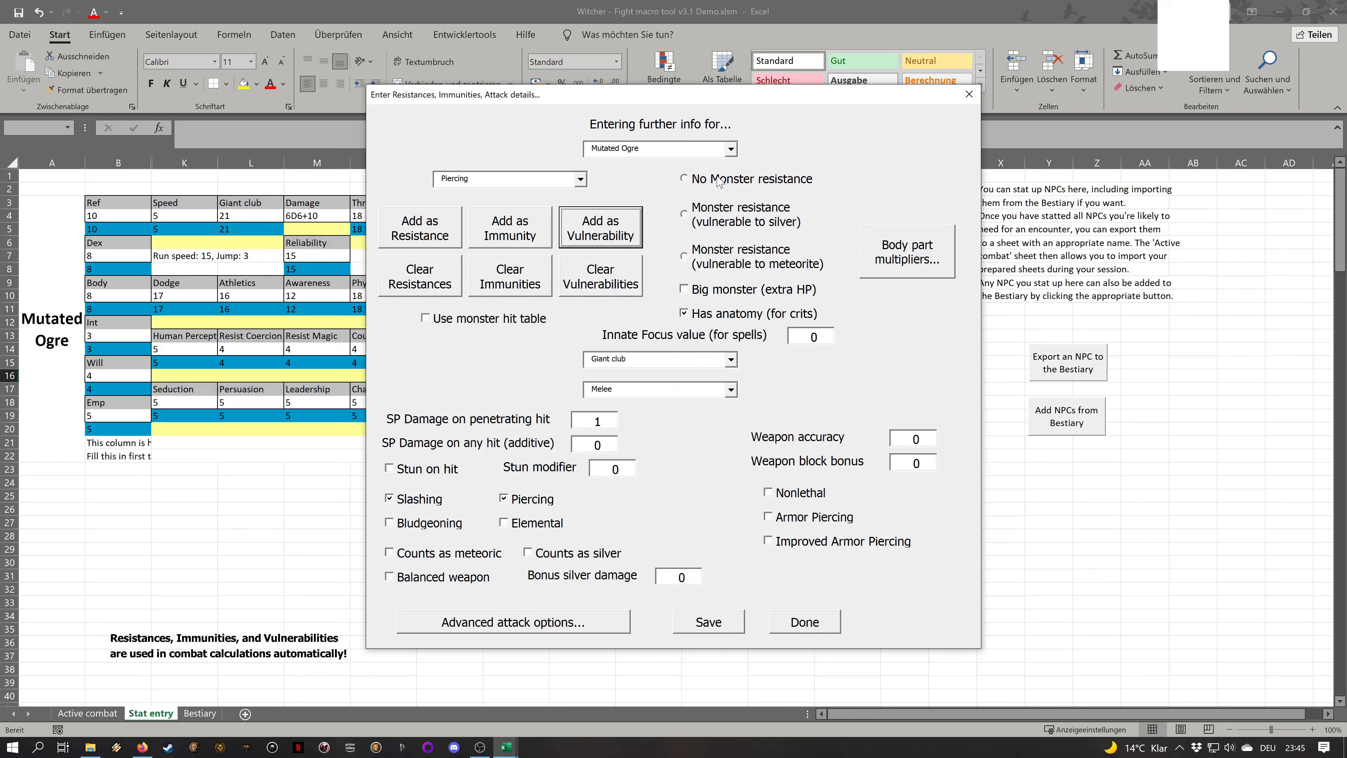
click(748, 263)
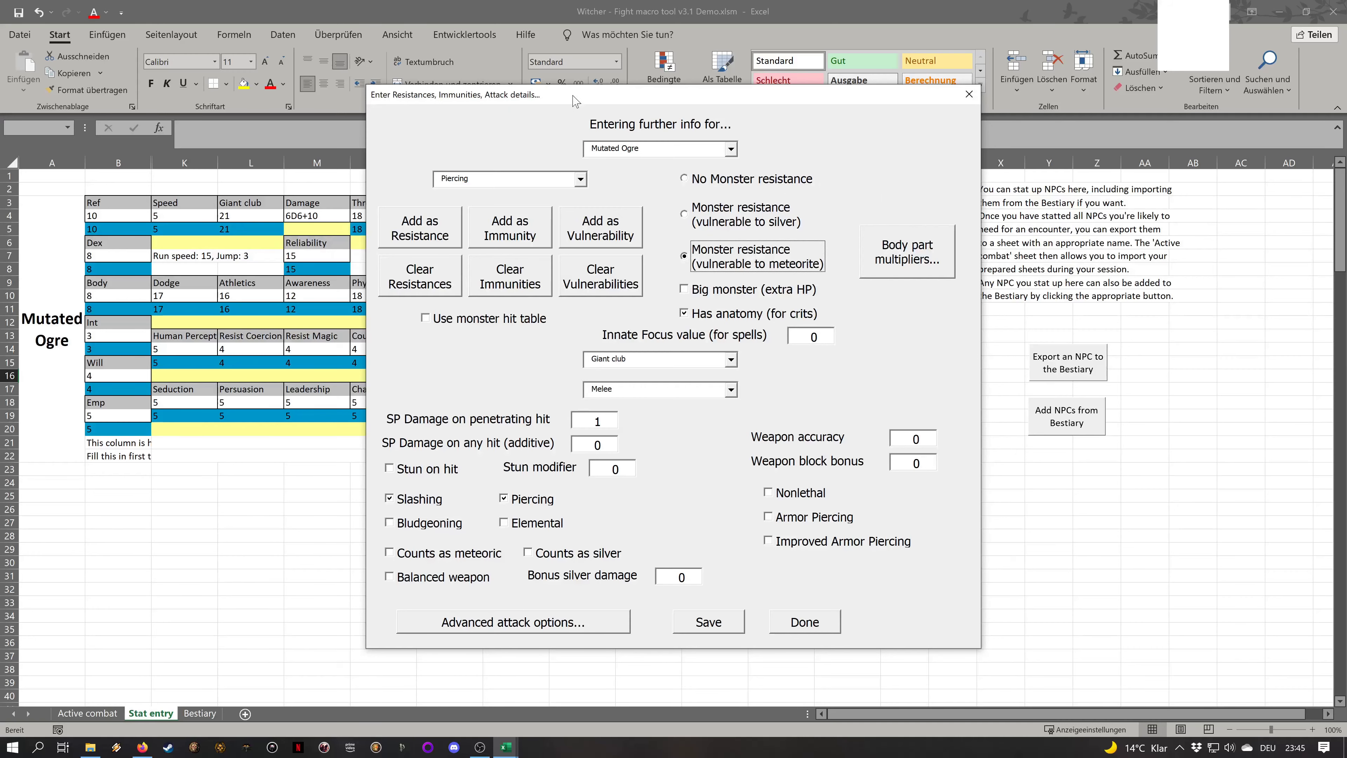
Mark the Mutated Ogre as a big monster with extra HP, moving the form to compare its stats
drag(576, 101, 1050, 127)
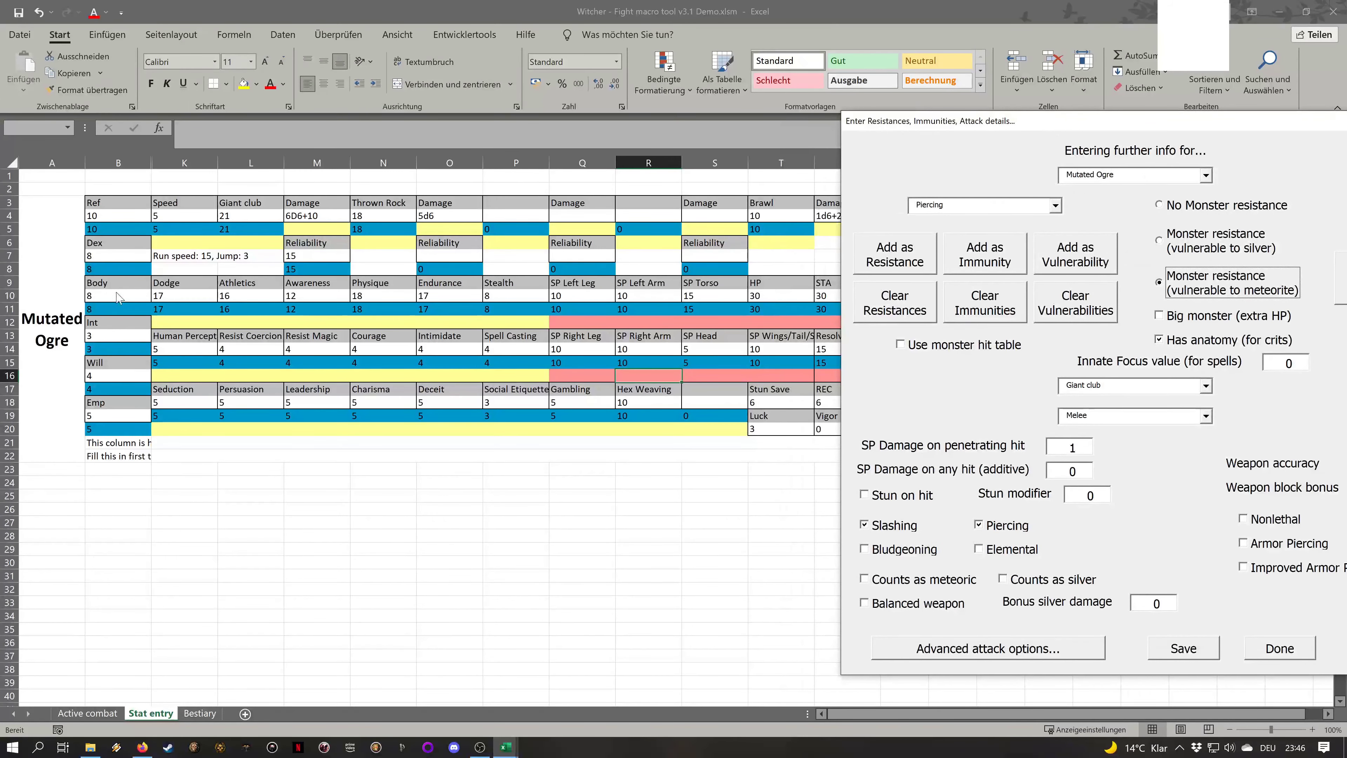
drag(965, 127, 404, 118)
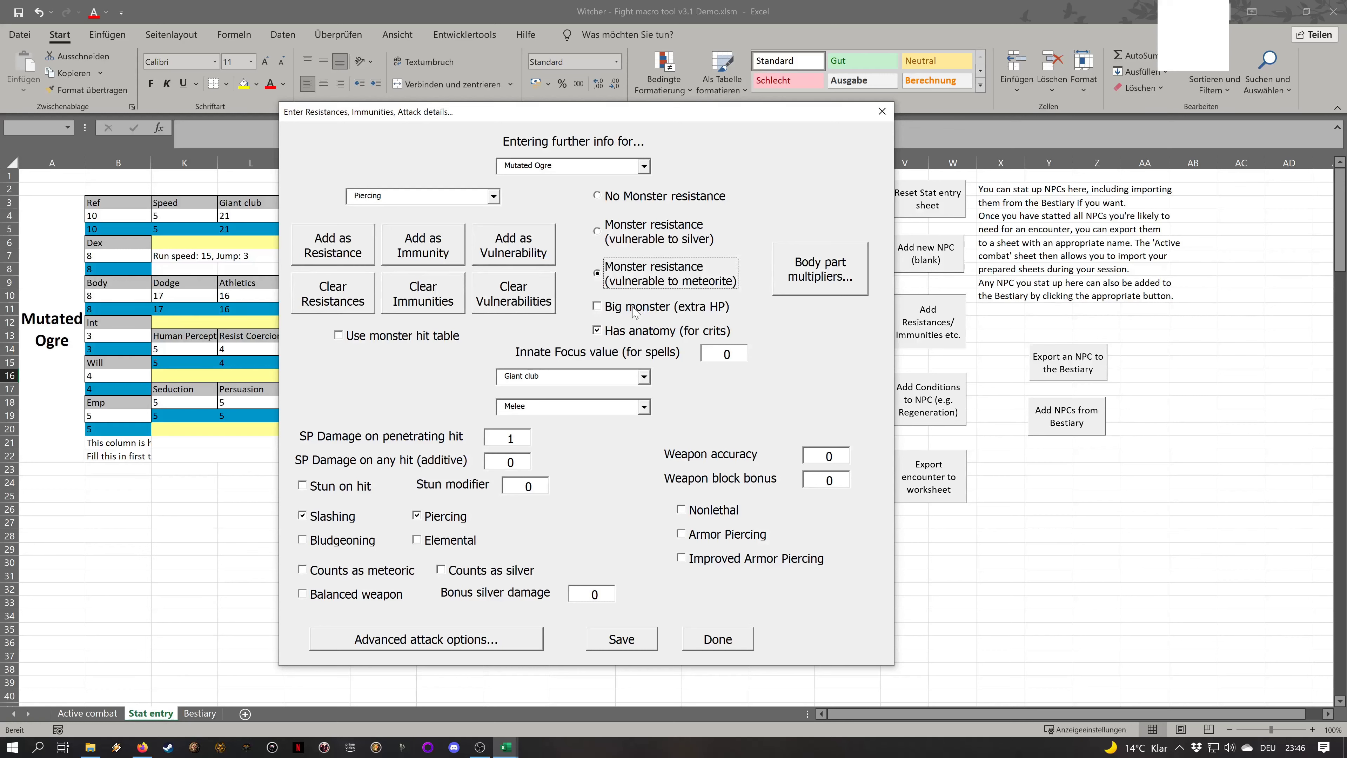
click(597, 310)
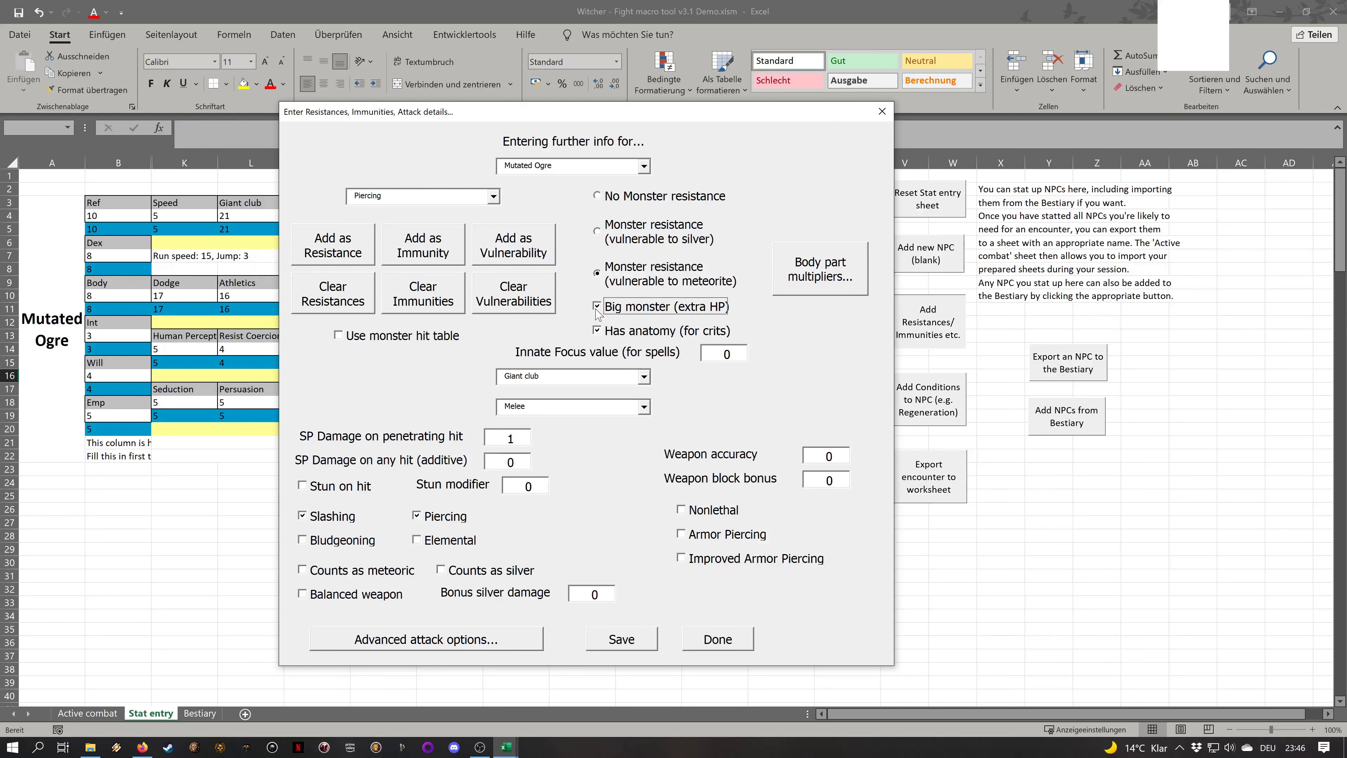
drag(557, 113, 1119, 113)
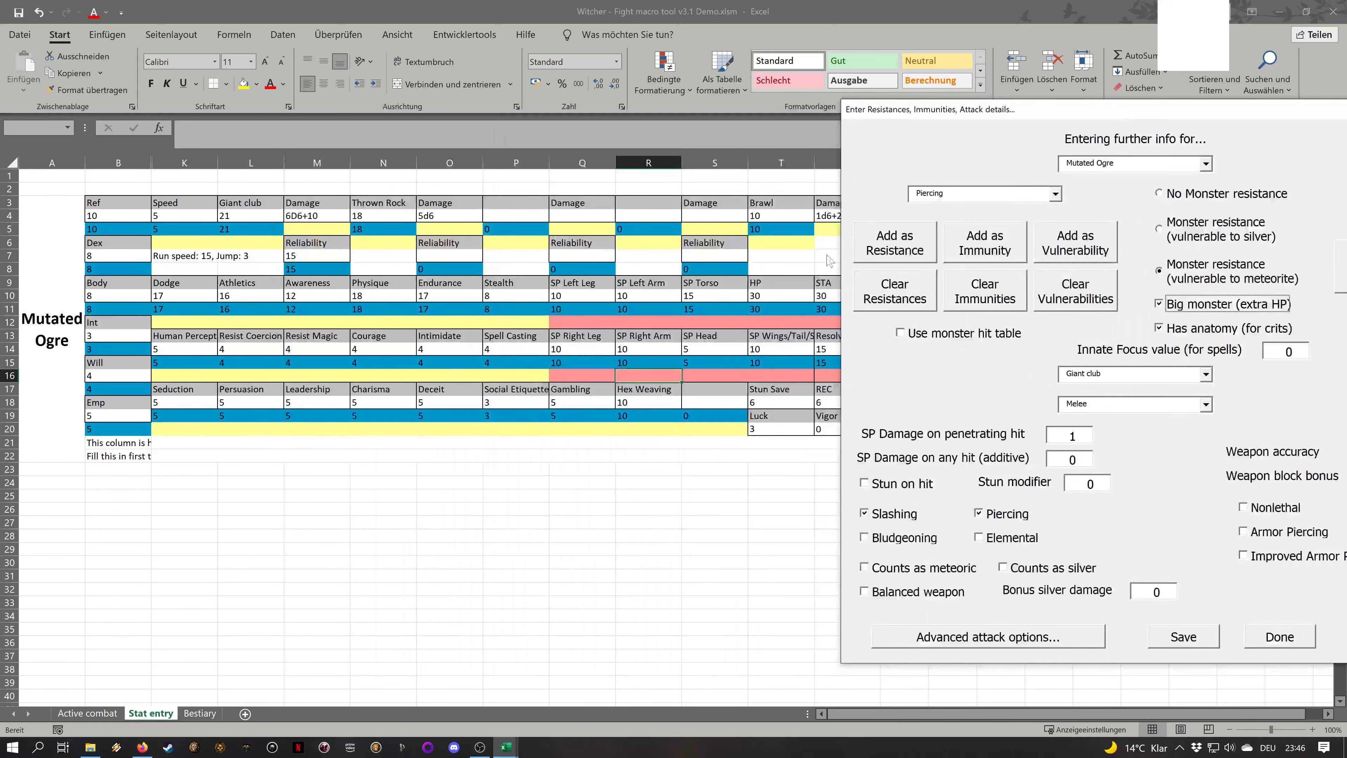
drag(1007, 119, 440, 117)
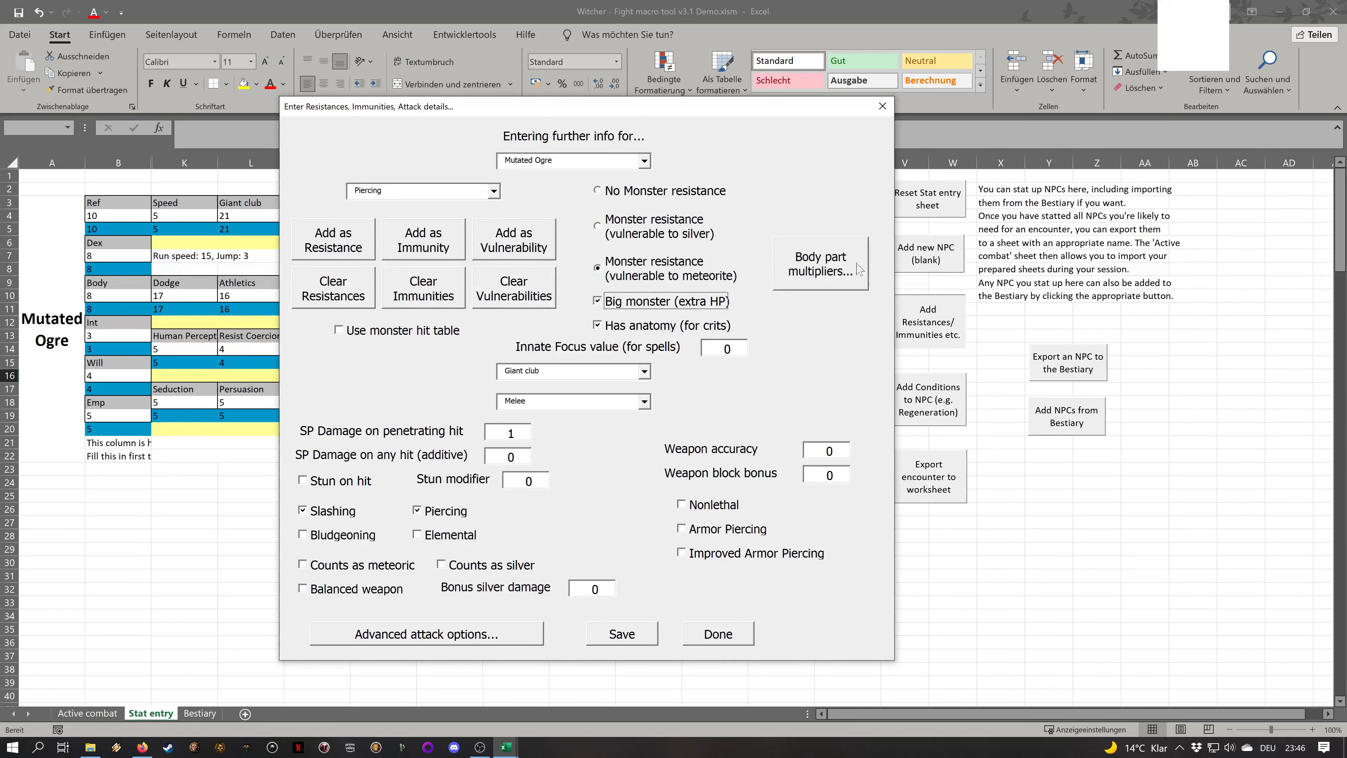
Change the Mutated Ogre's head damage multiplier to 4 and back to 3 in the body part multipliers
click(823, 265)
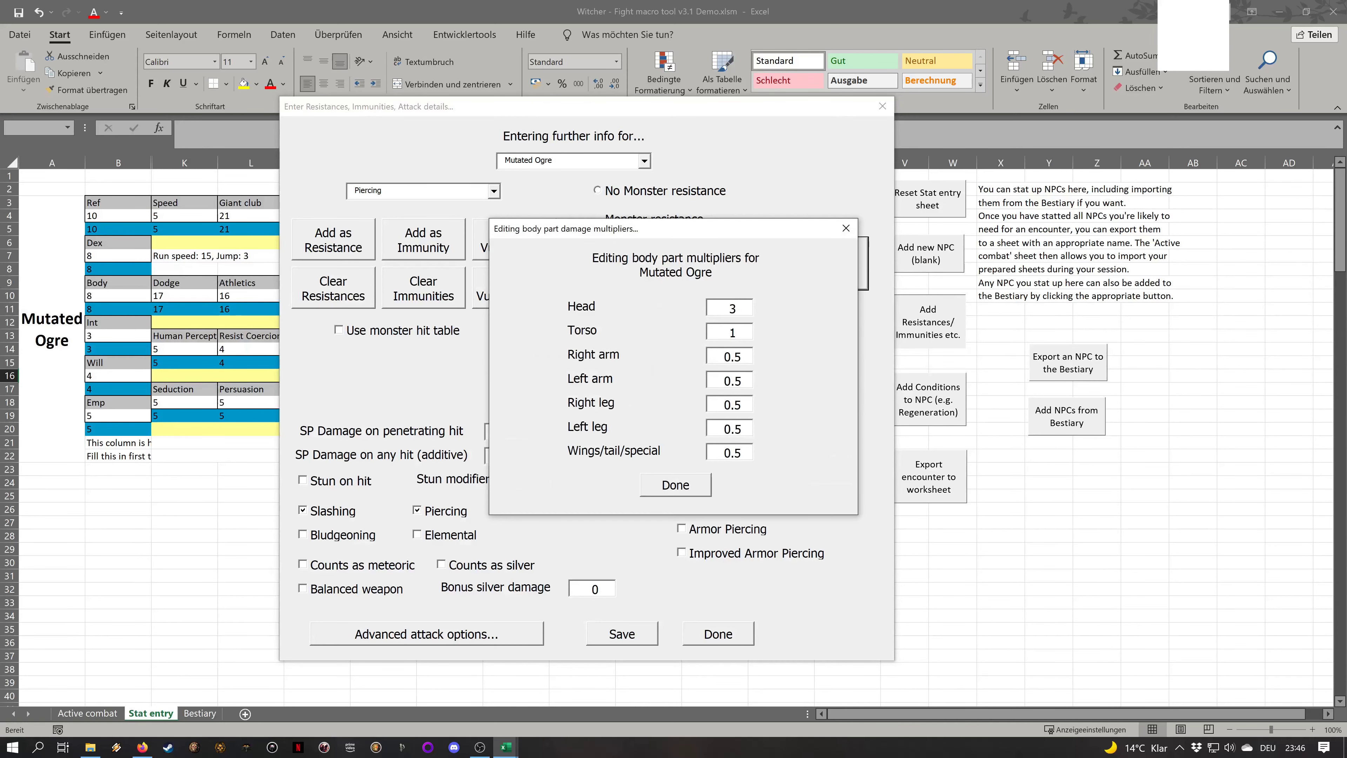
text(4)
text(3)
click(707, 486)
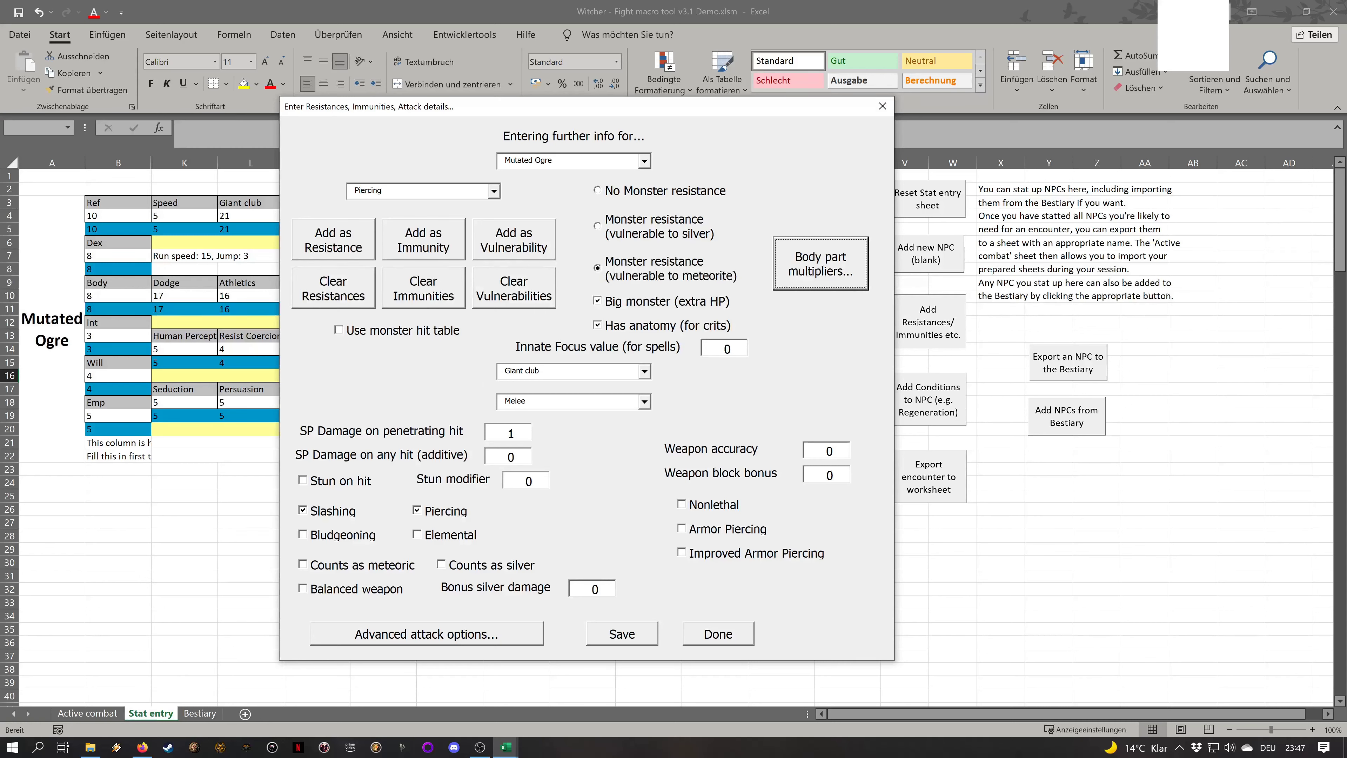
key(Tab)
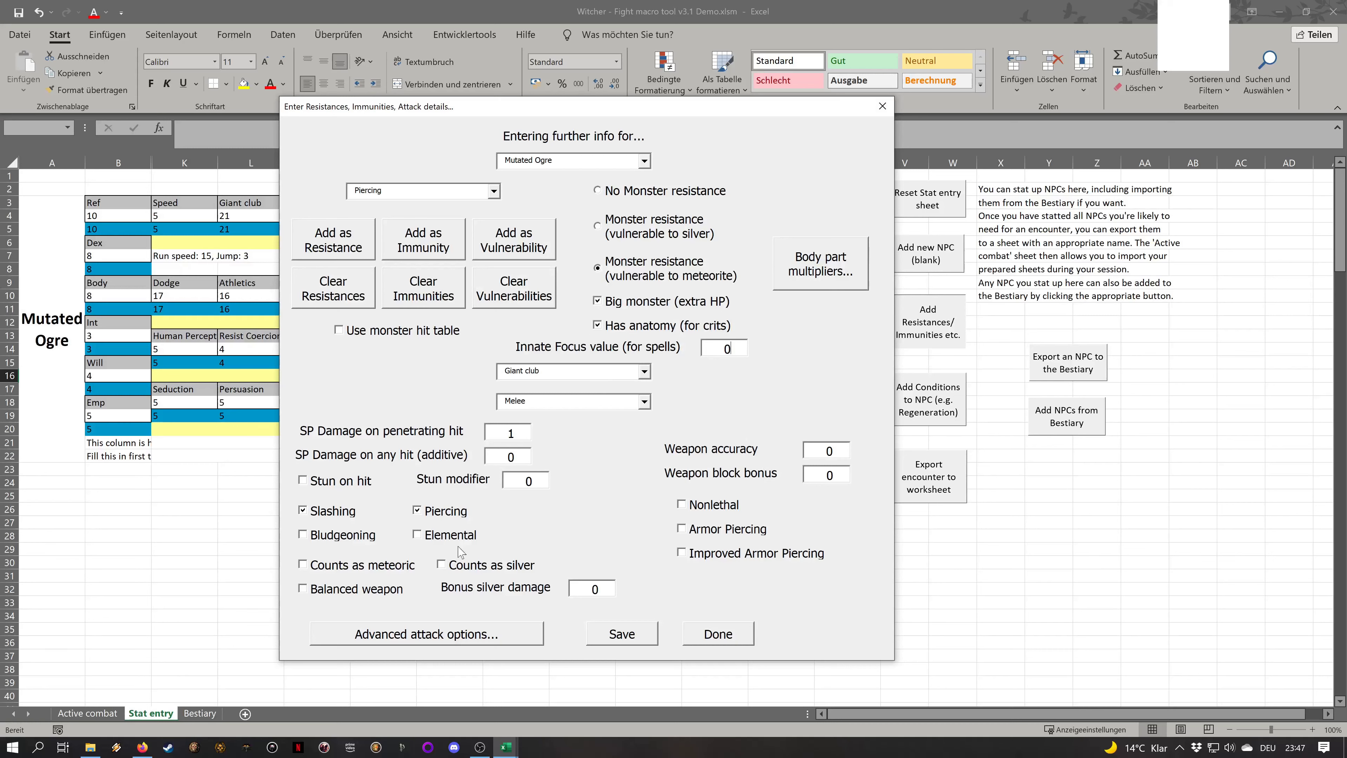
Select the Mutated Ogre's Giant club attack and set its type to Melee
click(520, 371)
click(643, 371)
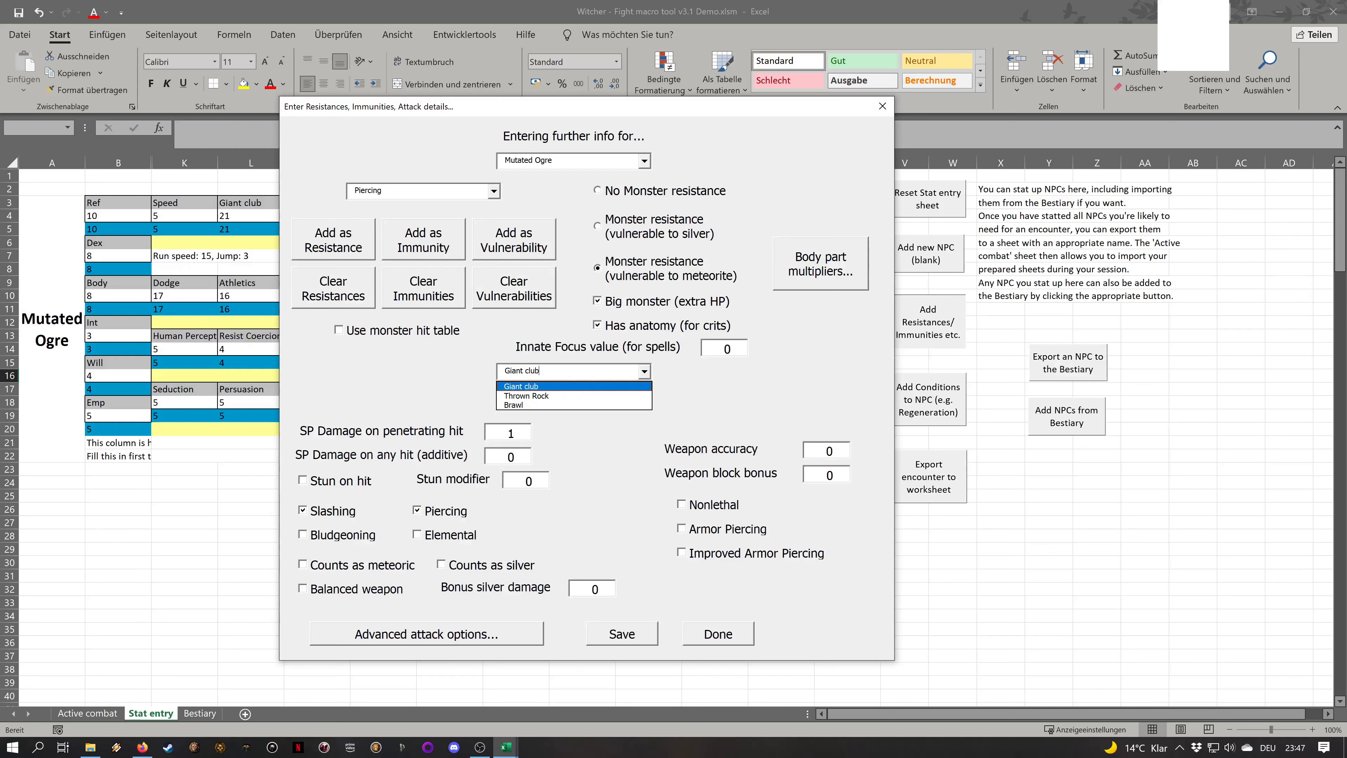
click(631, 386)
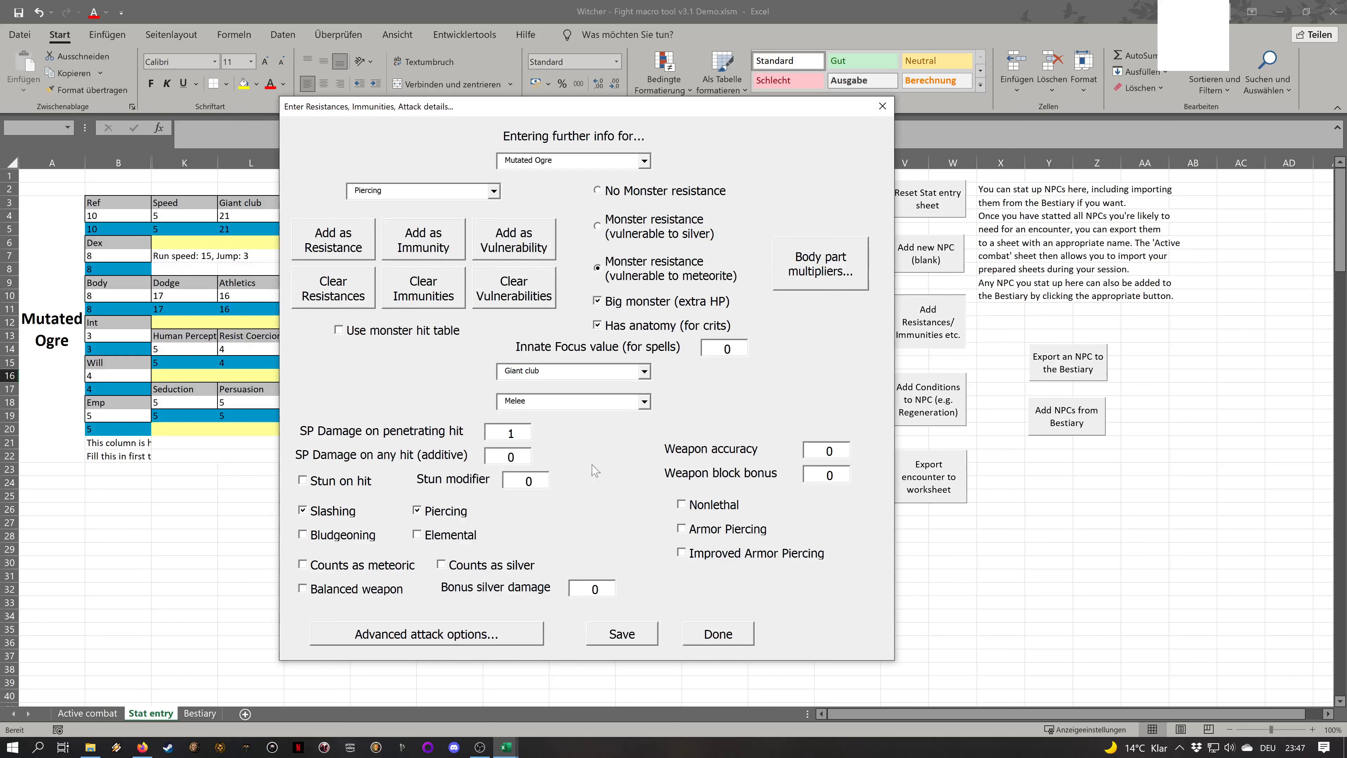
click(644, 411)
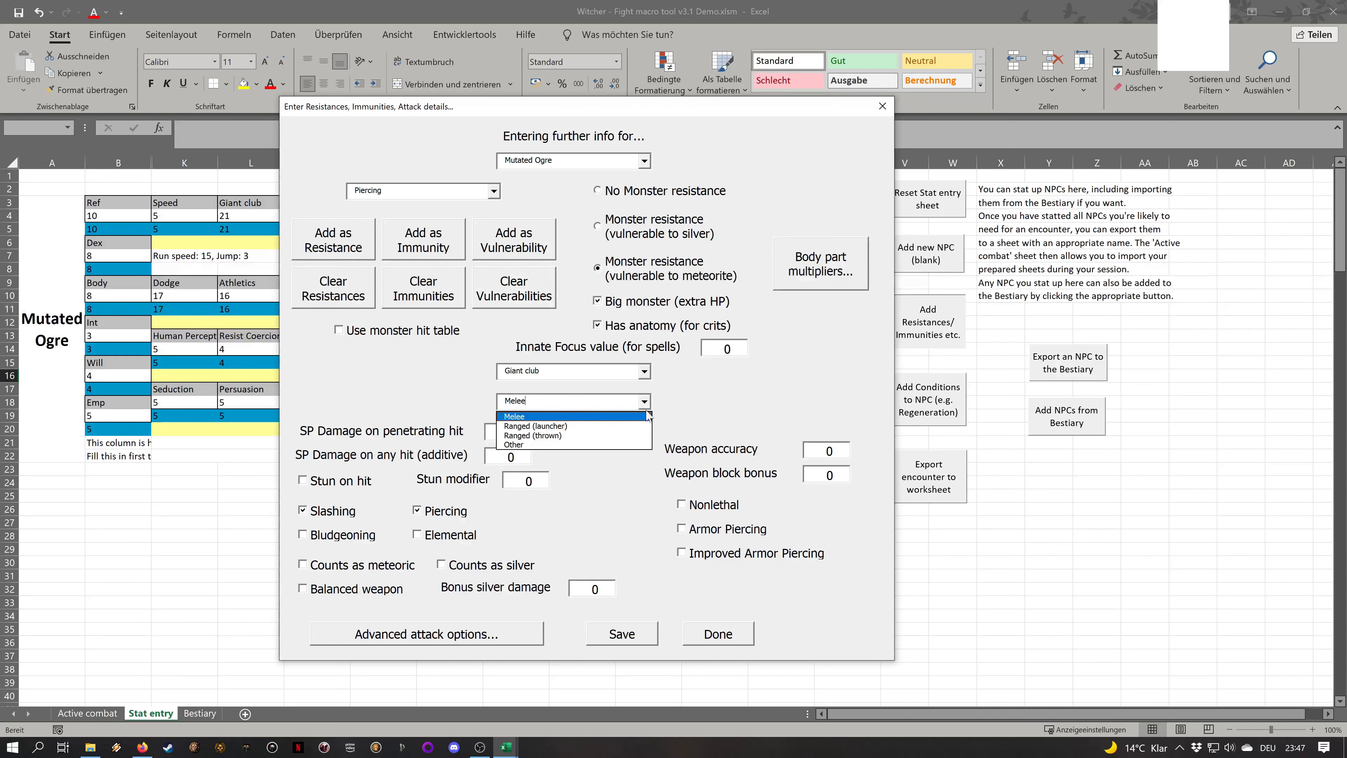
click(572, 429)
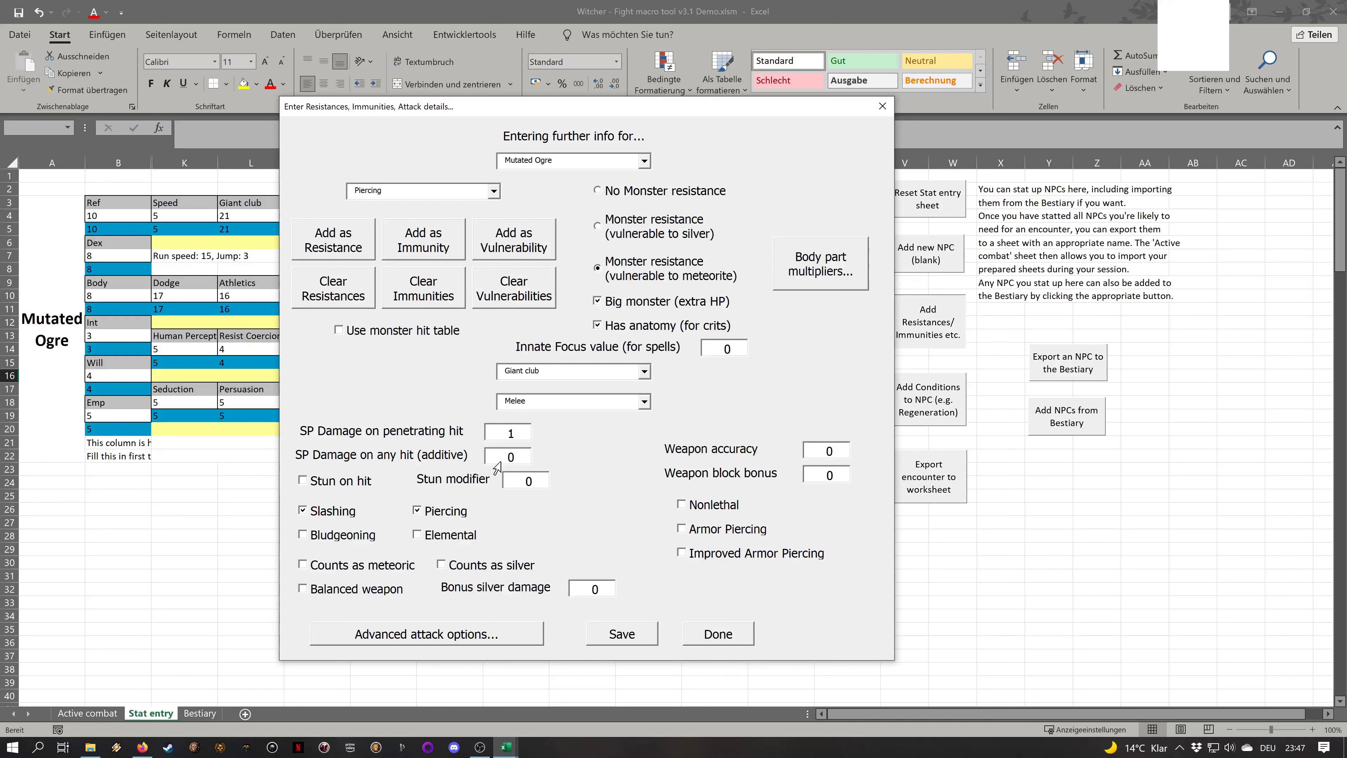
Enable stun on hit for the Giant club with a stun modifier of -1
key(Tab)
click(352, 480)
double_click(529, 480)
text(-1)
Make Bludgeoning the Giant club's only damage type by removing Slashing and Piercing
click(330, 513)
click(417, 515)
click(321, 537)
drag(842, 452, 806, 457)
click(845, 476)
In the Giant club's advanced attack options, set Rate of Fire to 2 and SP damage to blocking weapon to 1d3
click(427, 635)
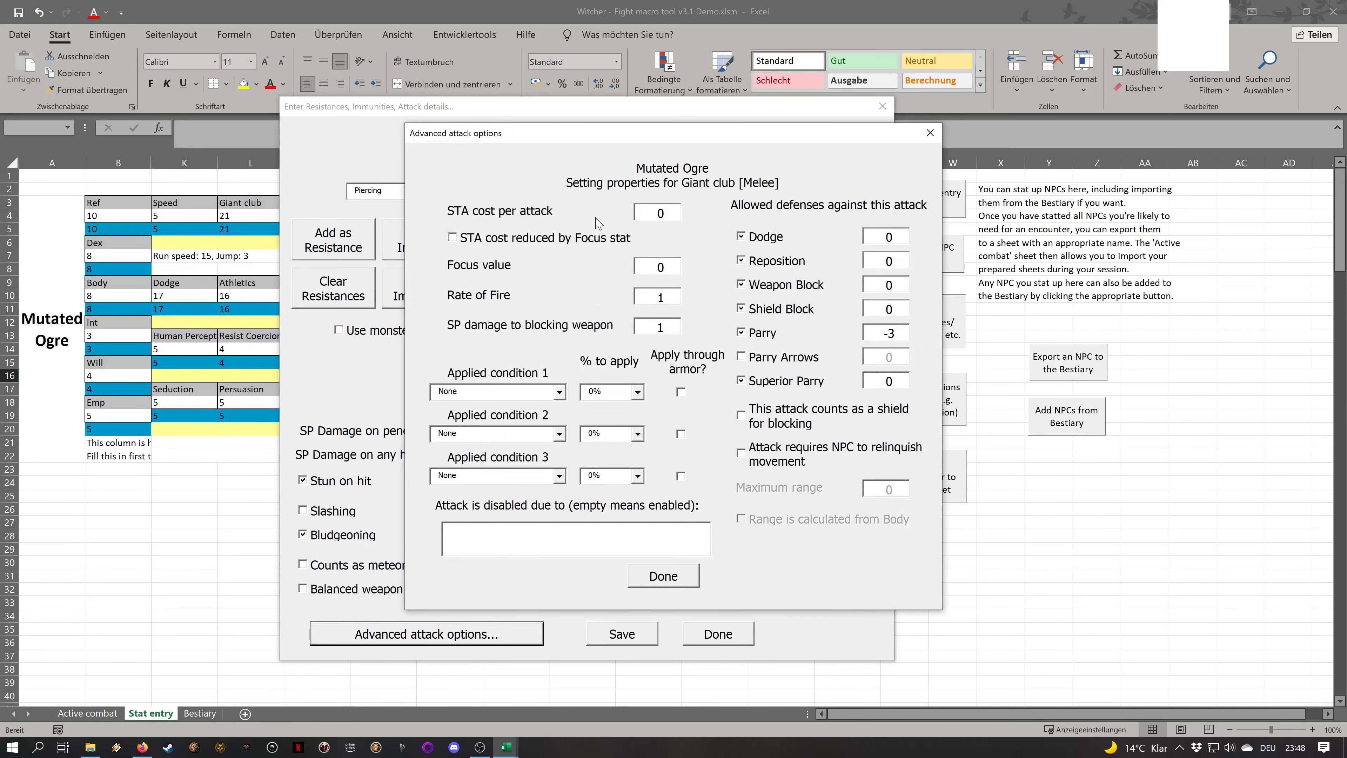
drag(669, 213, 622, 211)
click(653, 265)
key(Tab)
text(2)
key(Tab)
text(1d2)
key(BackSpace)
text(3)
Set the Giant club's first applied condition to Prone with a 10% chance
click(560, 391)
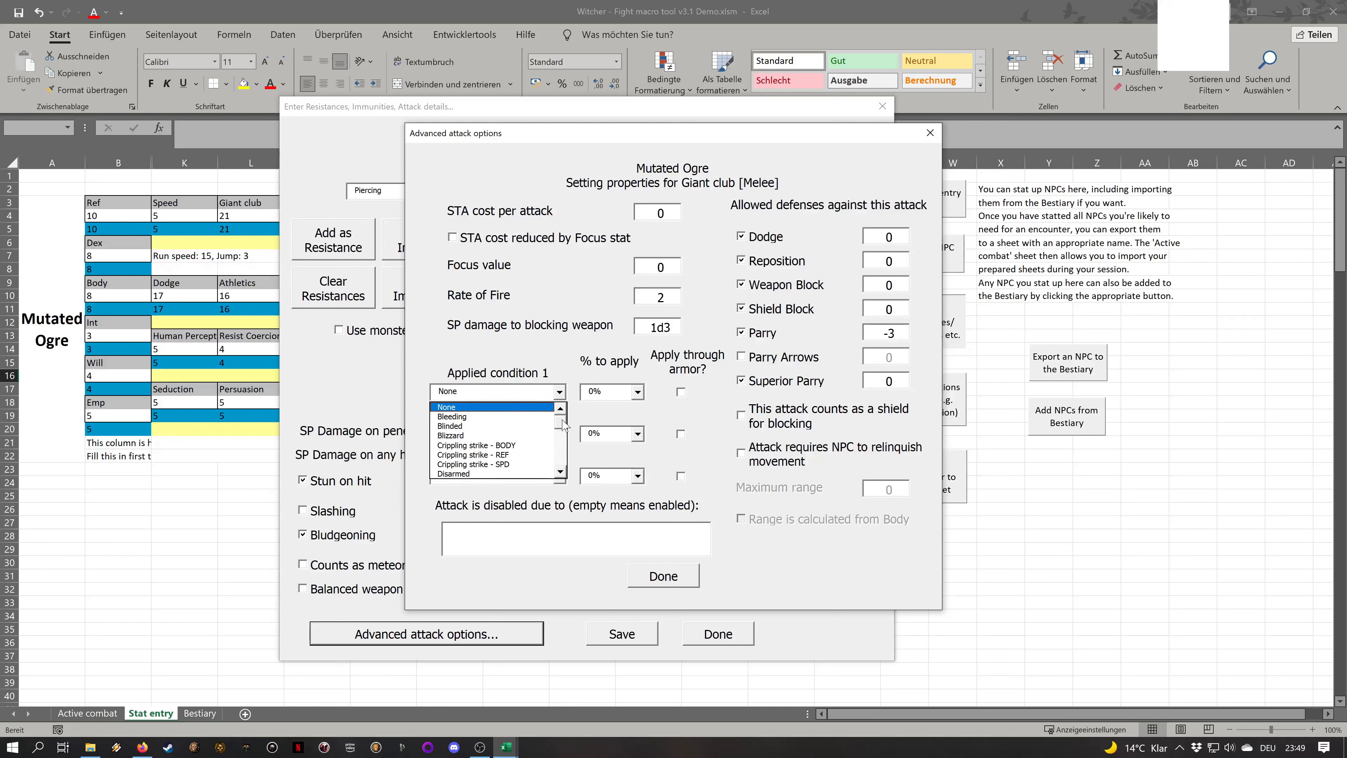
drag(561, 422, 569, 458)
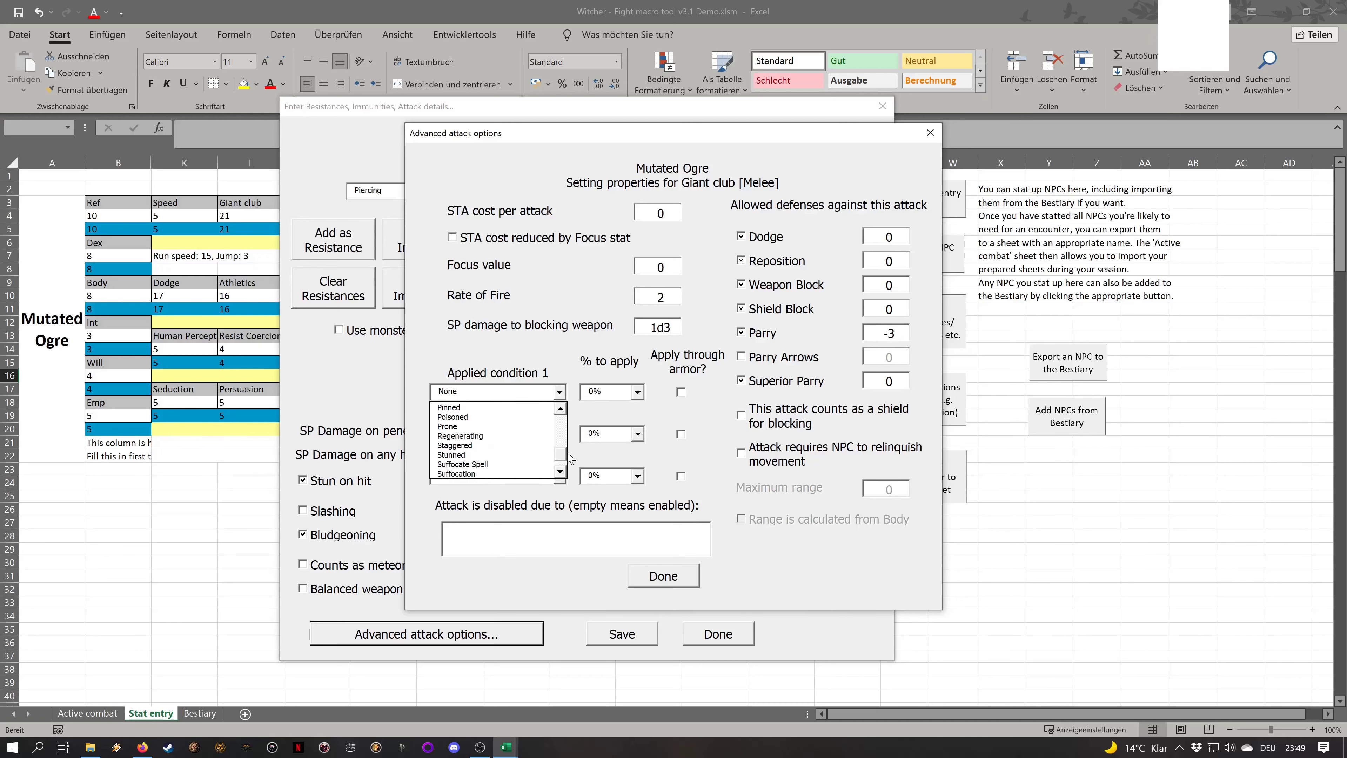
click(502, 427)
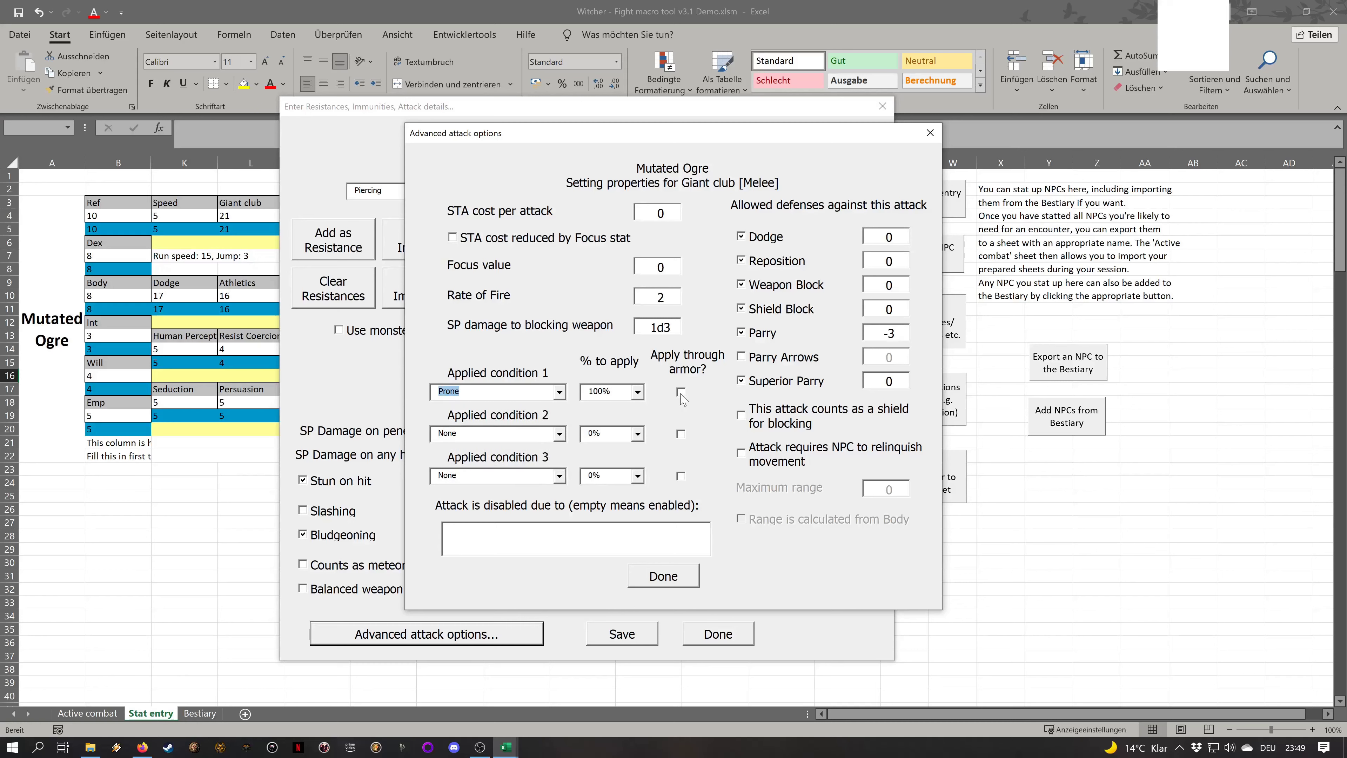
click(638, 391)
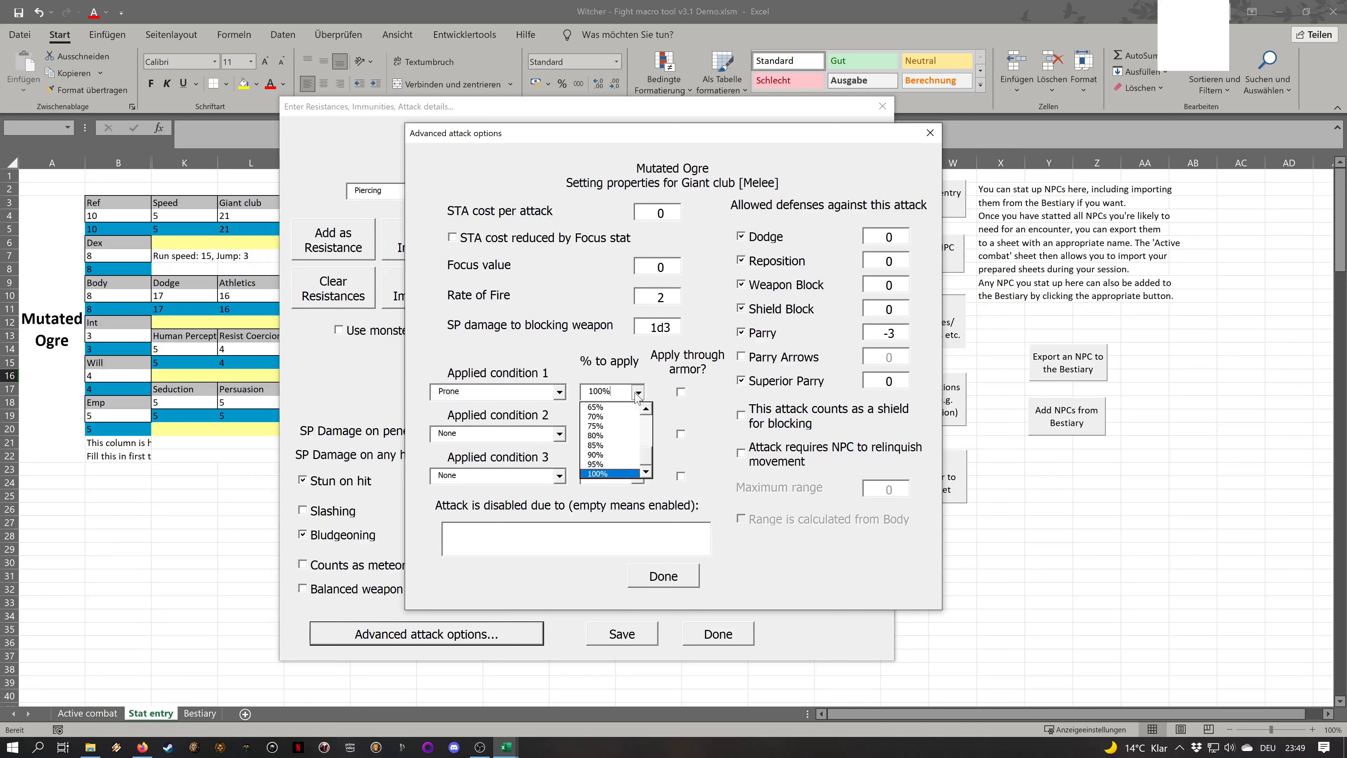
scroll(620, 435, up, 4)
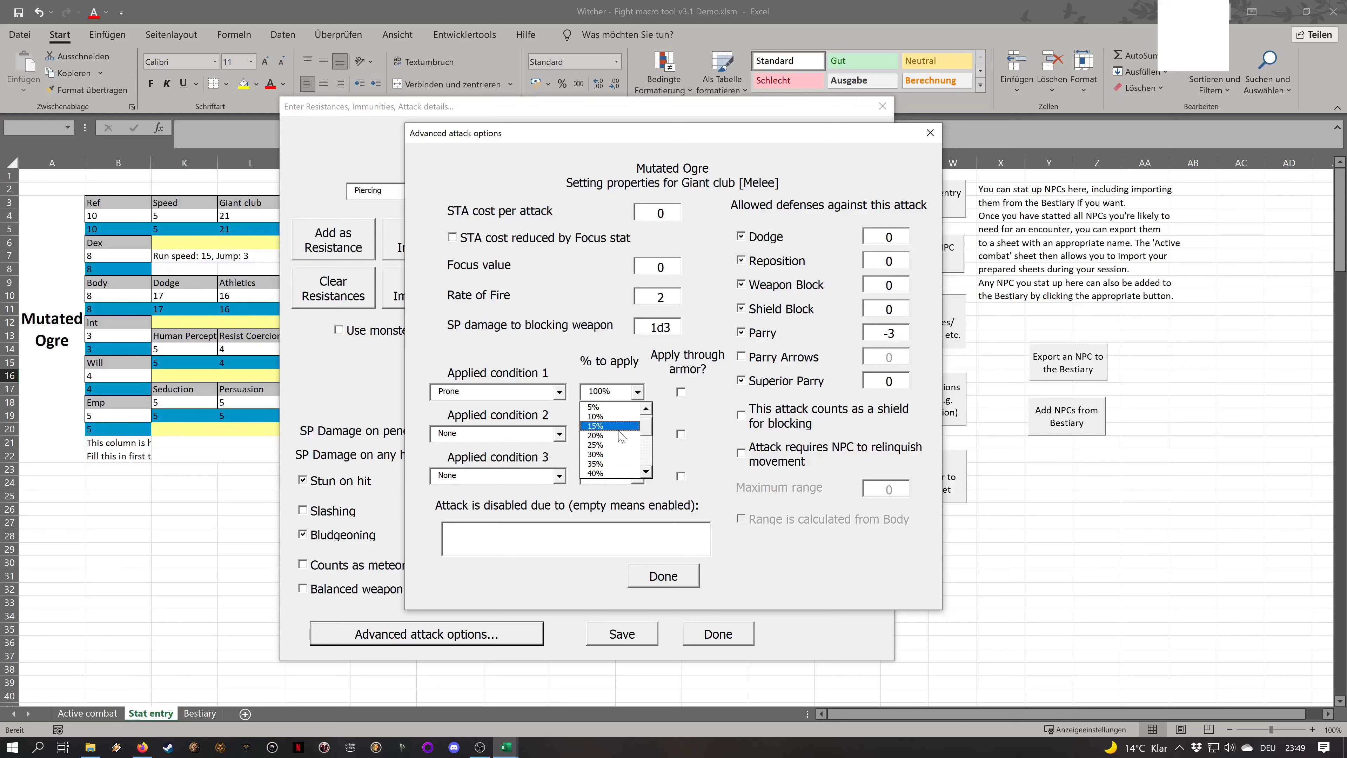
click(615, 417)
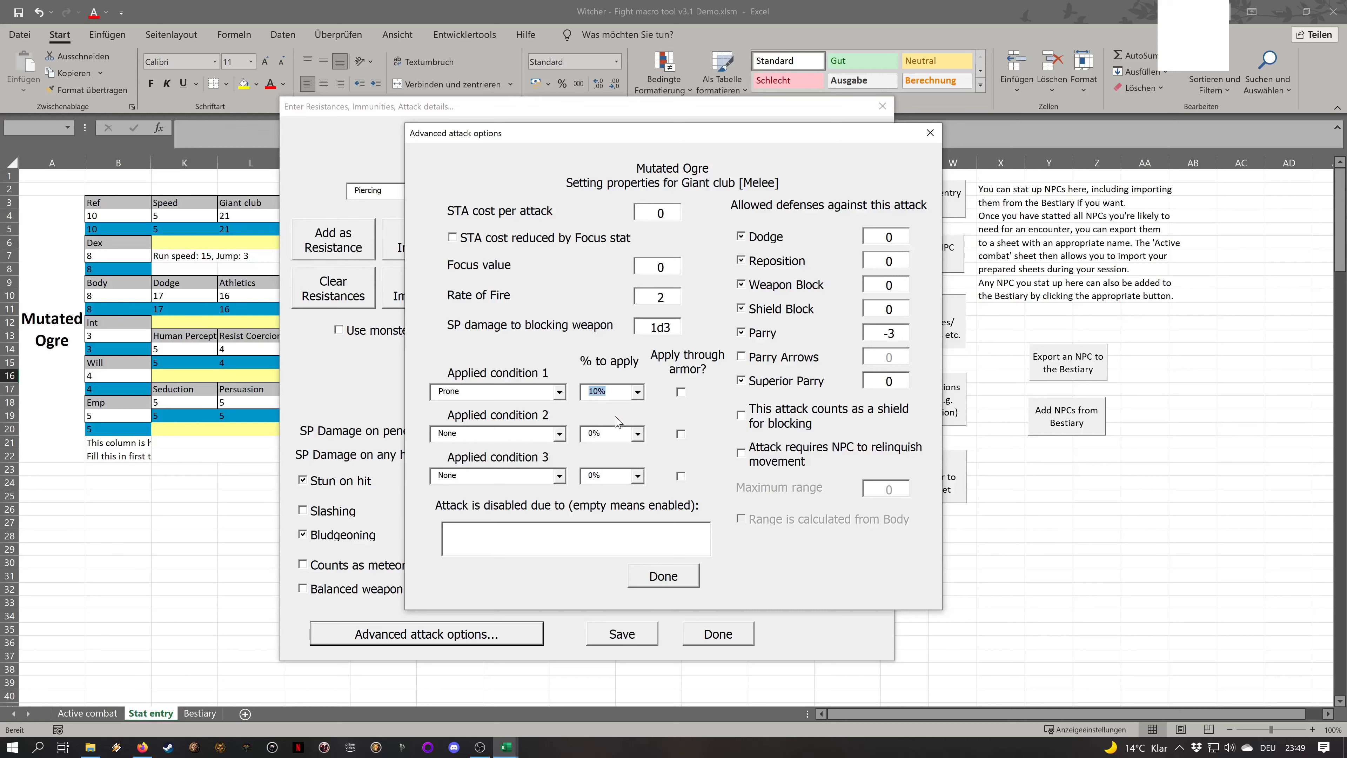
Set the Giant club's second applied condition to Staggered and let it apply through armor
click(564, 434)
drag(561, 460, 563, 496)
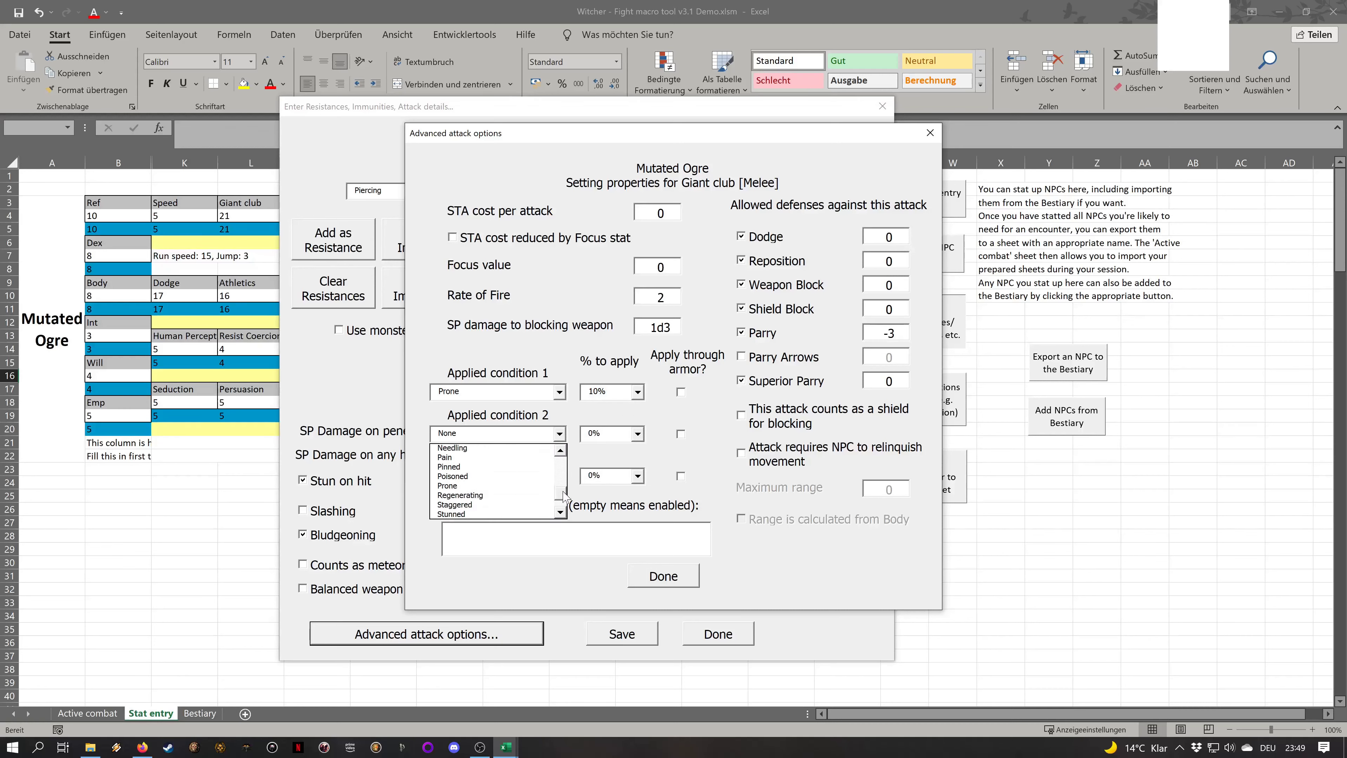
click(455, 504)
click(680, 433)
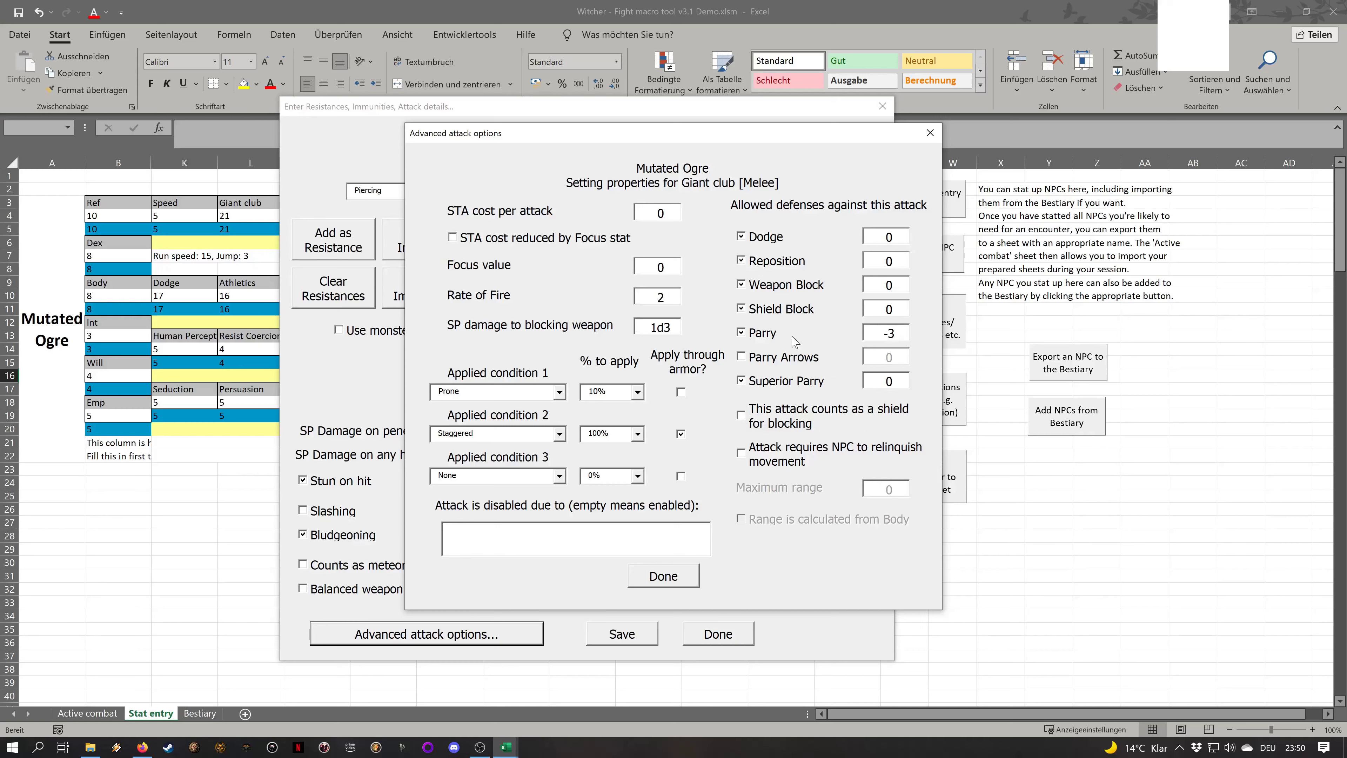
Switch the Giant club's Parry defense off and on, toggle its relinquish-movement requirement, and confirm the advanced attack options
click(752, 334)
click(752, 334)
click(795, 462)
click(663, 576)
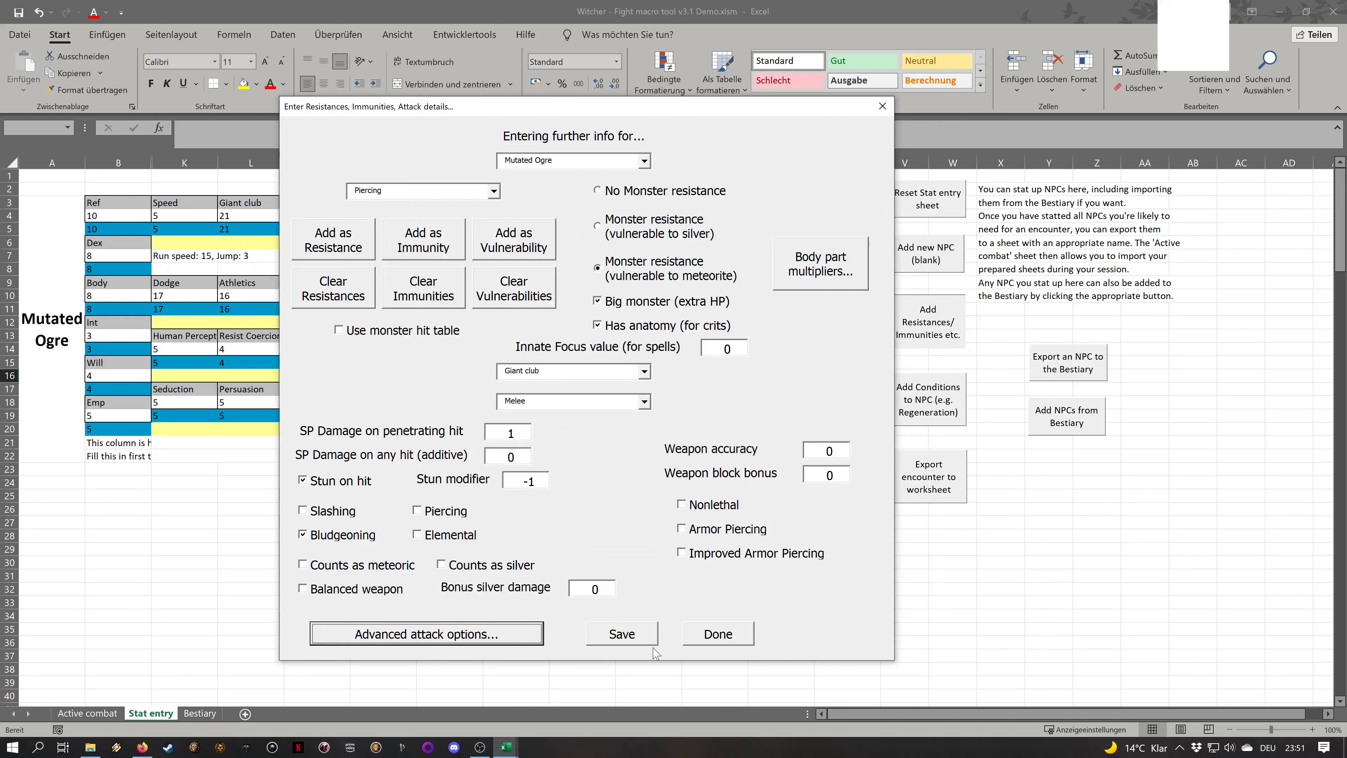
Select the Thrown Rock attack and change its damage type from Slashing to Bludgeoning
click(644, 371)
click(525, 393)
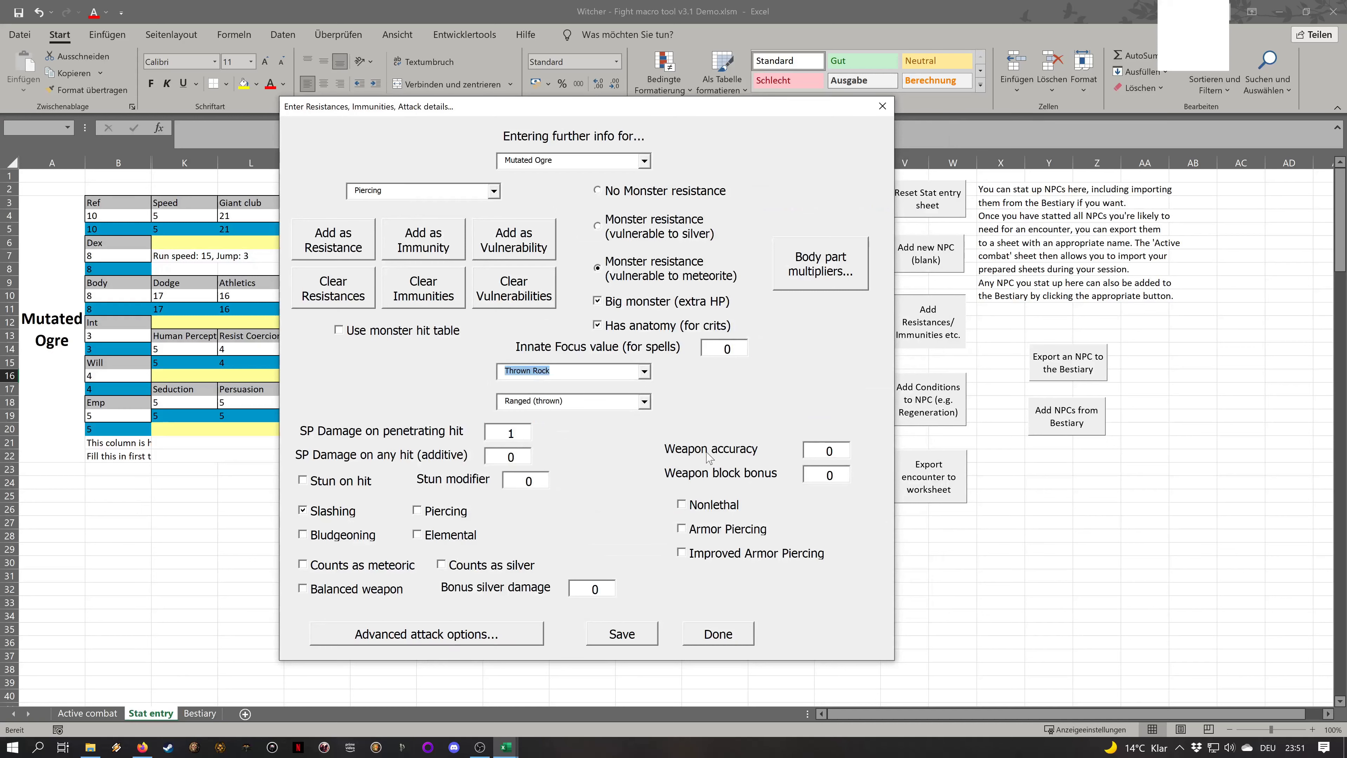
click(515, 370)
mouse_move(516, 371)
mouse_down()
mouse_move(548, 371)
mouse_move(502, 371)
mouse_up()
click(550, 372)
click(552, 374)
drag(563, 402, 502, 401)
click(590, 409)
click(323, 513)
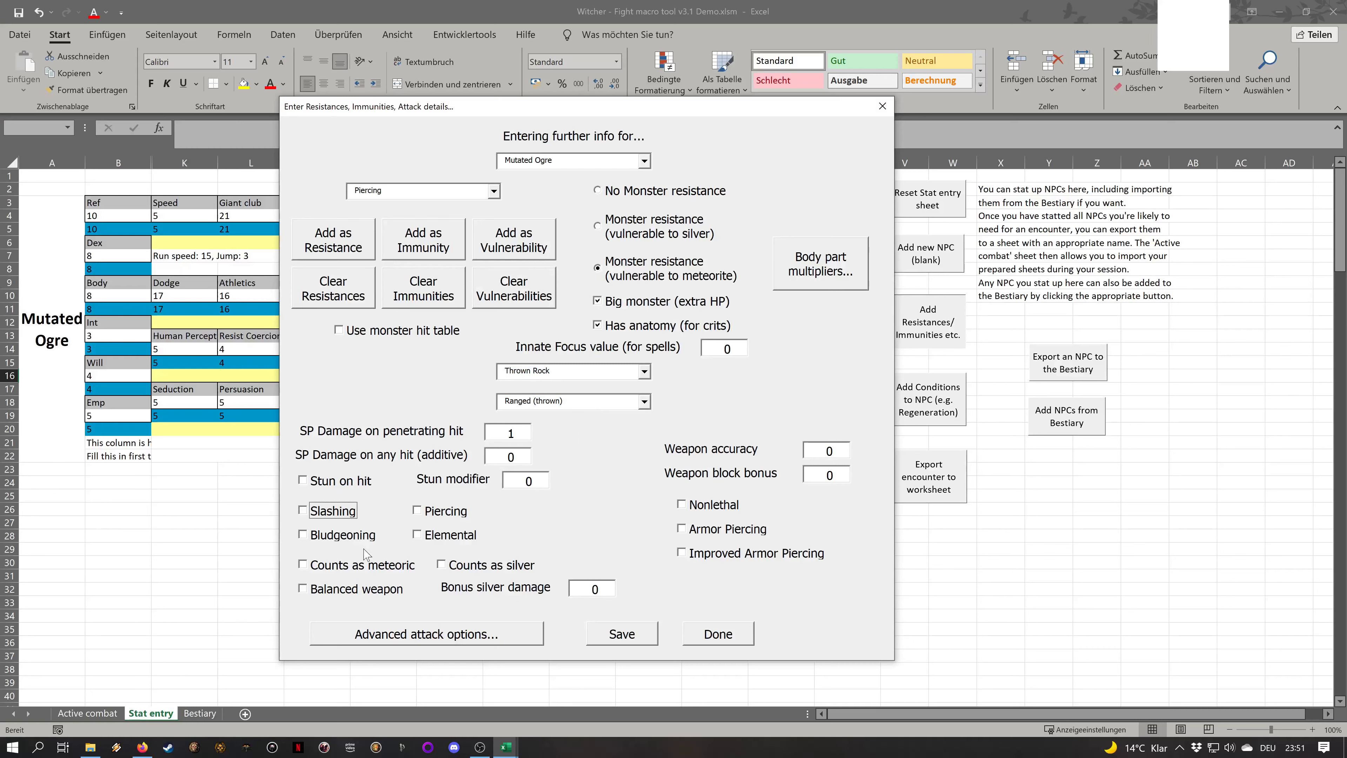
click(350, 534)
Set the Thrown Rock's range to be calculated from Body with a multiplier of 3 in its advanced attack options
click(526, 632)
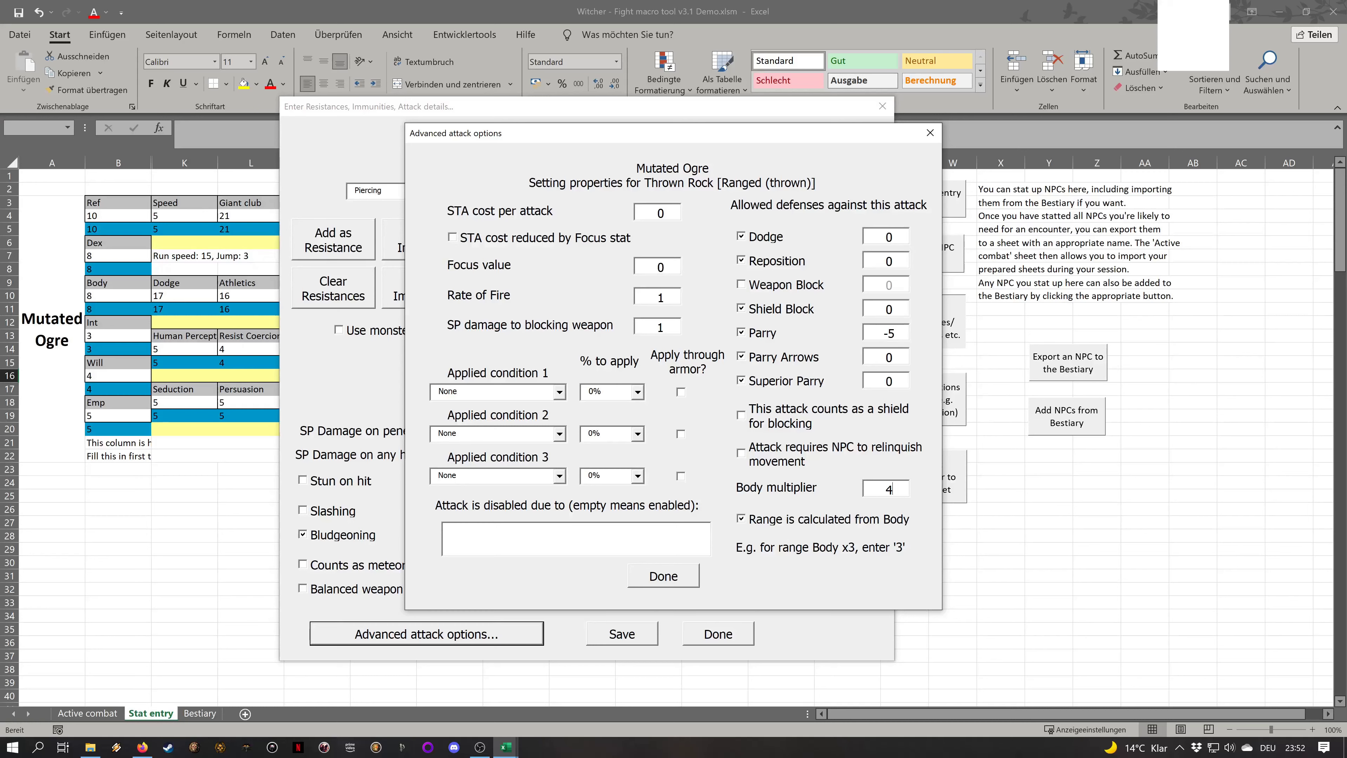
text(3)
click(656, 578)
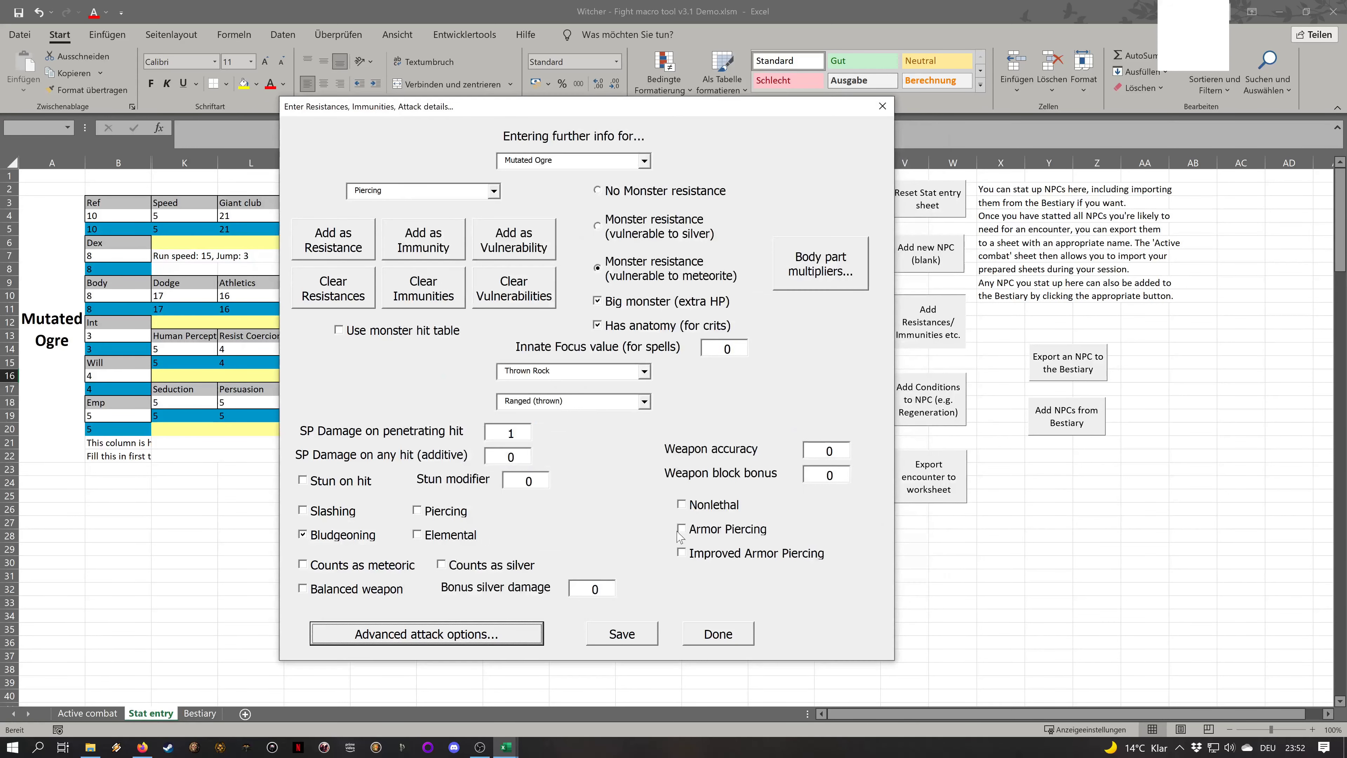
Save the Mutated Ogre's attack details and close the resistances and immunities form
click(646, 635)
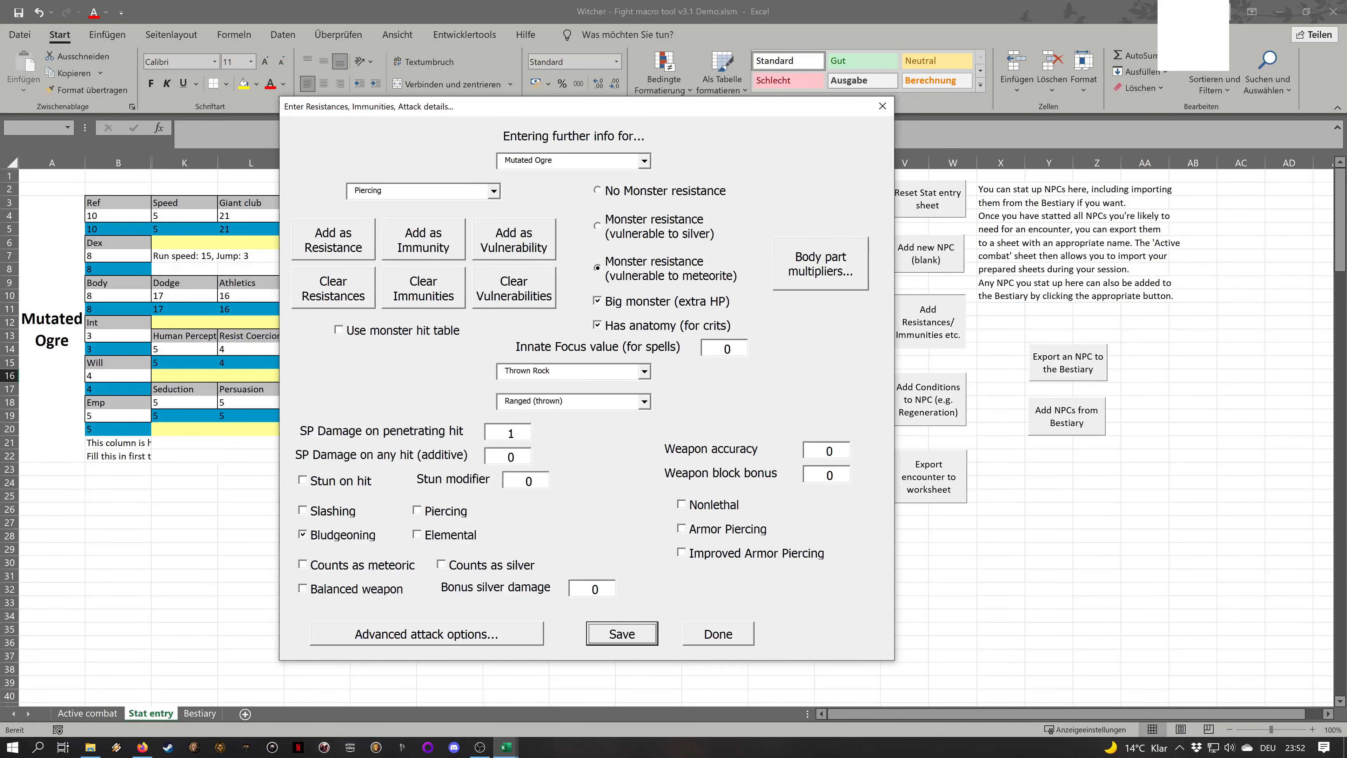
drag(478, 107, 366, 111)
click(640, 631)
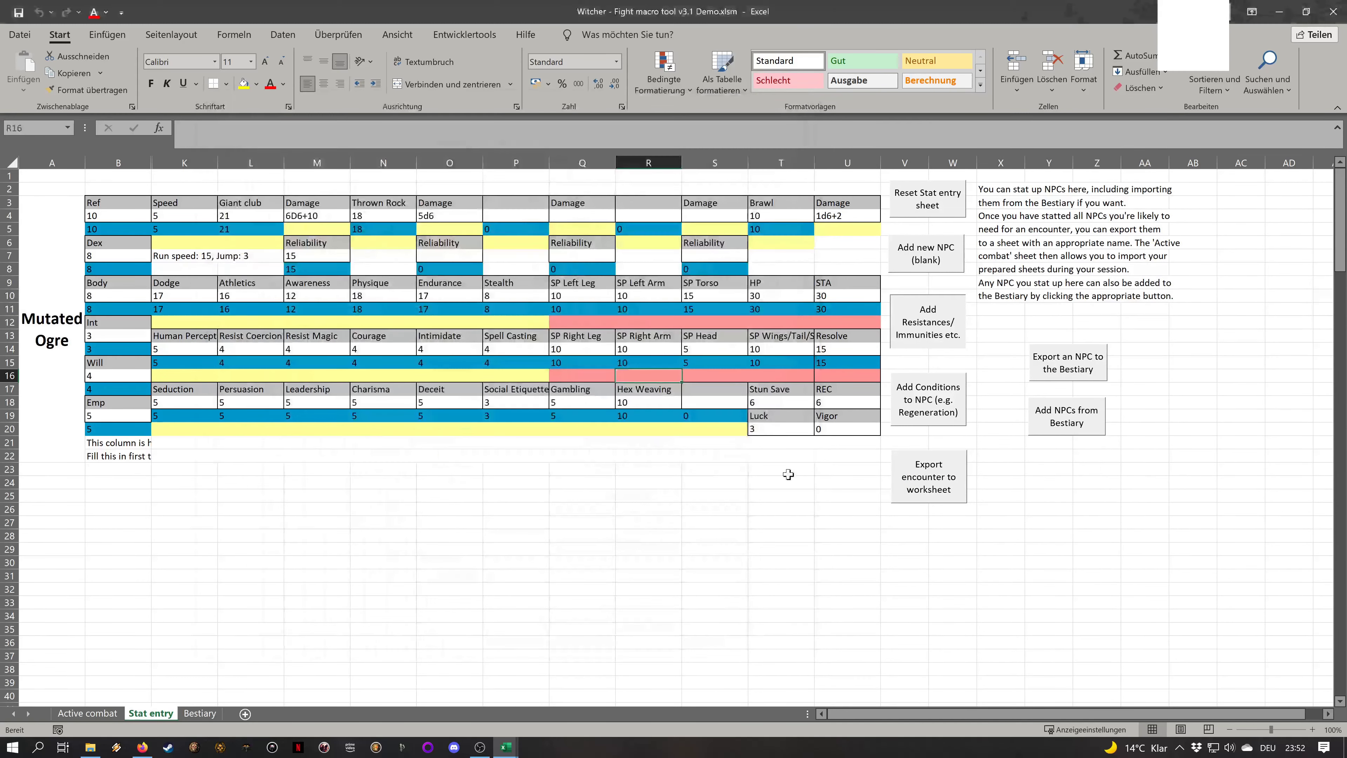
click(565, 469)
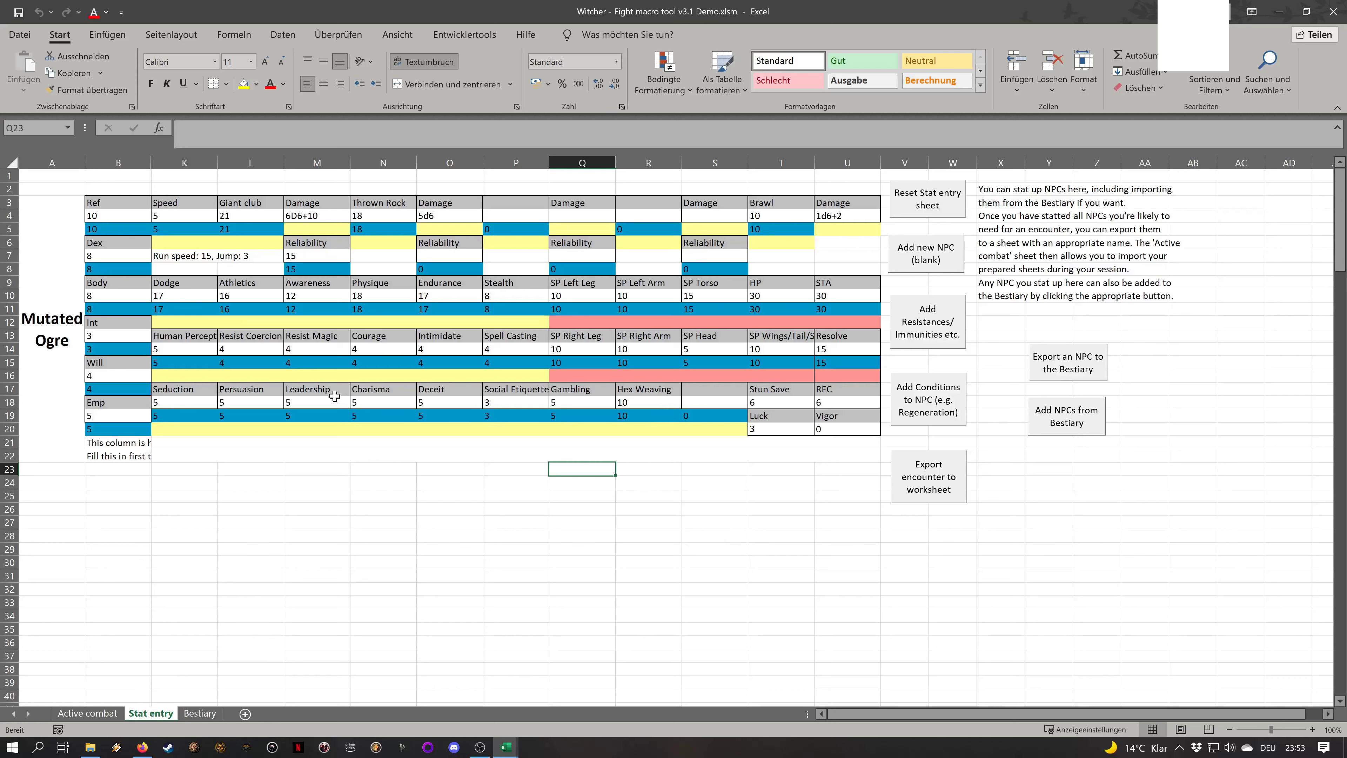
drag(40, 289, 648, 322)
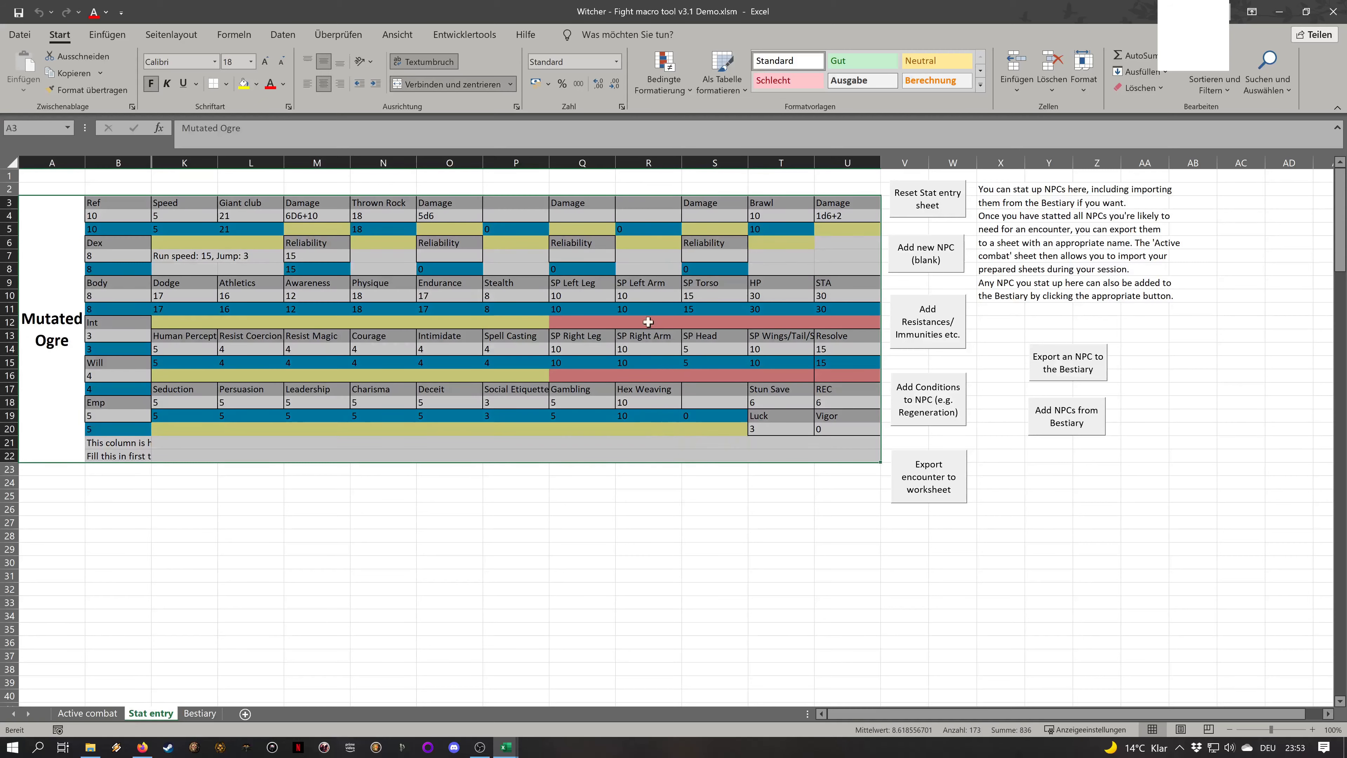
click(619, 537)
Enter "Notes here" in both note rows, 21 and 22, beneath the Mutated Ogre's stat block
click(465, 438)
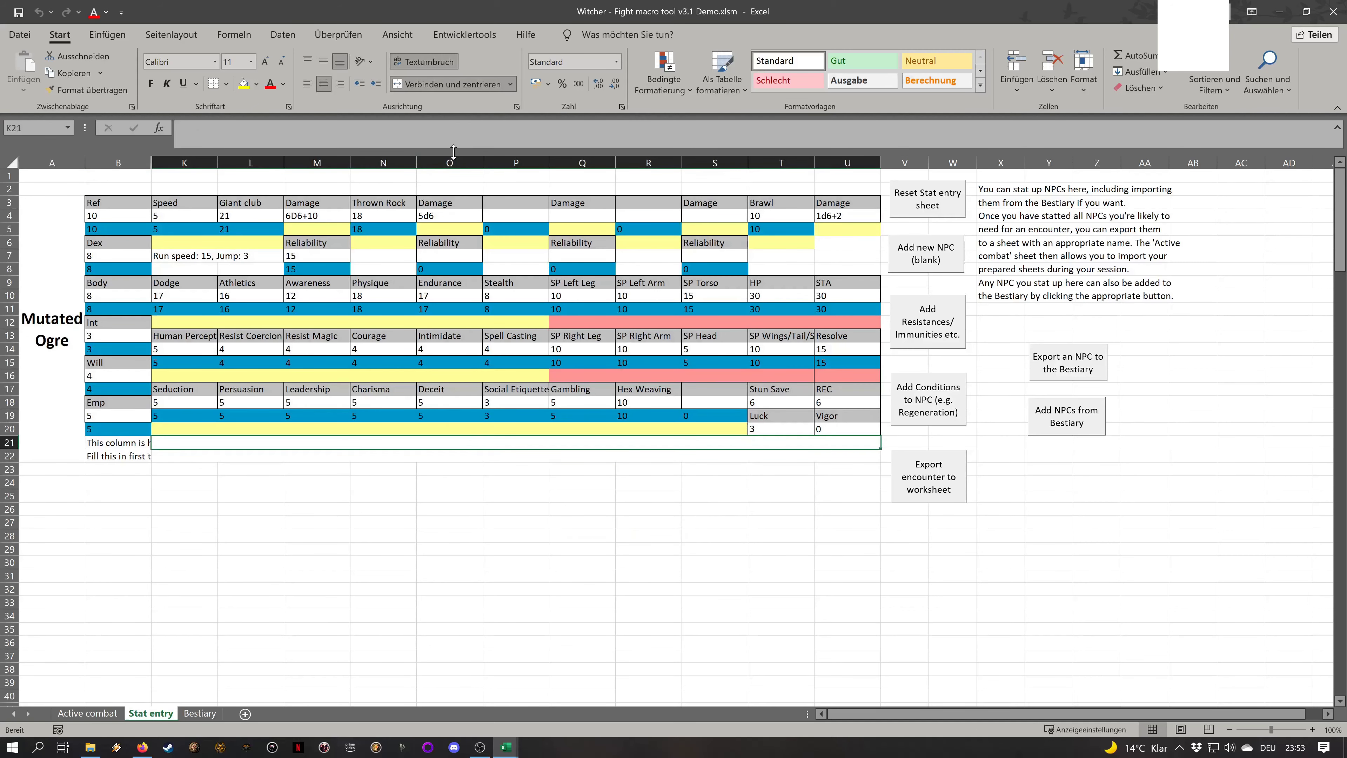
click(456, 135)
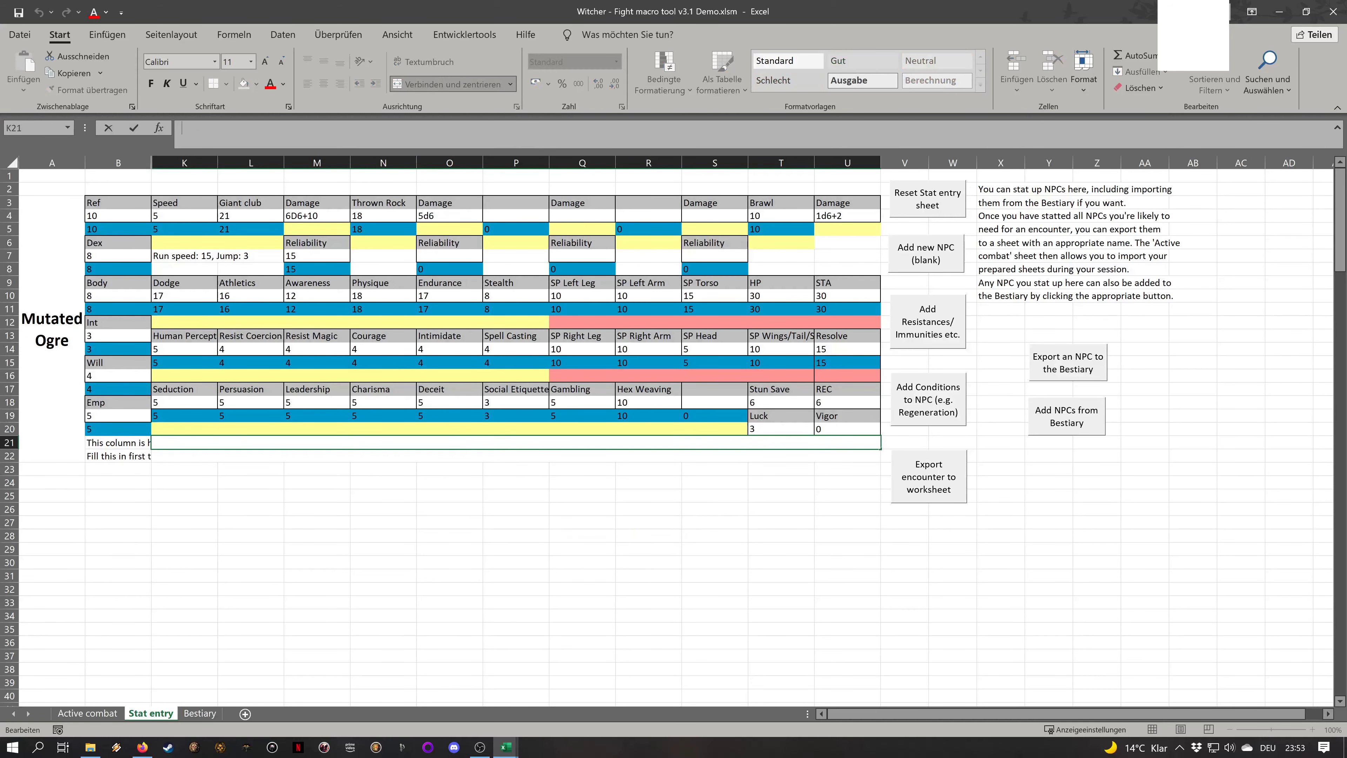
text(Notes here)
key(Return)
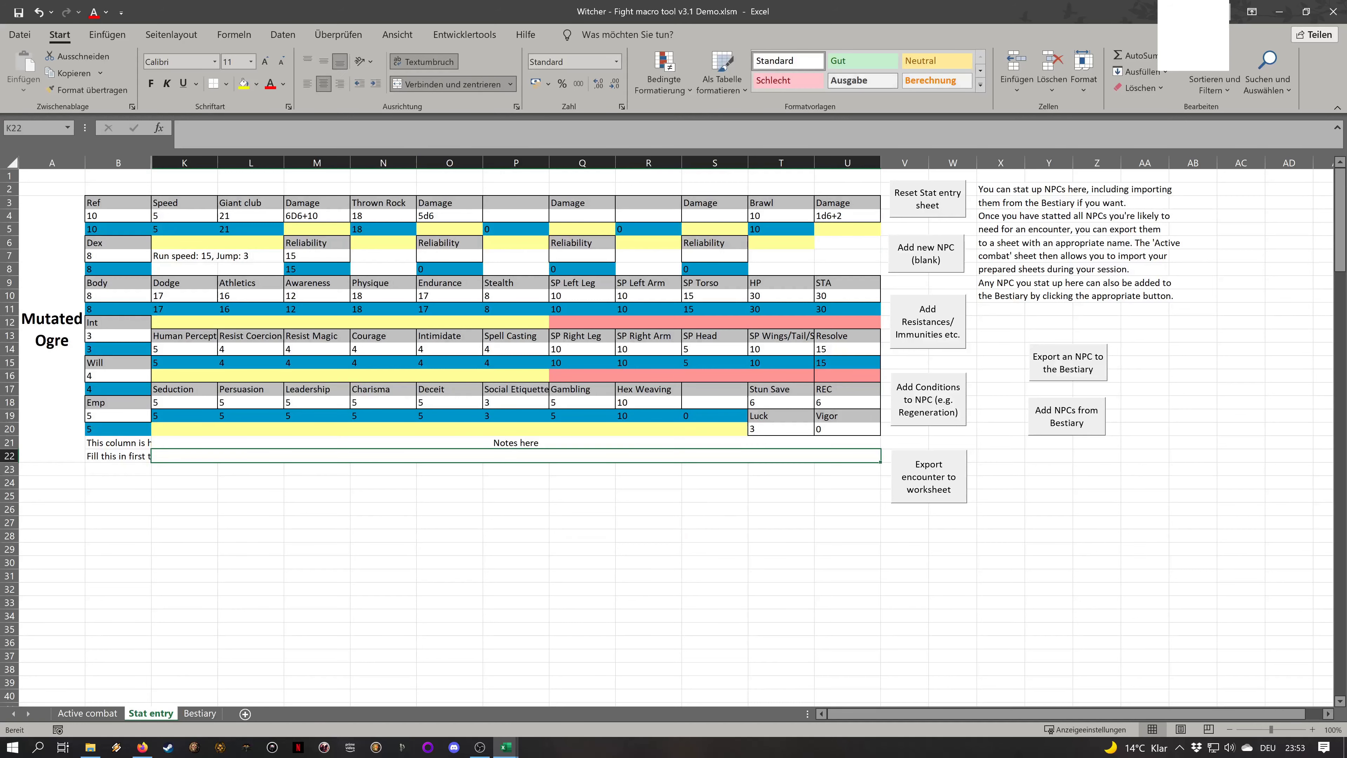
text(Notes)
key(ctrl+Return)
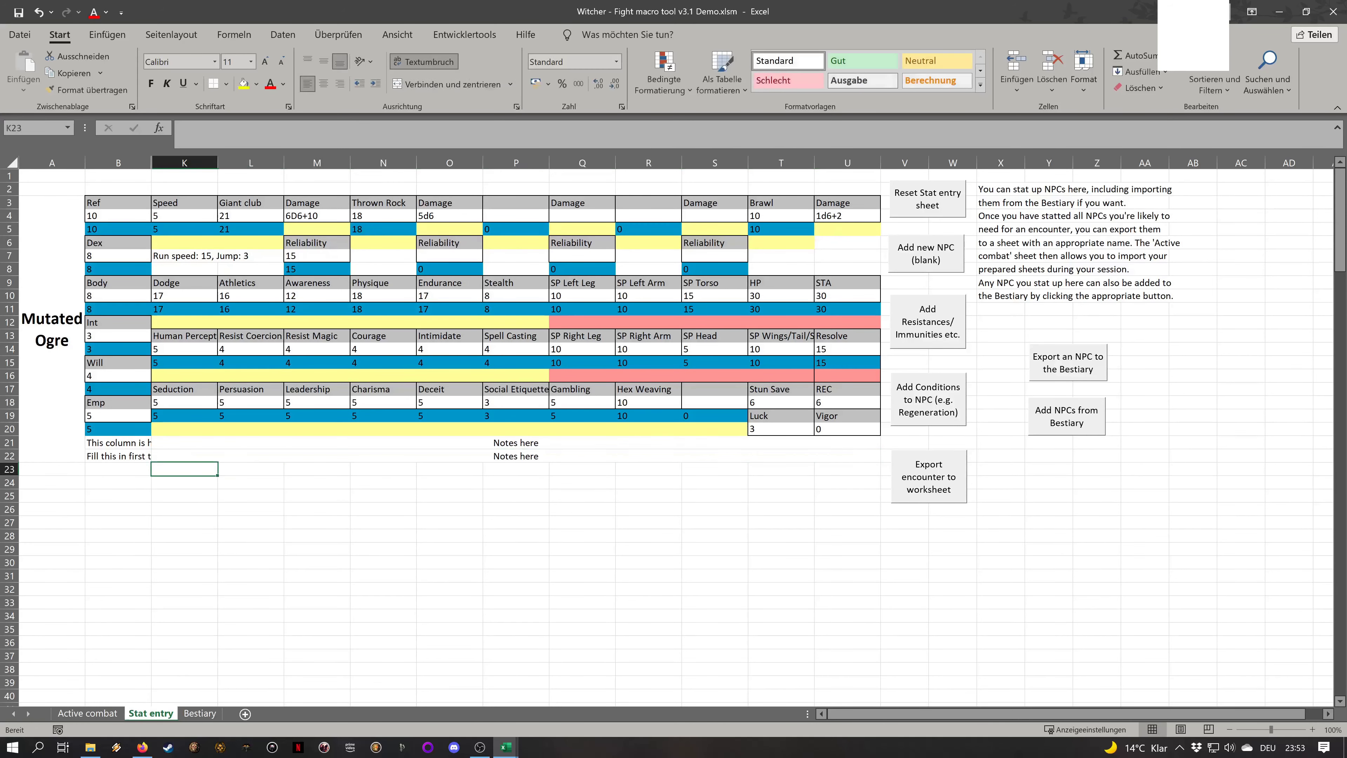
key(shift+Up)
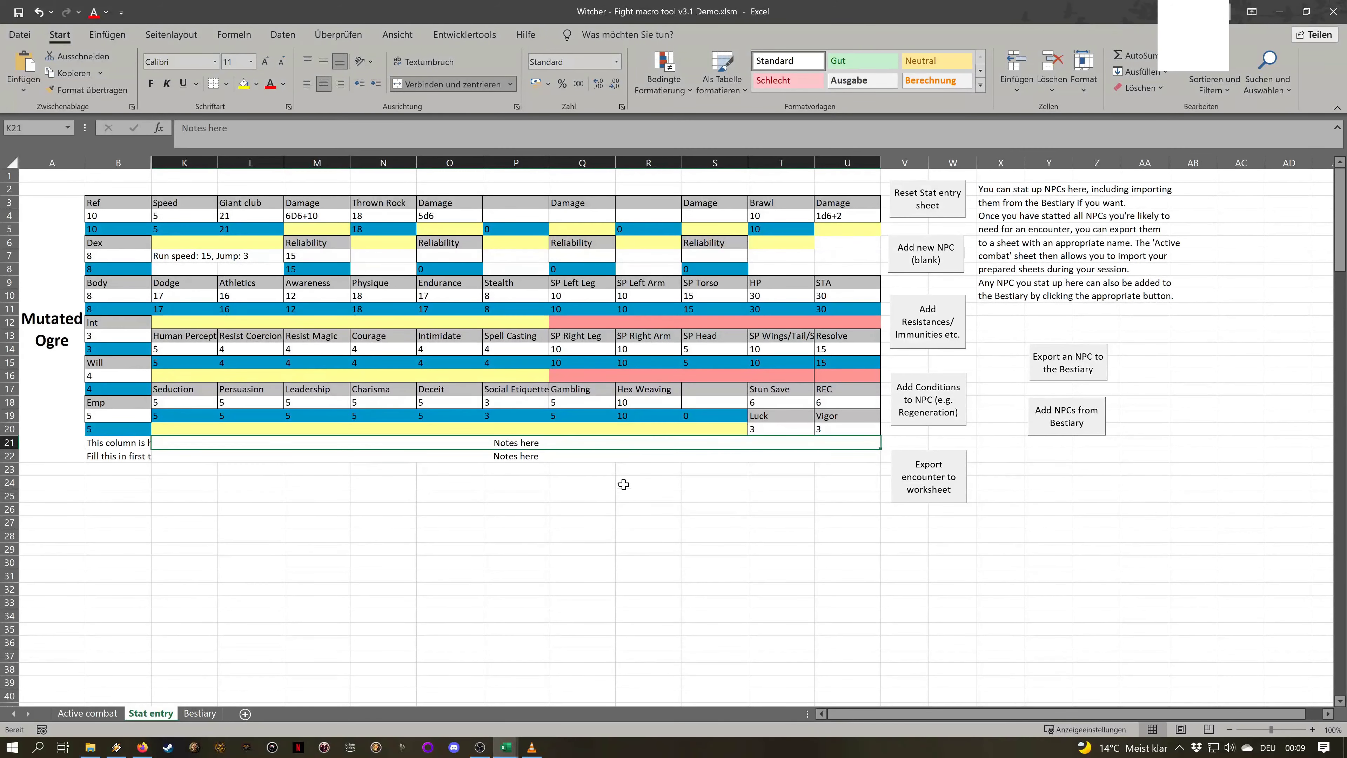
Export the Mutated Ogre stat block to the Bestiary and clear the Stat entry sheet
click(1084, 370)
key(Down)
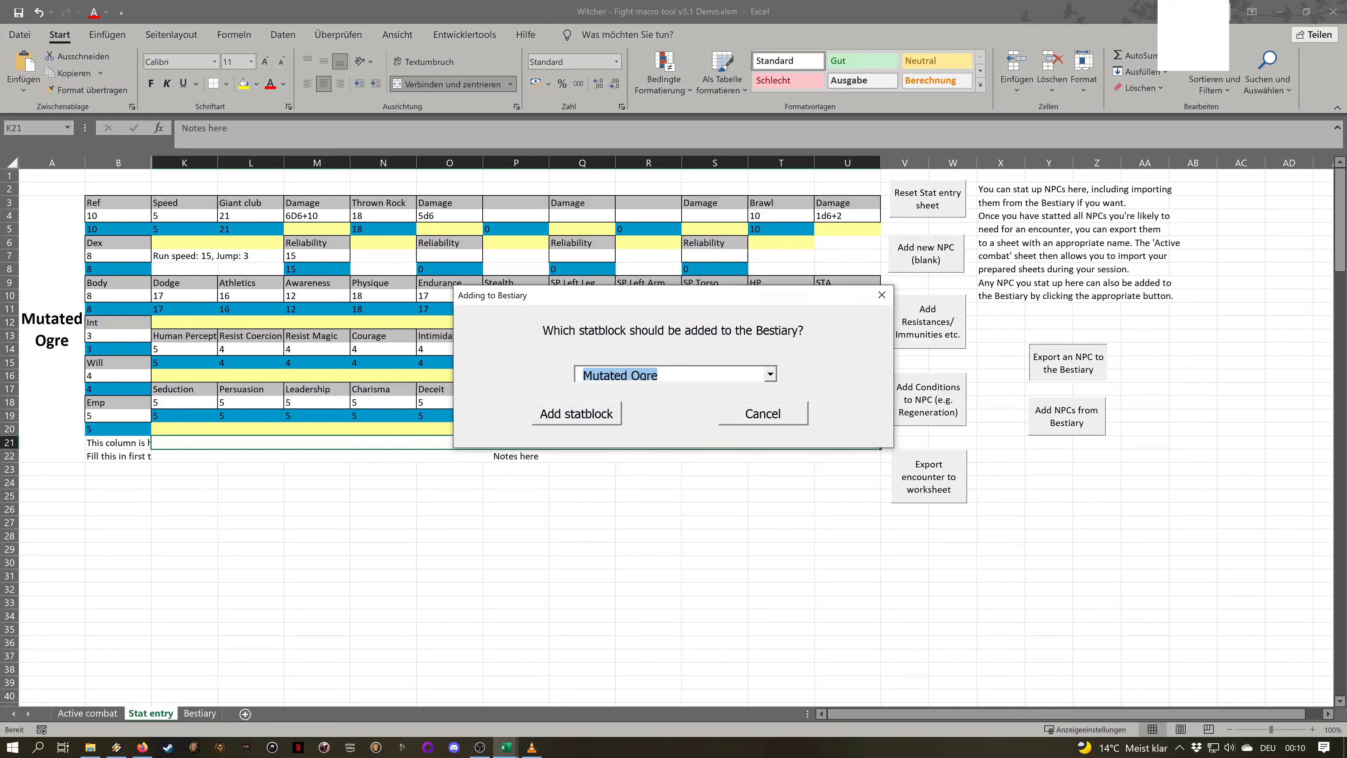
click(596, 422)
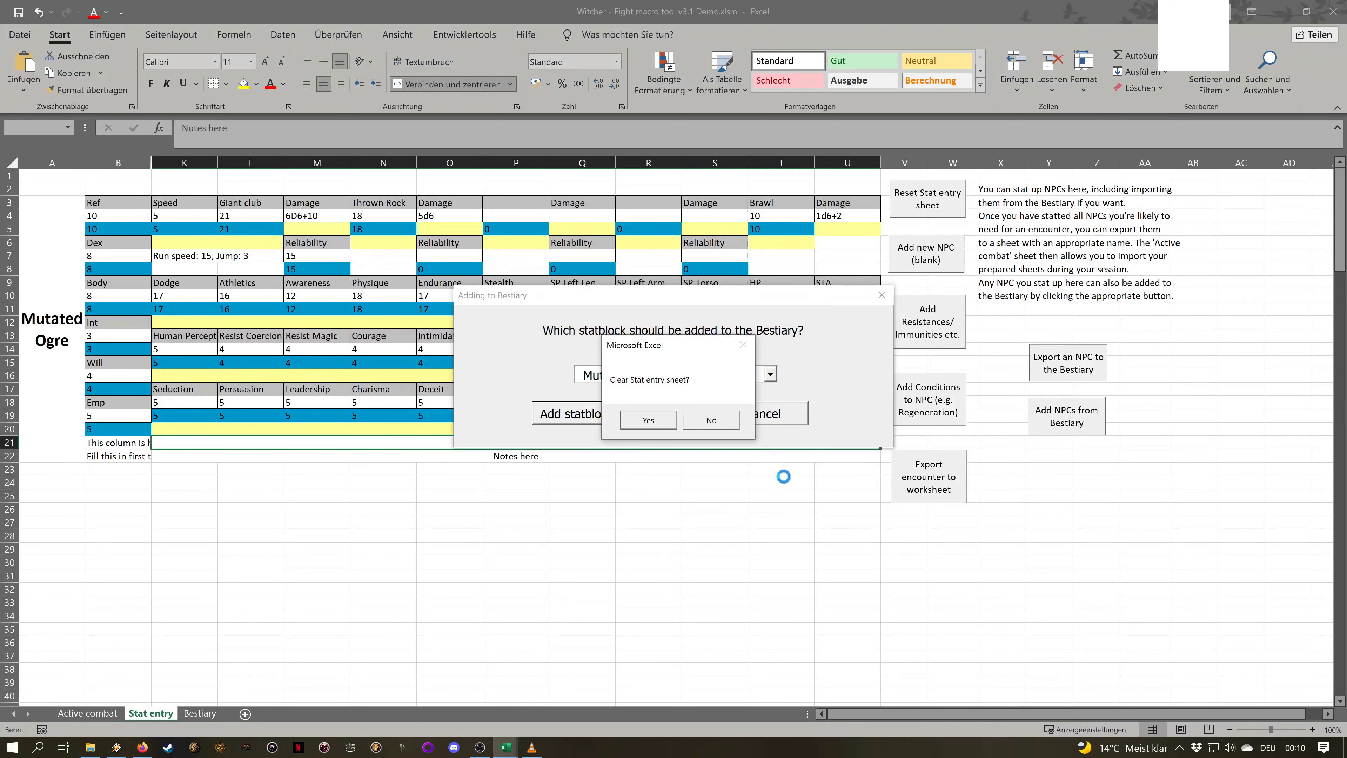
click(647, 420)
click(648, 419)
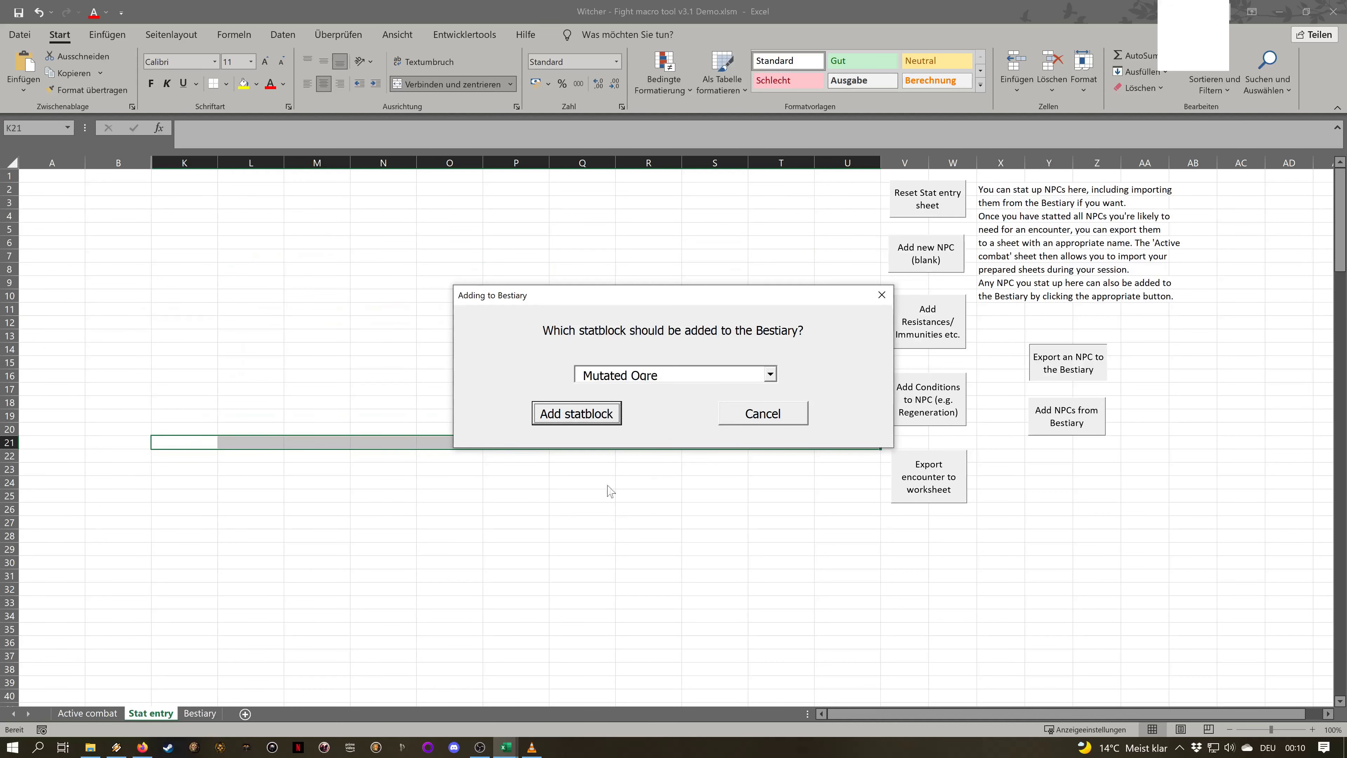
click(774, 414)
Review the Mutated Ogre's Bestiary entry with its resistances and conditions forms, and check the Stat entry sheet
click(200, 713)
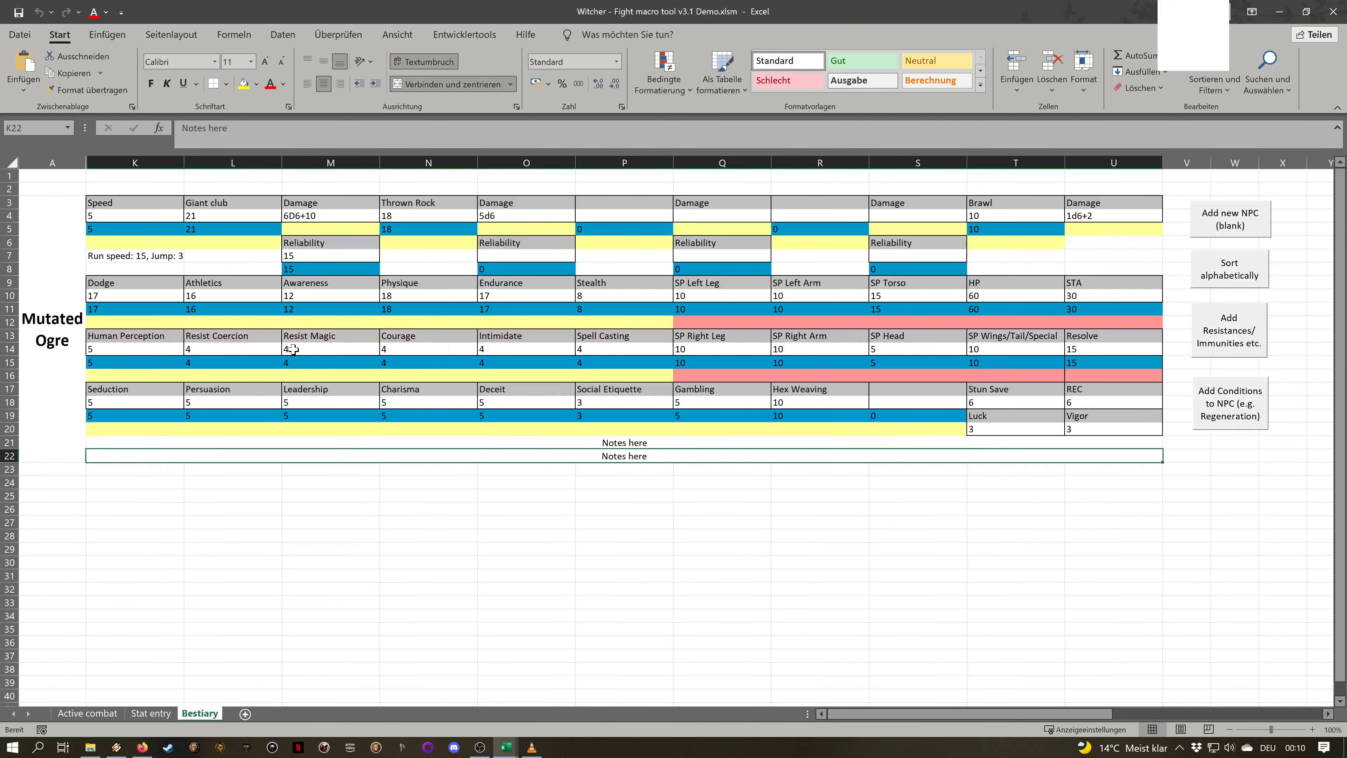
click(293, 349)
drag(63, 234, 729, 261)
click(594, 389)
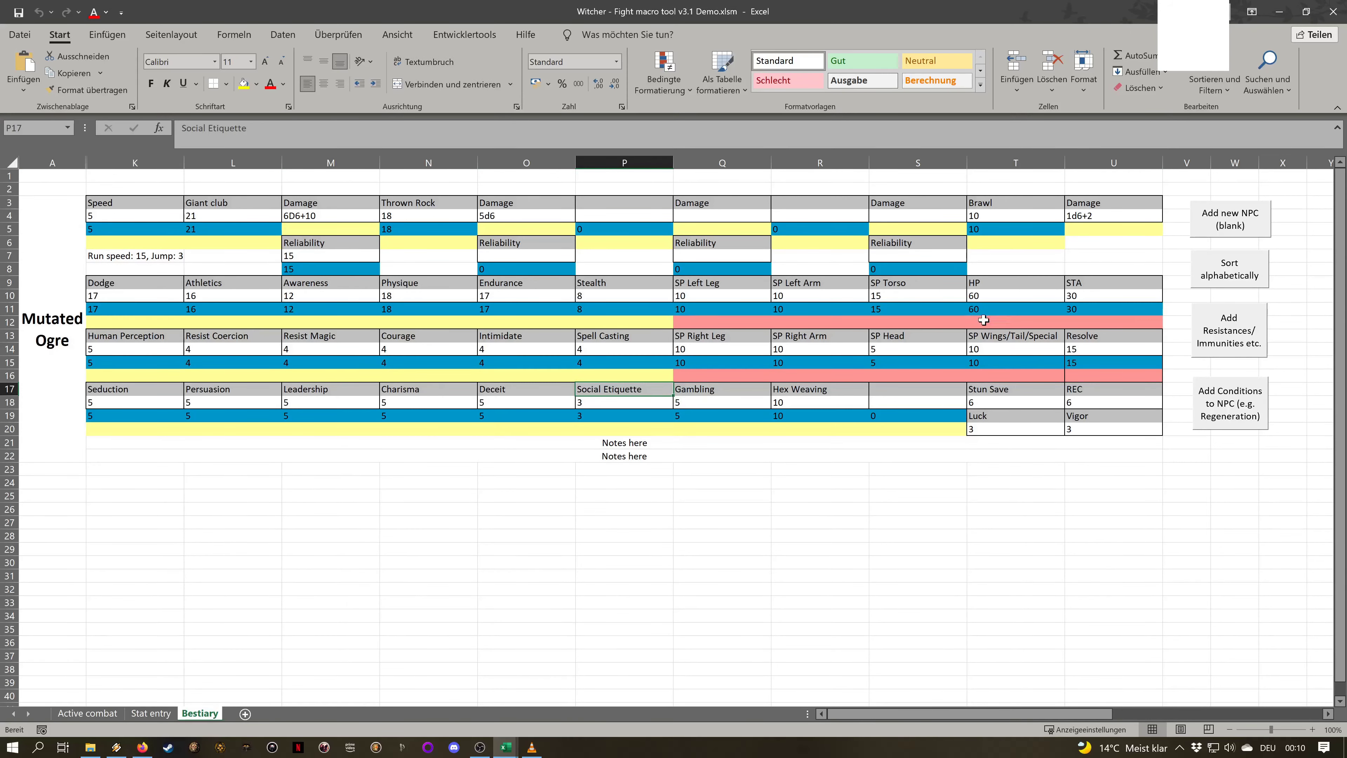
click(1241, 340)
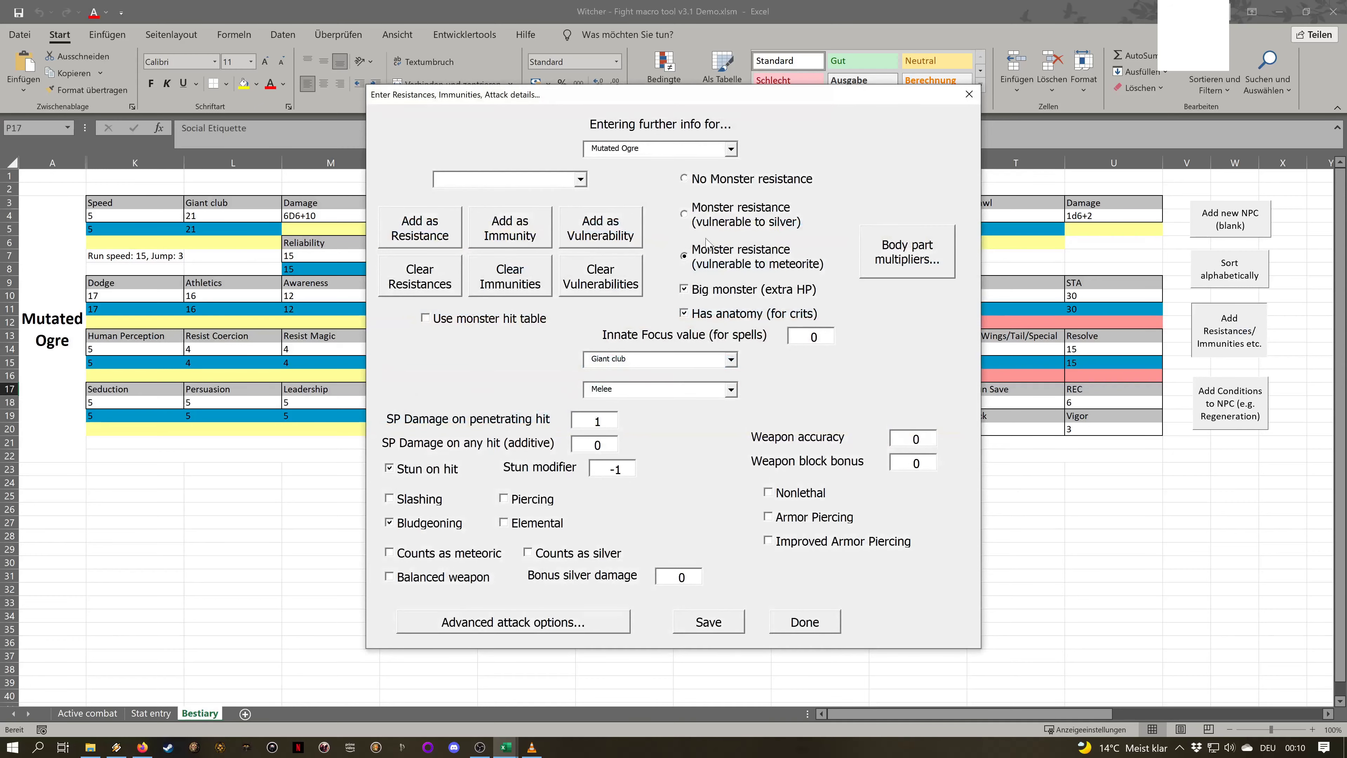
click(804, 622)
click(1229, 404)
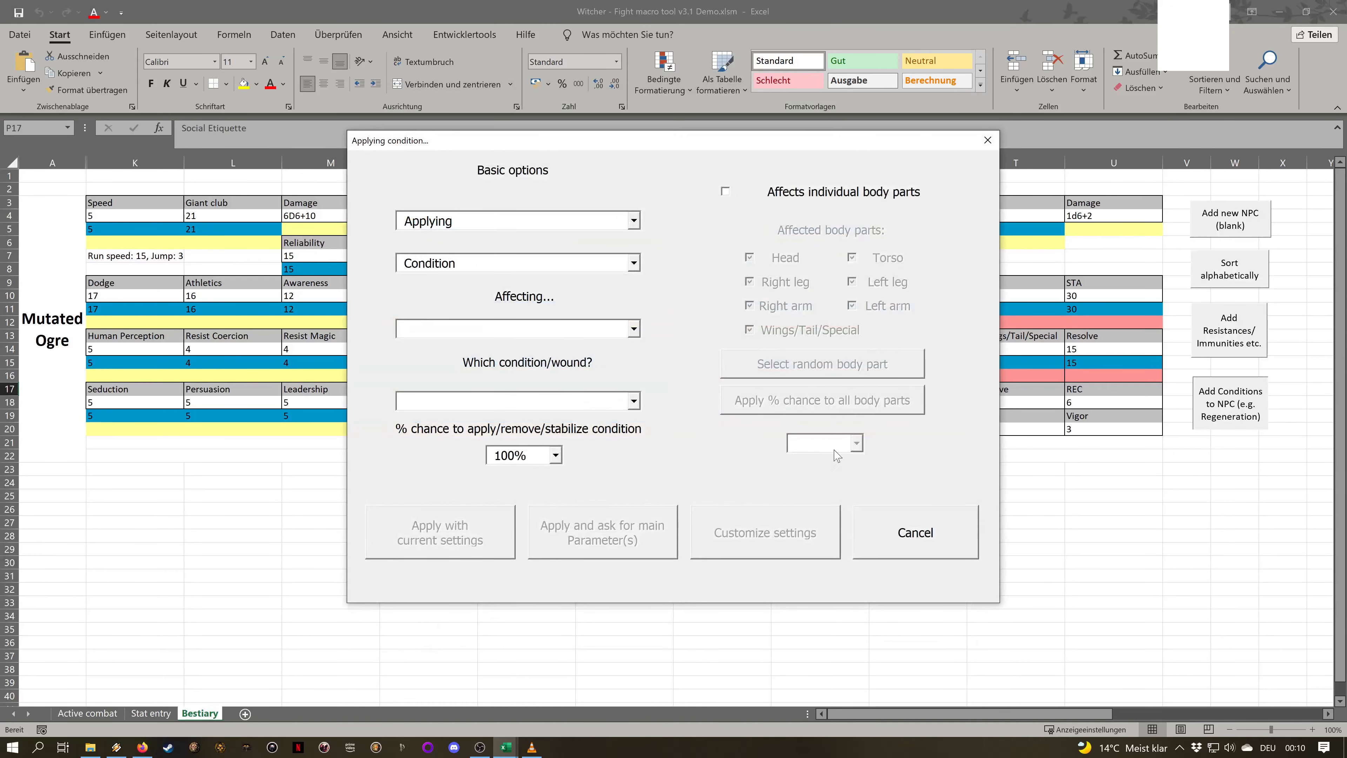
click(931, 532)
click(820, 445)
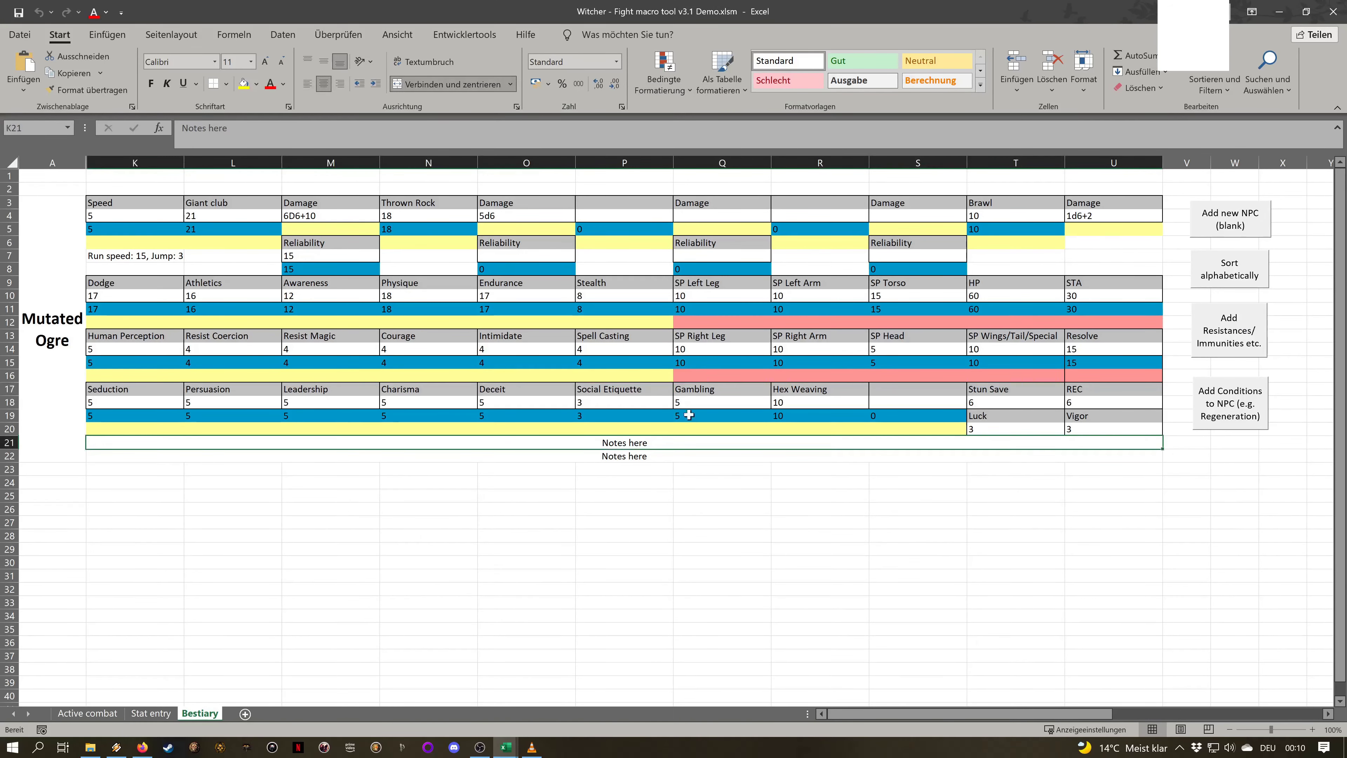
click(162, 715)
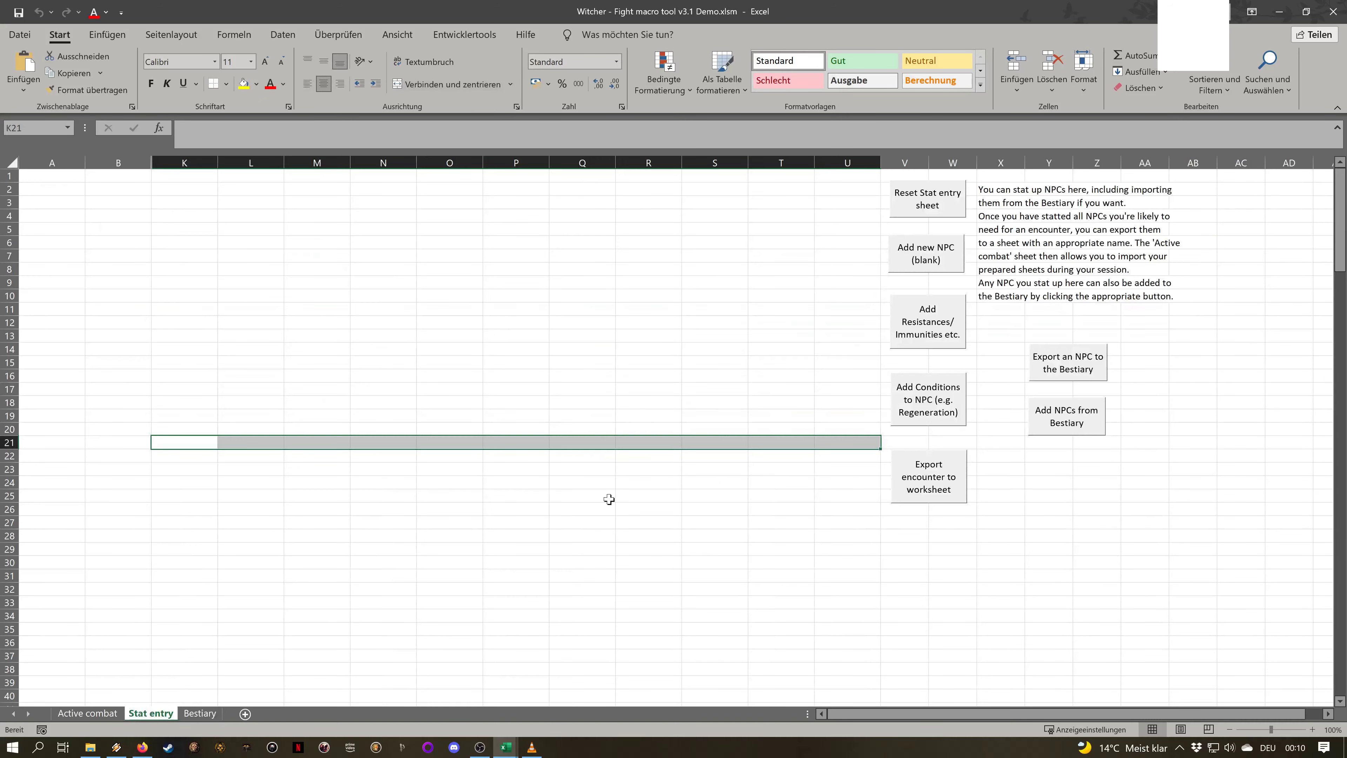
click(529, 454)
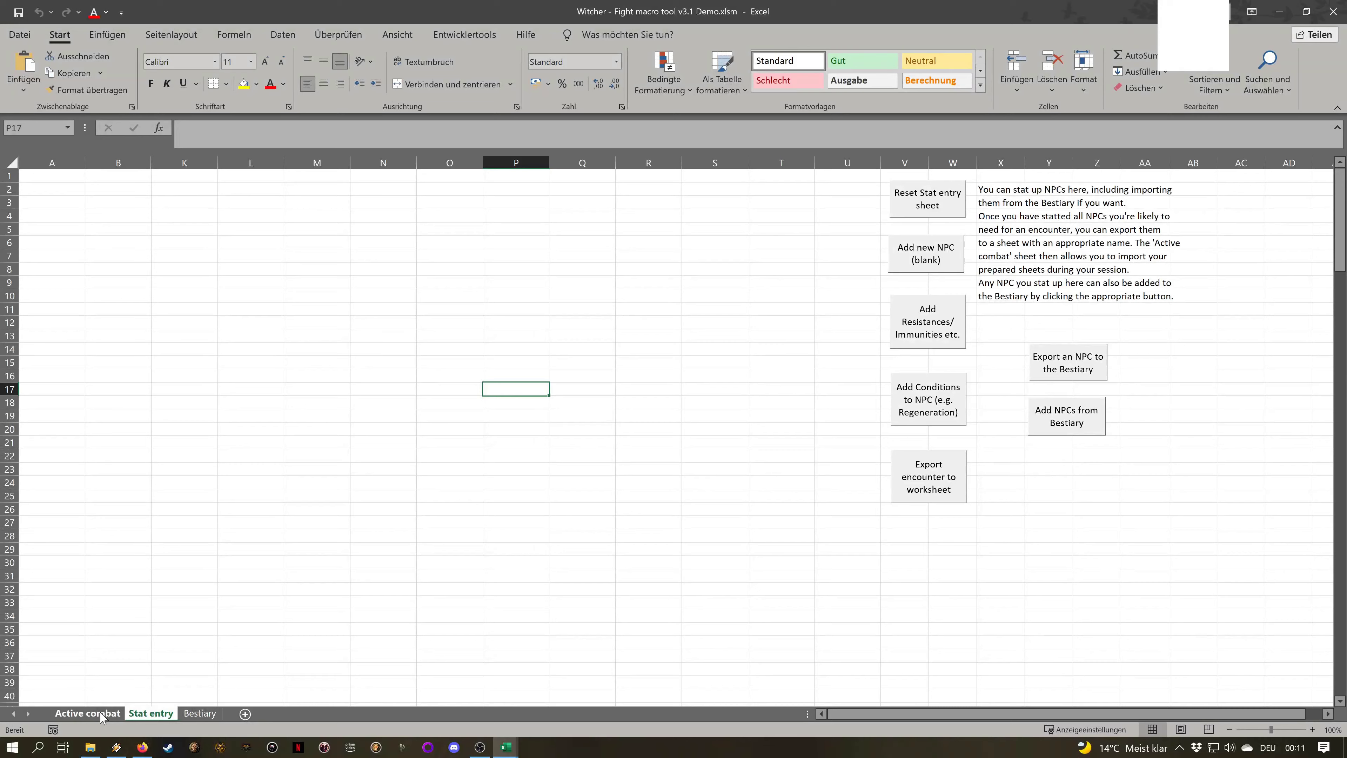
Examine the Active combat sheet's Example Enemy stat block and the encounter setup controls beside it
click(103, 716)
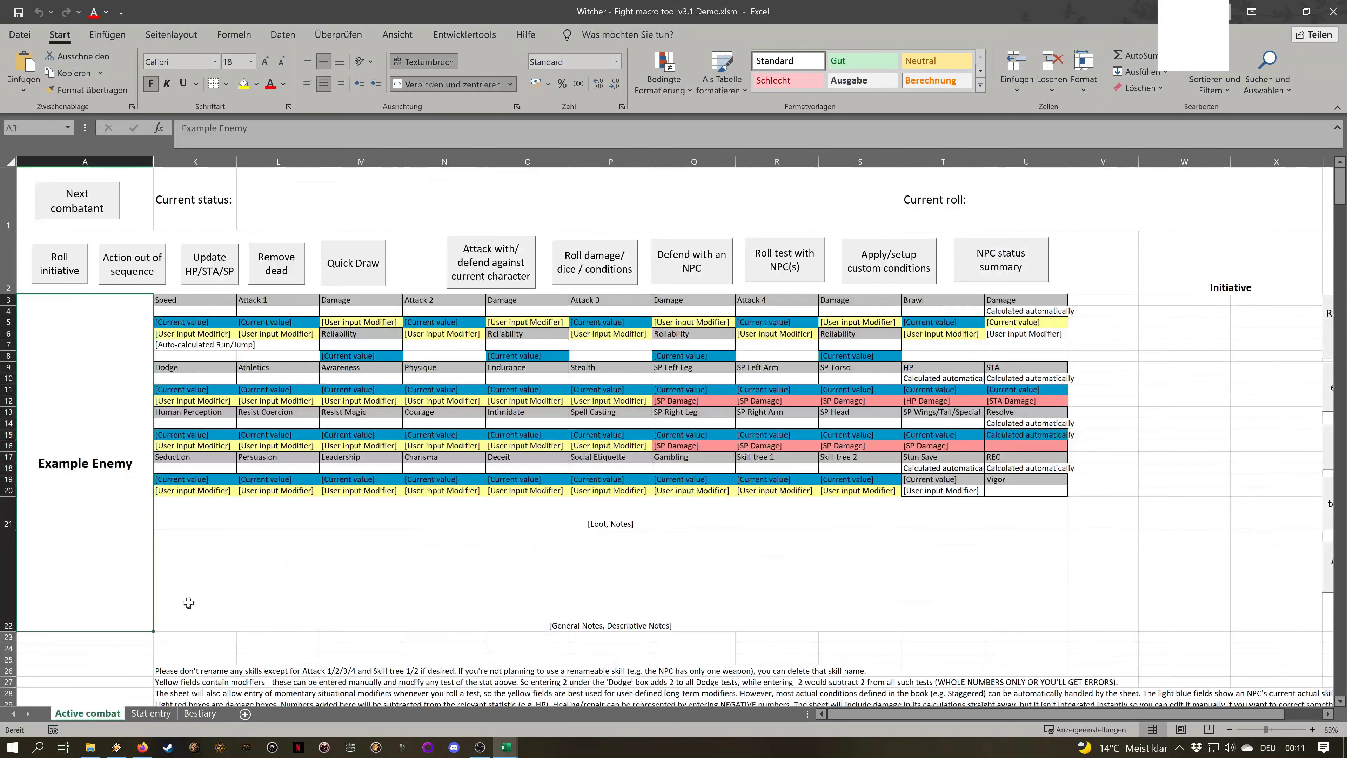
click(559, 522)
key(Right)
key(Right)
key(Right)
key(Right)
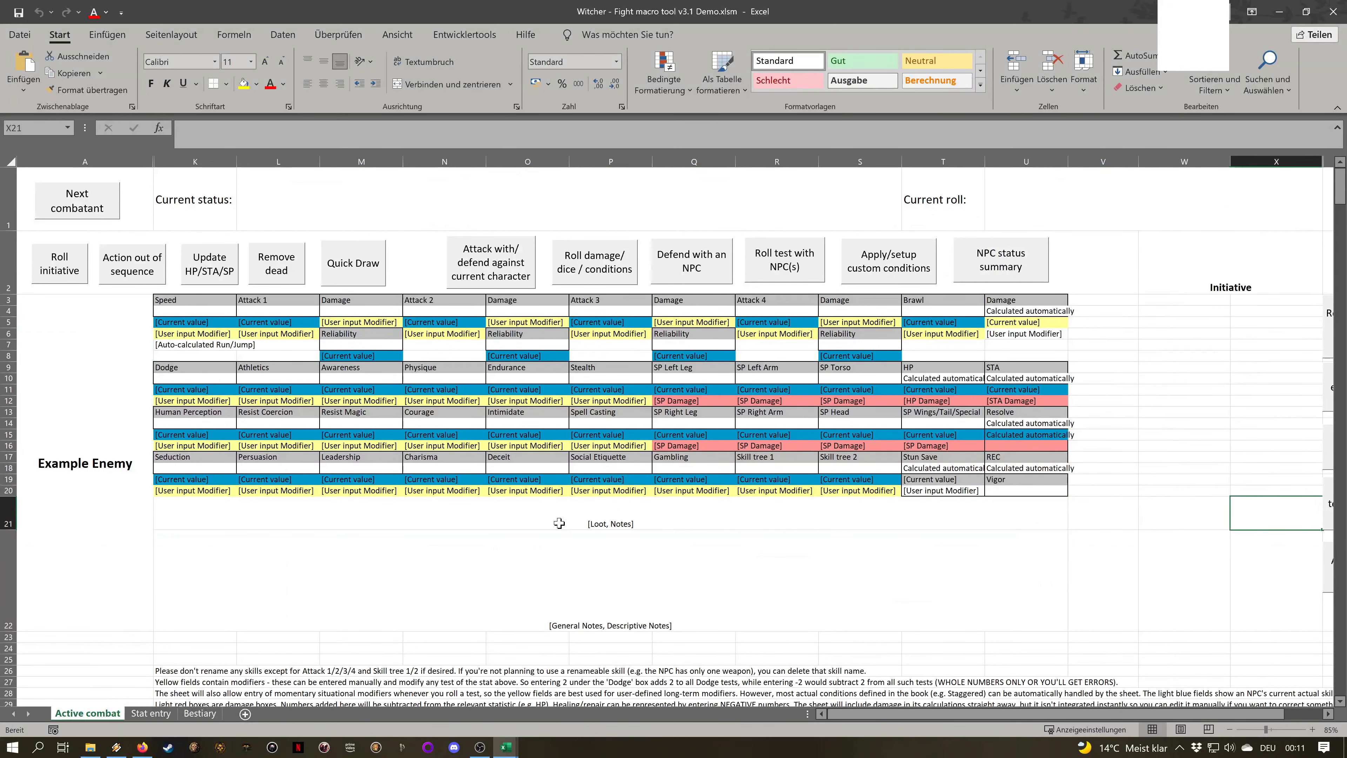
key(Left)
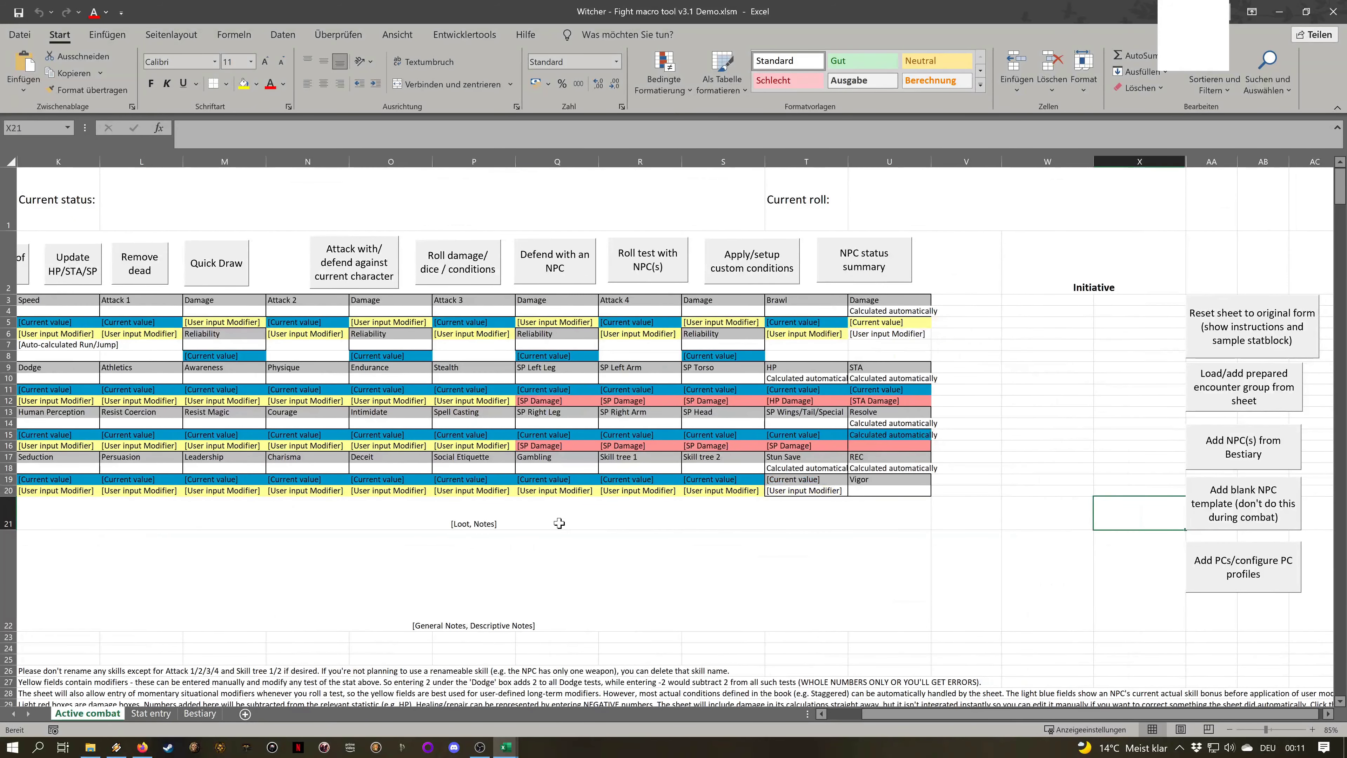
drag(827, 518, 326, 386)
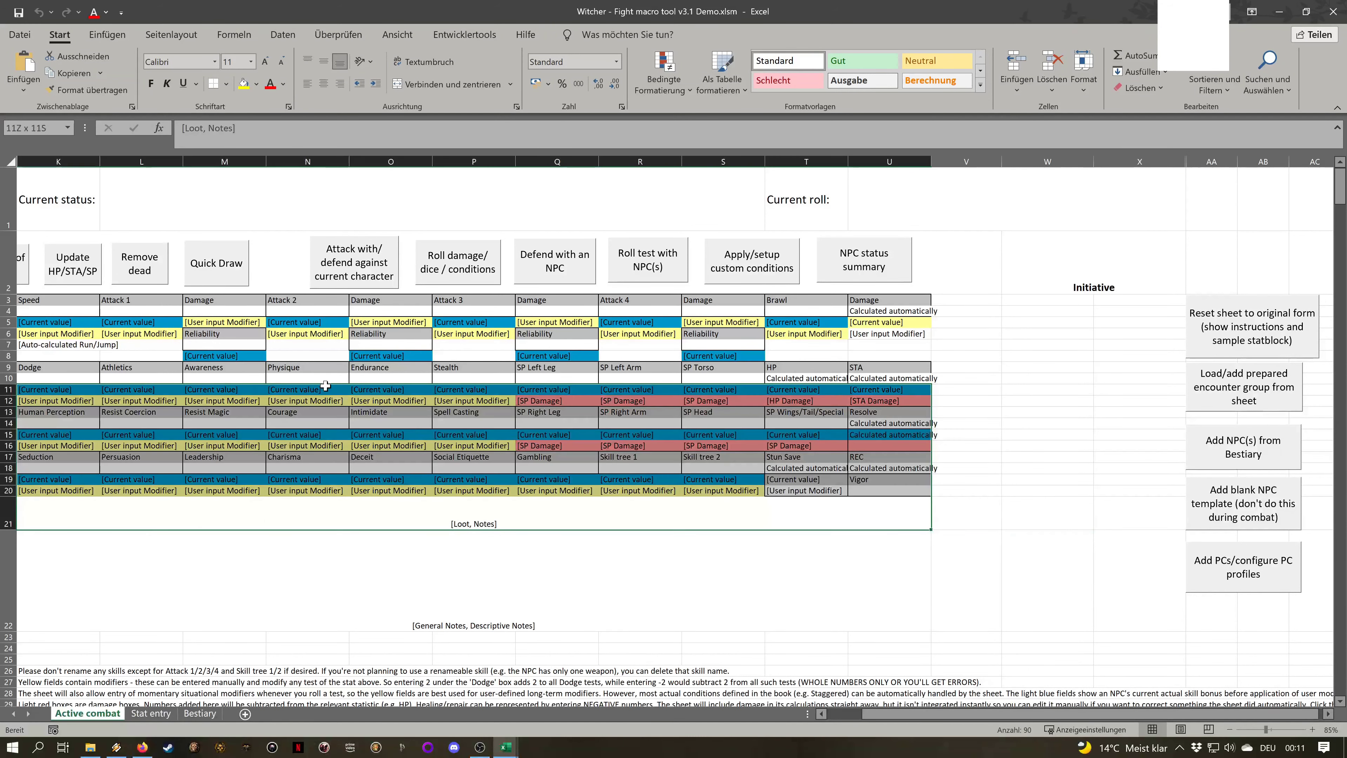
click(1091, 505)
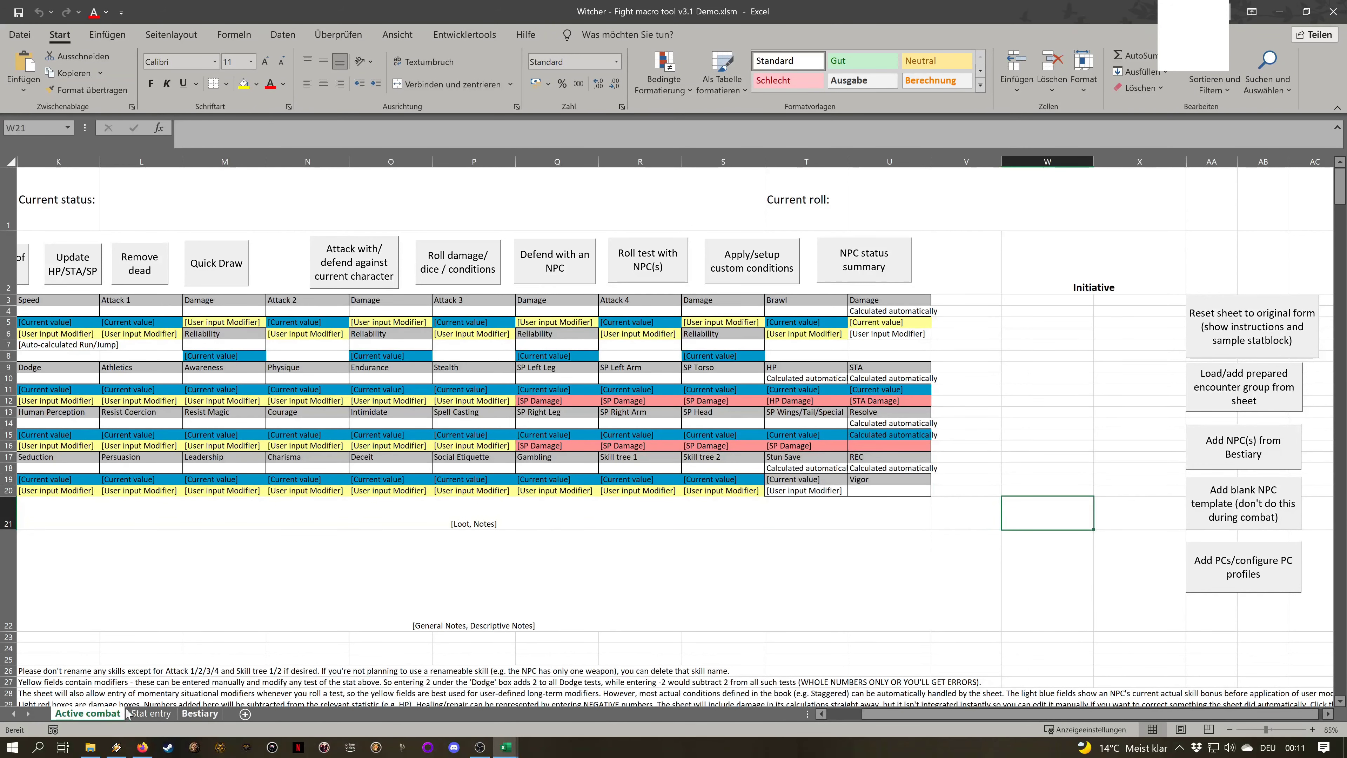
Create a PC profile named Geralt and give it resistance to Slashing and Piercing damage
click(1271, 575)
text(Geralt)
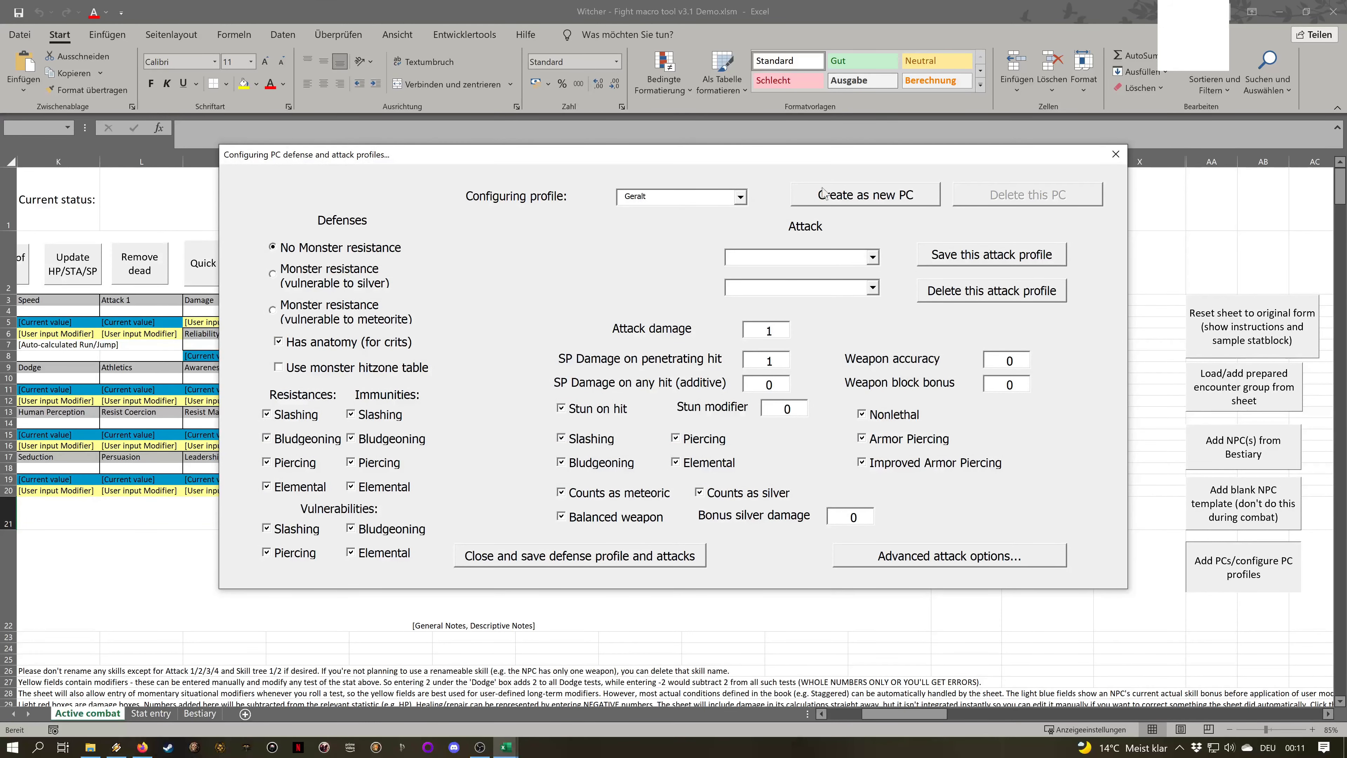
double_click(635, 197)
click(903, 198)
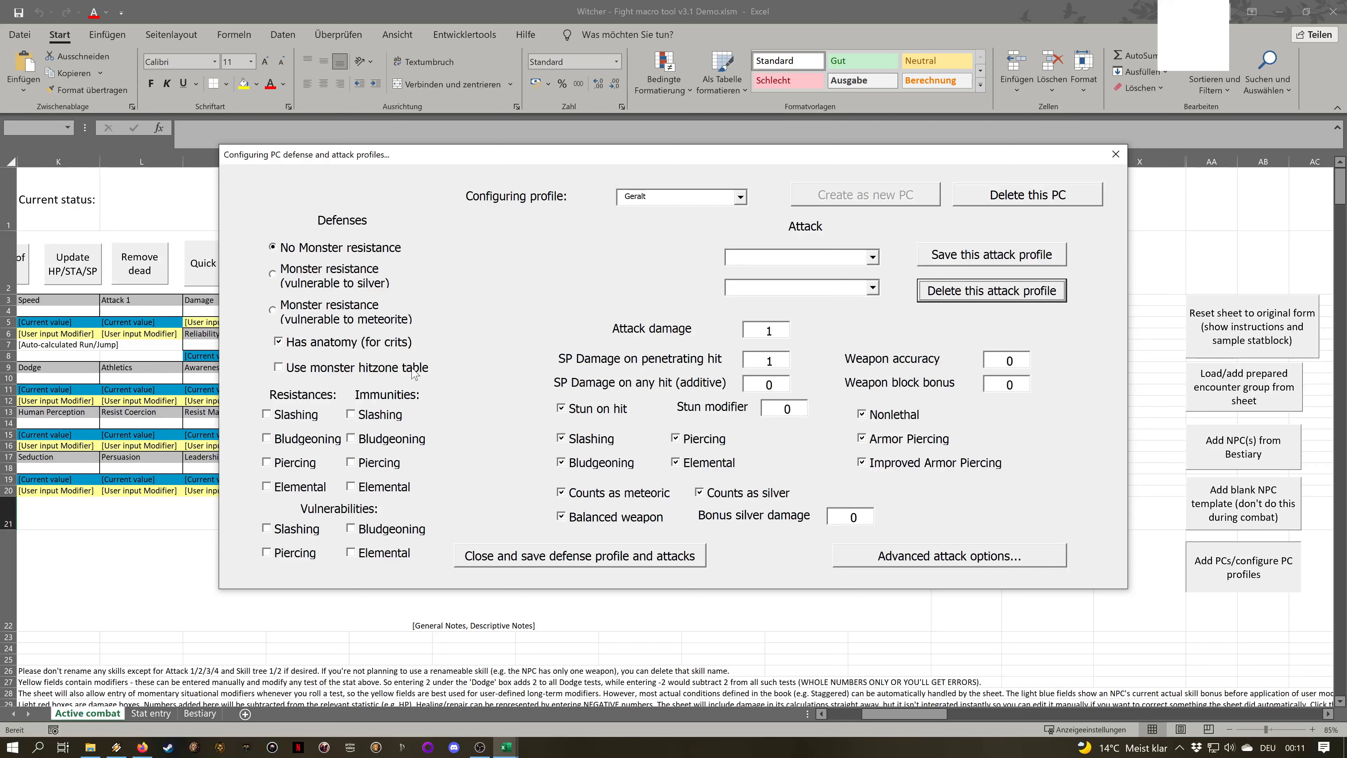
click(296, 415)
click(286, 467)
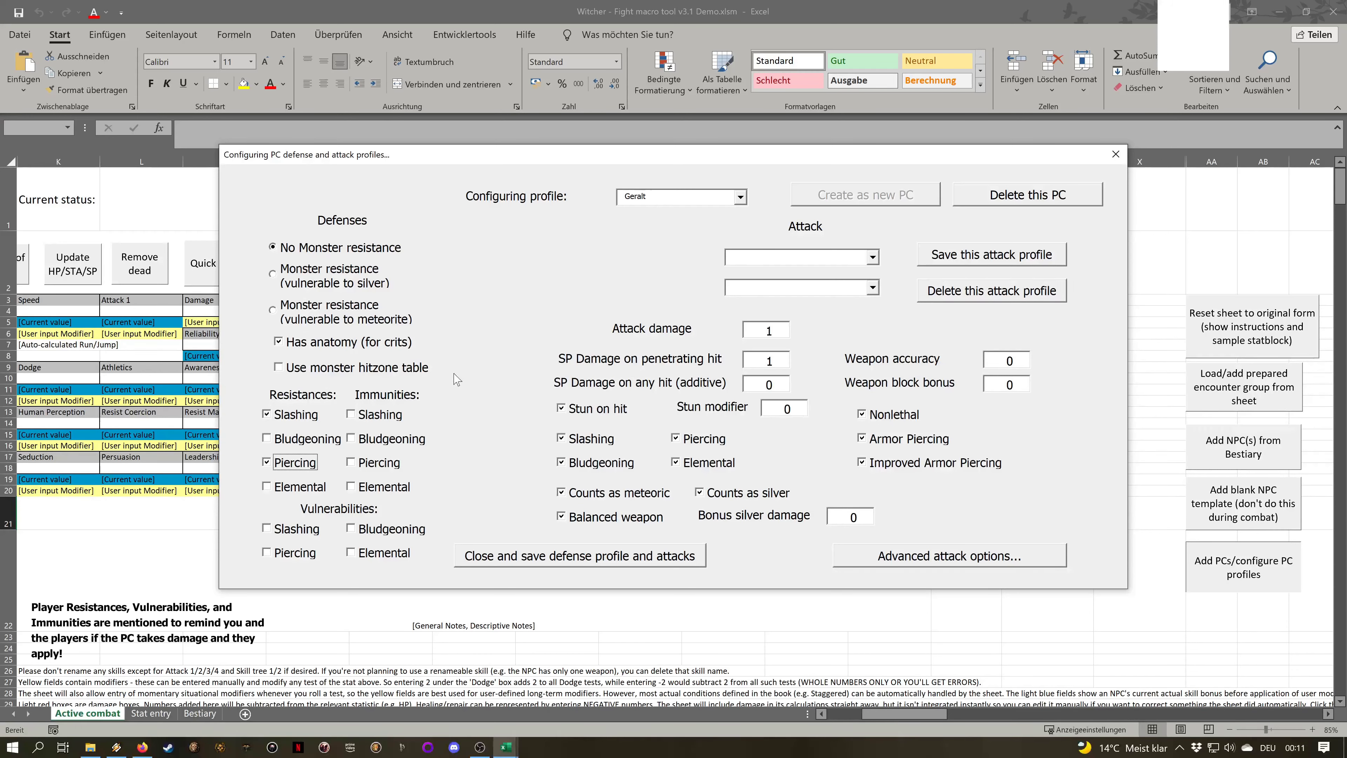
Define Geralt's Witcher Sword melee attack with 4d6+4 Slashing and Piercing damage, Armor Piercing, counting as meteoric
click(811, 258)
text(Melee)
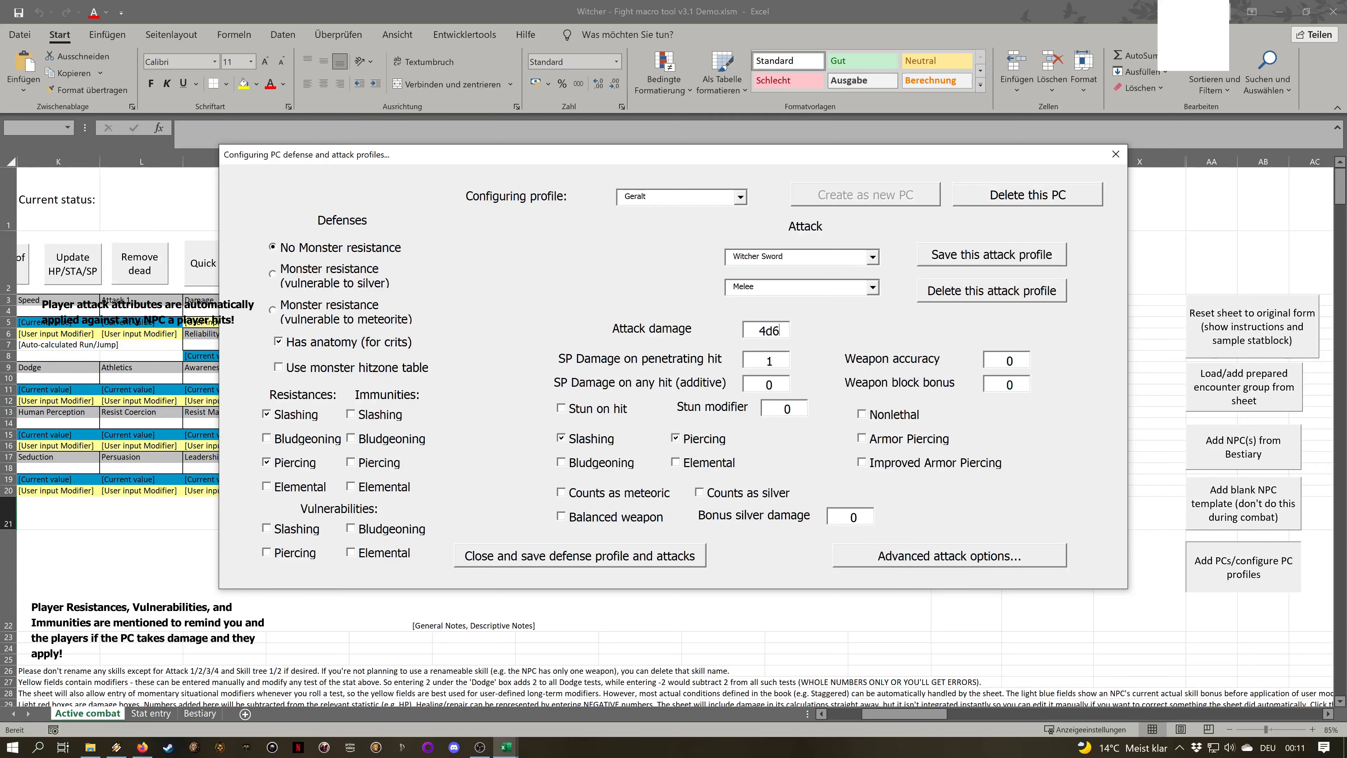
text(+4)
click(906, 441)
click(673, 492)
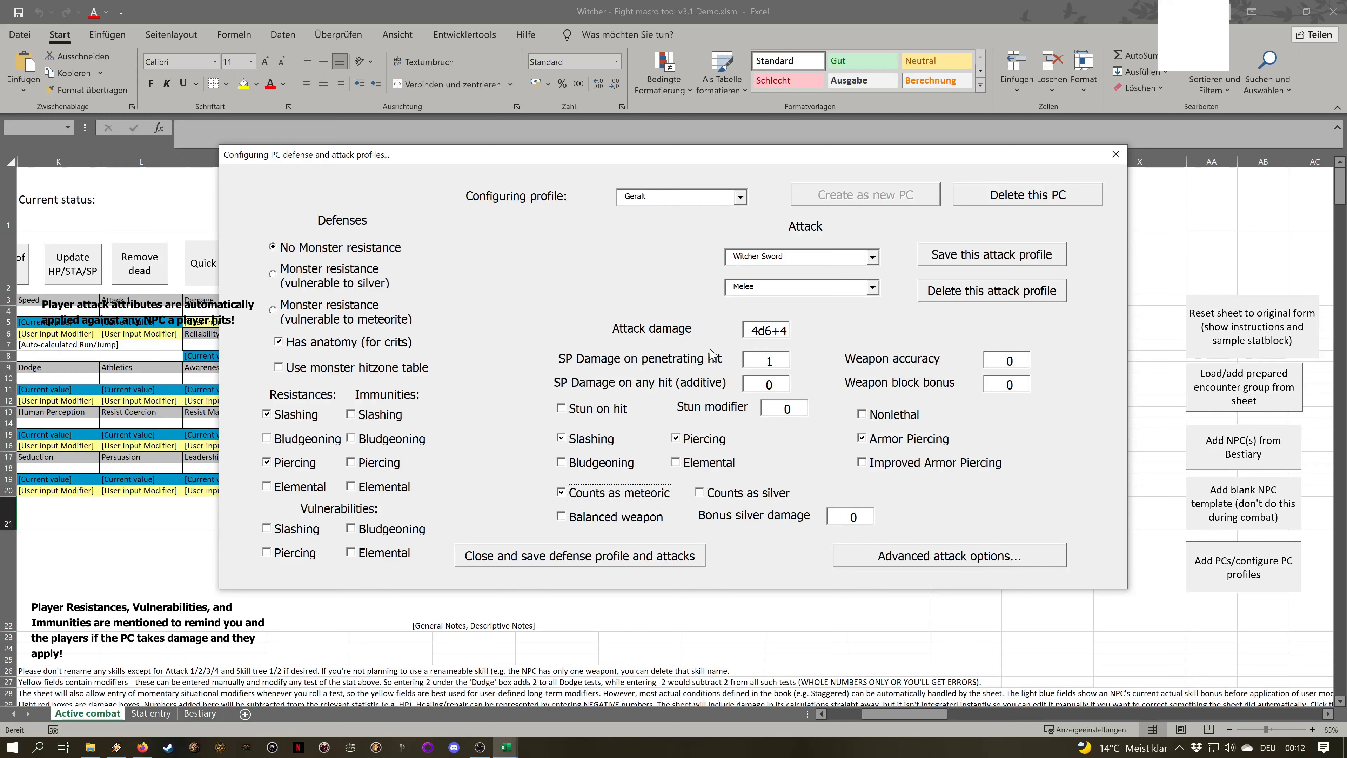
Keep the Witcher Sword's default advanced attack options, then save the attack and Geralt's defense profile
click(928, 557)
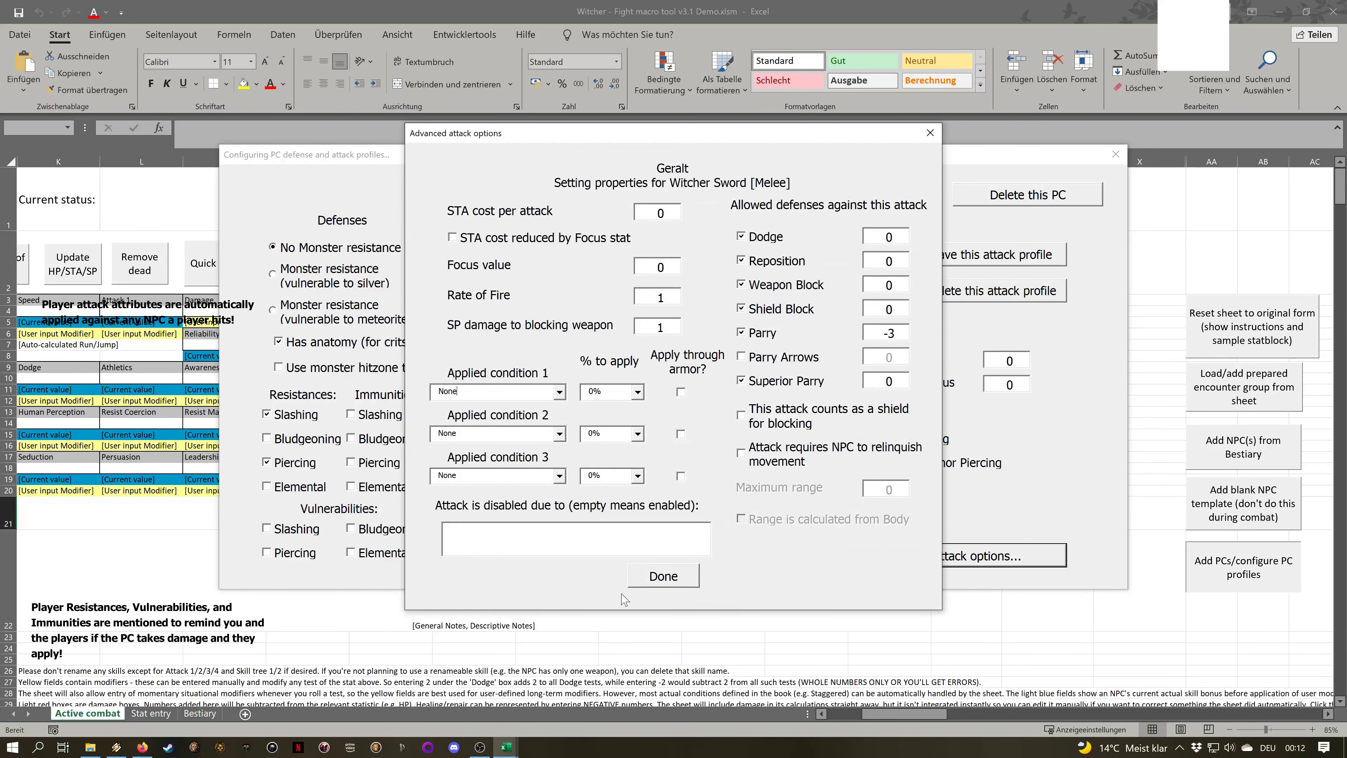
click(666, 577)
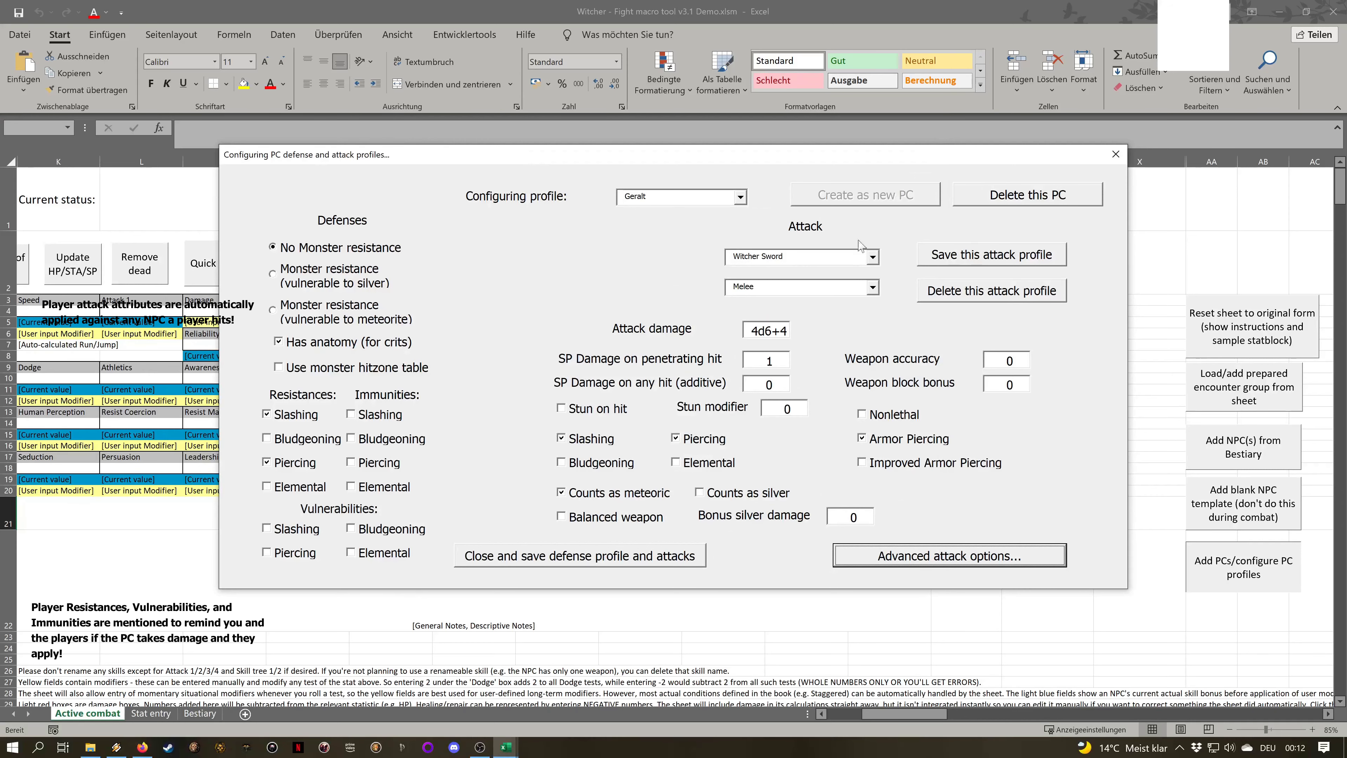
click(1012, 254)
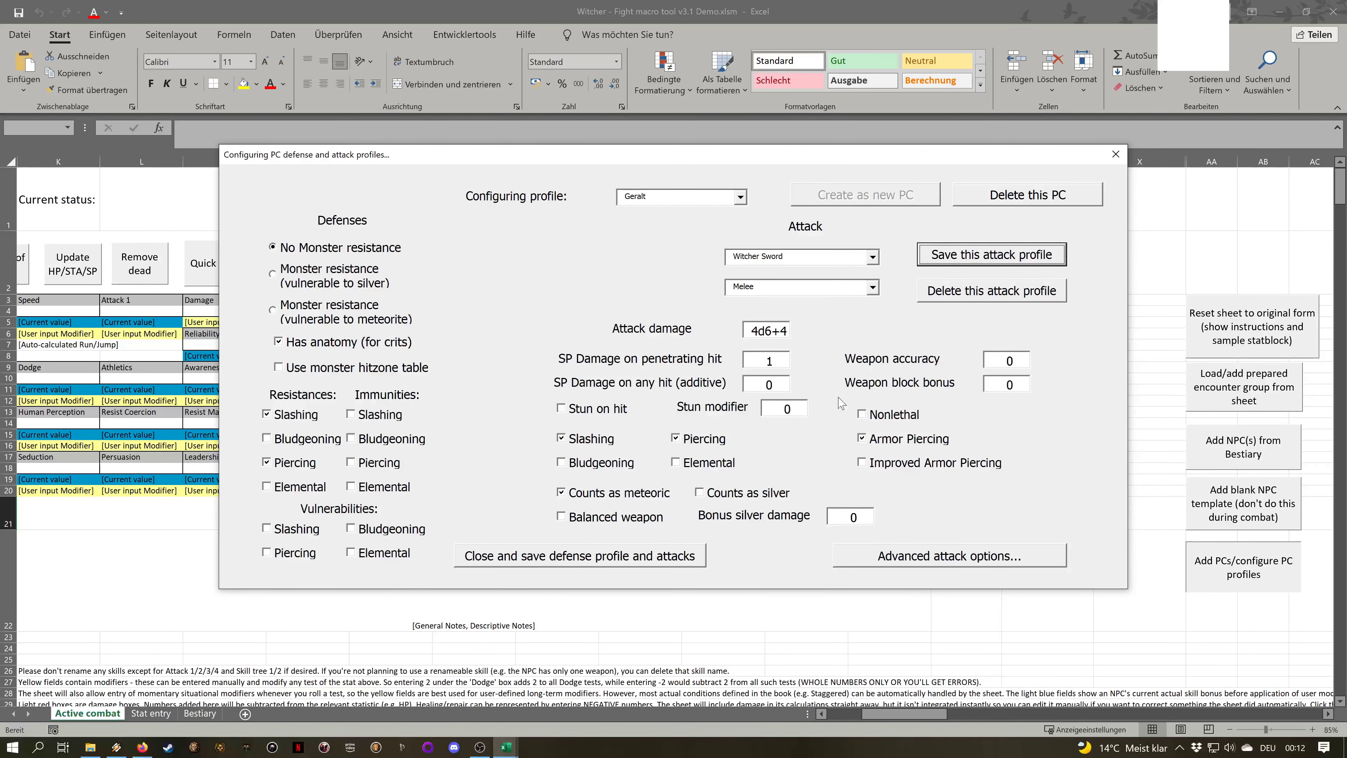
click(612, 560)
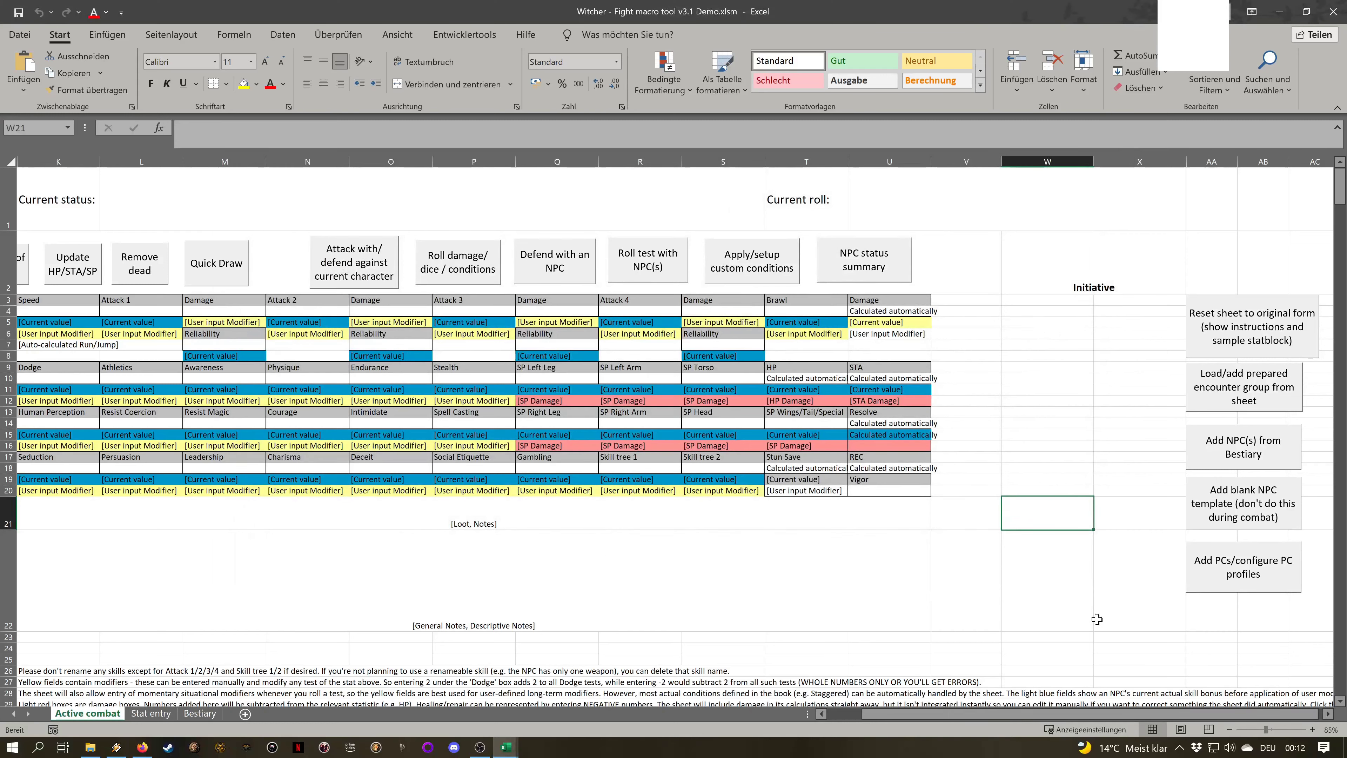
Reset the Active combat sheet to its original form, with Geralt listed under Initiative in X4
click(1289, 324)
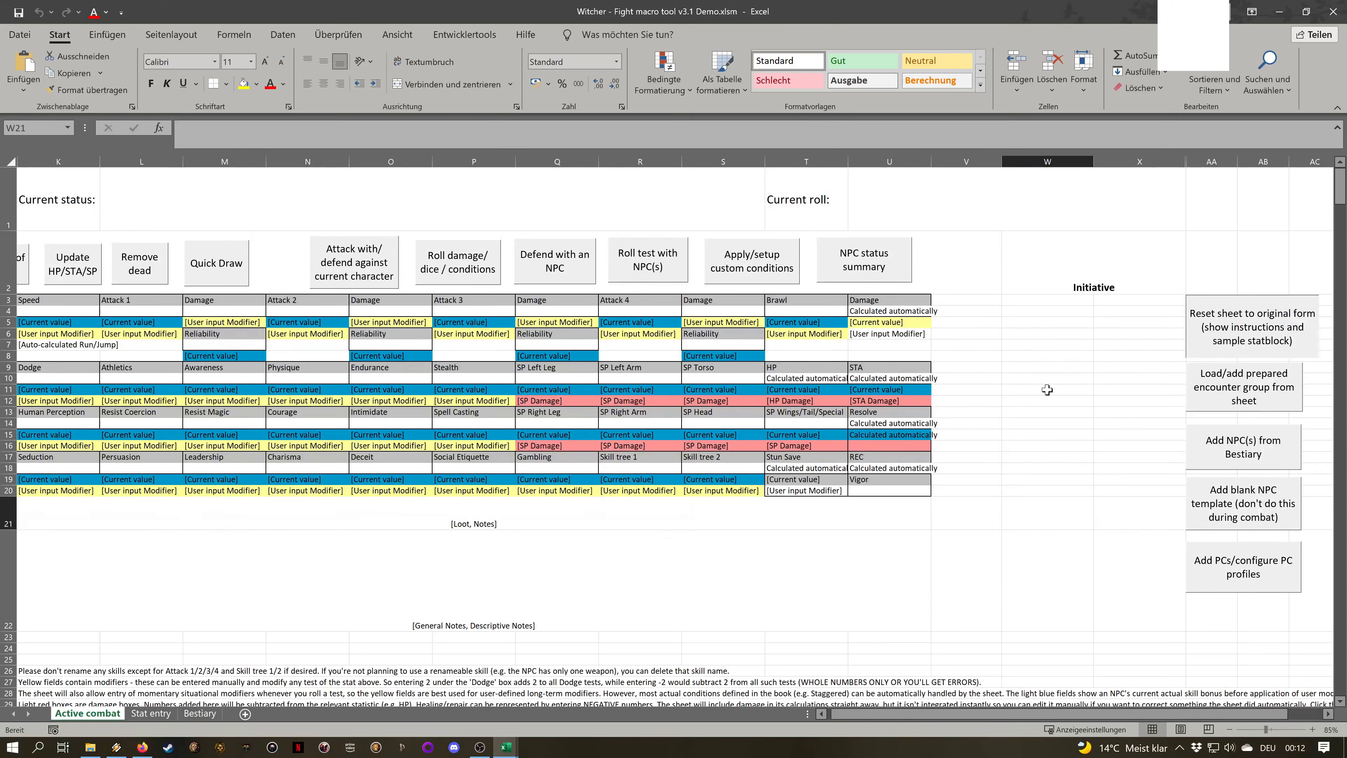
click(1128, 311)
click(1055, 308)
click(1141, 311)
click(1053, 310)
click(1156, 309)
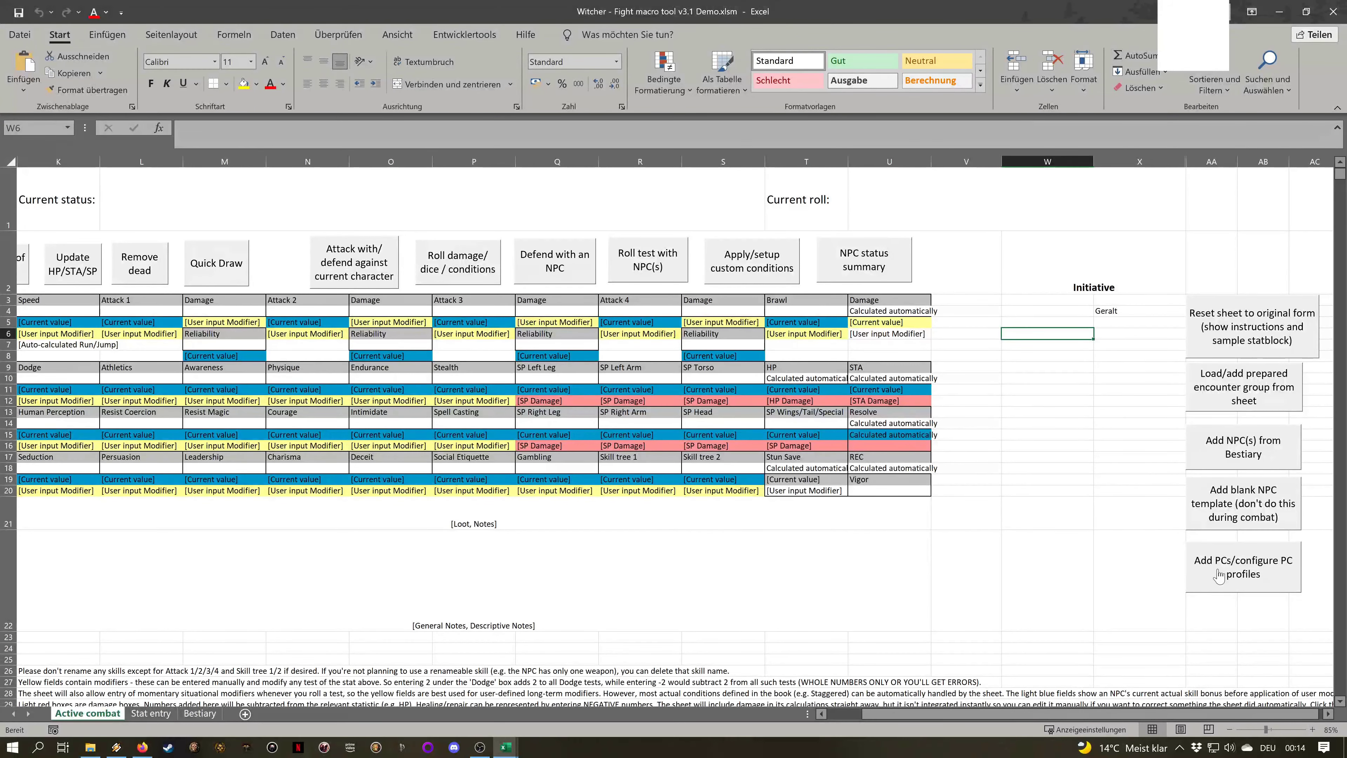
Add and save Geralt's Silver Sword attack with 1d6+4 damage, no Armor Piercing, counting as silver instead of meteoric, and 3d6 bonus silver damage
click(1218, 574)
click(745, 198)
click(745, 198)
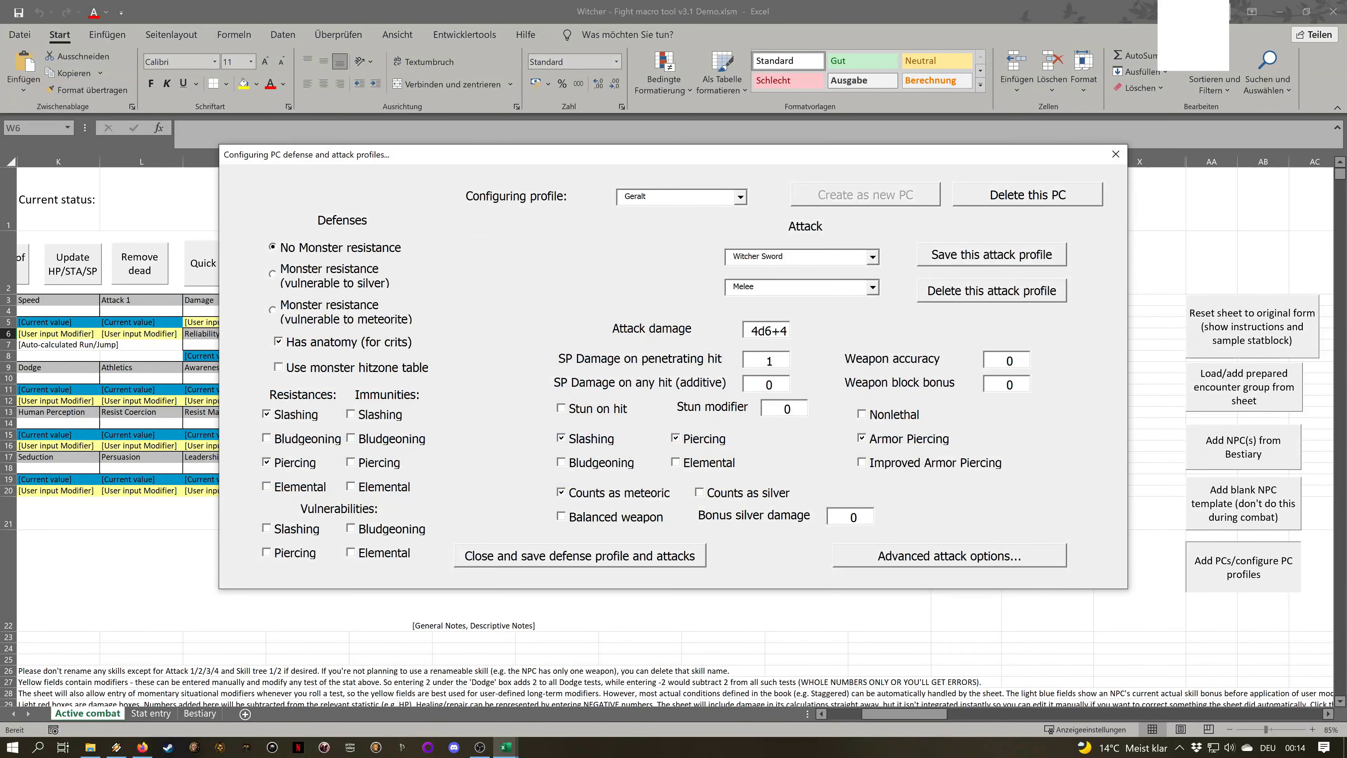
click(873, 257)
click(870, 270)
text(Sil)
text(+4)
click(760, 495)
click(830, 518)
text(3d6)
click(948, 258)
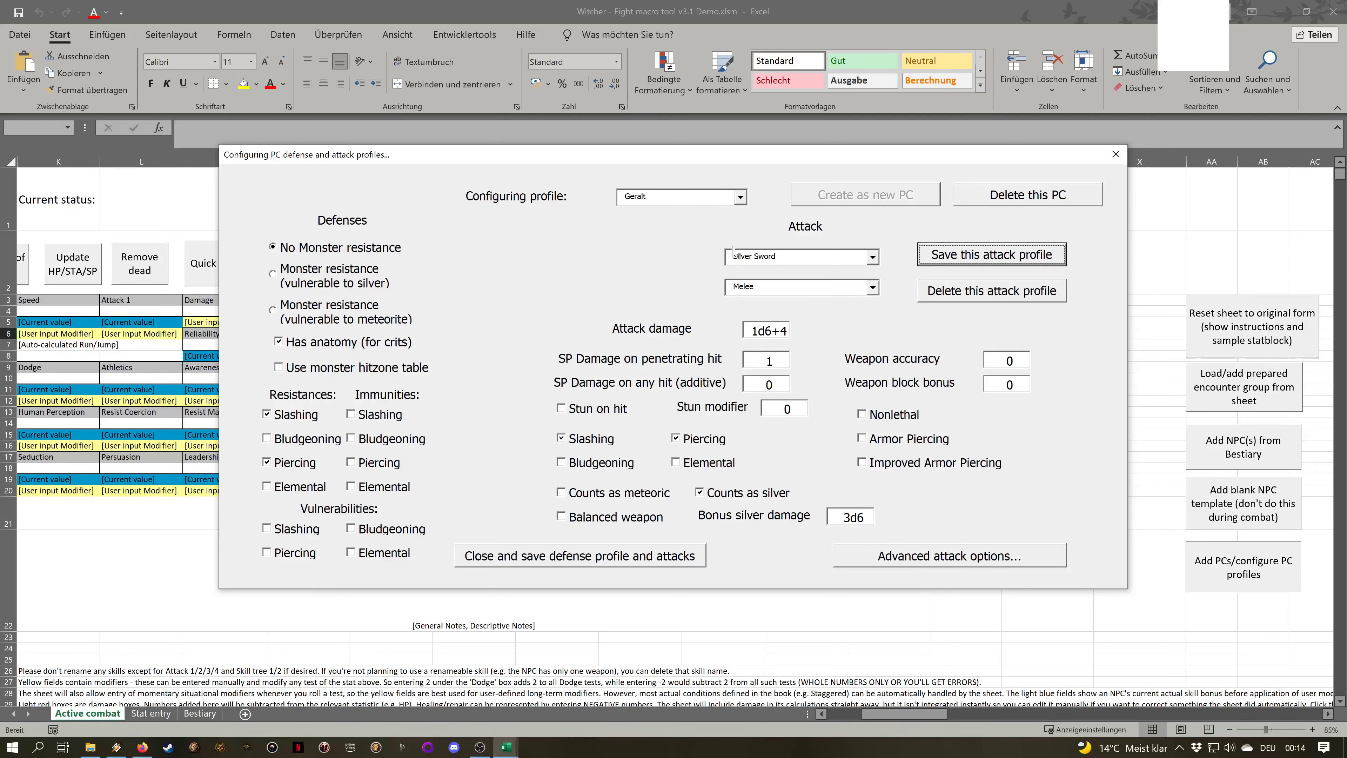
Create a second PC profile named Yennefer
click(738, 199)
text(Yennefer)
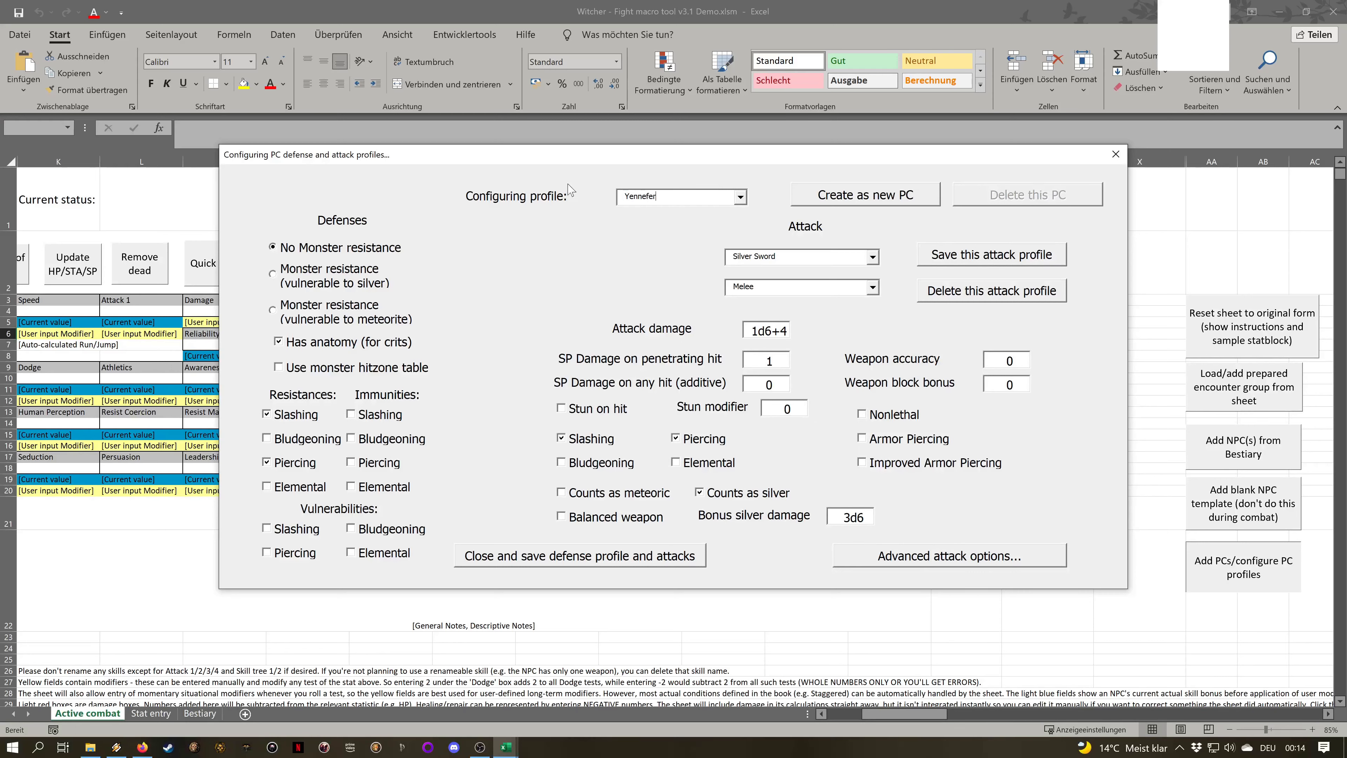
click(842, 207)
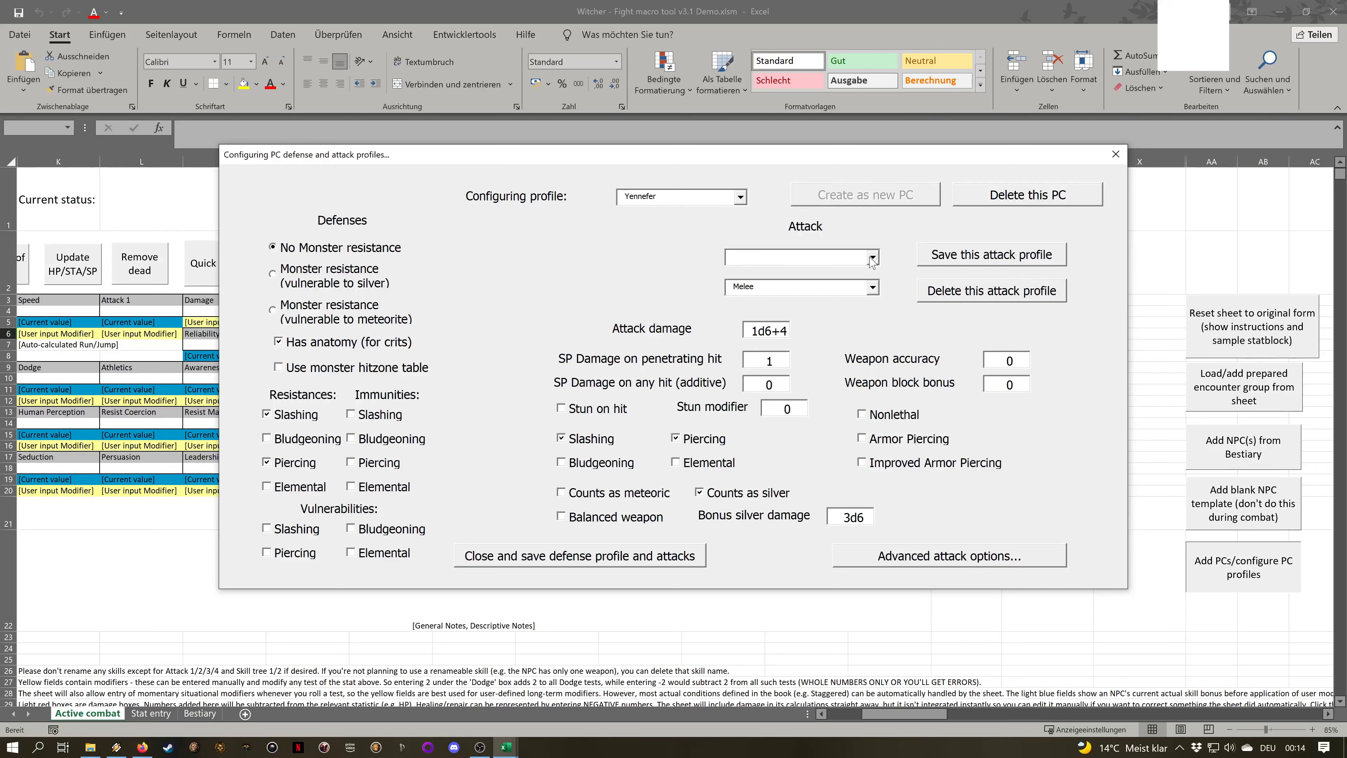
Define Yennefer's Fireball as a Ranged (thrown) attack dealing Elemental instead of Slashing and Piercing damage
text(Fireball)
click(599, 440)
click(695, 439)
click(704, 463)
click(872, 287)
click(867, 318)
click(782, 331)
Give Fireball a fixed maximum range of 12 and disallow Parry, Parry Arrows and Superior Parry against it
click(968, 561)
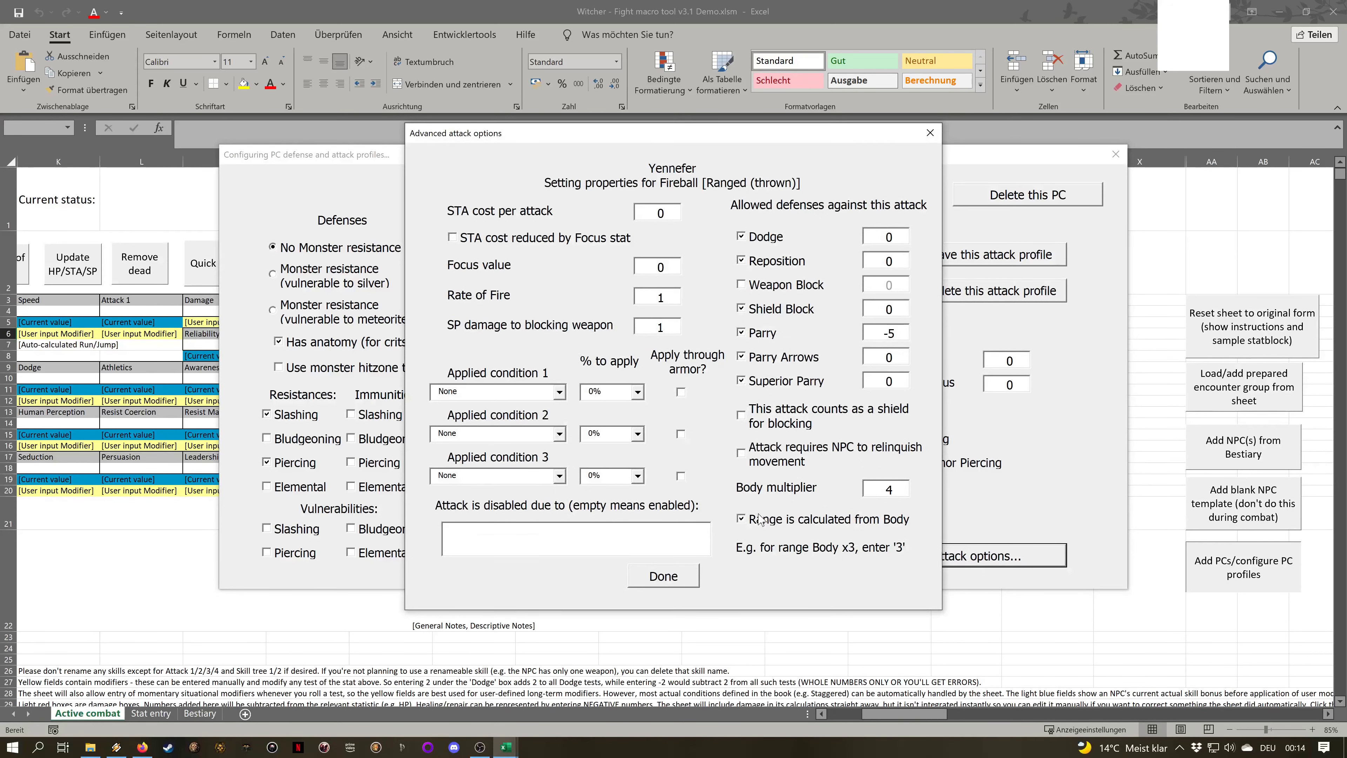
click(804, 524)
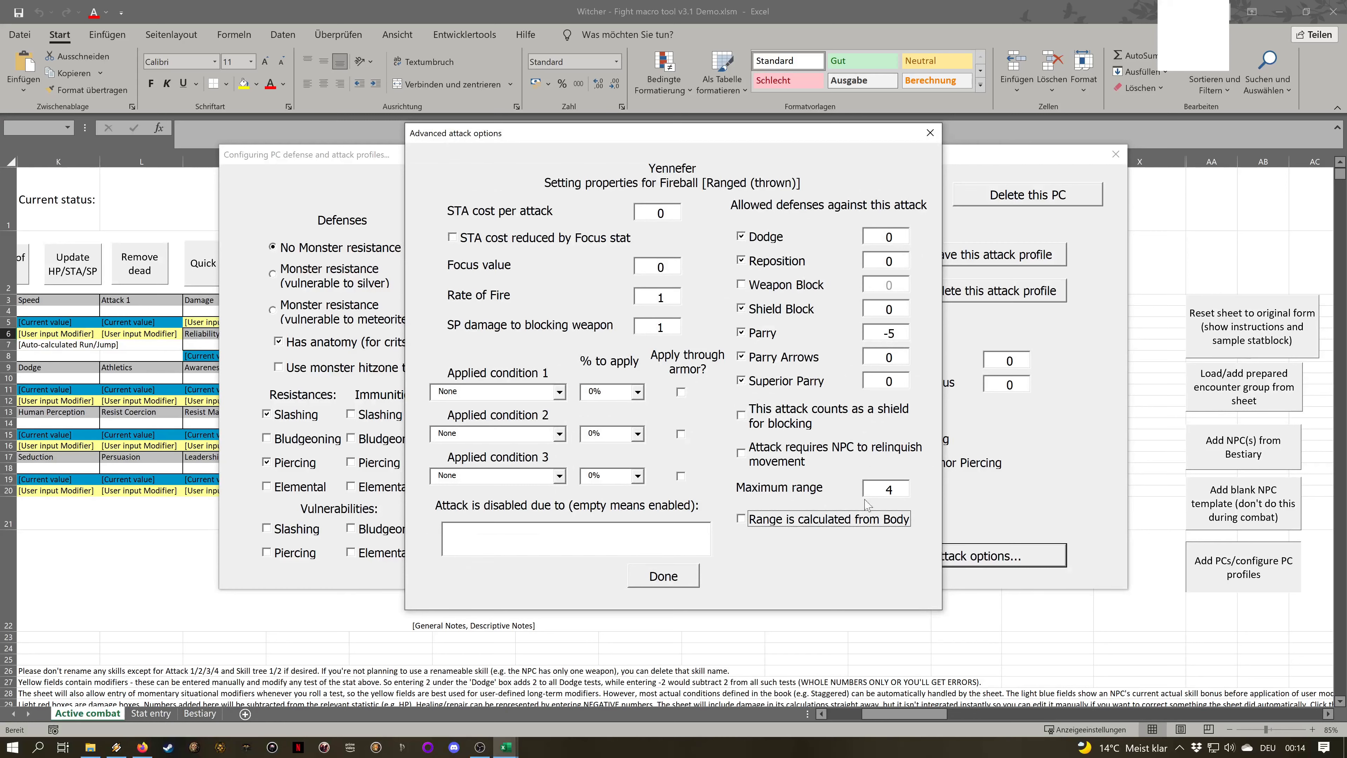
key(shift+Tab)
text(12)
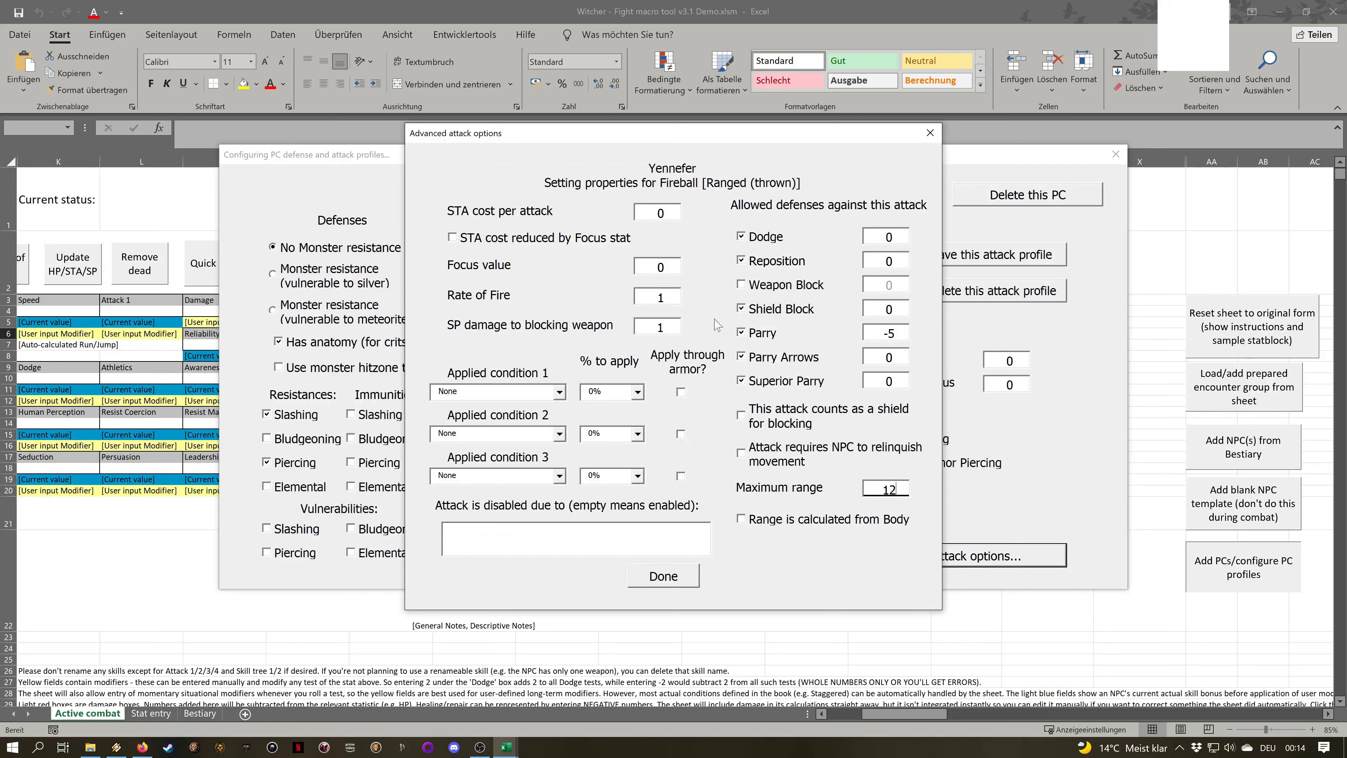
click(764, 333)
click(779, 360)
click(767, 384)
Set Fireball's first applied condition to Fire with a 50% chance, applying through armor
double_click(466, 391)
text(Fire)
click(637, 392)
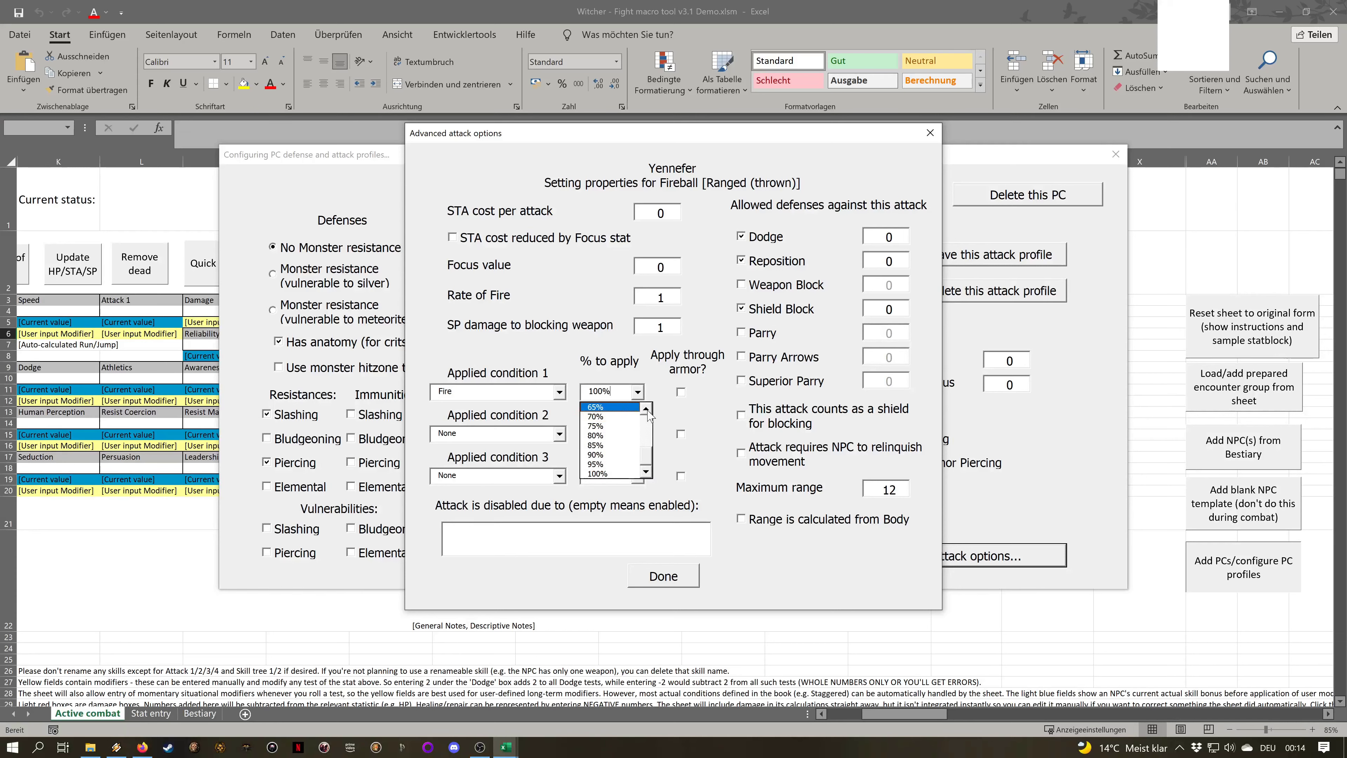
click(647, 410)
click(646, 410)
click(647, 410)
click(627, 410)
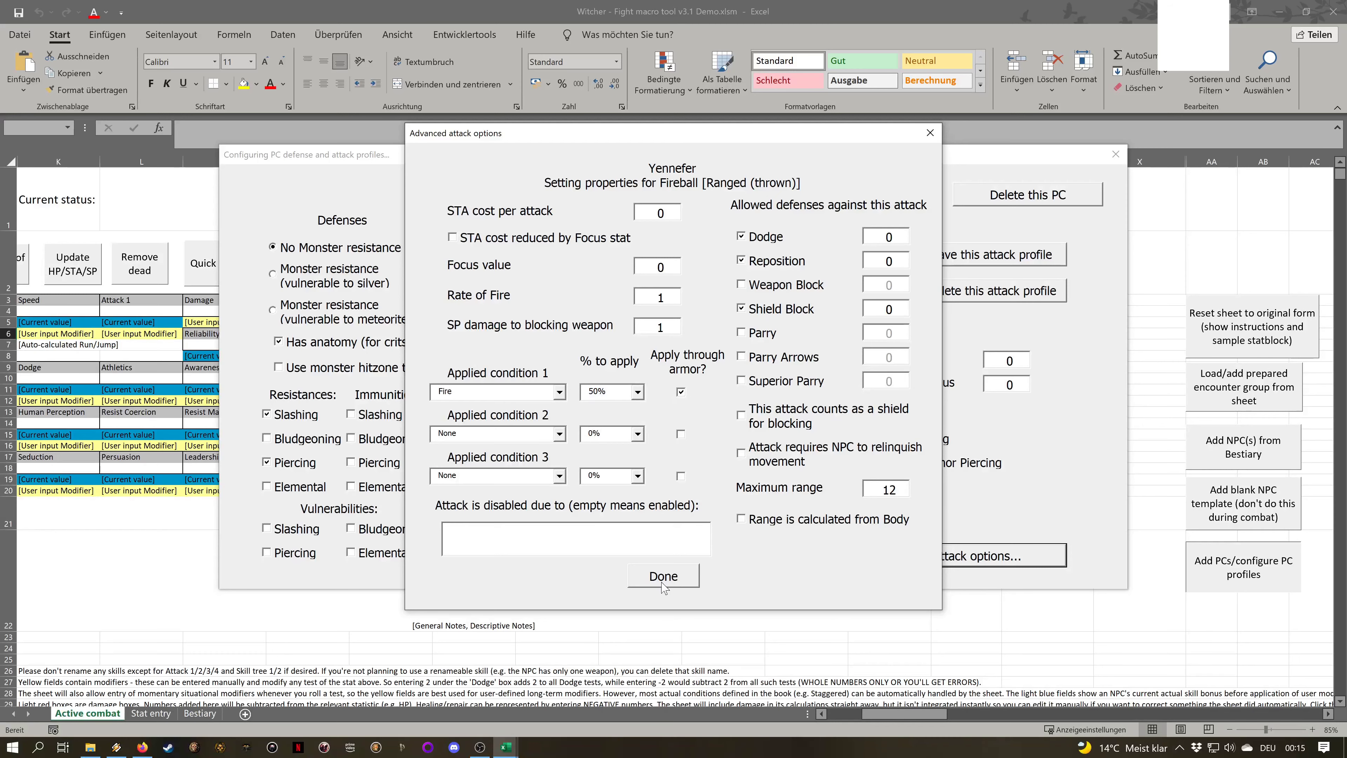
Clear Yennefer's Slashing and Piercing resistances, and save the Fireball attack profile along with the defense profile
click(663, 580)
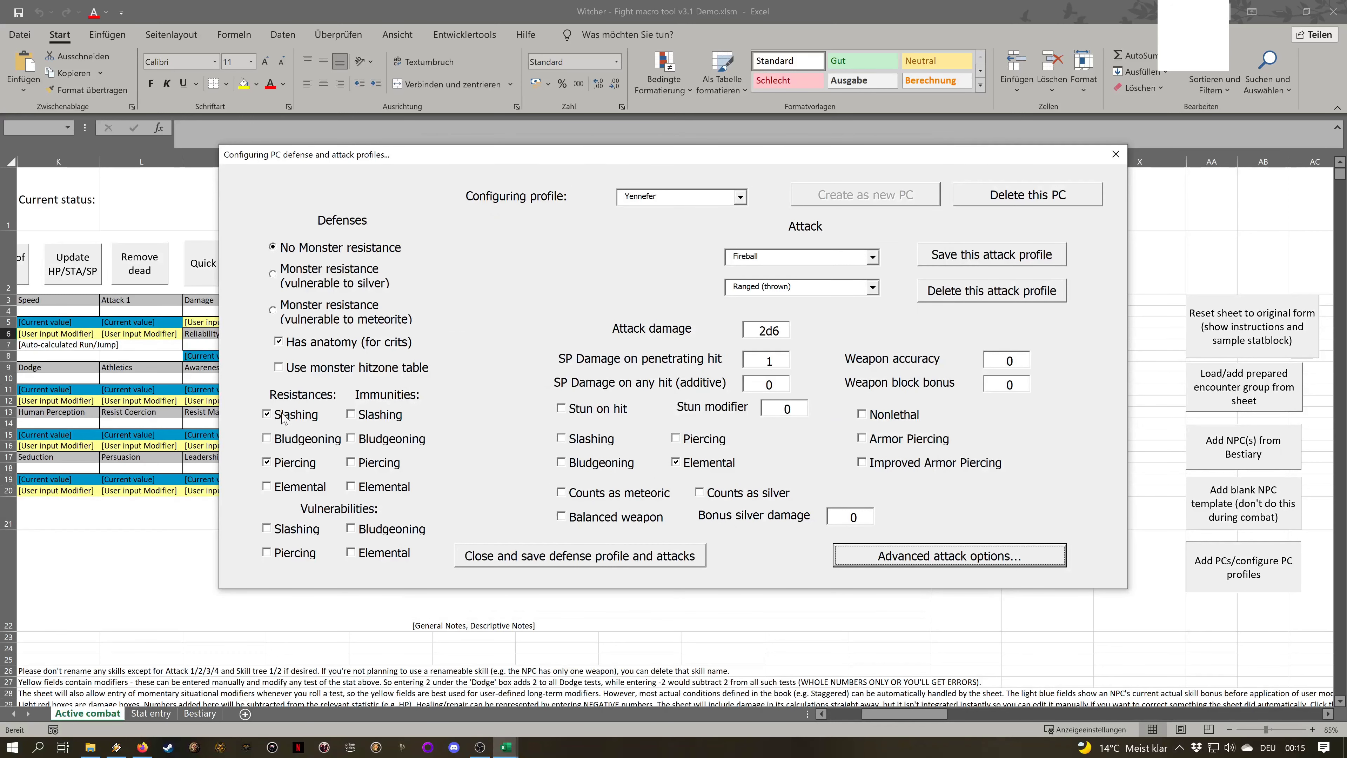
click(286, 425)
click(291, 467)
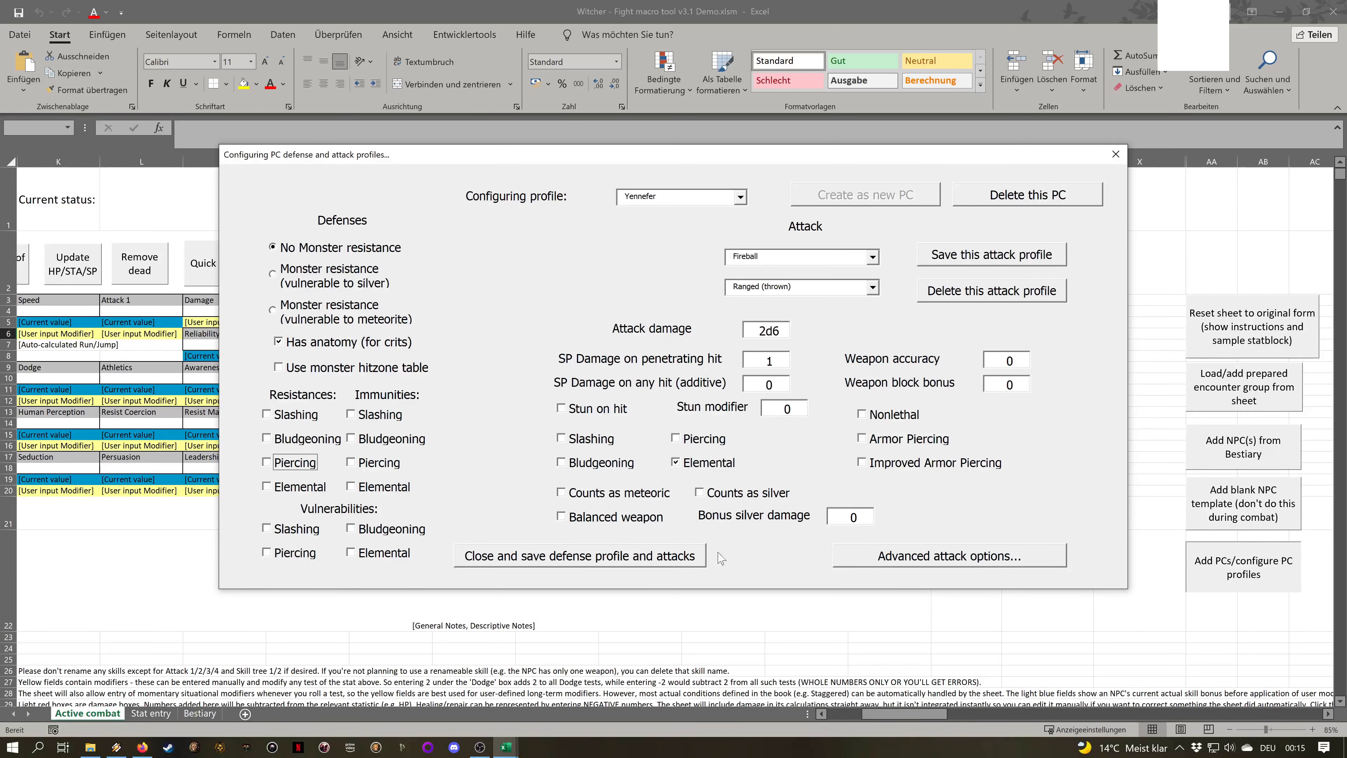
click(987, 256)
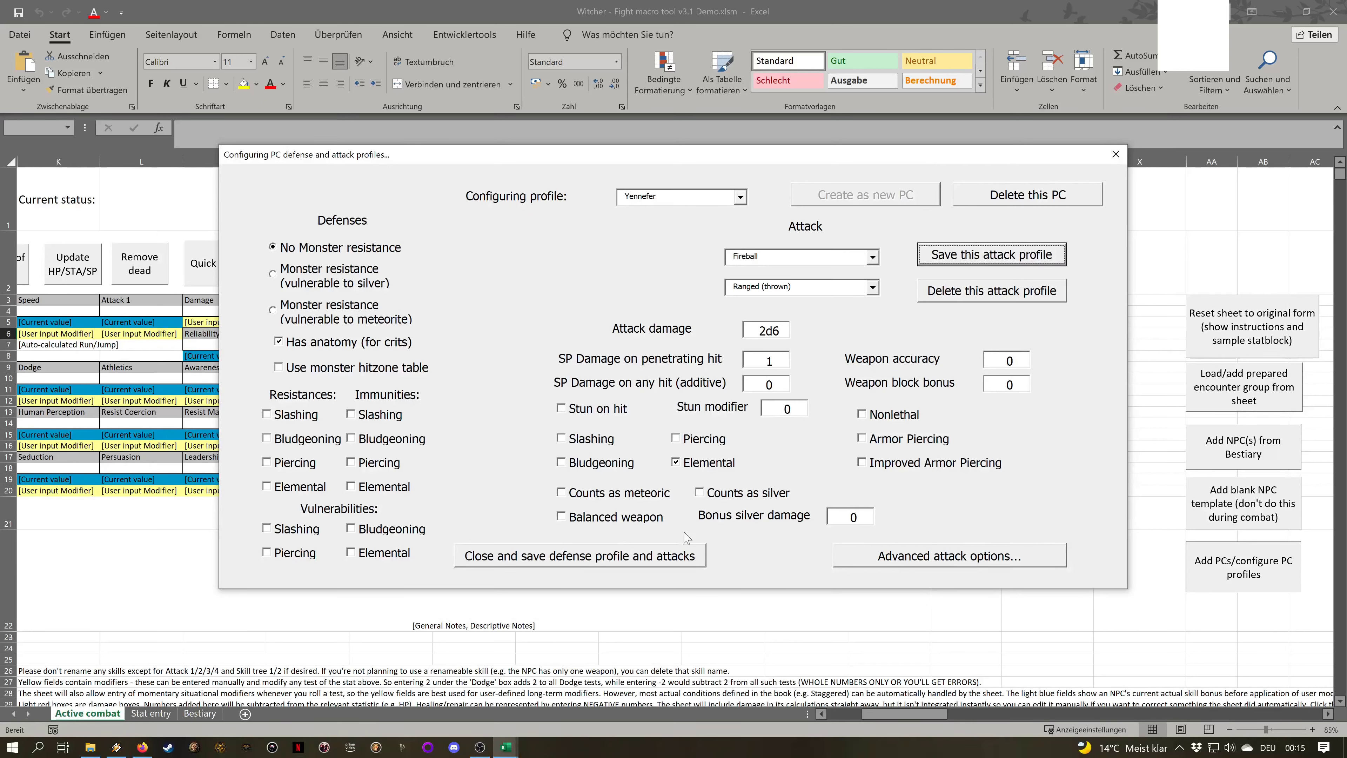
click(652, 557)
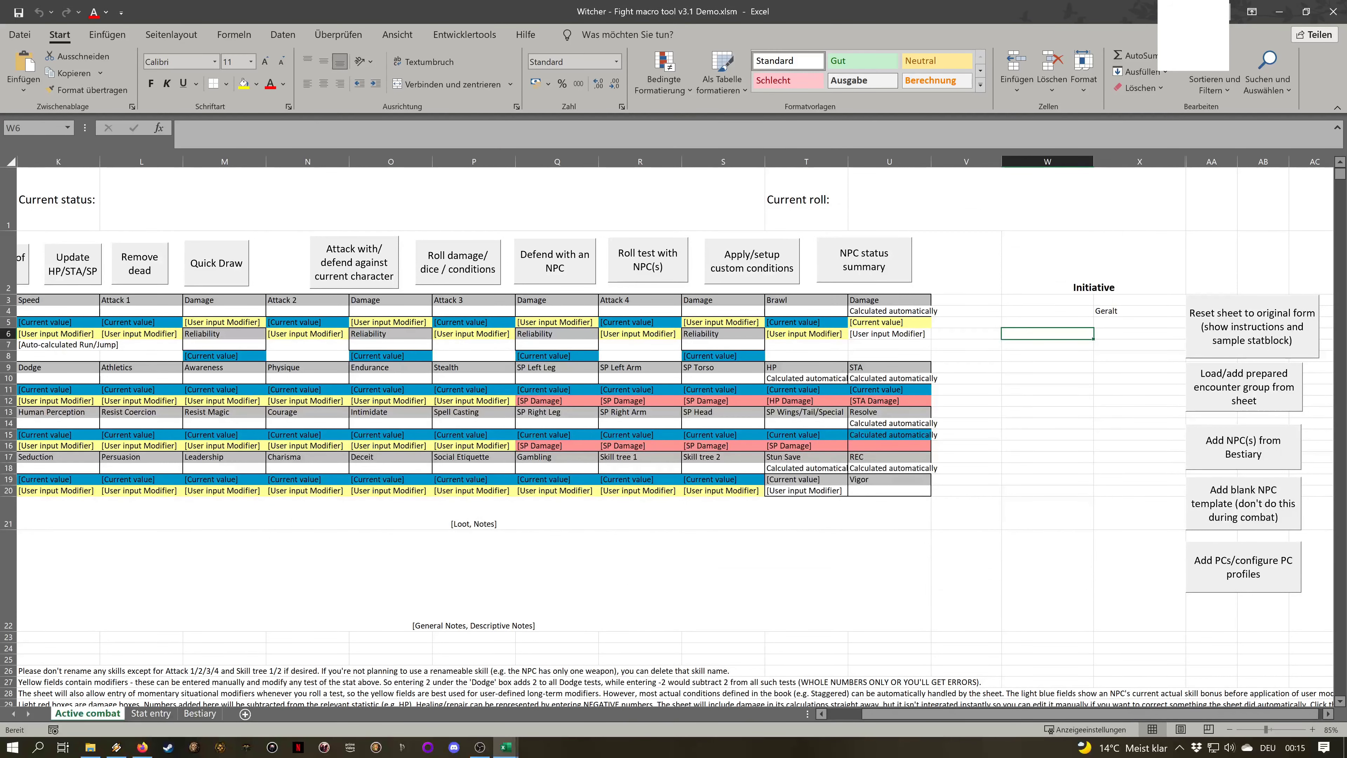
click(1252, 318)
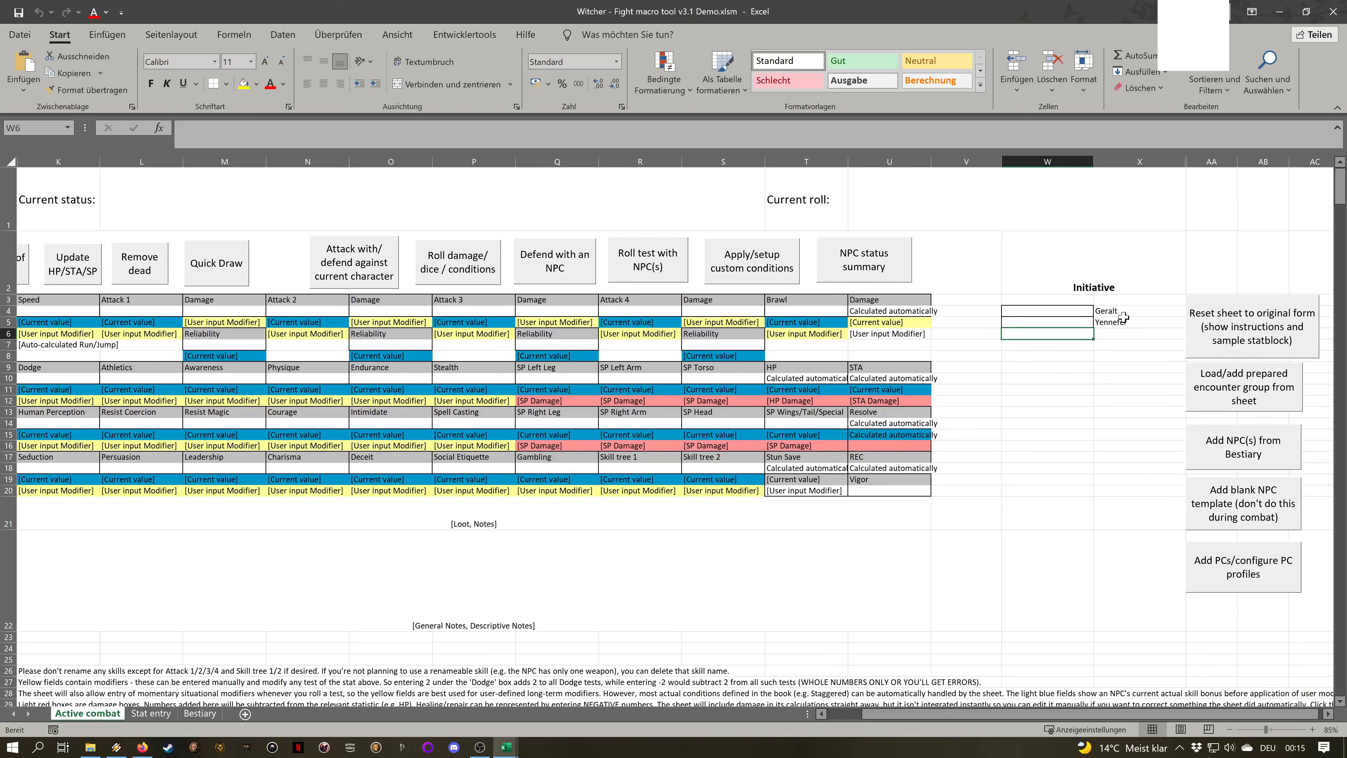
drag(1125, 314, 1048, 322)
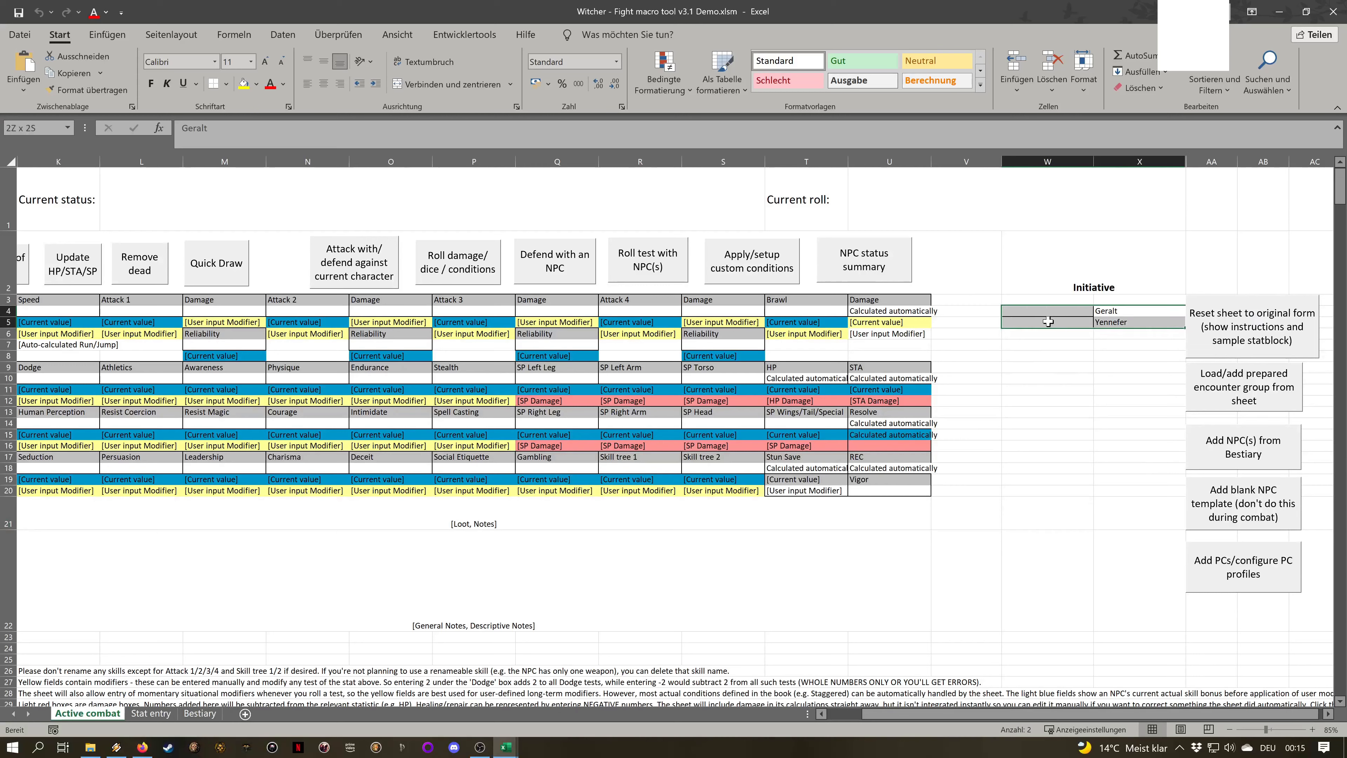
click(1019, 436)
text(+)
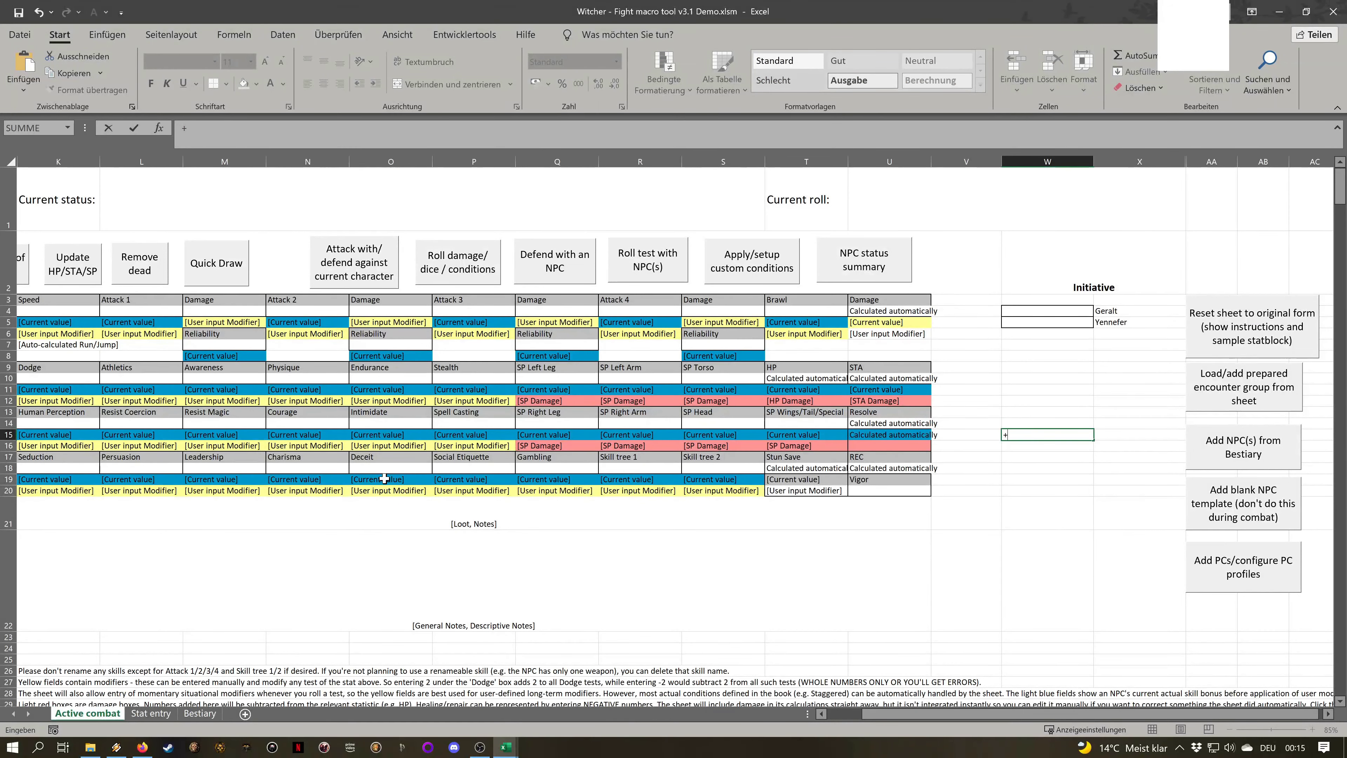
key(Escape)
click(1122, 489)
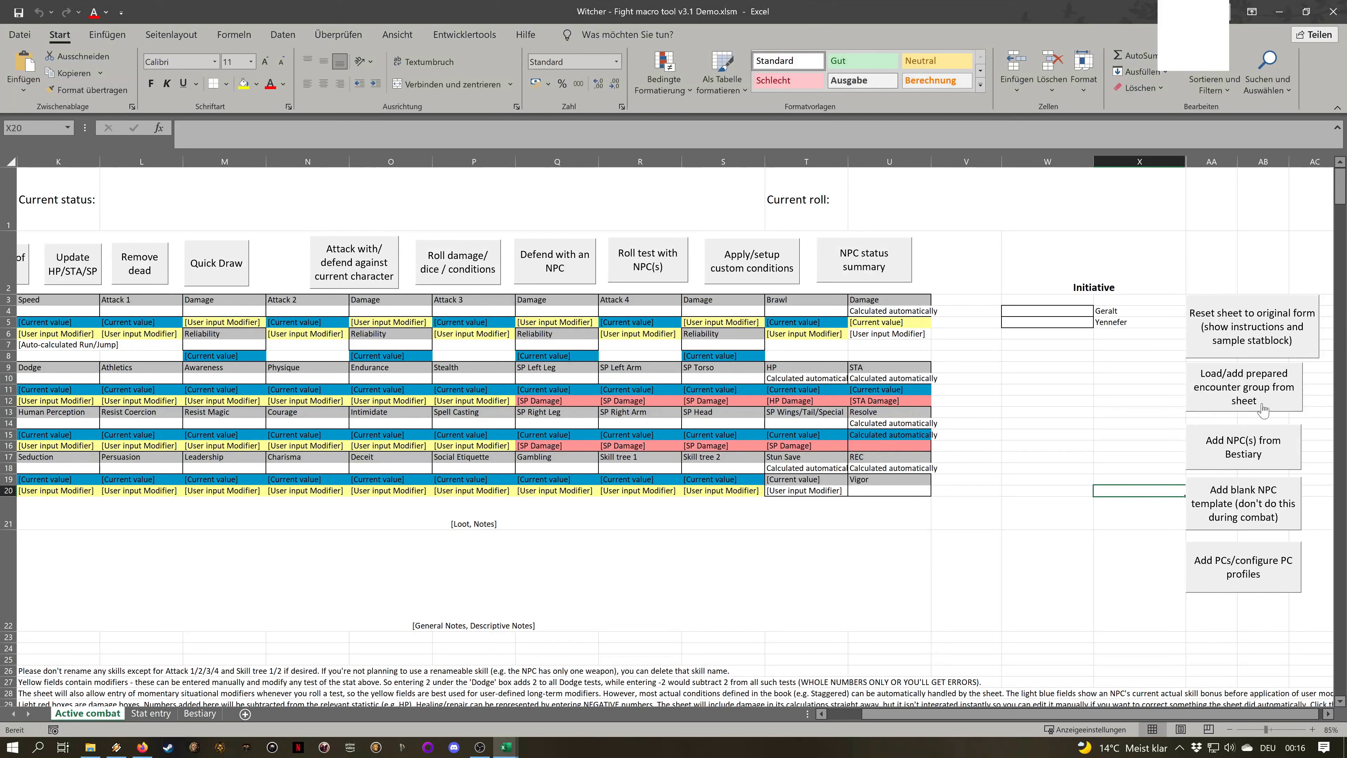
Start importing four Mutated Ogres from the Bestiary into the active combat
click(1228, 463)
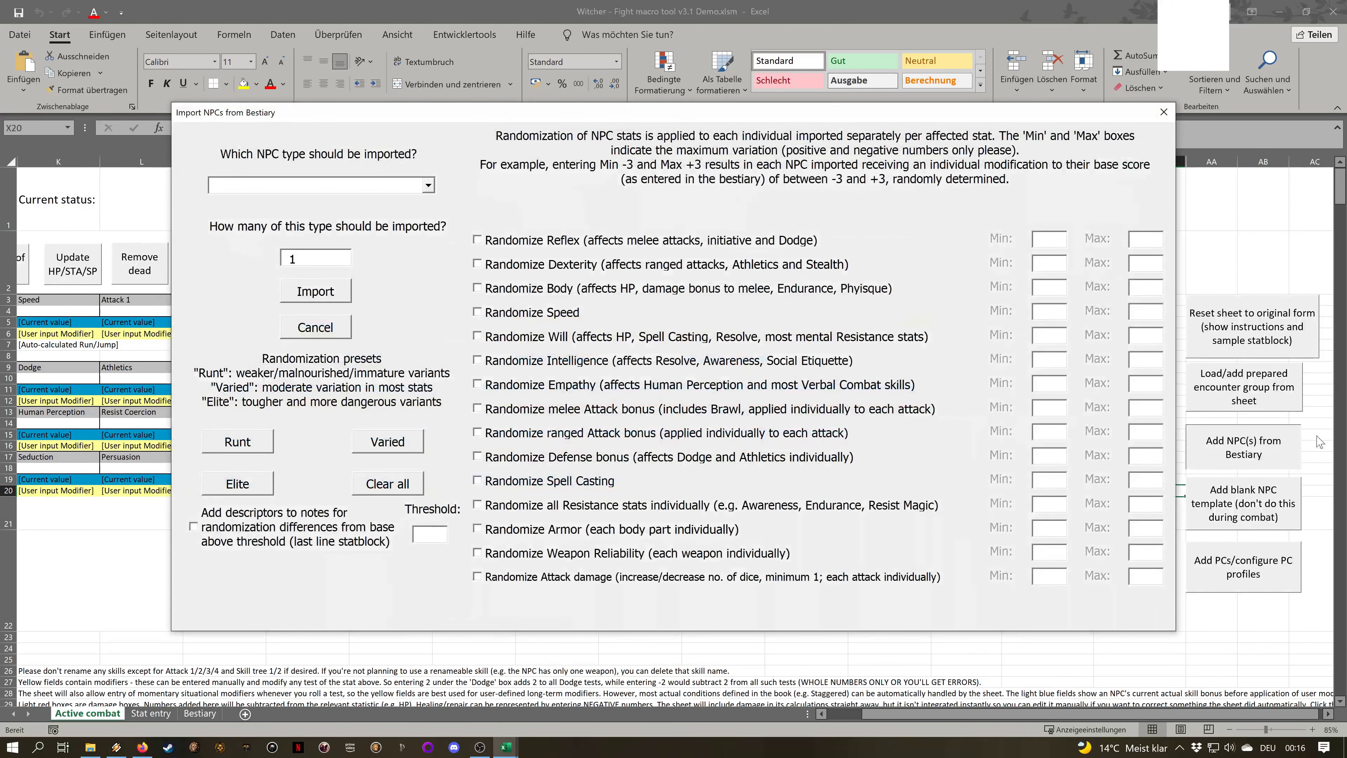
click(428, 184)
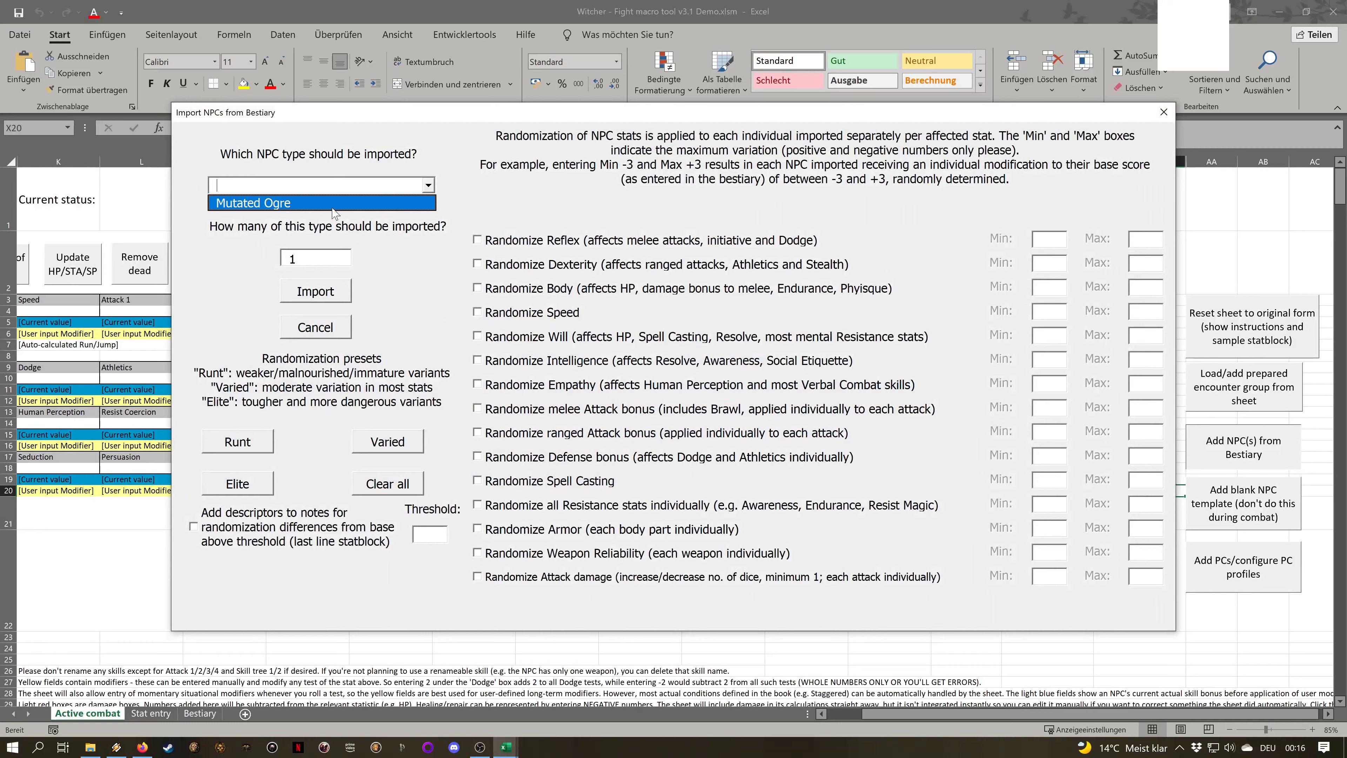
click(334, 210)
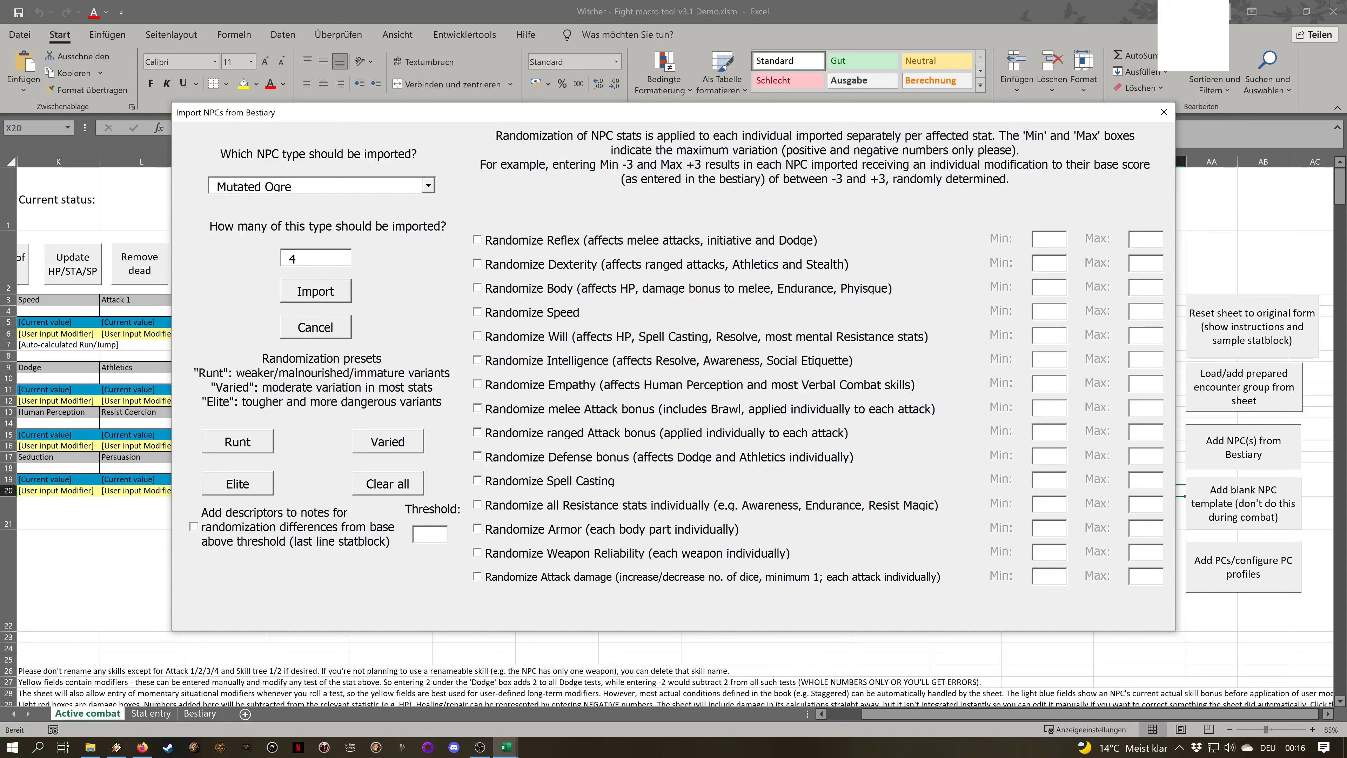
double_click(293, 258)
Randomize Intelligence between -2 and 2, and add descriptors to the notes for differences above a threshold of 2
click(602, 367)
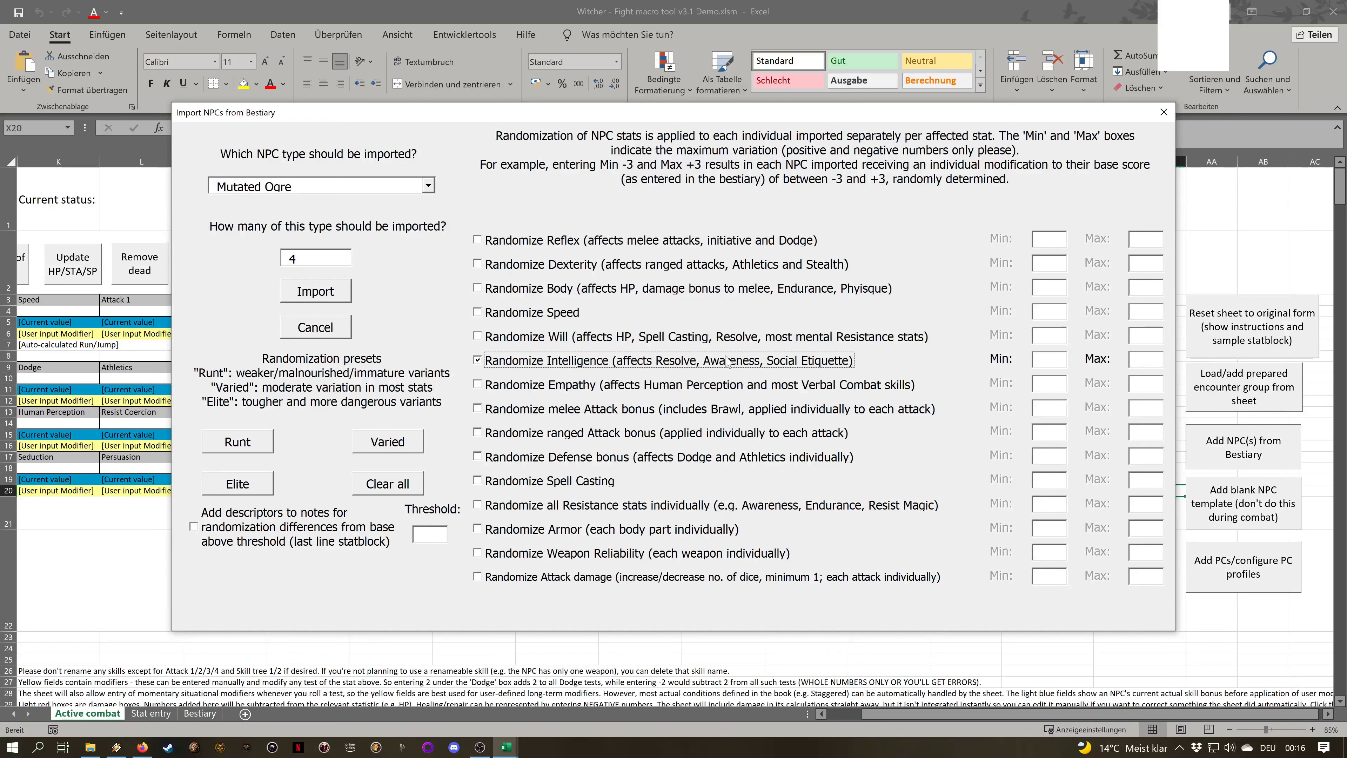
click(1060, 361)
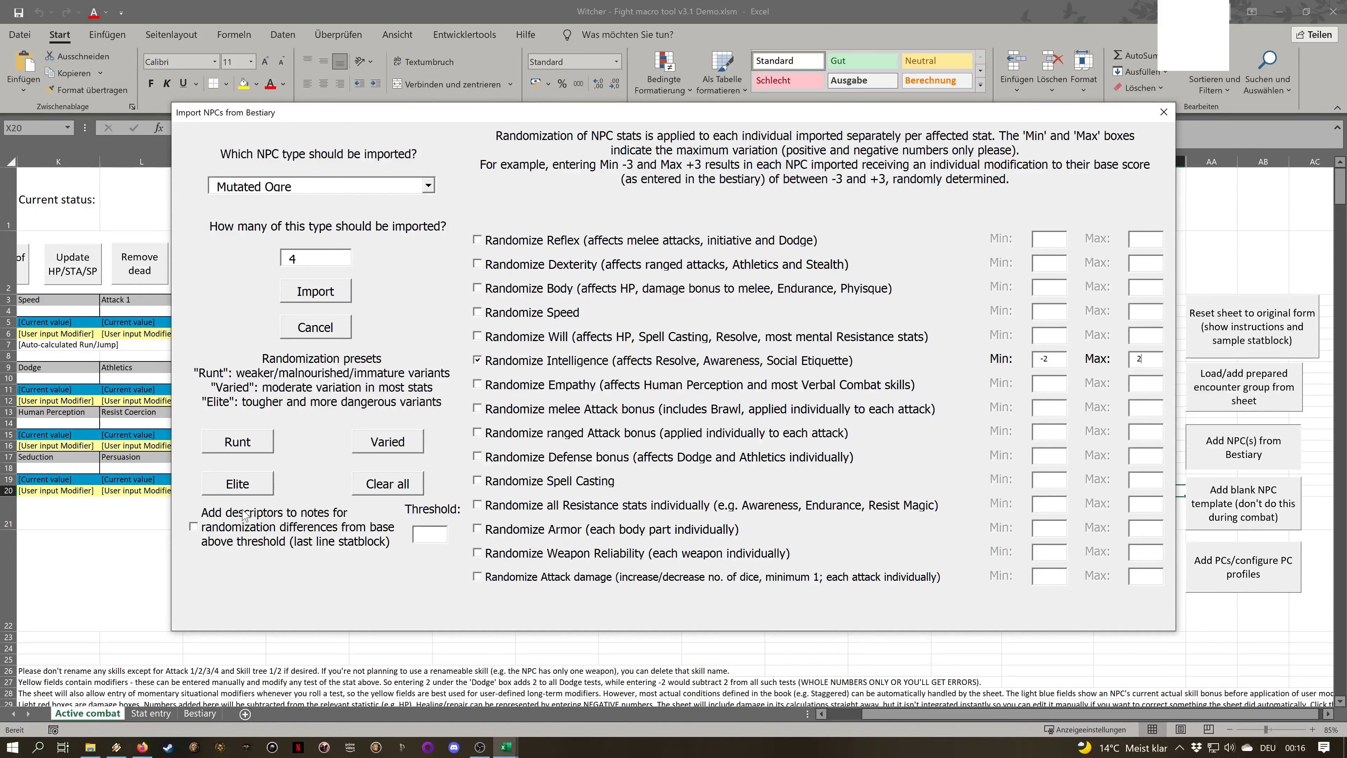
click(242, 525)
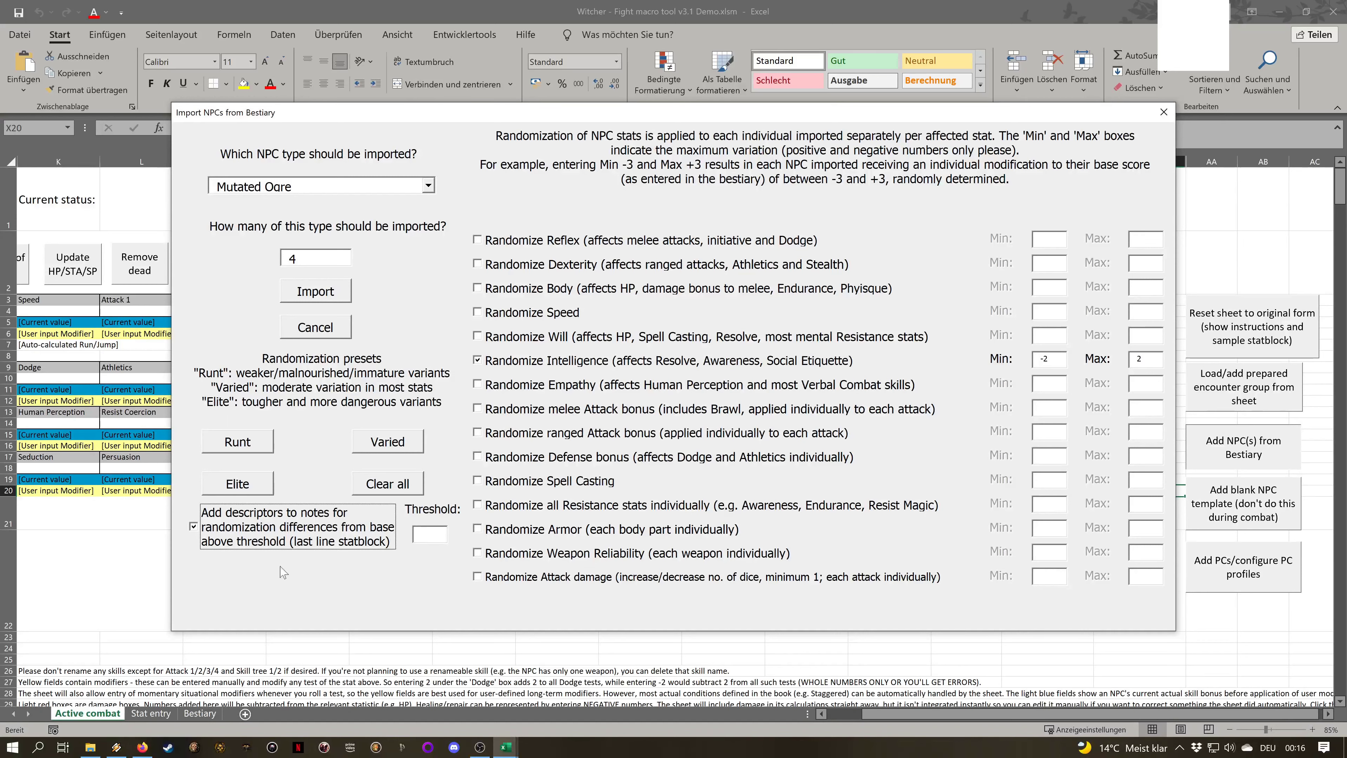
click(422, 533)
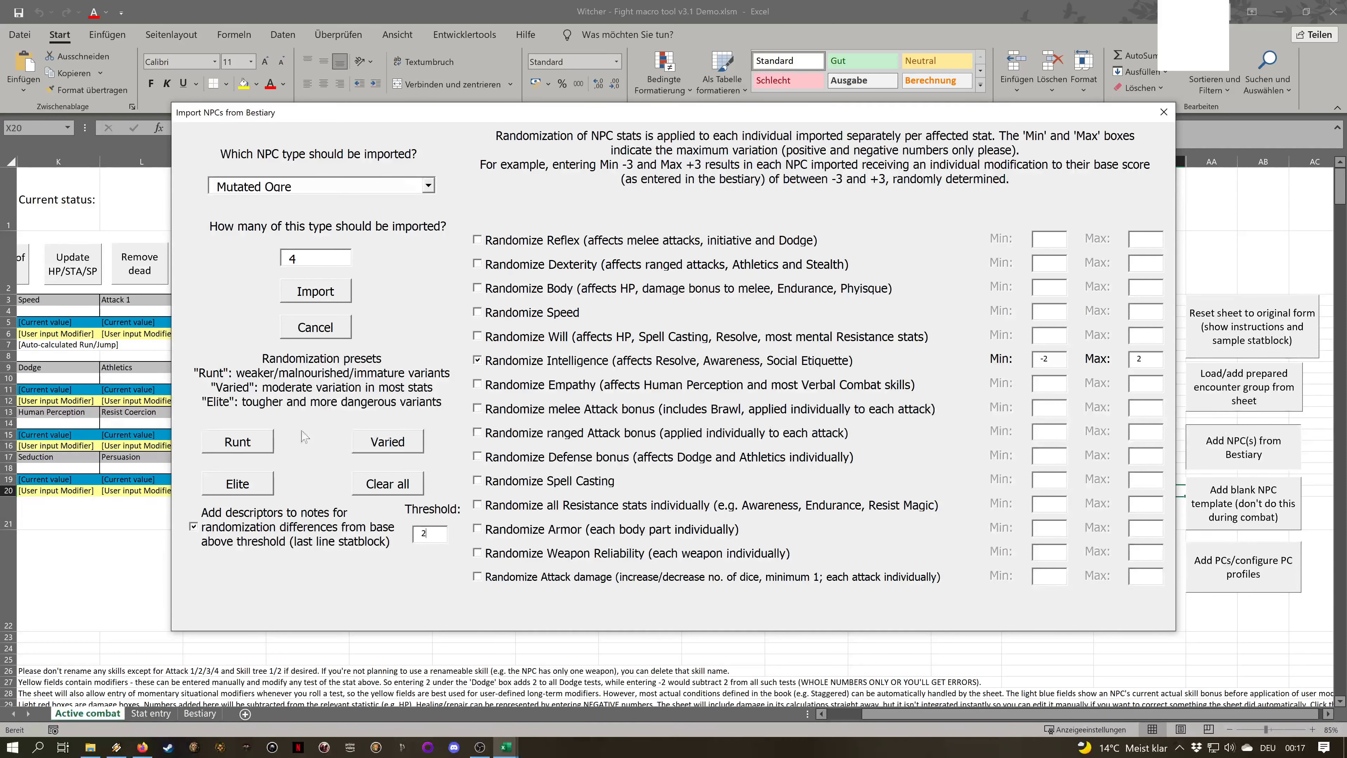
Try out the Runt, Varied and Elite randomization presets for the ogre import
click(246, 448)
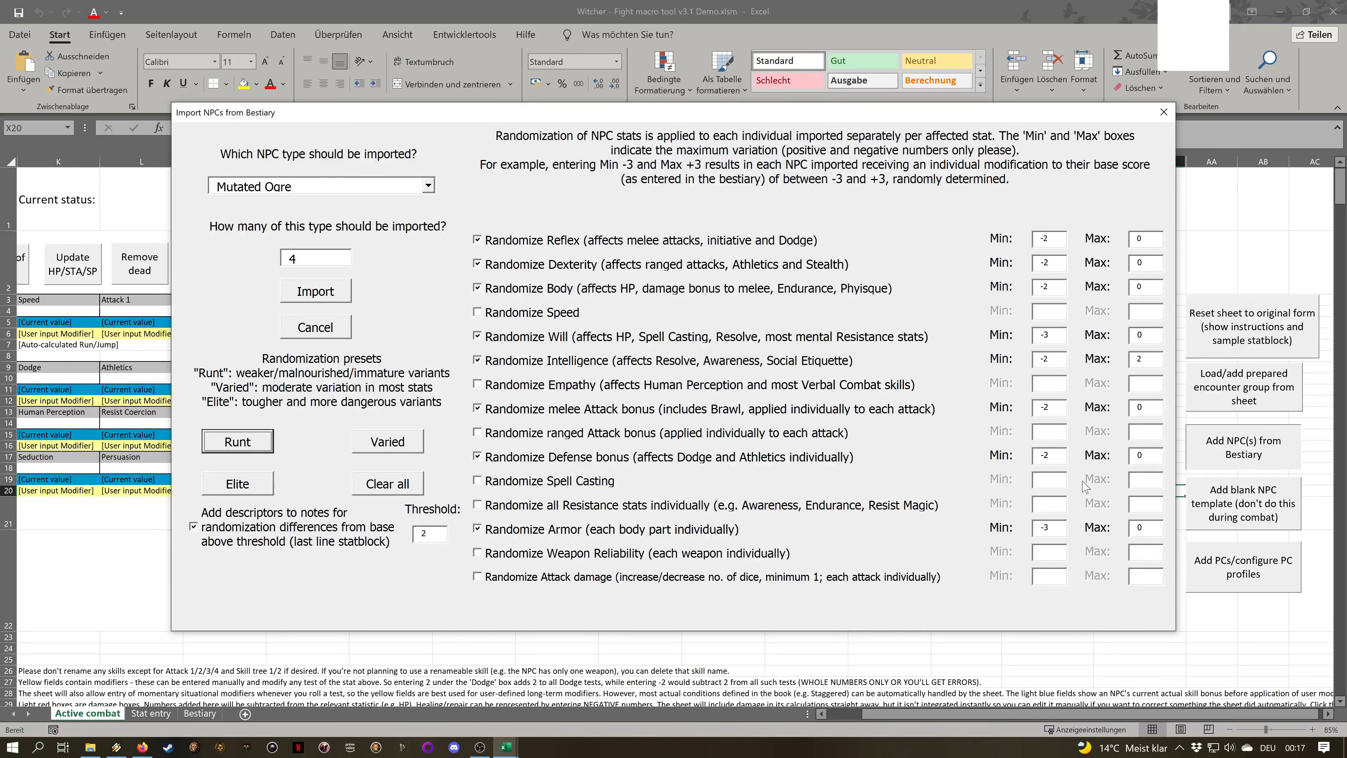
click(383, 436)
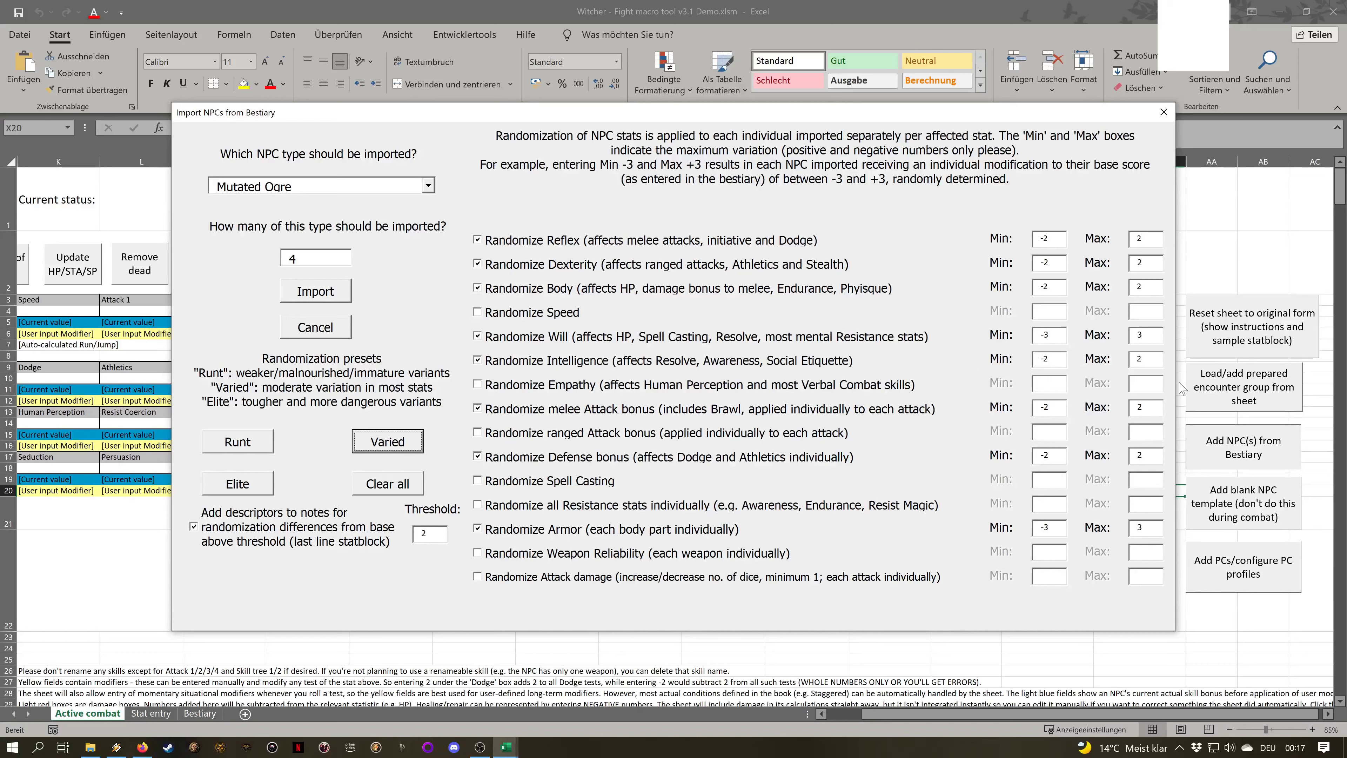
click(265, 483)
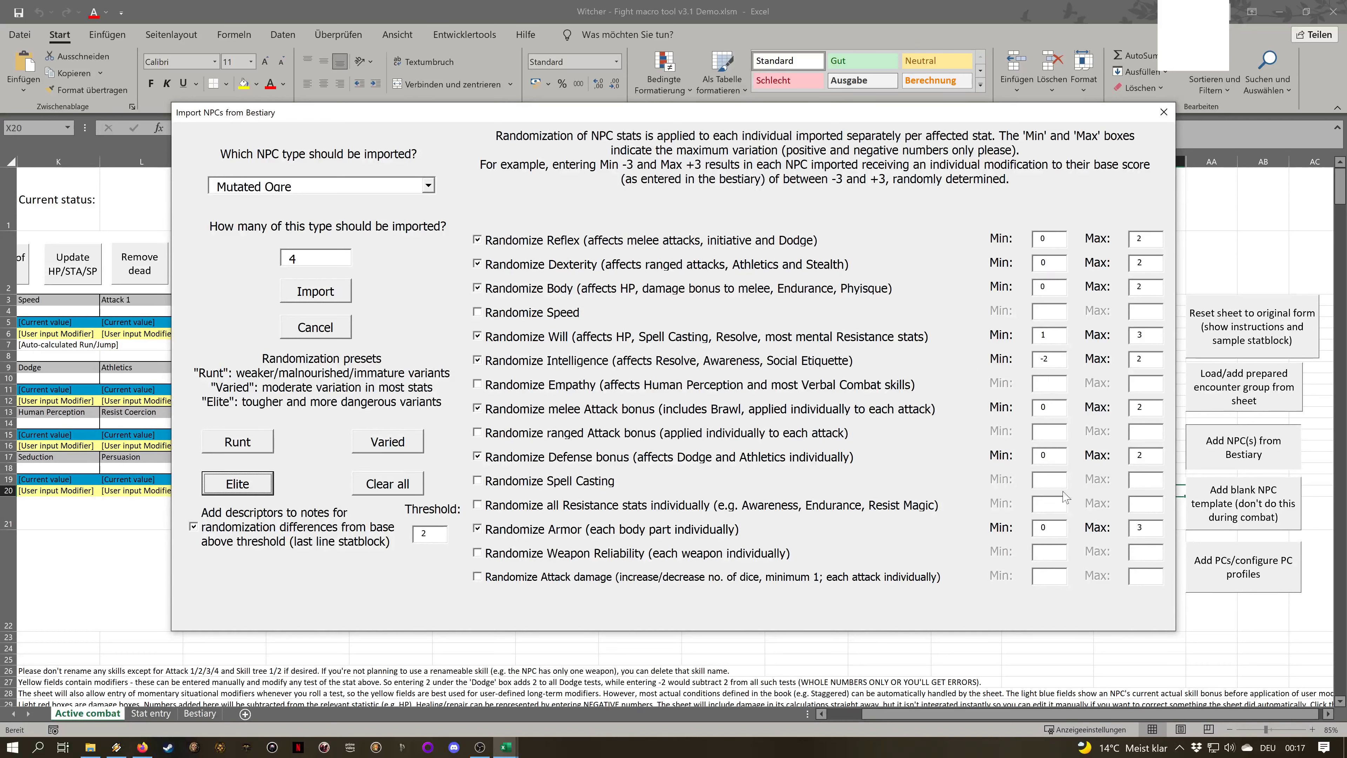
Turn off Intelligence randomization, apply the Varied preset and import the four ogres
click(486, 366)
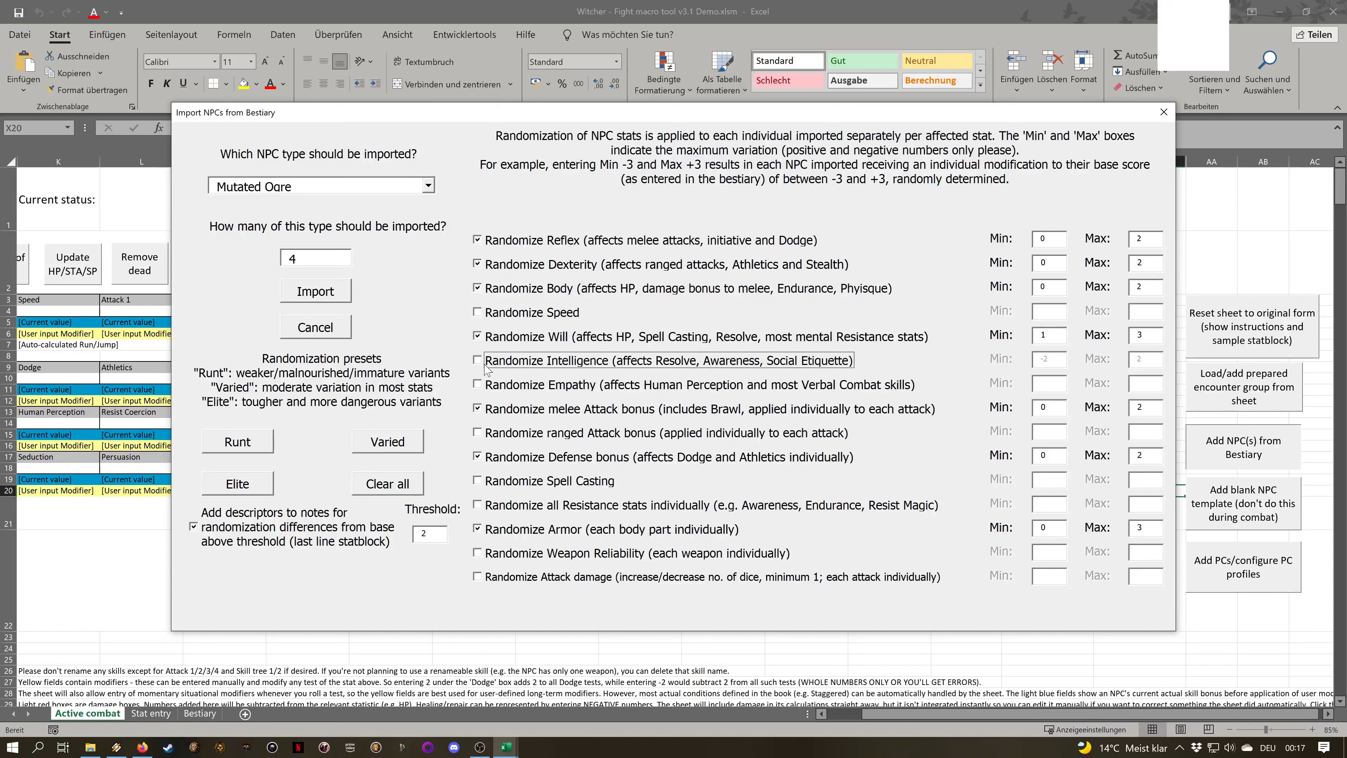
click(245, 486)
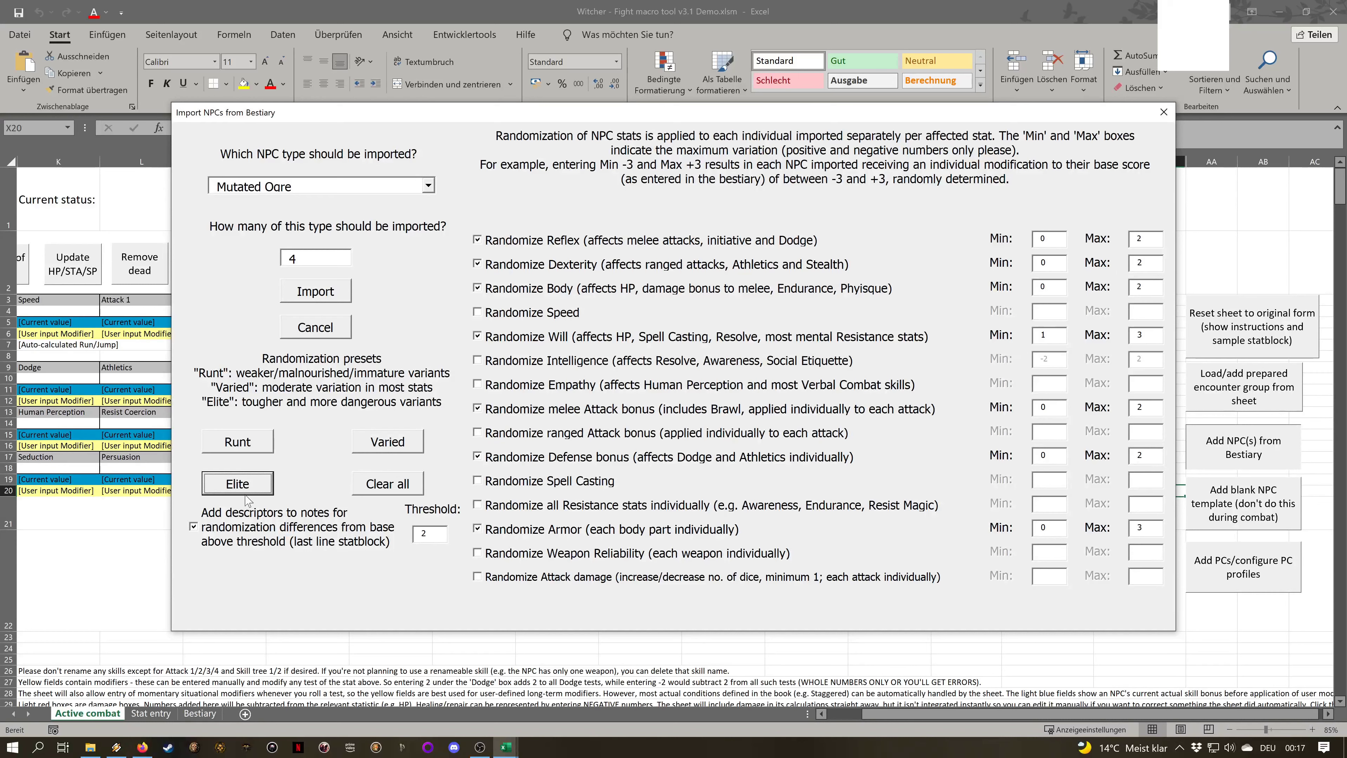
click(387, 441)
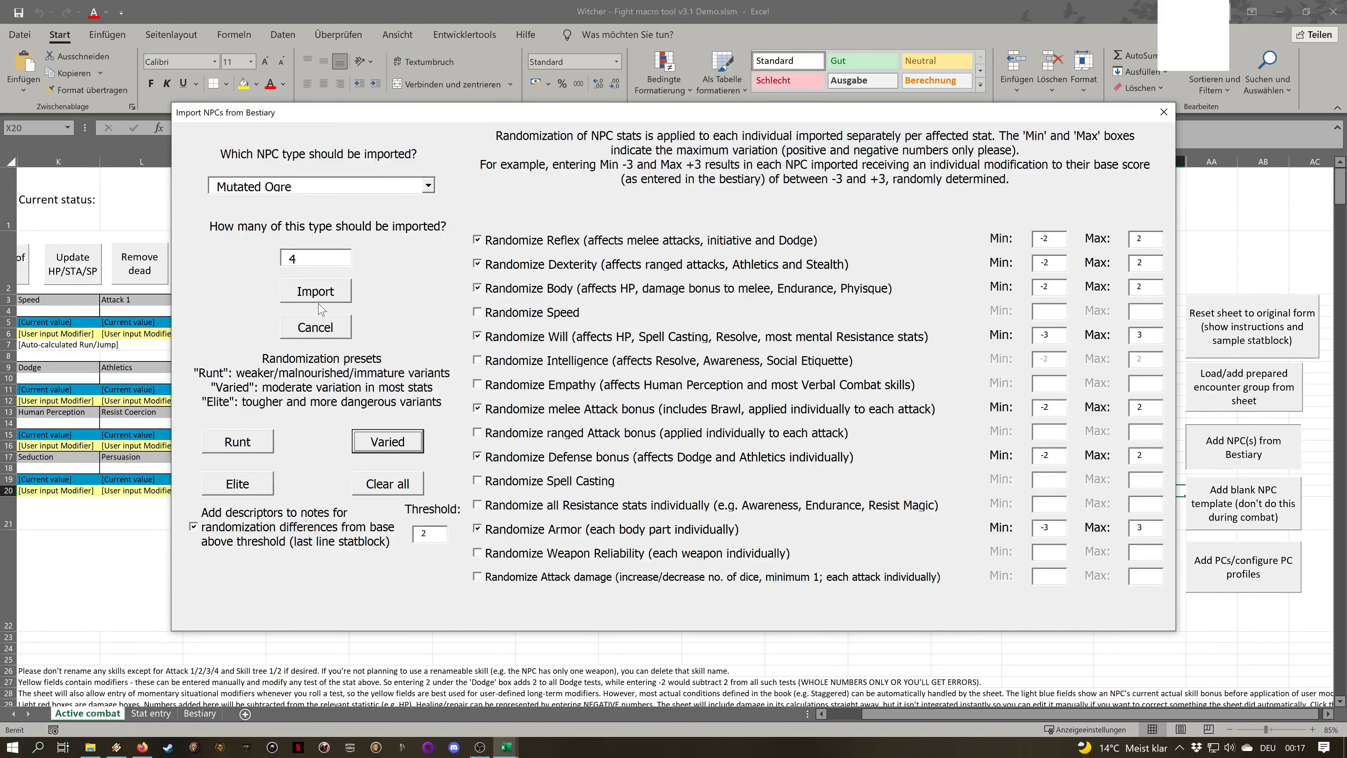
click(324, 291)
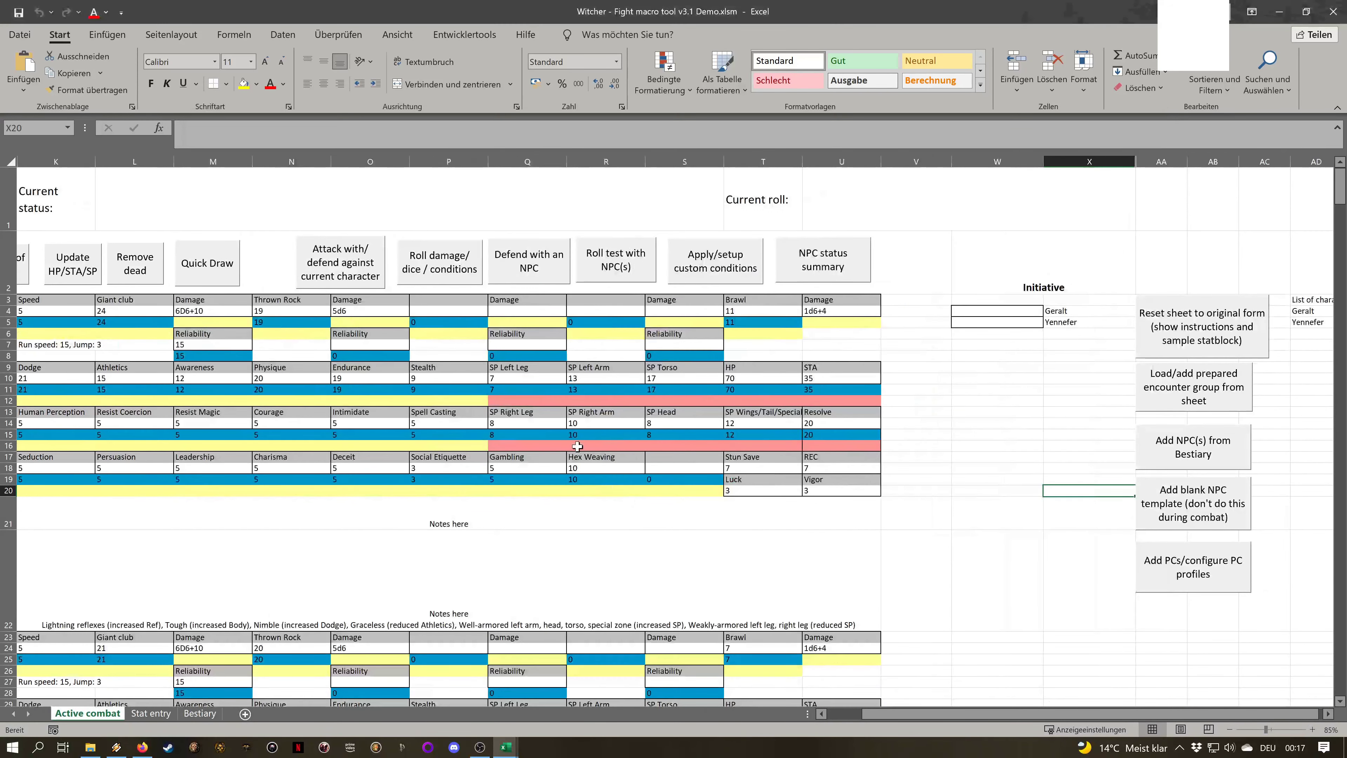
Examine the imported ogres' statblocks in the active combat and the descriptor notes of Mutated Ogre 1
click(531, 422)
key(Home)
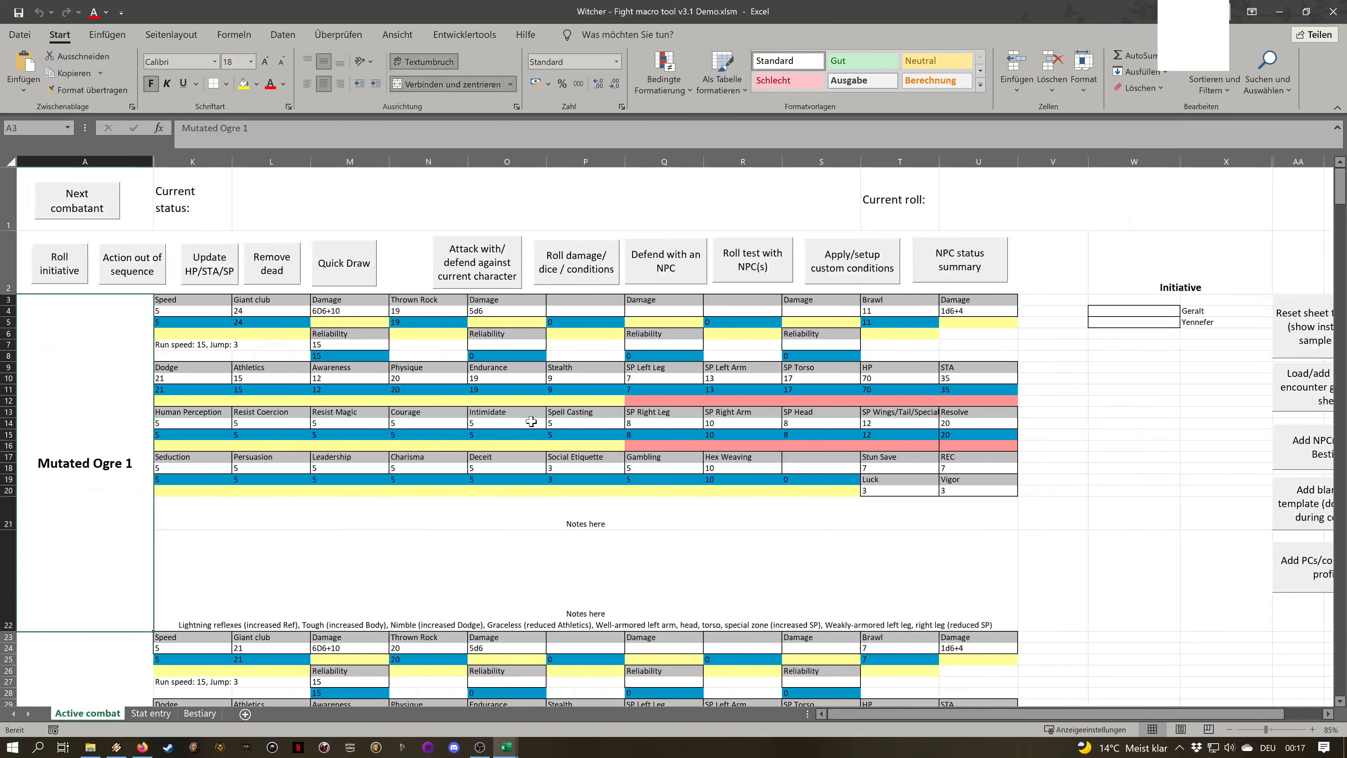
scroll(467, 440, down, 2)
key(Down)
scroll(477, 466, down, 1)
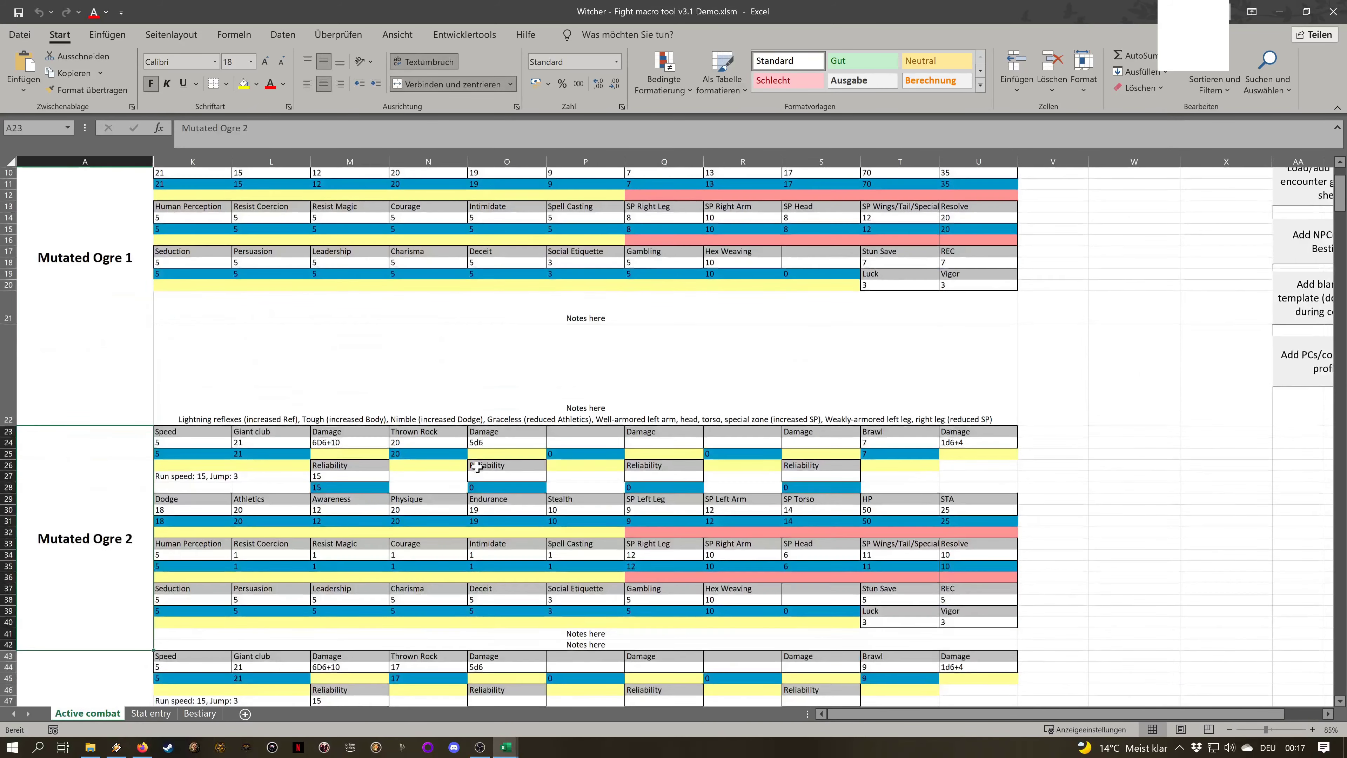
scroll(477, 466, down, 1)
click(524, 347)
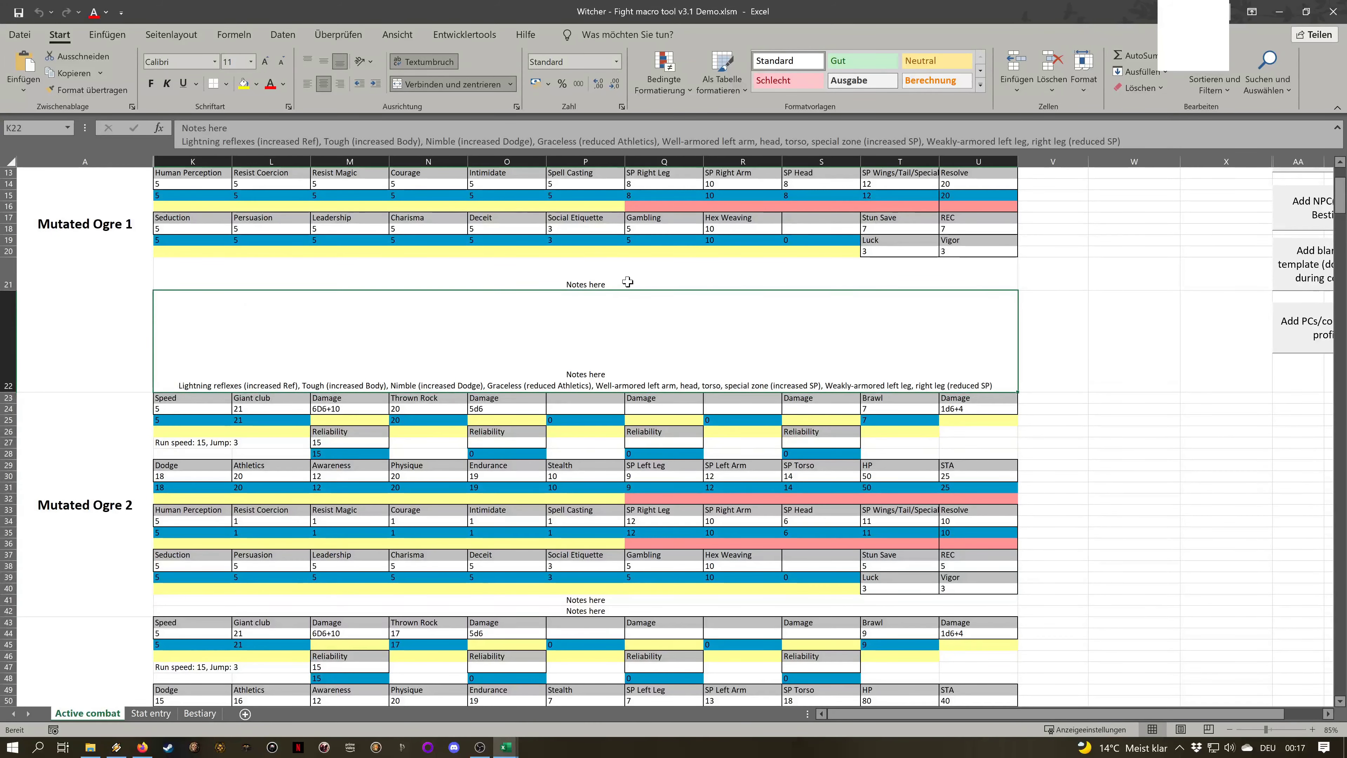
scroll(295, 411, up, 4)
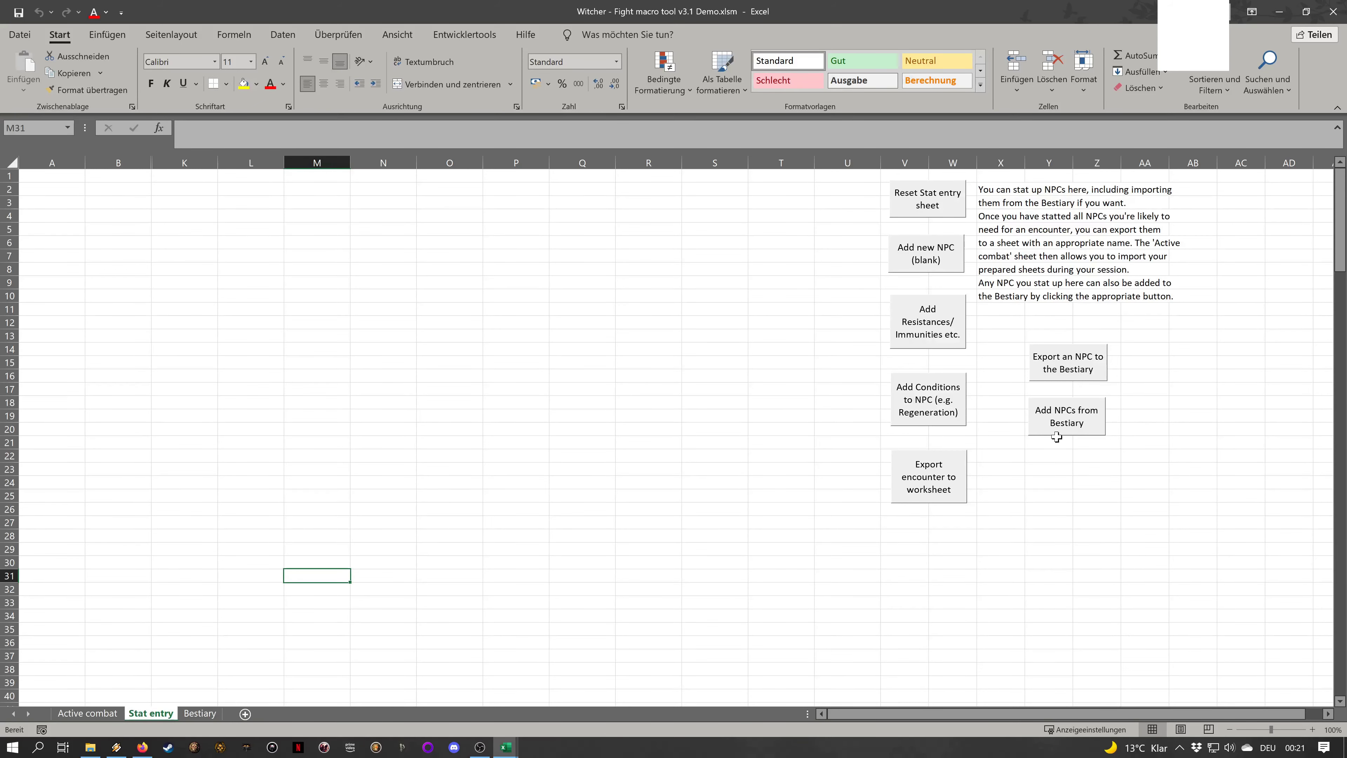
Import three Mutated Ogres from the Bestiary into the Stat entry sheet with the Varied preset and descriptors in the notes
click(1071, 421)
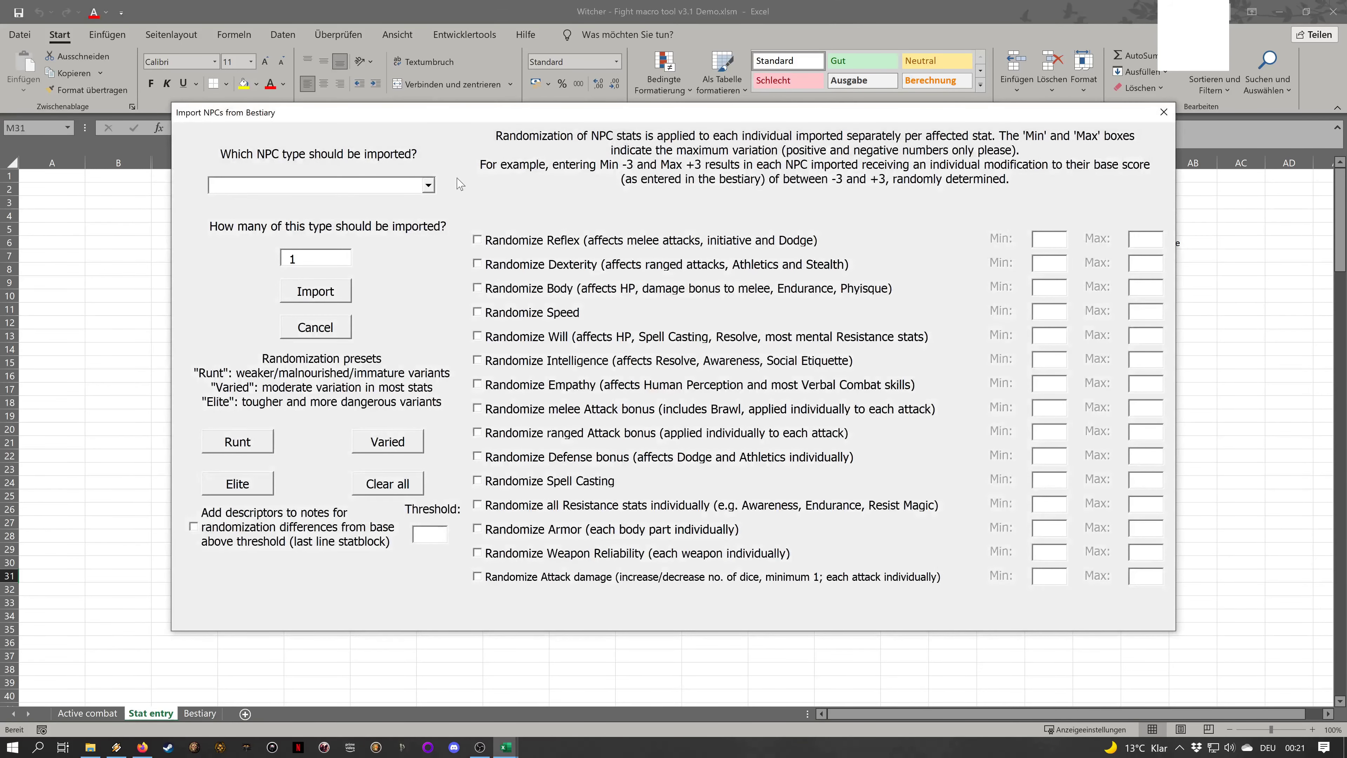
click(427, 184)
click(406, 219)
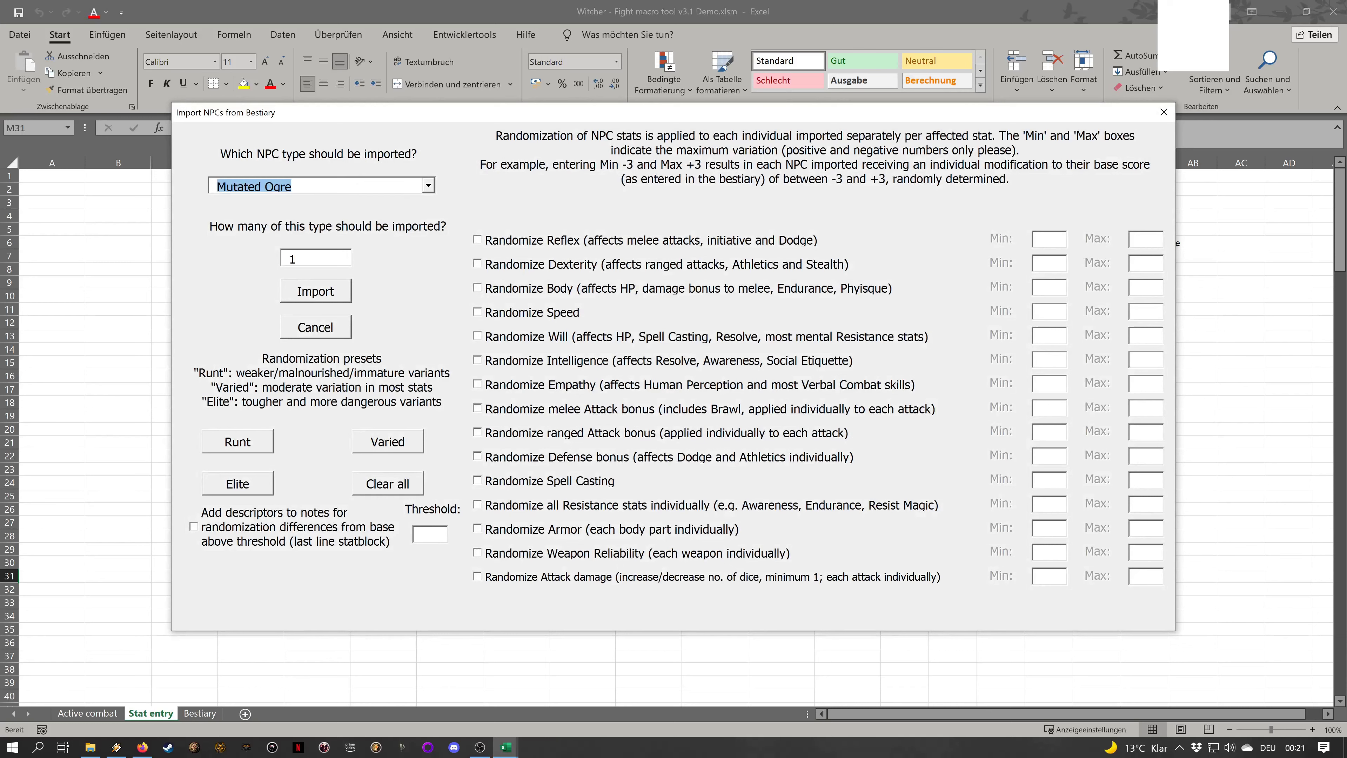
key(Tab)
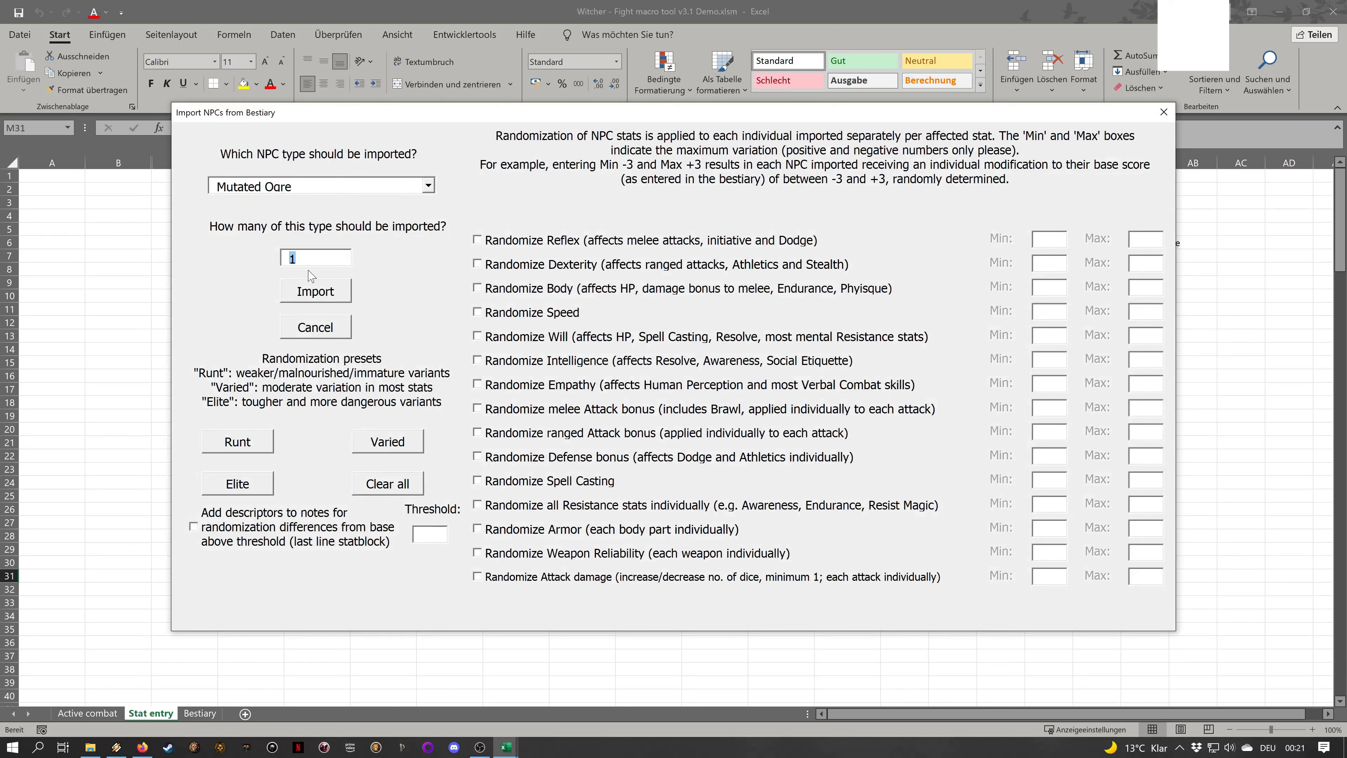
text(3)
click(376, 442)
click(316, 291)
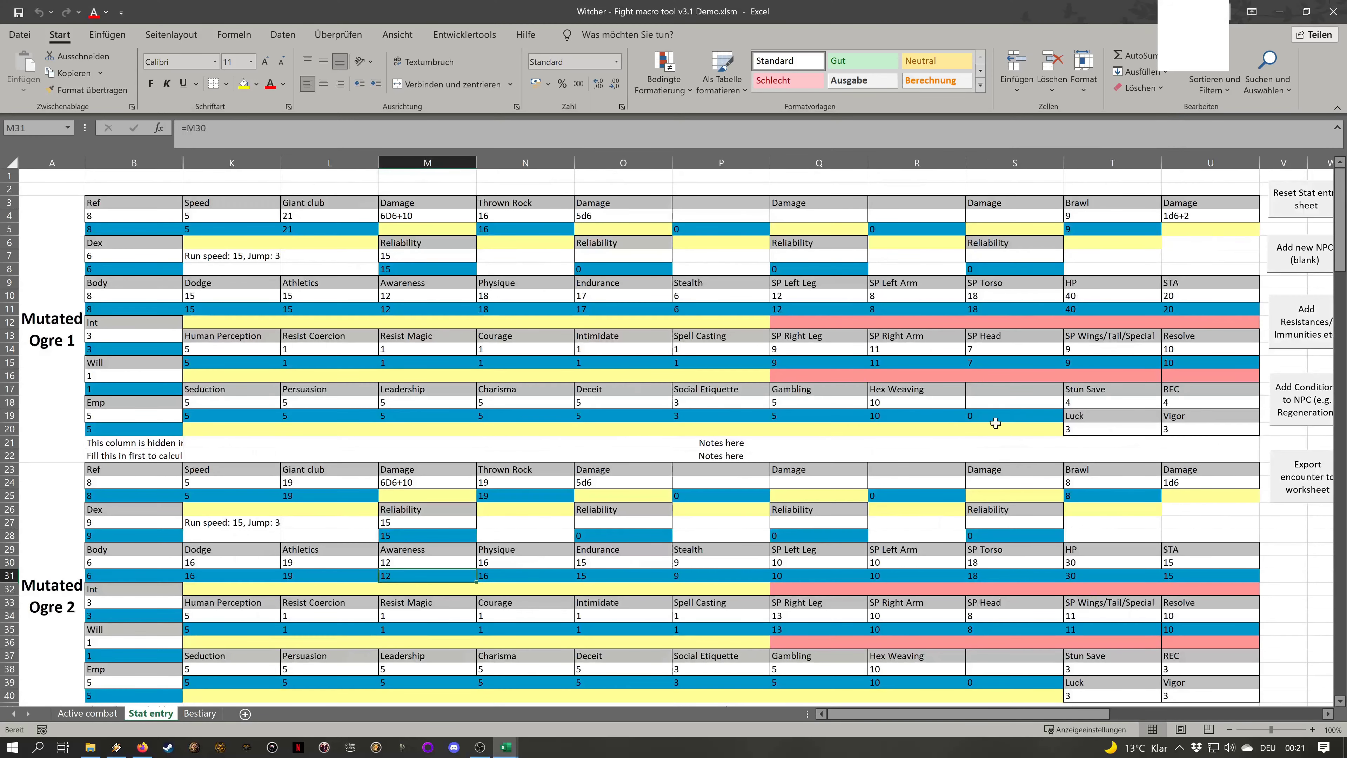
Review the ogre statblocks on the Stat entry sheet and read the notes of Mutated Ogre 1
click(874, 388)
scroll(871, 398, down, 7)
scroll(871, 403, up, 7)
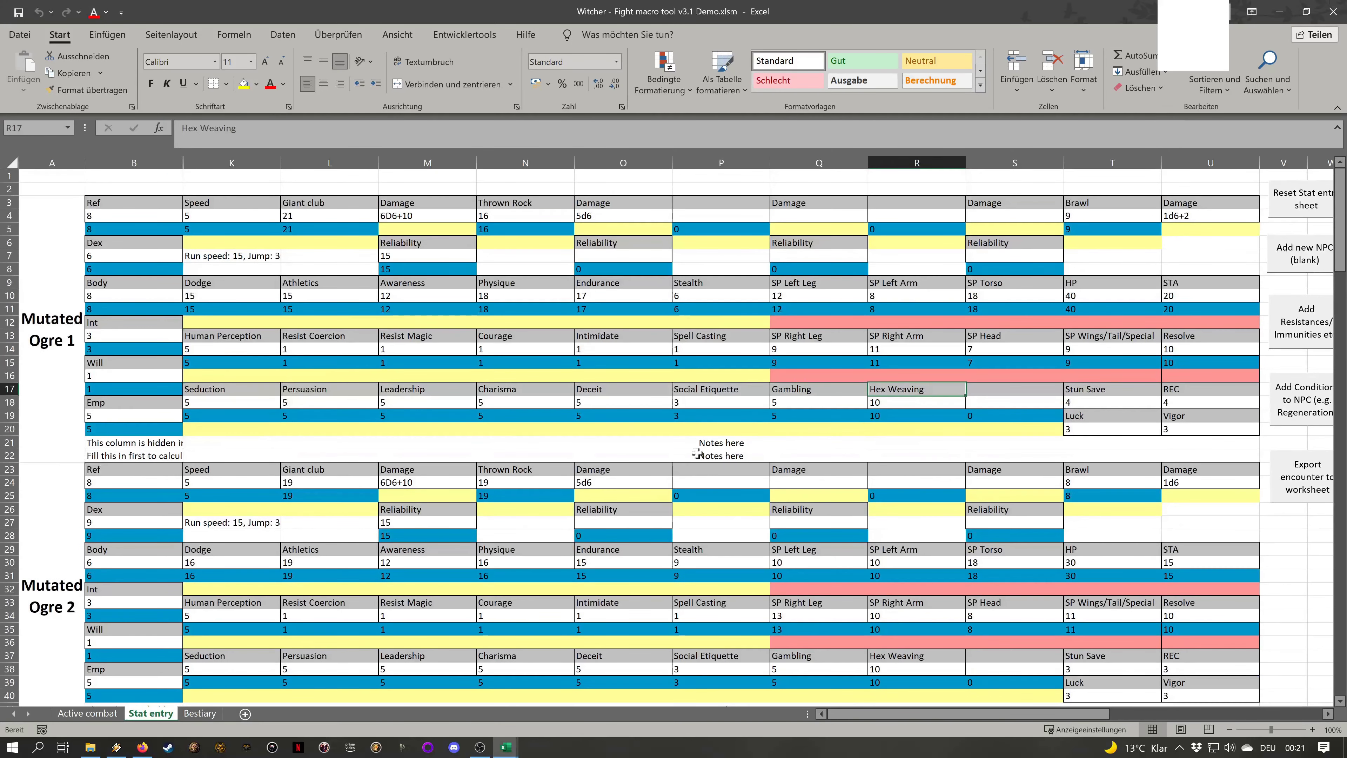
click(738, 451)
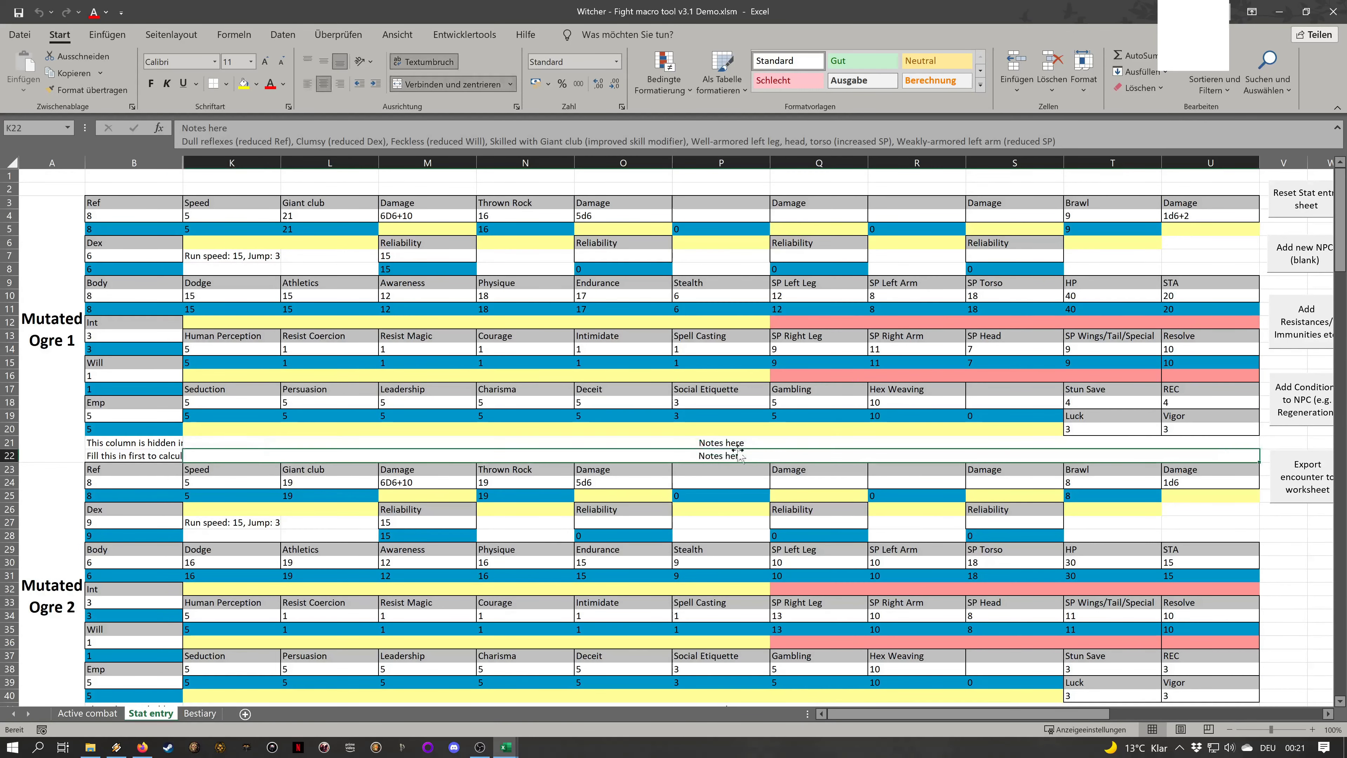
click(1180, 402)
Import five Knights from the Bestiary into the Stat entry sheet
drag(1081, 715, 1137, 716)
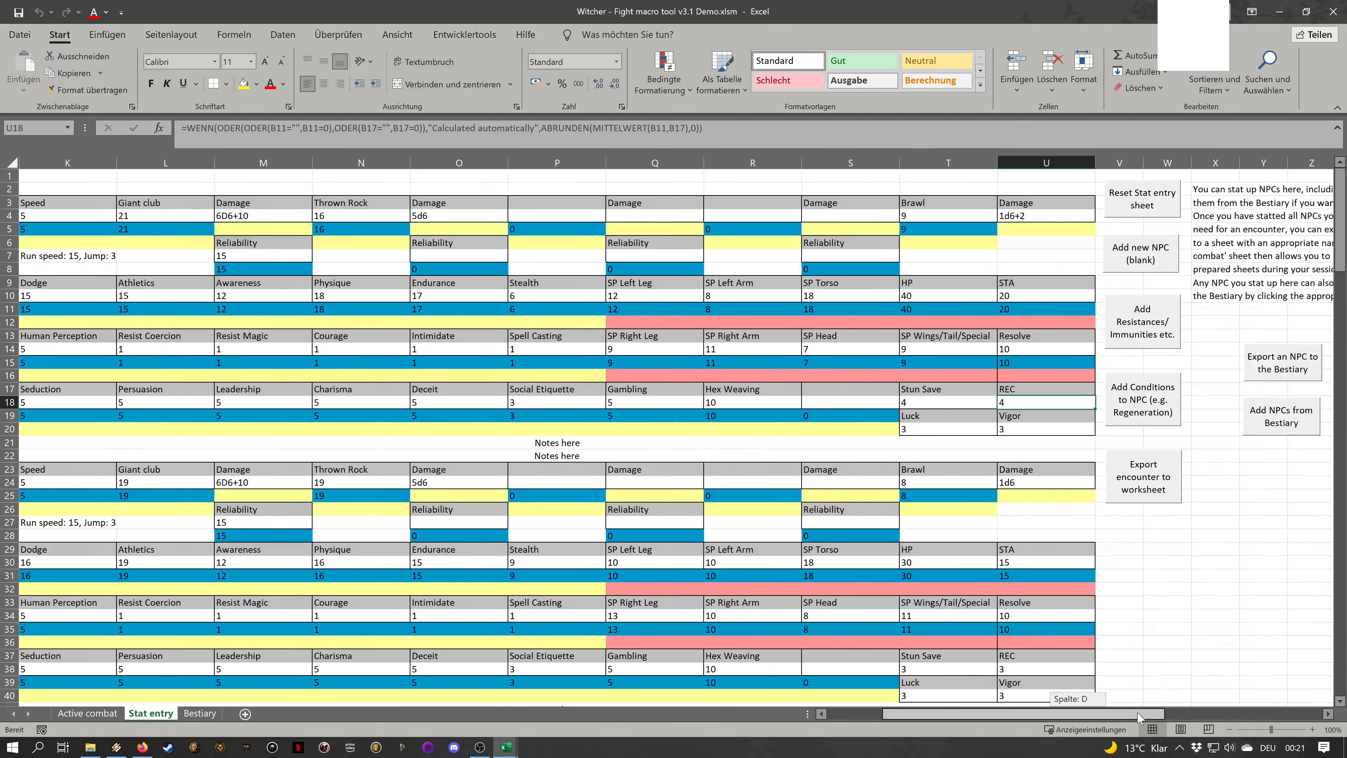
click(1267, 419)
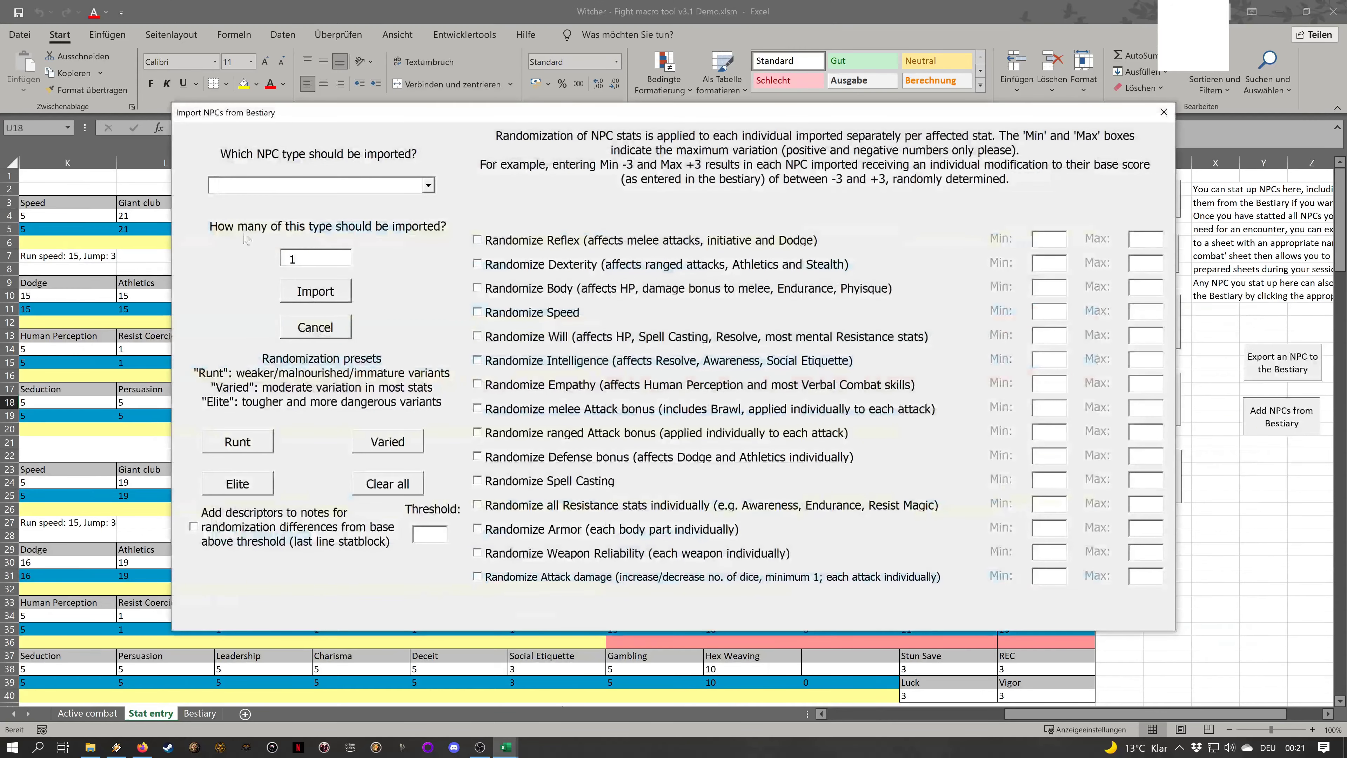
text(Knight)
key(Tab)
text(5)
click(316, 291)
click(497, 366)
scroll(450, 506, down, 8)
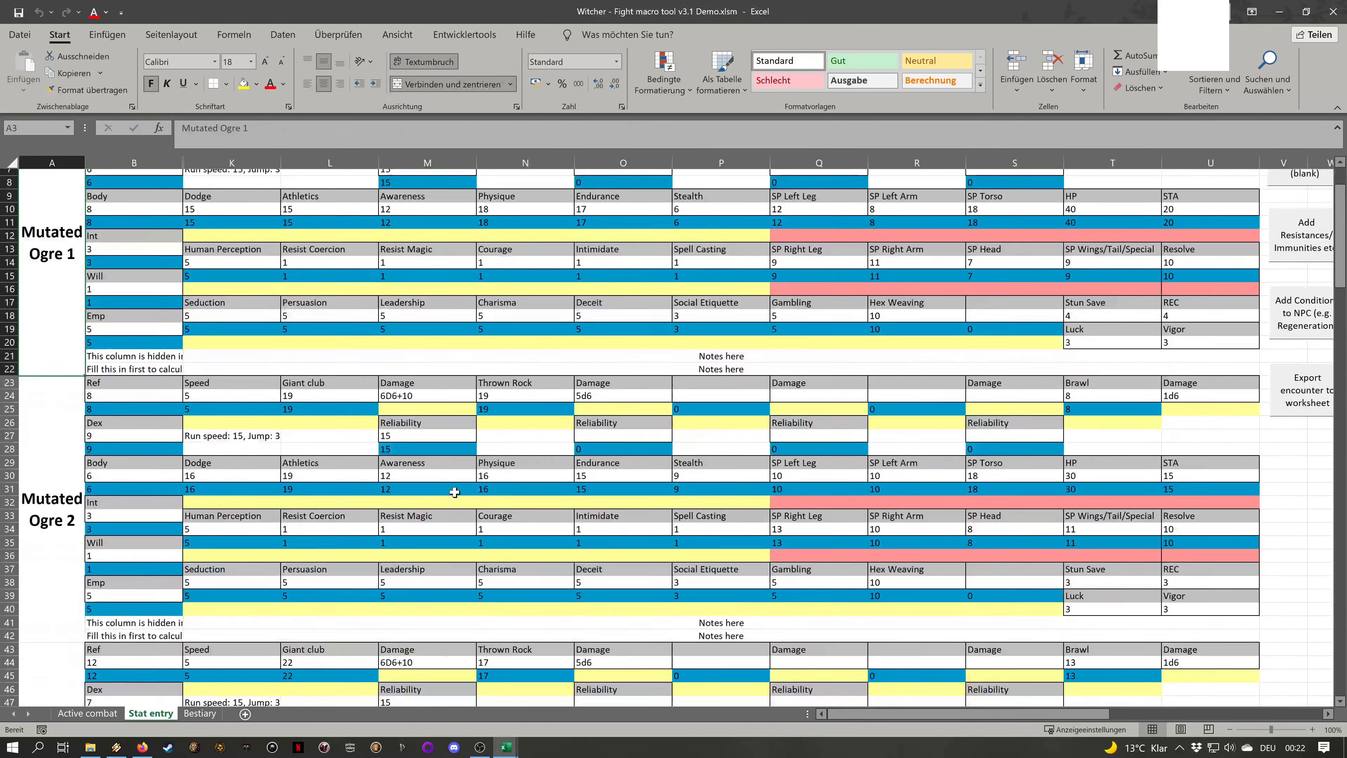
Export the Stat entry NPCs to an encounter sheet named "Knights vs. Ogres" and delete all NPCs from the Stat entry sheet
scroll(450, 506, down, 20)
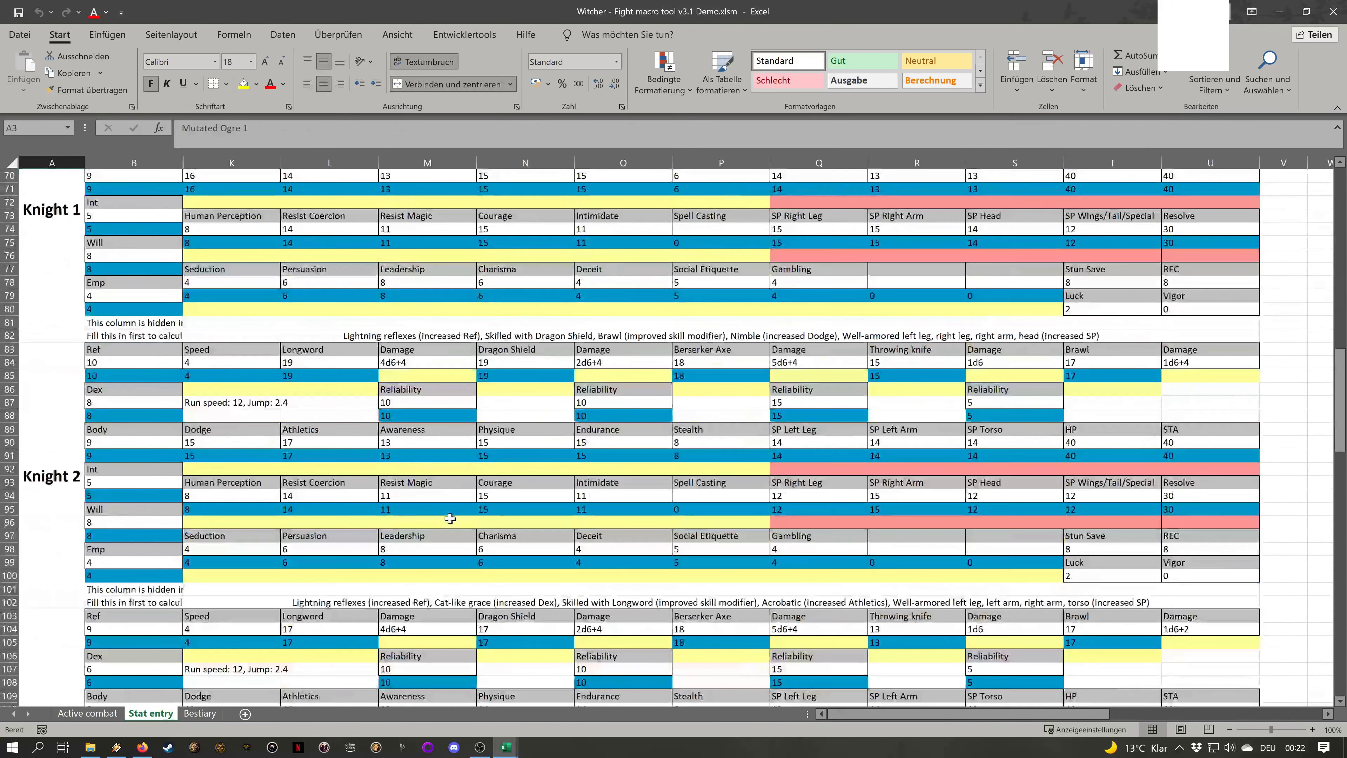
scroll(450, 525, down, 7)
scroll(796, 531, up, 20)
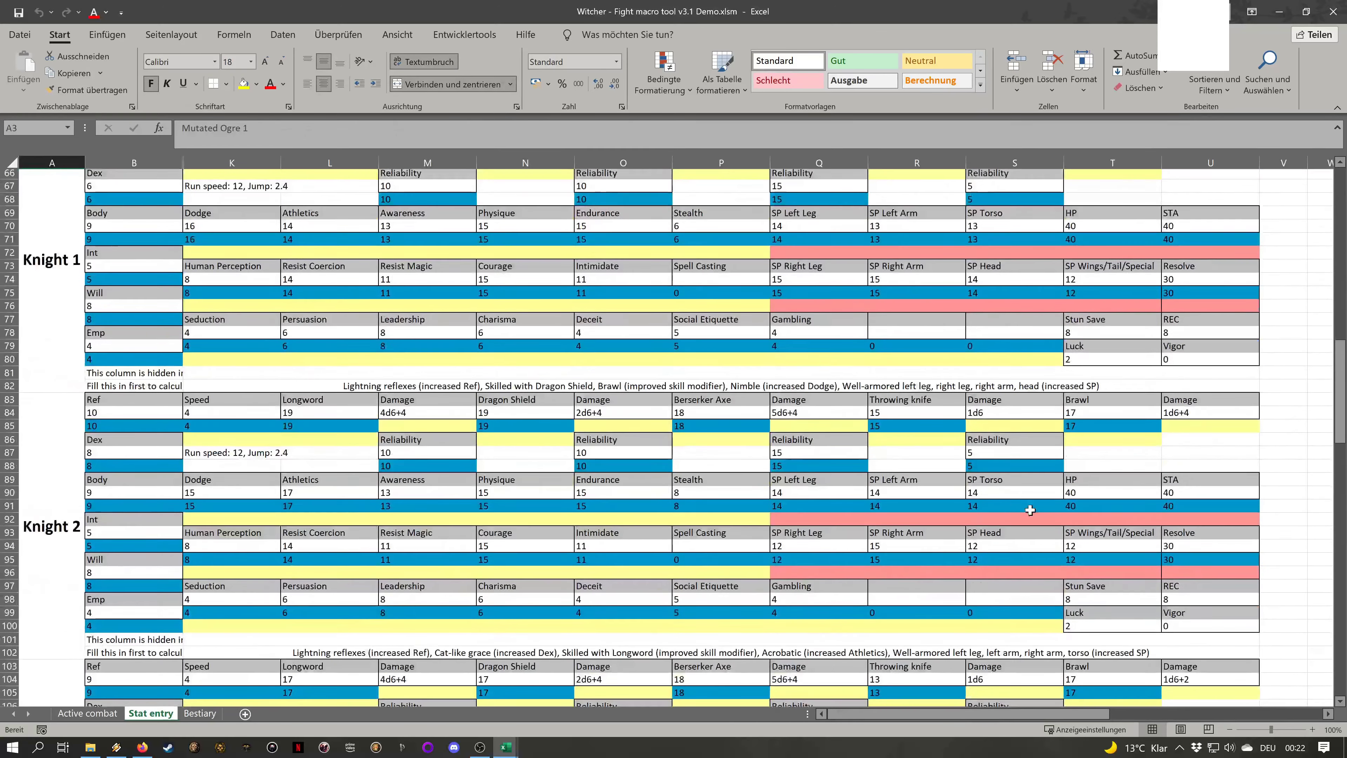
scroll(1039, 531, up, 14)
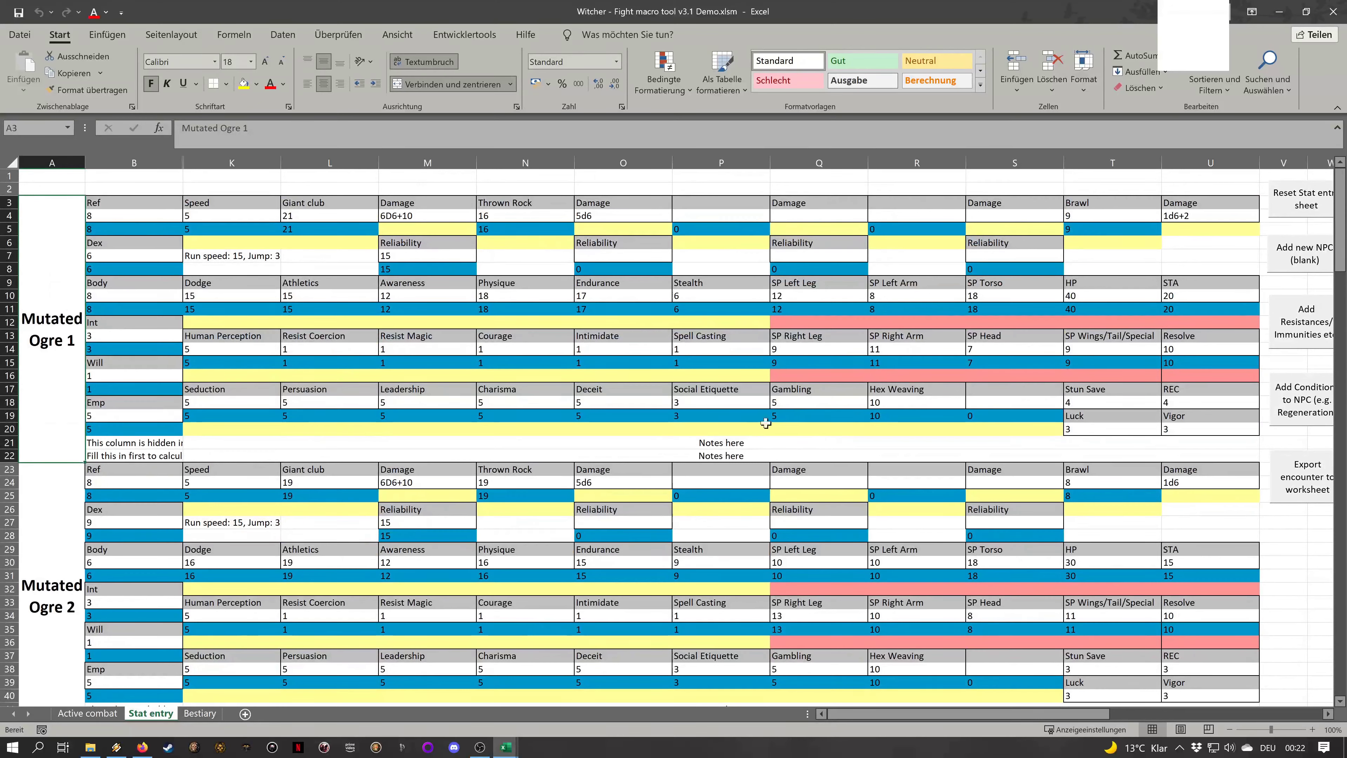
drag(885, 715, 937, 714)
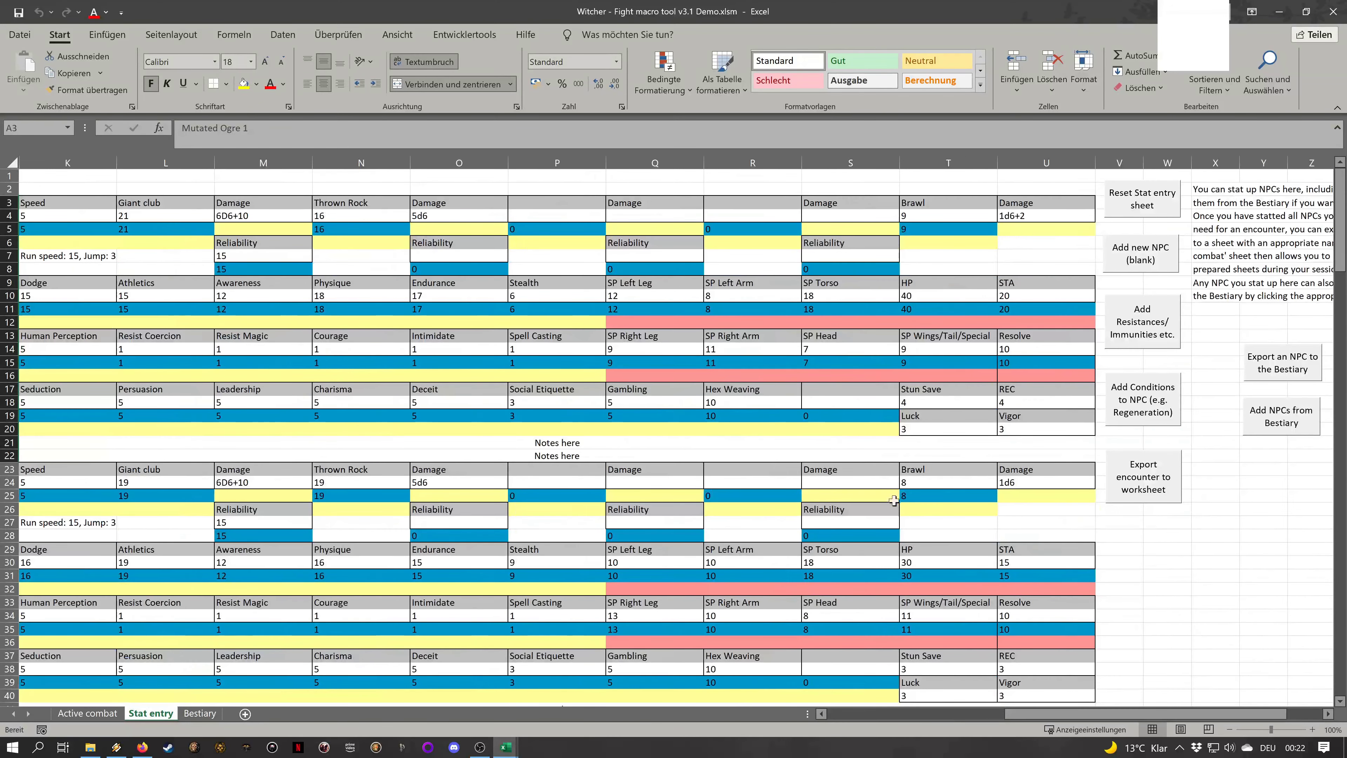
click(1146, 481)
text(Knights vs. Ogres)
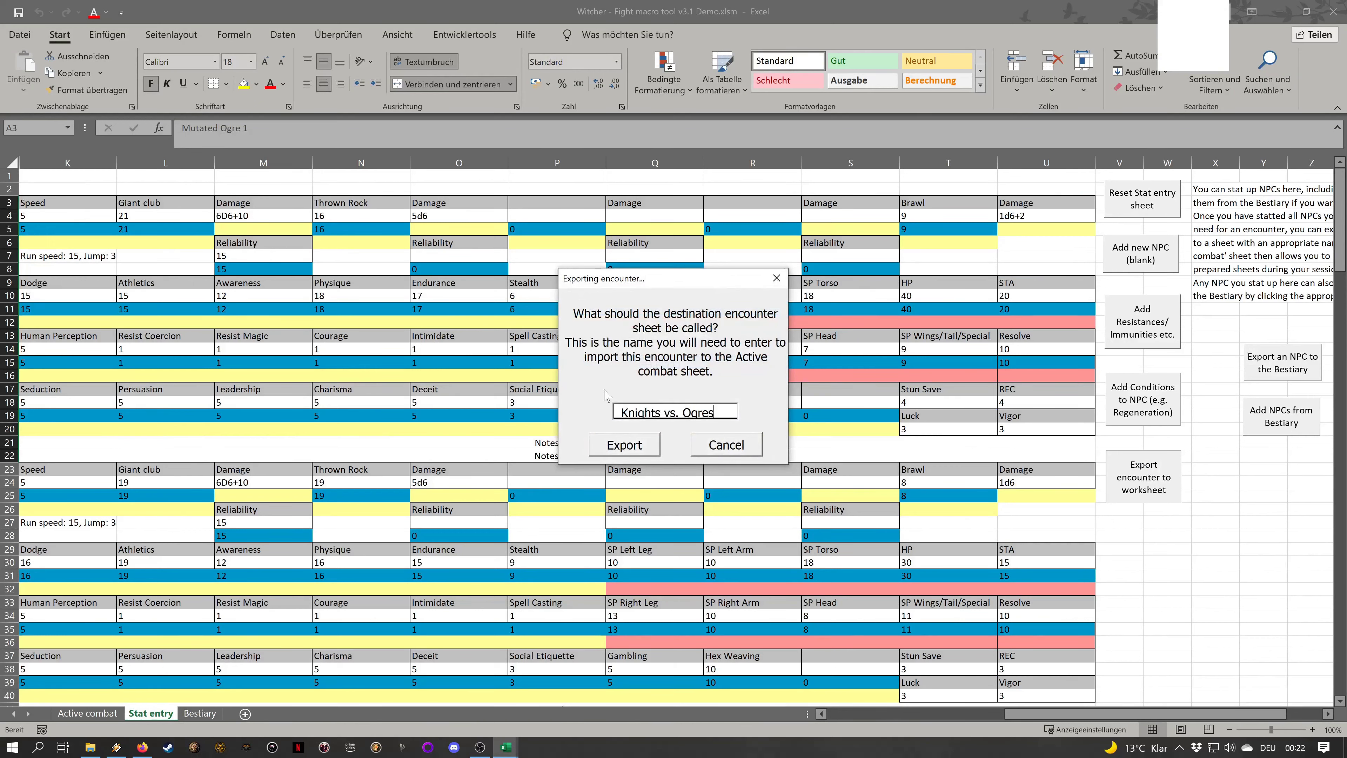
click(624, 444)
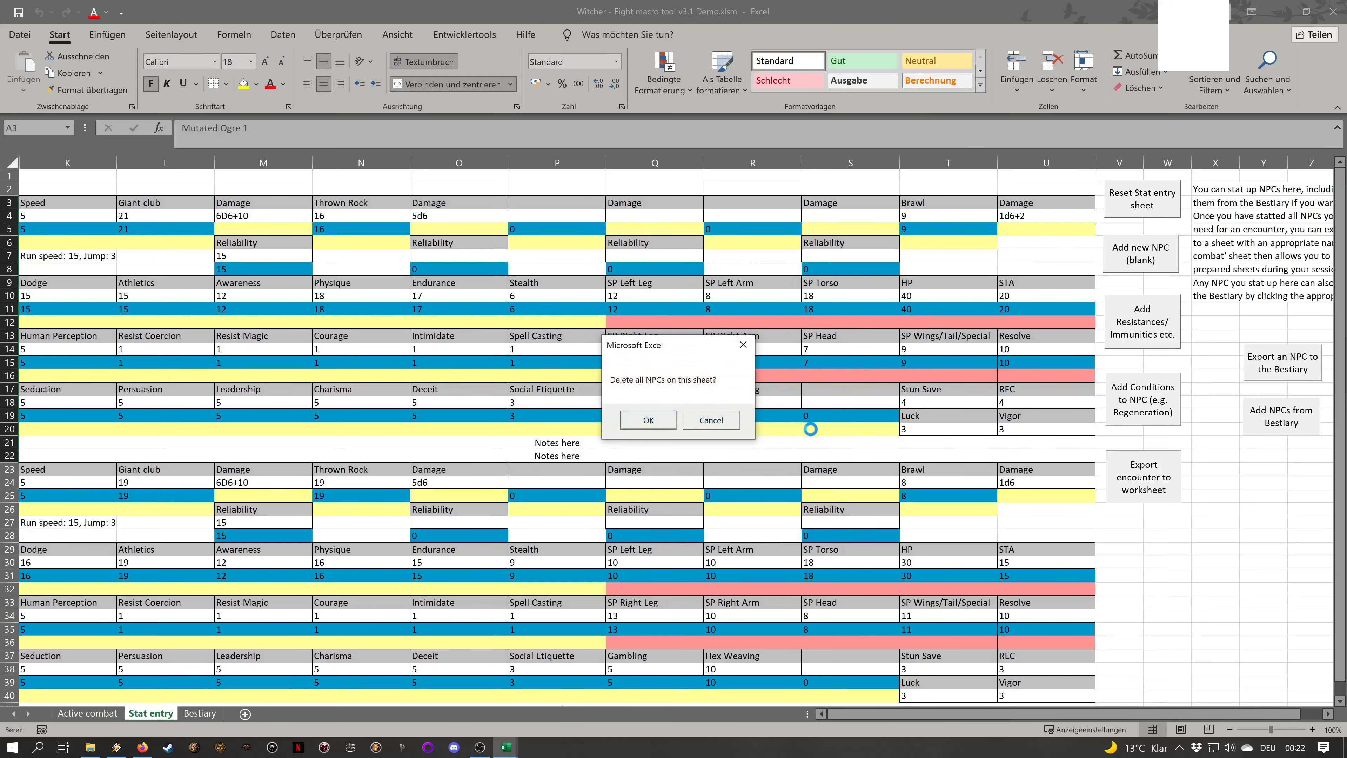
click(637, 420)
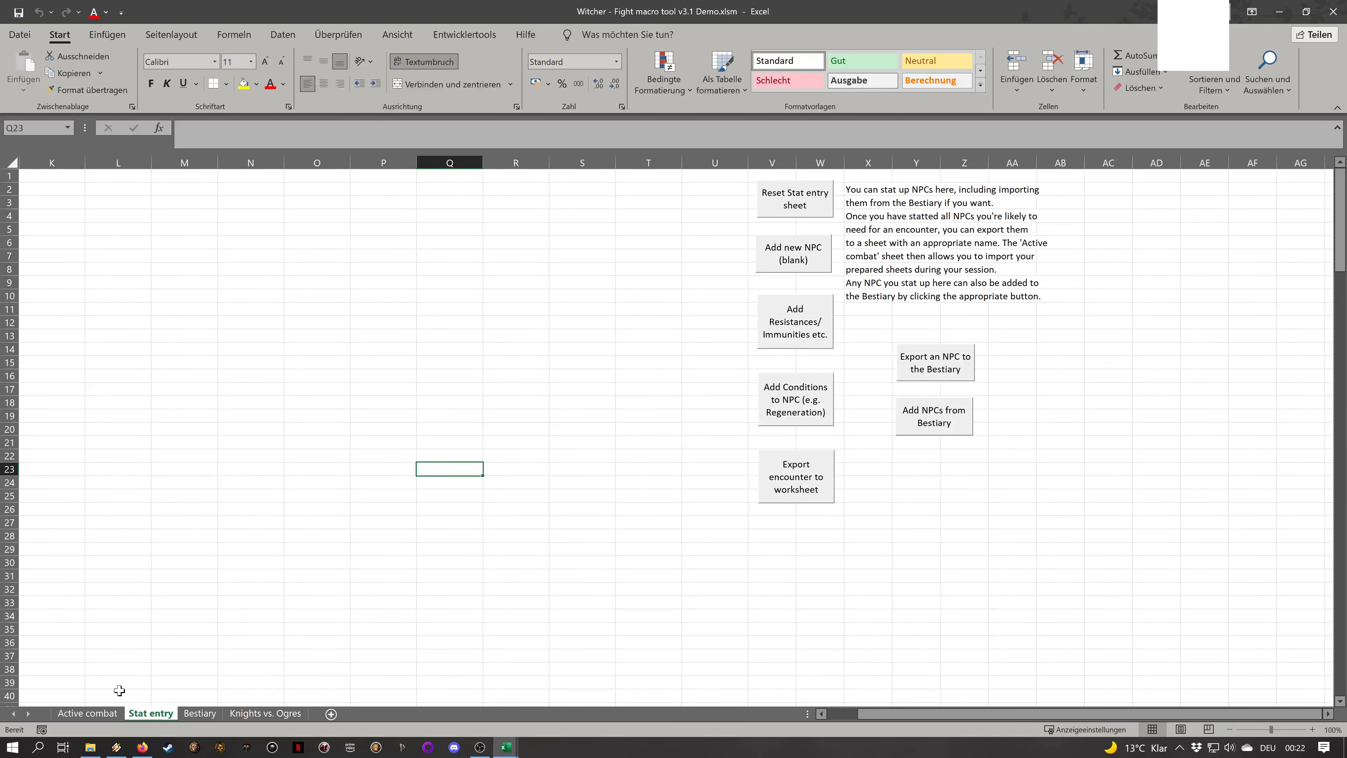
Review the ogre and knight statblocks on the Knights vs. Ogres encounter sheet
click(265, 713)
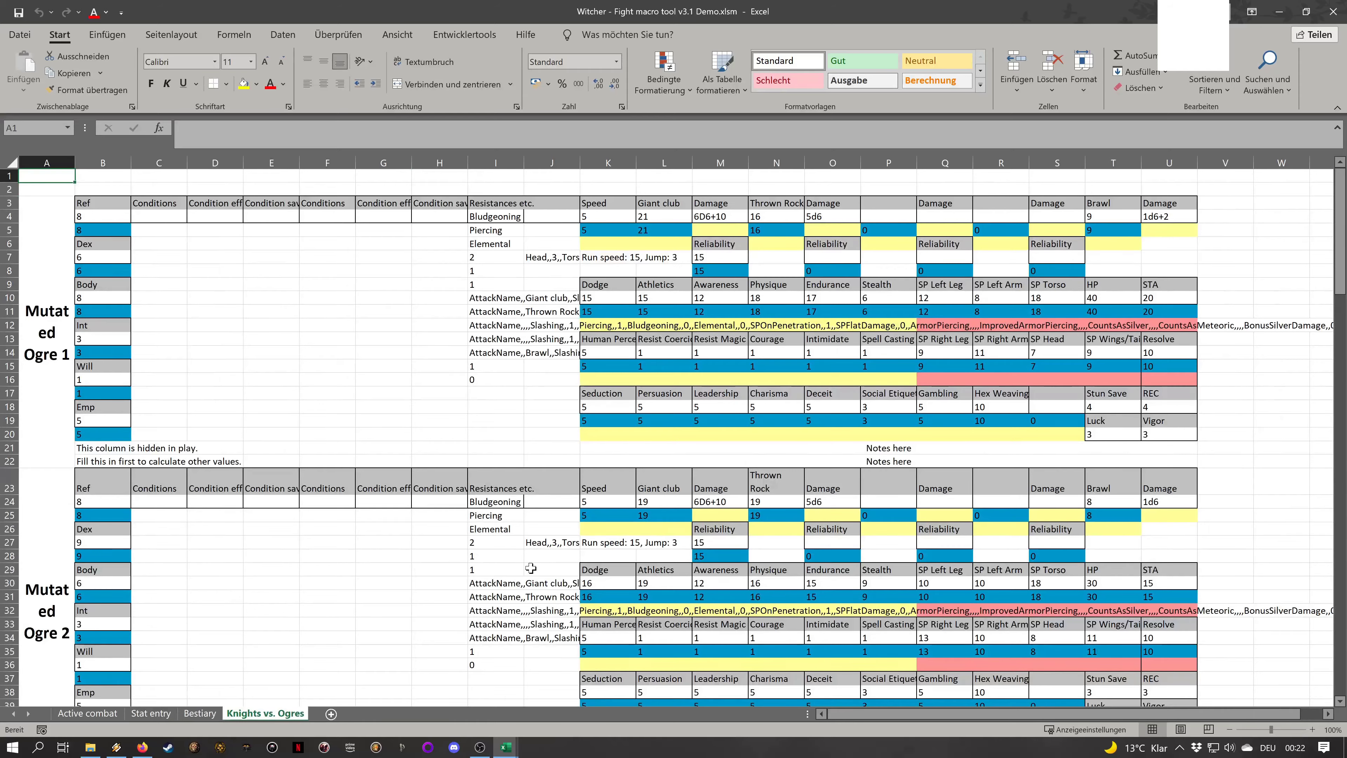
scroll(531, 567, down, 20)
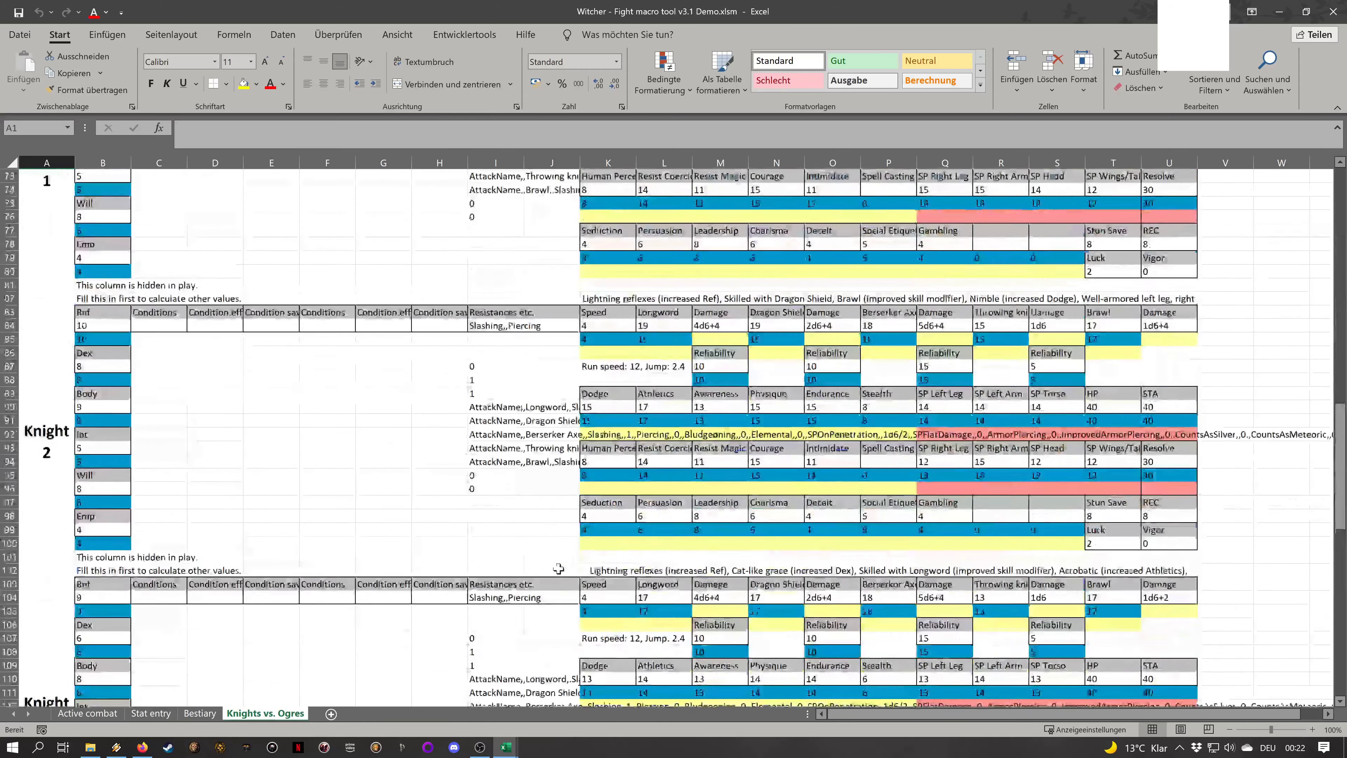
scroll(559, 570, up, 7)
drag(553, 544, 333, 313)
scroll(394, 553, down, 14)
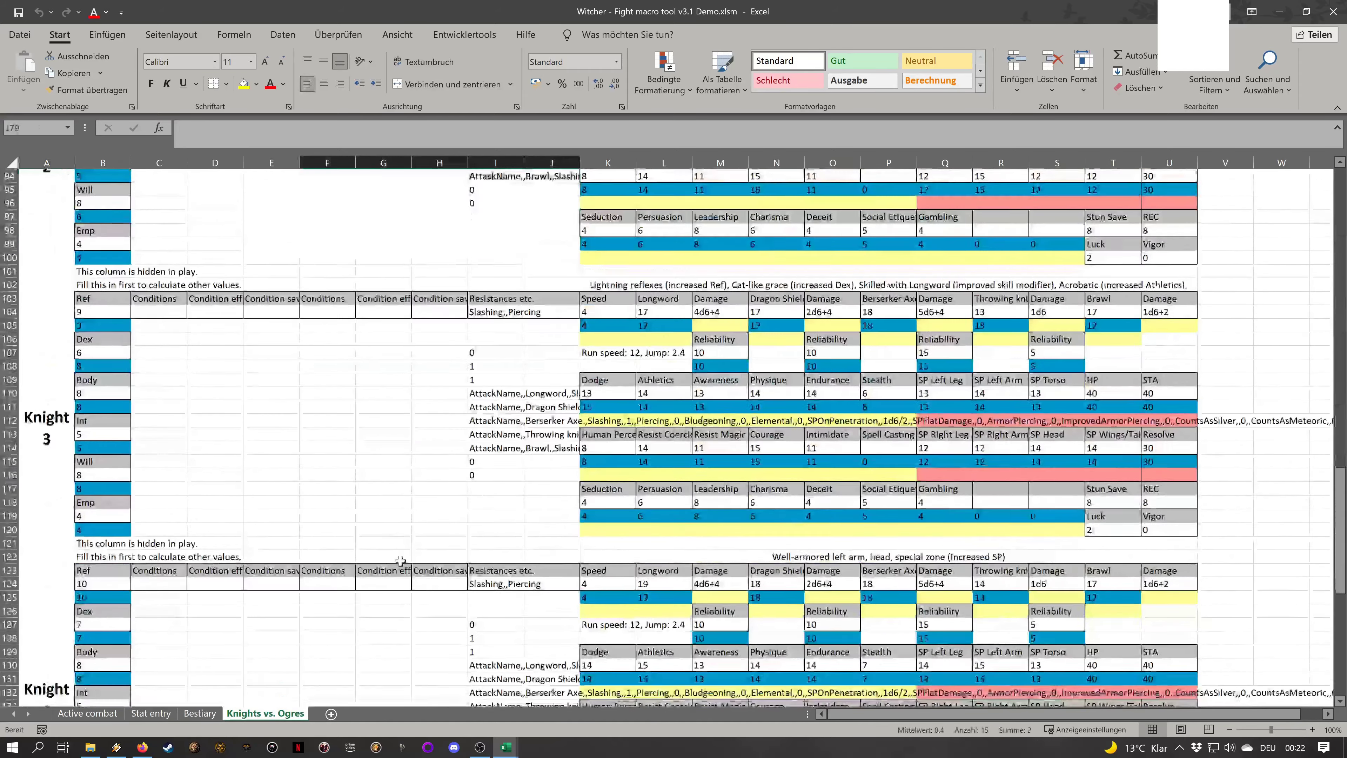
scroll(400, 561, down, 14)
click(392, 567)
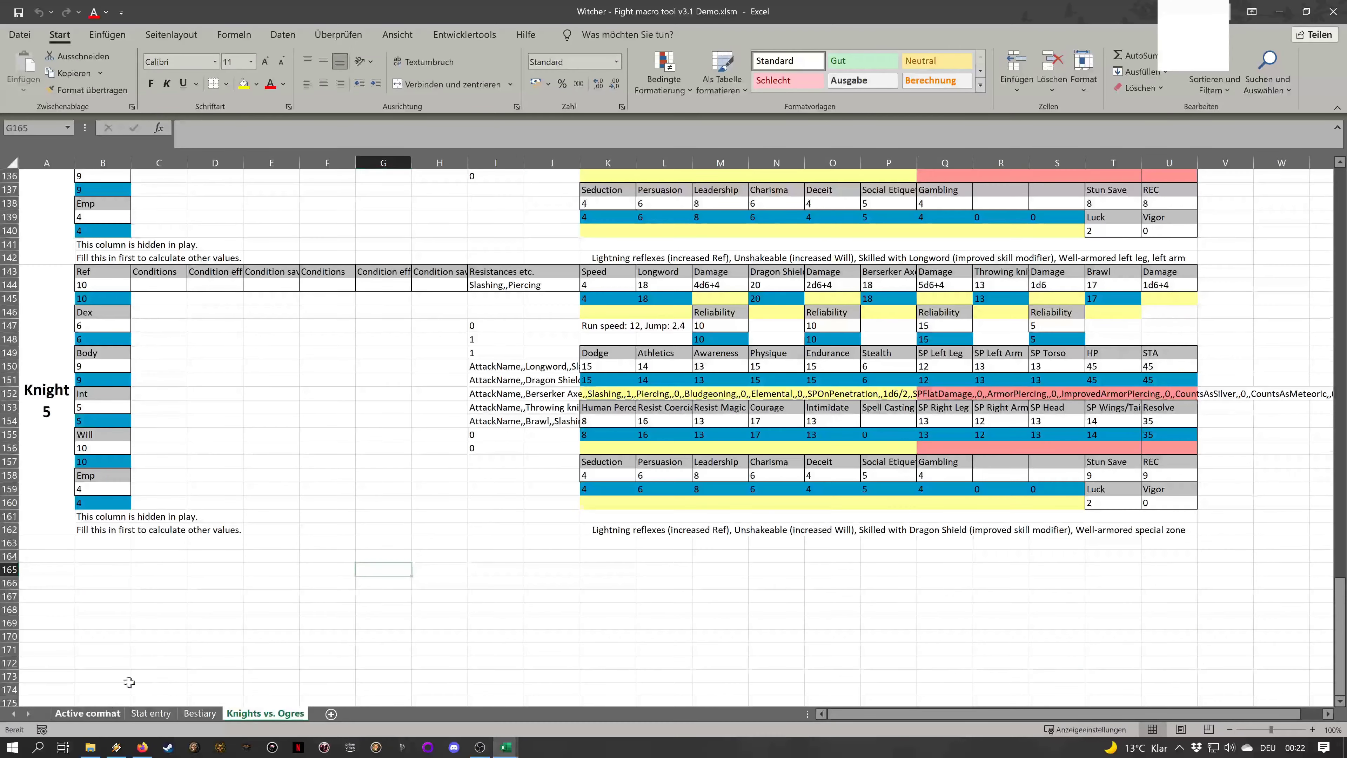
Load the prepared encounter "Knights vs. Ogres" into the Active combat sheet by adding it to the existing encounter
click(106, 709)
click(541, 521)
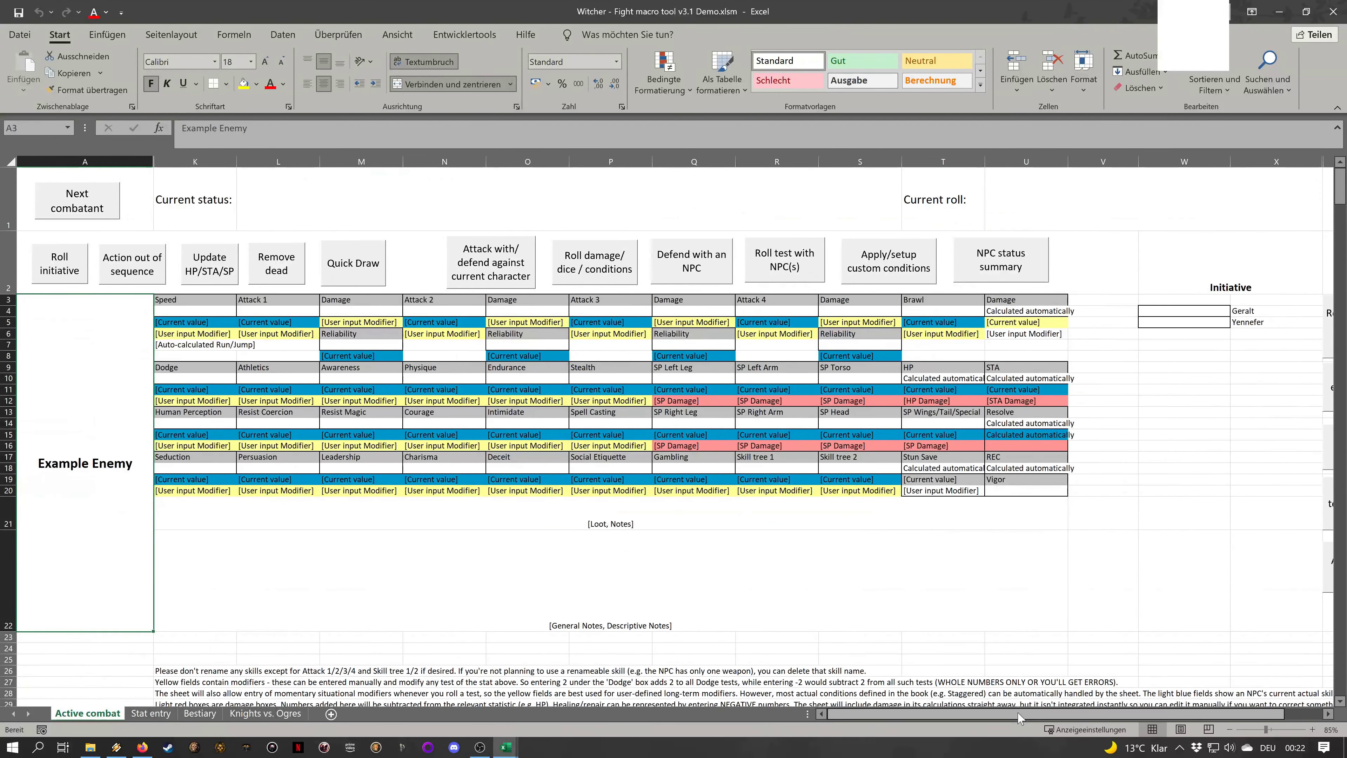
scroll(1205, 418, right, 3)
click(1168, 391)
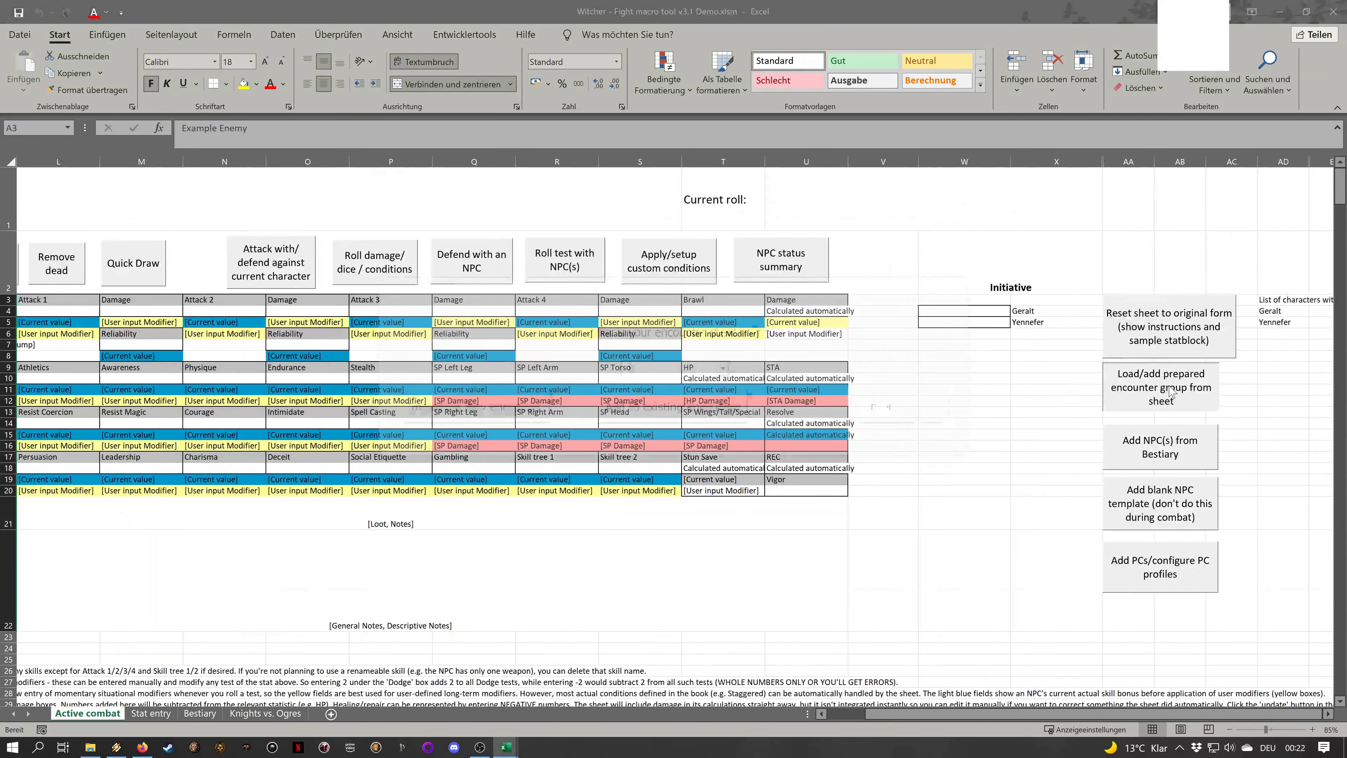
click(725, 369)
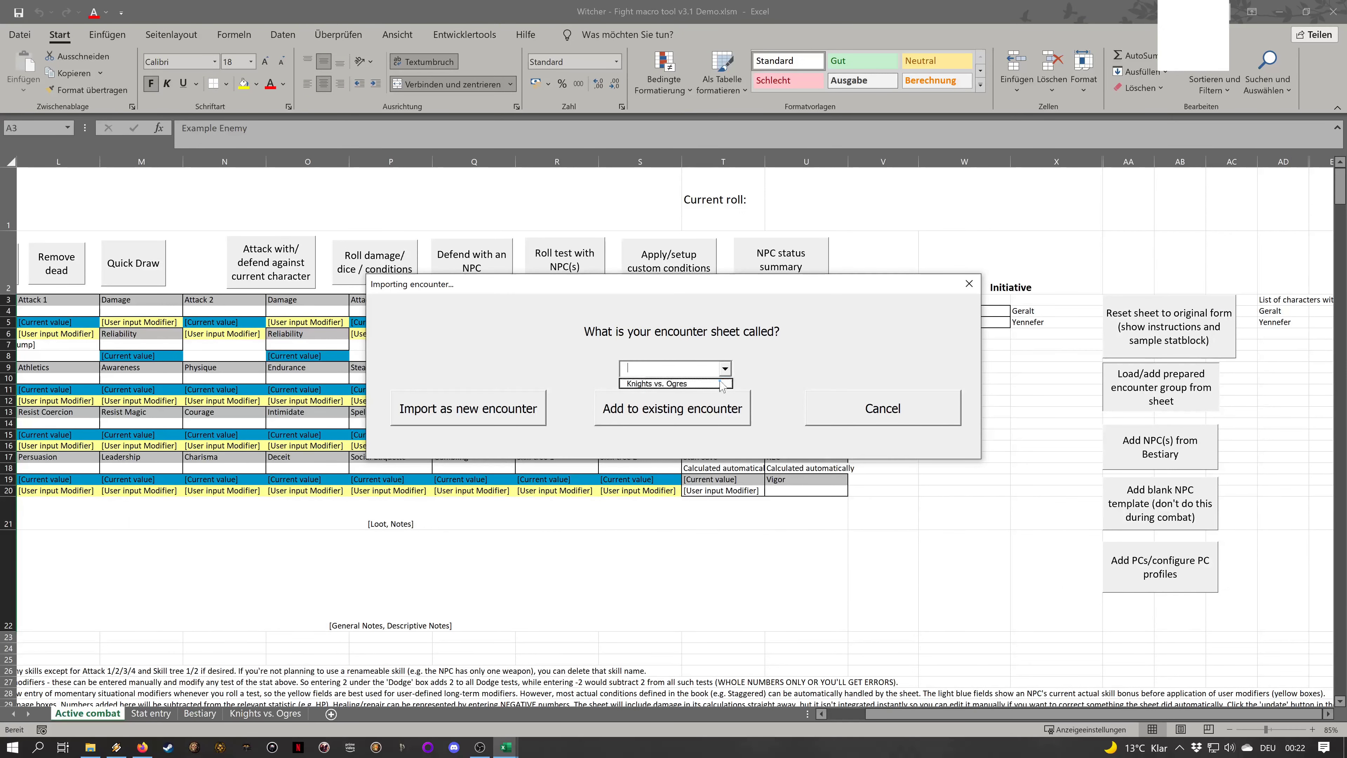
click(721, 386)
click(740, 417)
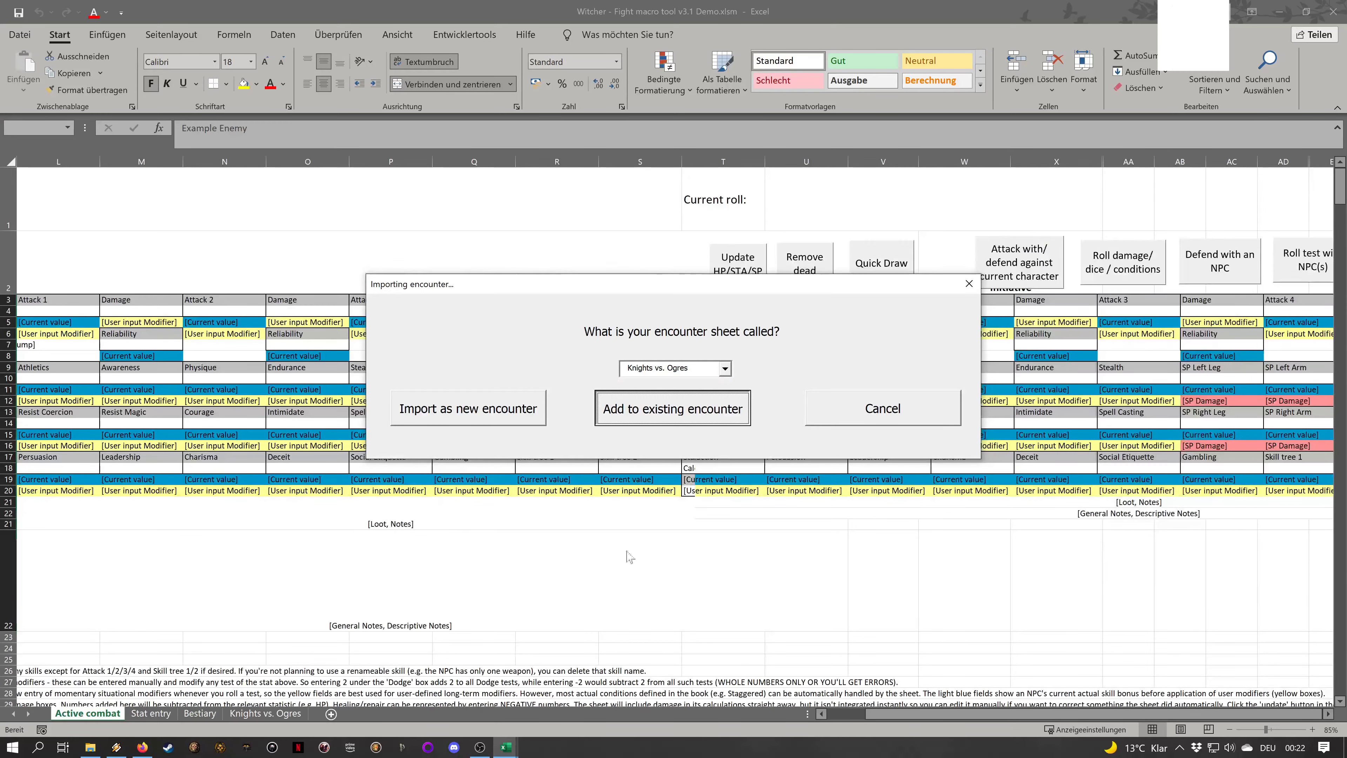
click(737, 420)
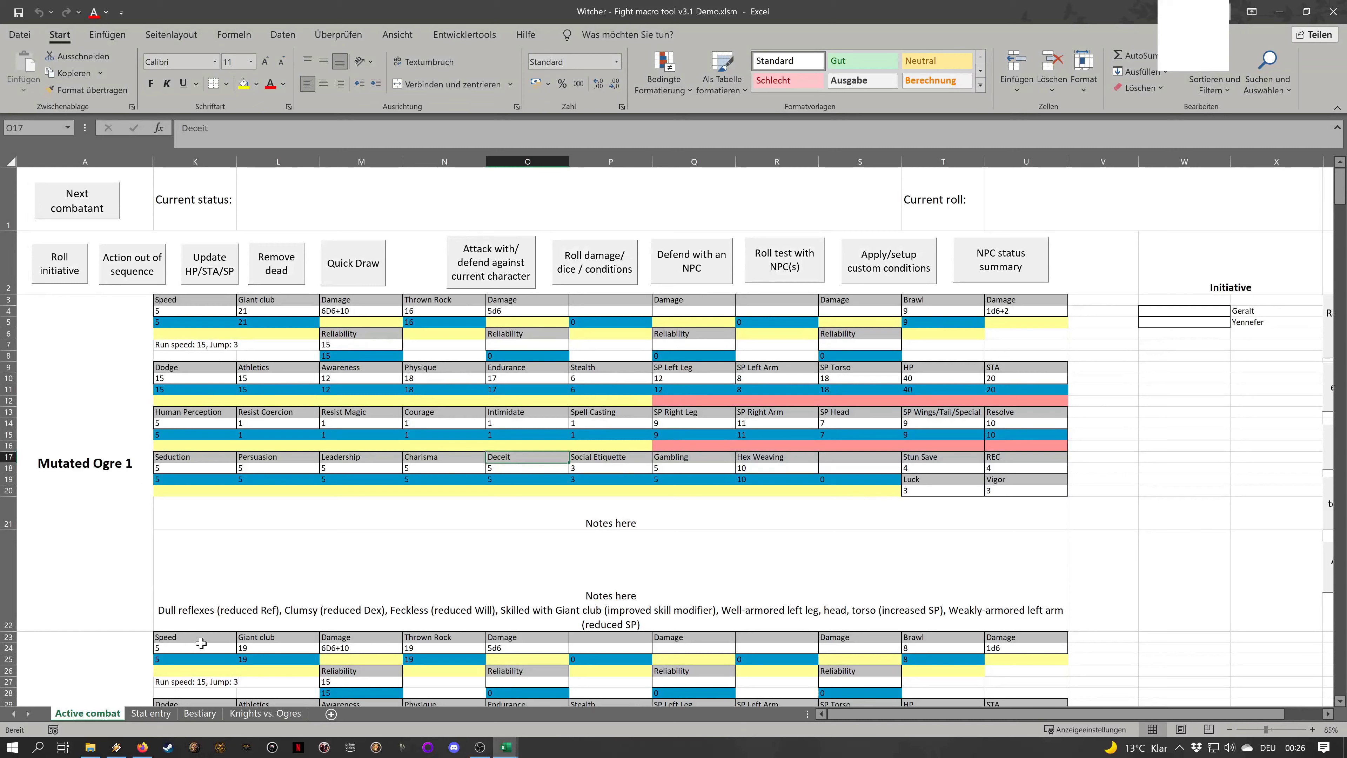
Roll initiative for the combat with 19 for Geralt and 16 for Yennefer, and start a new round
click(648, 570)
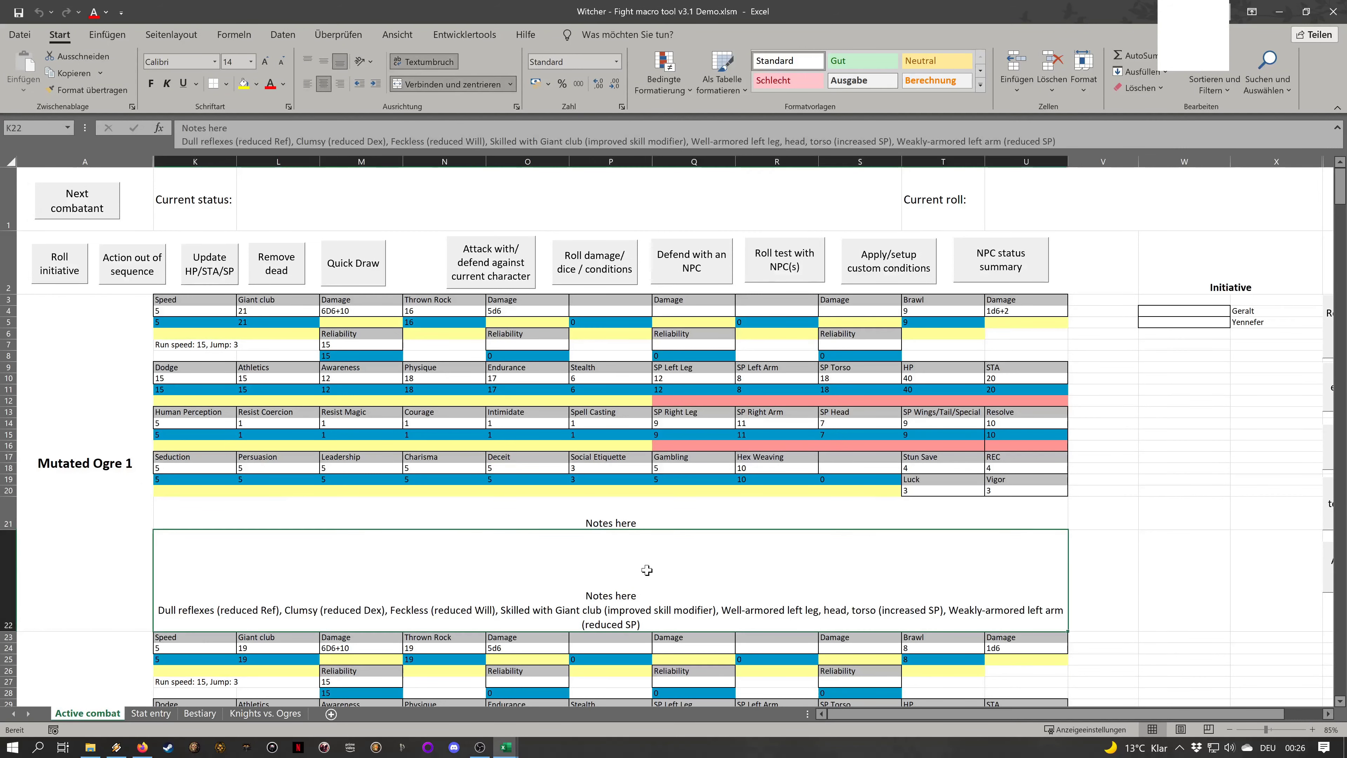
click(216, 458)
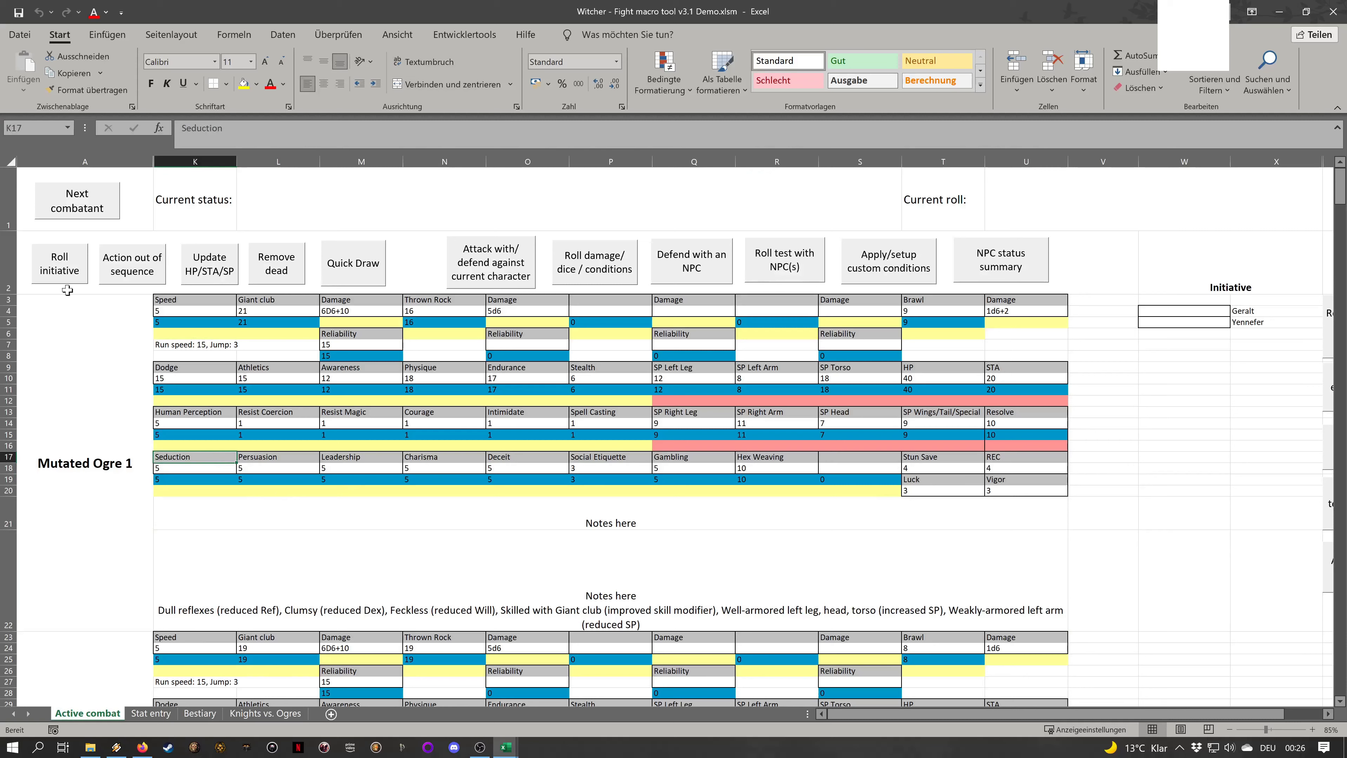
click(66, 263)
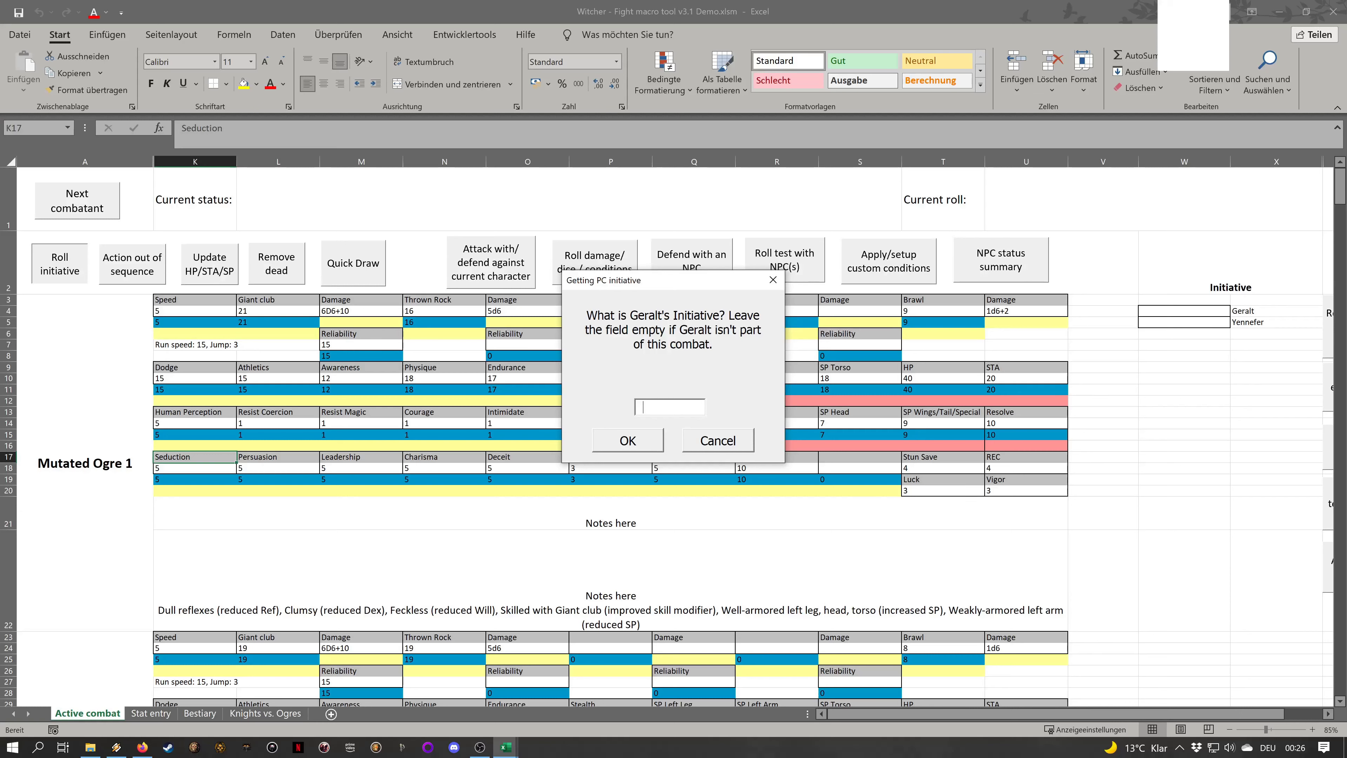
text(19)
click(644, 445)
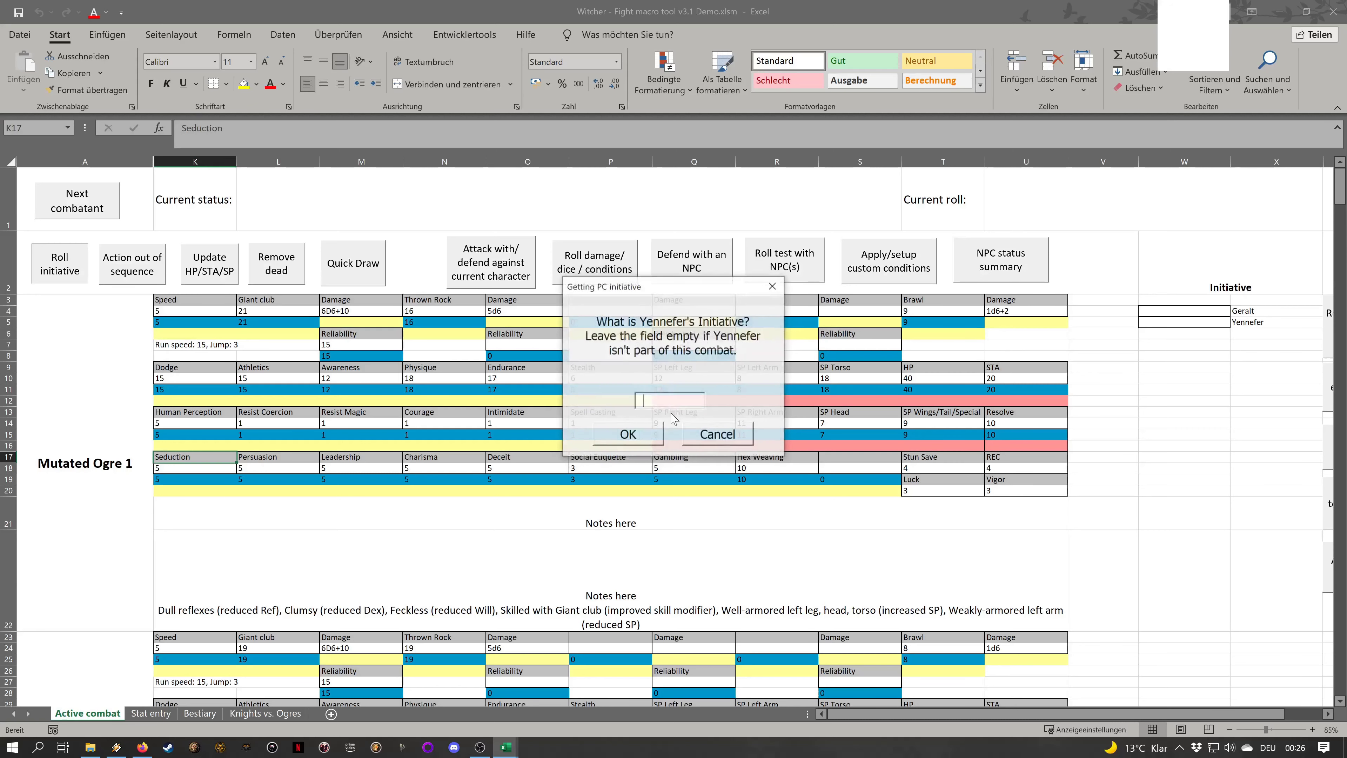
text(16)
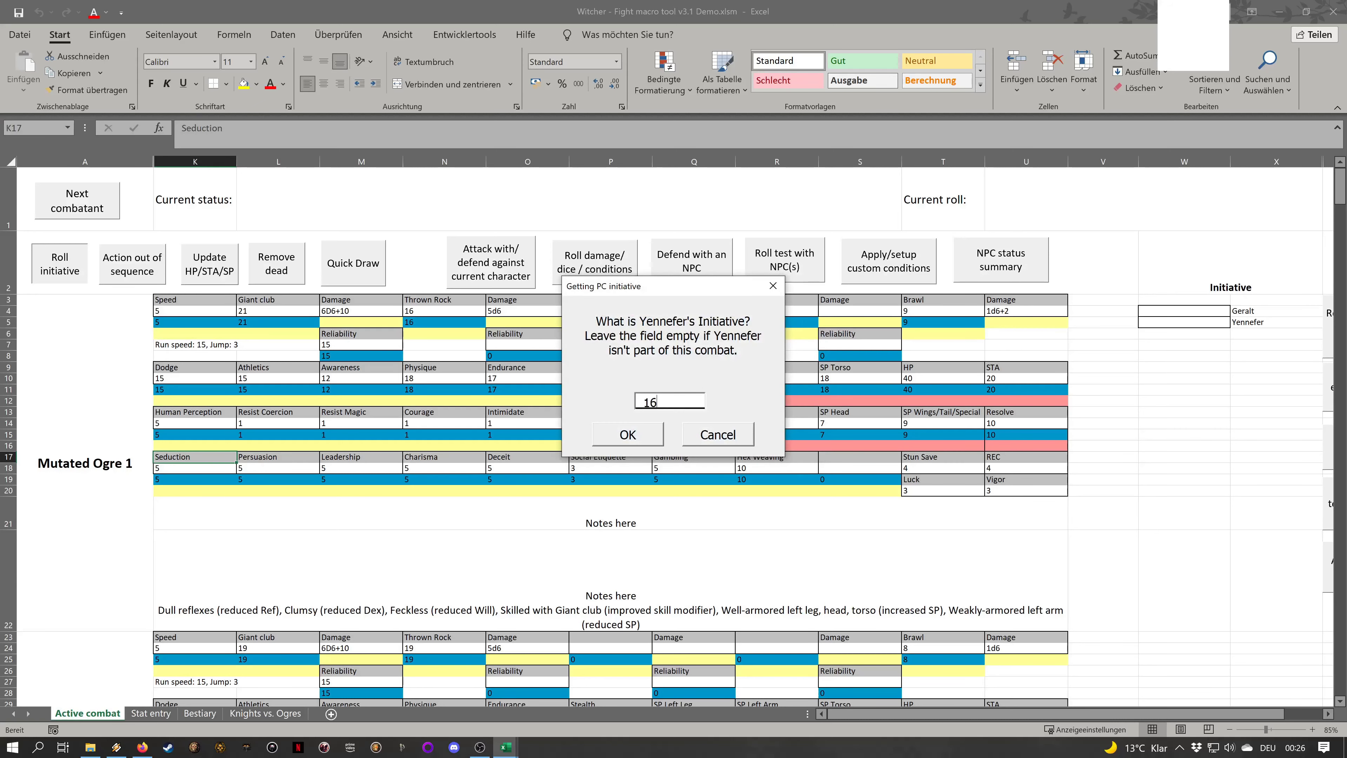
click(645, 433)
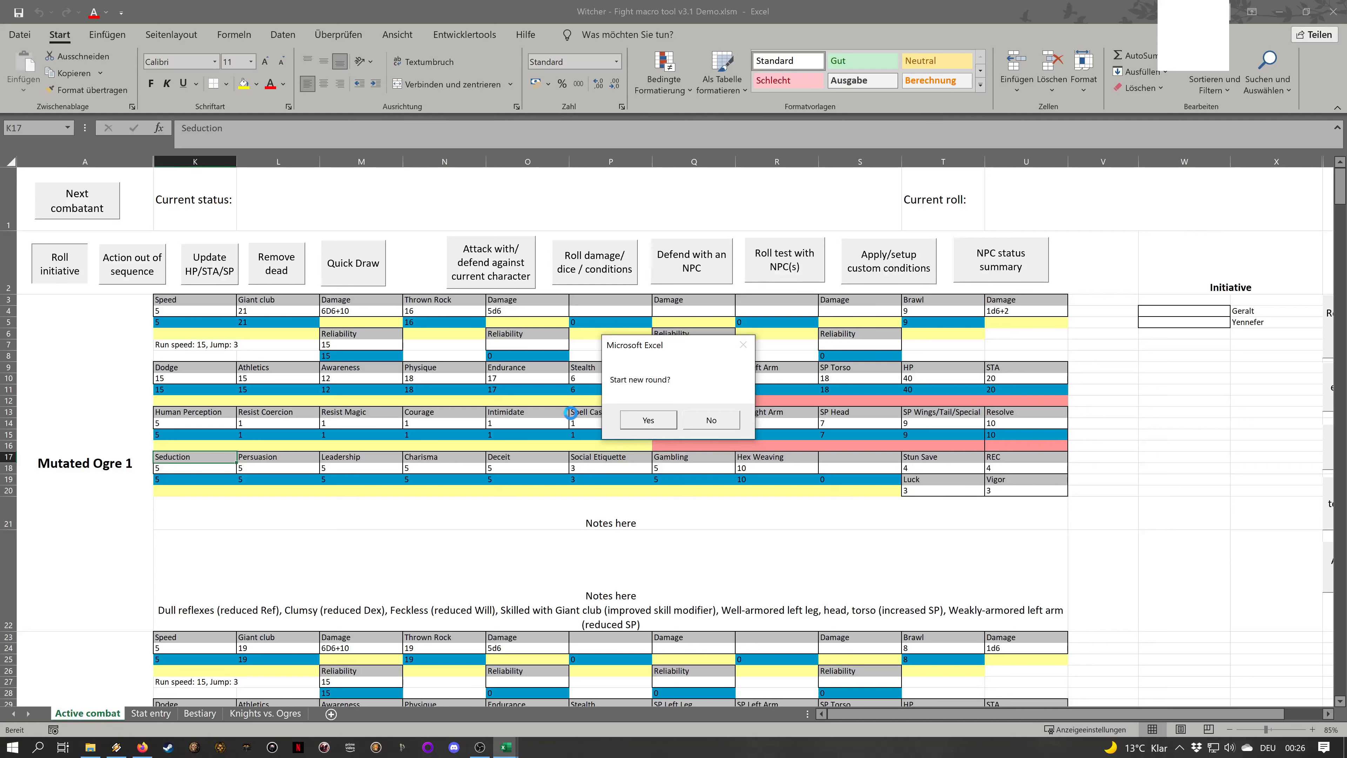
click(647, 419)
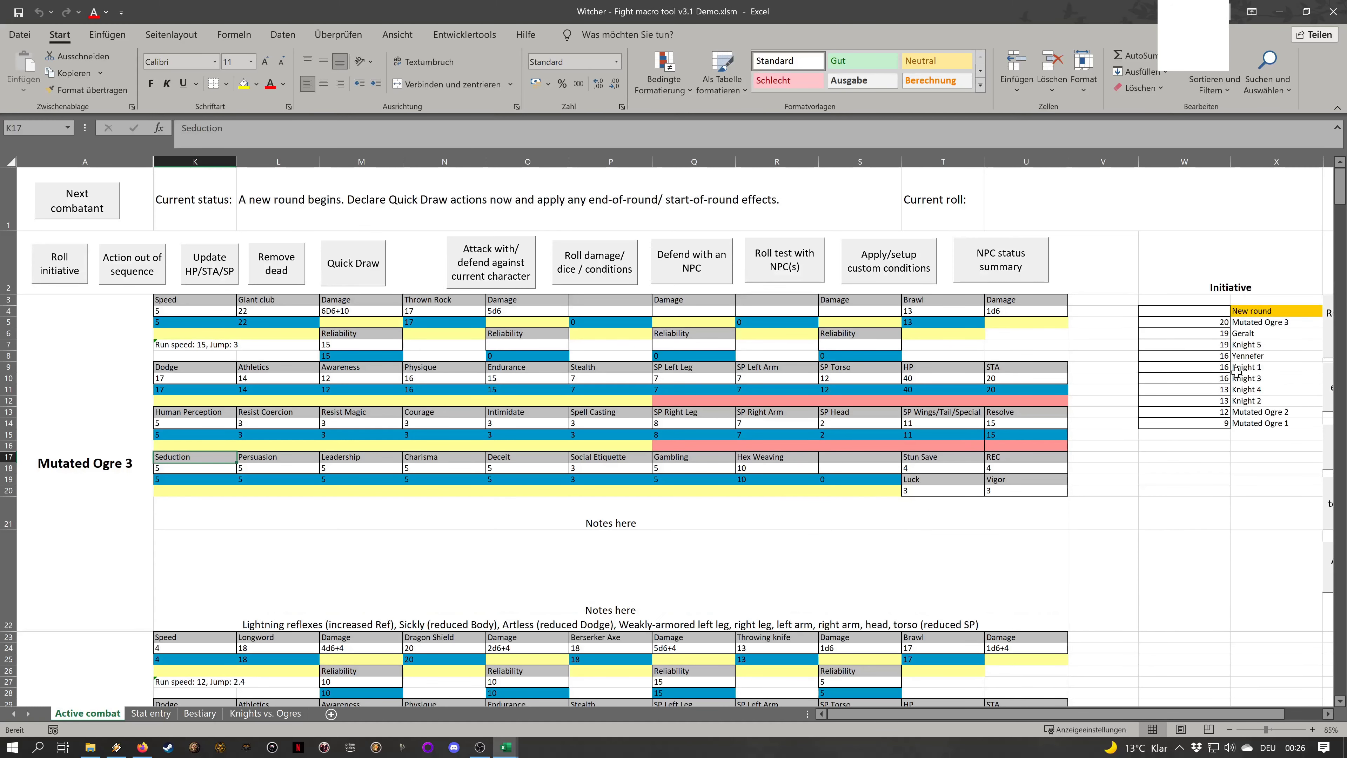
Examine the combatants' order and their initiative values in the Initiative list
drag(1214, 312, 1270, 428)
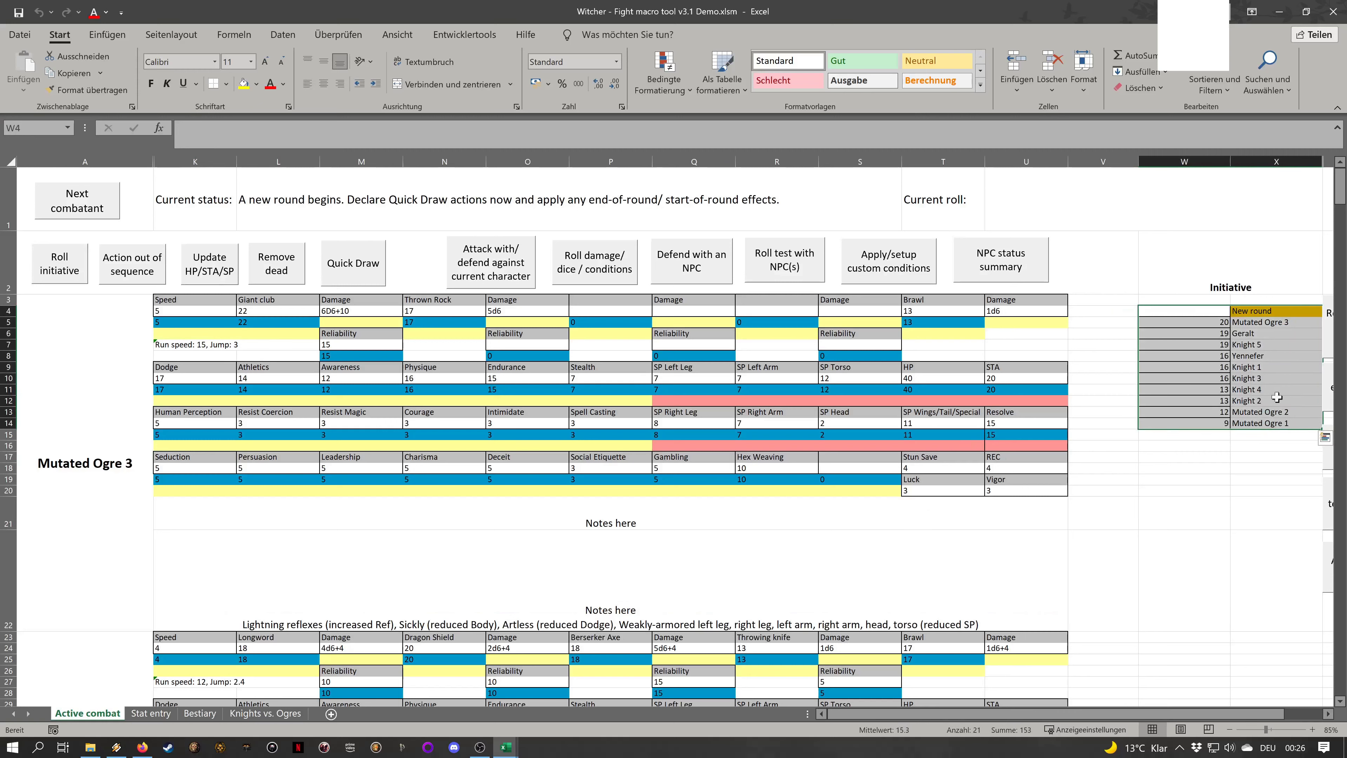
drag(1273, 321, 1266, 423)
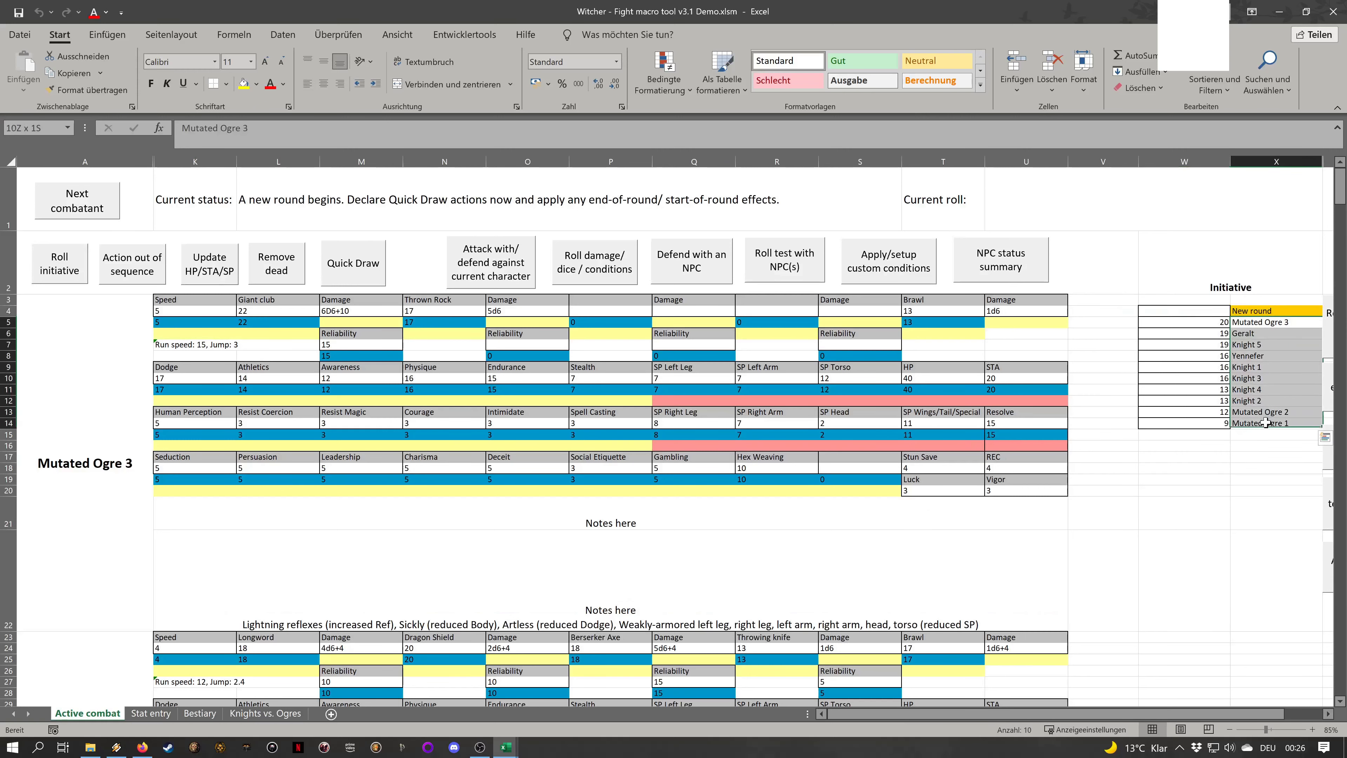
click(1260, 447)
drag(1213, 322, 1260, 426)
click(1227, 456)
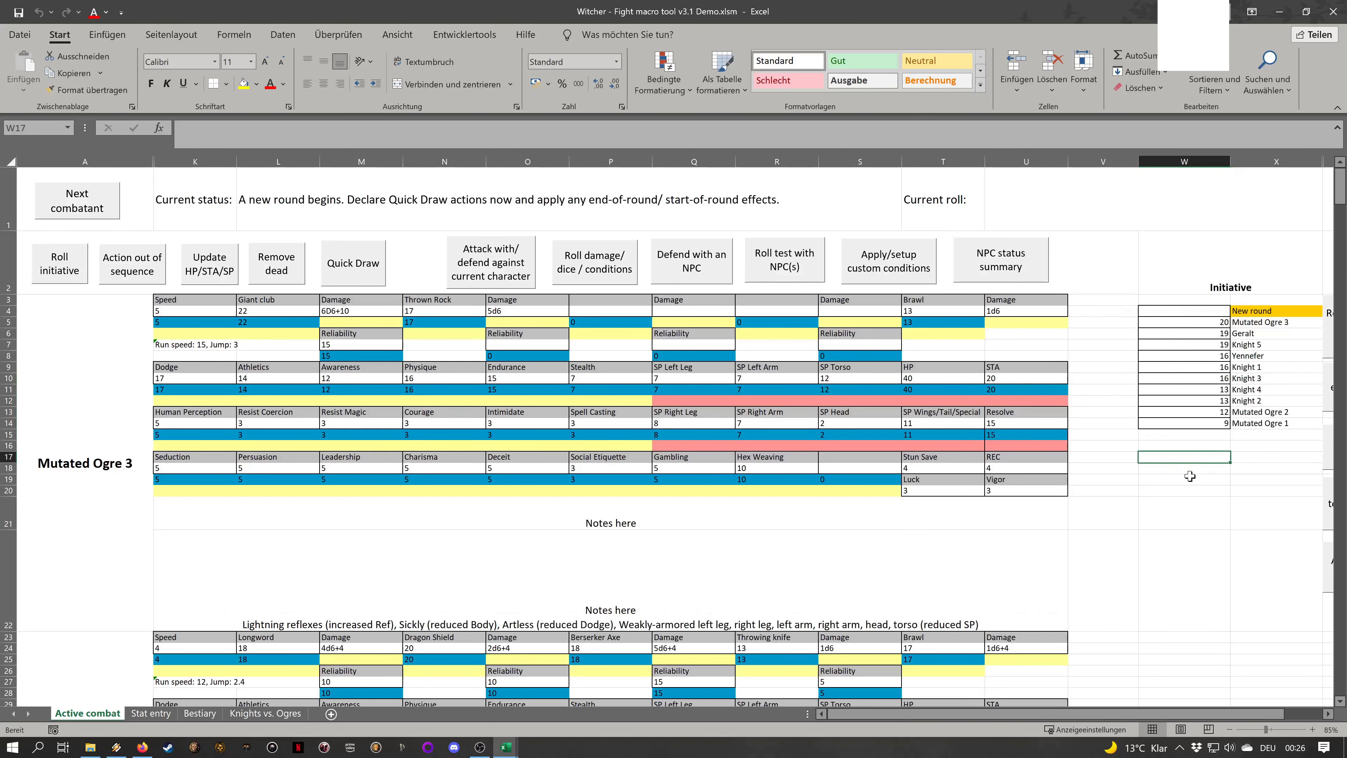
drag(1271, 325, 1256, 412)
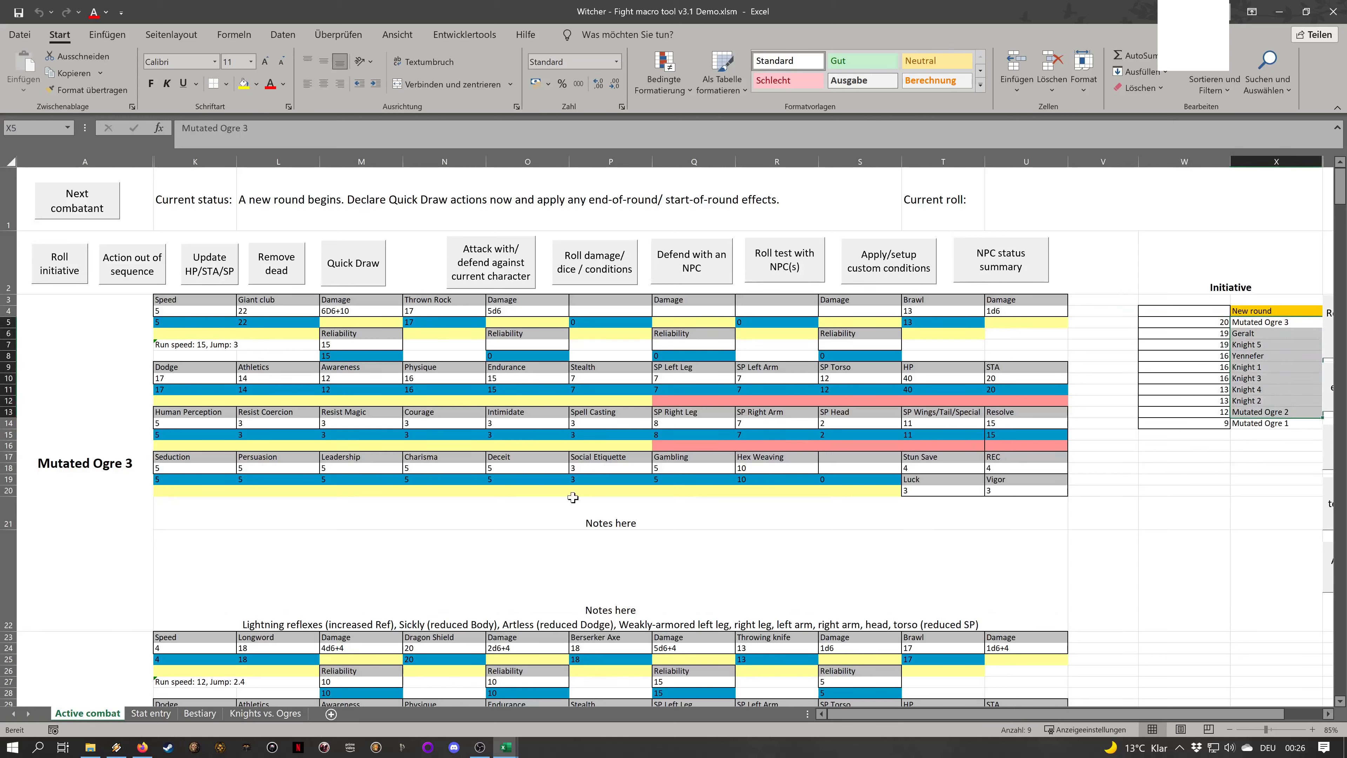
Examine Mutated Ogre 3's statblock and notes alongside the Initiative list, its New round entry and the current status text
click(133, 472)
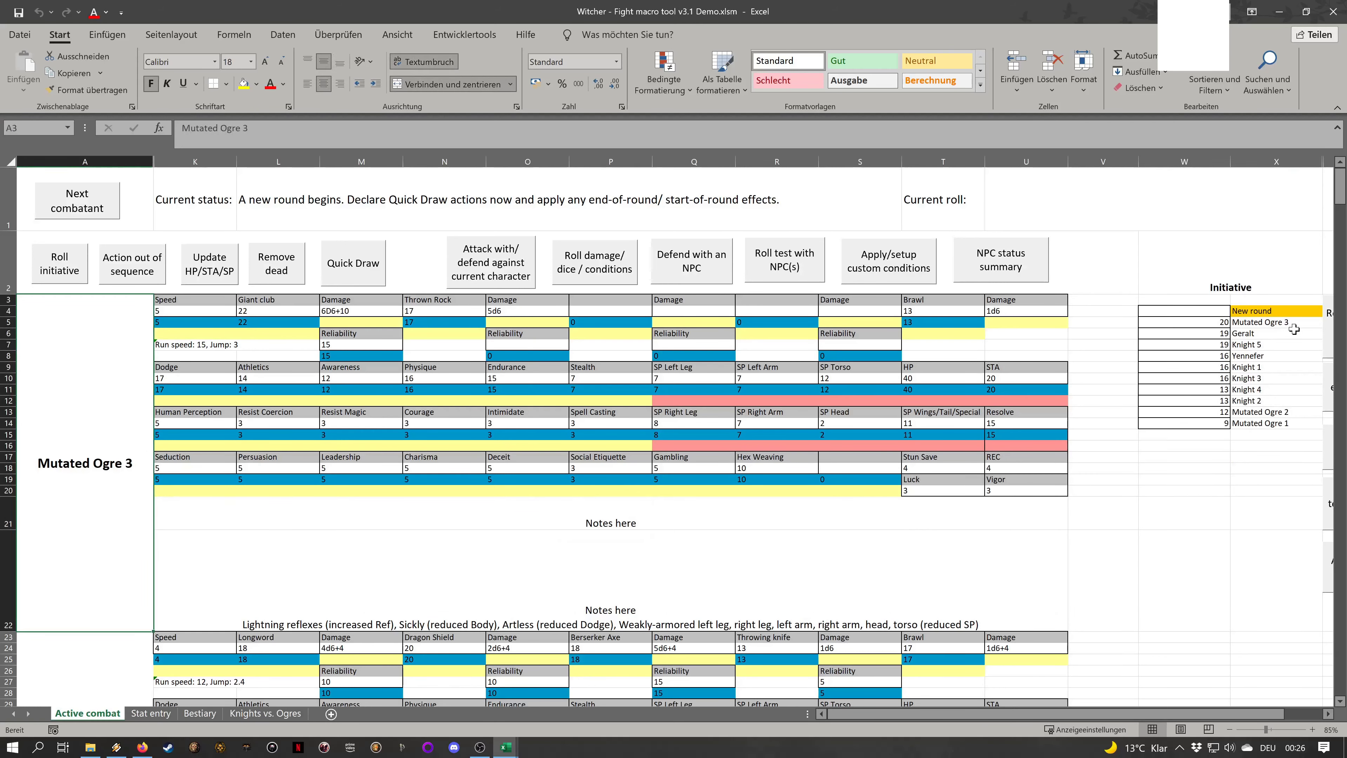
drag(1294, 324, 1283, 427)
click(923, 486)
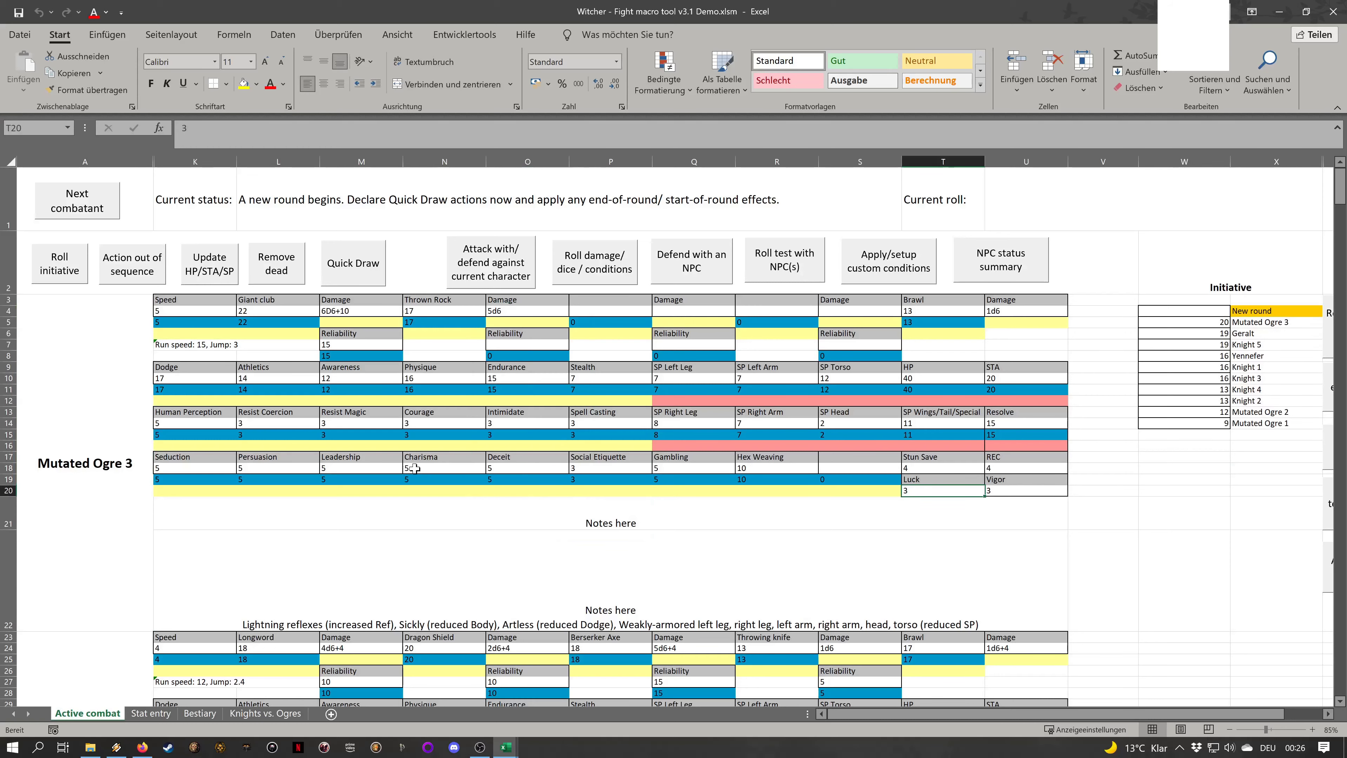
drag(111, 441, 1055, 355)
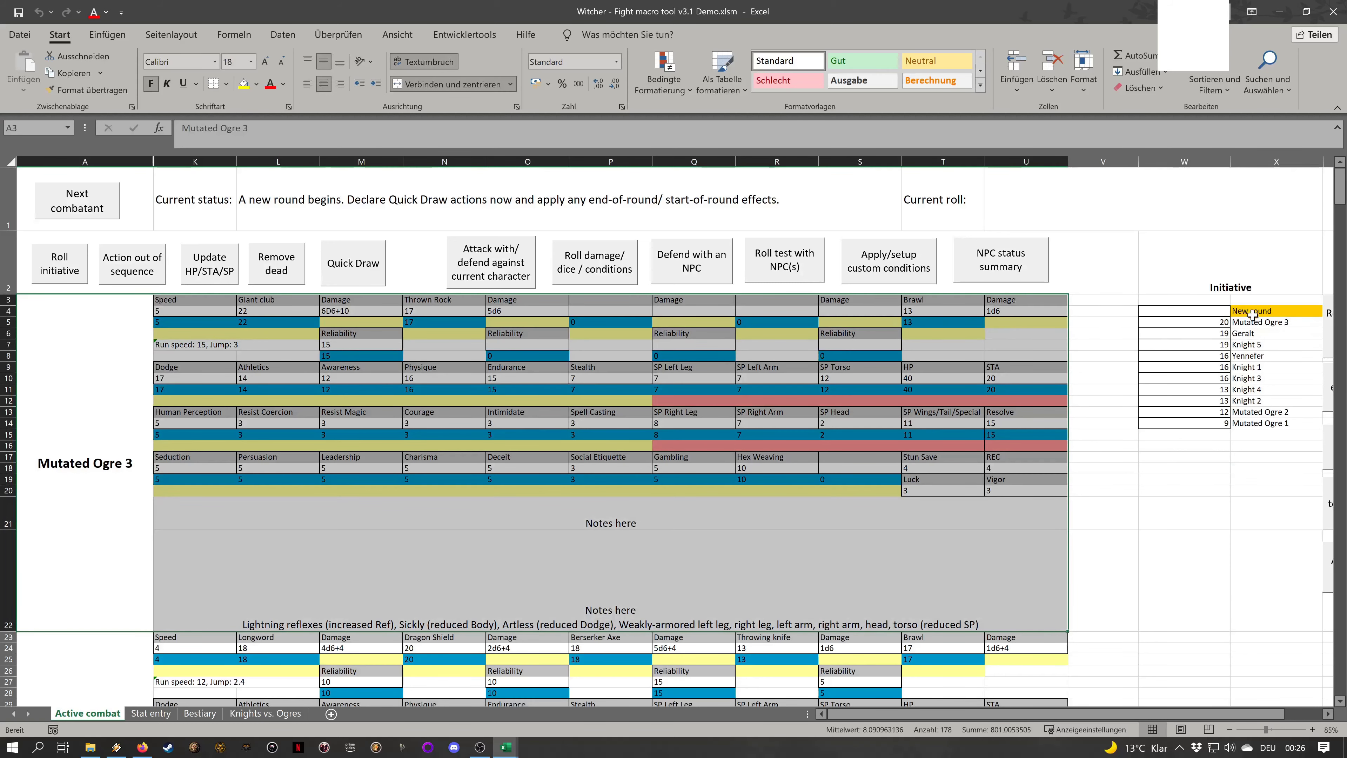
click(863, 581)
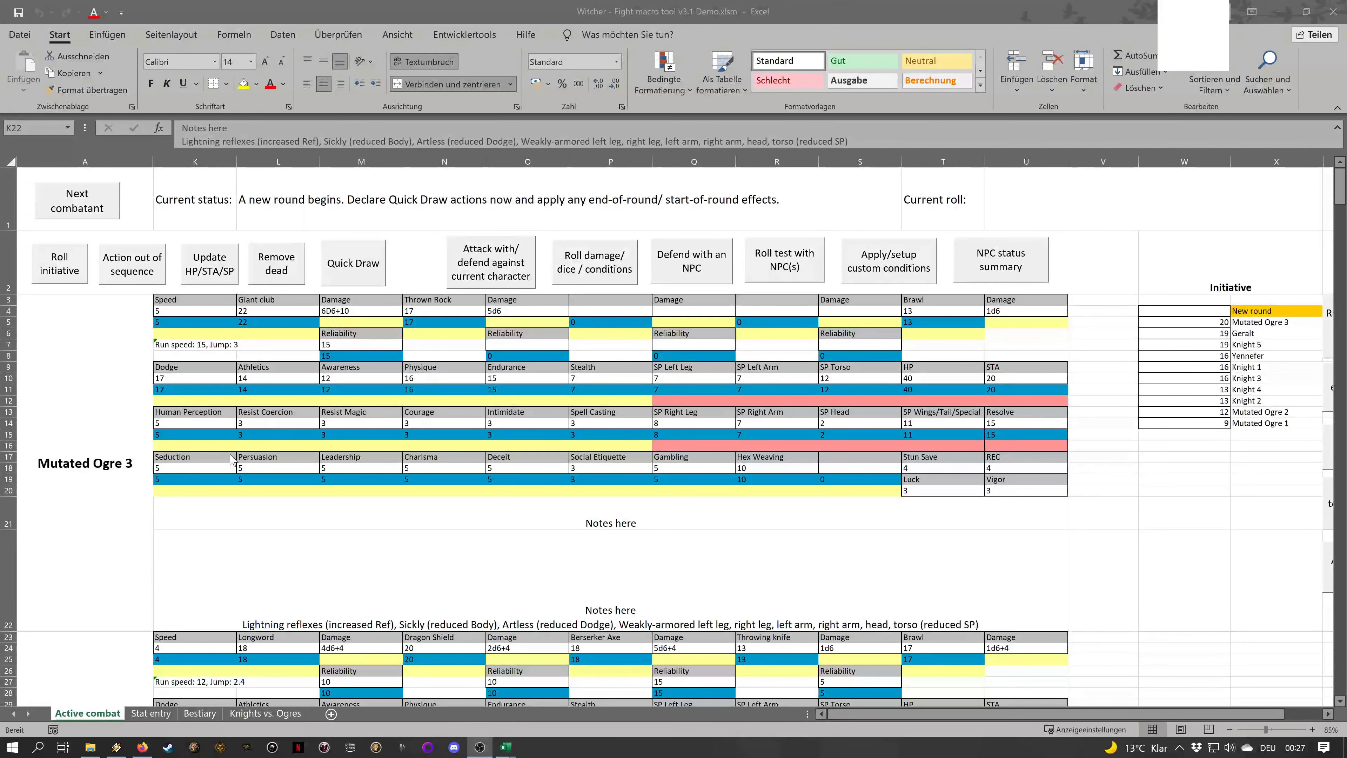
click(1248, 311)
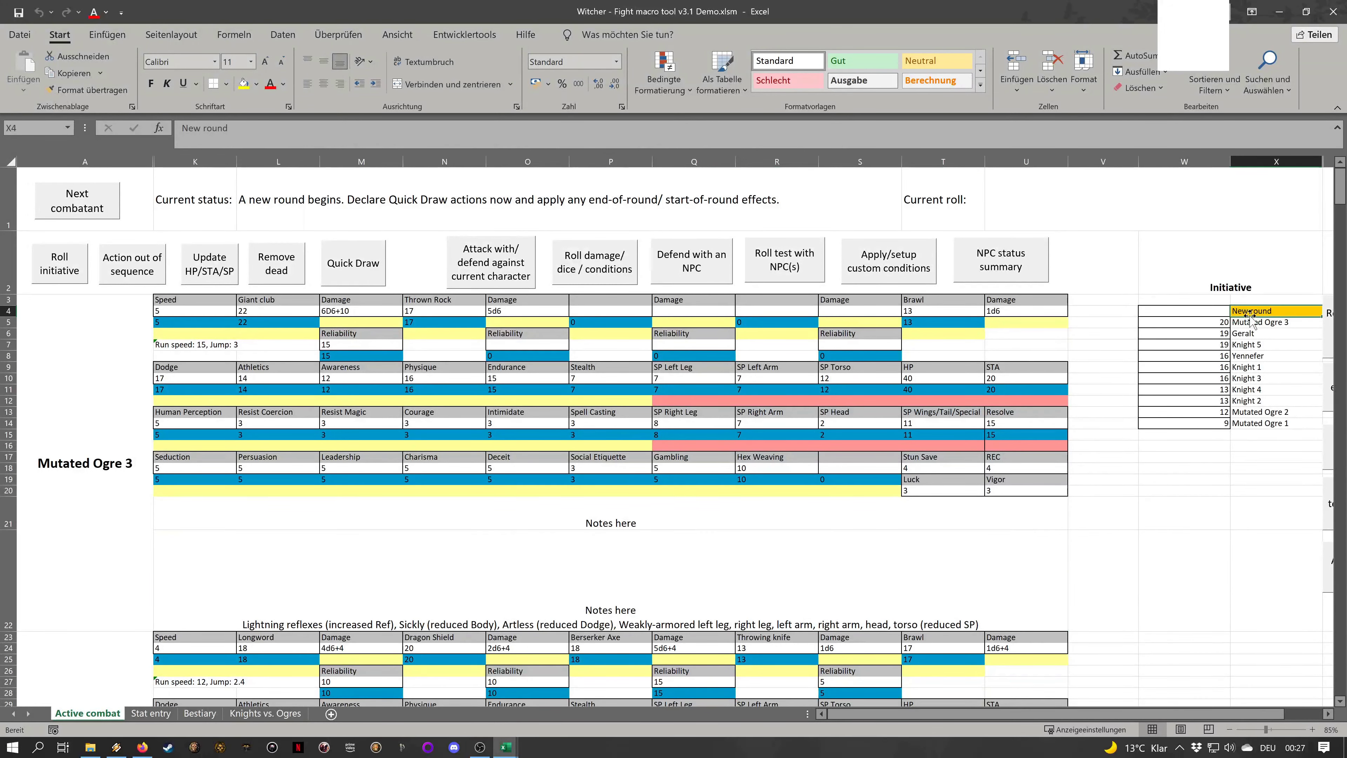
click(535, 216)
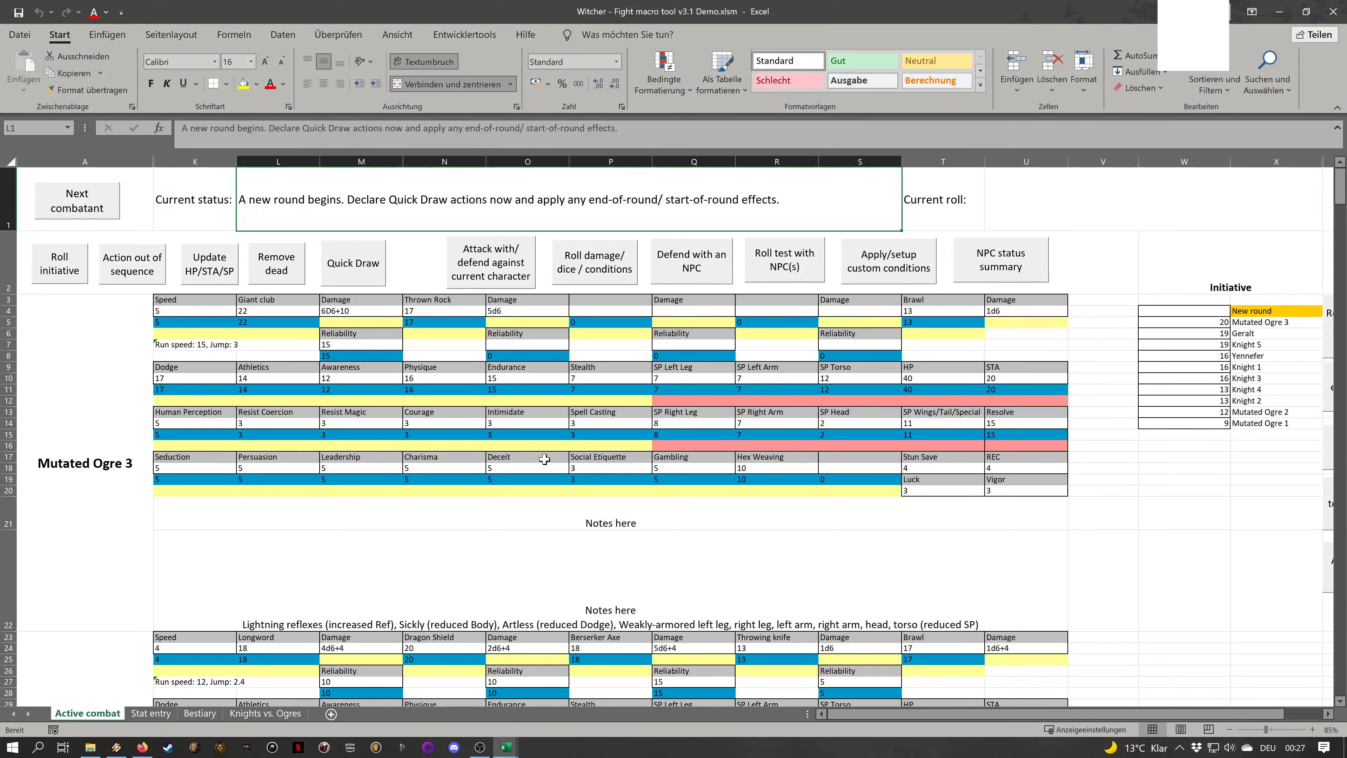
click(216, 434)
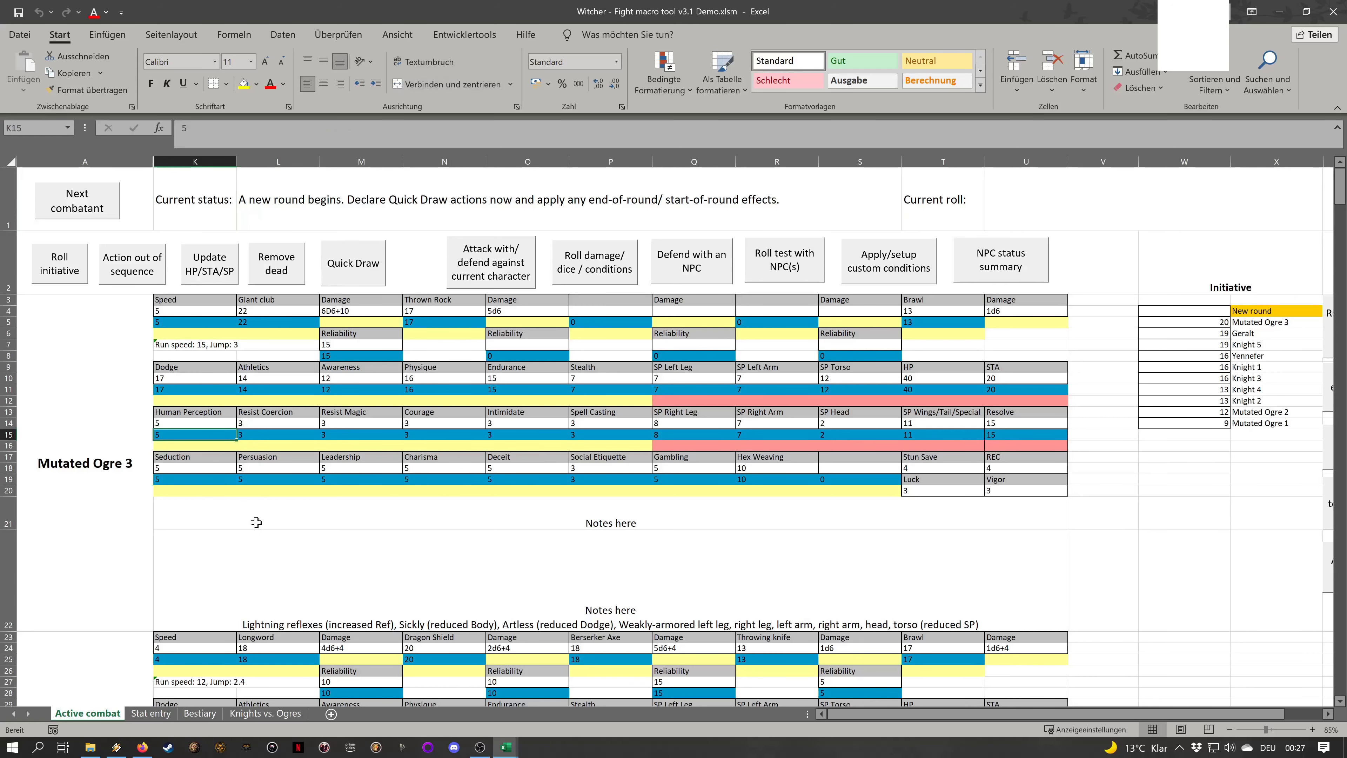
click(99, 383)
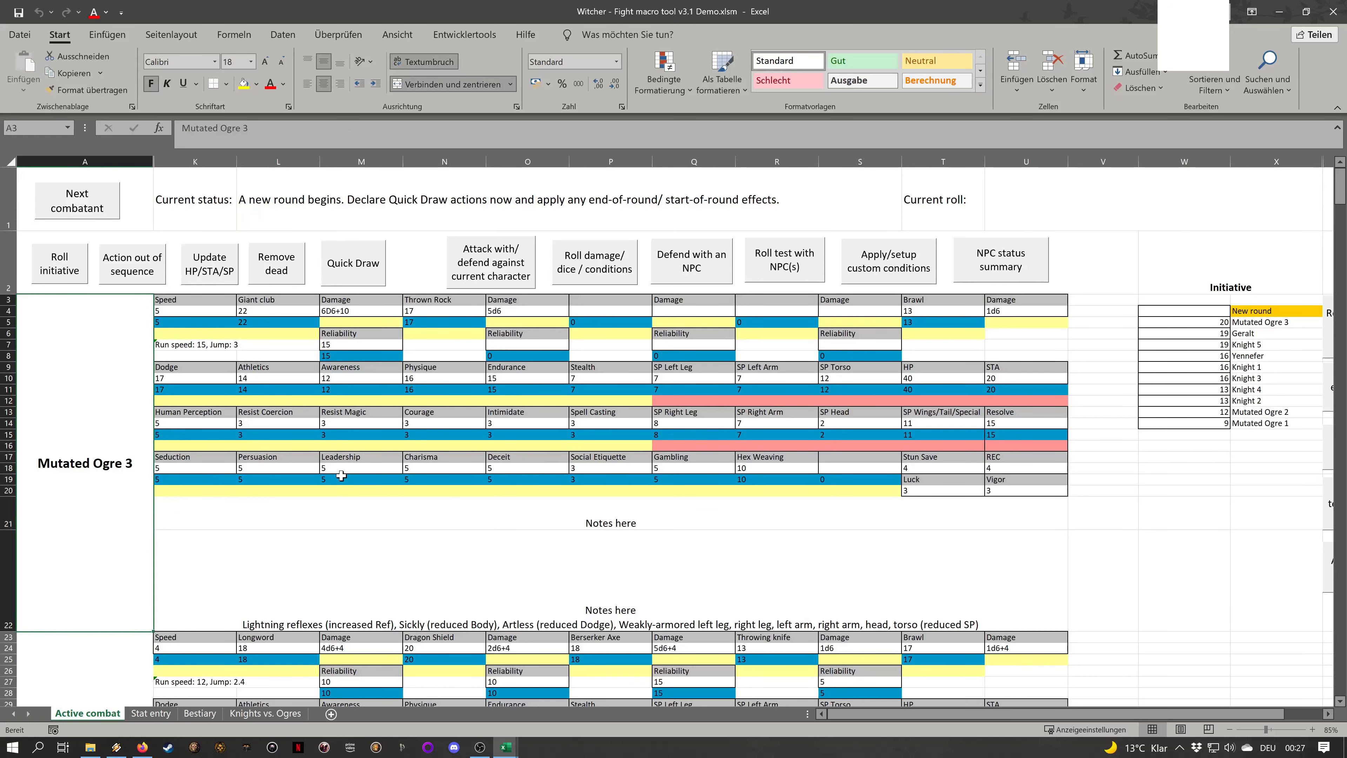
Advance to Mutated Ogre 3's turn and set up its attack with Thrown Rock
click(85, 196)
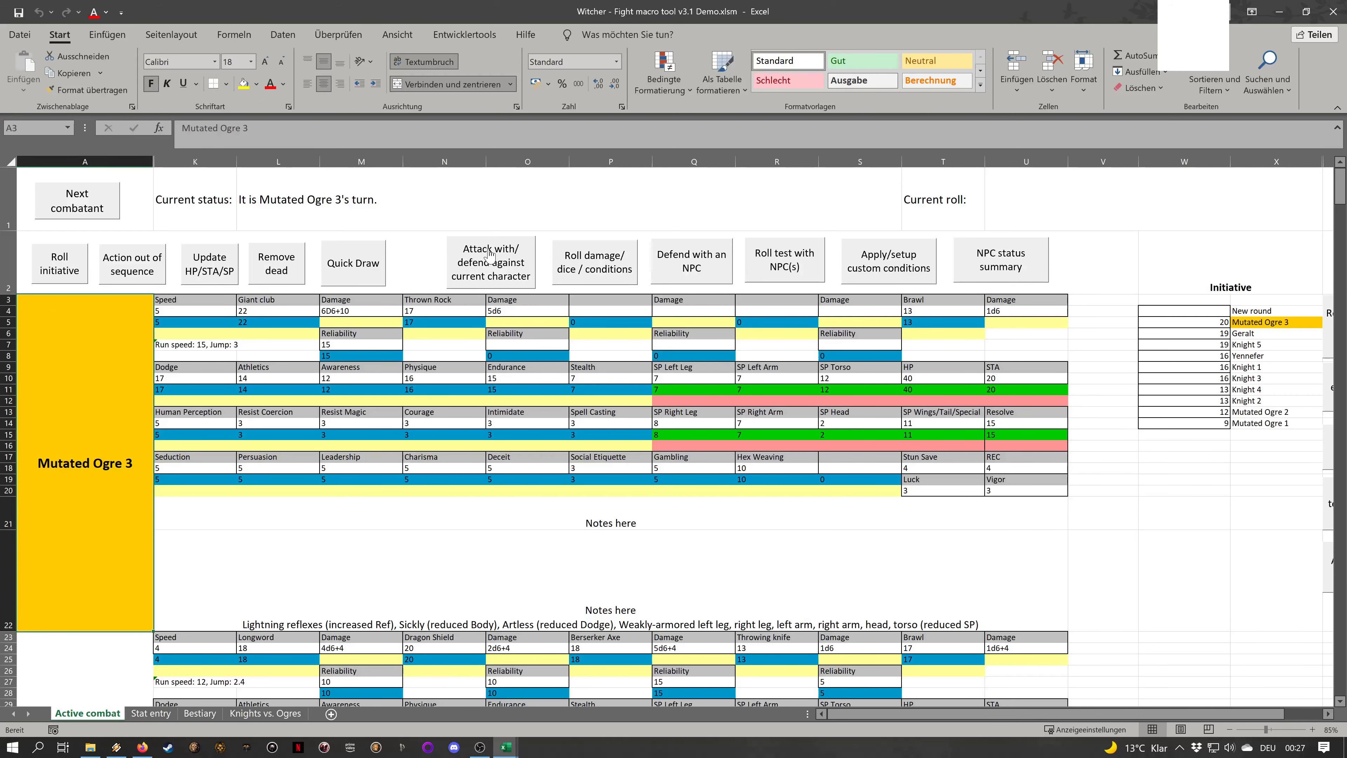
click(488, 269)
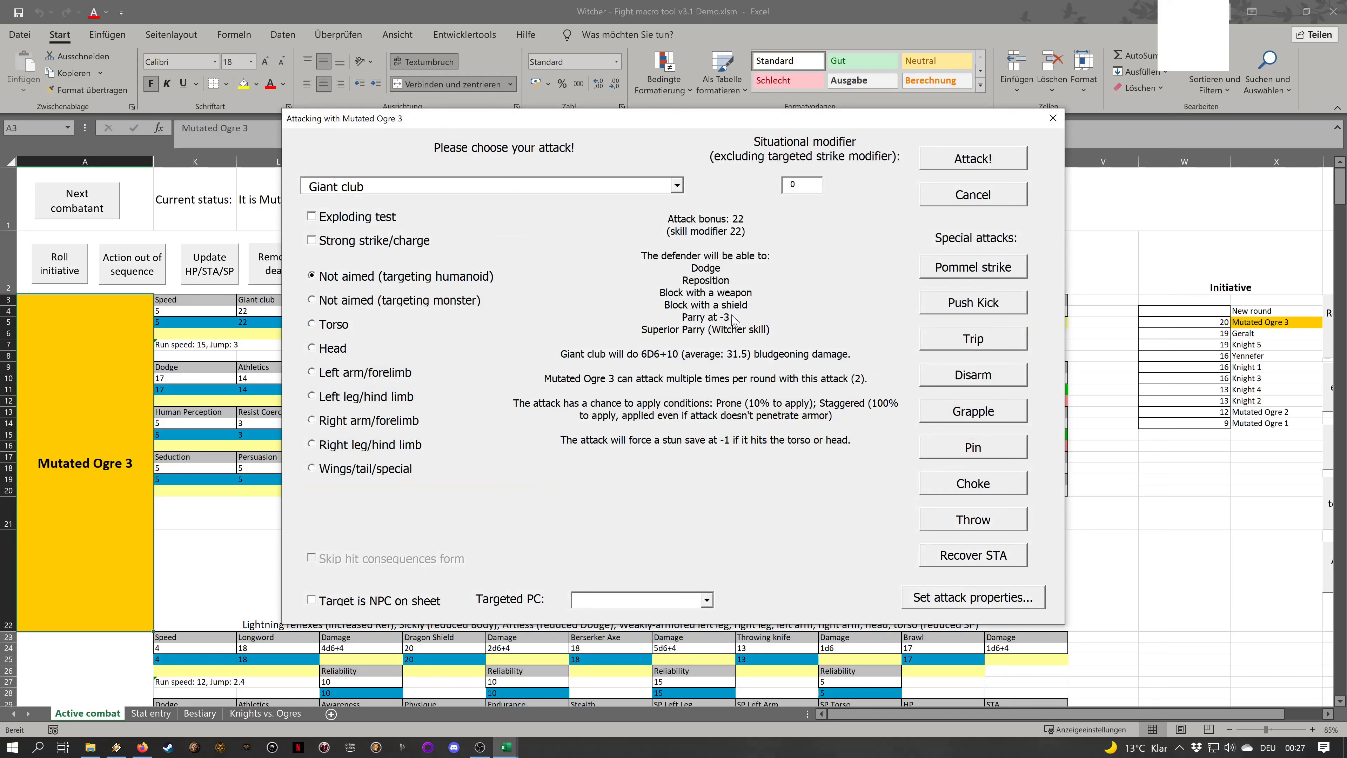
click(677, 186)
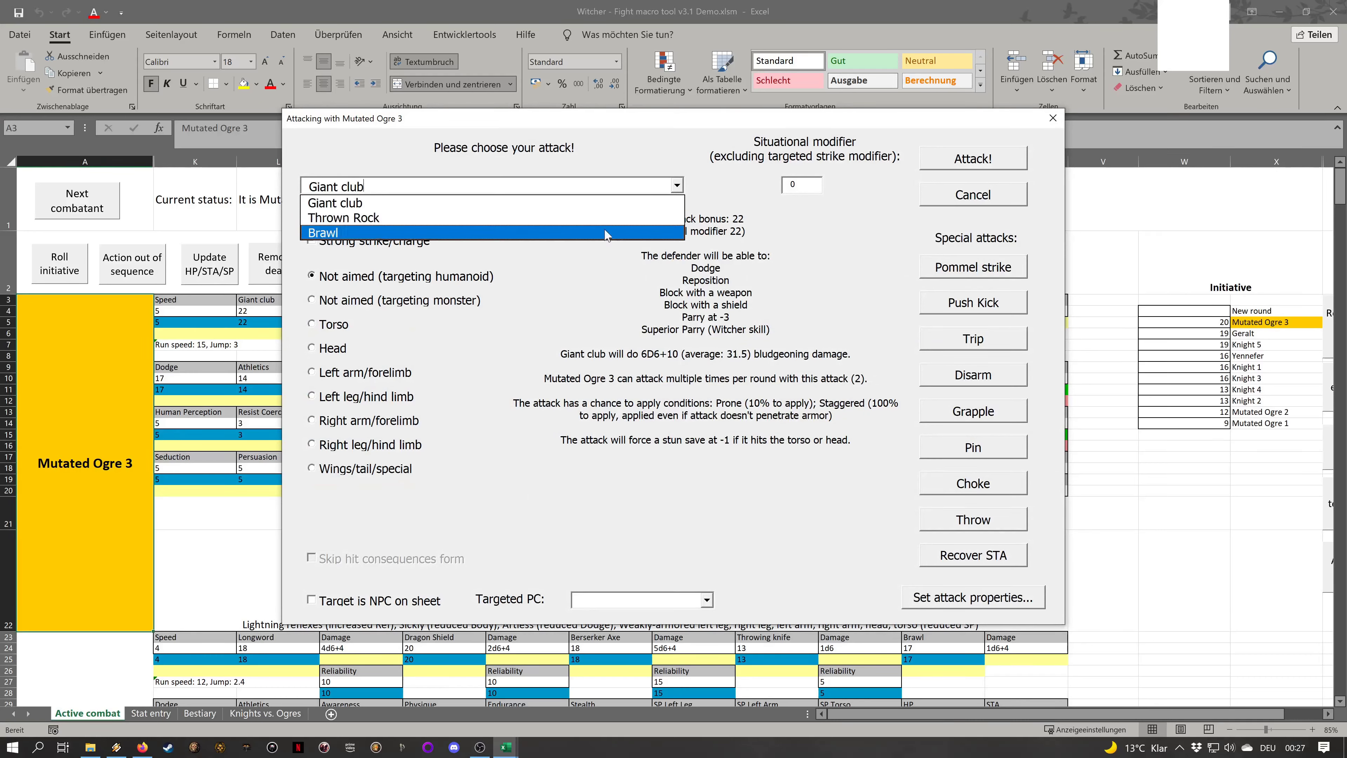
click(583, 218)
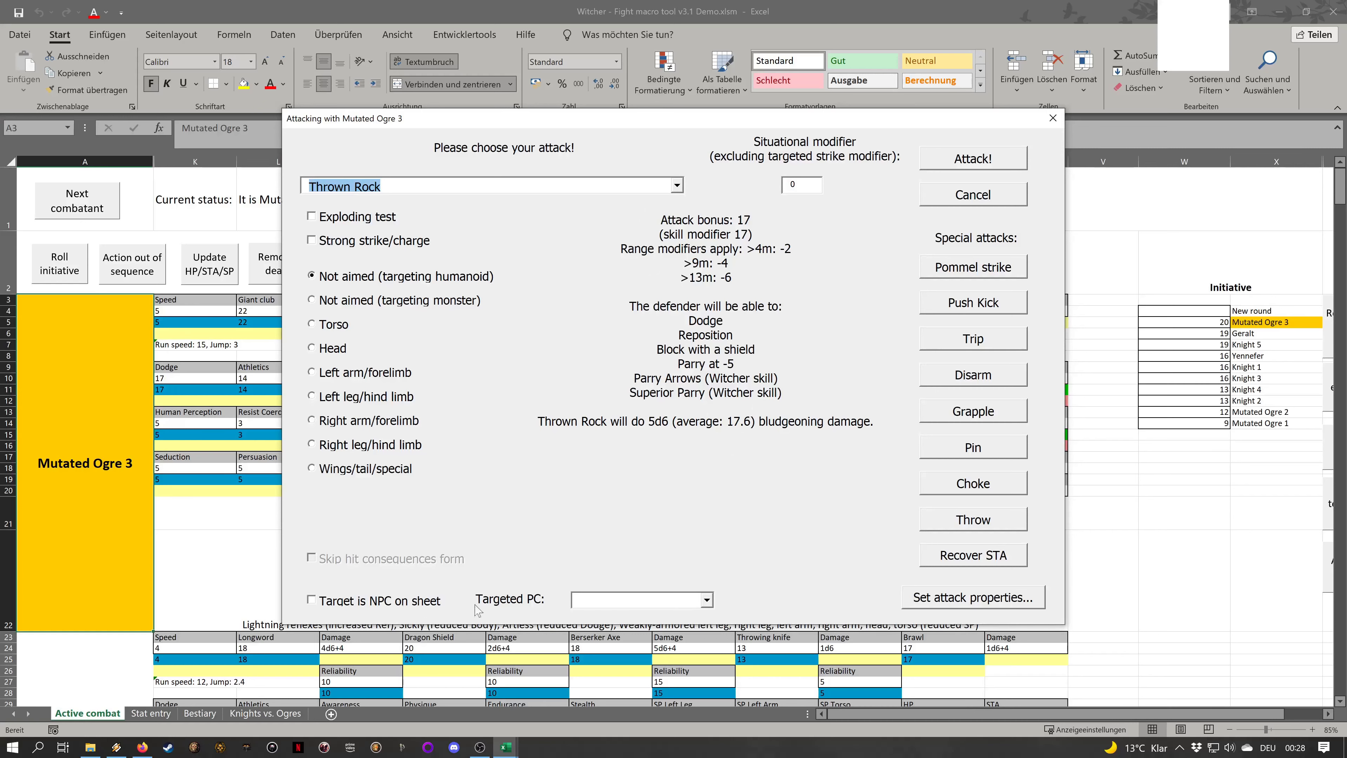
Look through the PC and on-sheet NPC targets for the attack and set the targeted PC to Yennefer
click(708, 600)
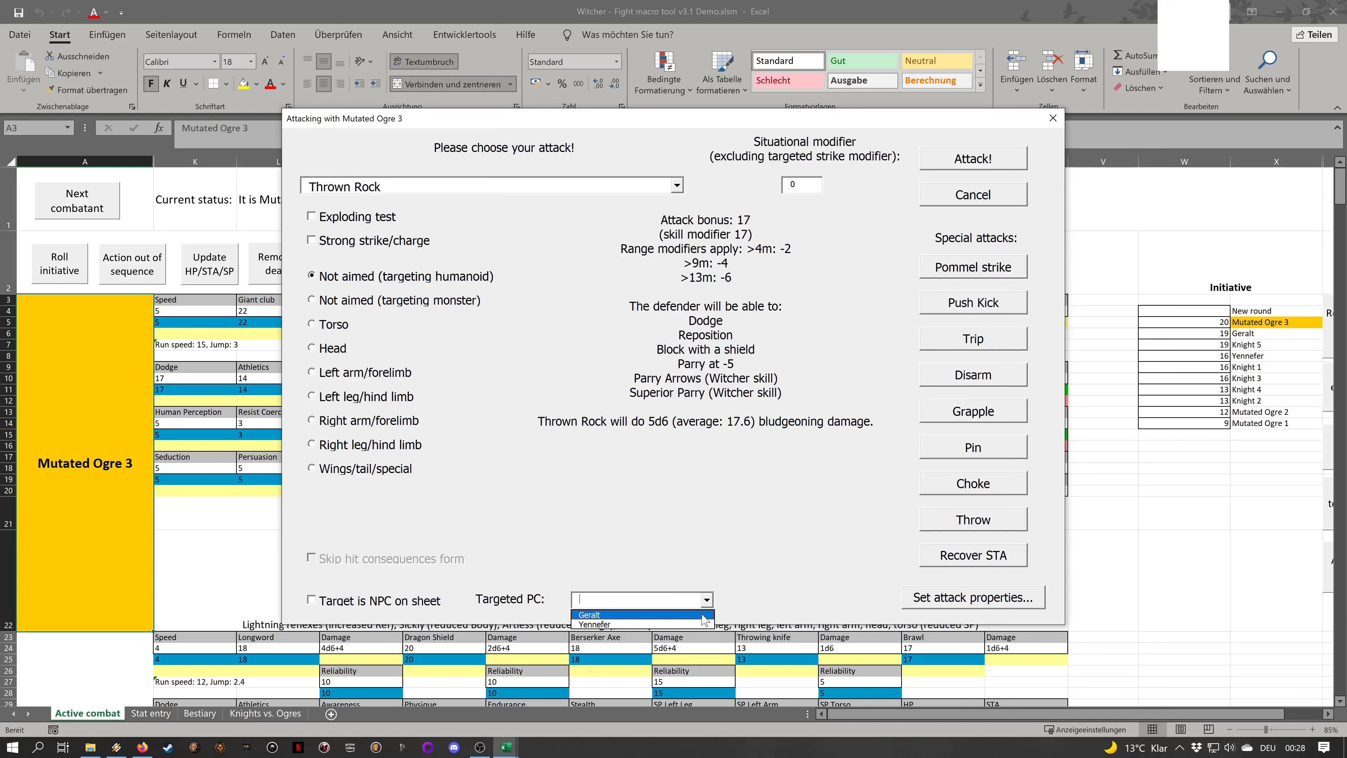
click(710, 615)
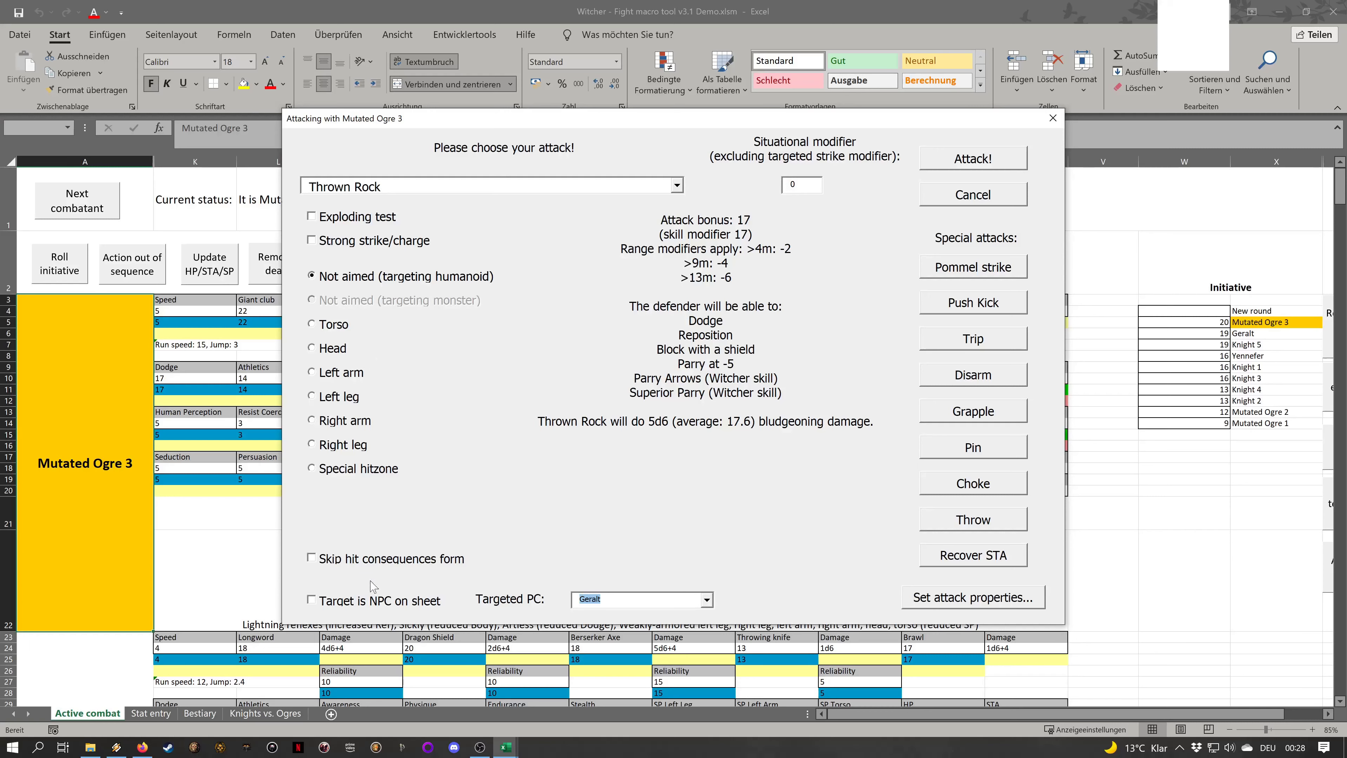
click(374, 604)
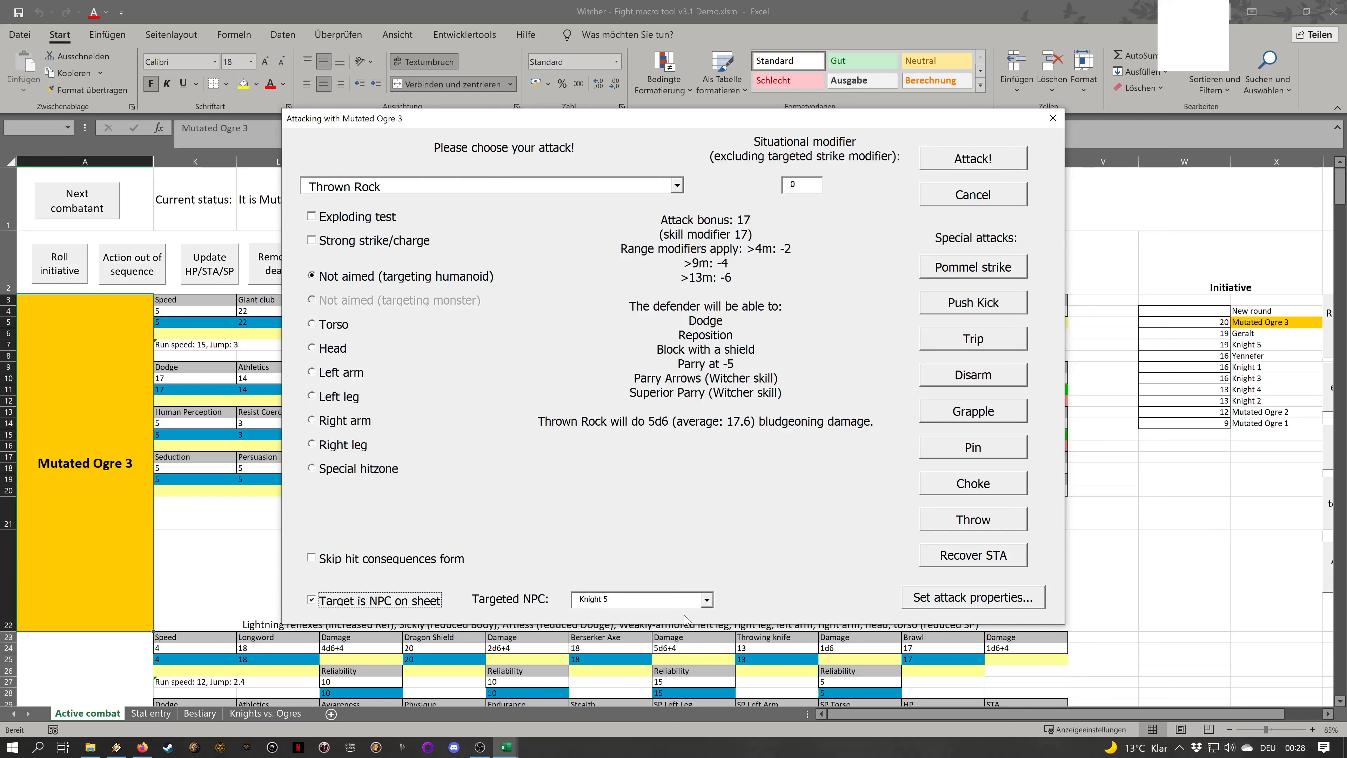
click(707, 600)
click(707, 601)
click(418, 598)
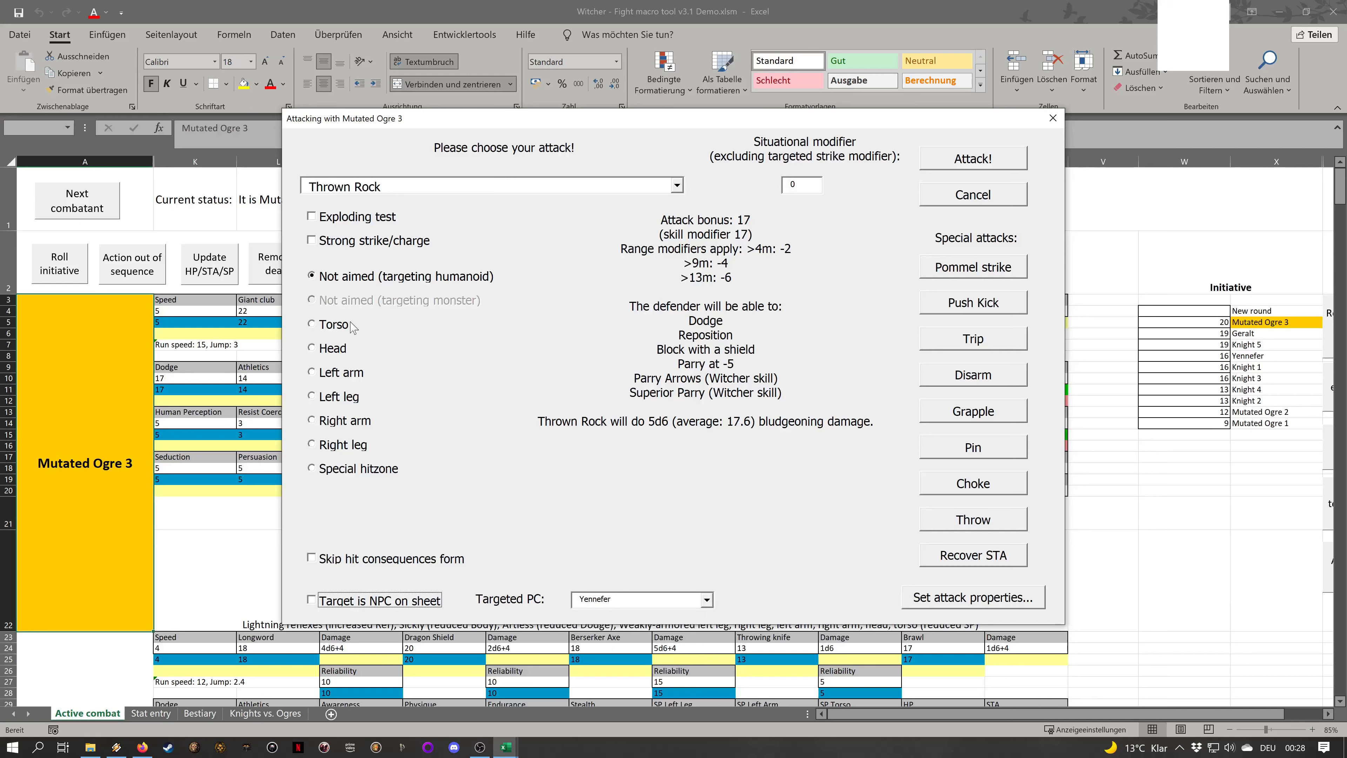
Compare the aimed strike modifiers for head, arms and legs, and aim the Thrown Rock at the torso
click(339, 325)
click(334, 348)
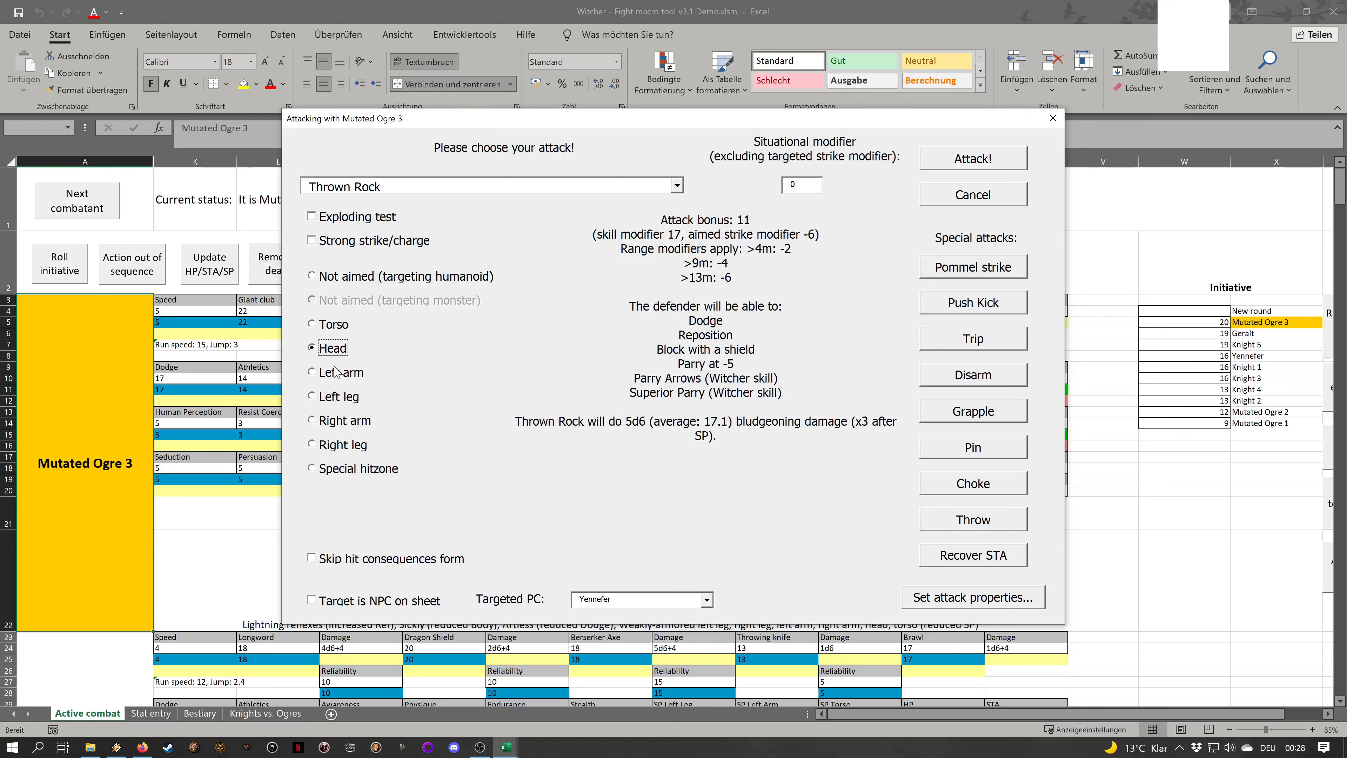
click(338, 373)
click(337, 403)
click(338, 423)
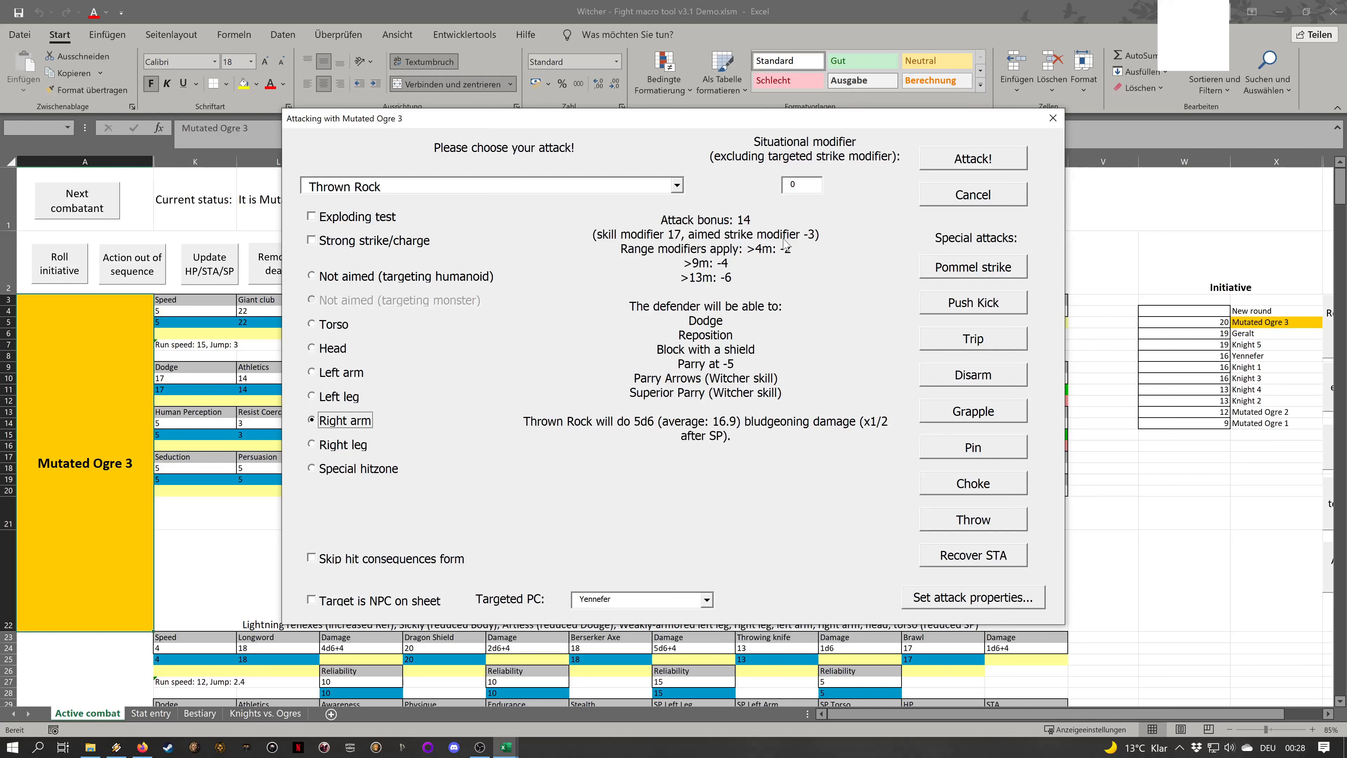
click(314, 326)
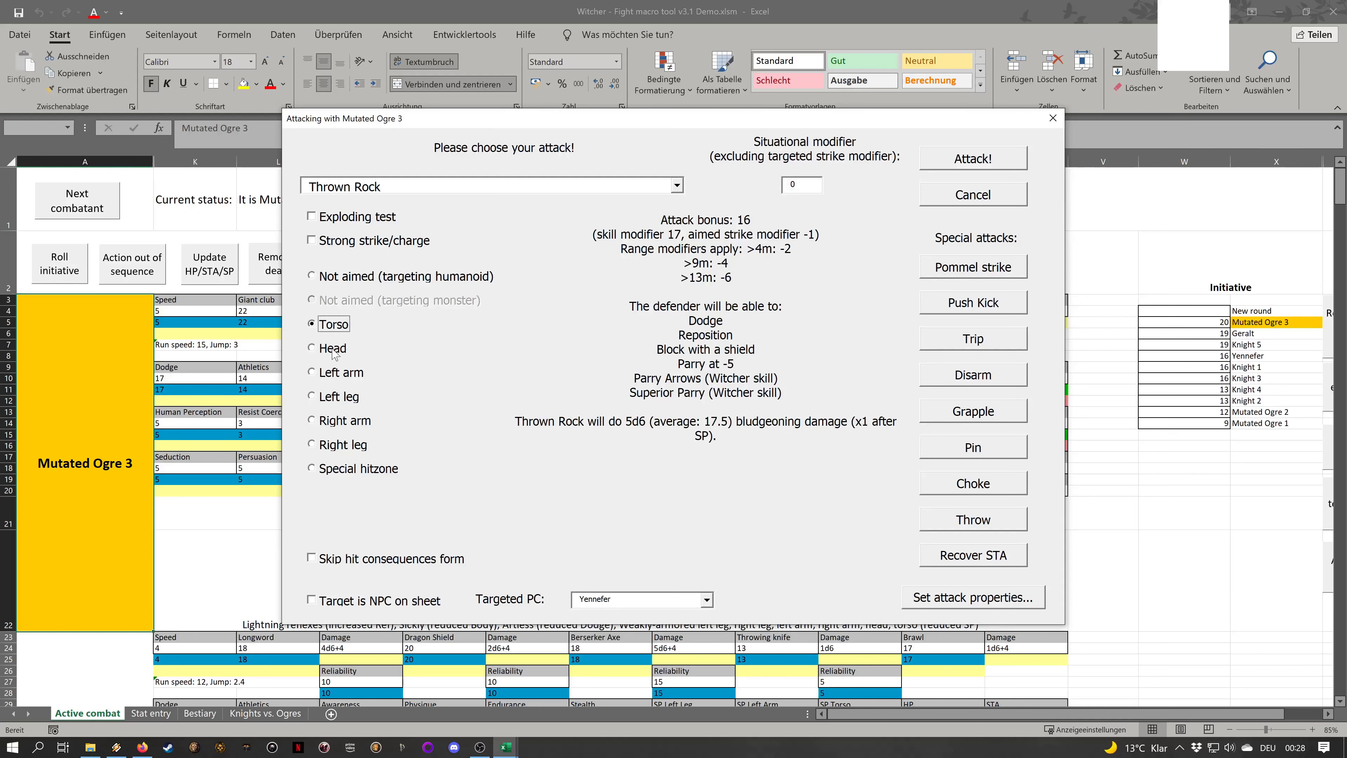
Try the strong strike/charge option on and off, and set the attack's situational modifier to 2
click(354, 245)
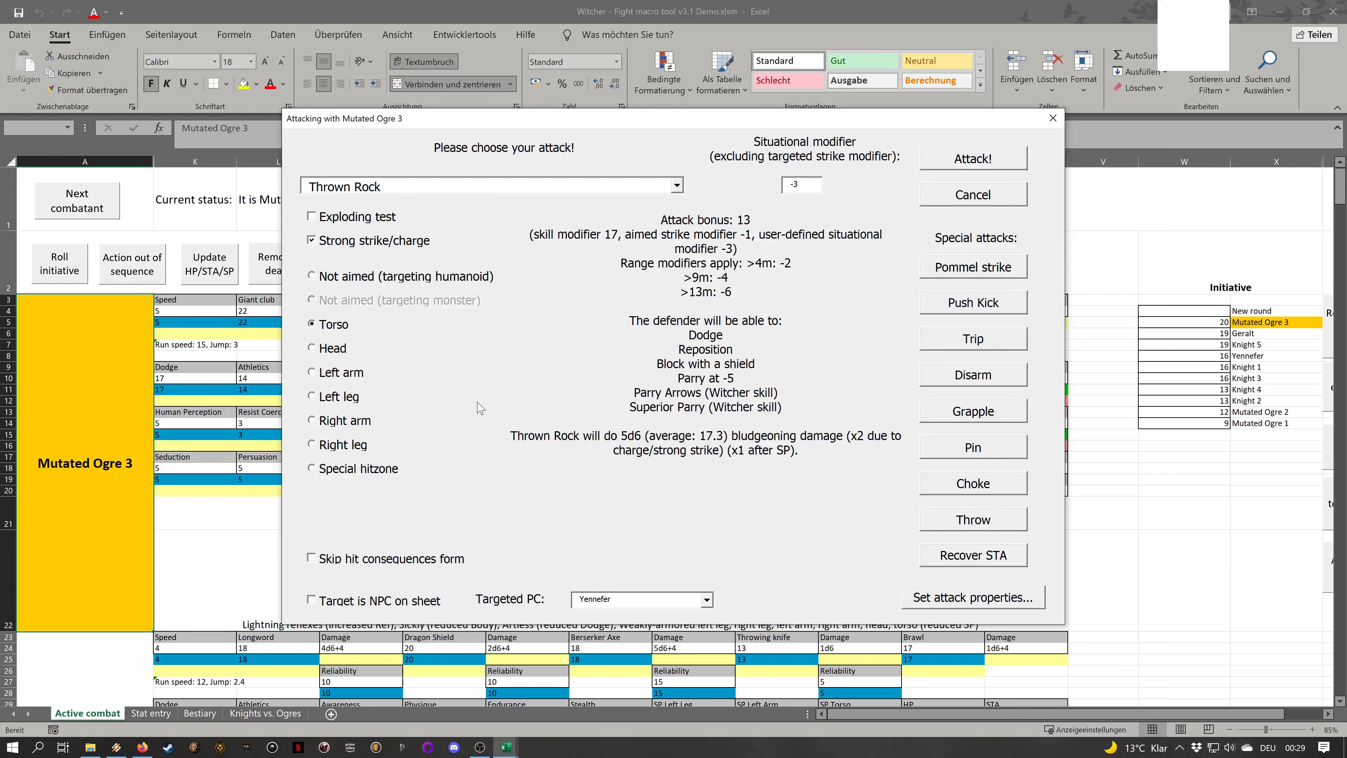
click(341, 246)
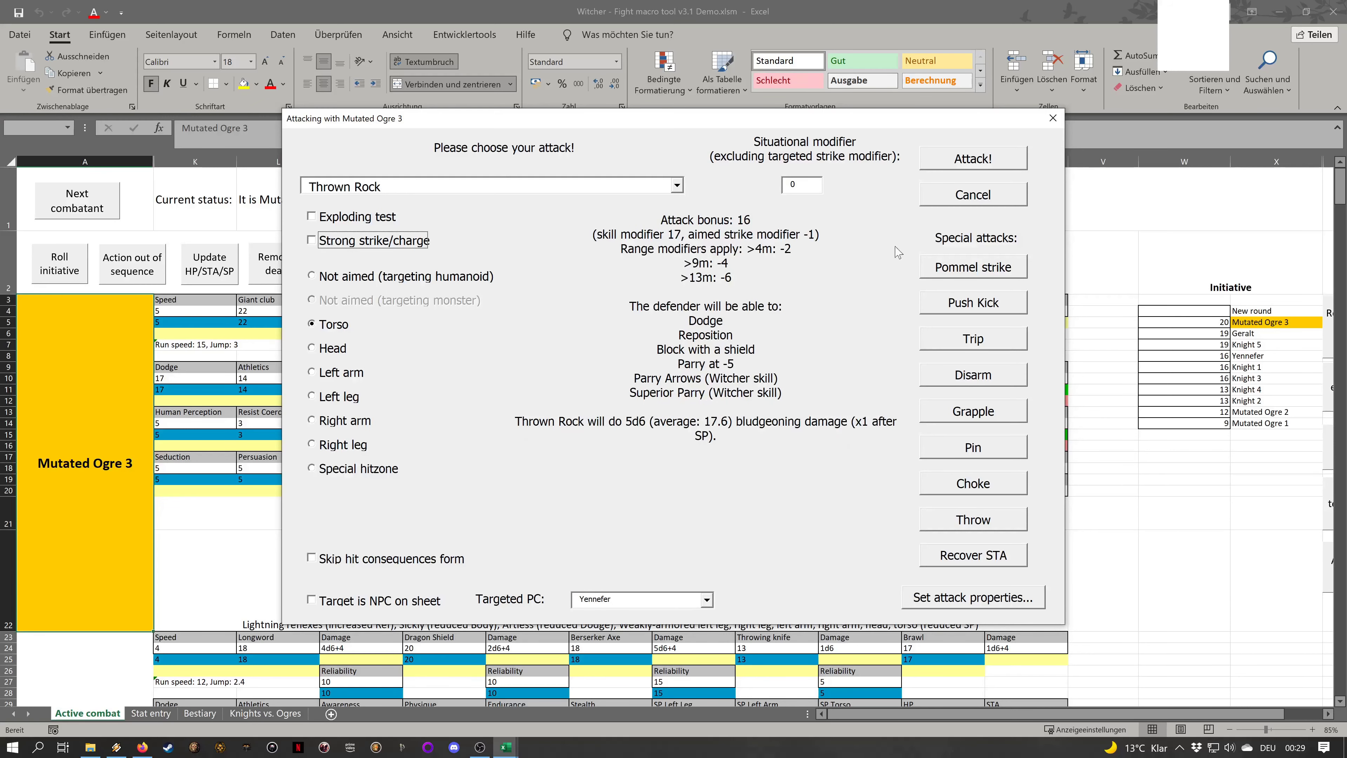
key(Tab)
text(2)
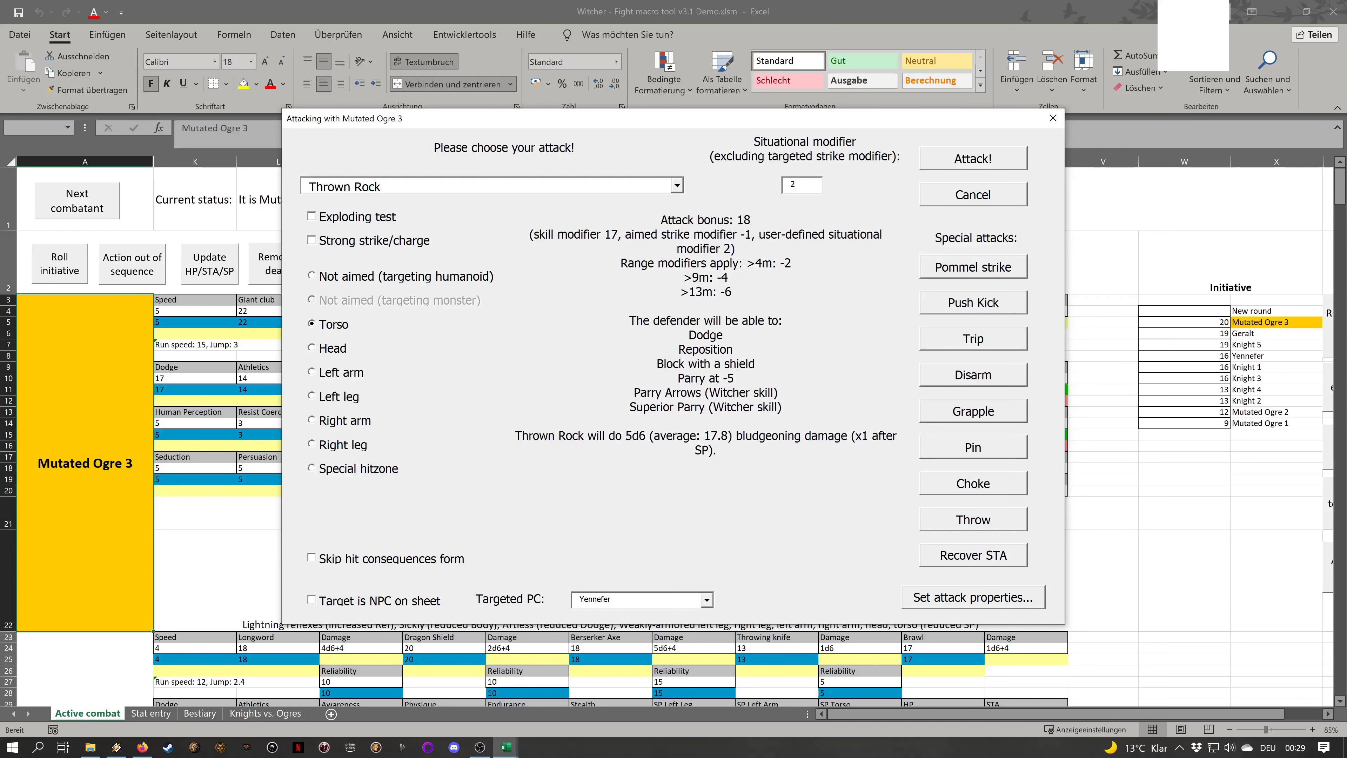
Check how strong strike/charge combines with the situational modifier, turn it back off and enable the exploding test
click(388, 248)
click(798, 184)
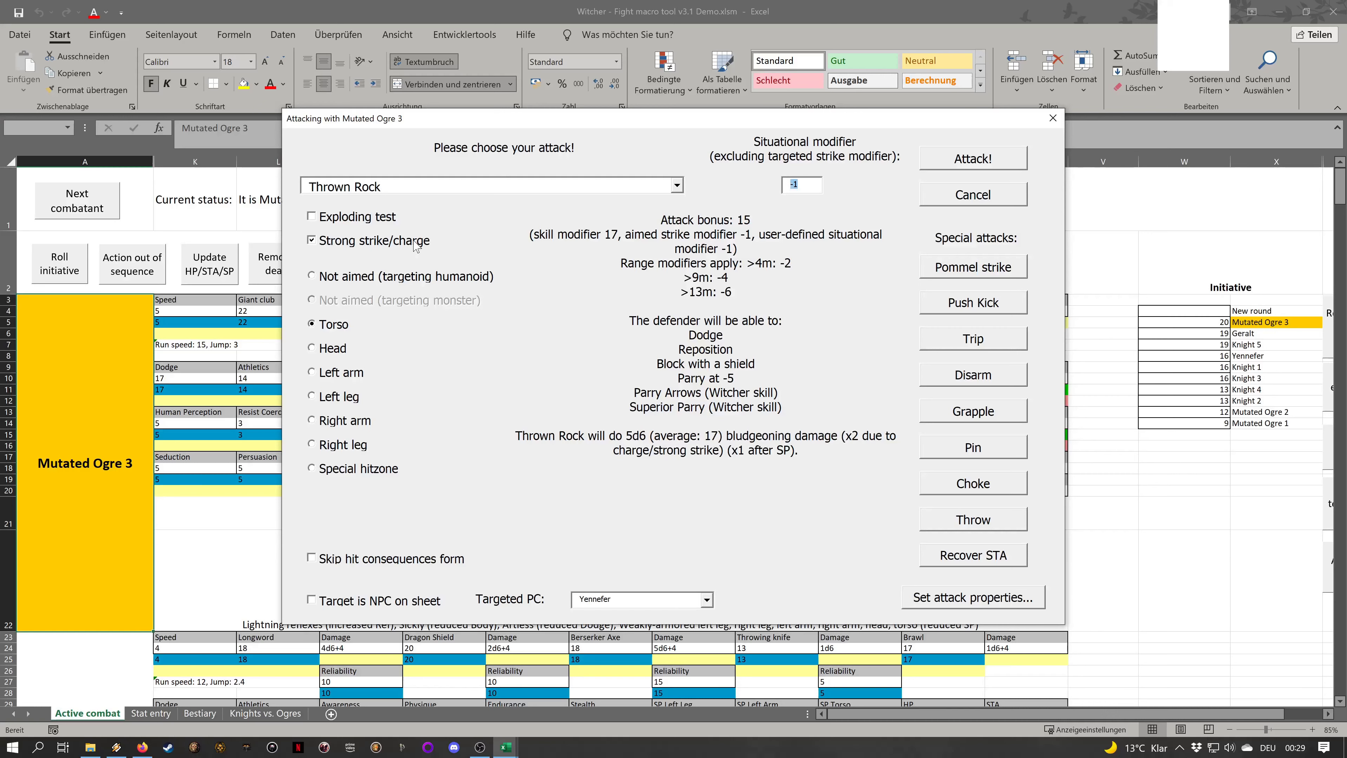
click(415, 243)
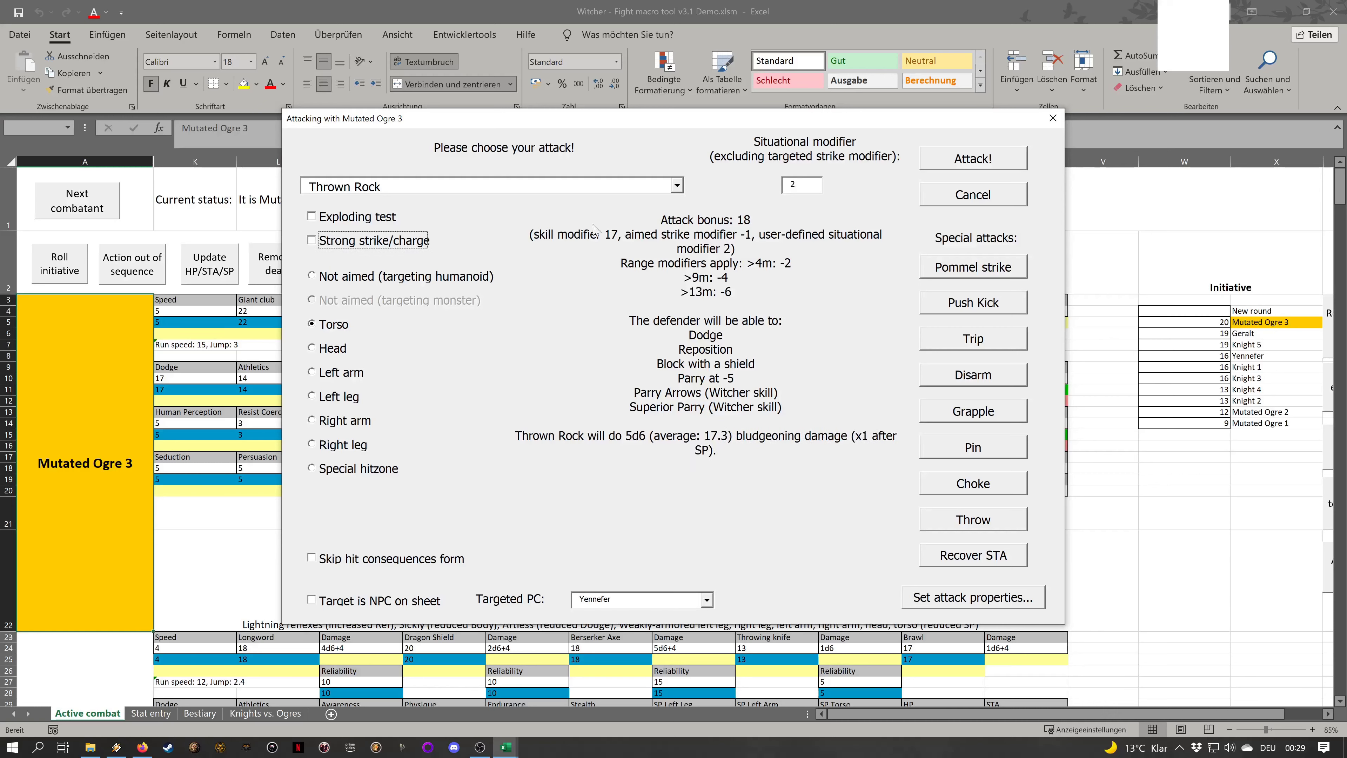
click(784, 188)
click(352, 221)
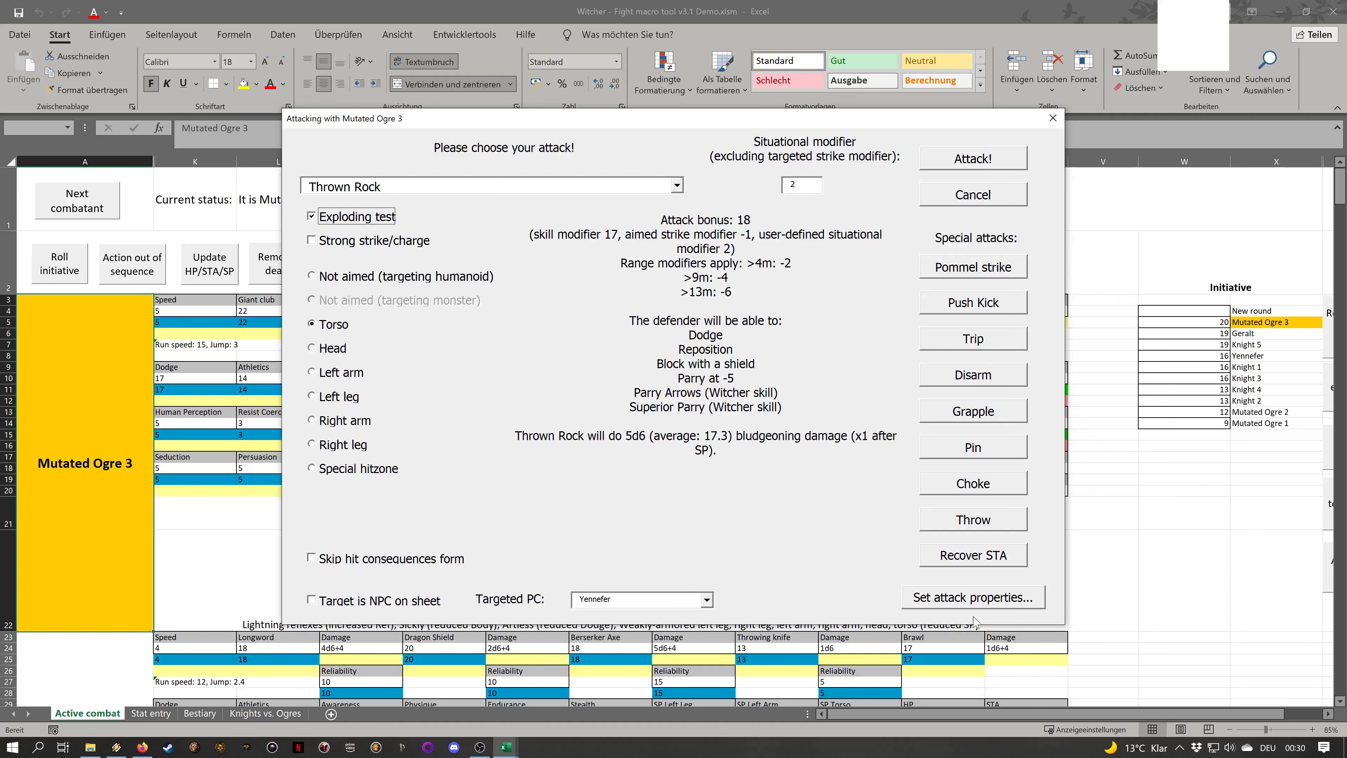
Roll Mutated Ogre 3's Thrown Rock attack against Yennefer's torso and acknowledge the rolled result
click(493, 186)
double_click(493, 186)
click(493, 186)
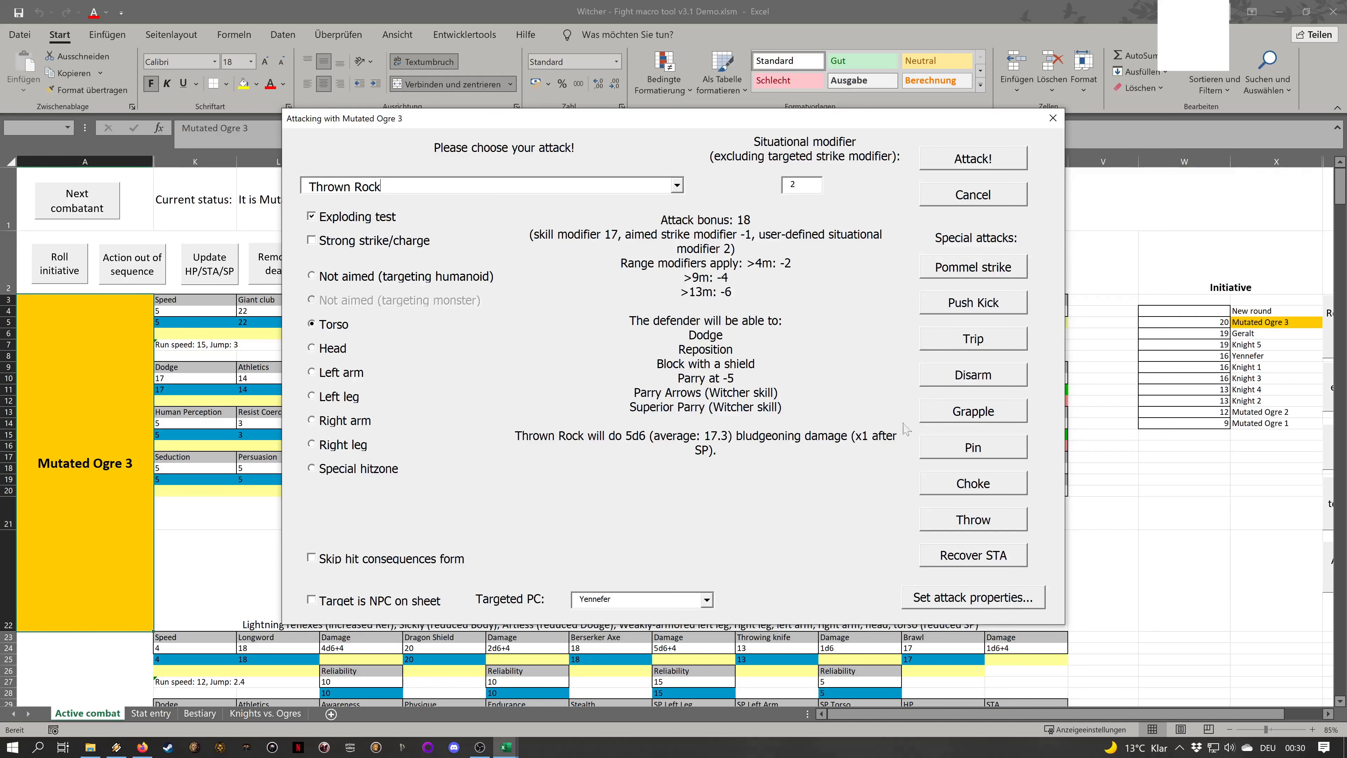
click(978, 161)
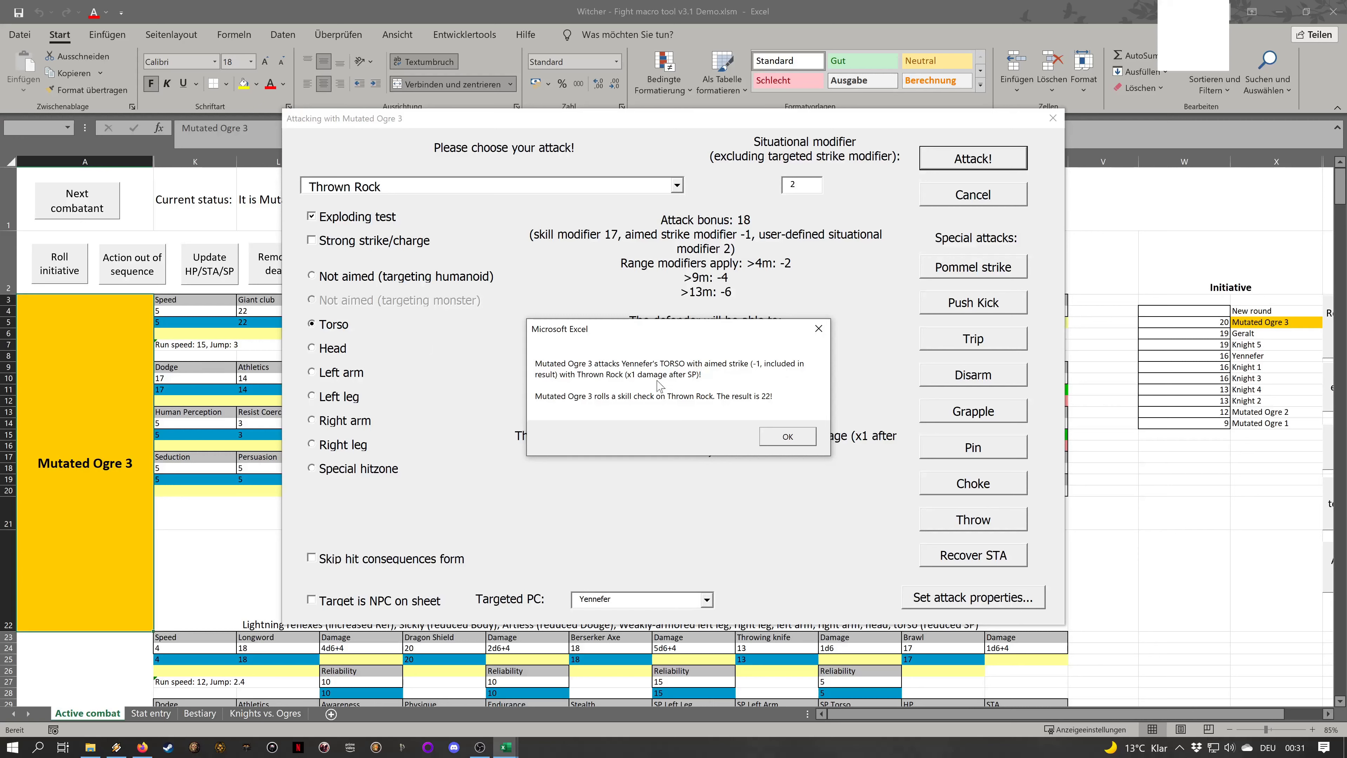
click(787, 436)
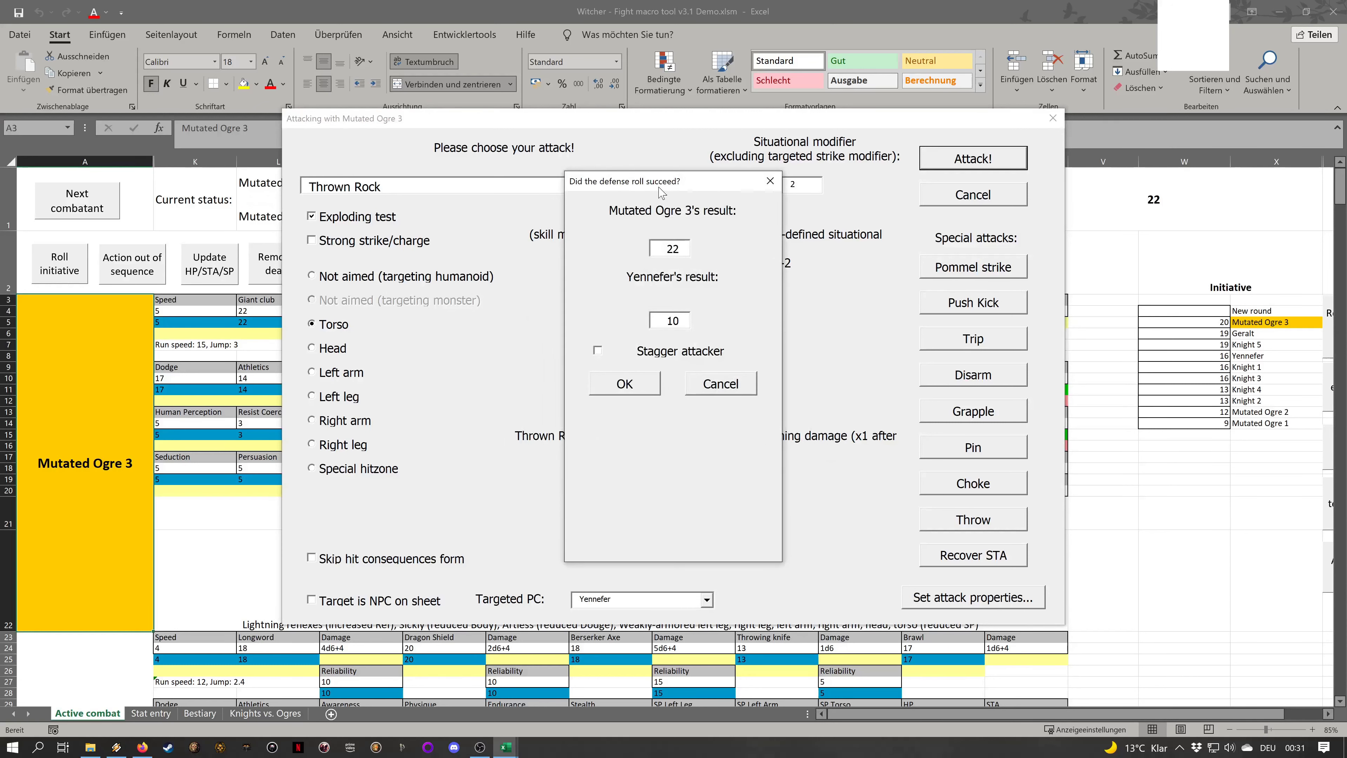
Enter 13 as Yennefer's defense result without staggering the attacker, and submit it to resolve the hit
drag(660, 185, 921, 199)
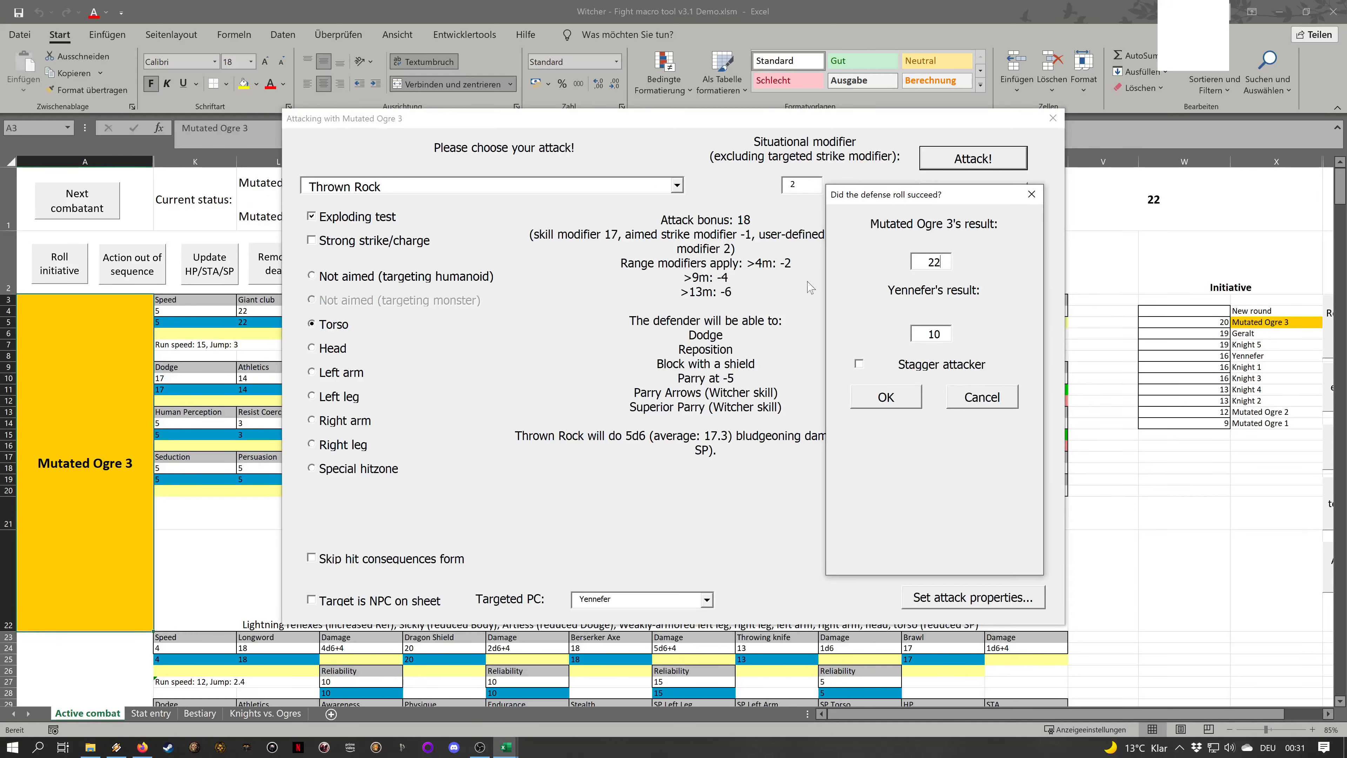
double_click(934, 262)
click(935, 262)
key(Tab)
drag(864, 197, 858, 198)
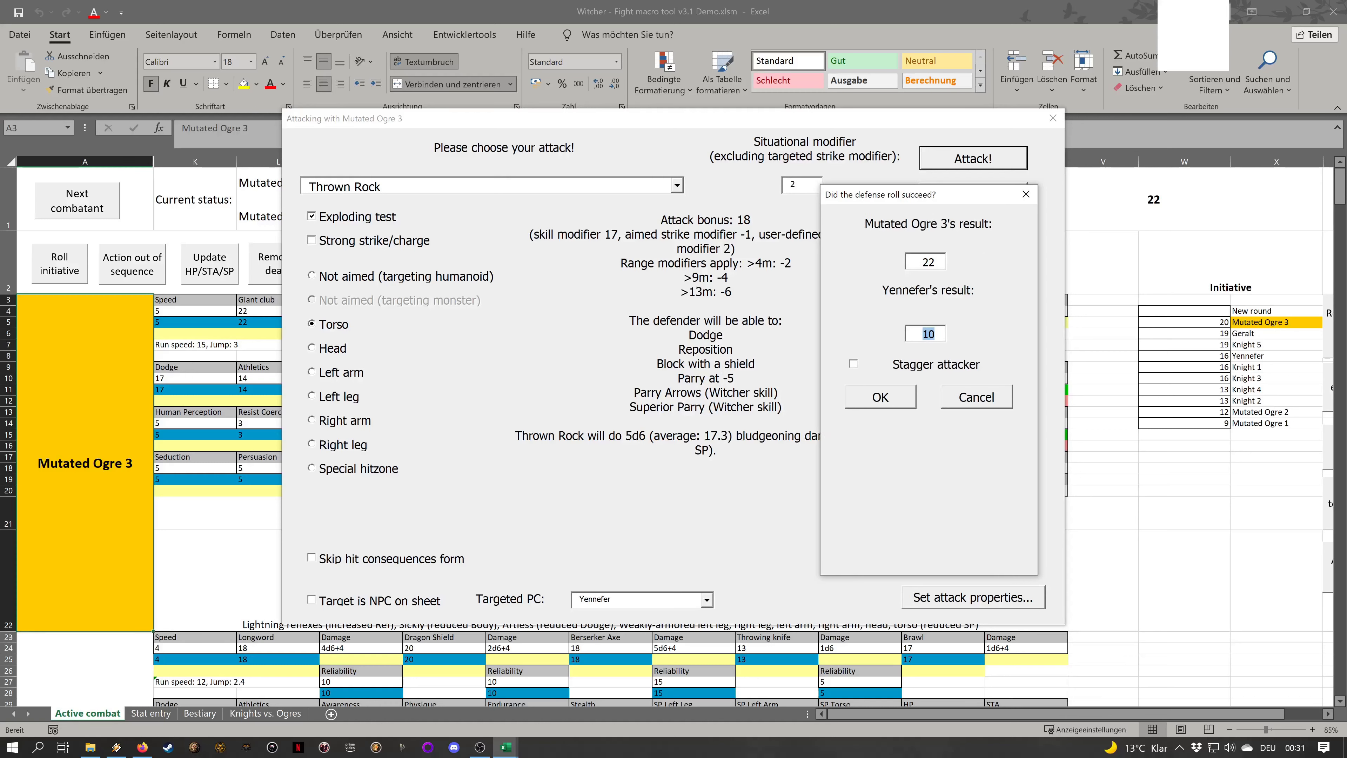
text(16)
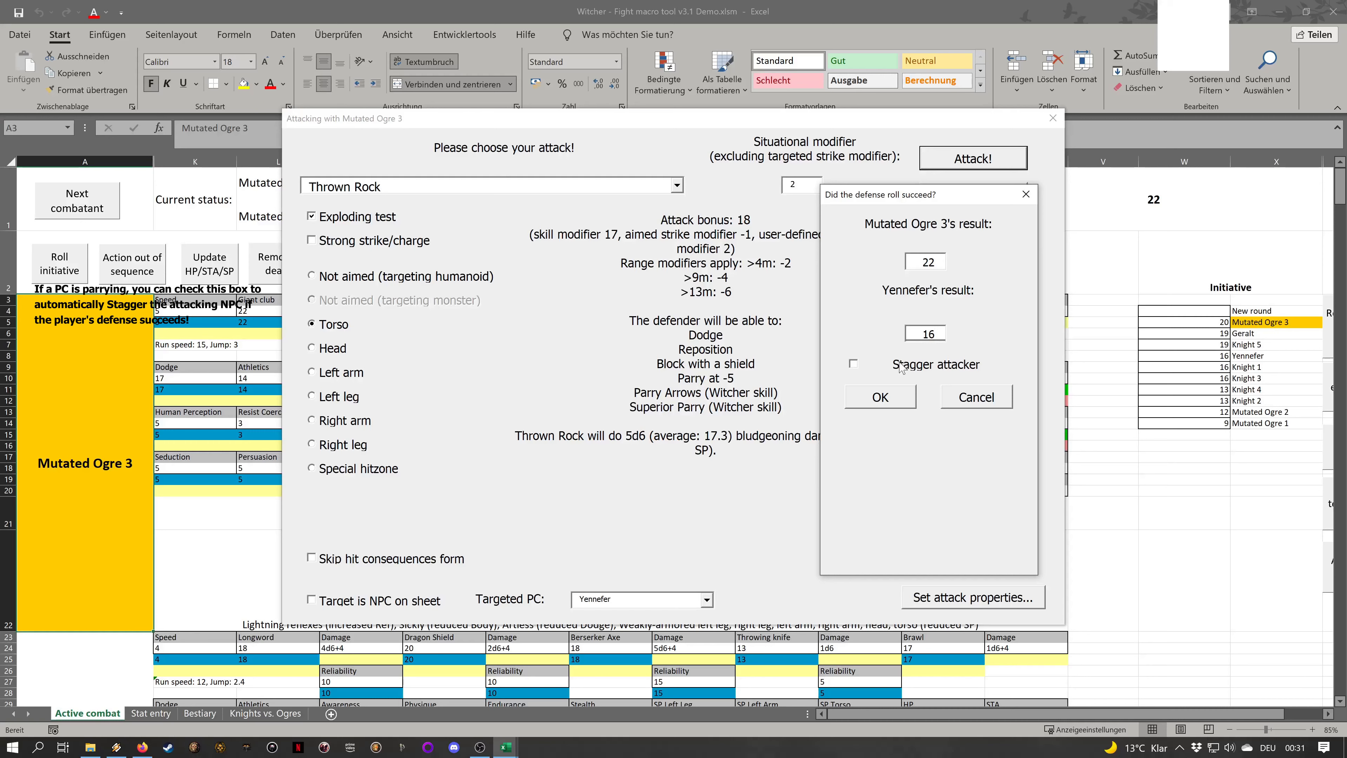
drag(928, 193, 864, 192)
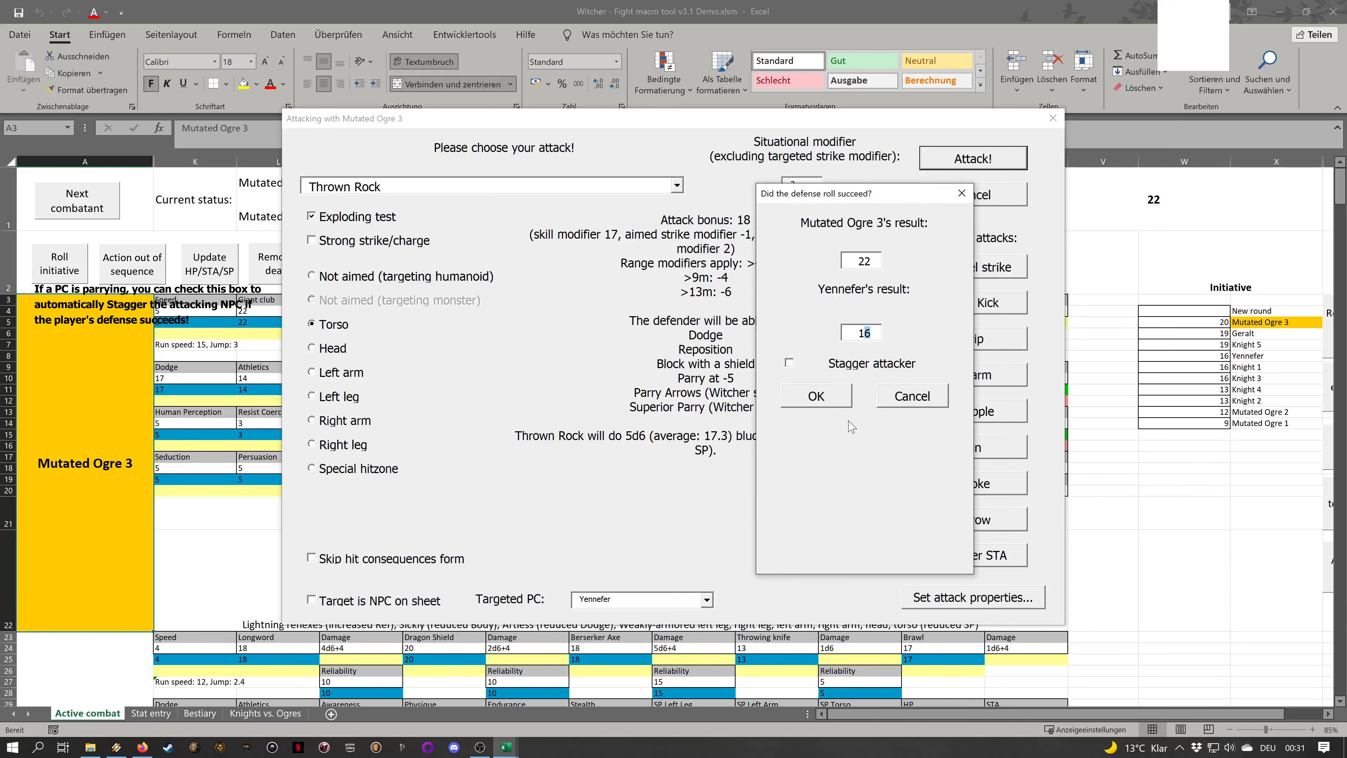
drag(845, 192, 704, 188)
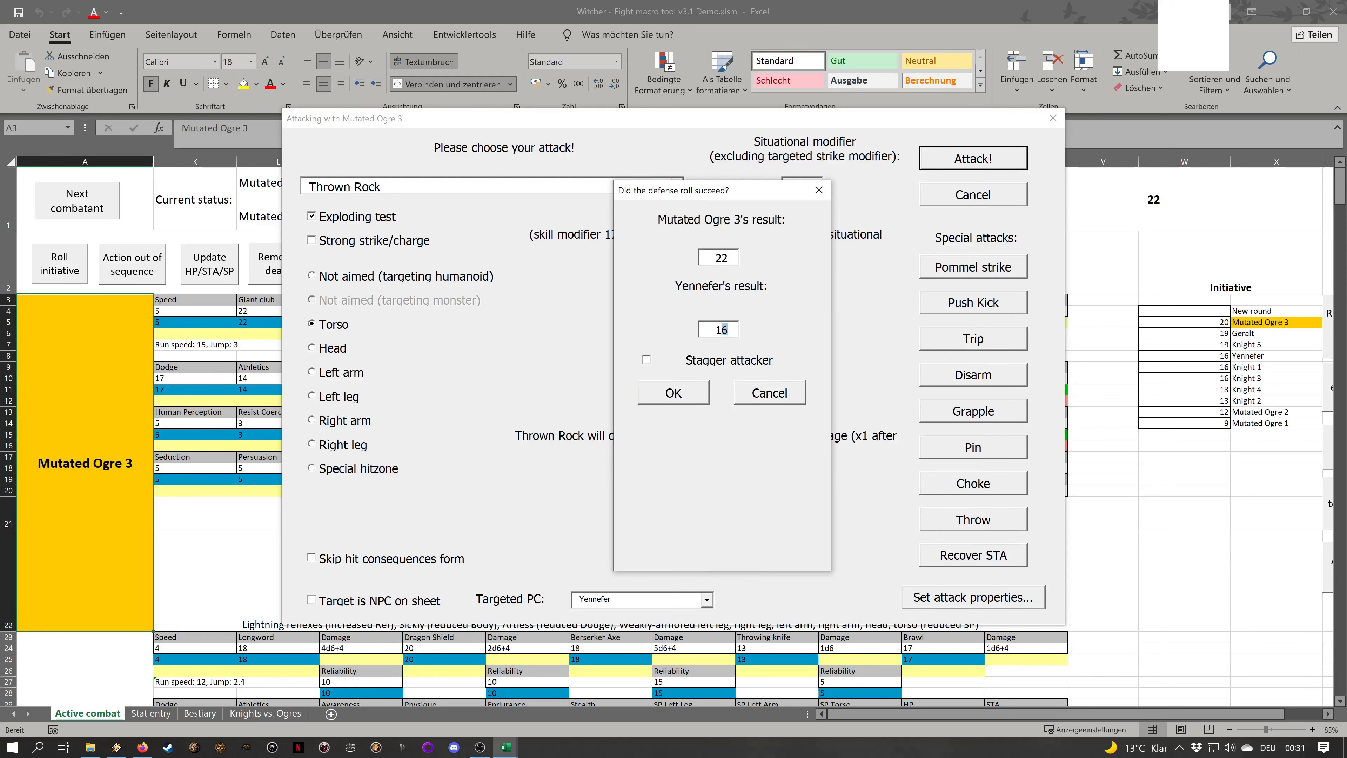
text(3)
click(687, 400)
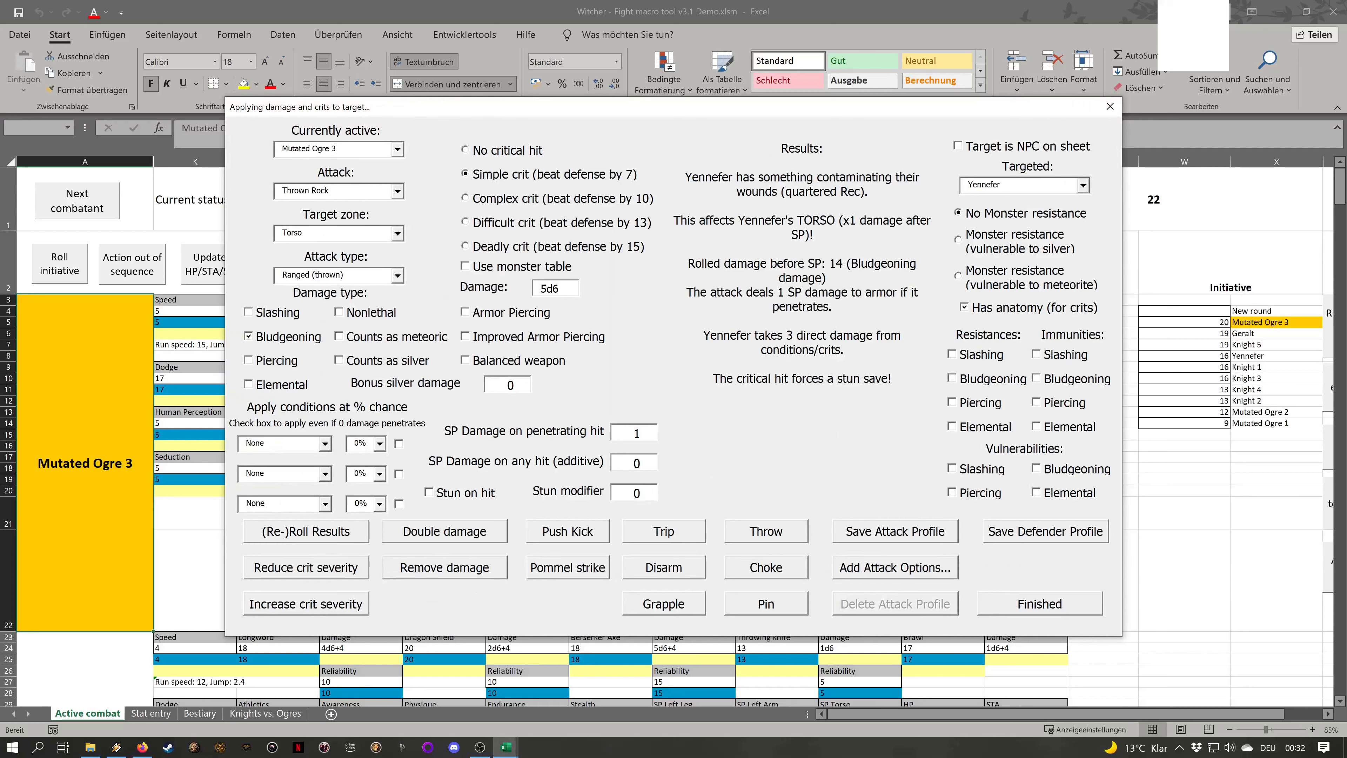
Examine the active attacker, attack, target zone and attack type settings for the damage being applied
drag(344, 149, 259, 150)
key(Tab)
key(Tab)
key(Tab)
drag(332, 234, 256, 227)
click(324, 234)
Re-roll the damage and simple crit results of the Thrown Rock hit on Yennefer several times
click(341, 534)
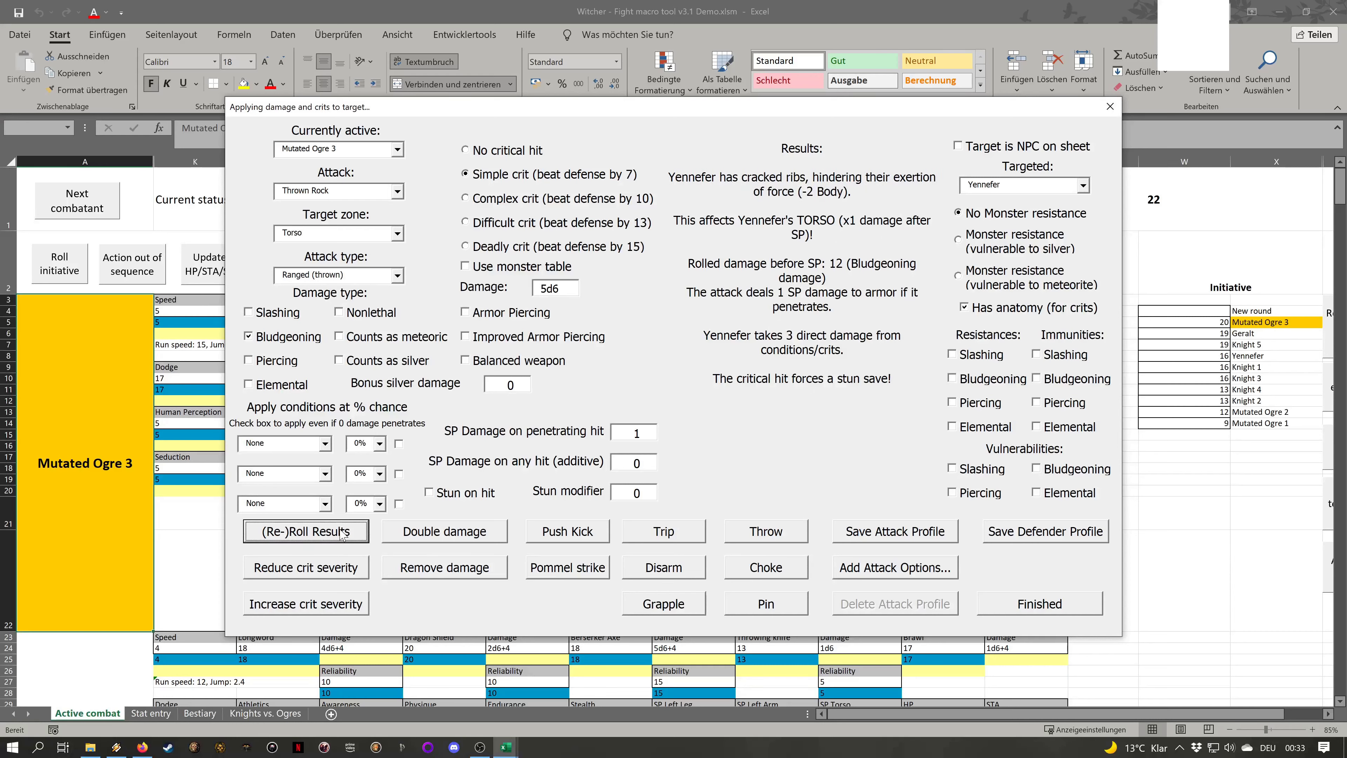
click(341, 534)
click(341, 534)
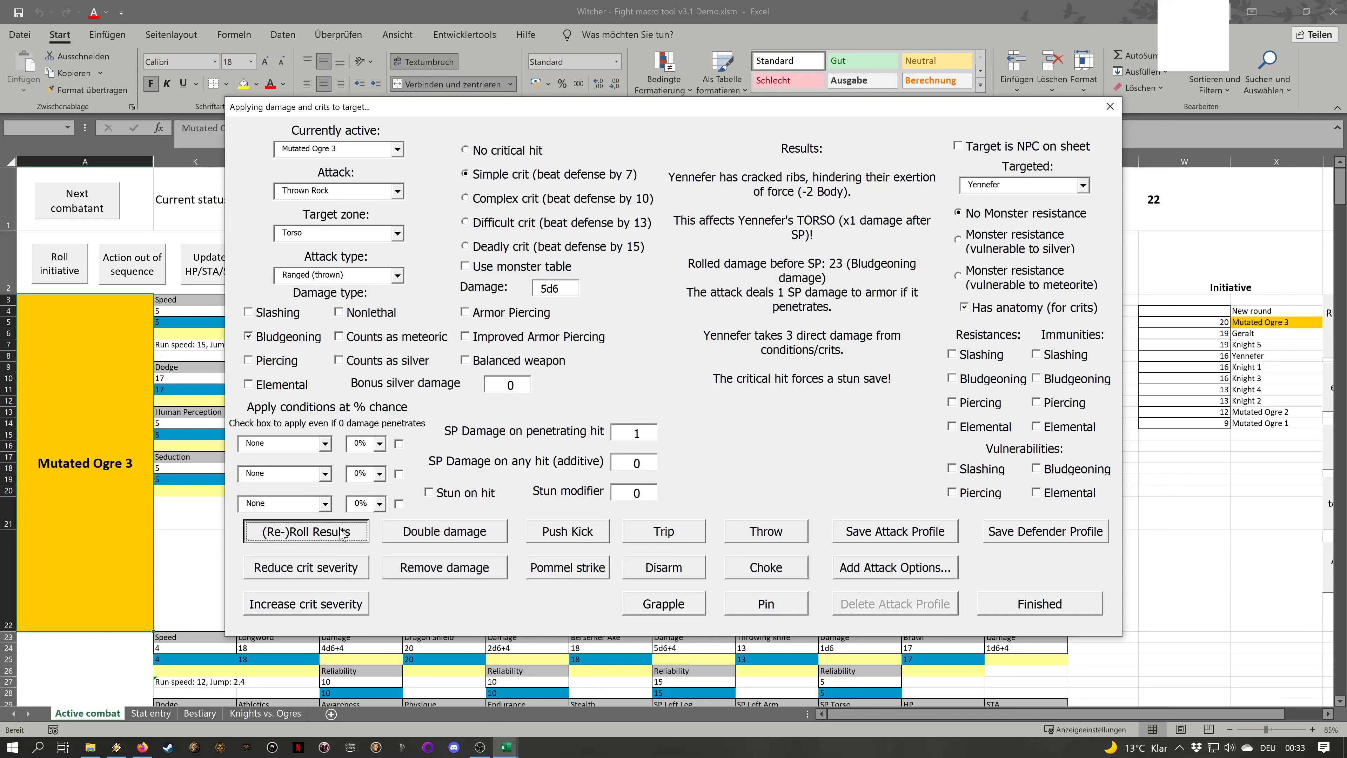
click(341, 534)
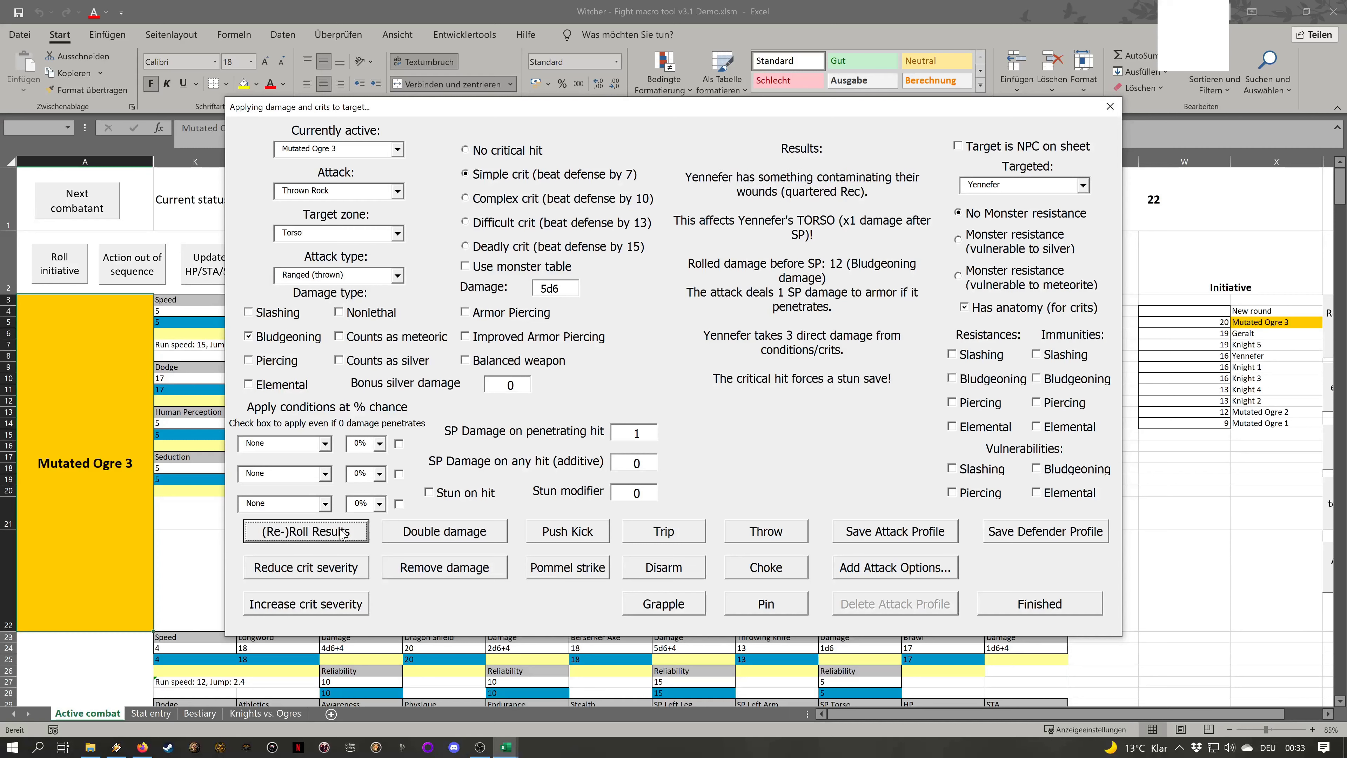
click(341, 535)
click(341, 534)
click(342, 533)
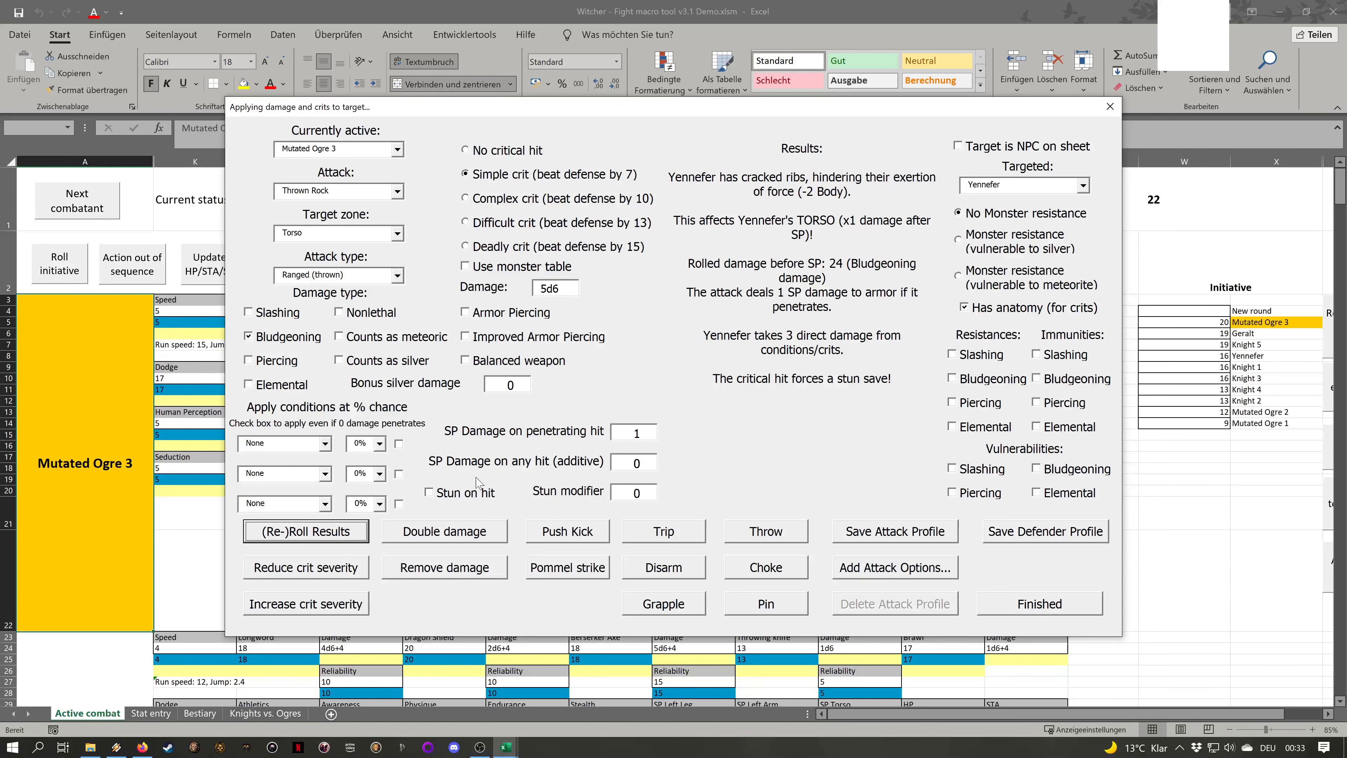
Try reducing the crit severity to no critical hit, raising it to complex and returning it to simple
click(326, 570)
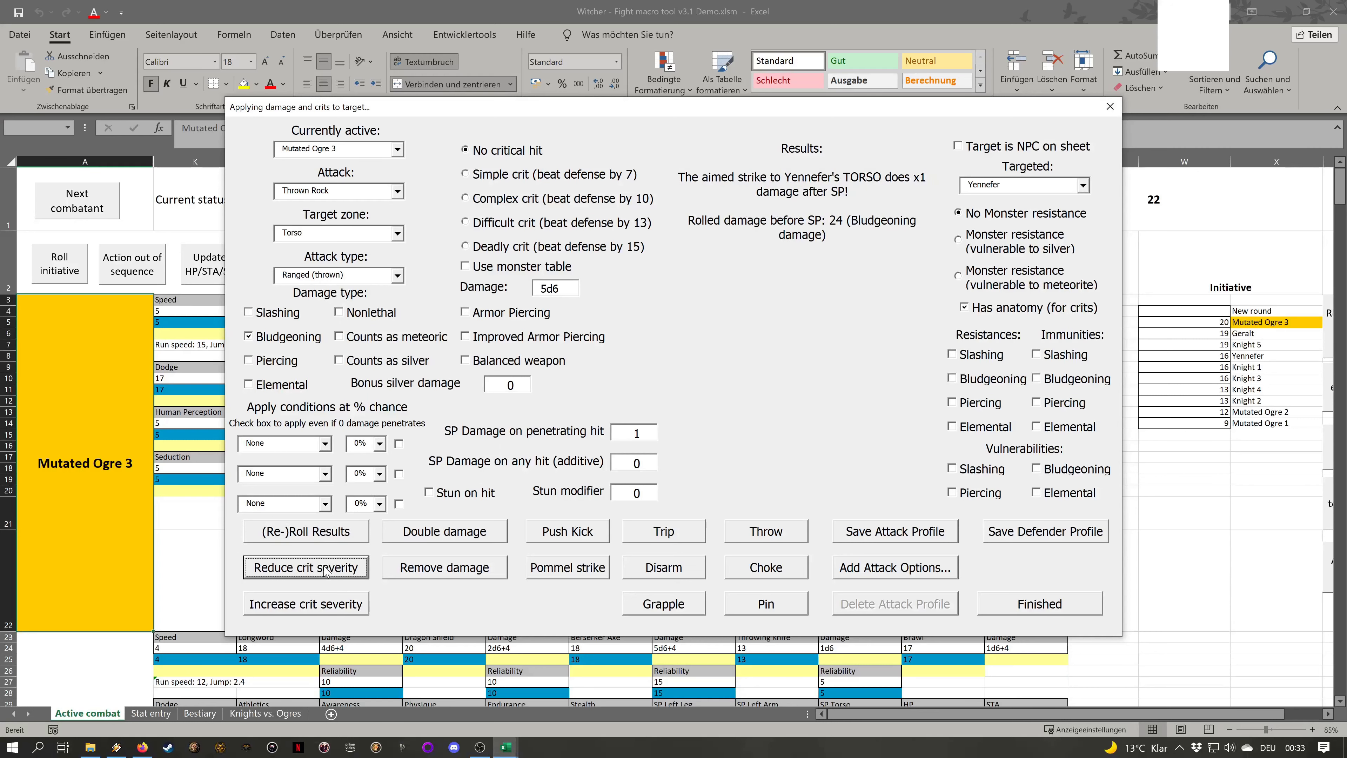
click(318, 605)
click(318, 604)
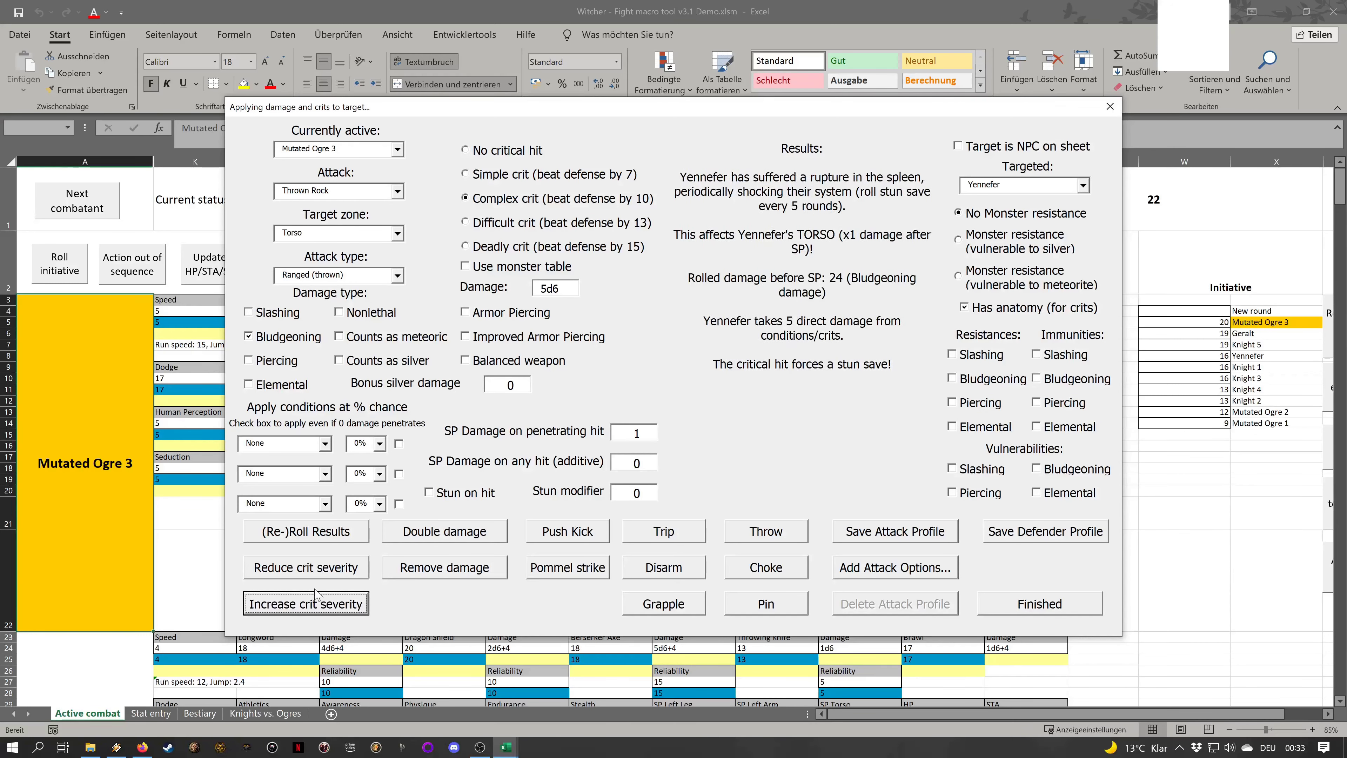
click(317, 577)
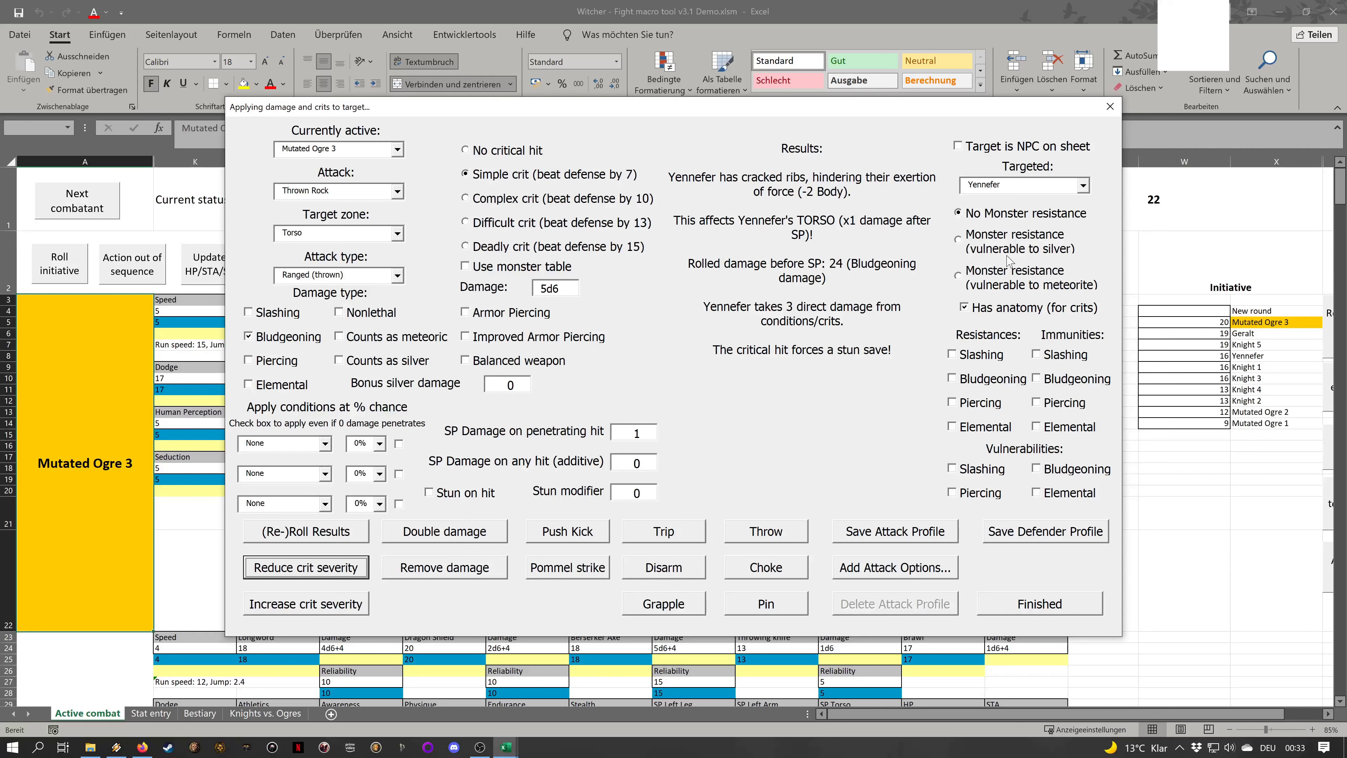
Try Geralt as the target of the Thrown Rock, re-roll the results and return the target to Yennefer
click(1048, 182)
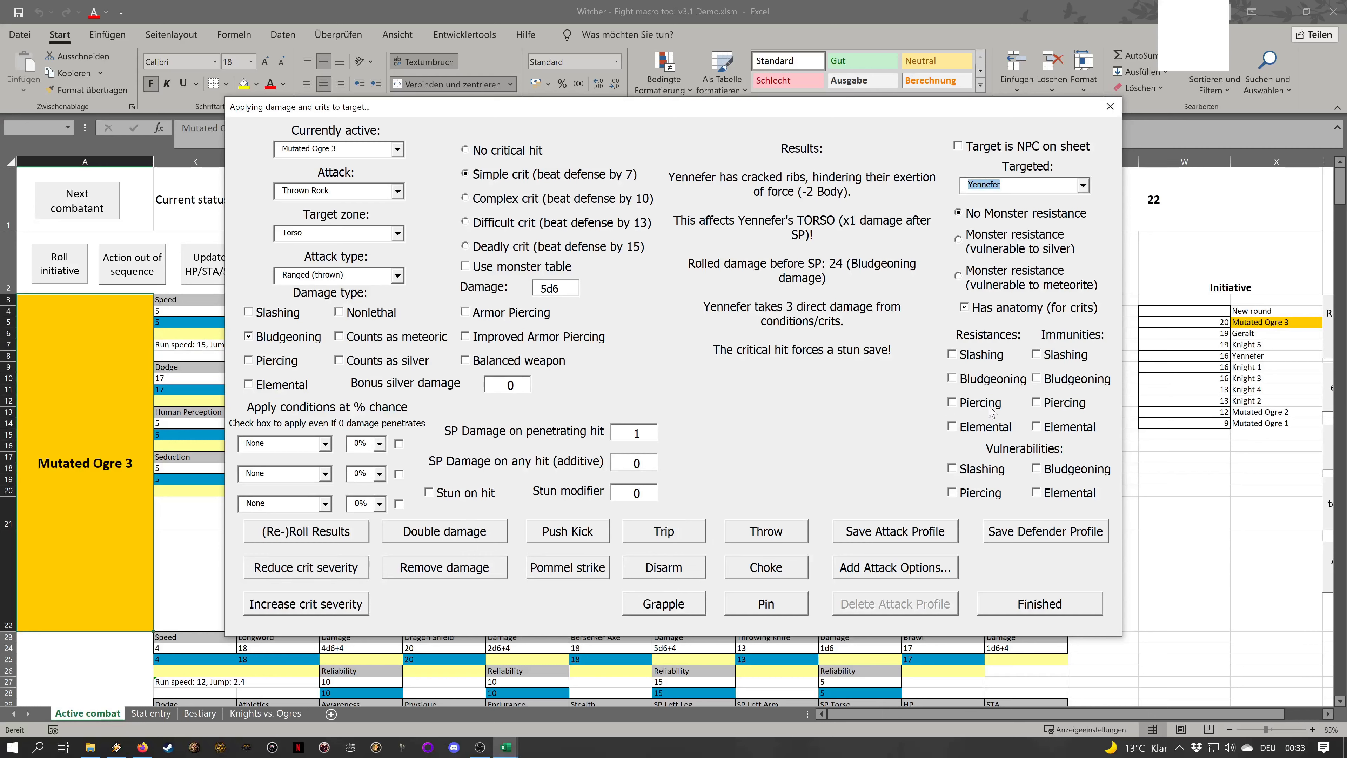
click(1083, 186)
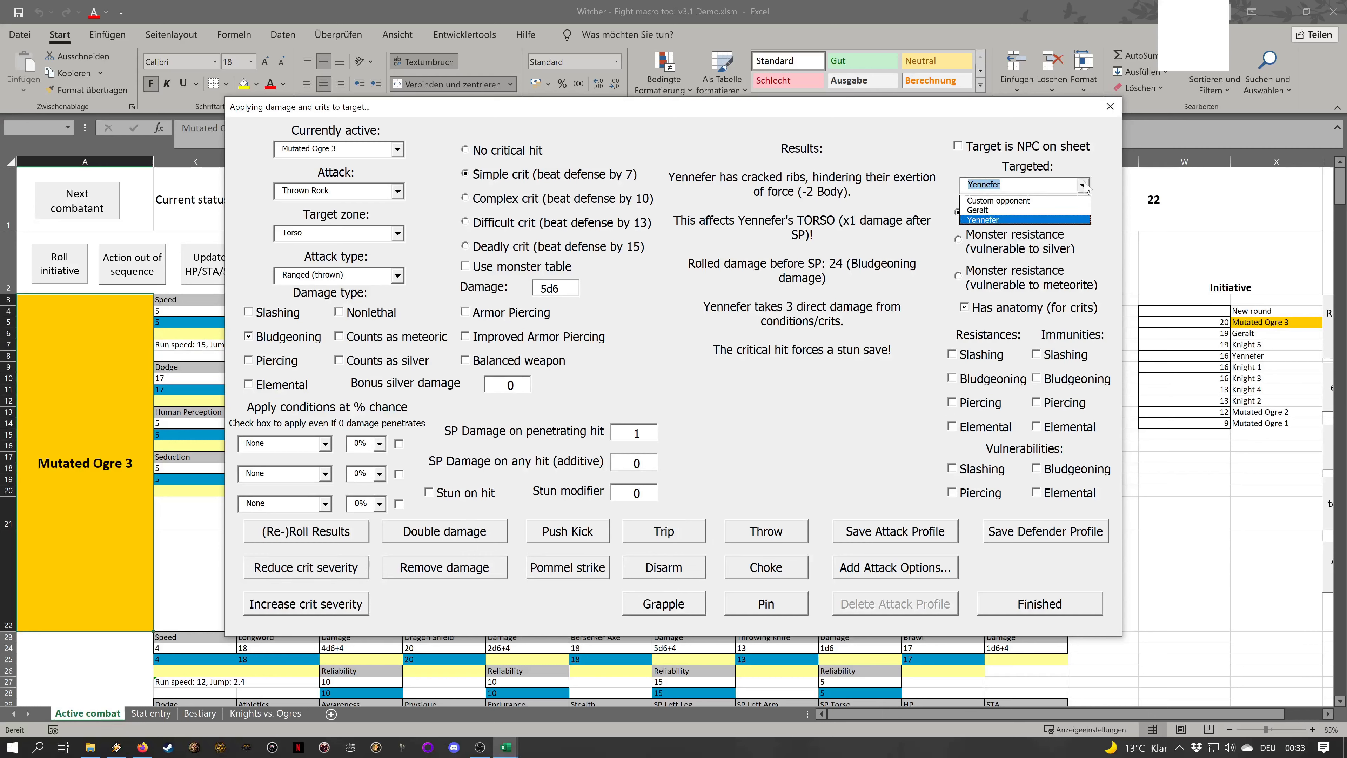
click(1059, 216)
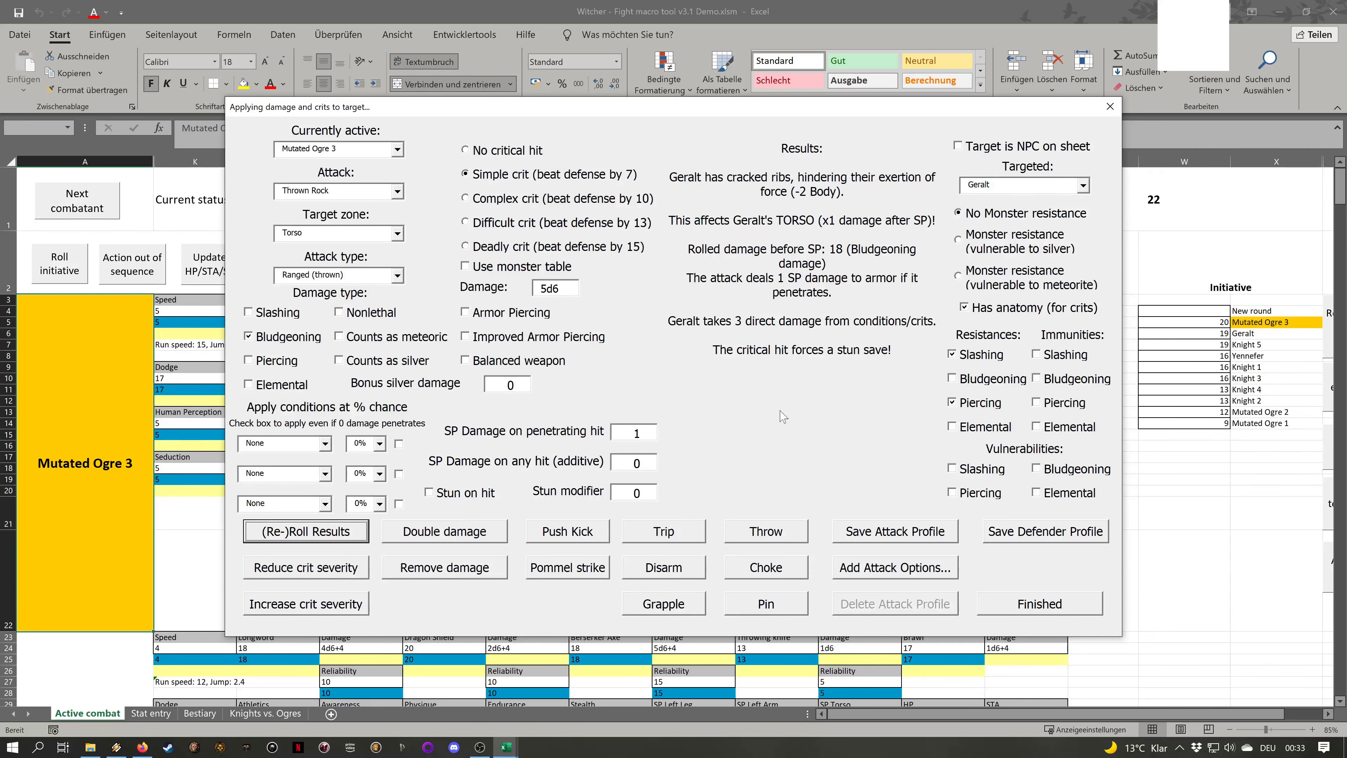
click(311, 535)
click(1083, 185)
click(1067, 220)
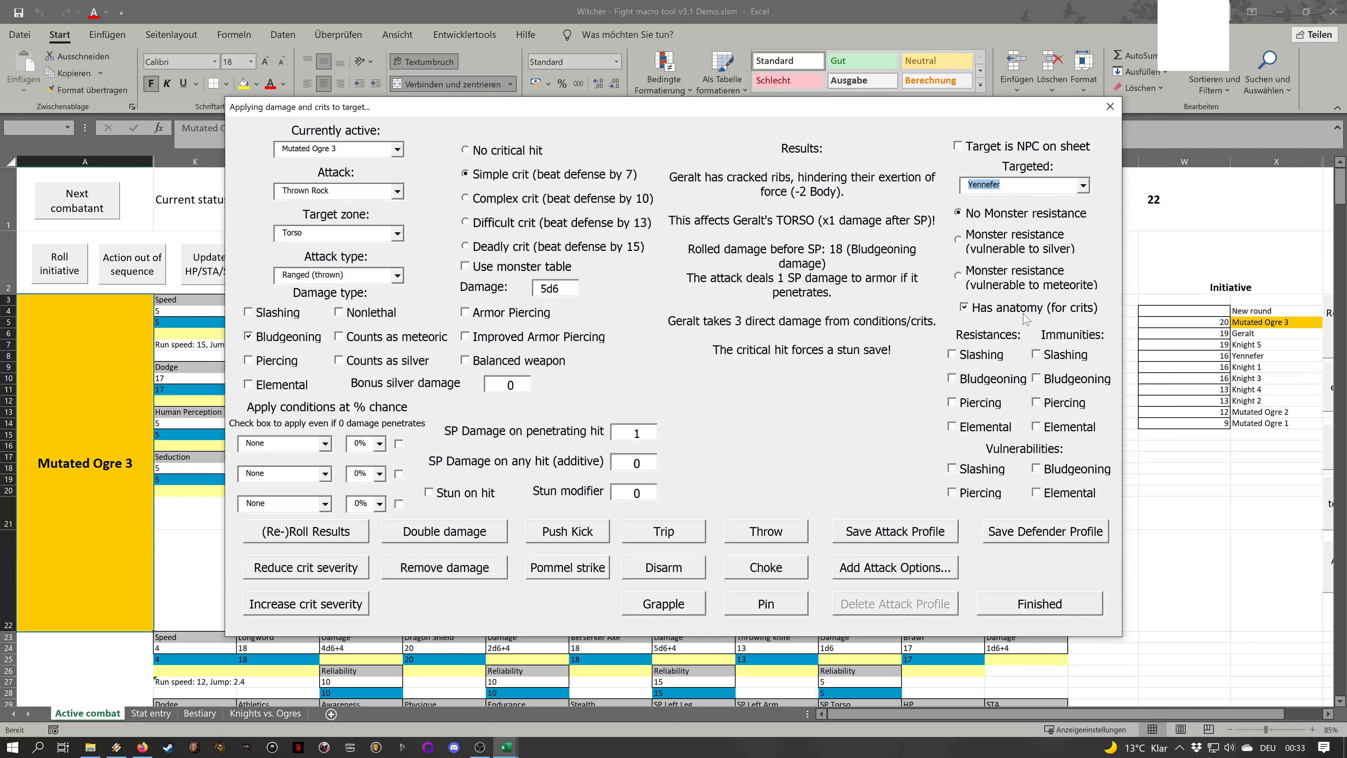
Try a re-roll with bludgeoning resistance enabled for Yennefer, and disable that resistance again
click(988, 380)
click(349, 533)
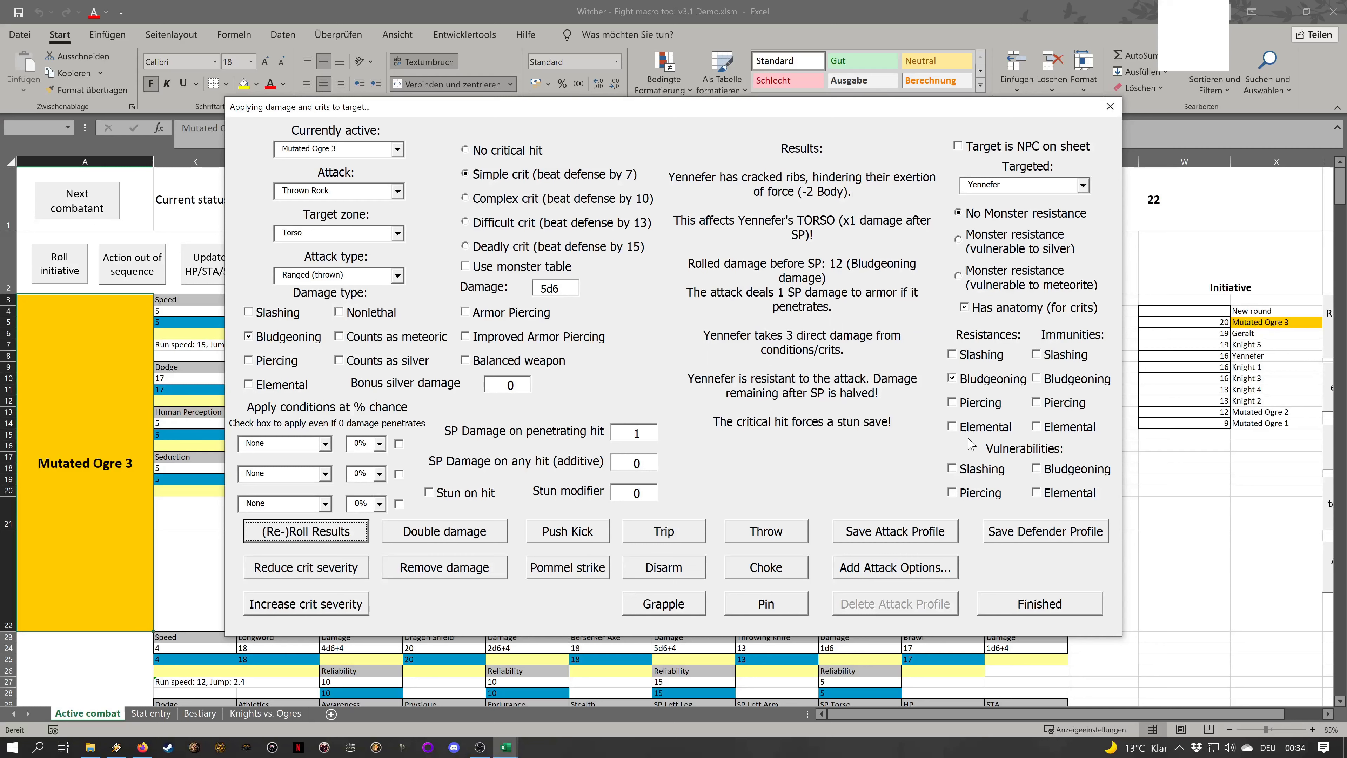
click(988, 384)
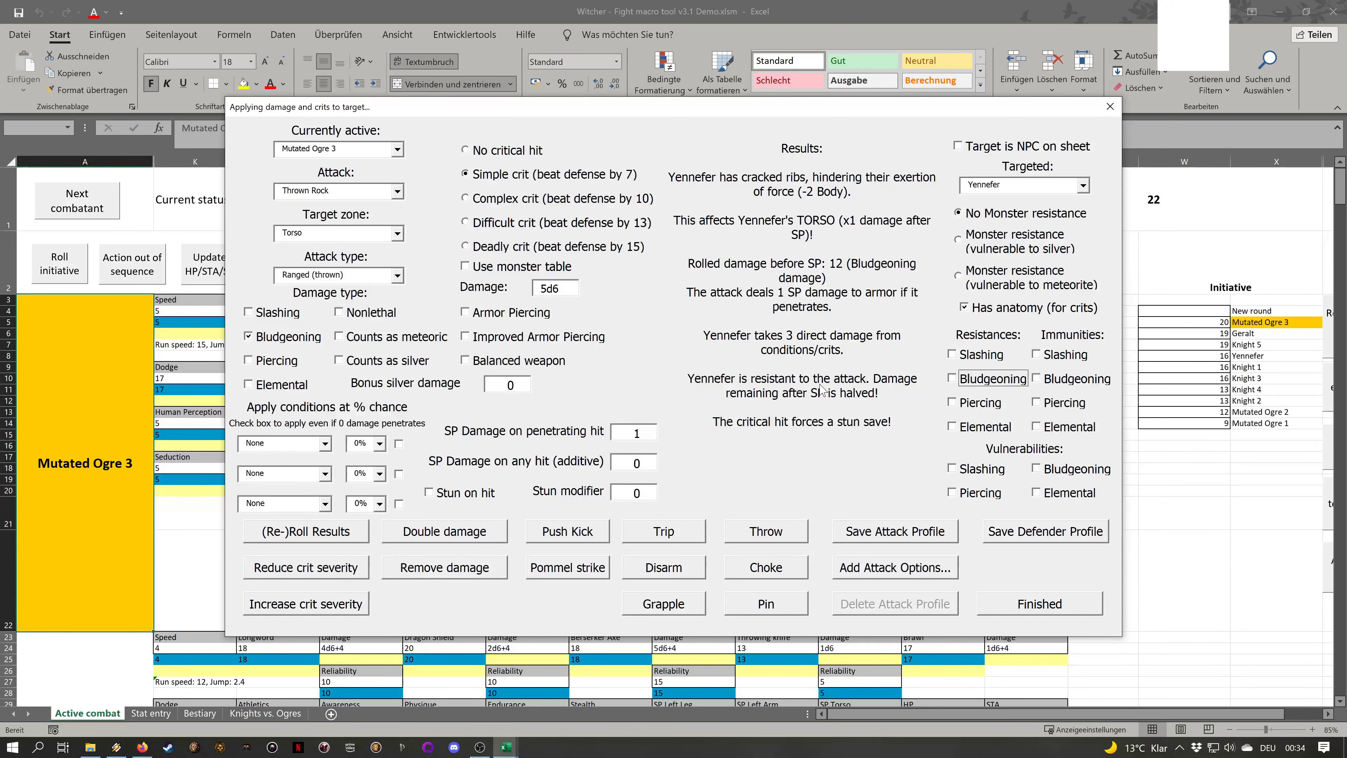
Finish the damage resolution, decline the automatic turn change and advance to the next combatant manually
click(1039, 604)
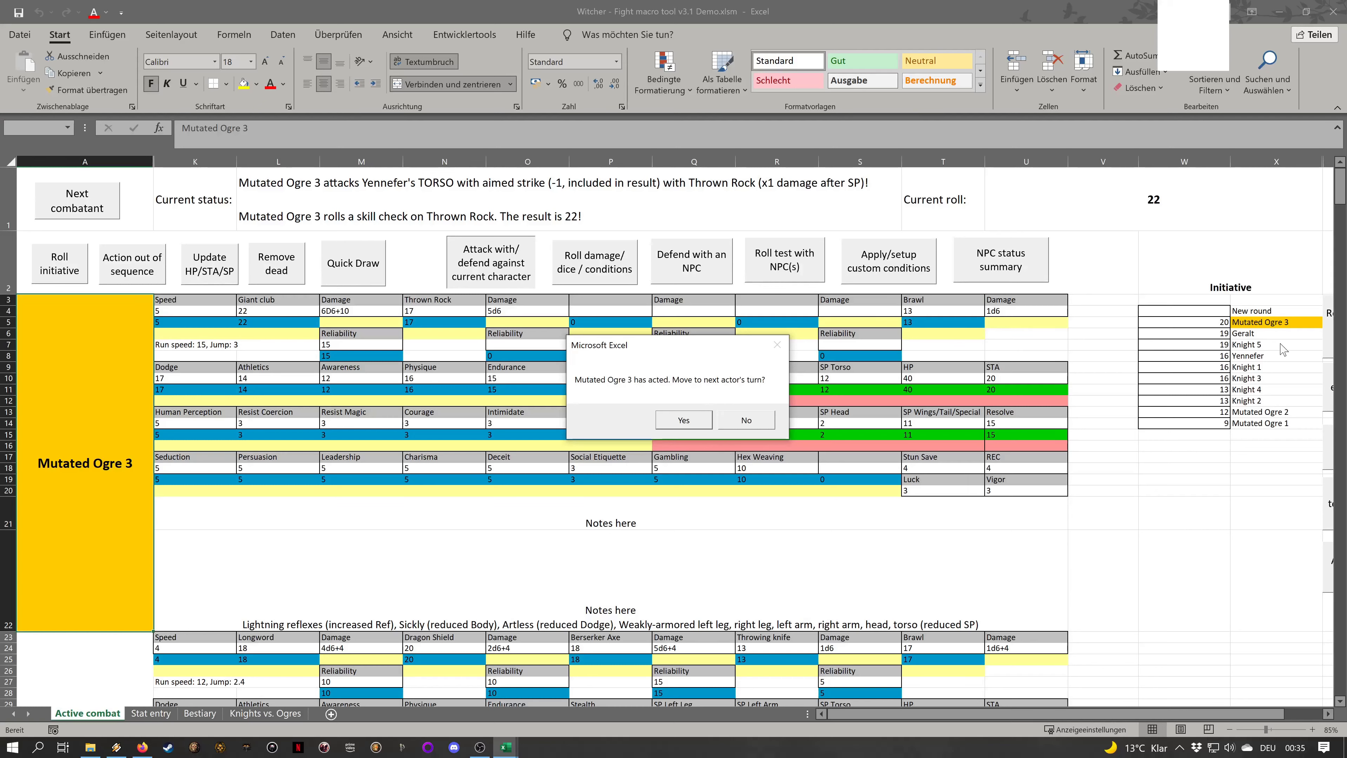
click(767, 422)
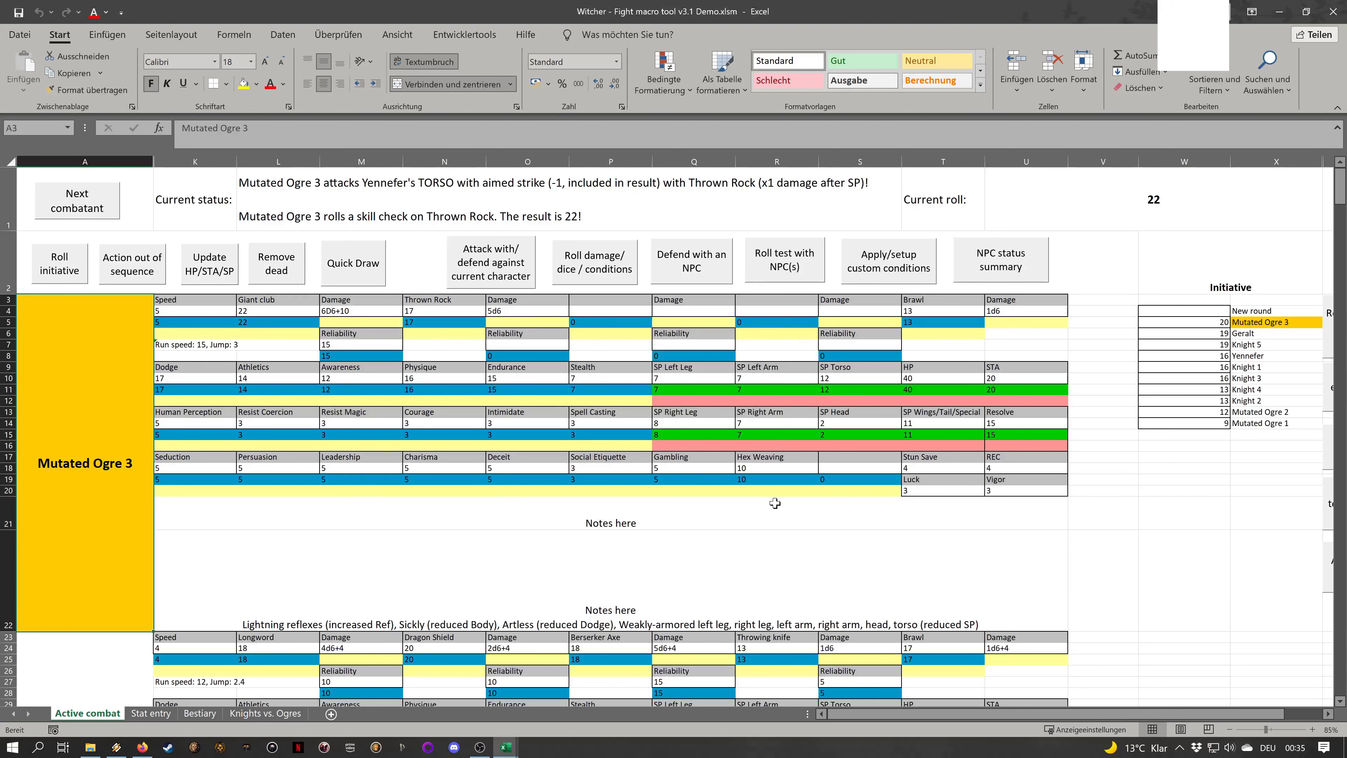
click(766, 492)
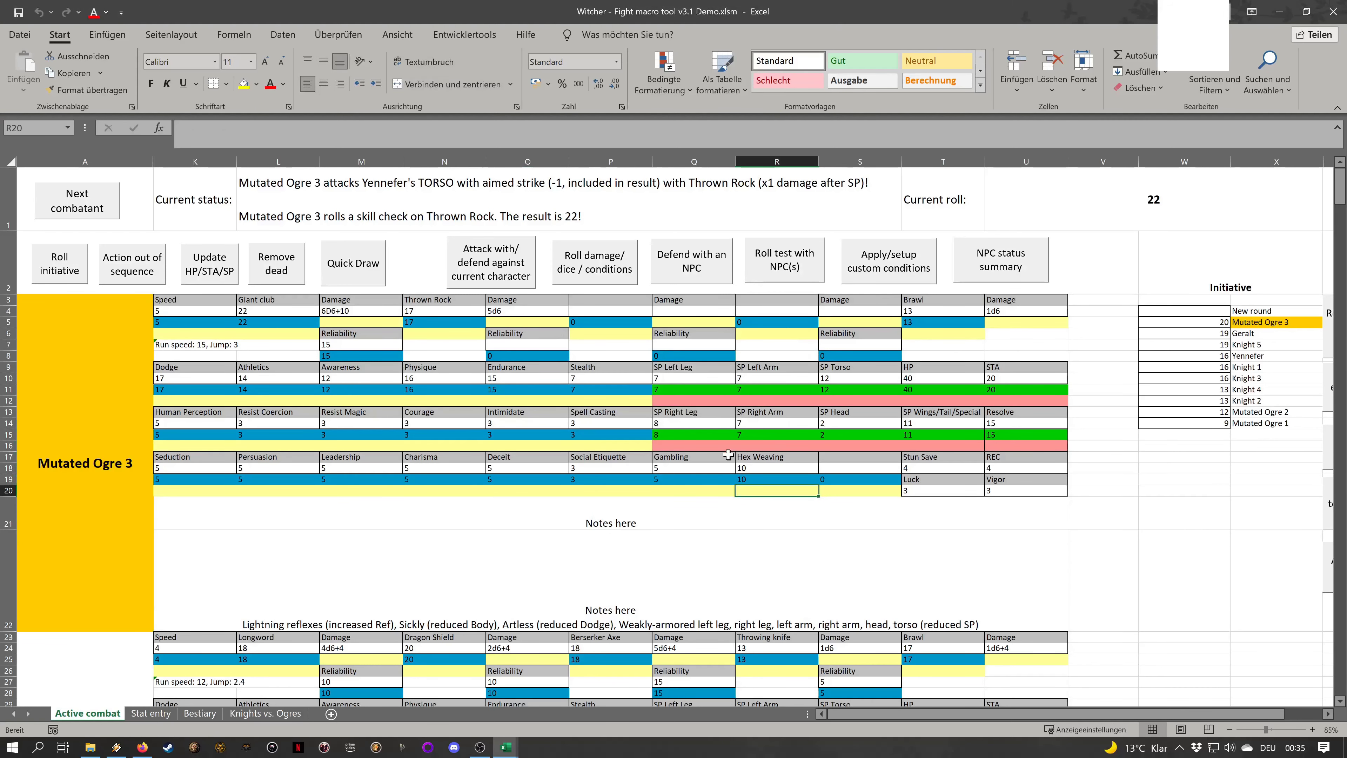
click(771, 415)
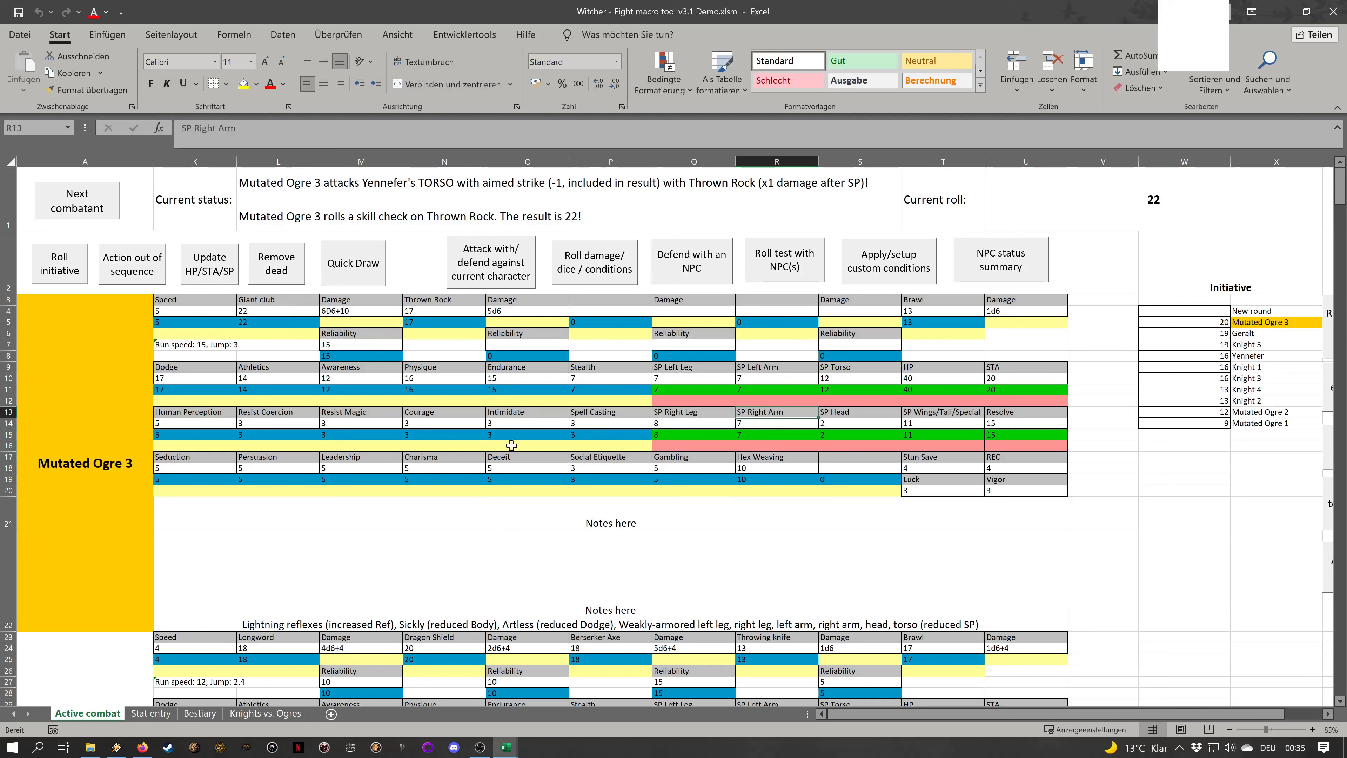
click(70, 200)
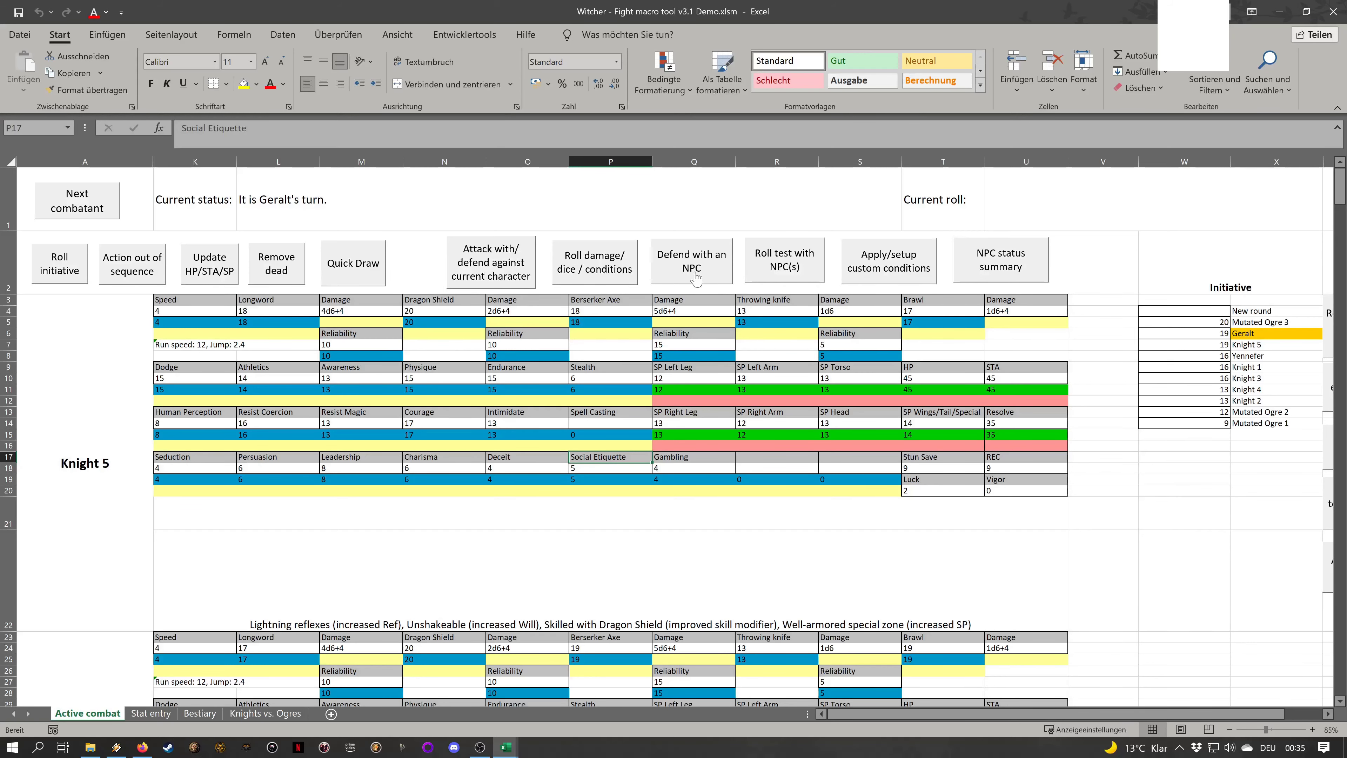
Set up a defense against the current character Geralt, keeping his Silver Sword and choosing Mutated Ogre 2 as defender
click(677, 277)
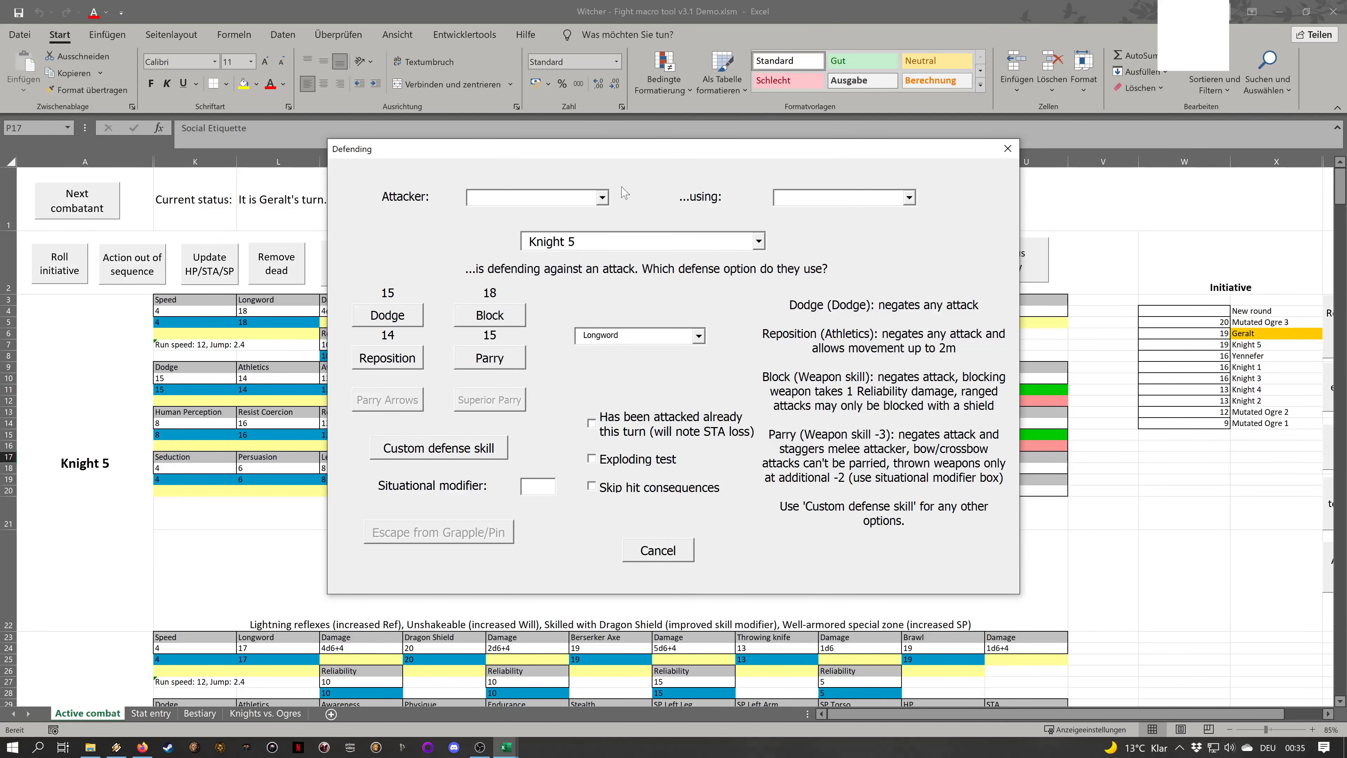
click(658, 550)
click(512, 267)
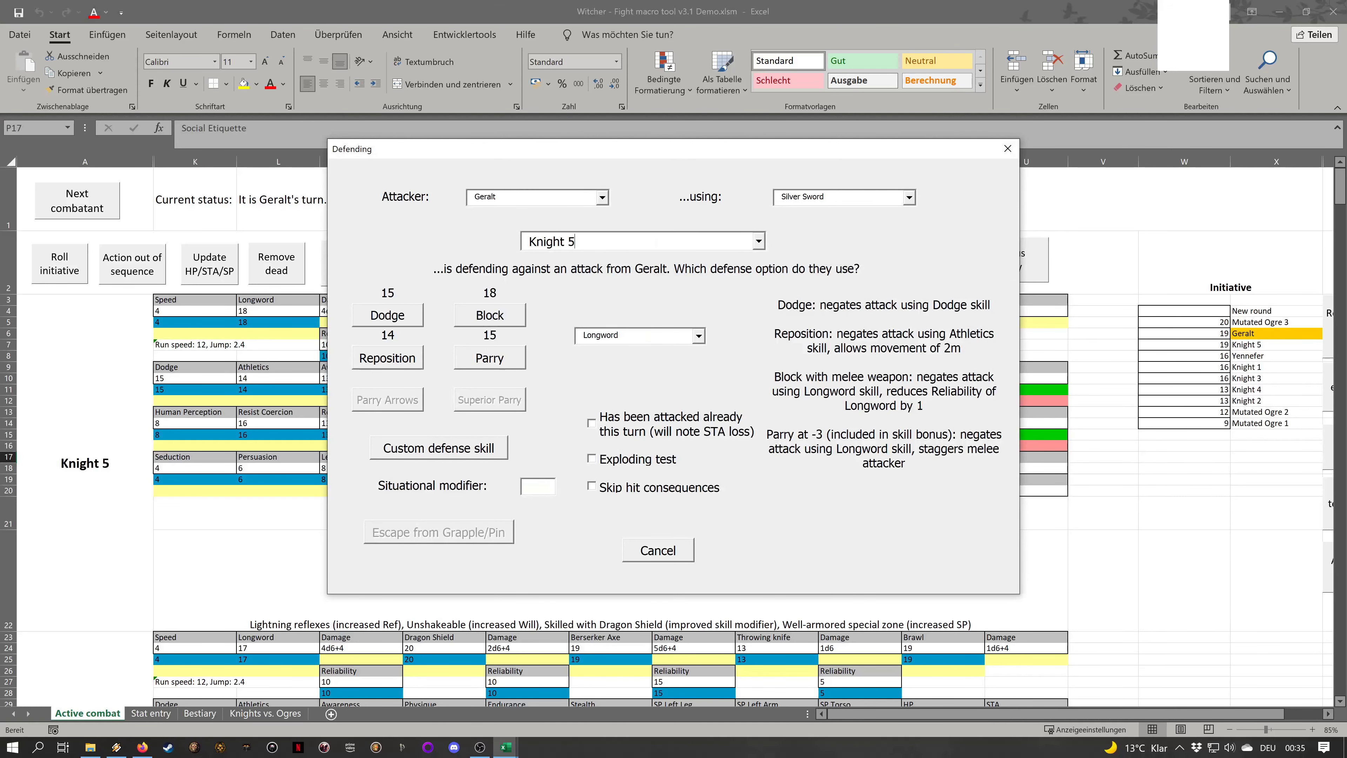
double_click(486, 197)
double_click(802, 197)
click(909, 197)
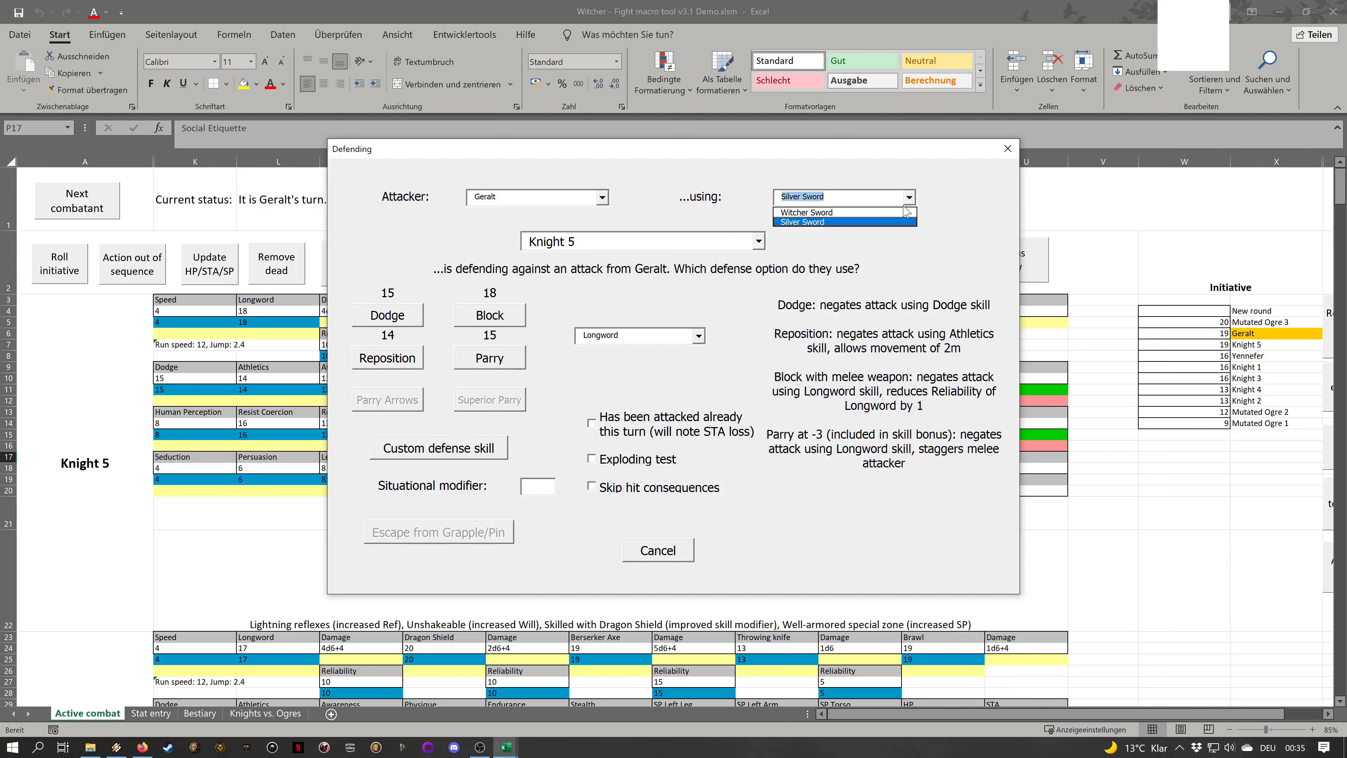
click(908, 197)
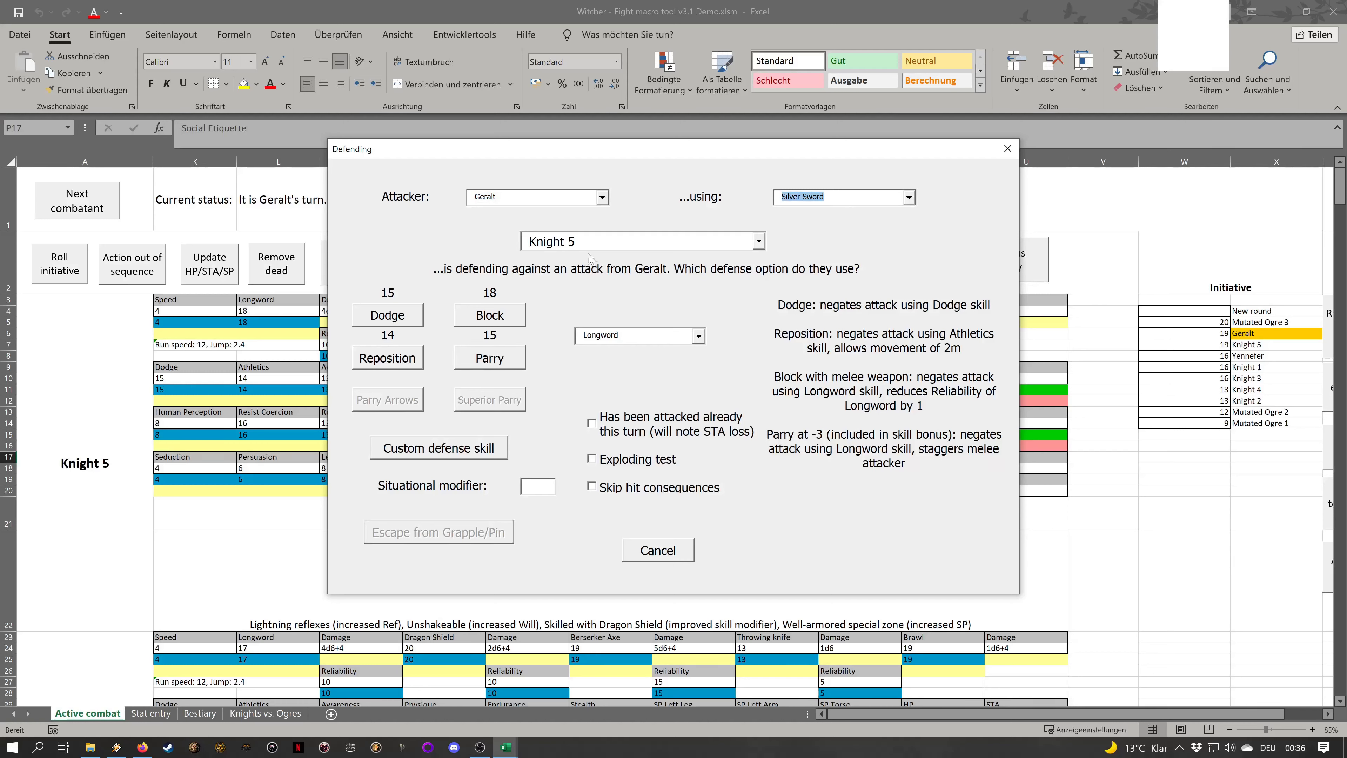
click(761, 241)
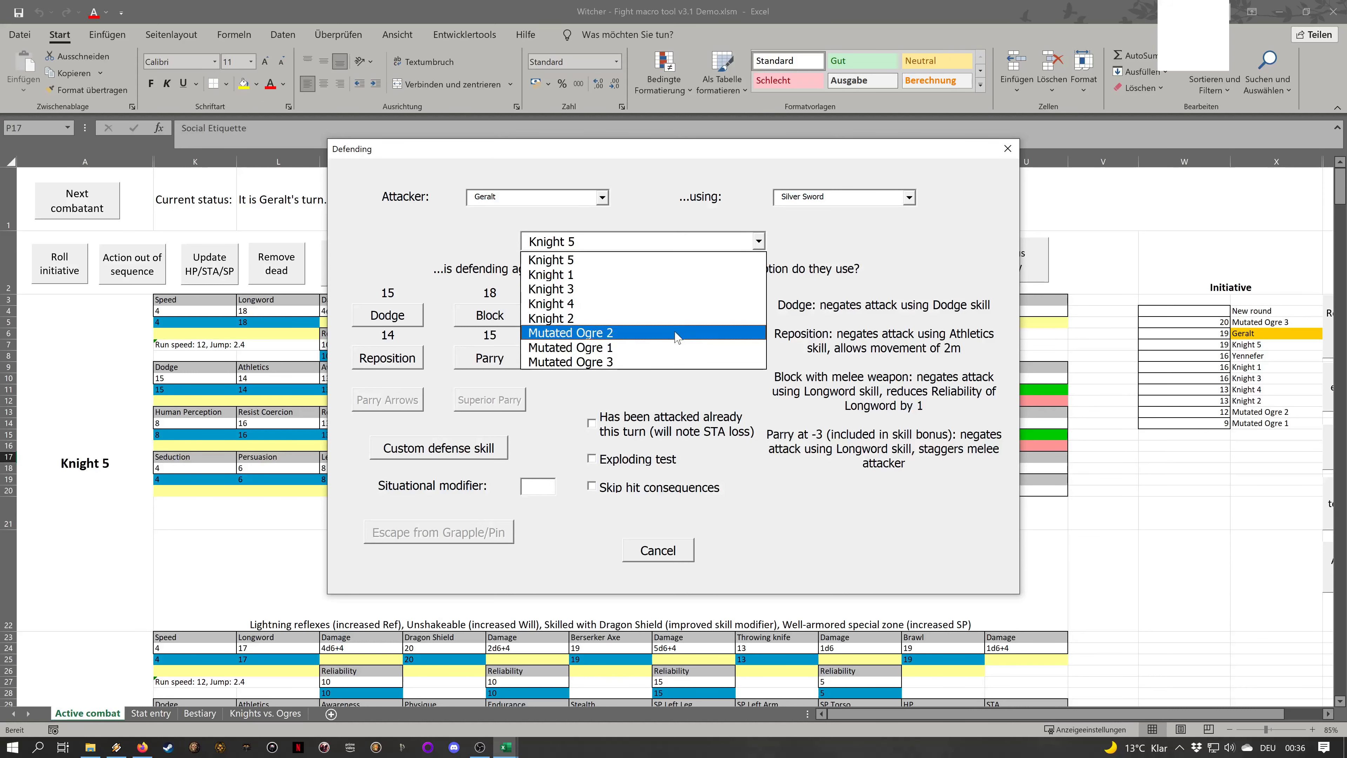
click(677, 333)
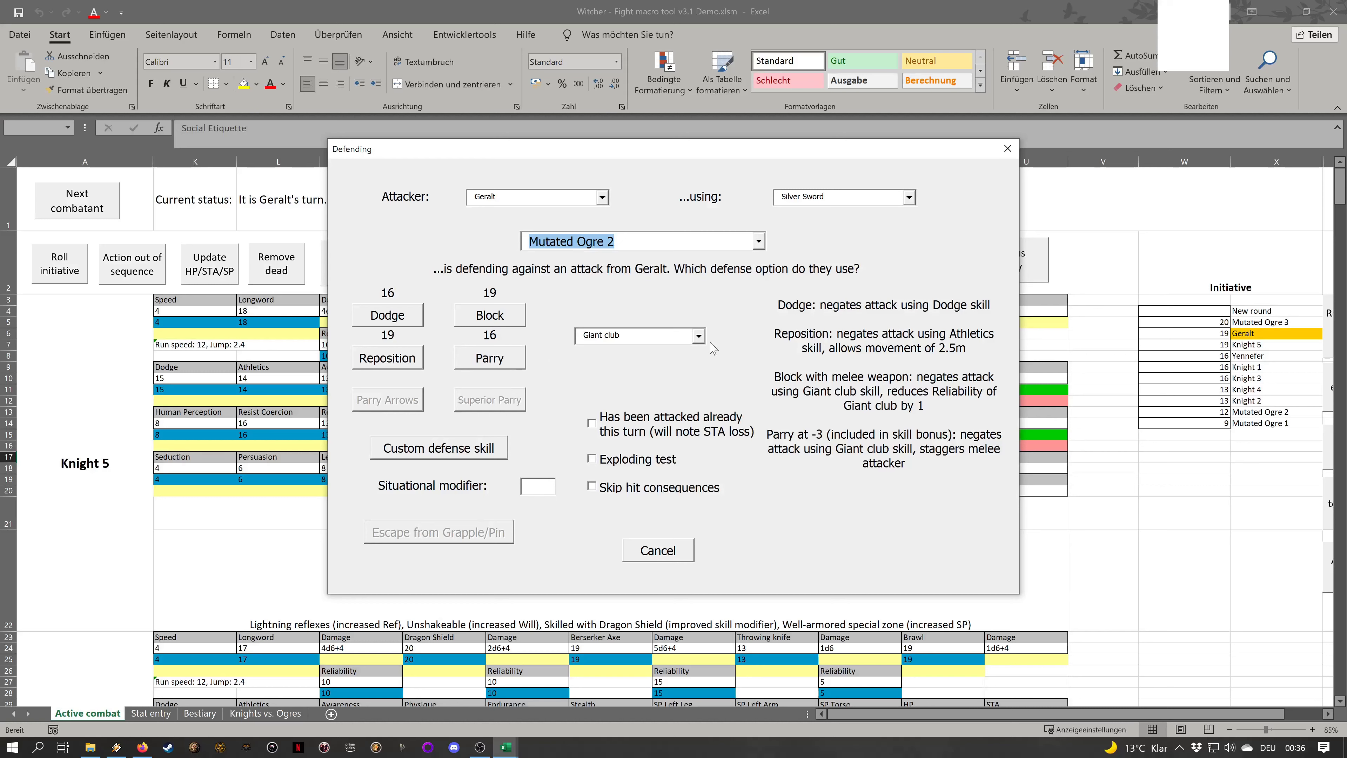
Try Thrown Rock as Mutated Ogre 2's defending weapon and return it to Giant club
click(698, 337)
click(698, 340)
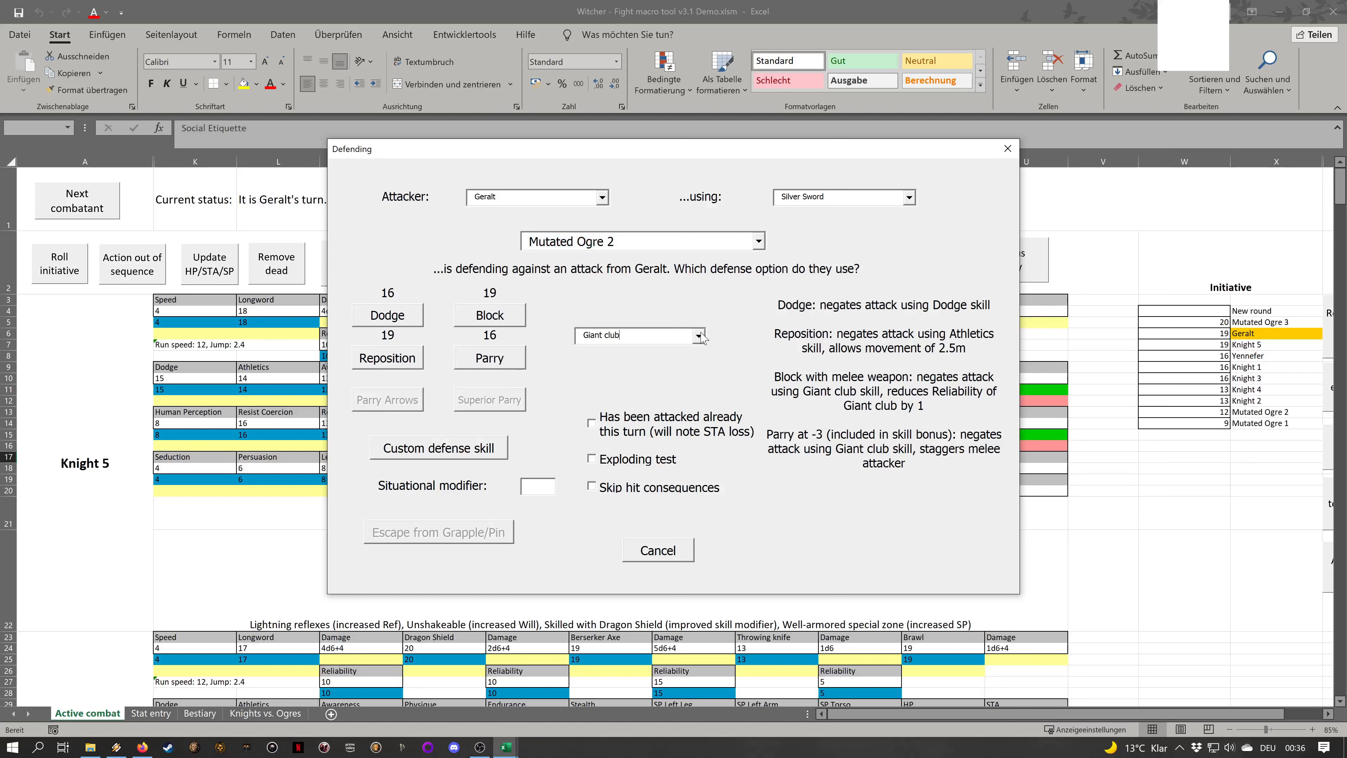
click(701, 335)
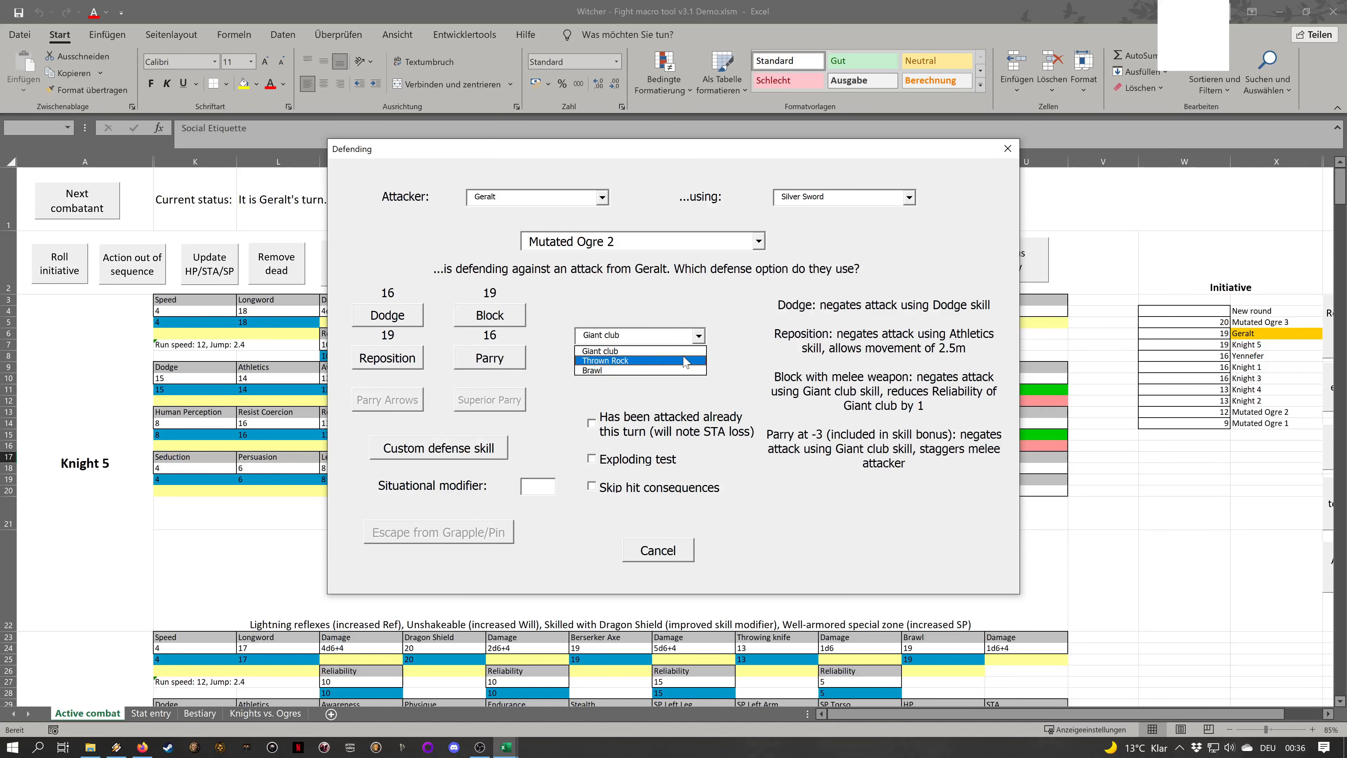
click(689, 361)
click(699, 335)
click(692, 350)
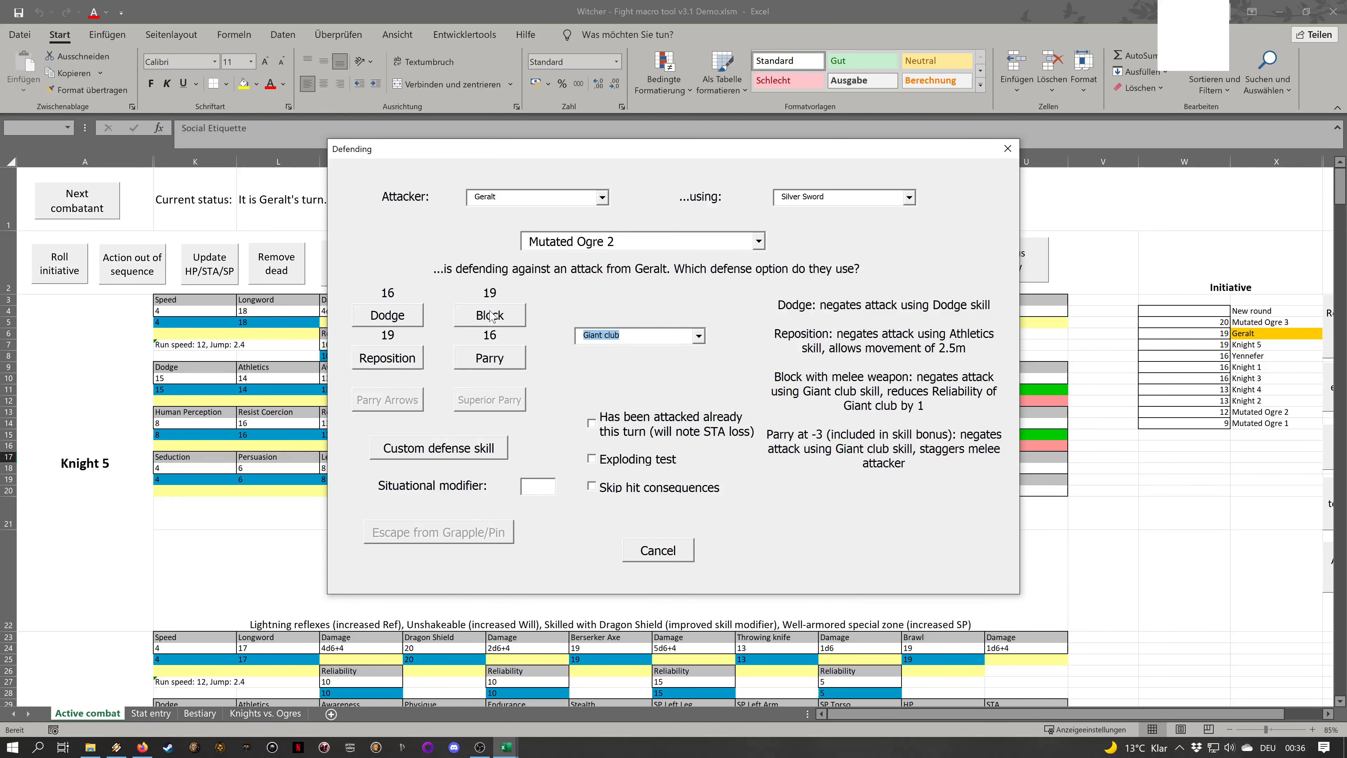
Enable the exploding test and roll a Block with the Giant club for Mutated Ogre 2
drag(498, 158, 445, 171)
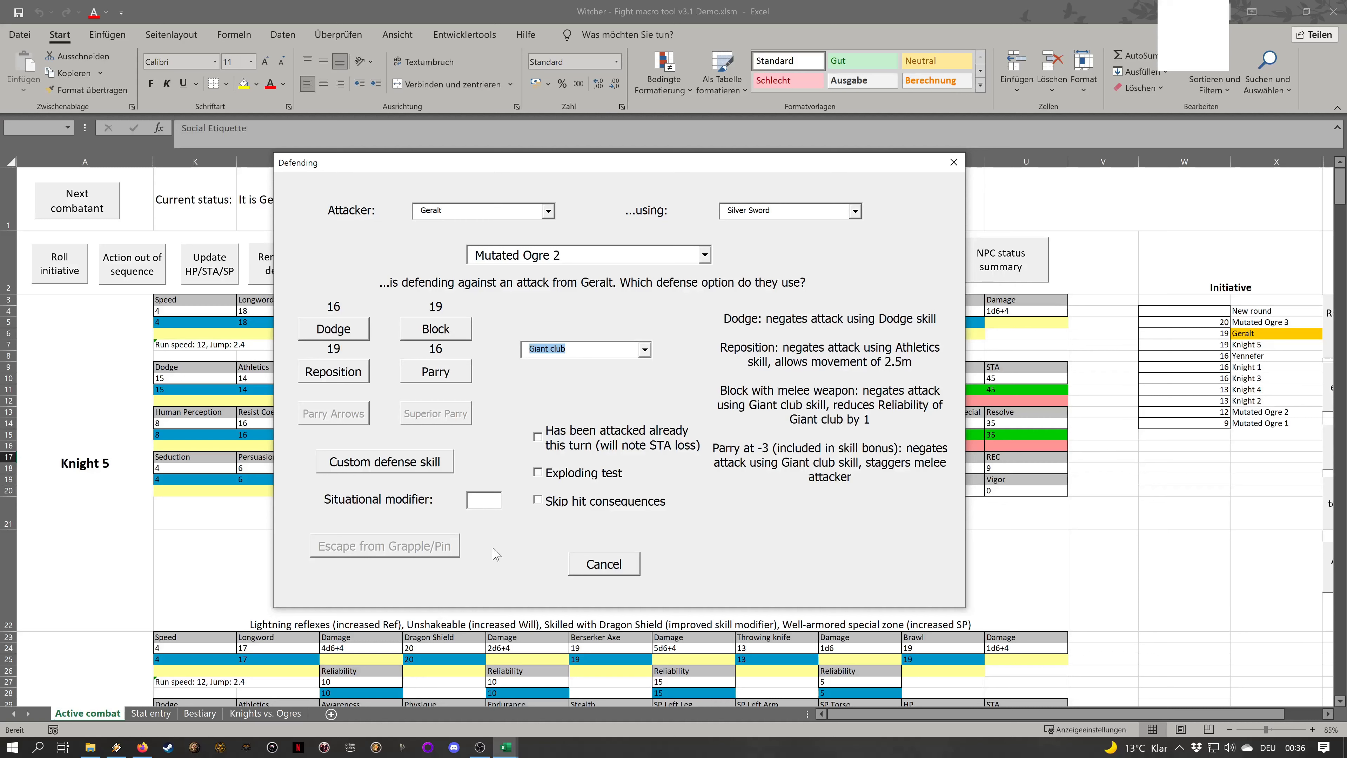
click(477, 500)
click(558, 477)
click(455, 331)
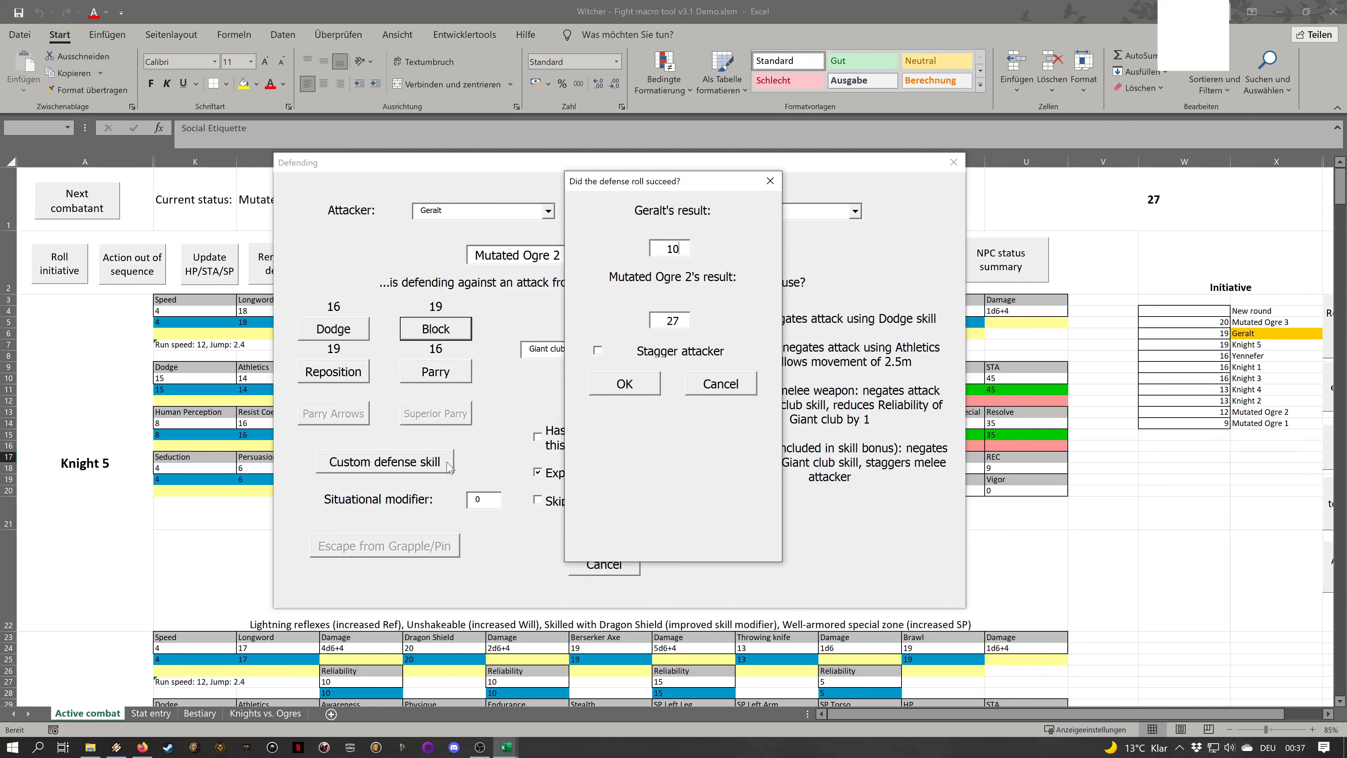
Submit the Block comparison with Geralt's result at 10 and without staggering the attacker, and acknowledge the outcome
drag(682, 249, 638, 243)
drag(683, 322, 652, 322)
drag(681, 248, 654, 247)
click(641, 387)
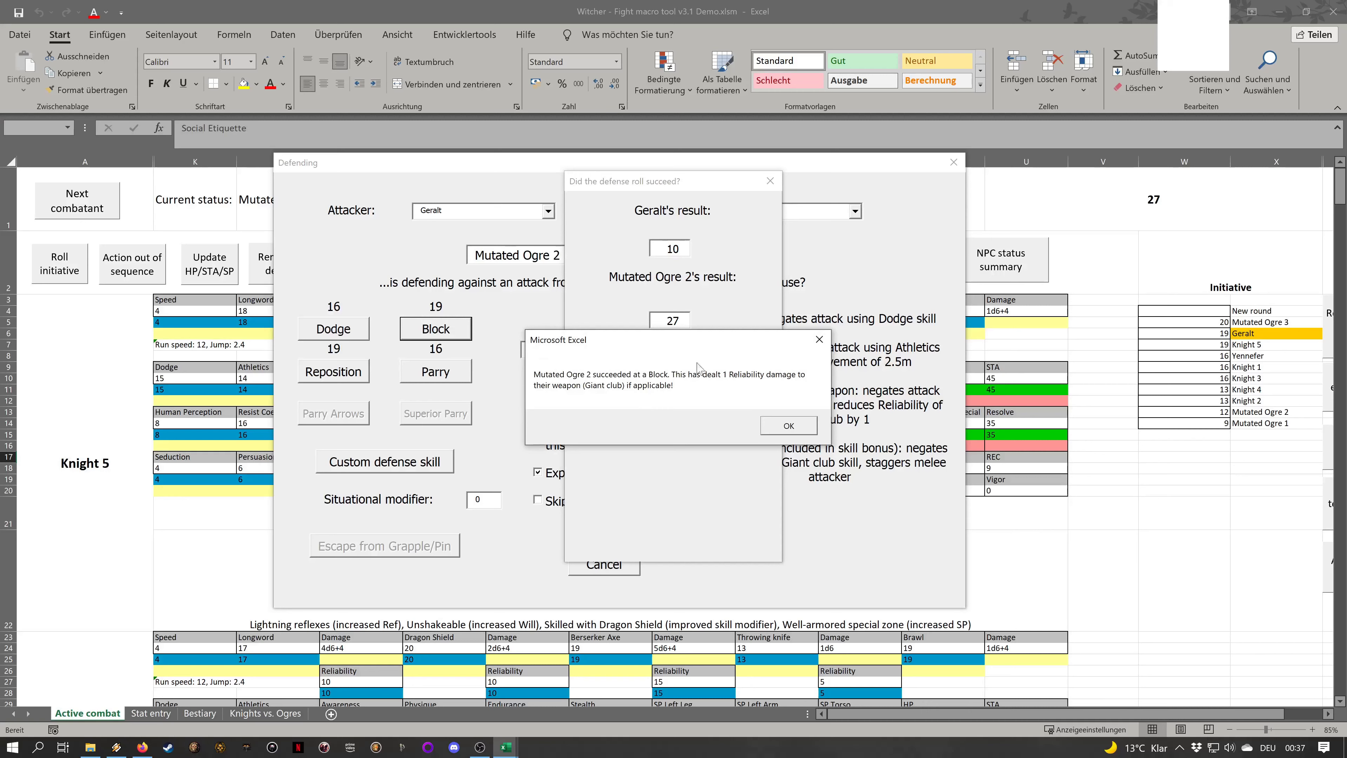
click(791, 426)
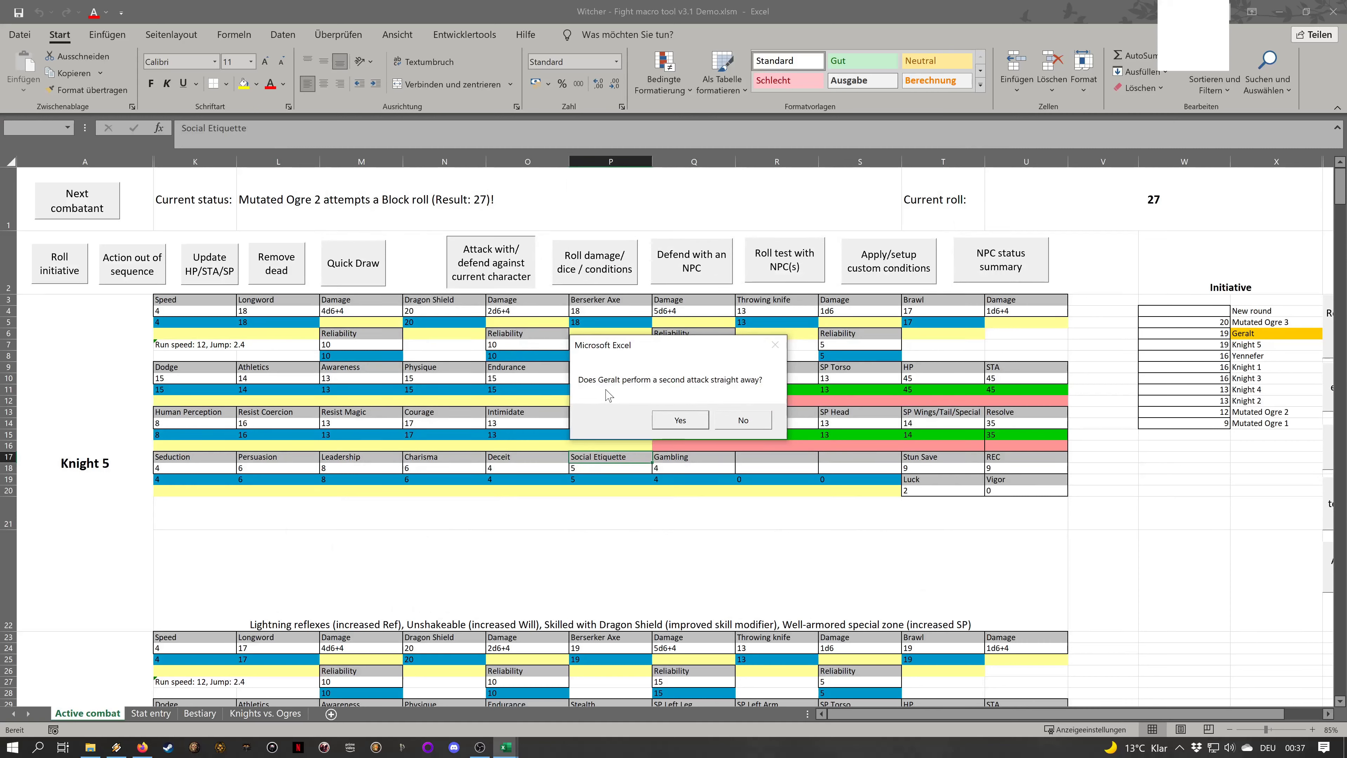
Have Geralt attack again, resolve Mutated Ogre 2's Parry against a result of 10 with attacker stagger, and stay on Geralt's turn
click(680, 419)
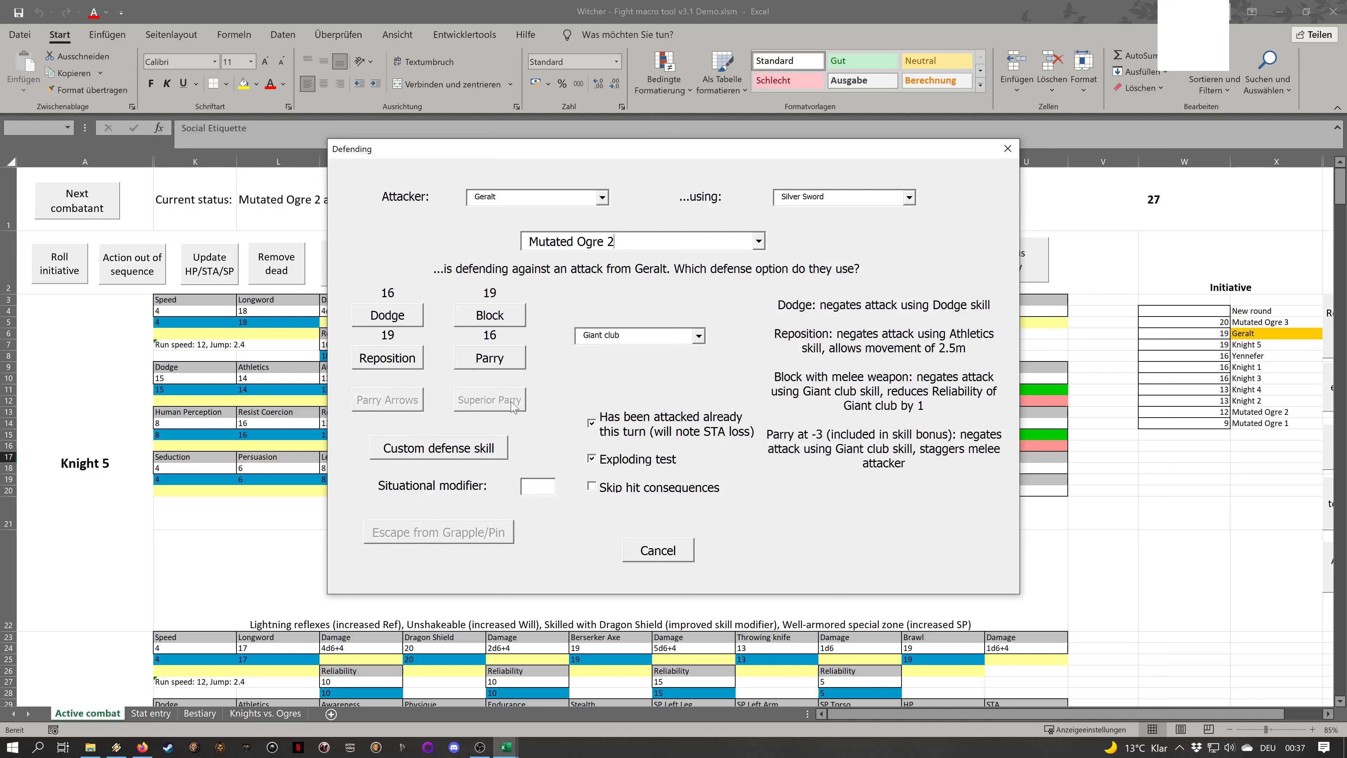
click(508, 363)
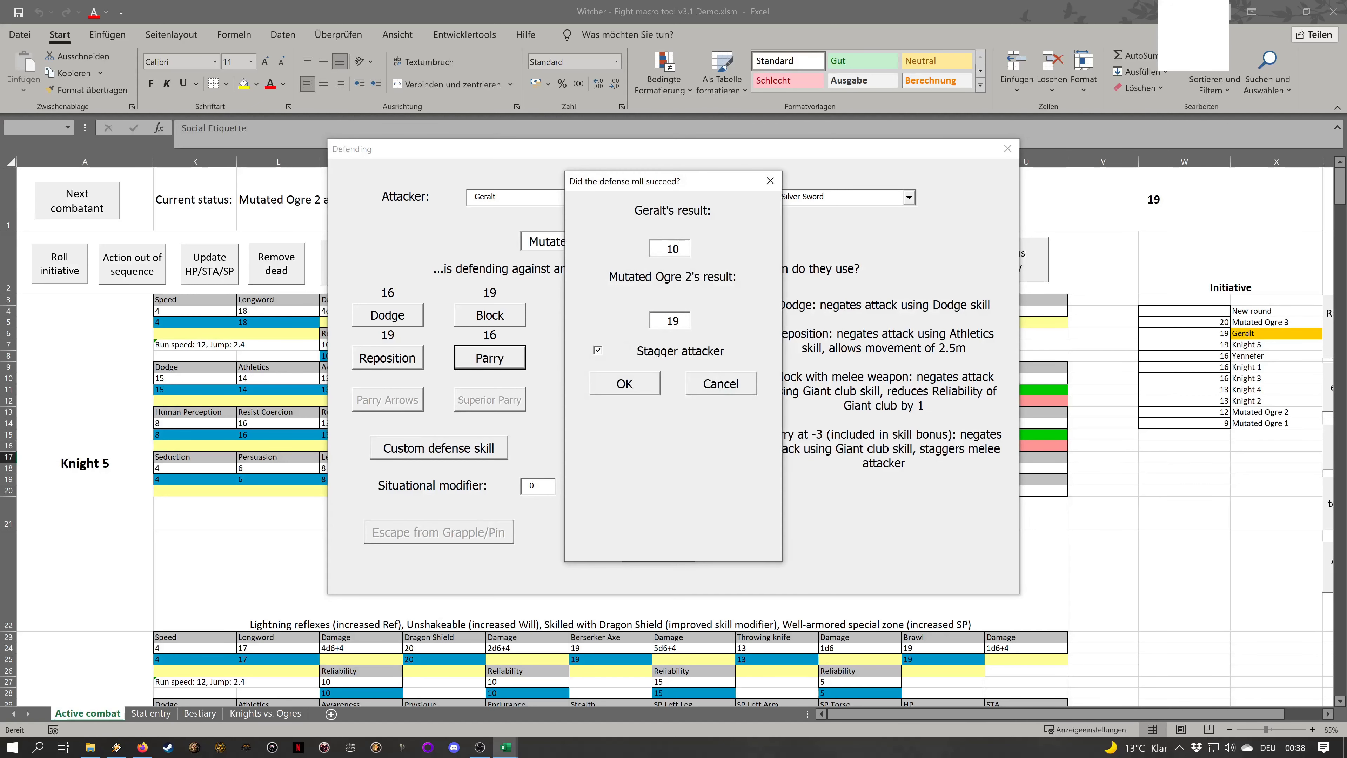
click(646, 390)
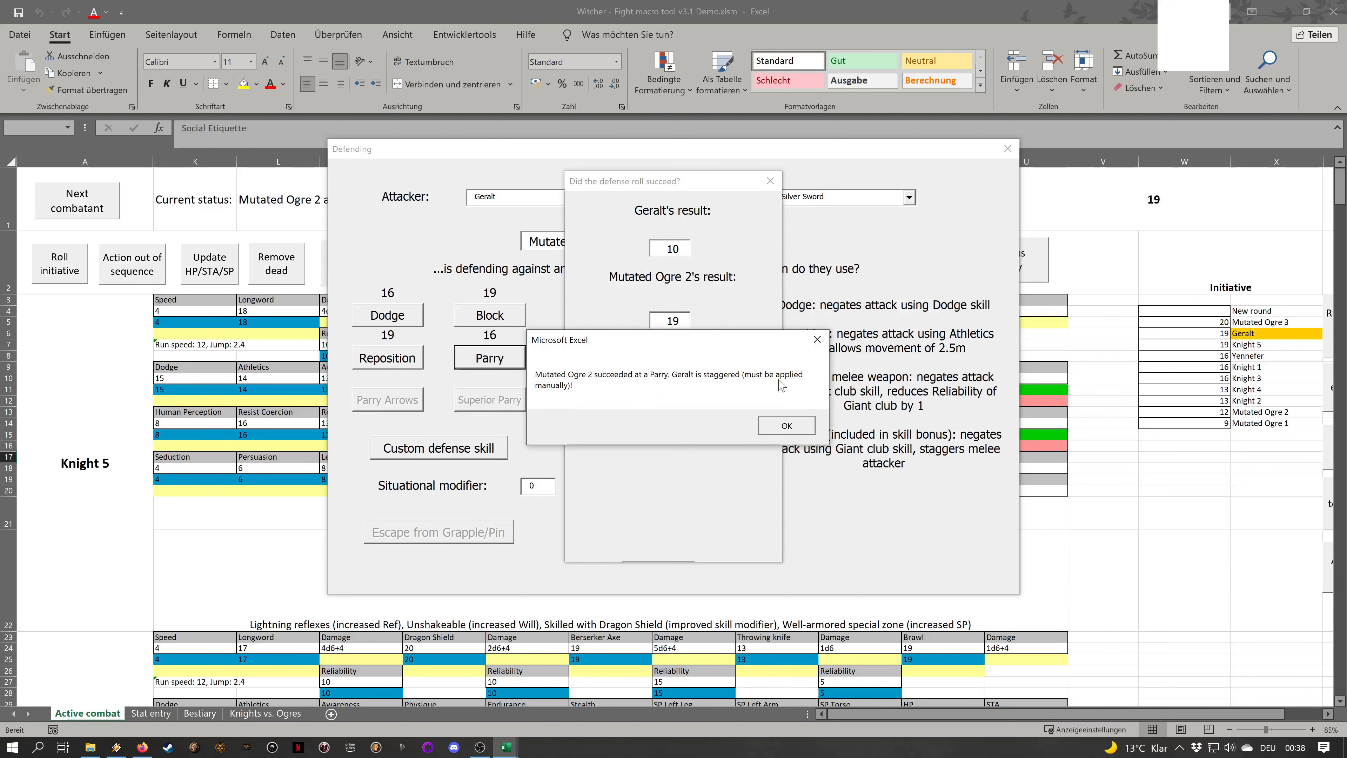
click(786, 426)
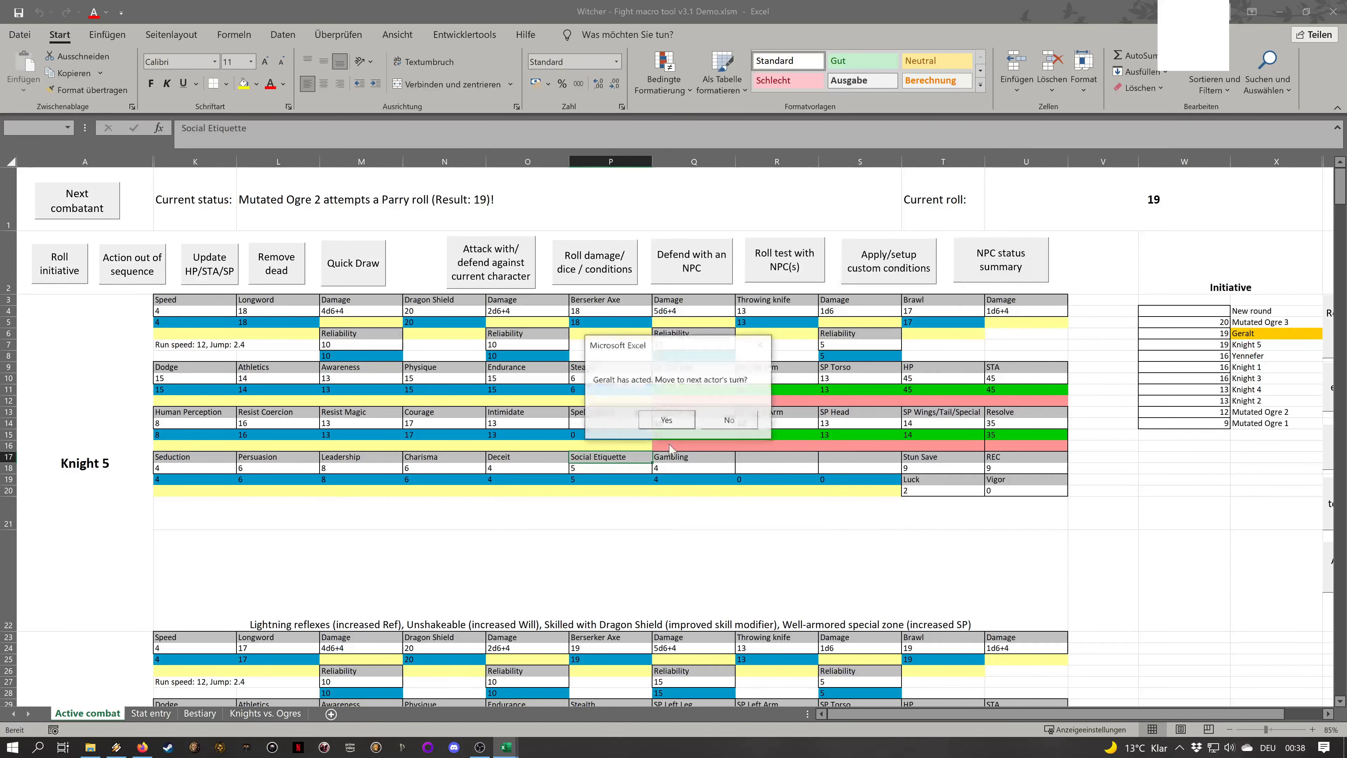
click(729, 420)
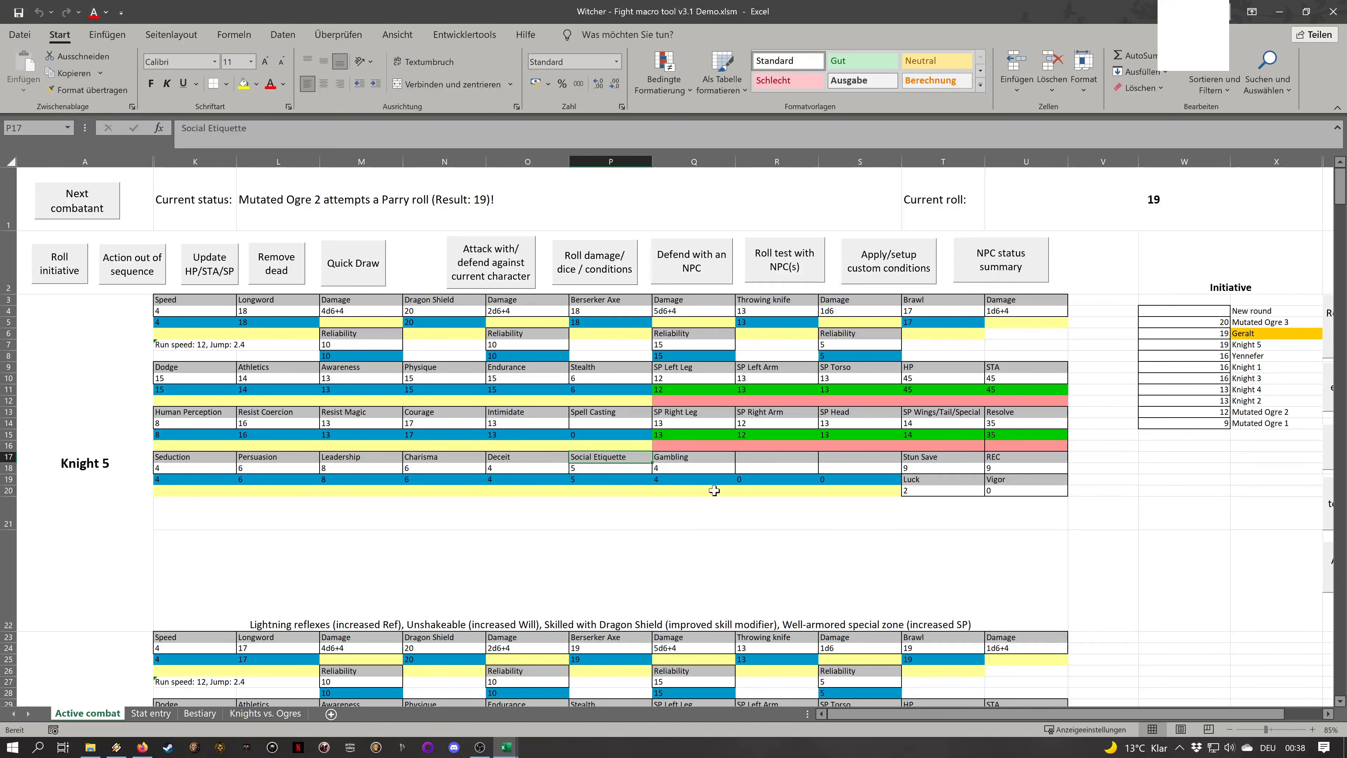
Start another defense against Geralt with Mutated Ogre 2 as the defender and roll a Parry
click(492, 273)
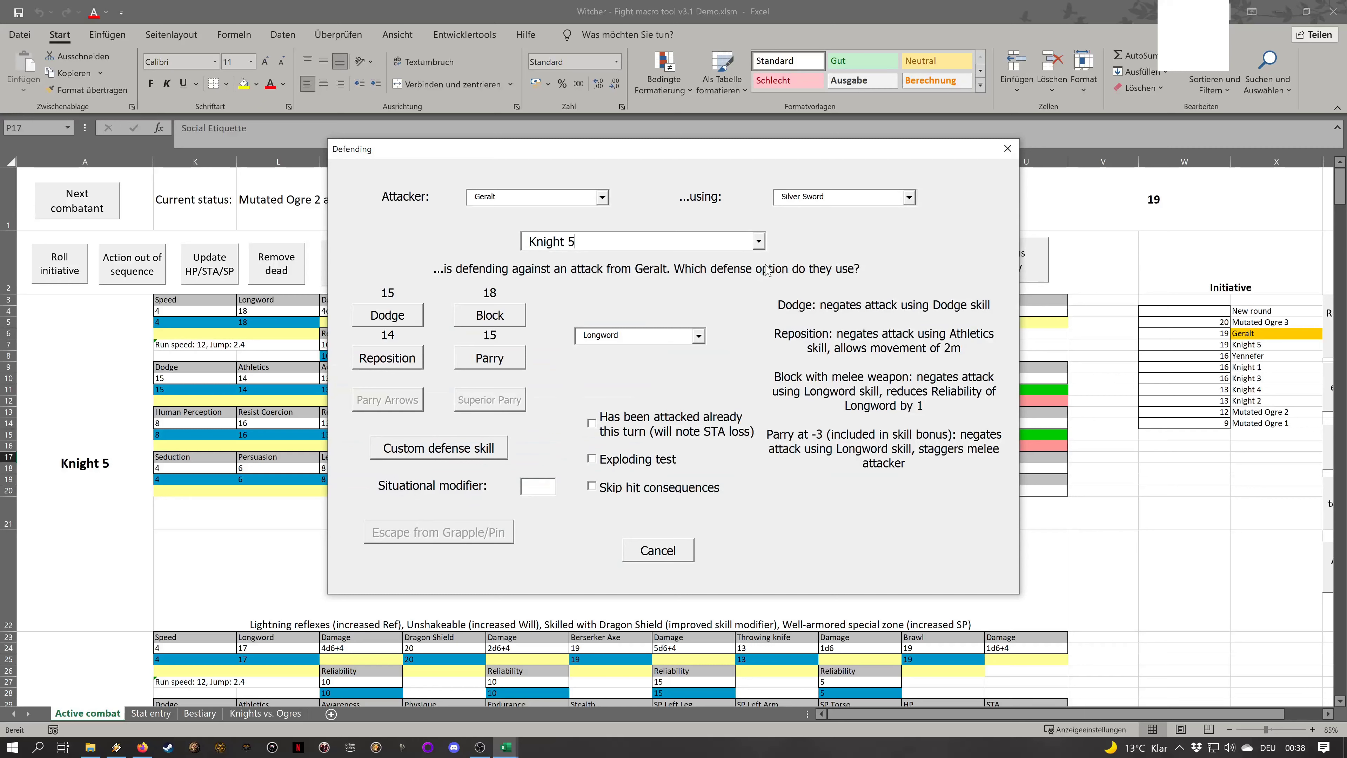
click(760, 242)
click(597, 429)
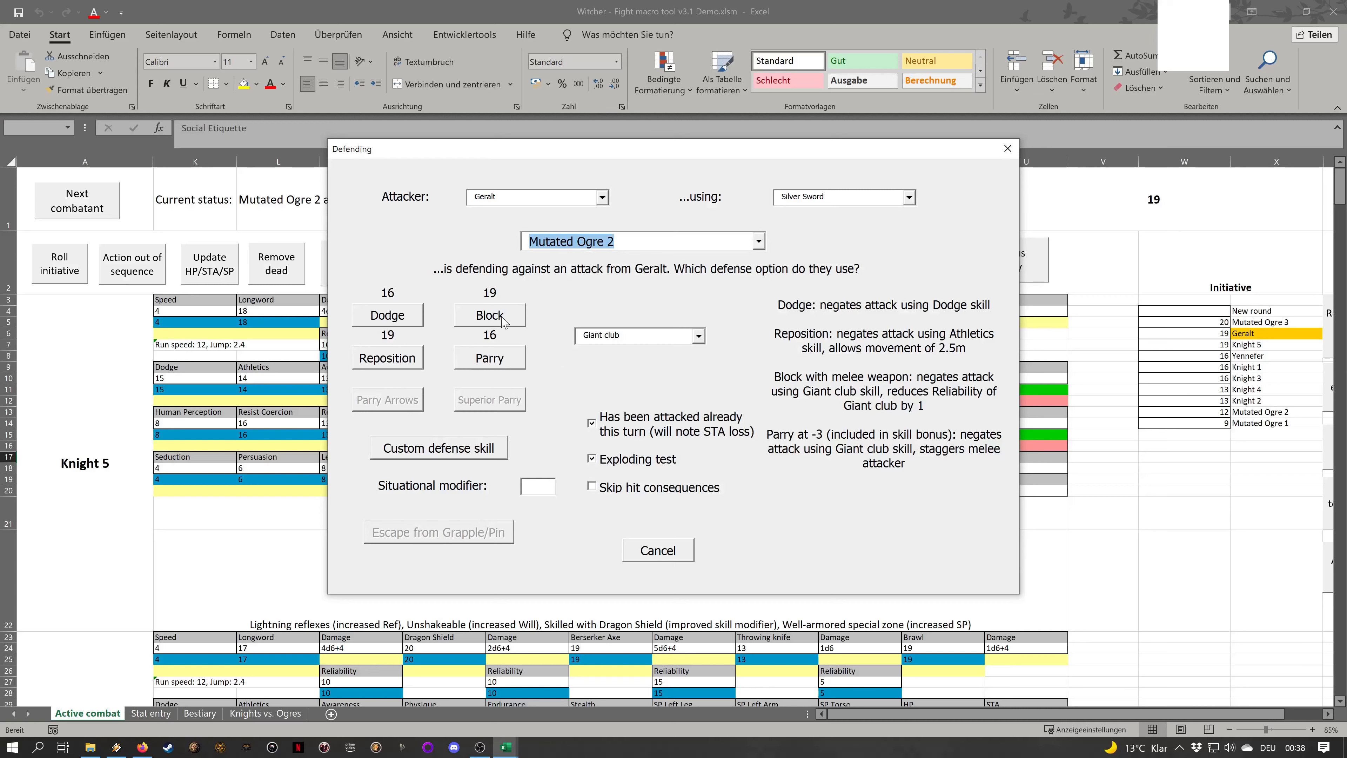
click(503, 357)
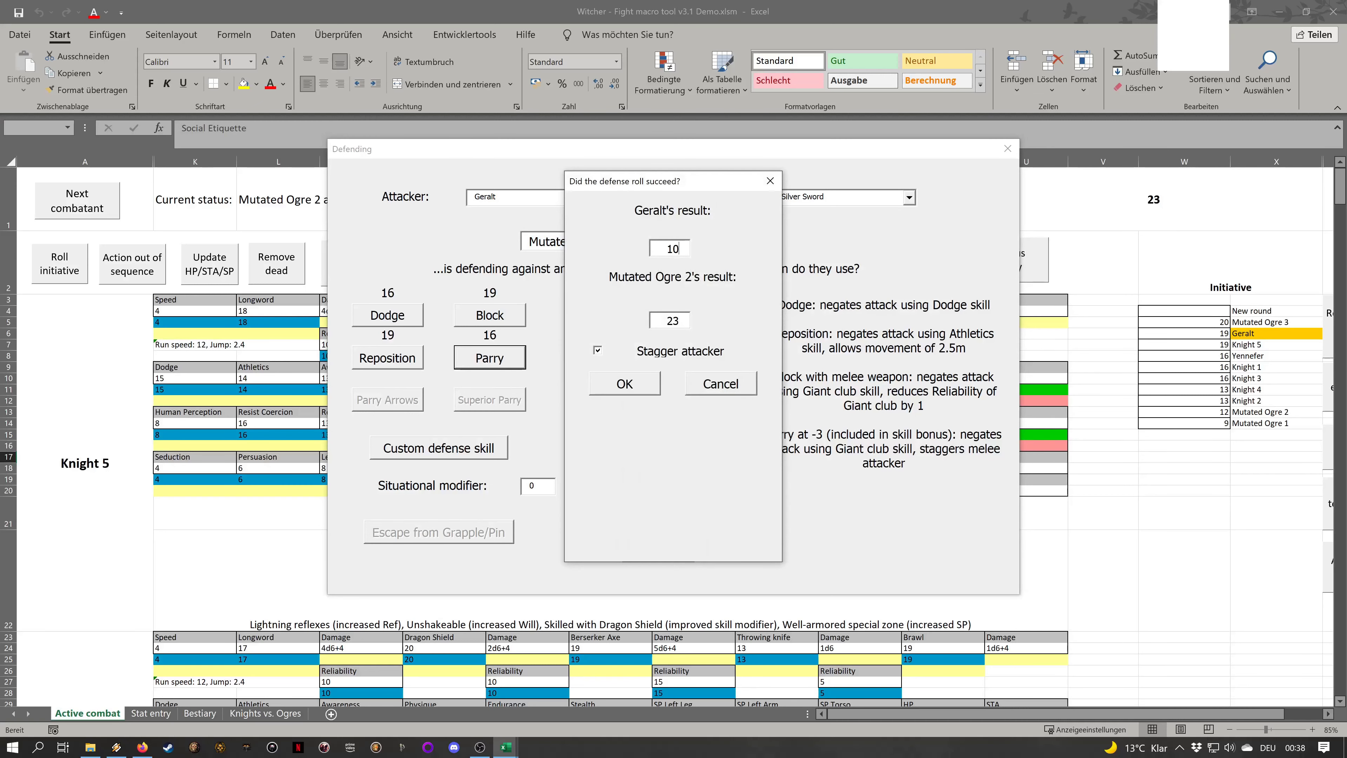
Submit the Parry comparison with Geralt's result at 30 and mark the attack as aimed at the Torso
text(30)
click(636, 388)
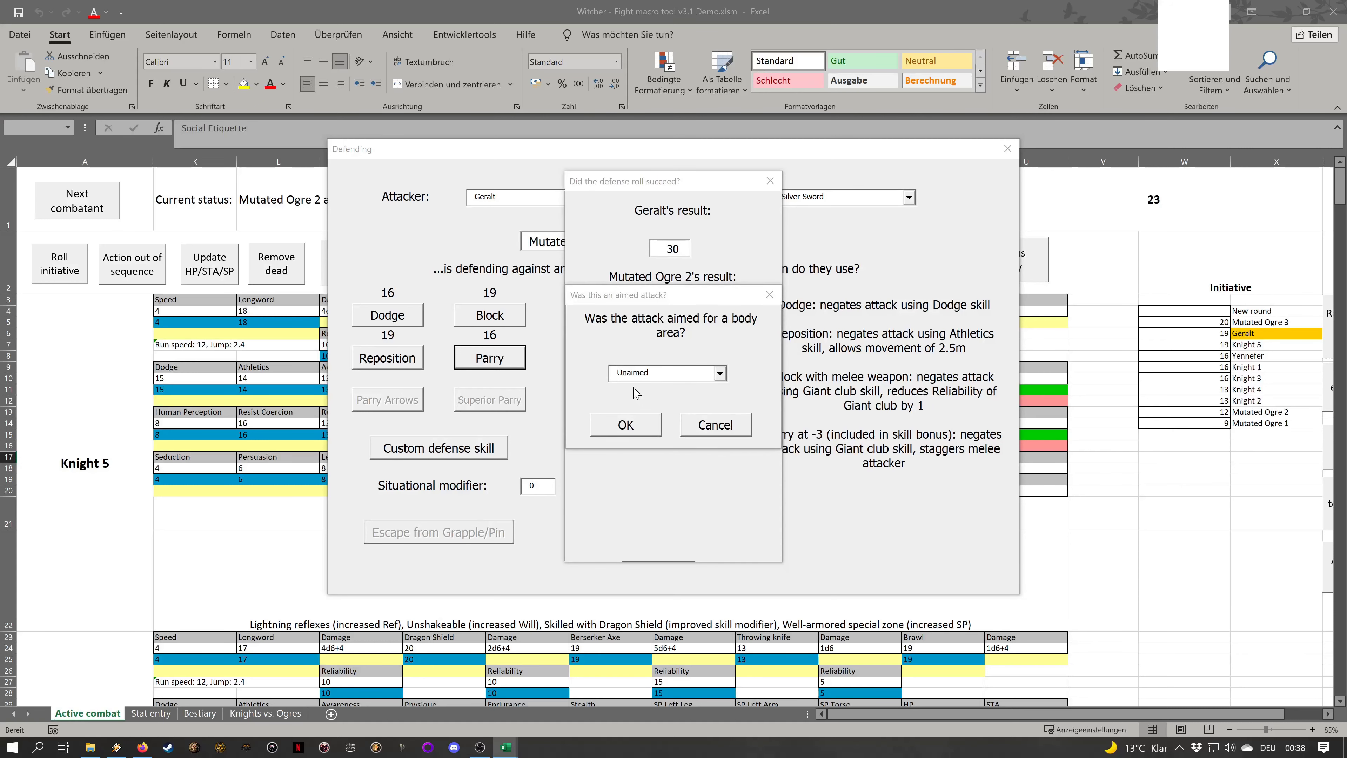
click(719, 374)
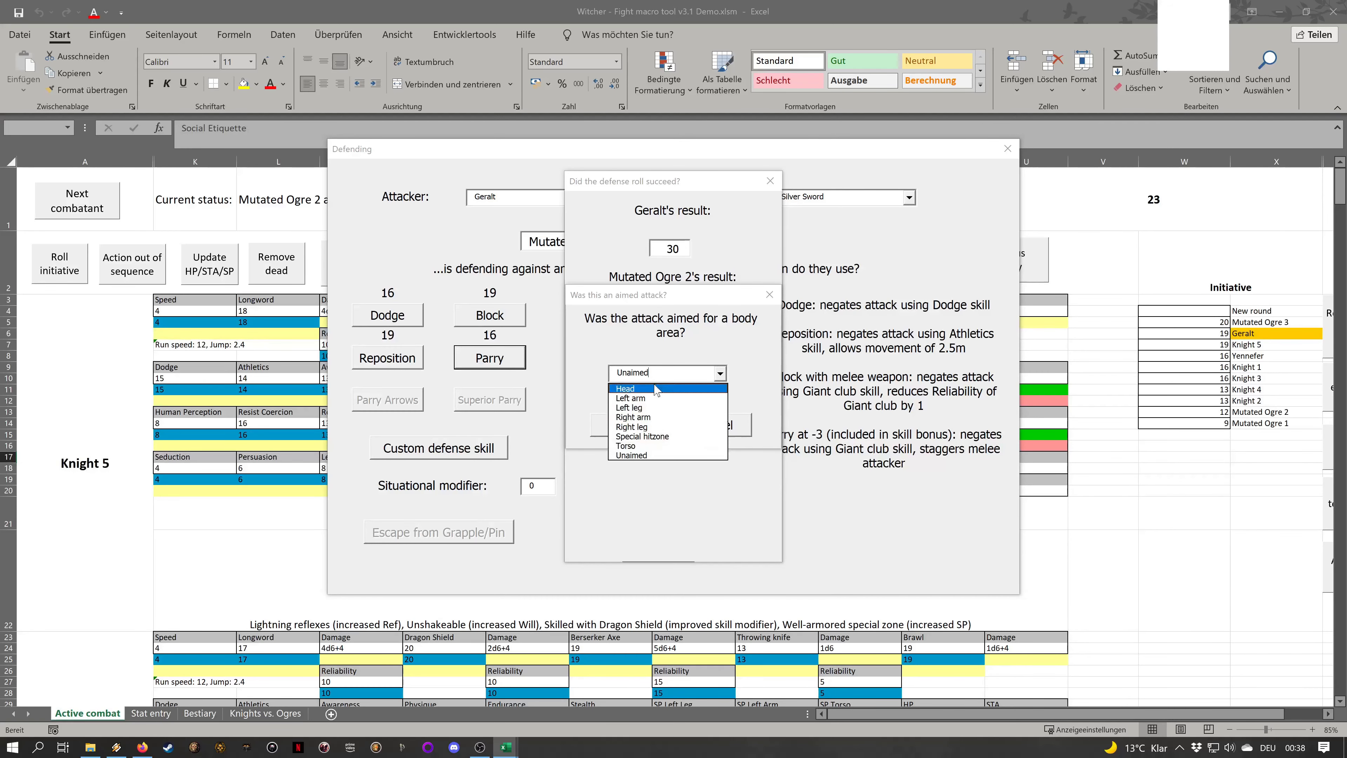
click(659, 447)
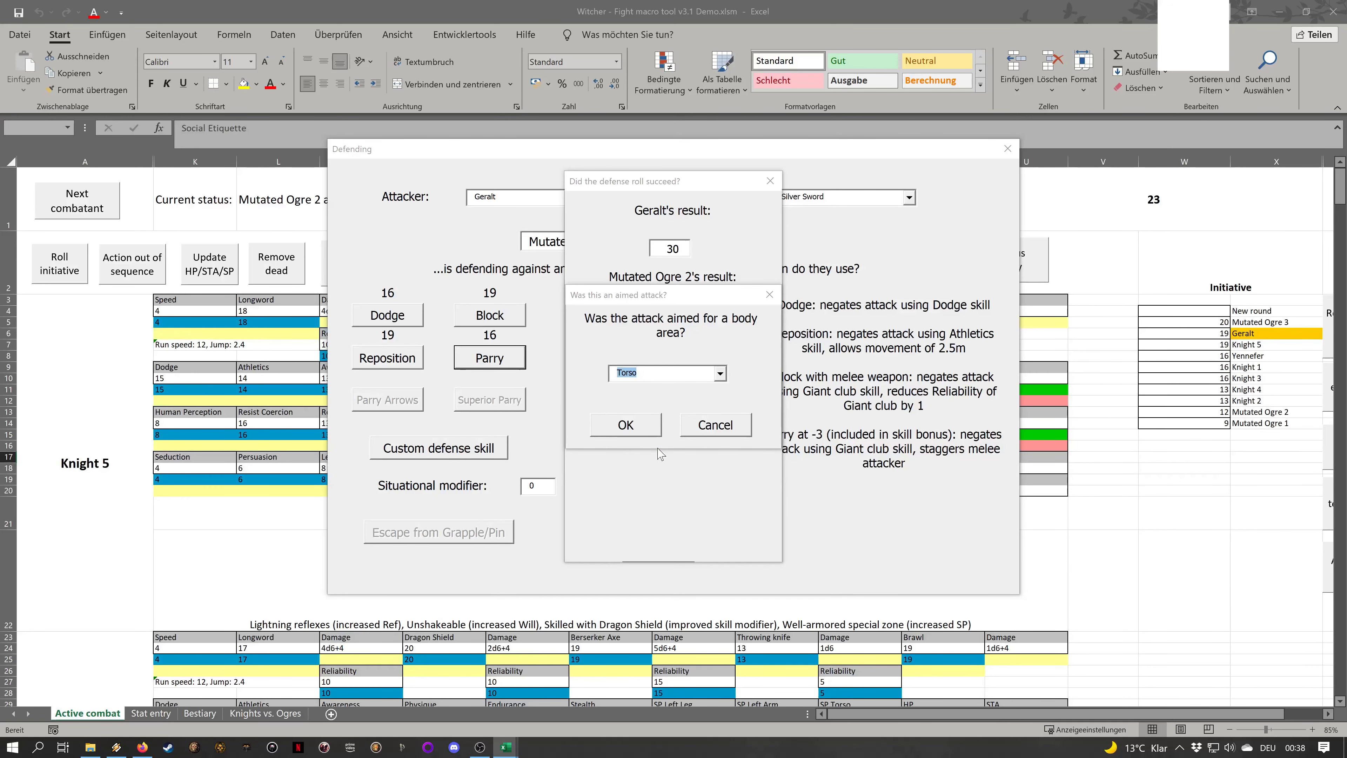
click(625, 426)
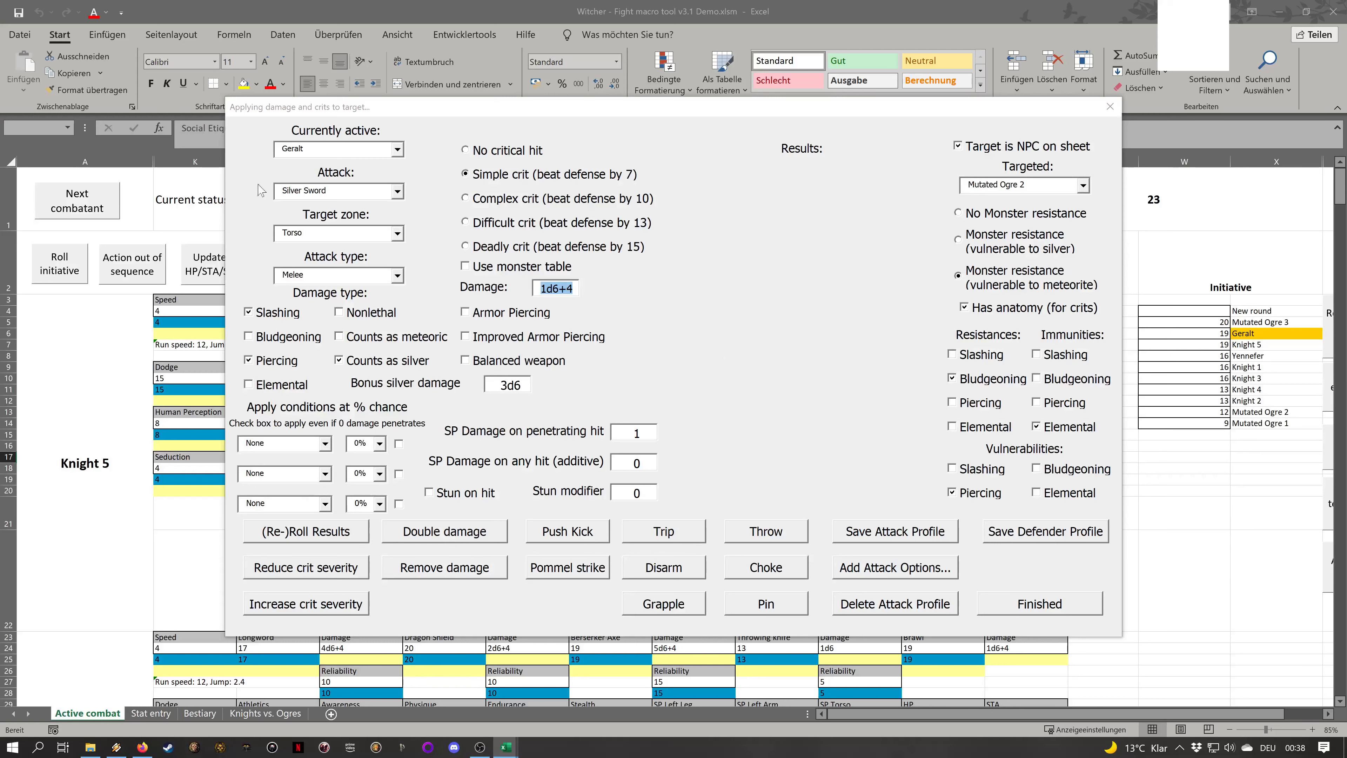
Roll the damage and simple crit results for Geralt's Silver Sword hit with 1d6+4 damage, leaving the monster table off
click(557, 288)
click(568, 271)
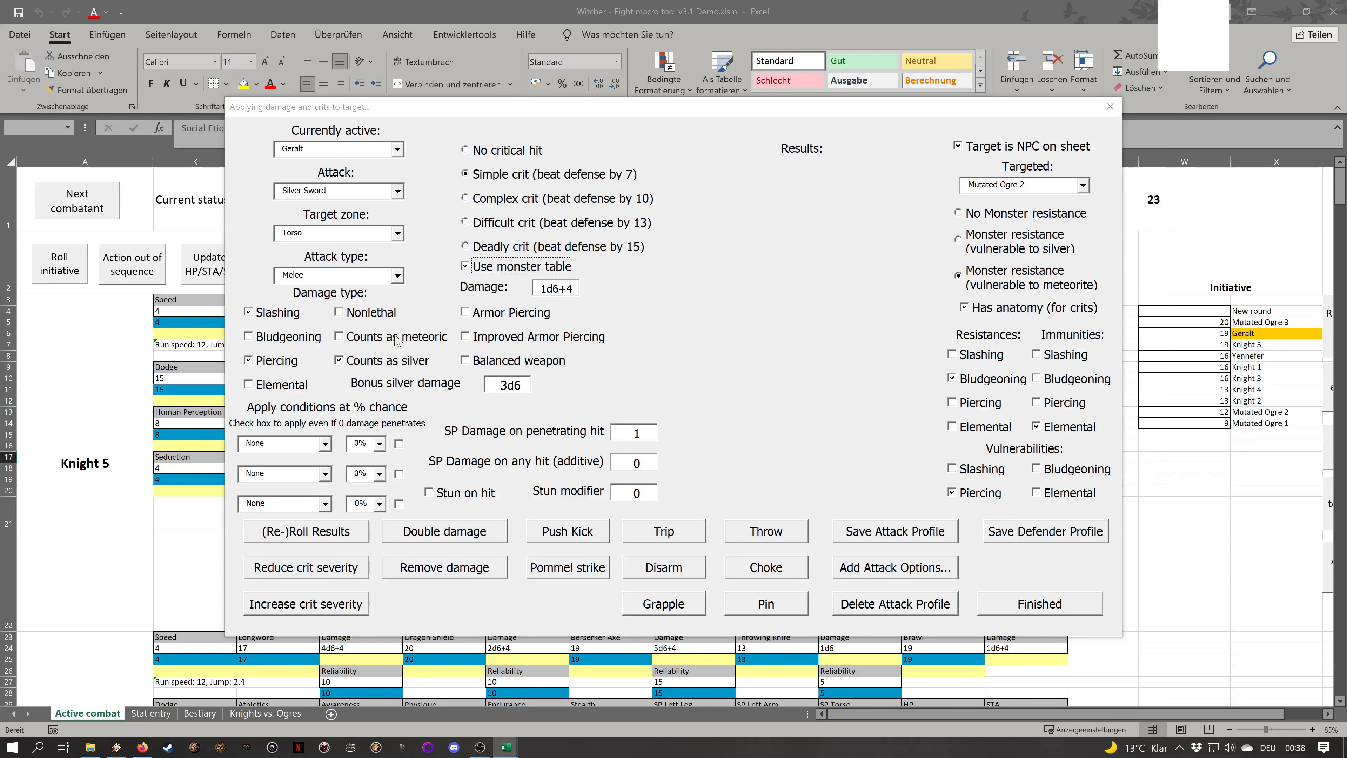
click(536, 272)
click(317, 540)
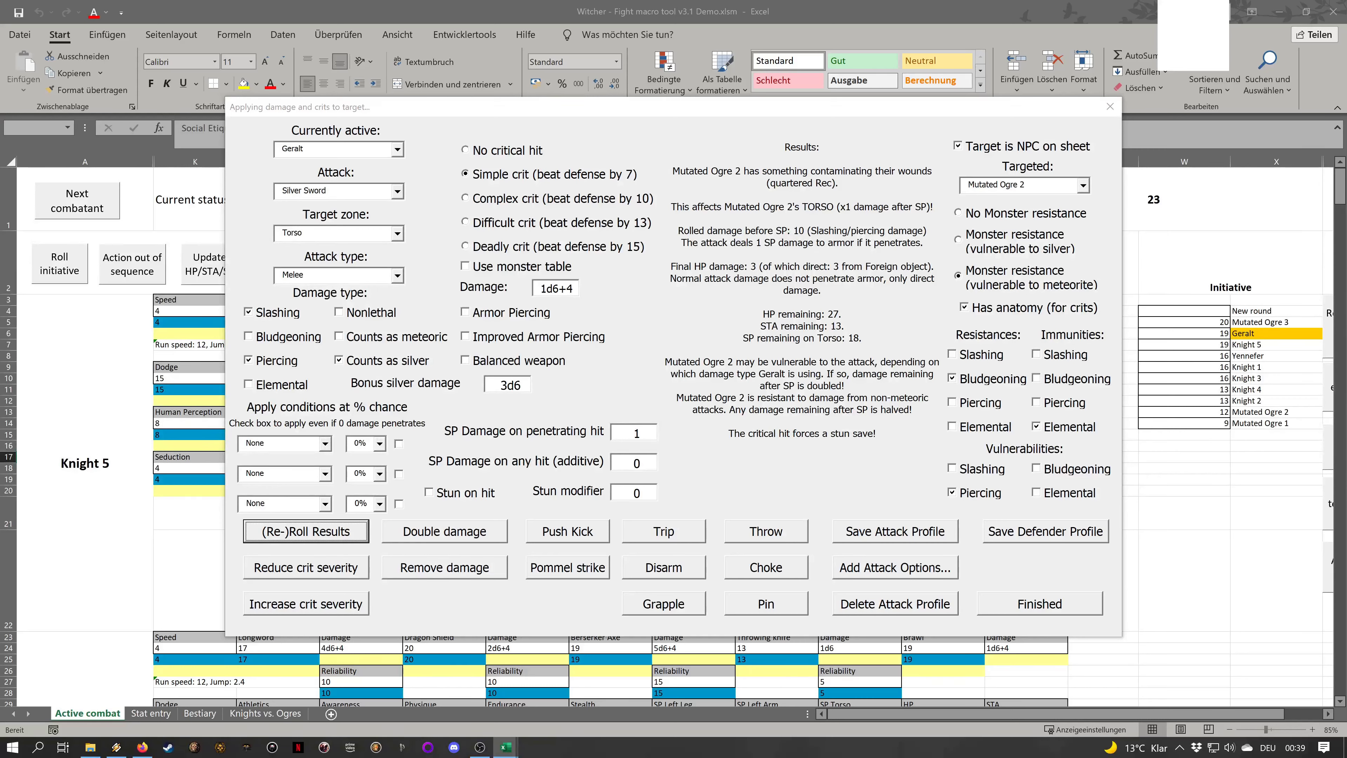
Set the attack's damage to 17 and its bonus silver damage to 0, and re-roll the results
drag(574, 288, 503, 282)
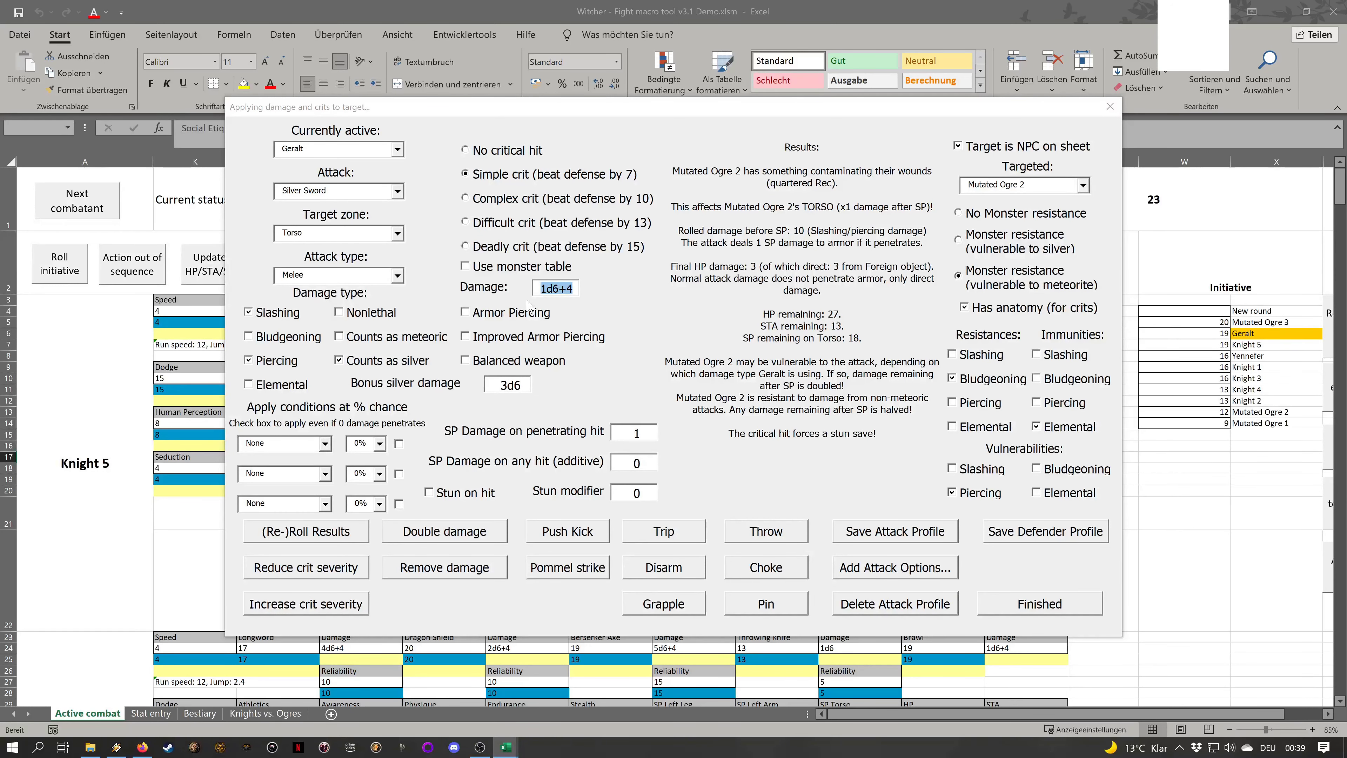
key(Tab)
key(shift+Tab)
text(17)
key(Tab)
text(0)
click(329, 537)
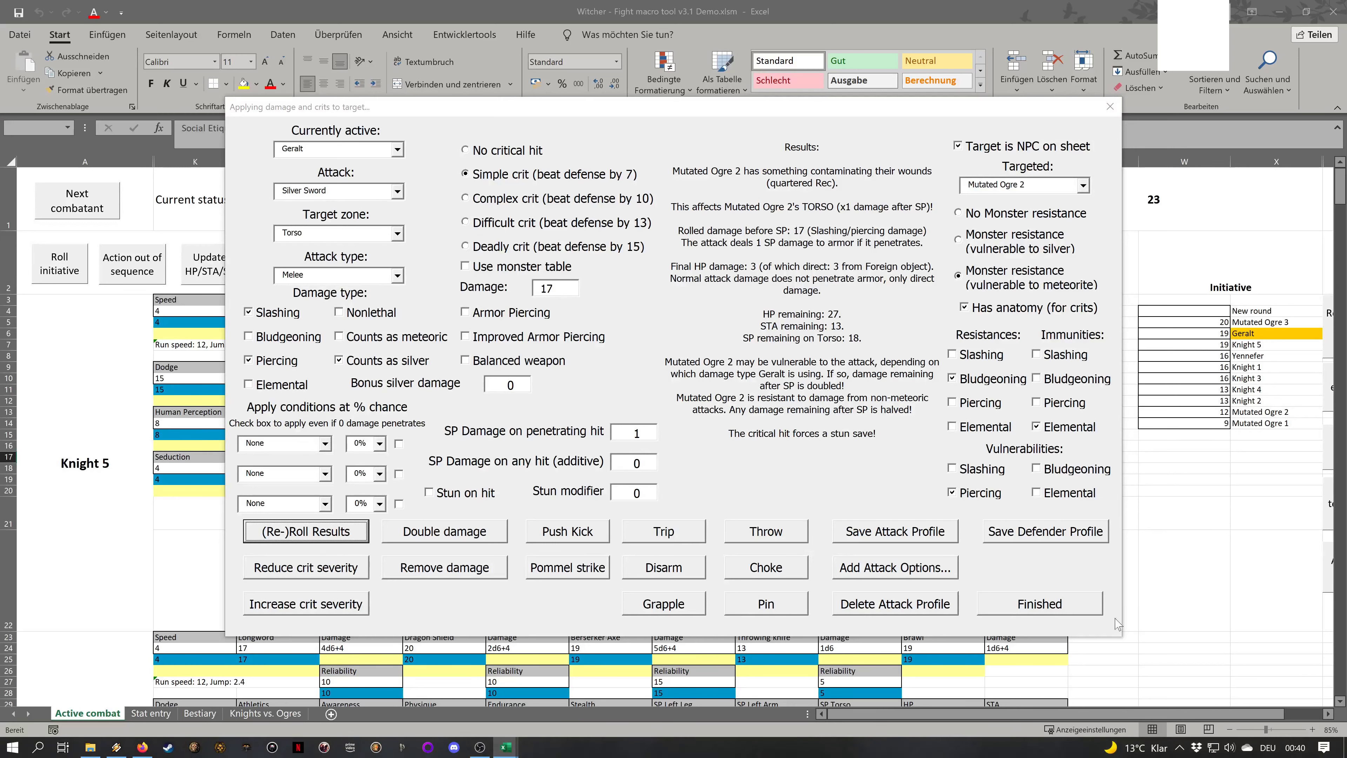
Apply the hit to Mutated Ogre 2 without vulnerability and acknowledge the stun save outcome
click(1064, 607)
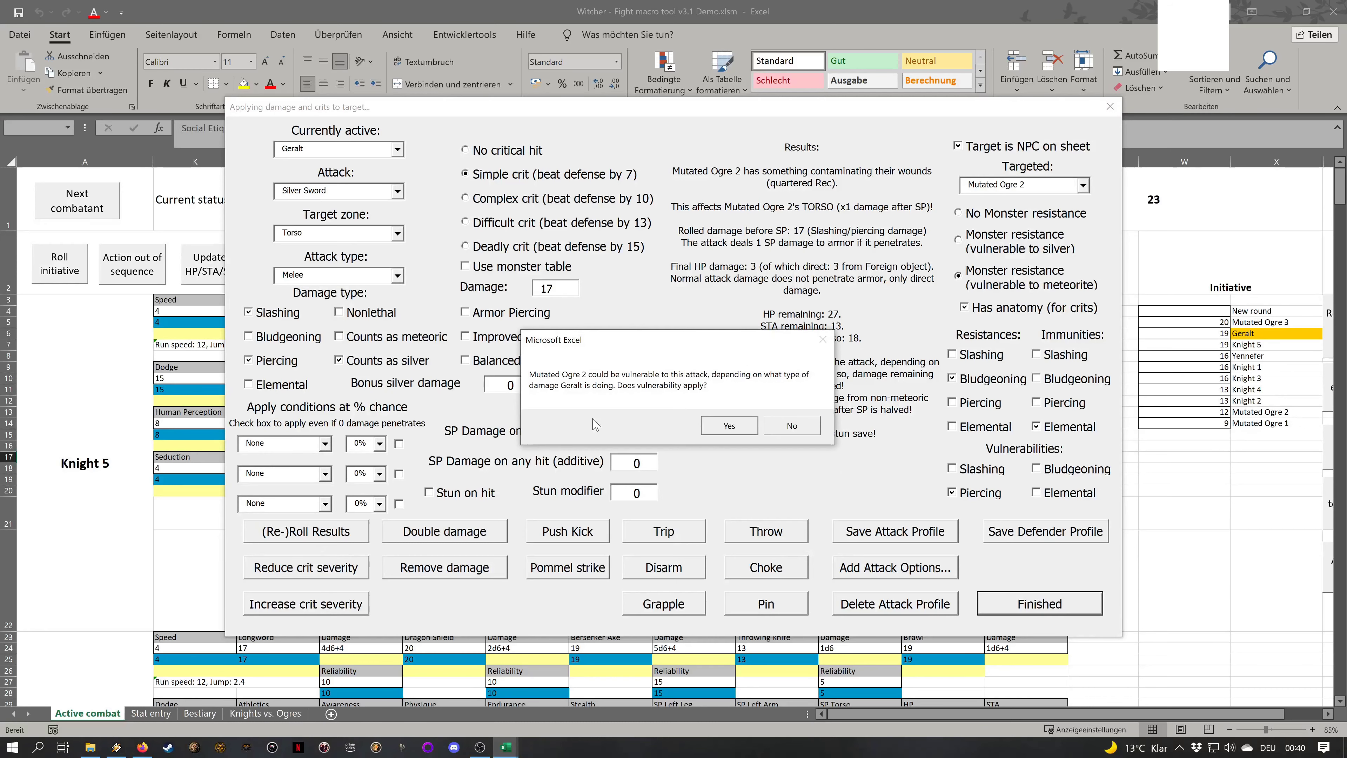
drag(642, 338, 672, 331)
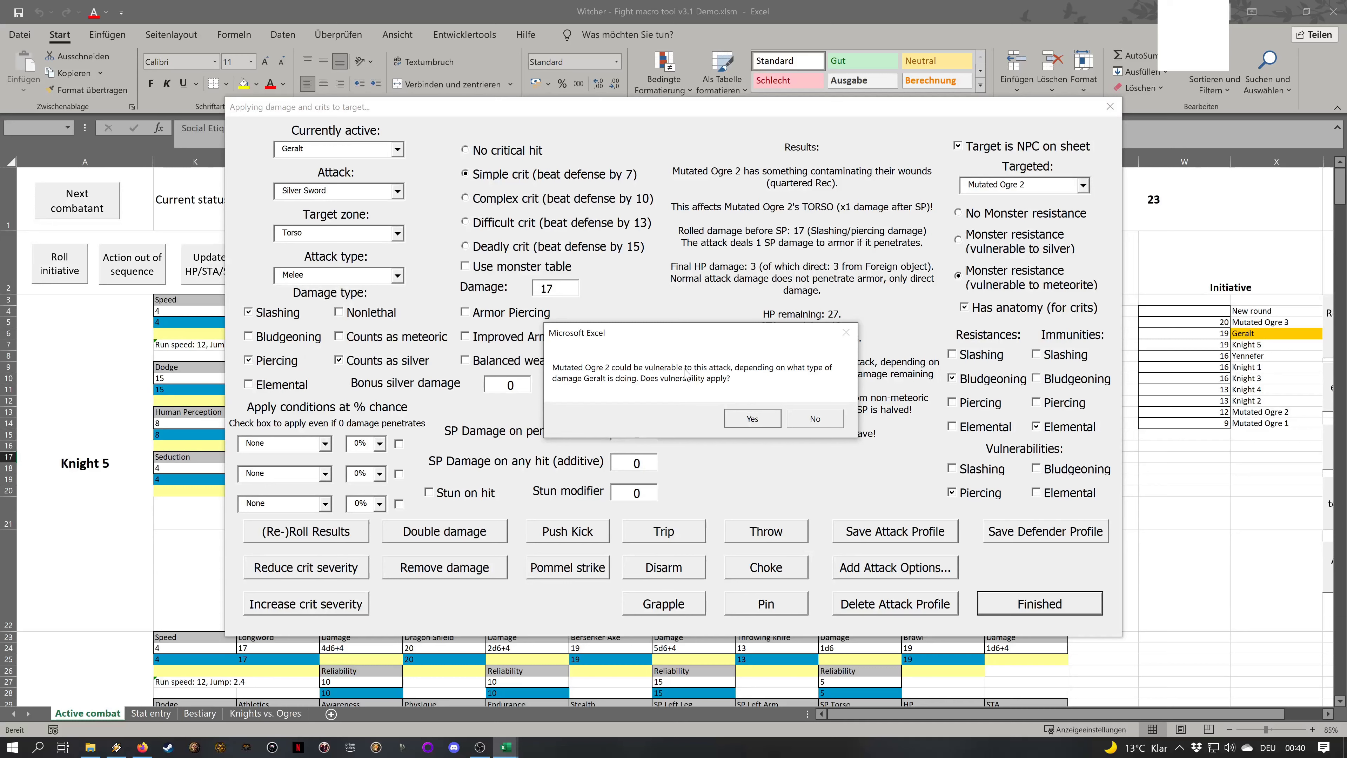
drag(693, 338, 702, 320)
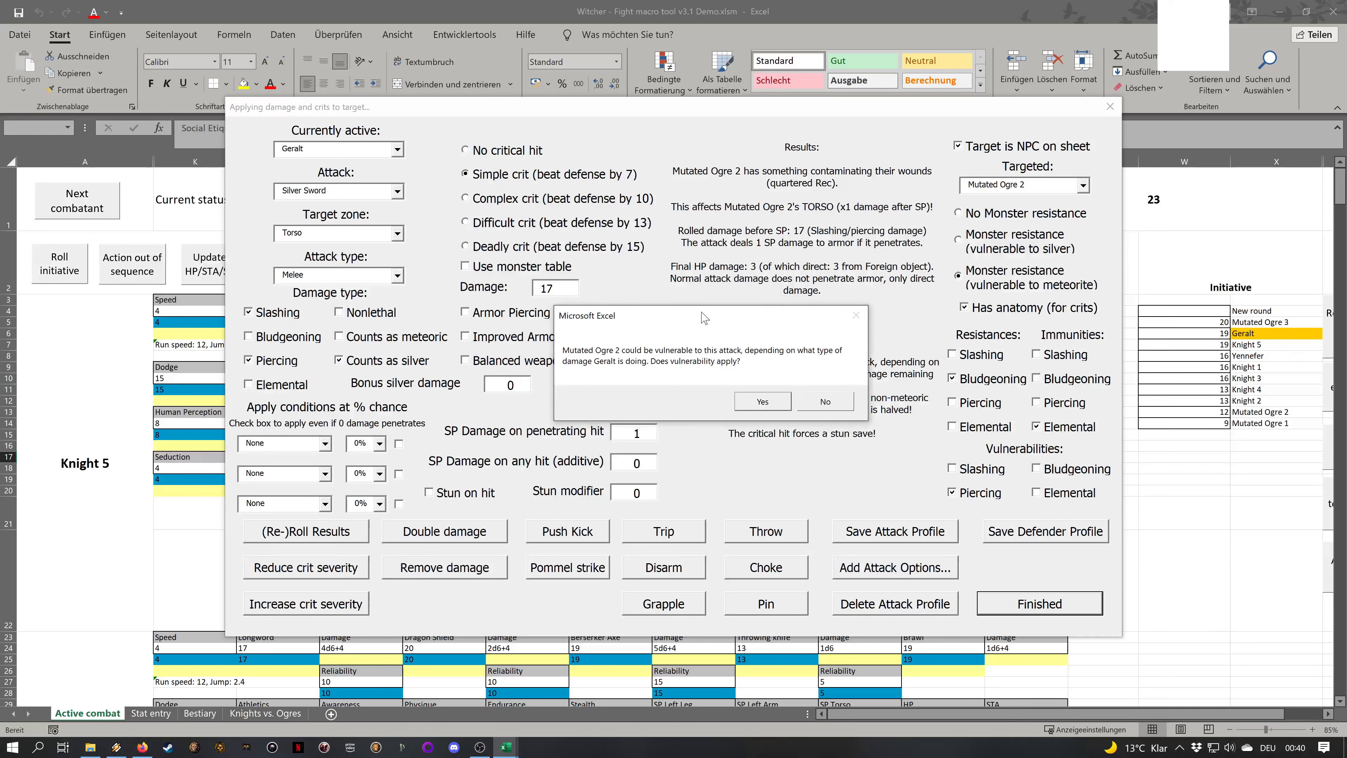
click(835, 406)
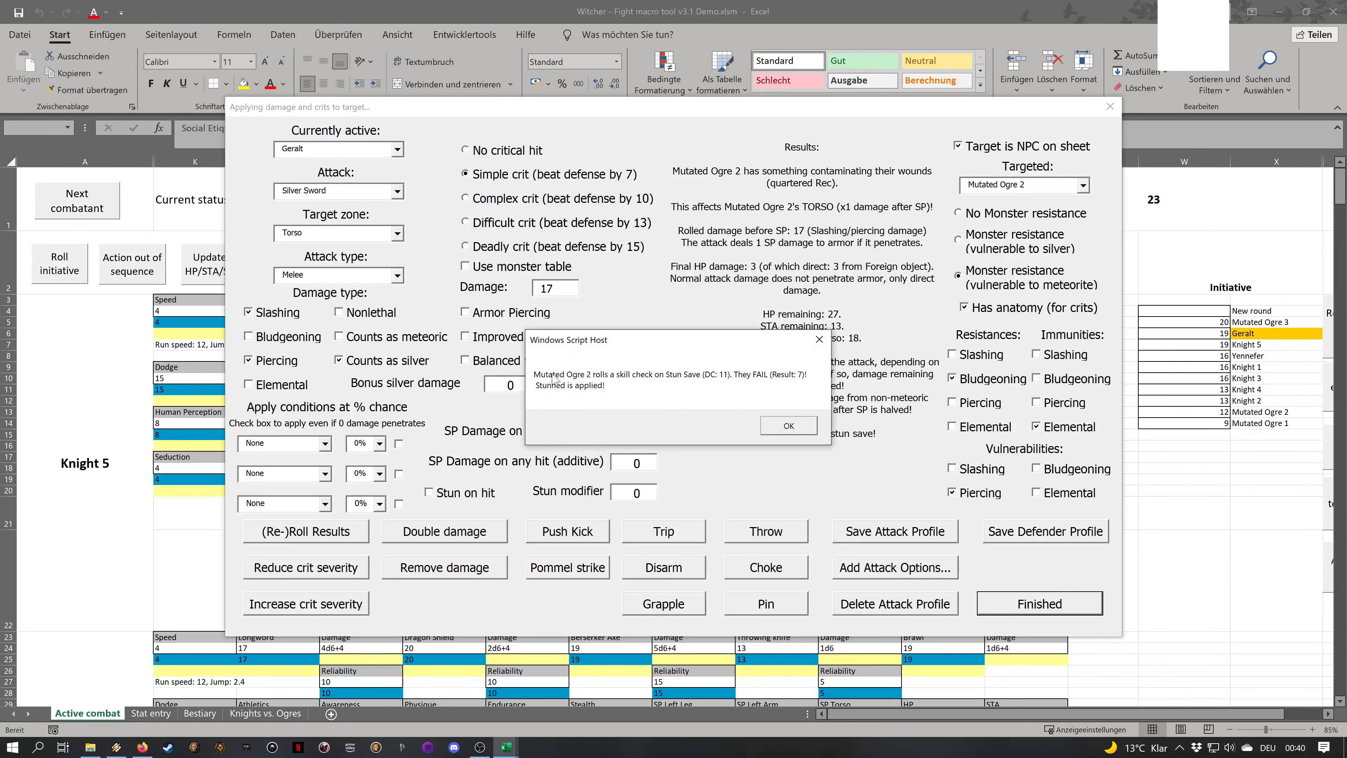
drag(687, 342, 721, 424)
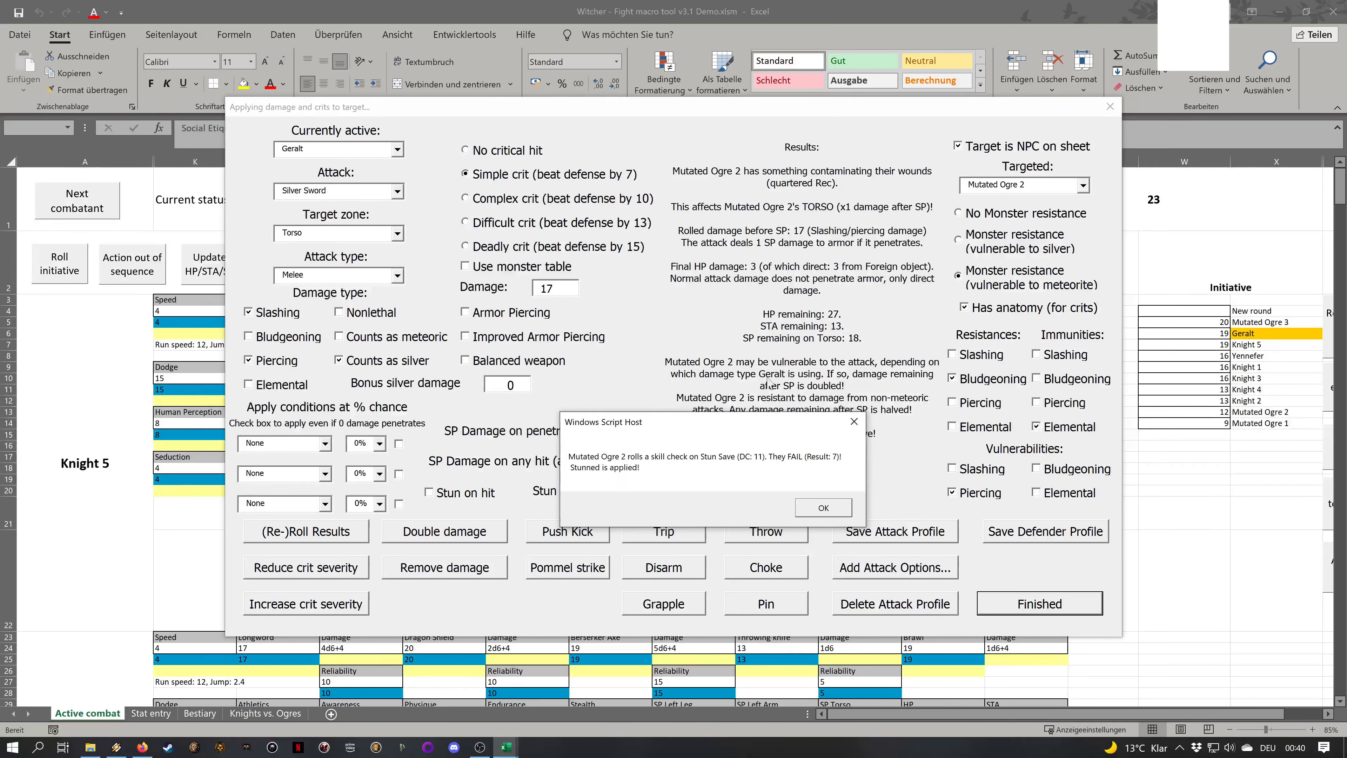
drag(753, 427, 694, 317)
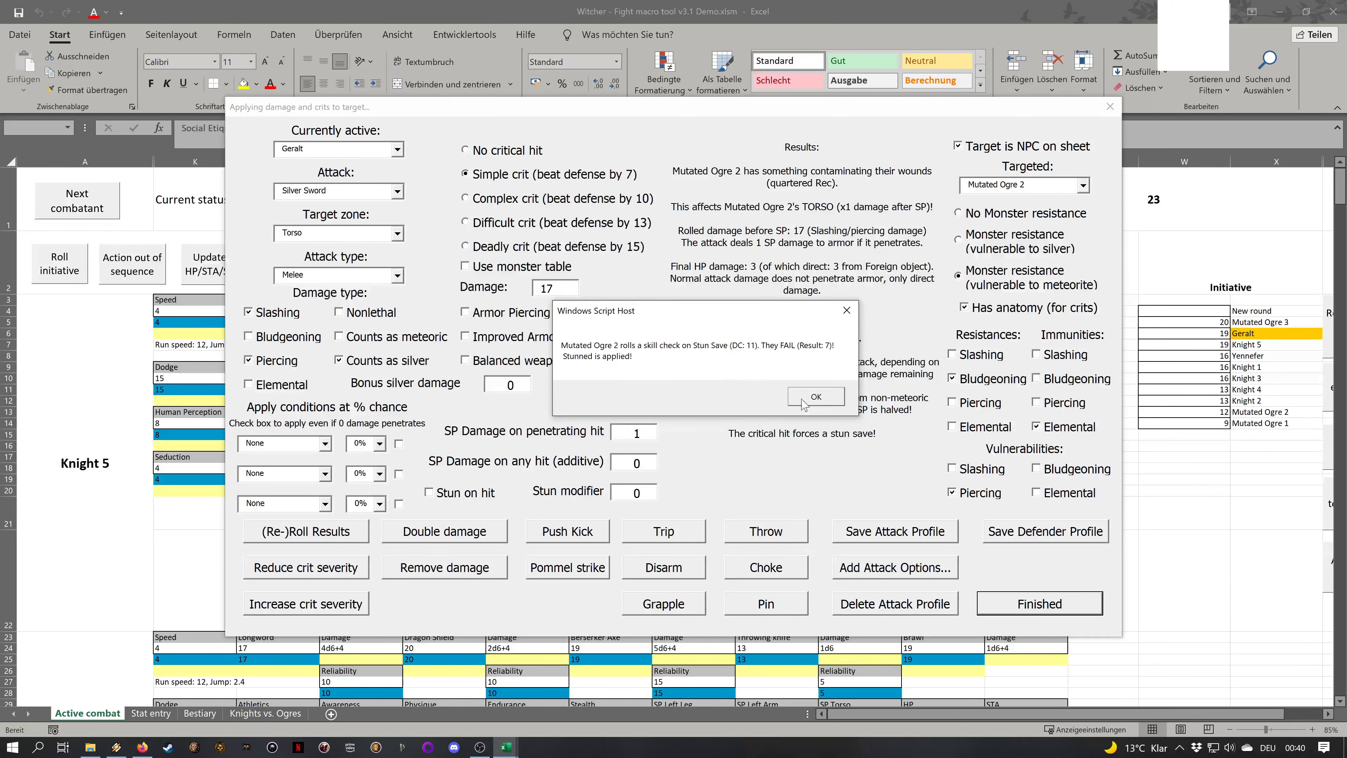
click(820, 401)
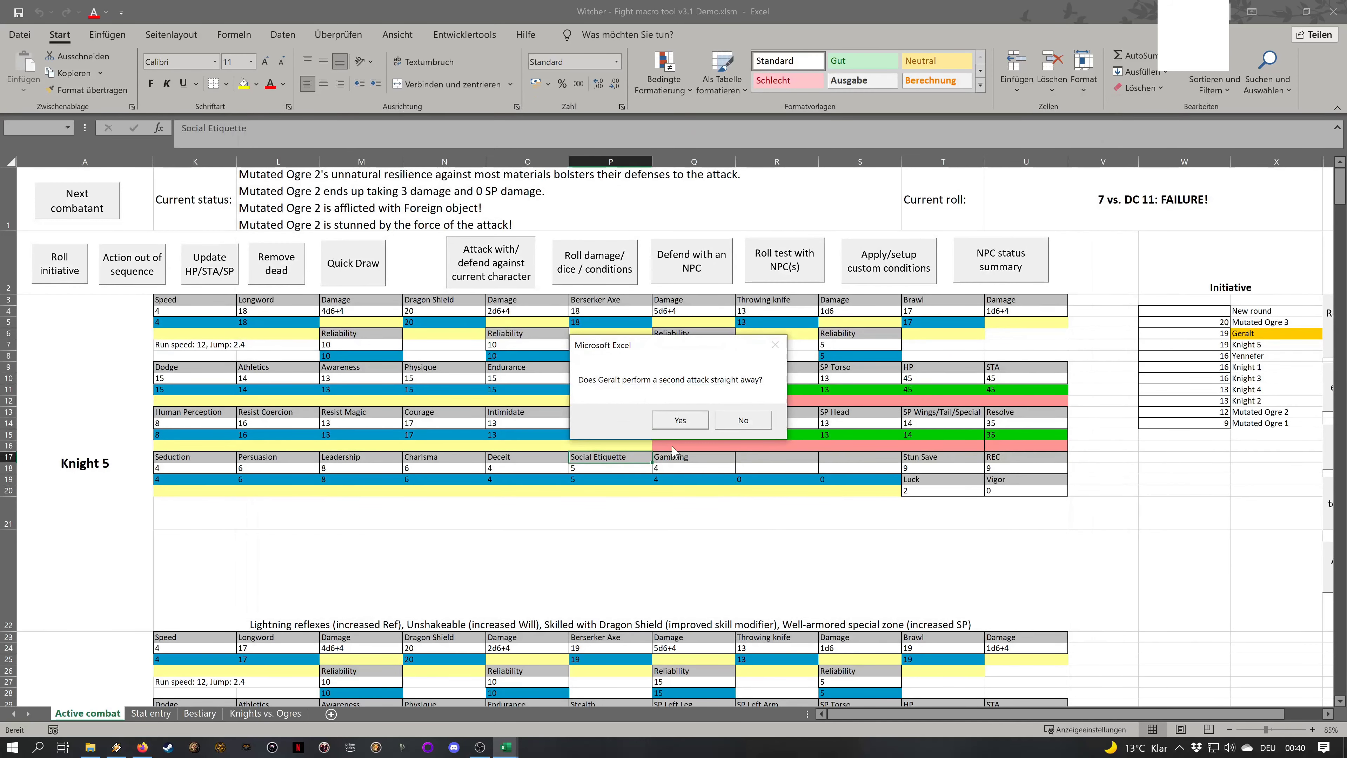
Resolve Geralt's second Silver Sword attack against Mutated Ogre 2 with an attack result of 27, unaimed
click(674, 424)
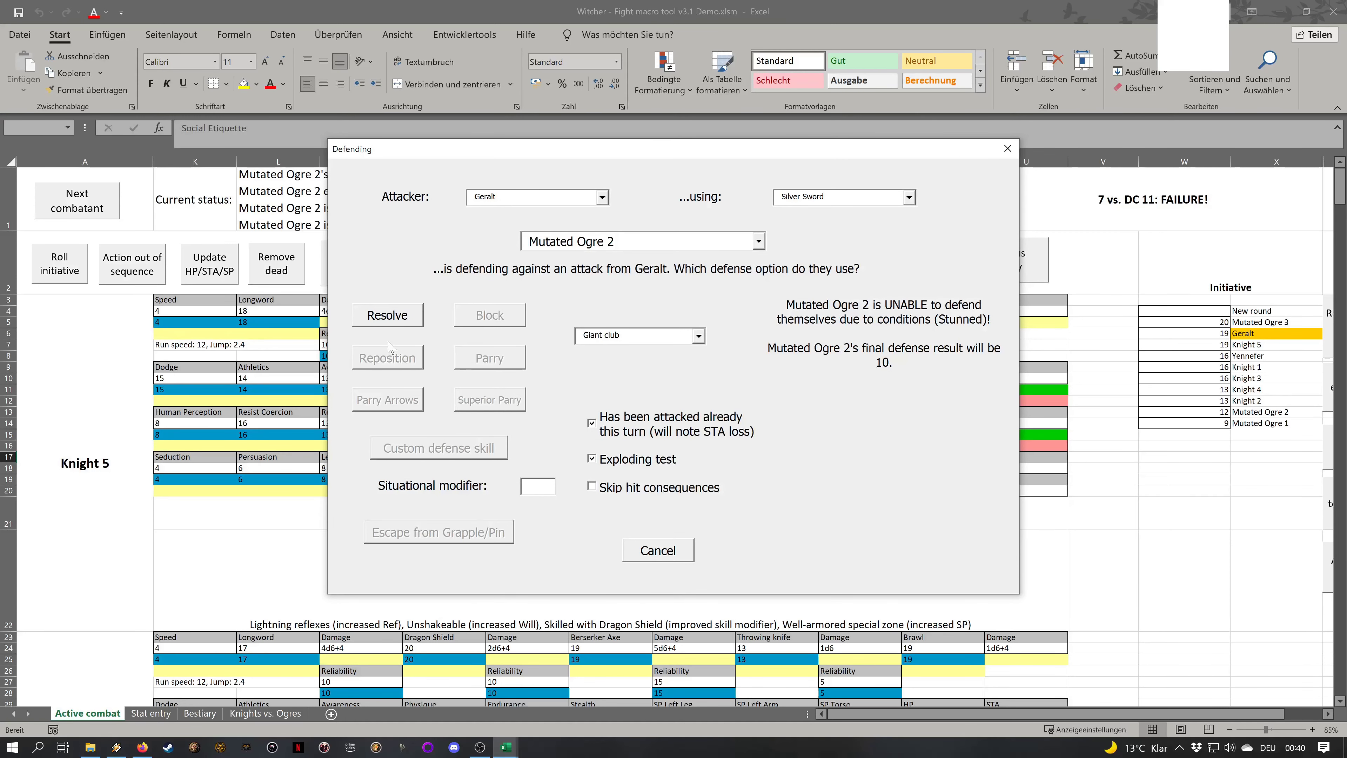
click(386, 317)
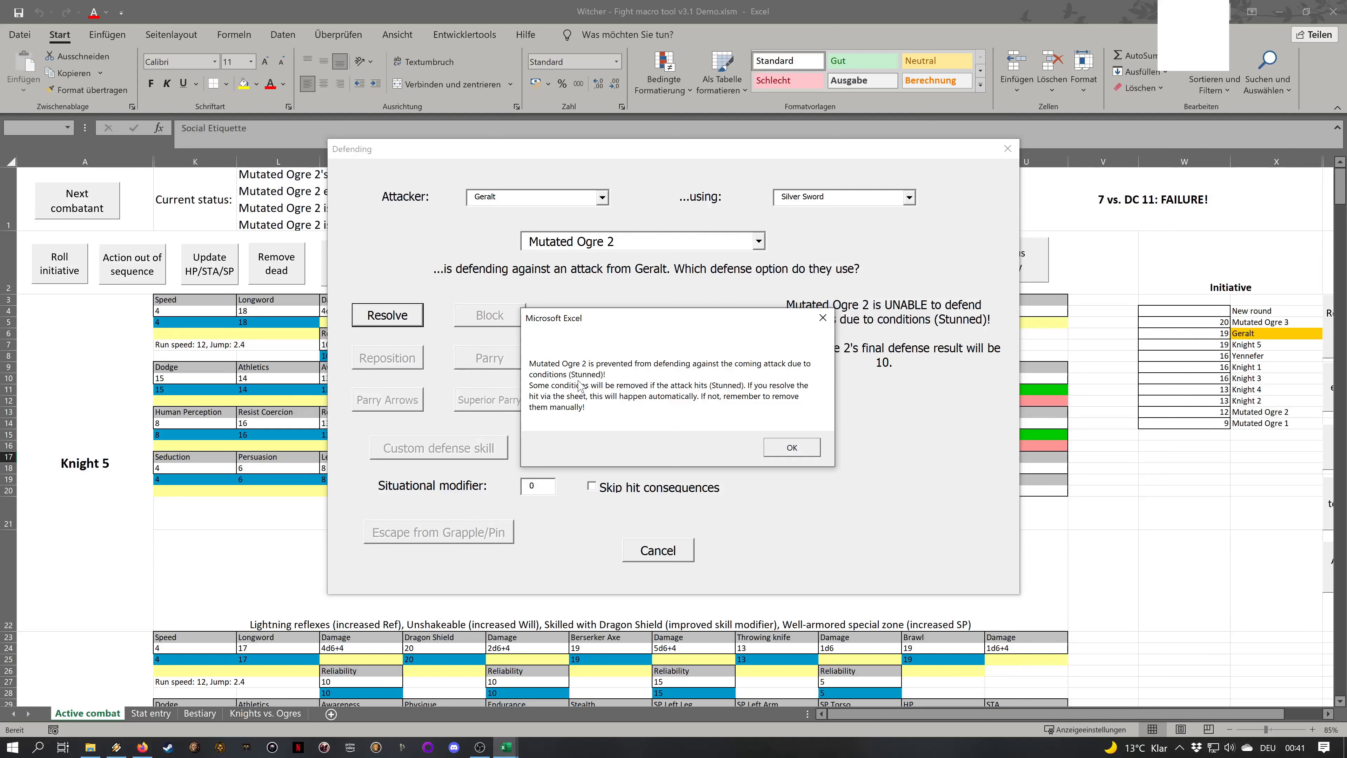
click(790, 448)
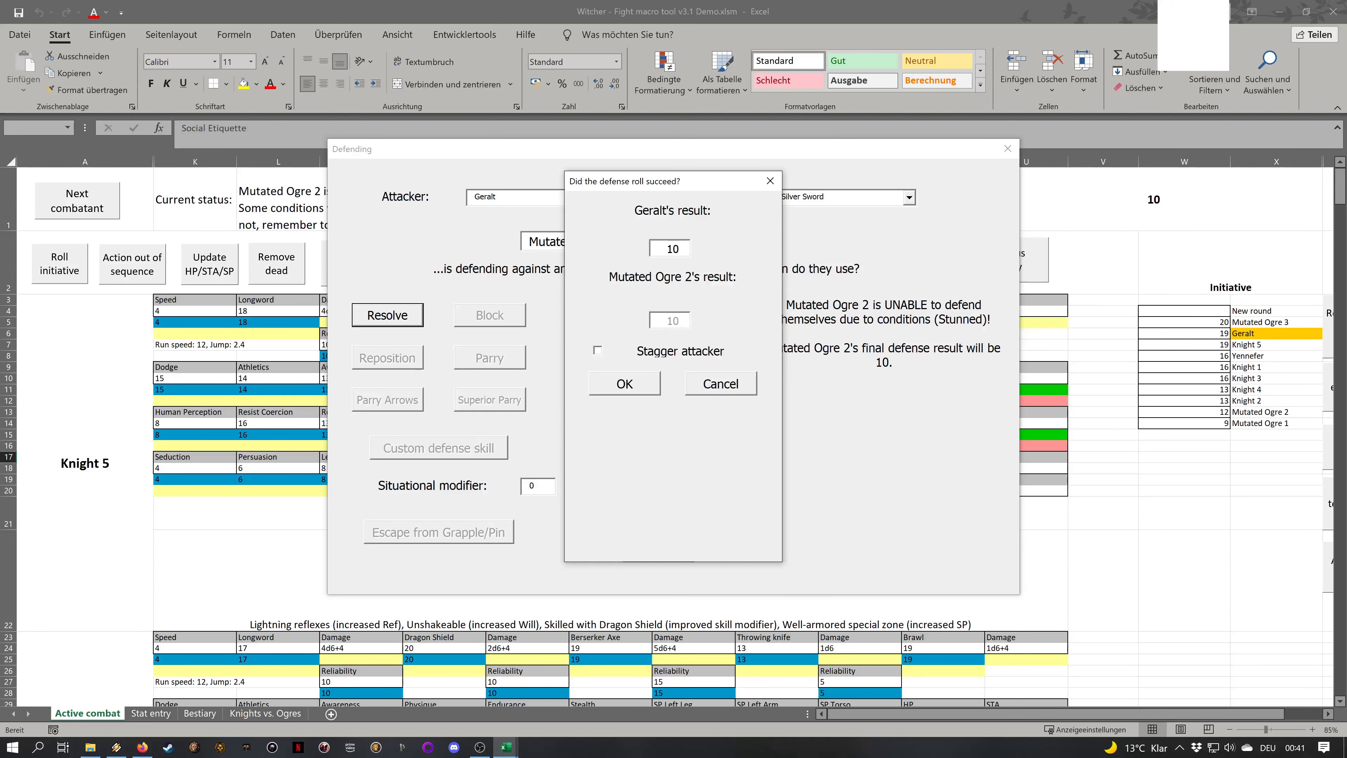
text(27)
click(644, 378)
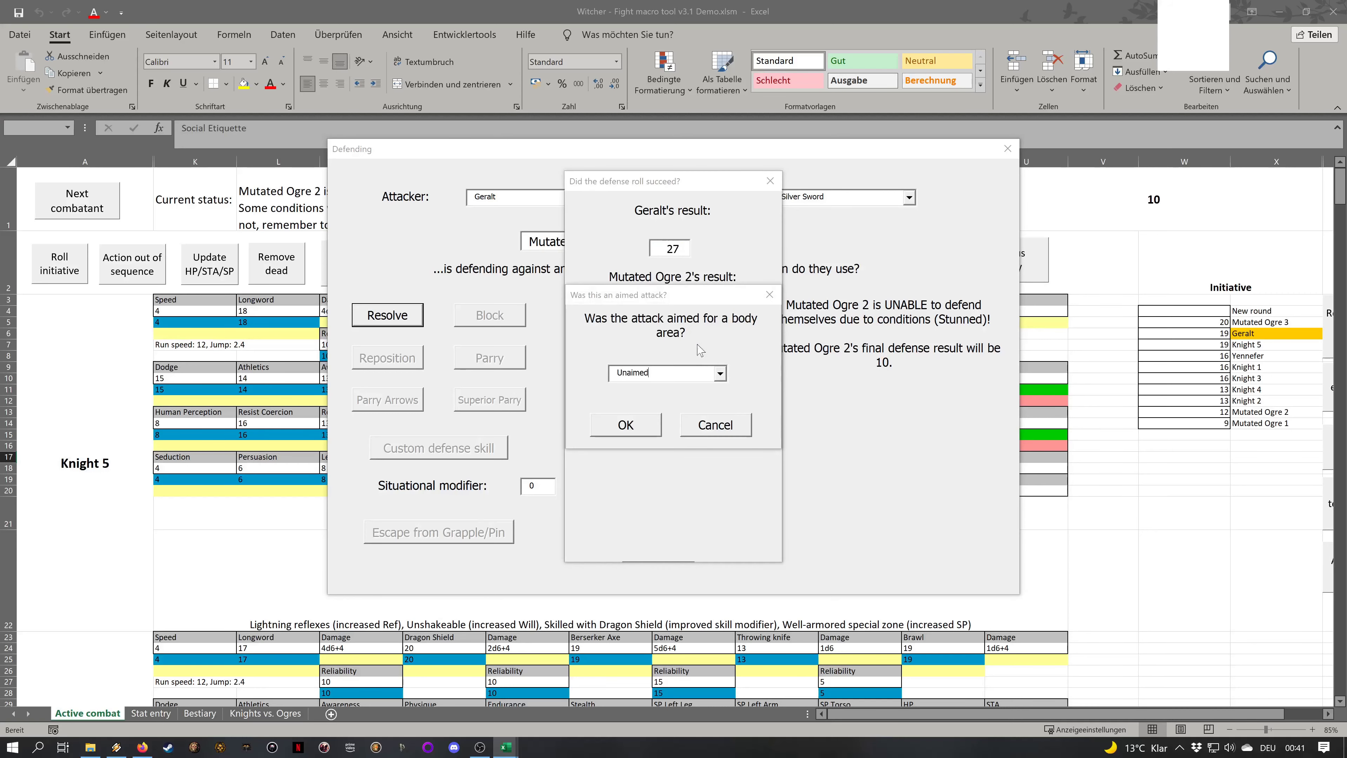
click(719, 374)
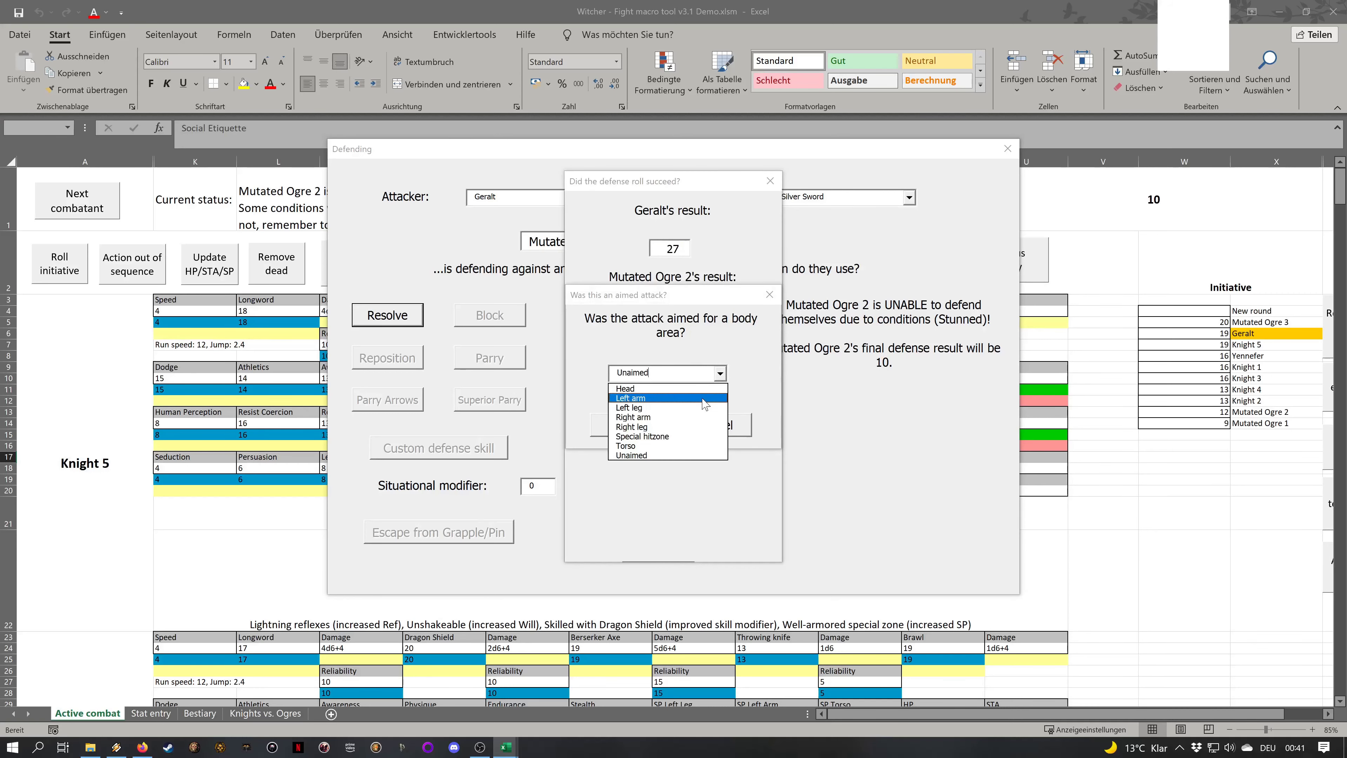
click(643, 455)
click(625, 427)
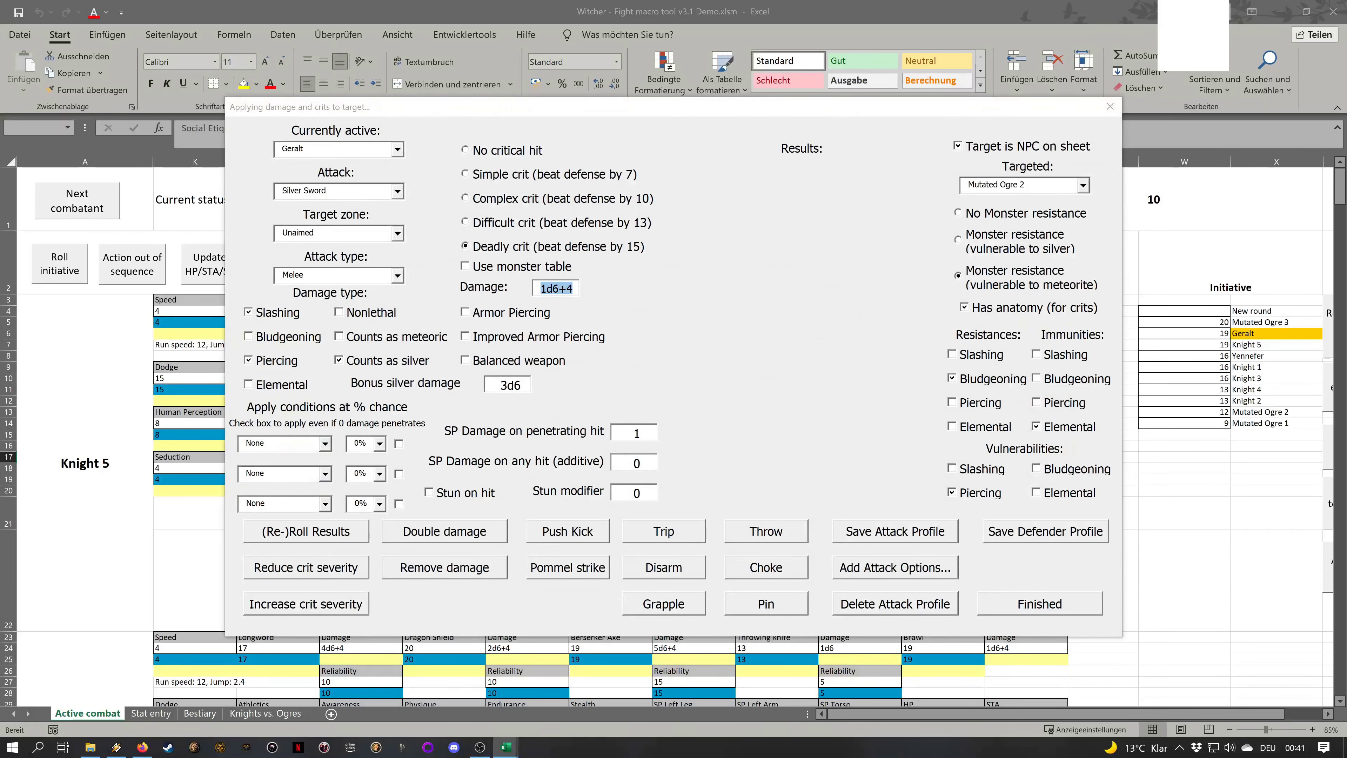
Set the attack's damage to 17 and bonus silver damage to 0, and roll the results
text(17)
key(Tab)
text(0)
click(366, 530)
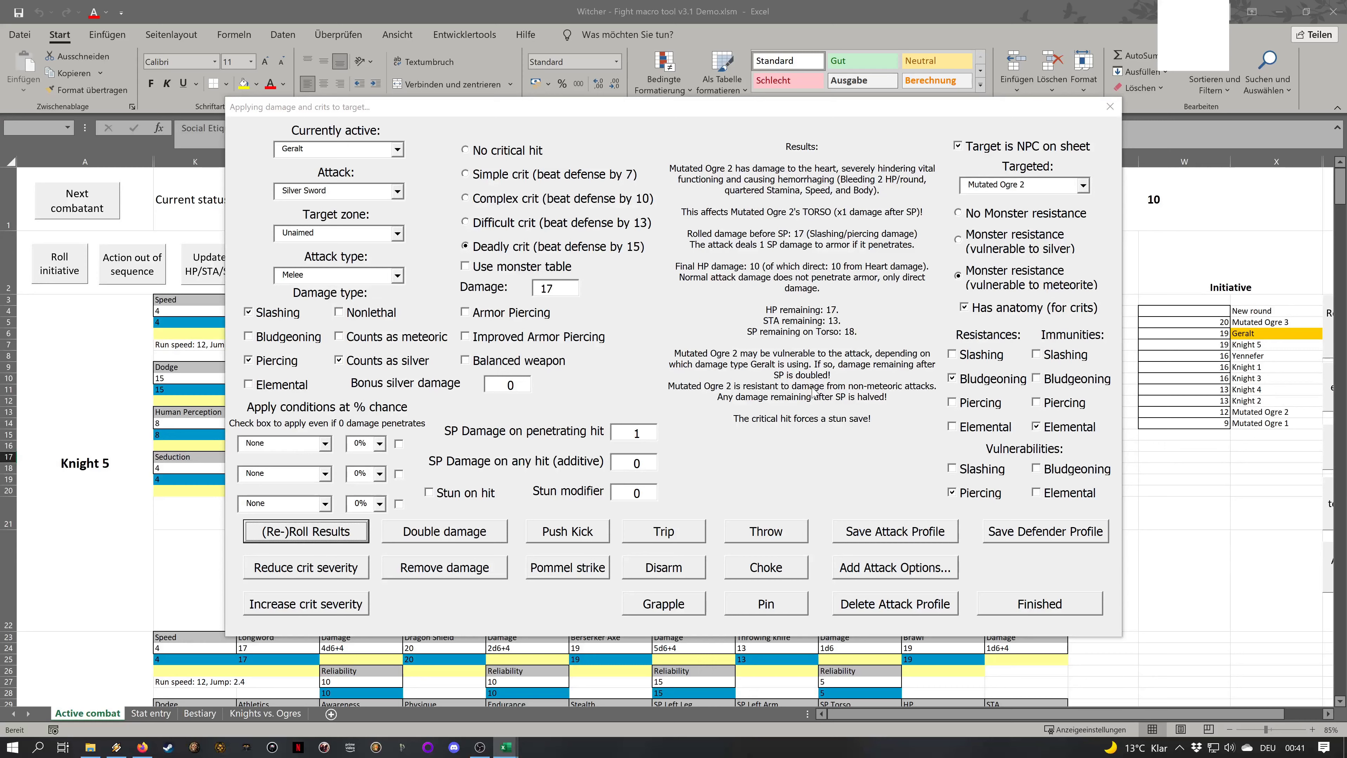
Apply the hit with vulnerability, reducing only maximum HP/STA/Resolve and leaving current values untouched, and end Geralt's turn
click(1030, 604)
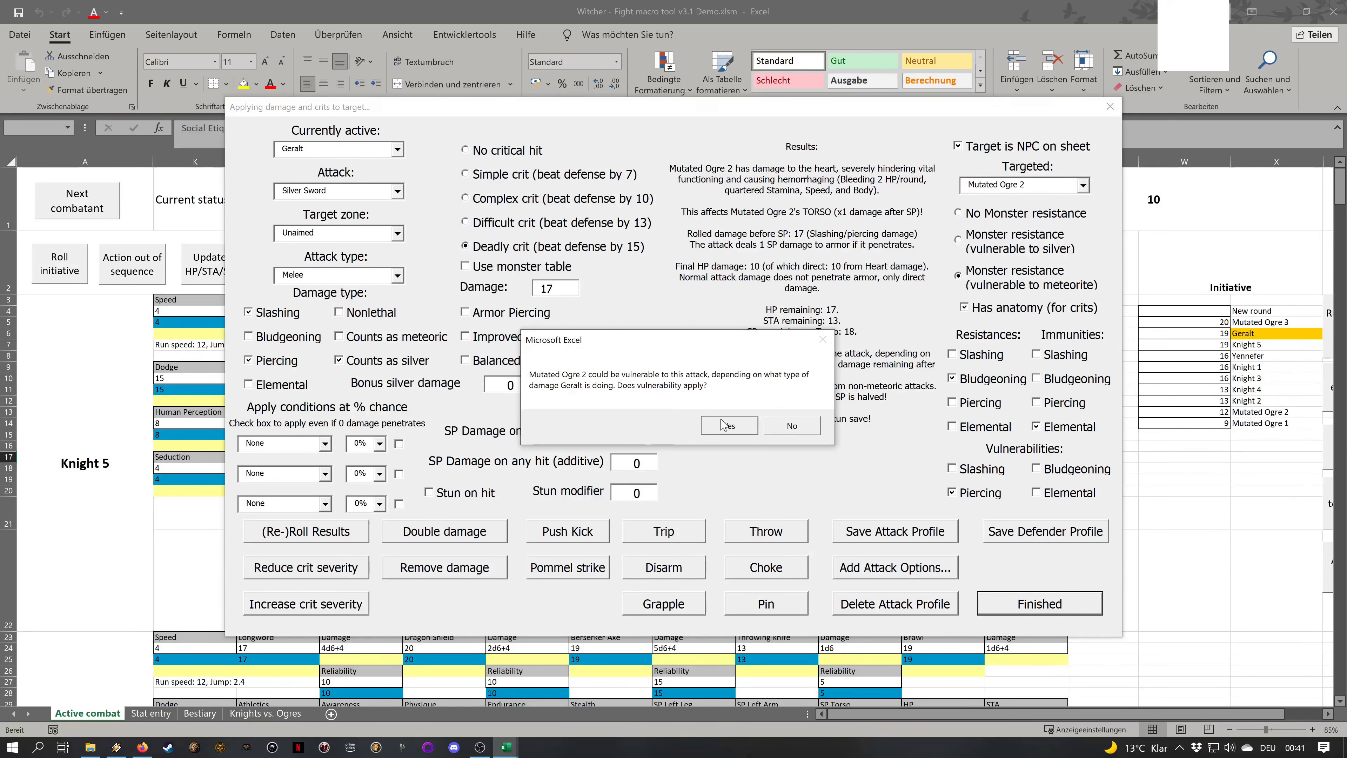
drag(726, 344, 669, 306)
click(685, 392)
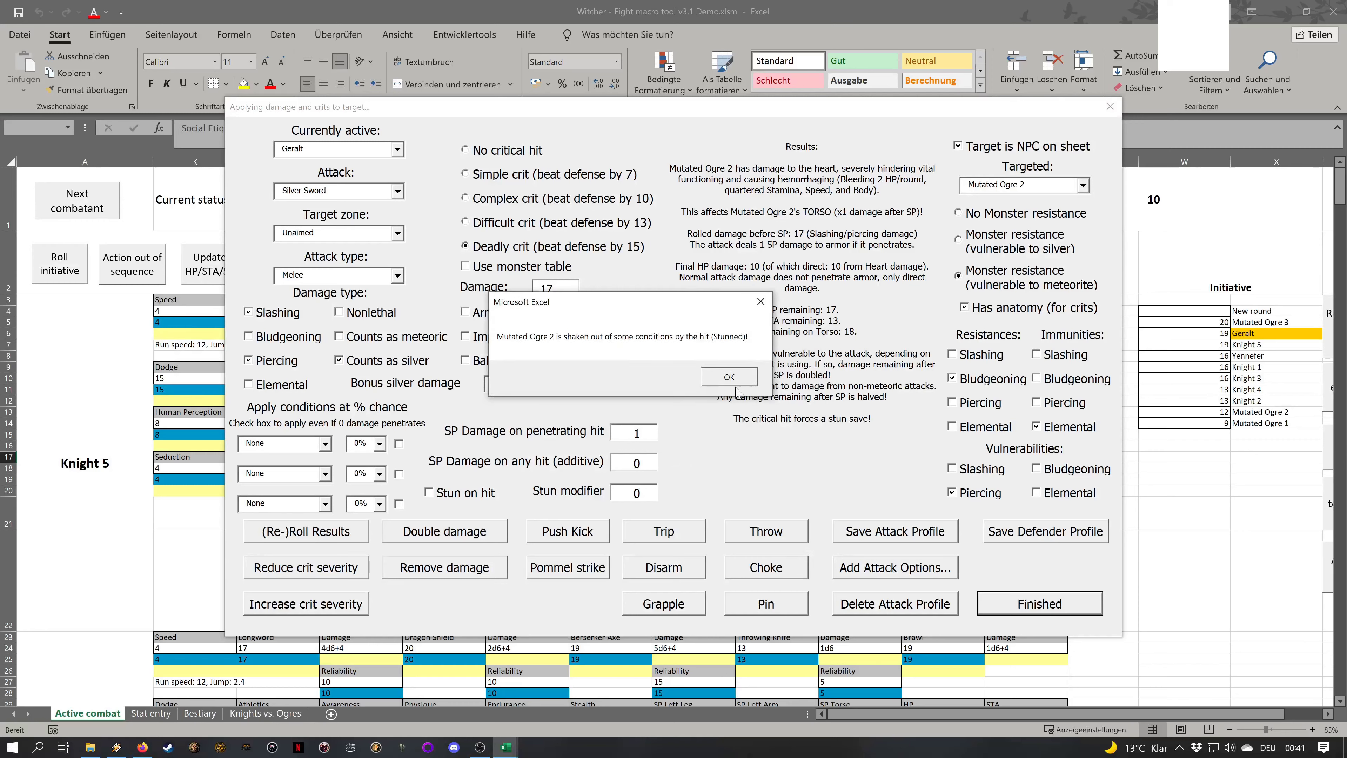
click(731, 377)
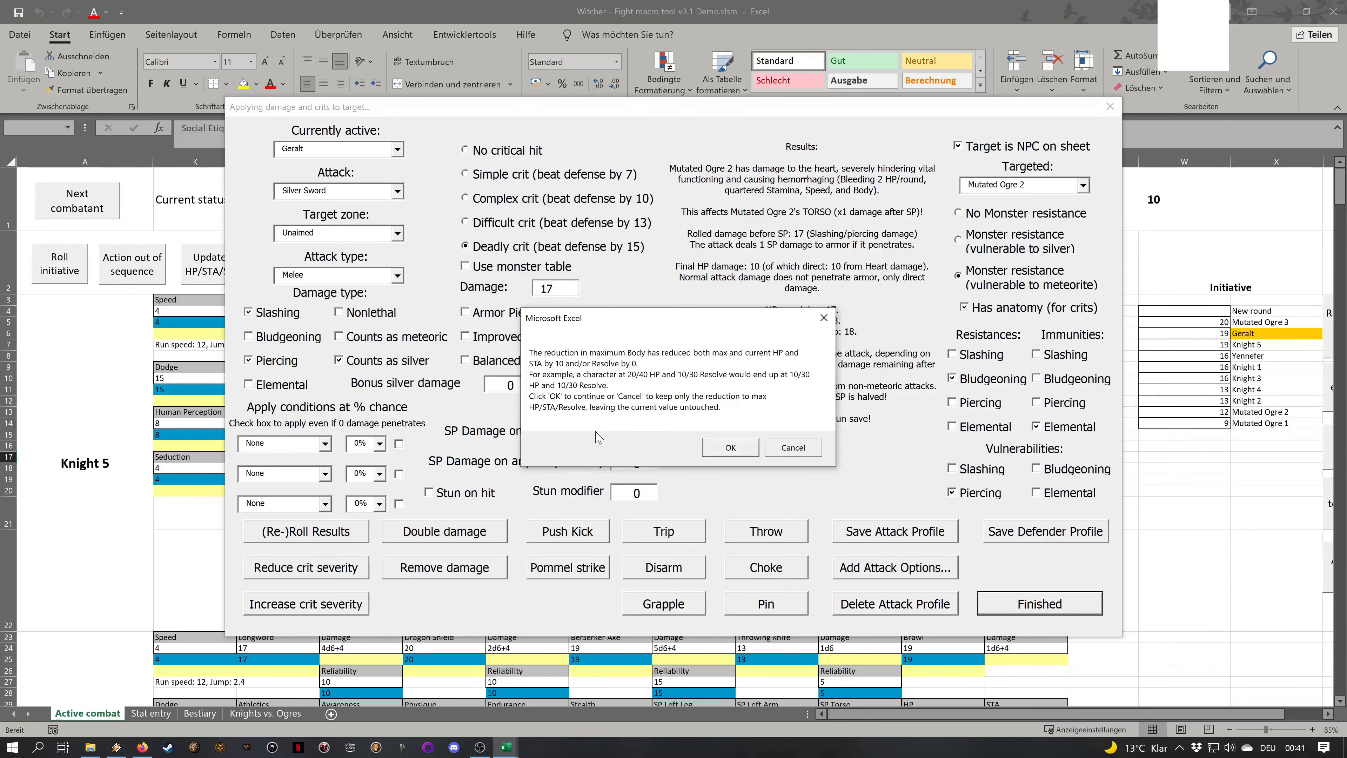
drag(665, 319, 602, 320)
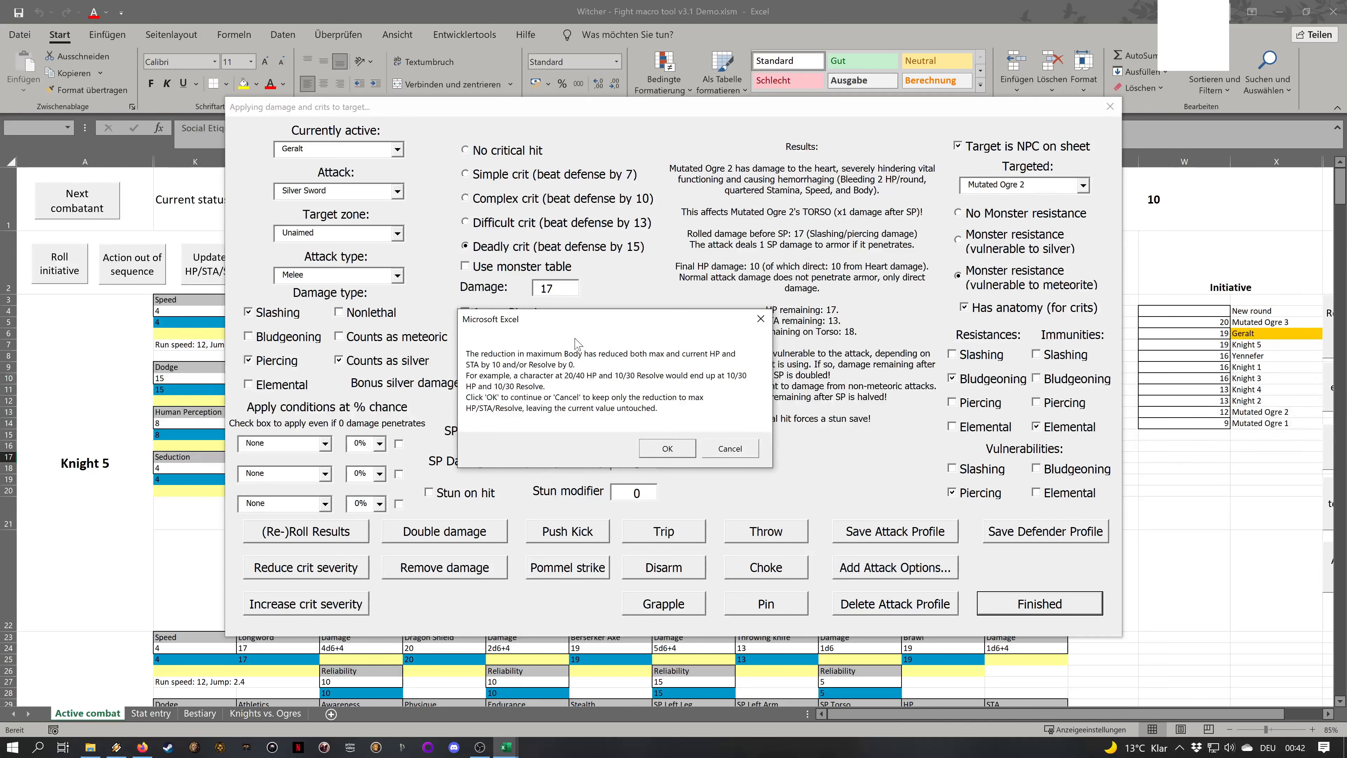
click(736, 450)
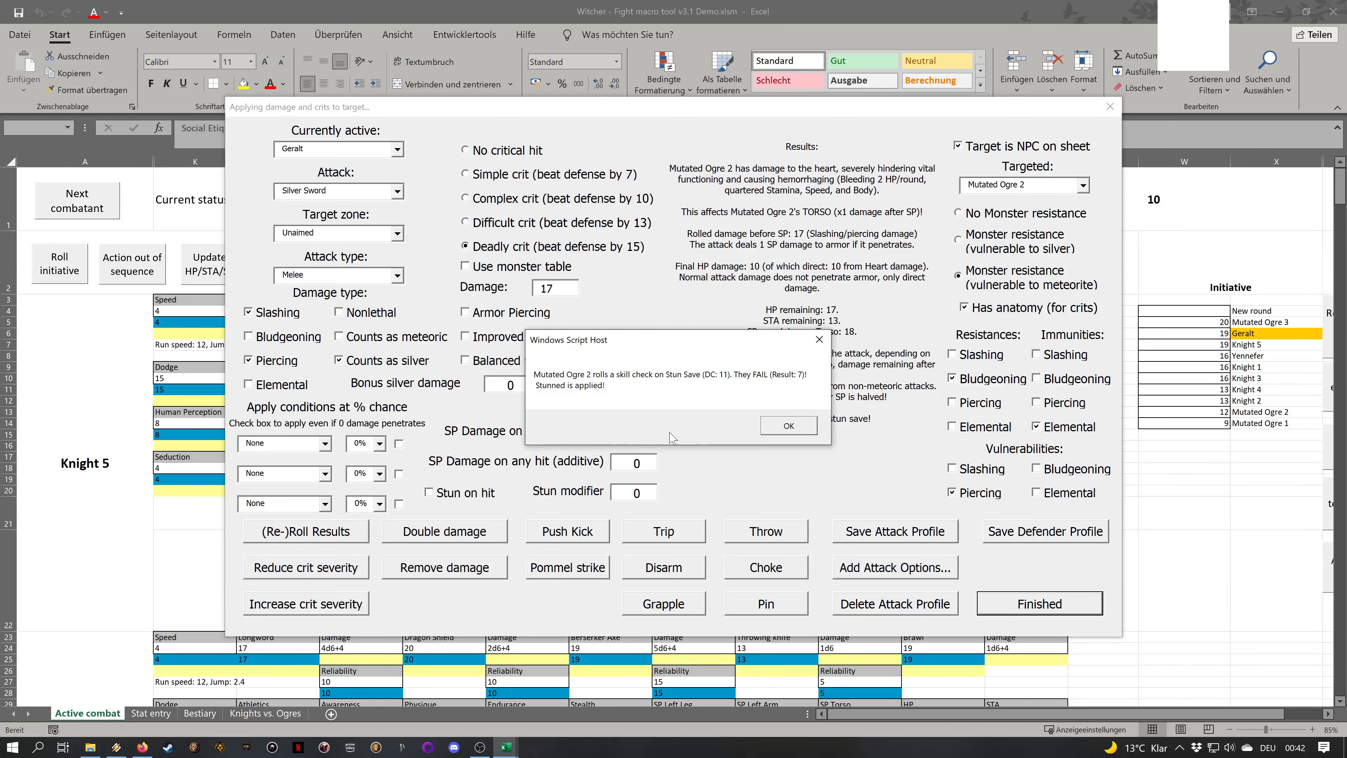
drag(740, 338, 749, 345)
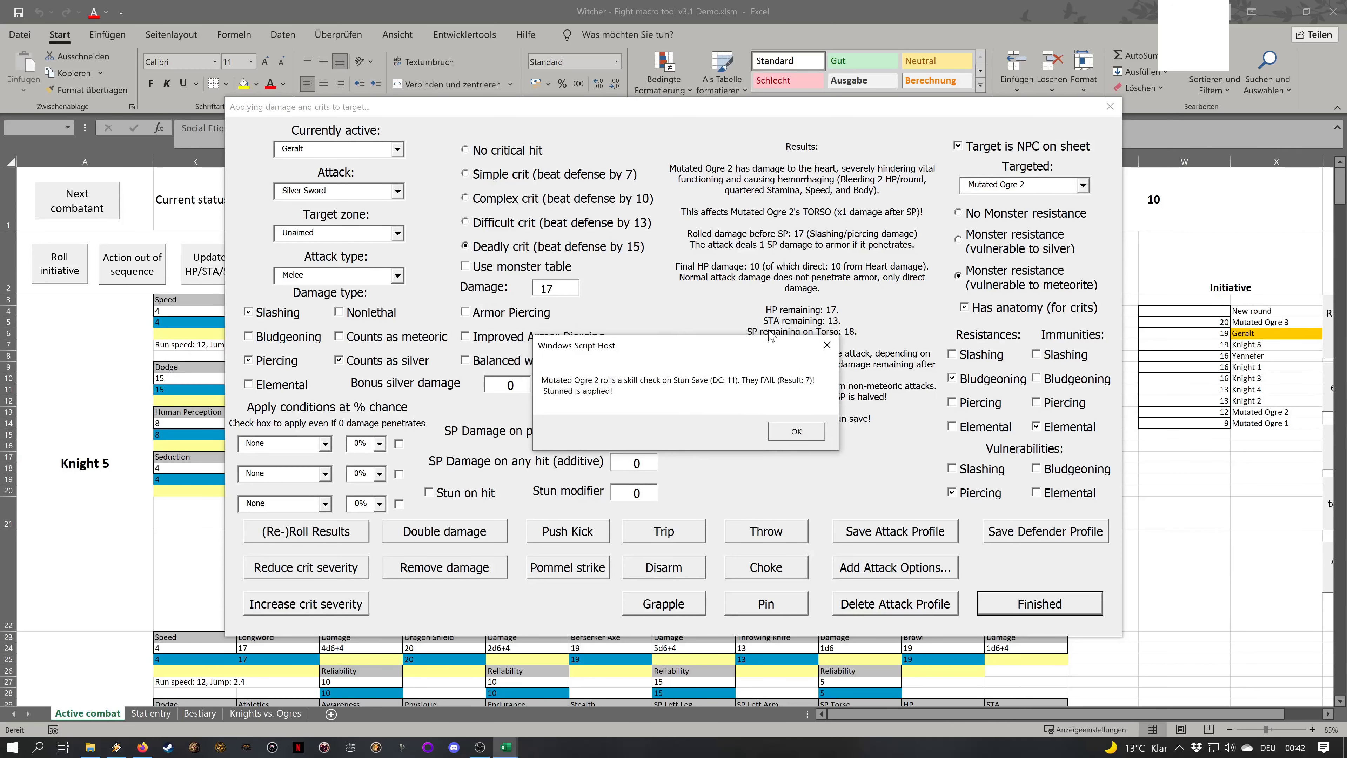
click(807, 431)
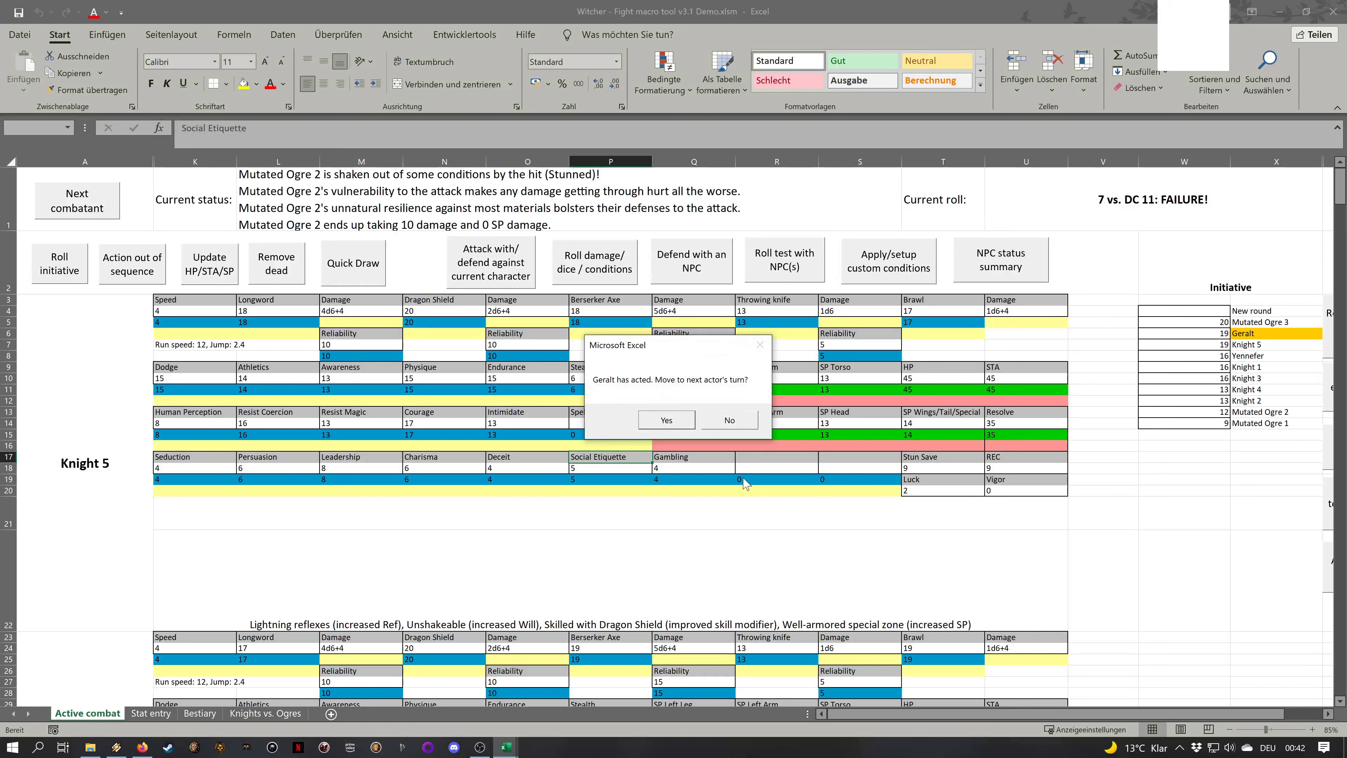
click(648, 424)
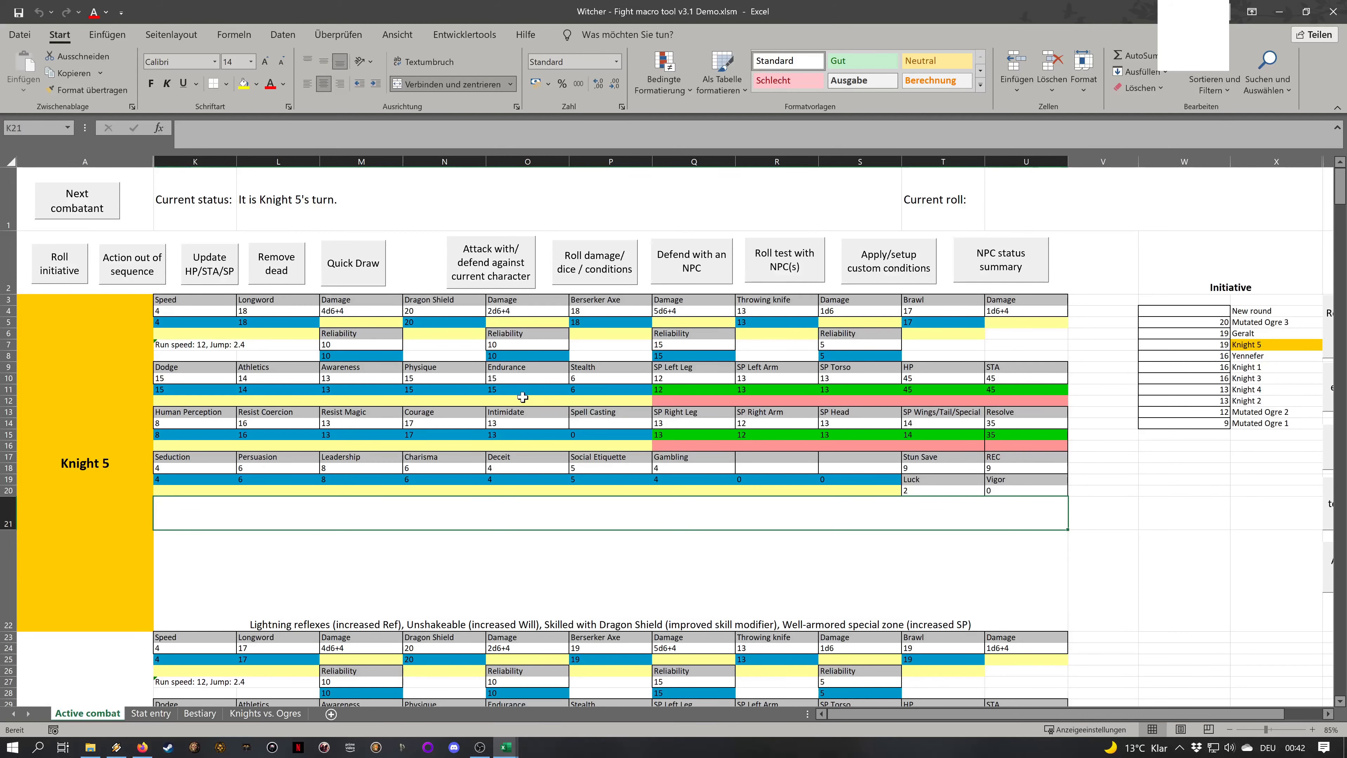
Set up Knight 5's attack on the NPC Mutated Ogre 2 with the Berserker Axe
click(462, 250)
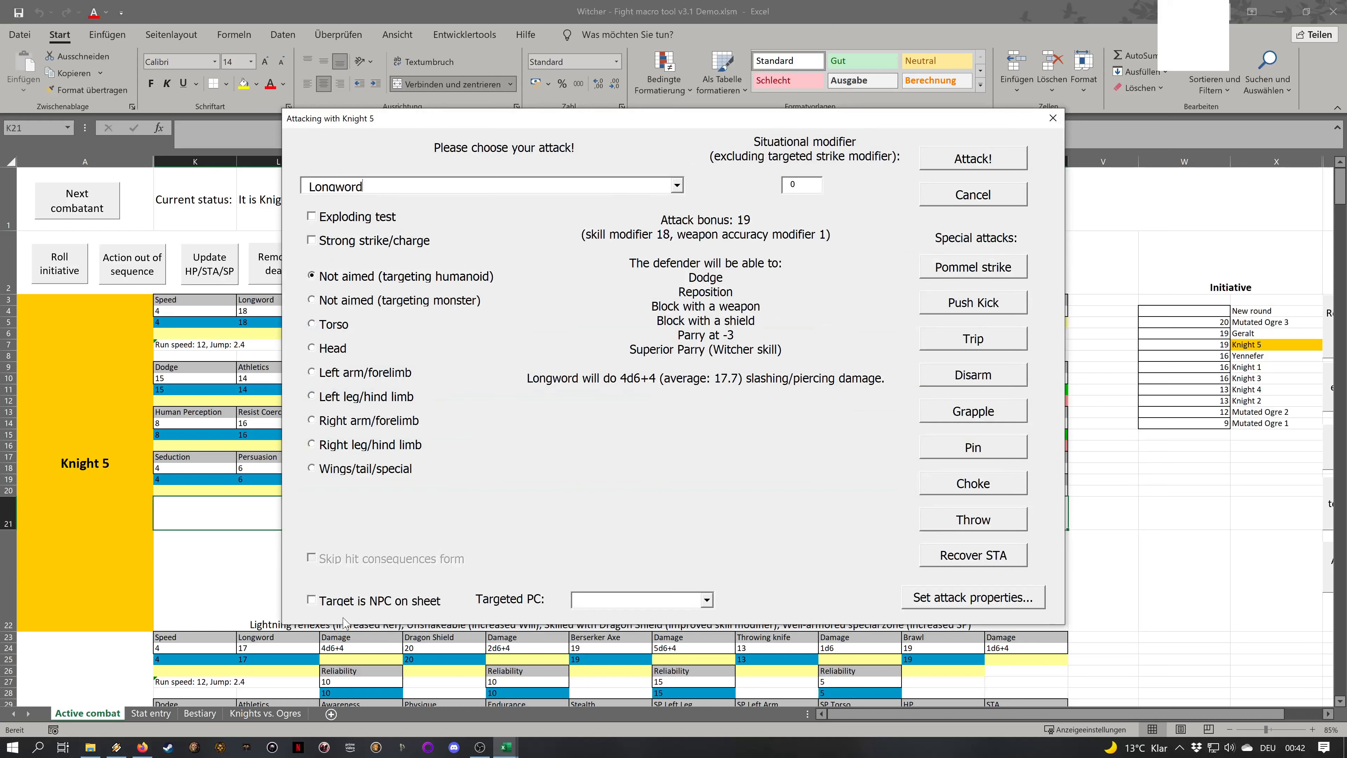
click(390, 602)
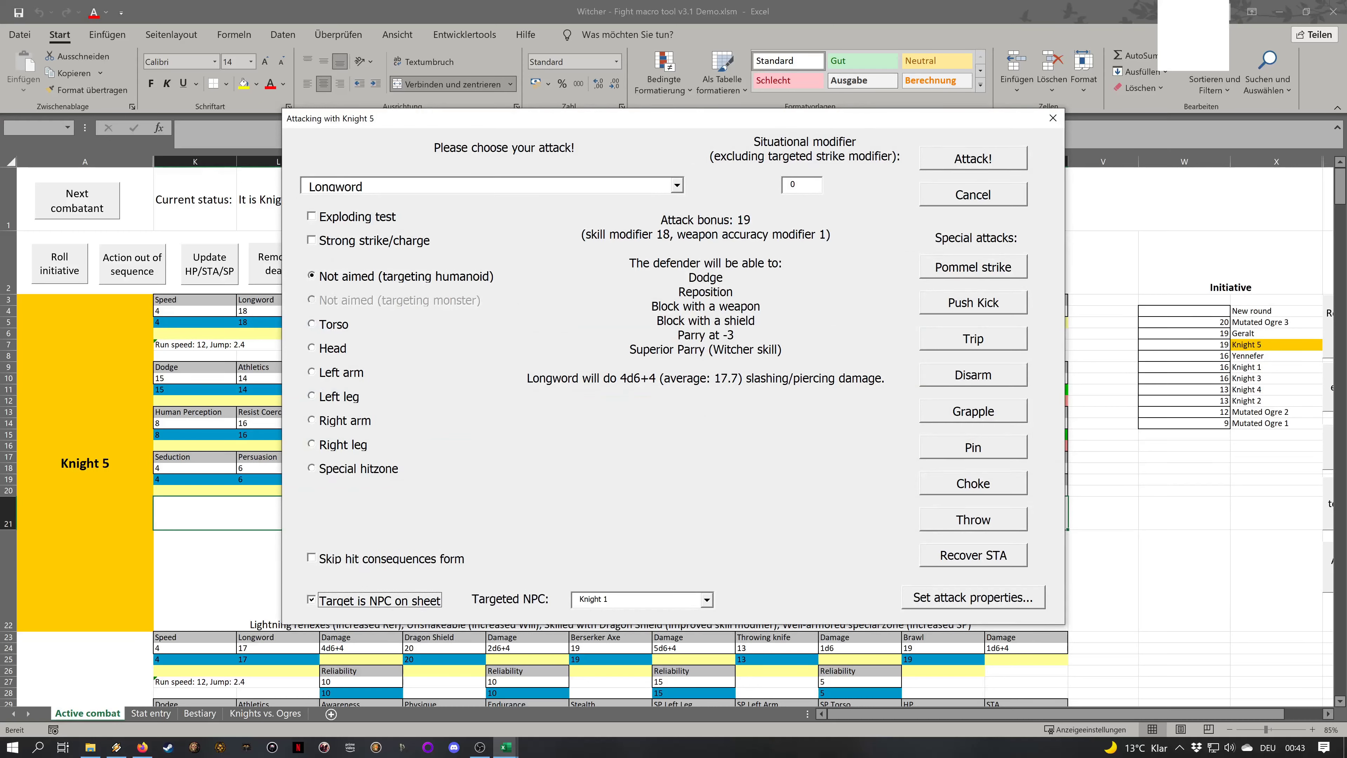
click(708, 600)
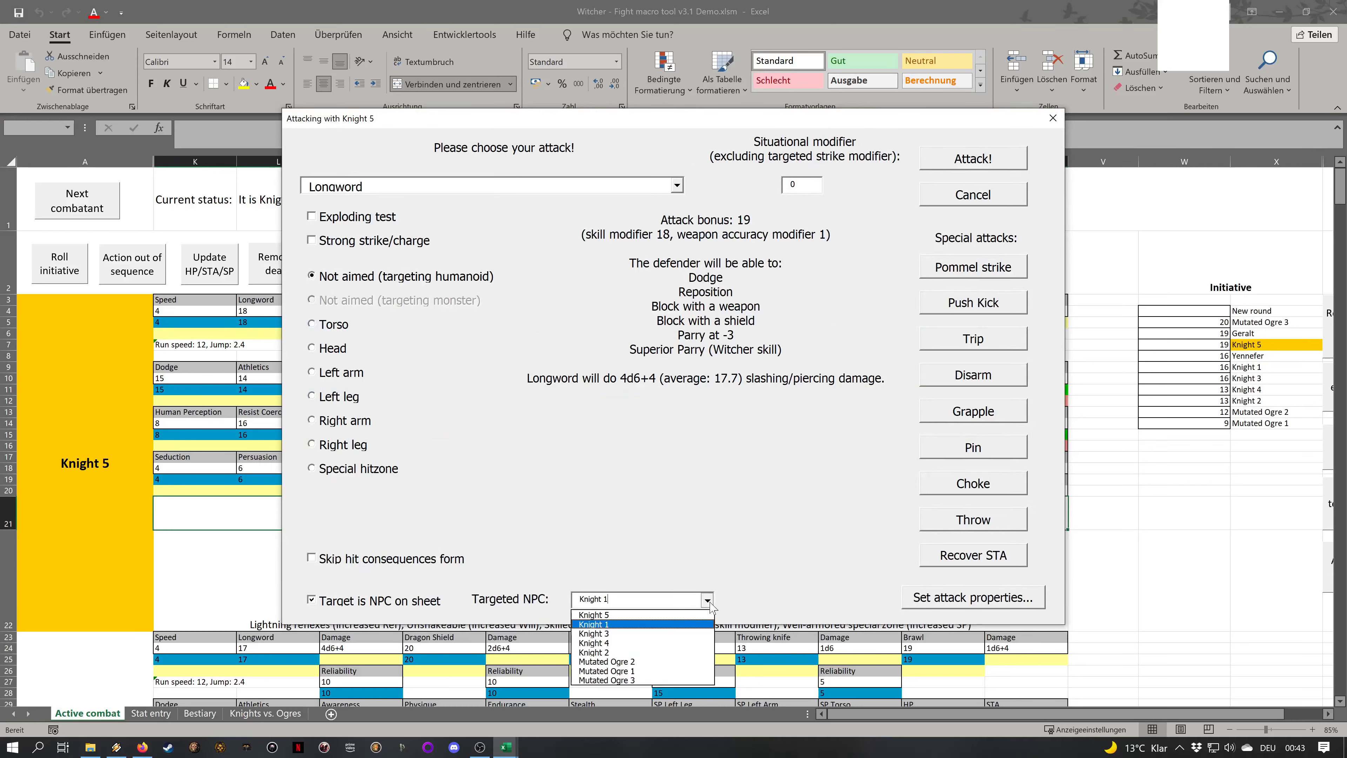
click(688, 663)
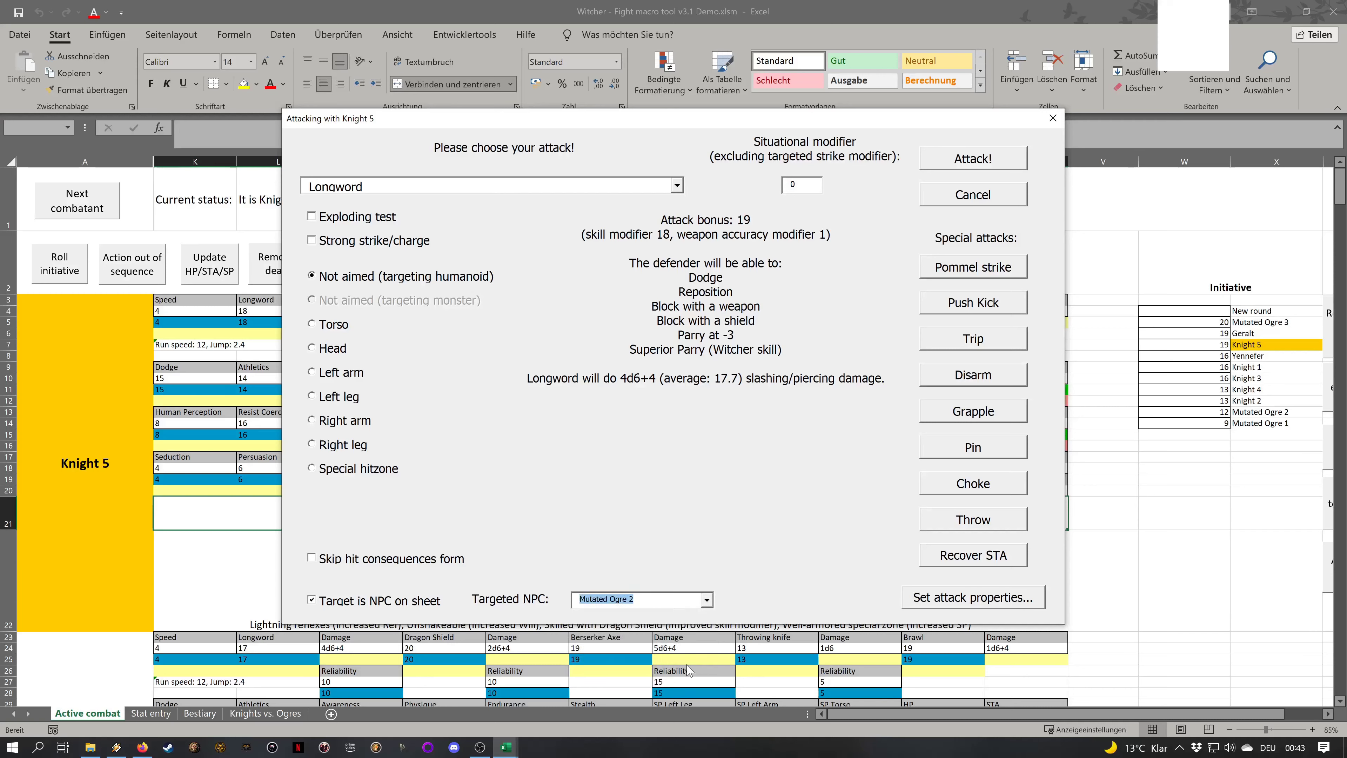
click(676, 185)
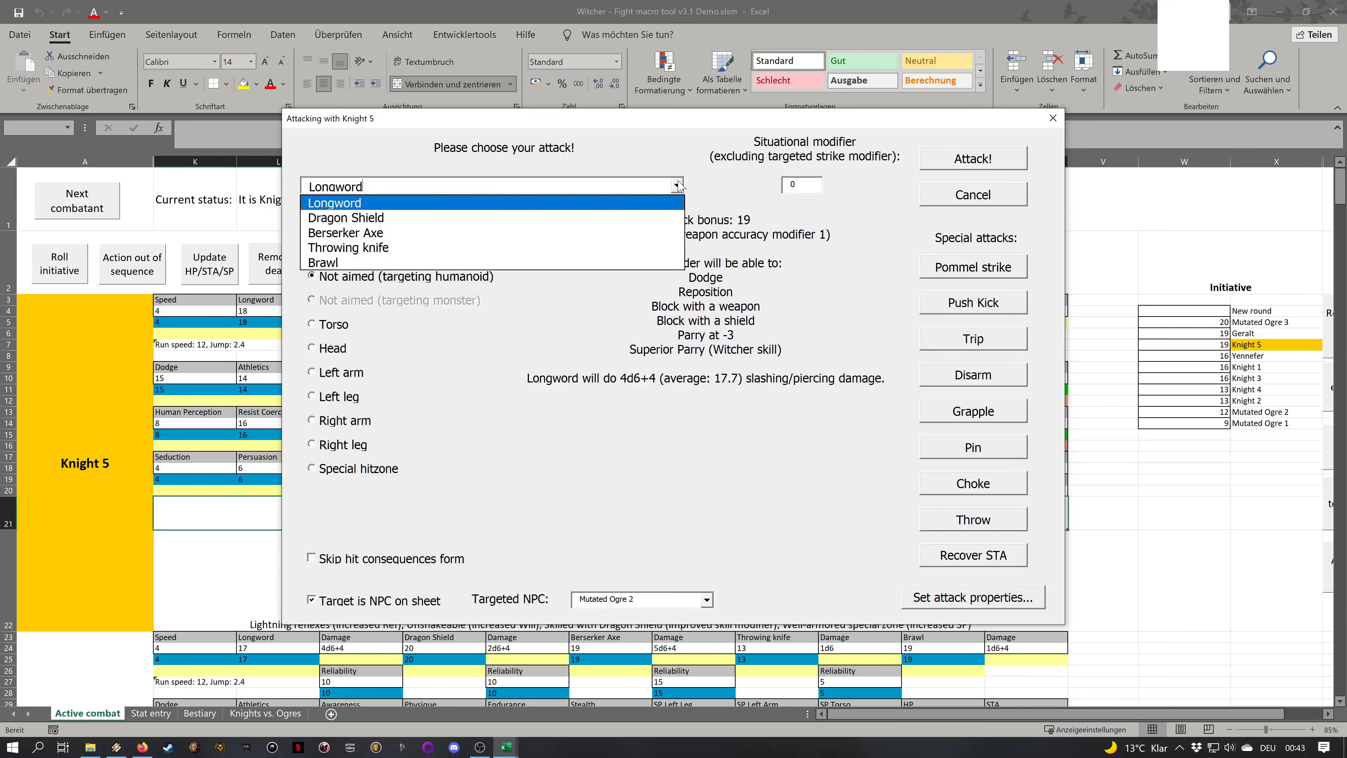
click(495, 241)
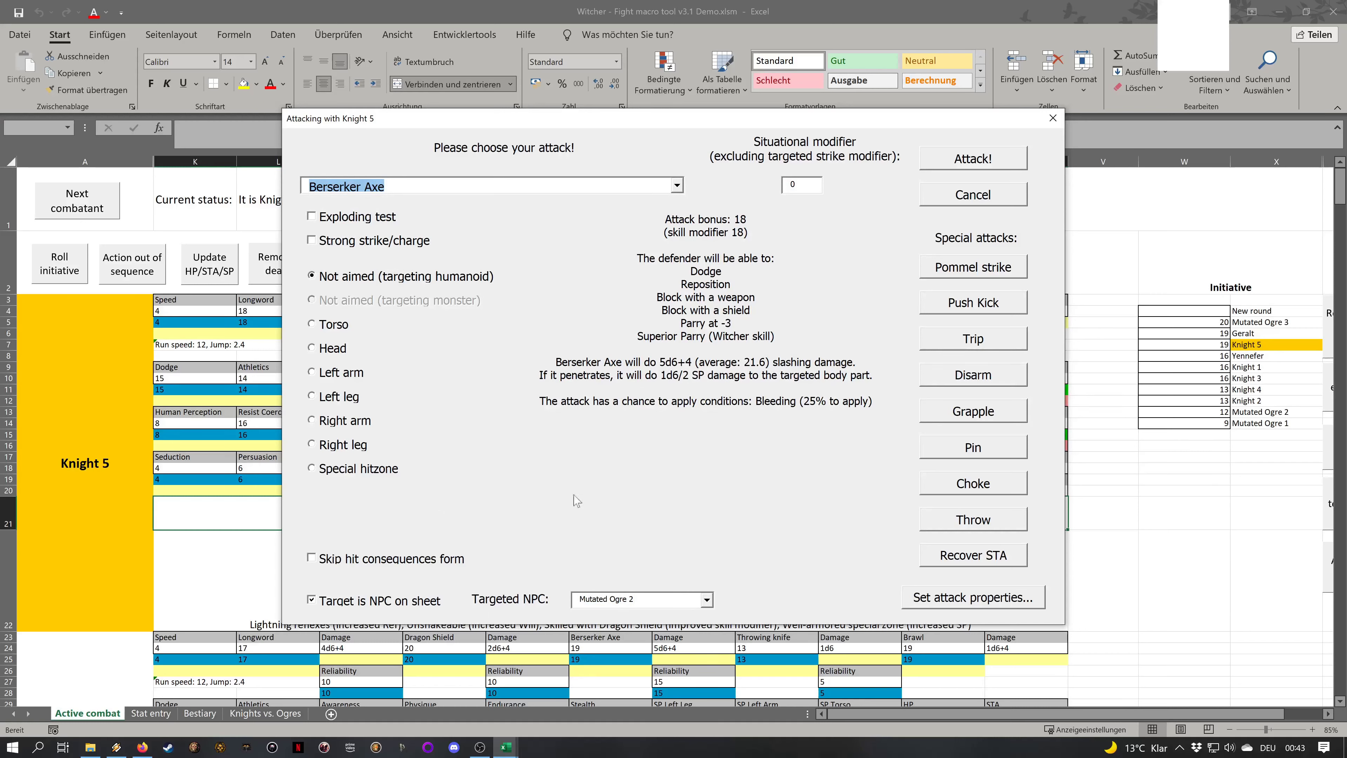
Carry out the attack as a strong strike aimed at the head and accept the attack and defense results
click(321, 349)
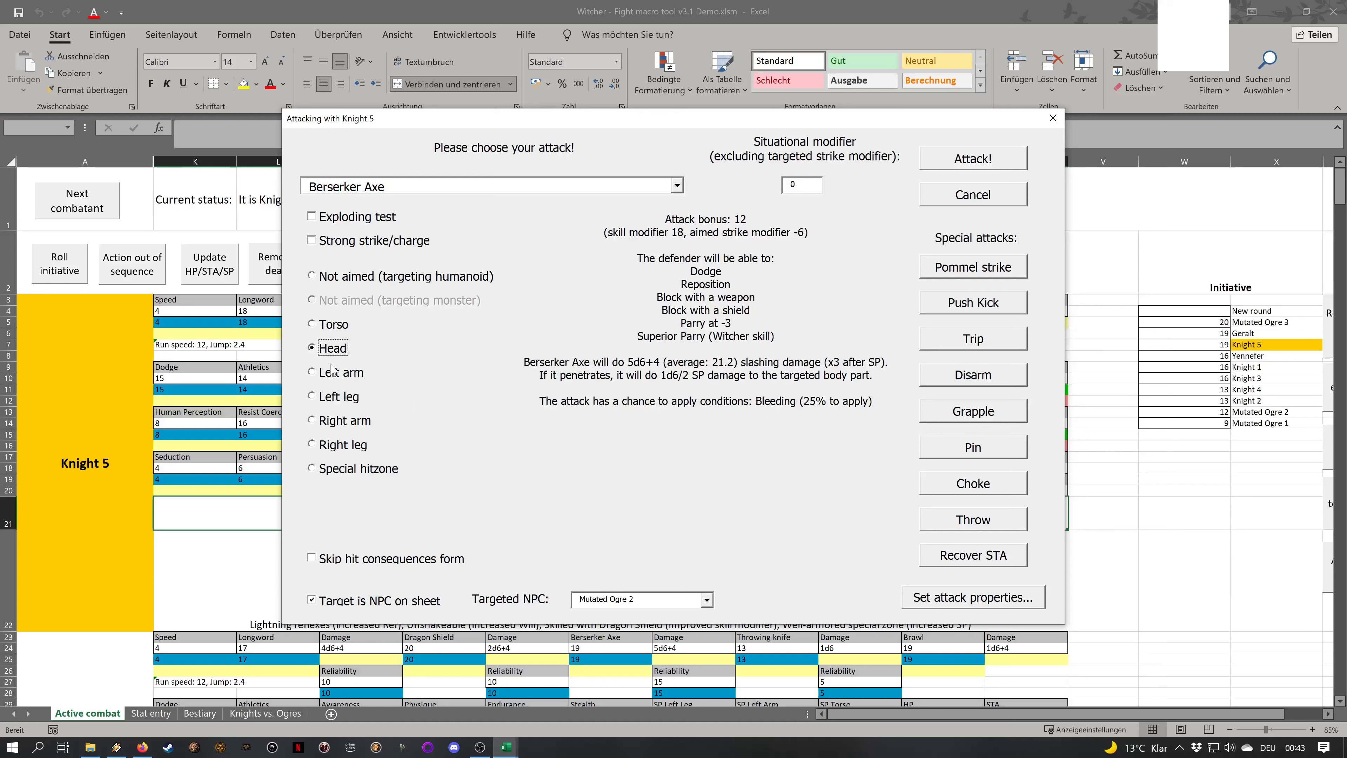
click(374, 241)
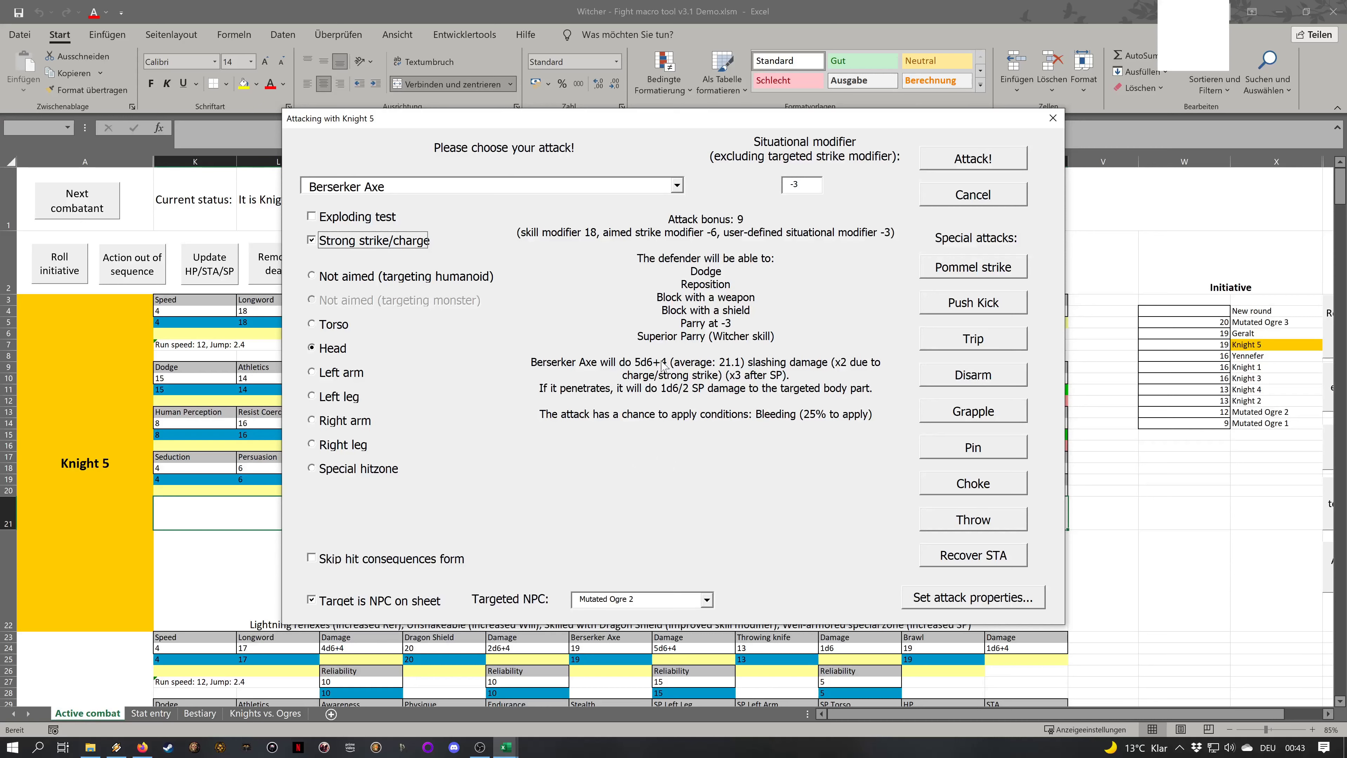
click(949, 162)
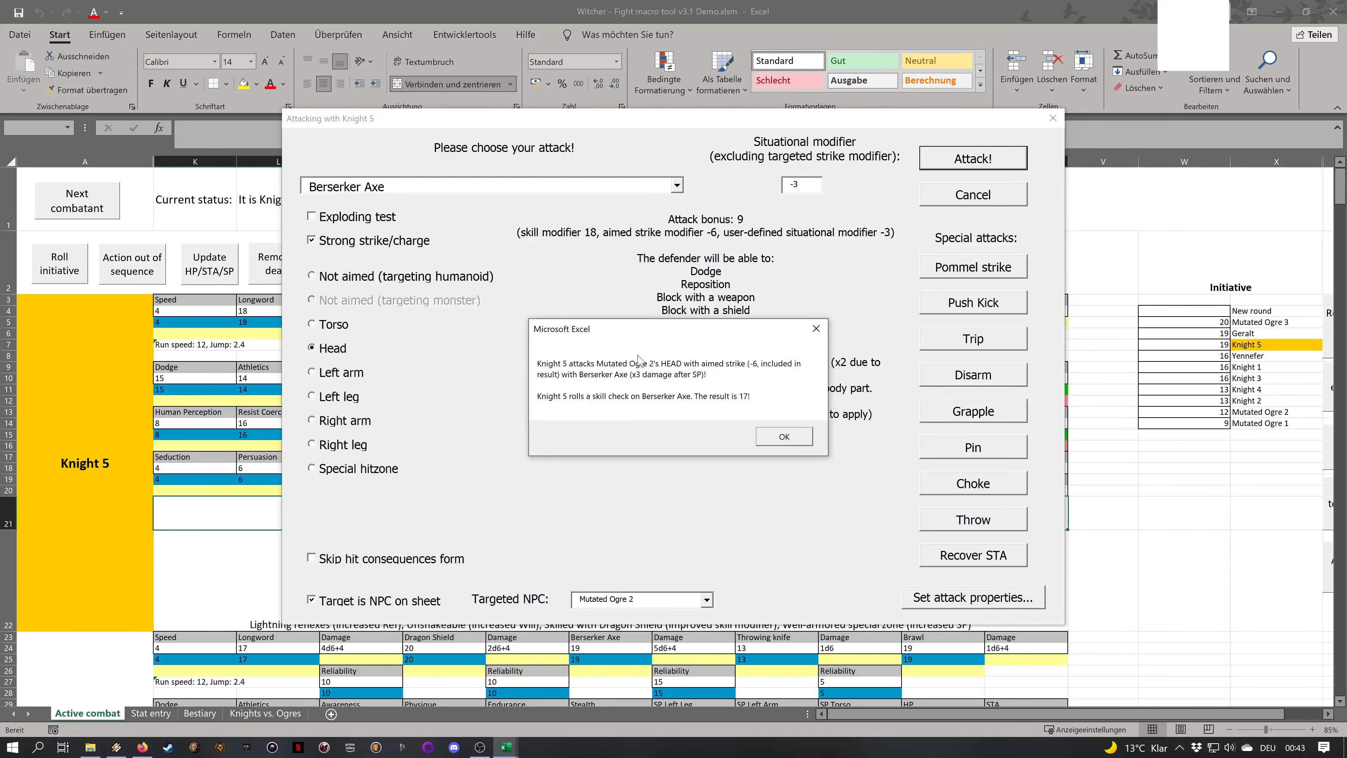
click(783, 436)
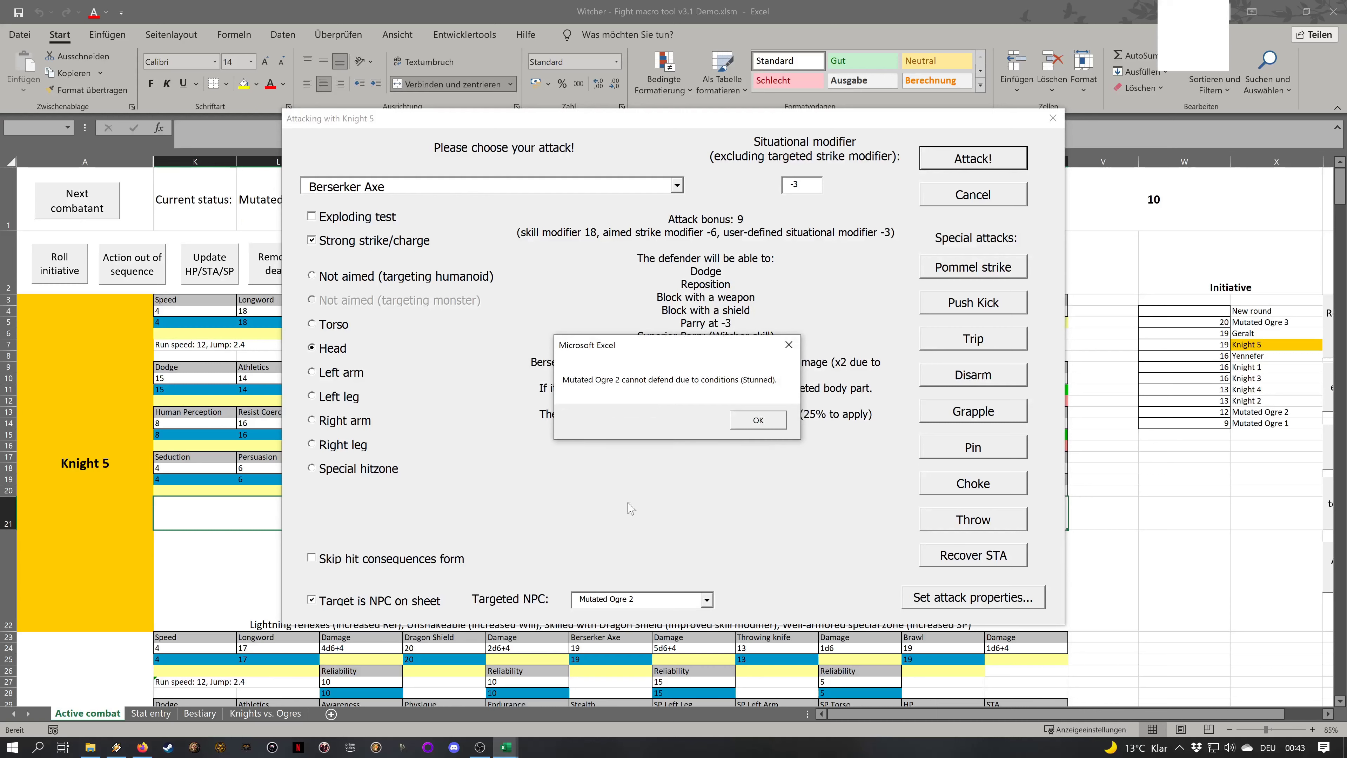
click(765, 423)
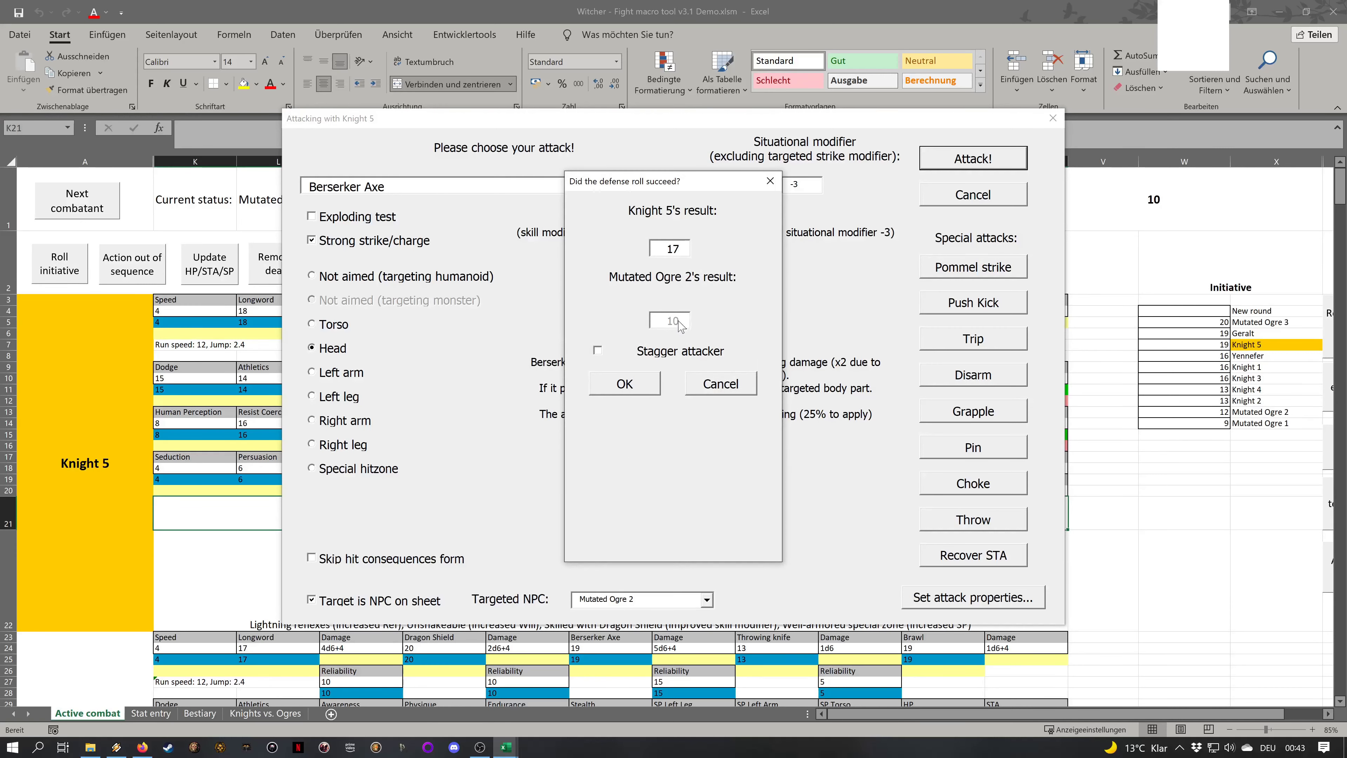
click(631, 379)
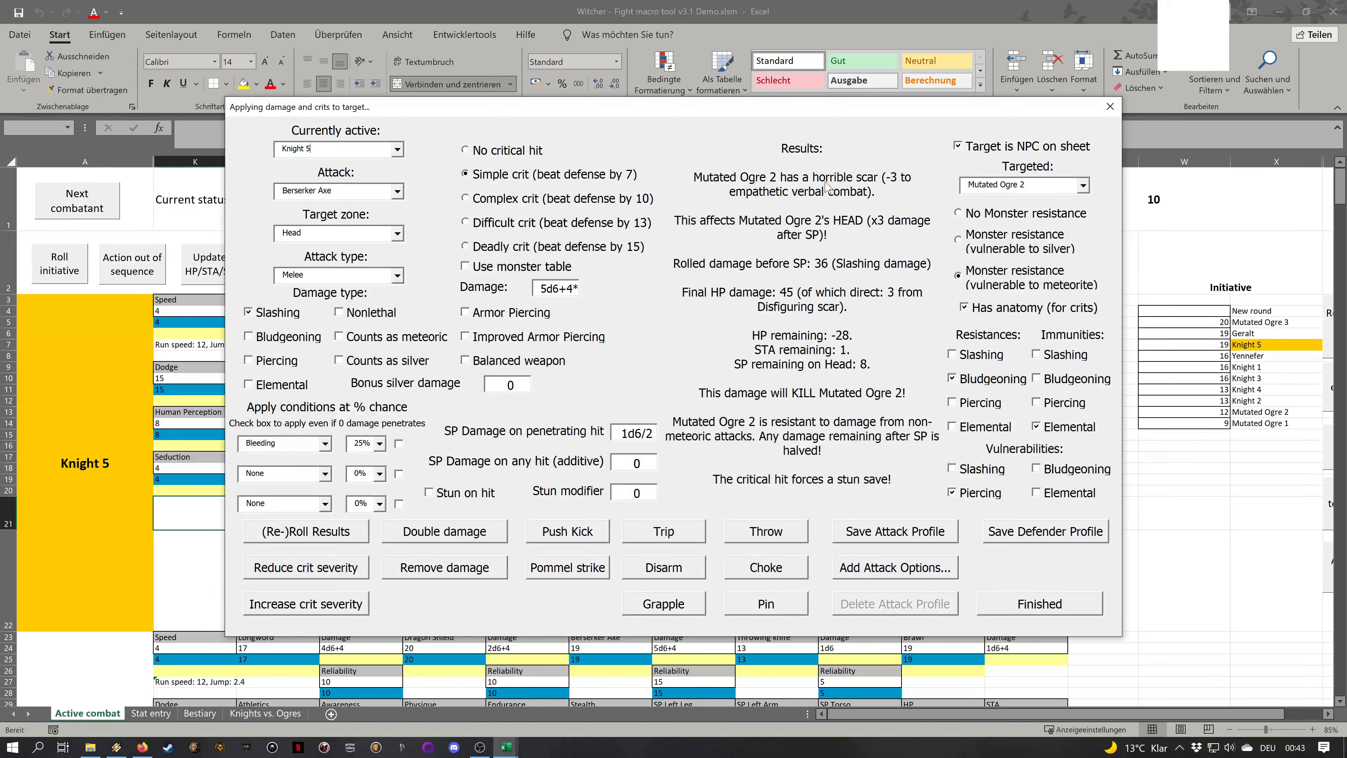
Apply the damage, removing Mutated Ogre 2 without applying conditions or crits, and end Knight 5's turn
click(1026, 603)
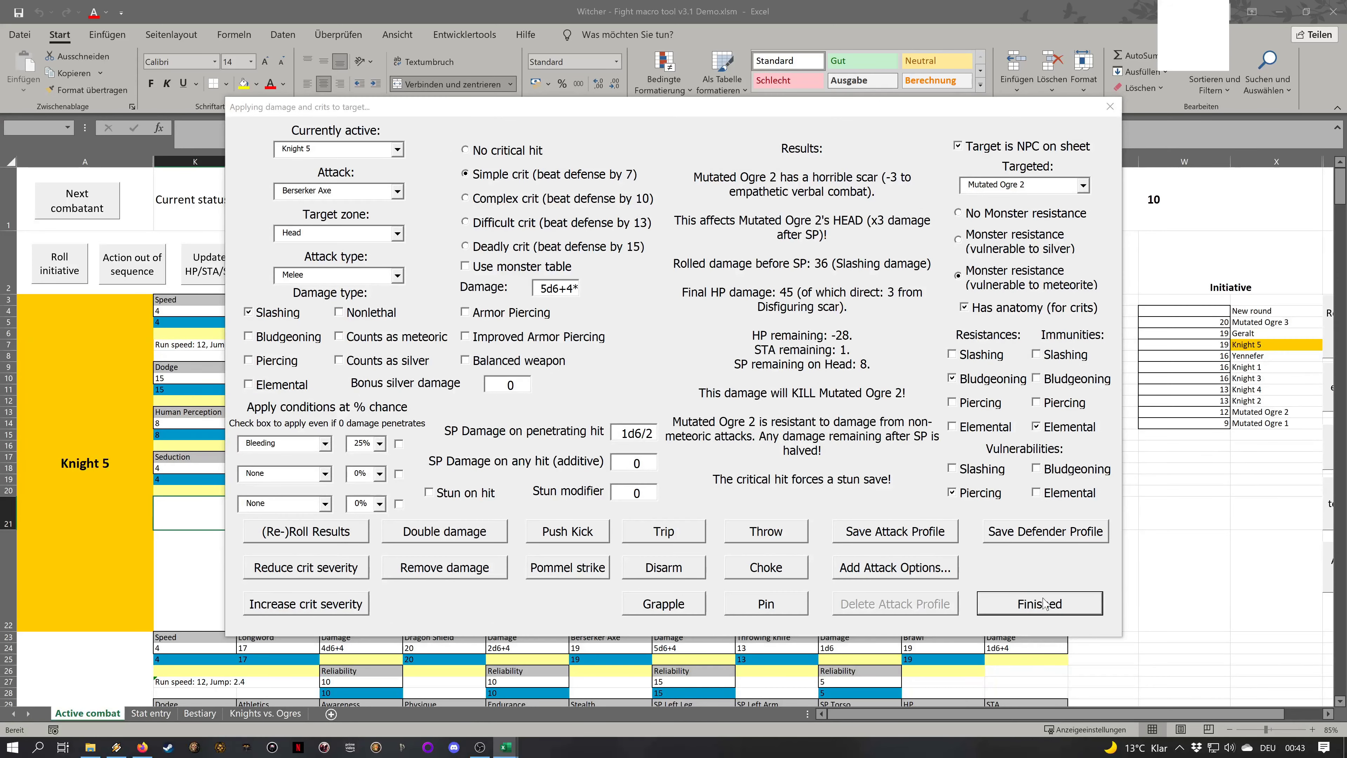
click(795, 424)
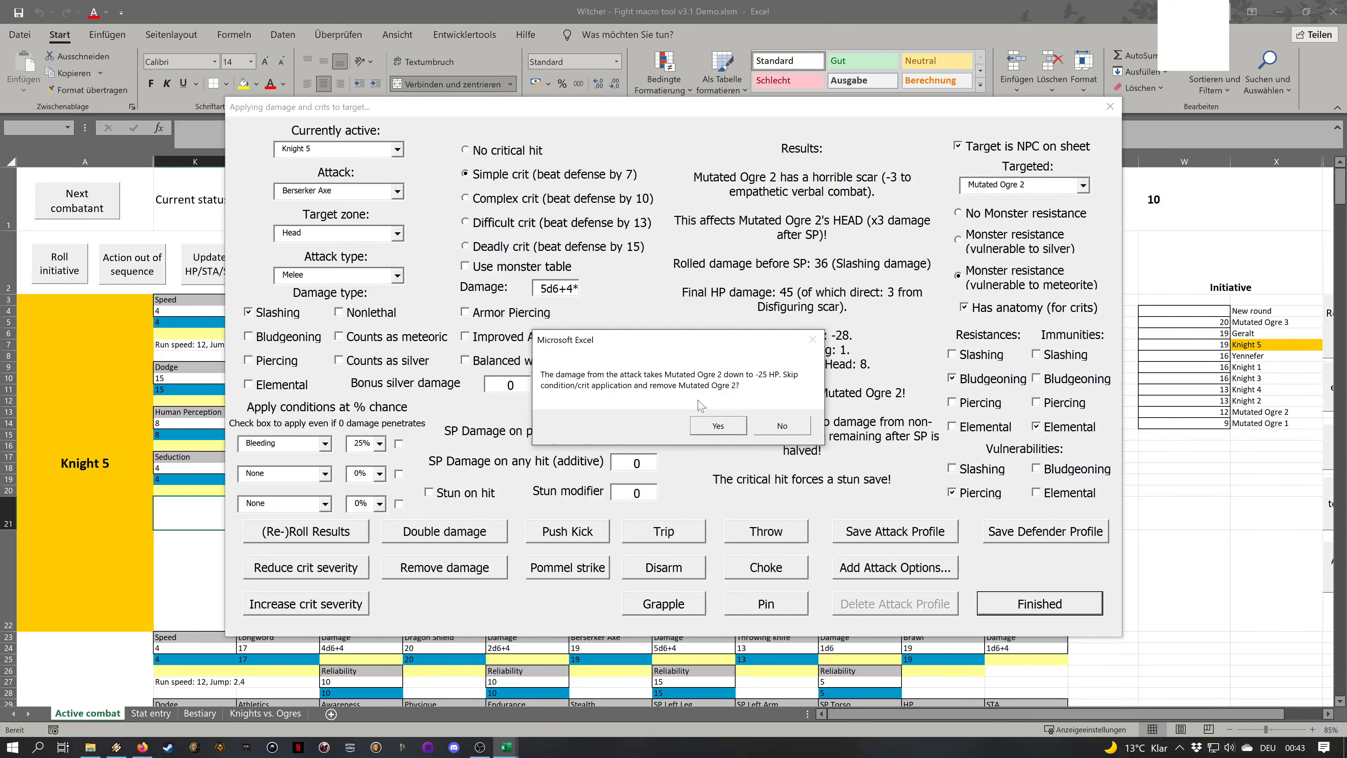
click(716, 425)
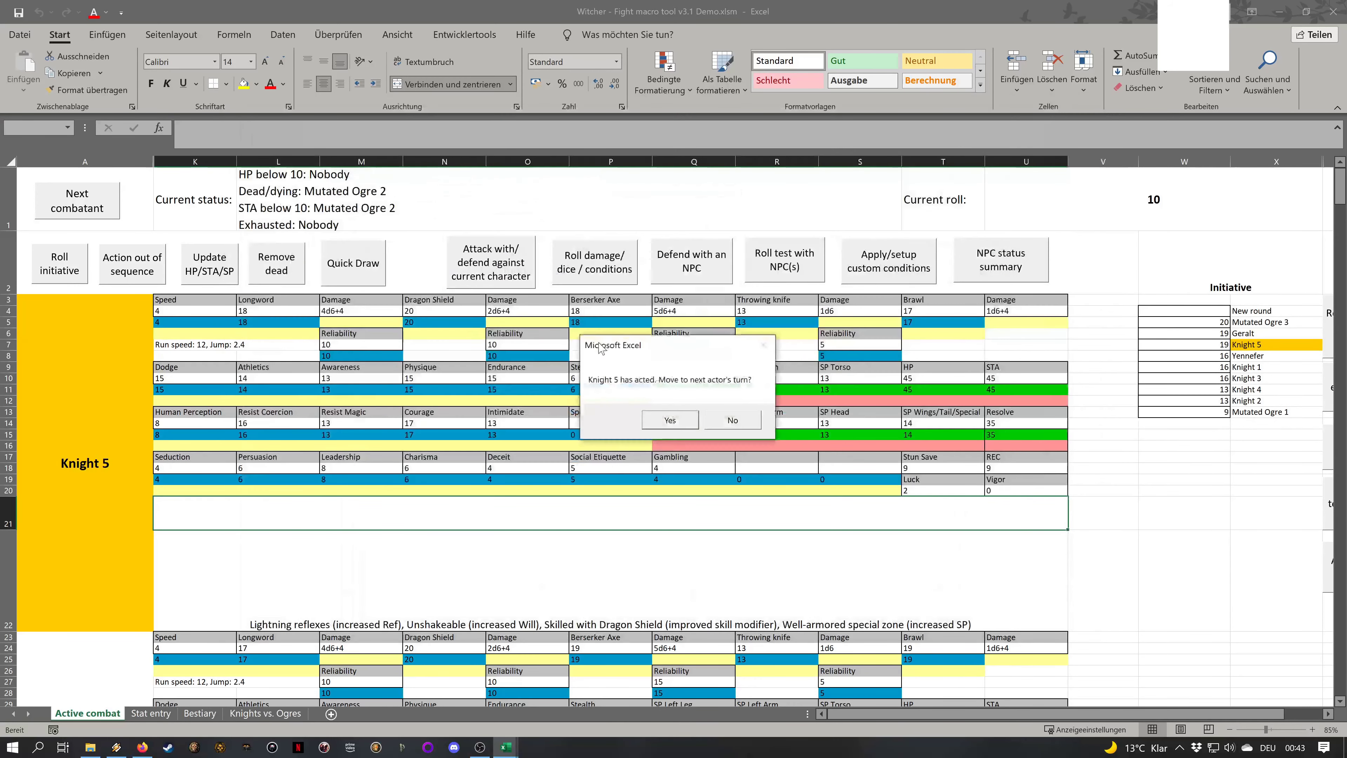
click(663, 421)
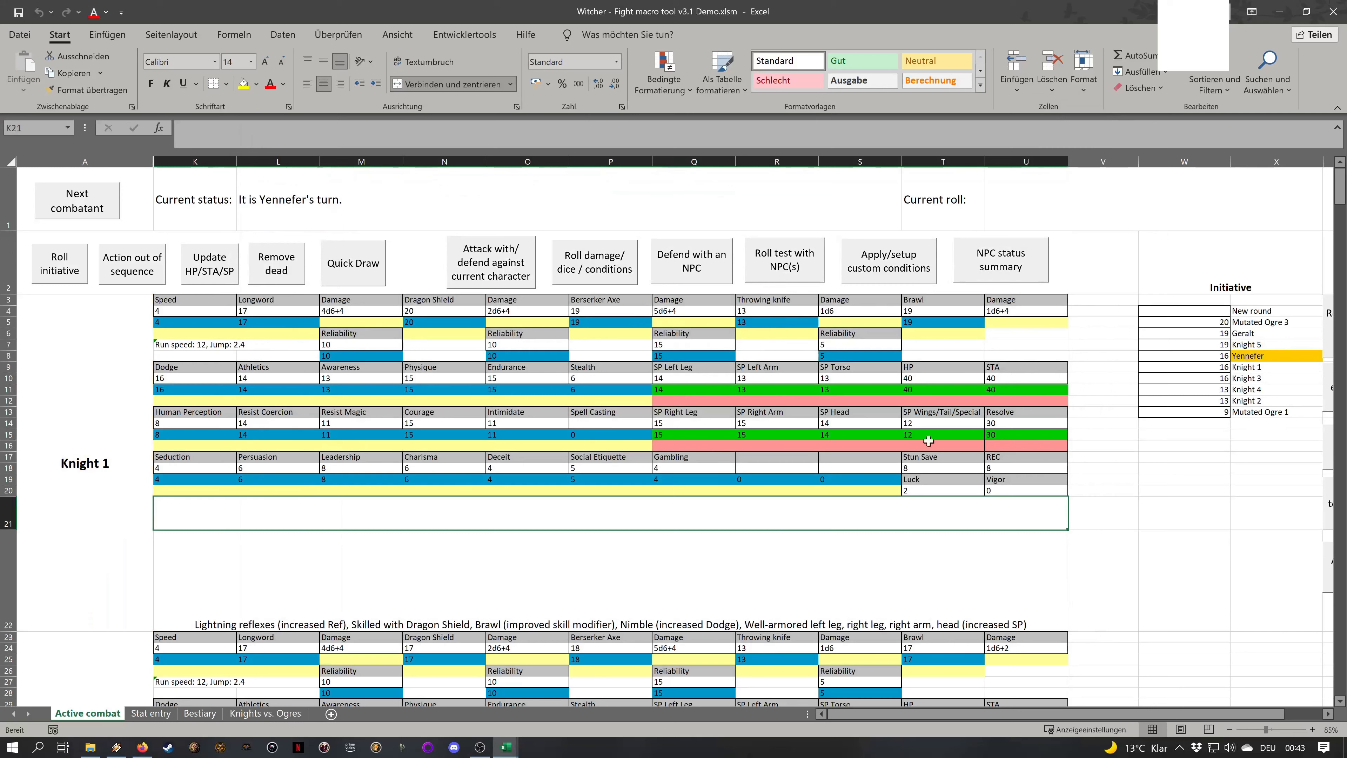
Advance to Knight 1's turn and set up a Longword strong strike against the NPC Mutated Ogre 1
click(538, 453)
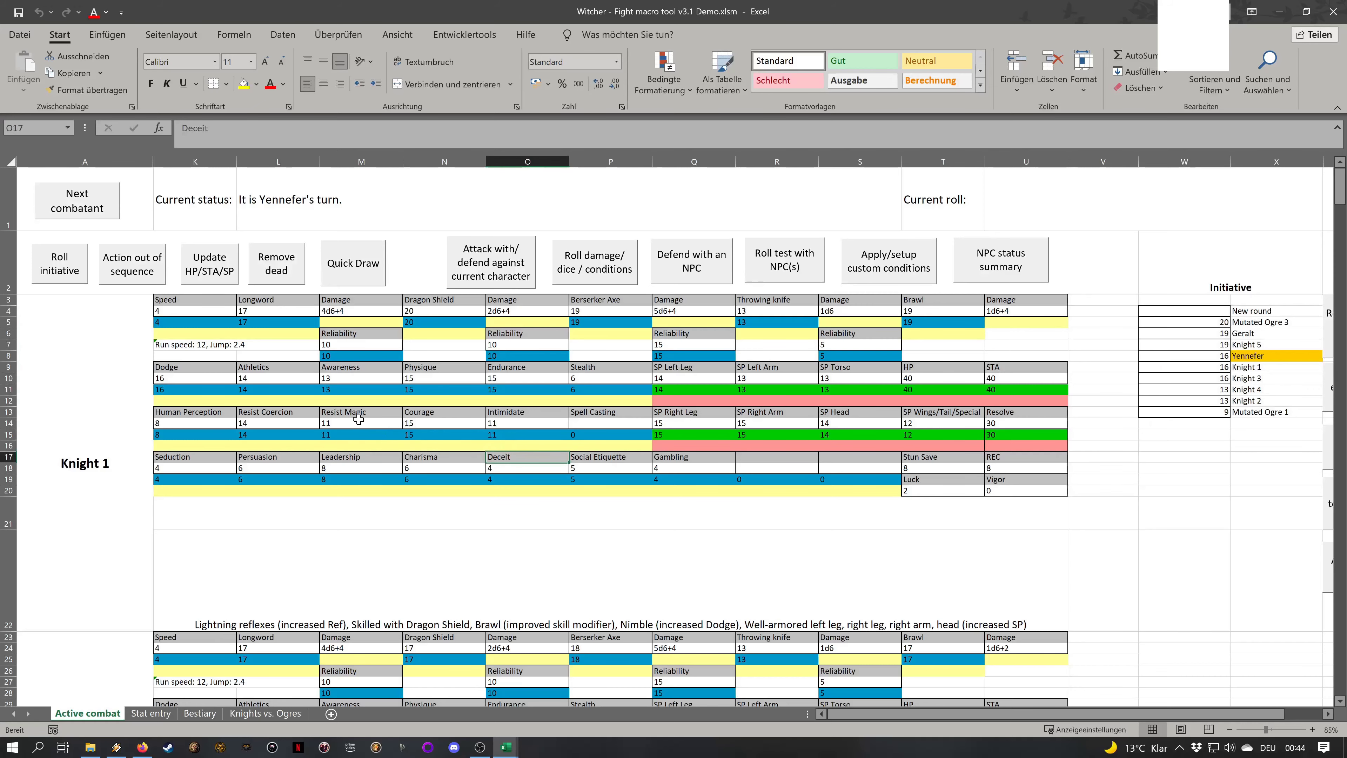
click(80, 199)
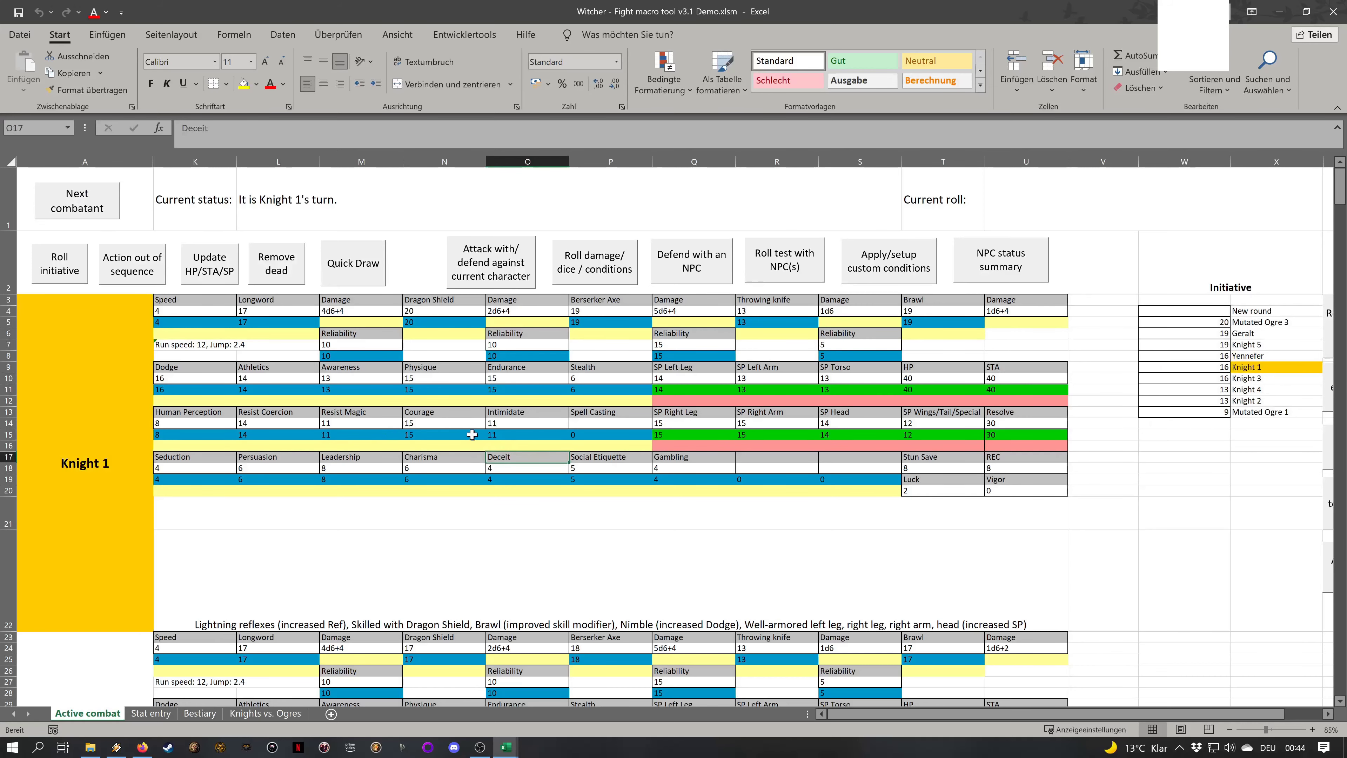
click(496, 280)
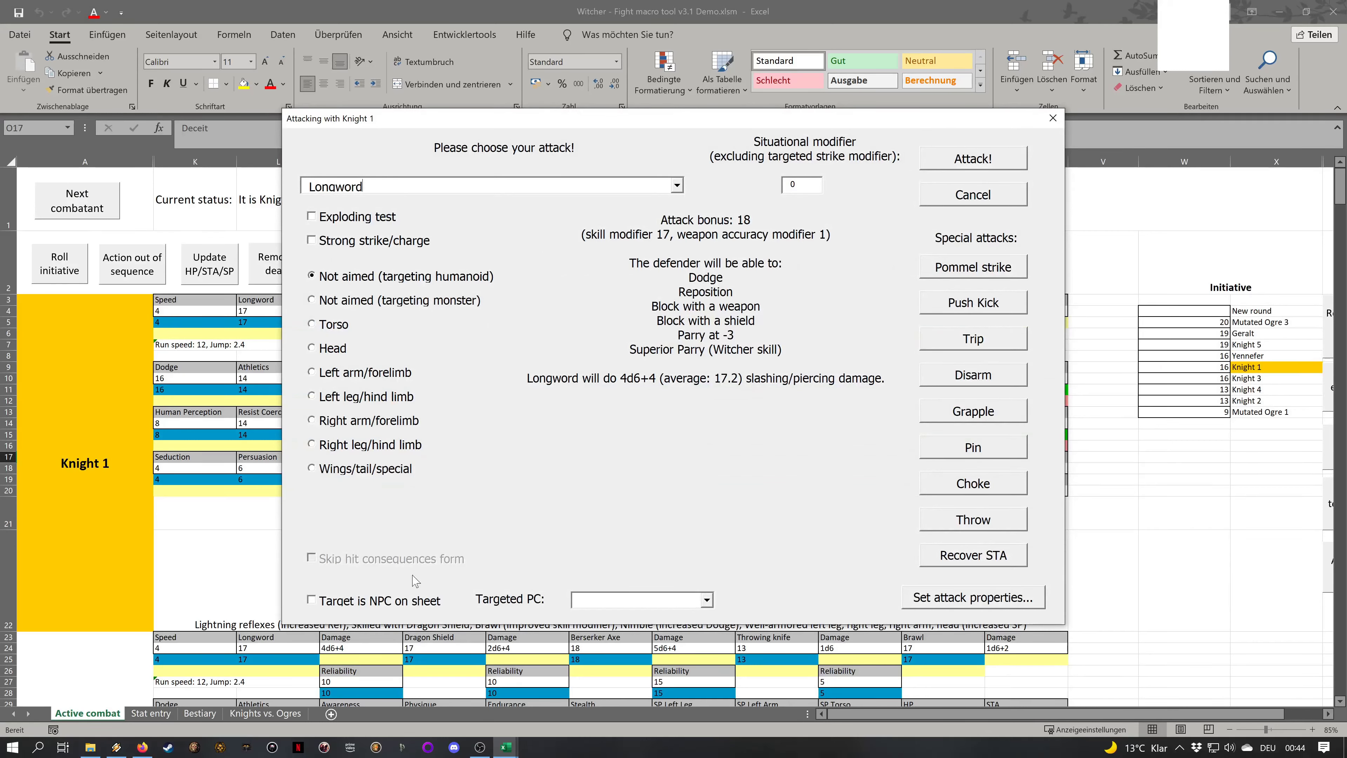
click(422, 601)
click(707, 600)
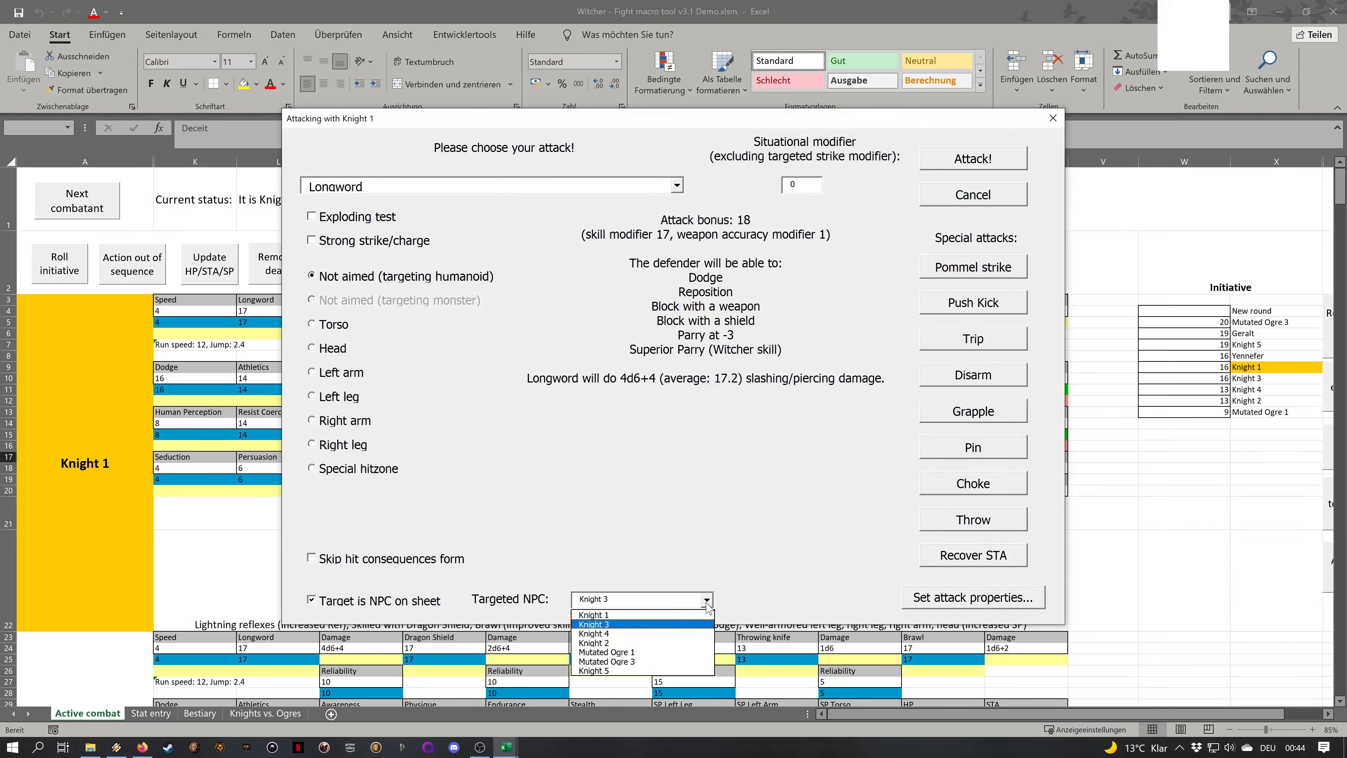
click(658, 654)
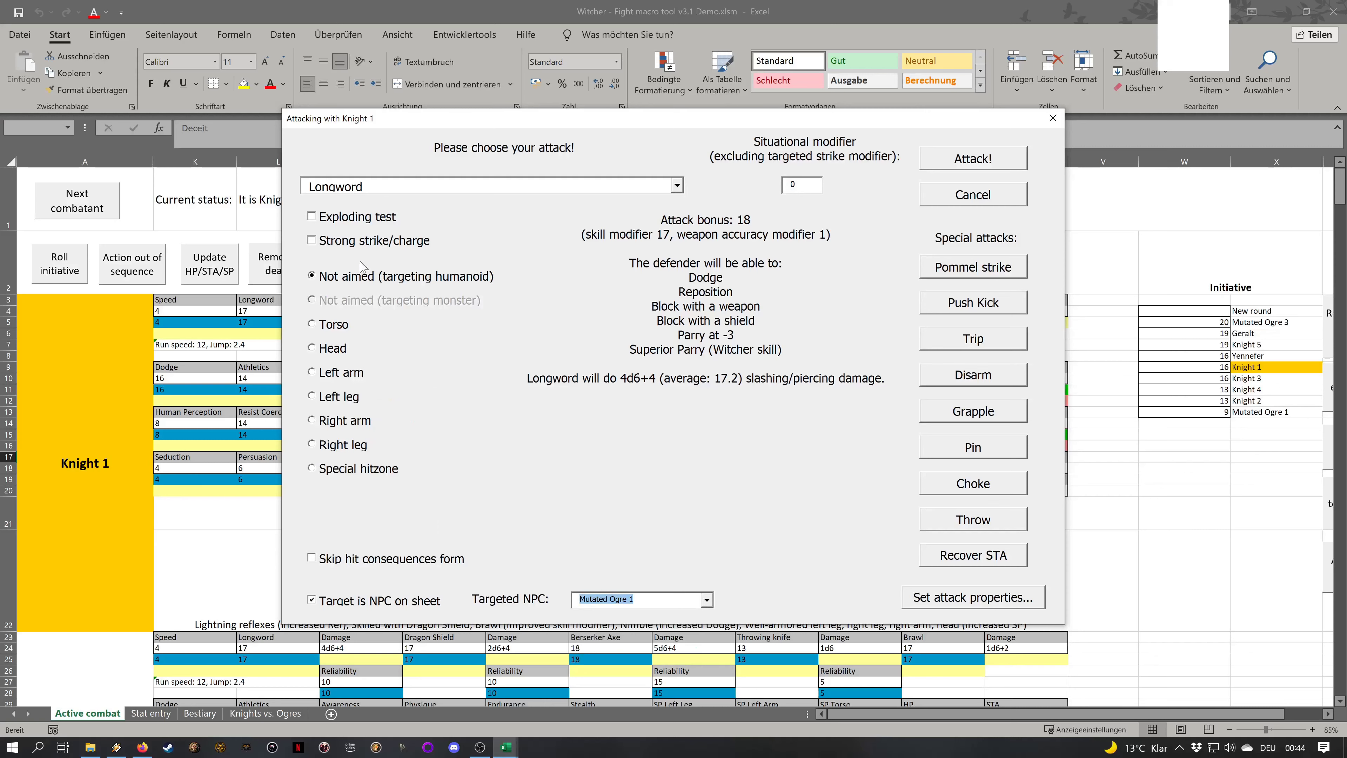
click(355, 241)
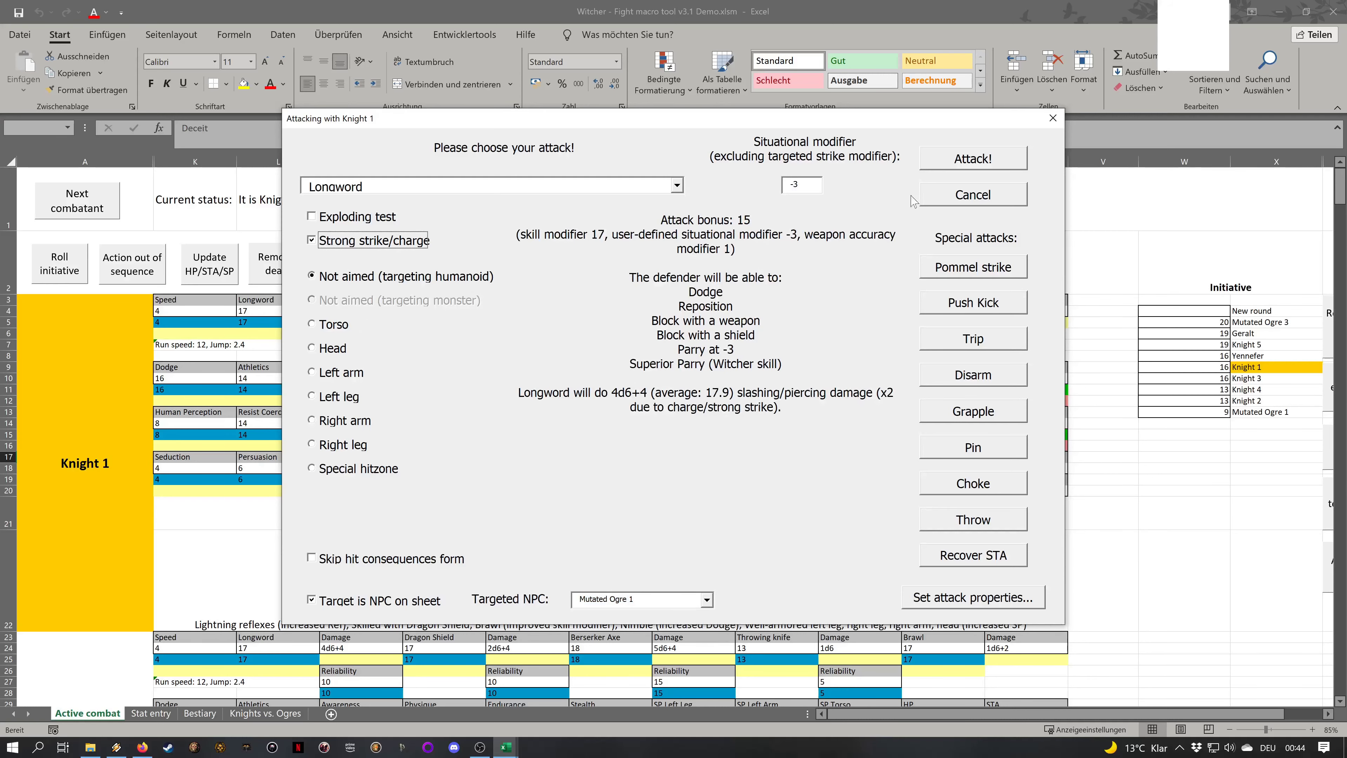
Carry out Knight 1's attack, defend with a Giant club parry that staggers the attacker, and move to the next actor's turn
click(973, 154)
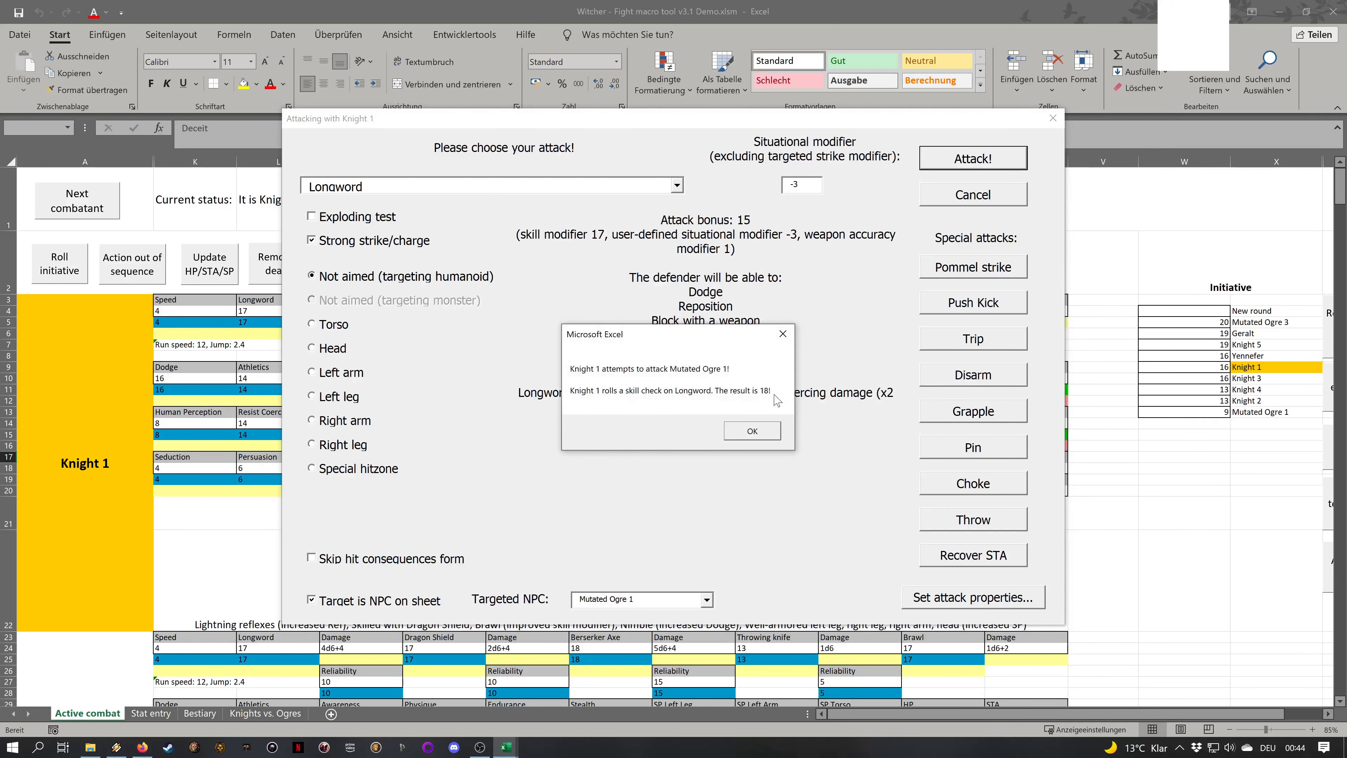
click(764, 435)
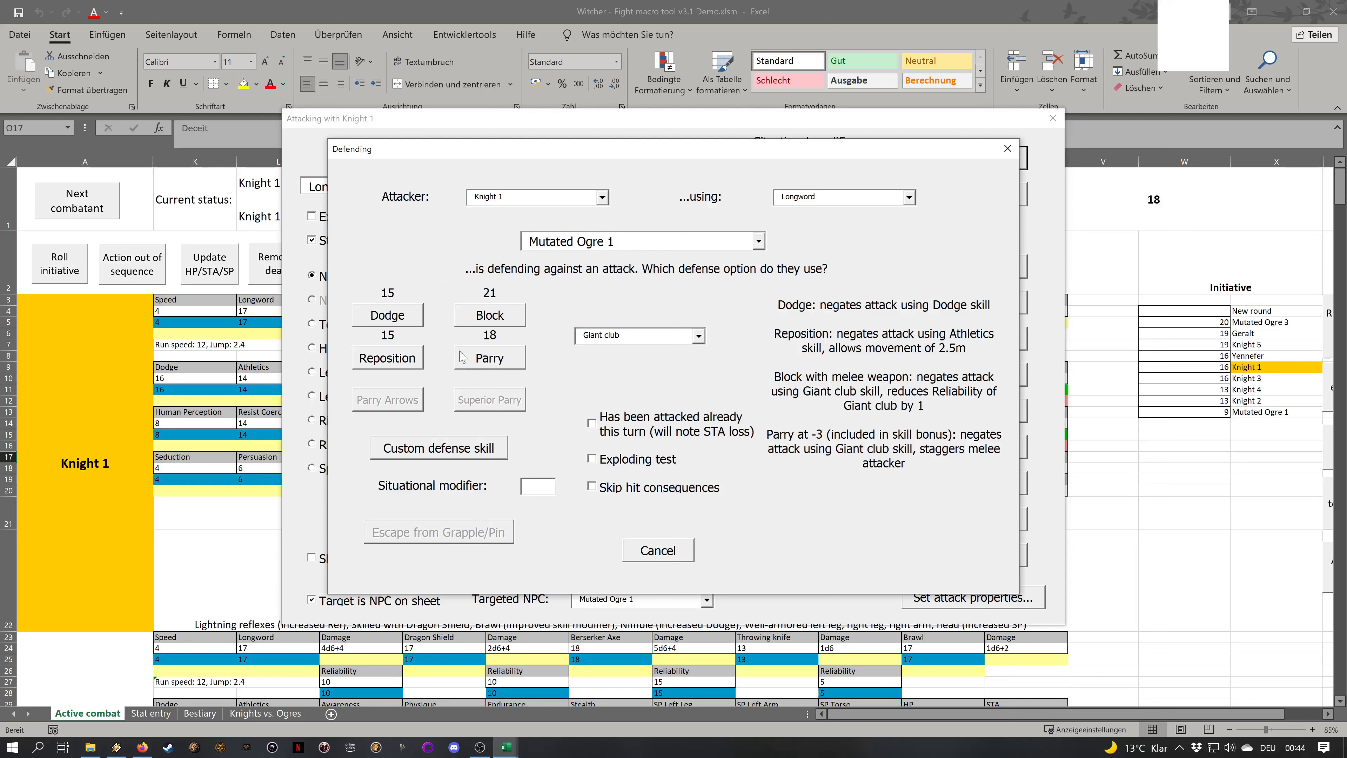
click(480, 358)
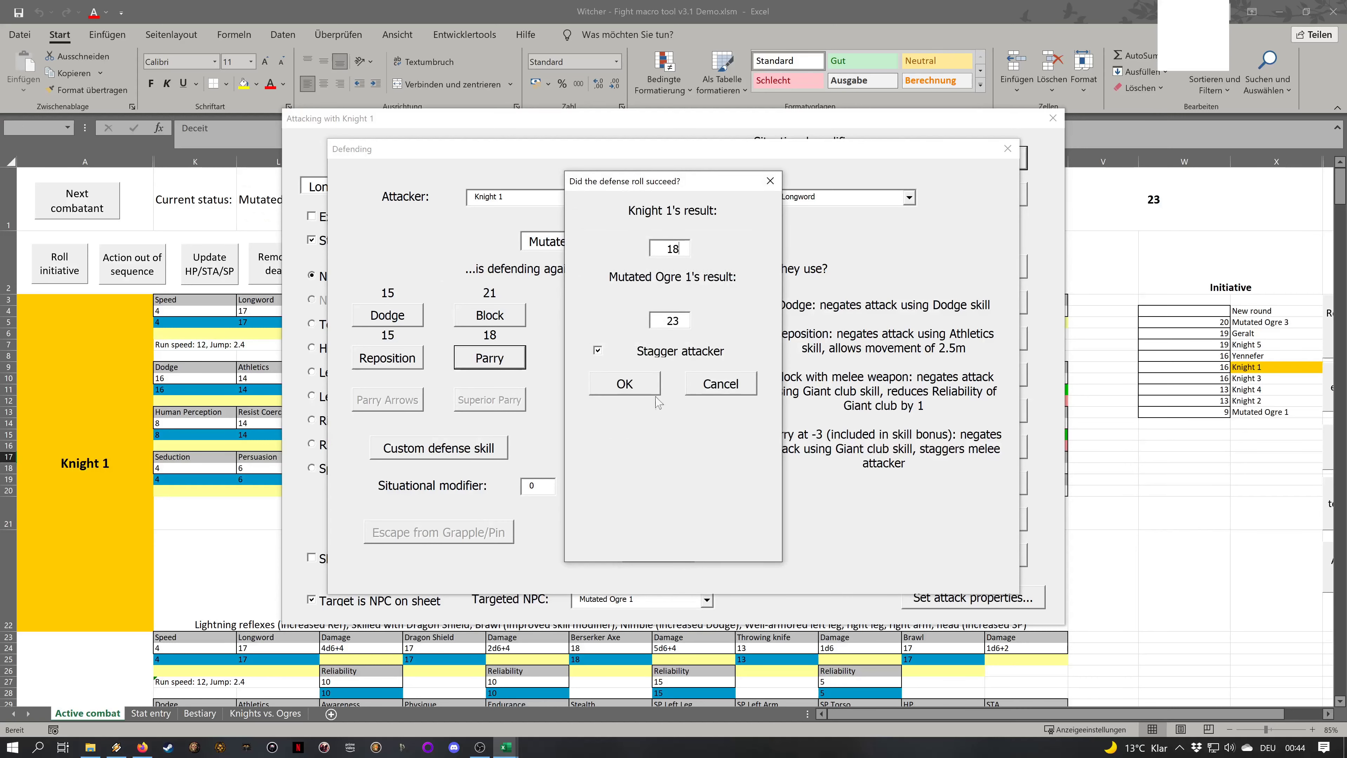
click(615, 386)
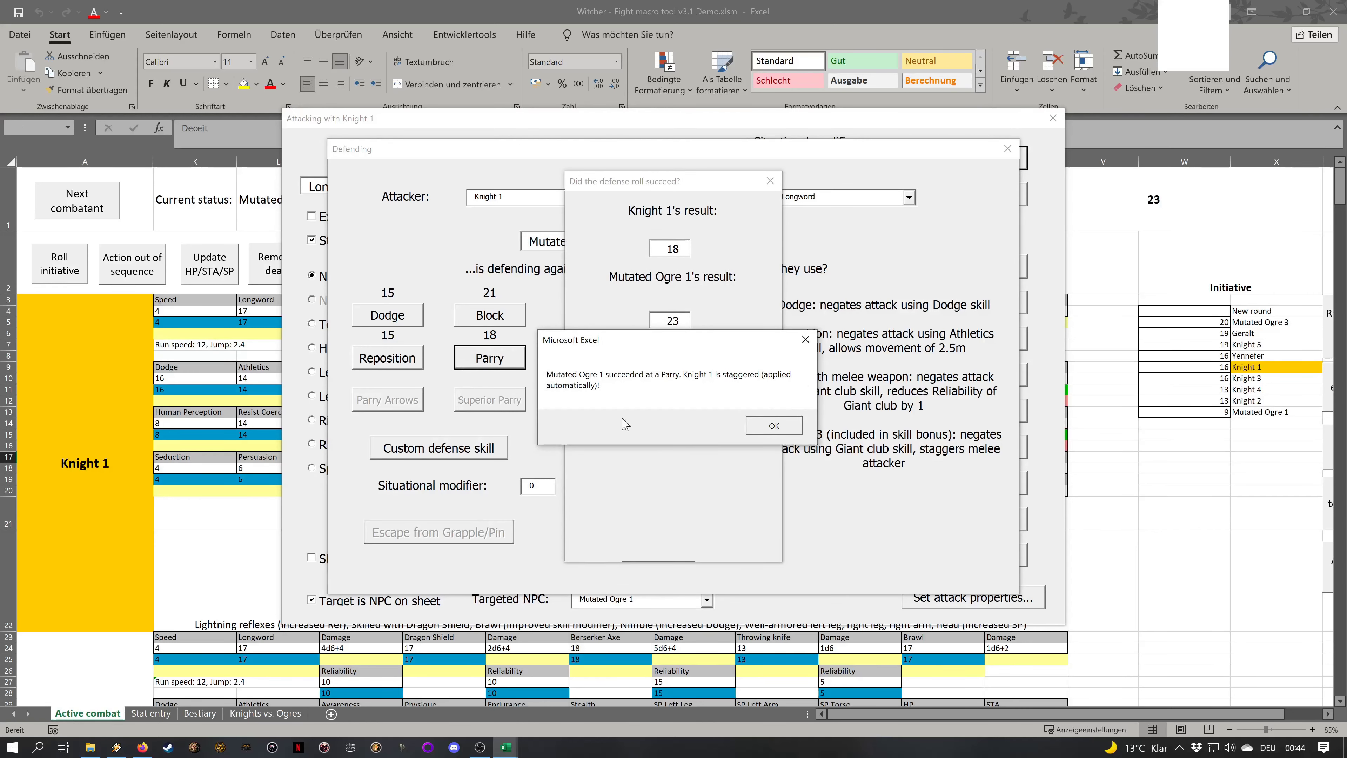
click(784, 425)
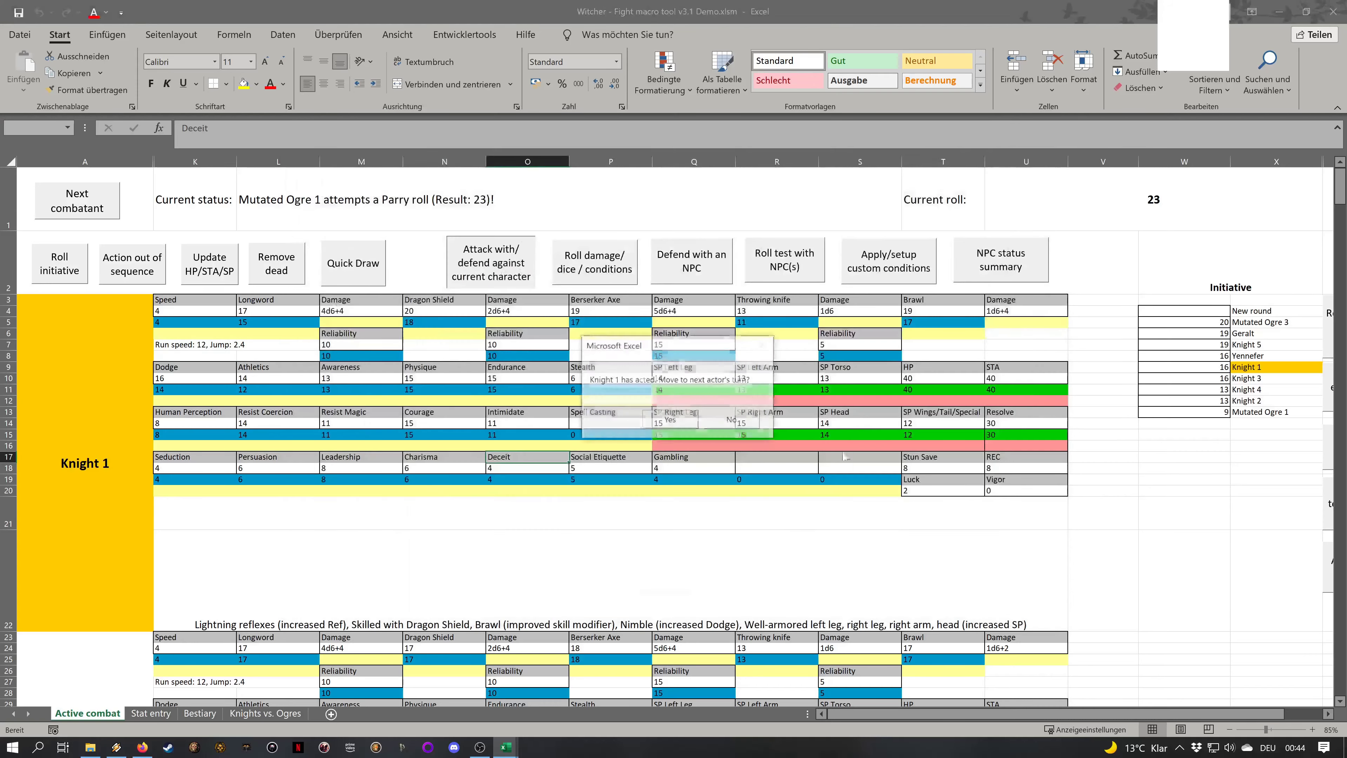
click(688, 420)
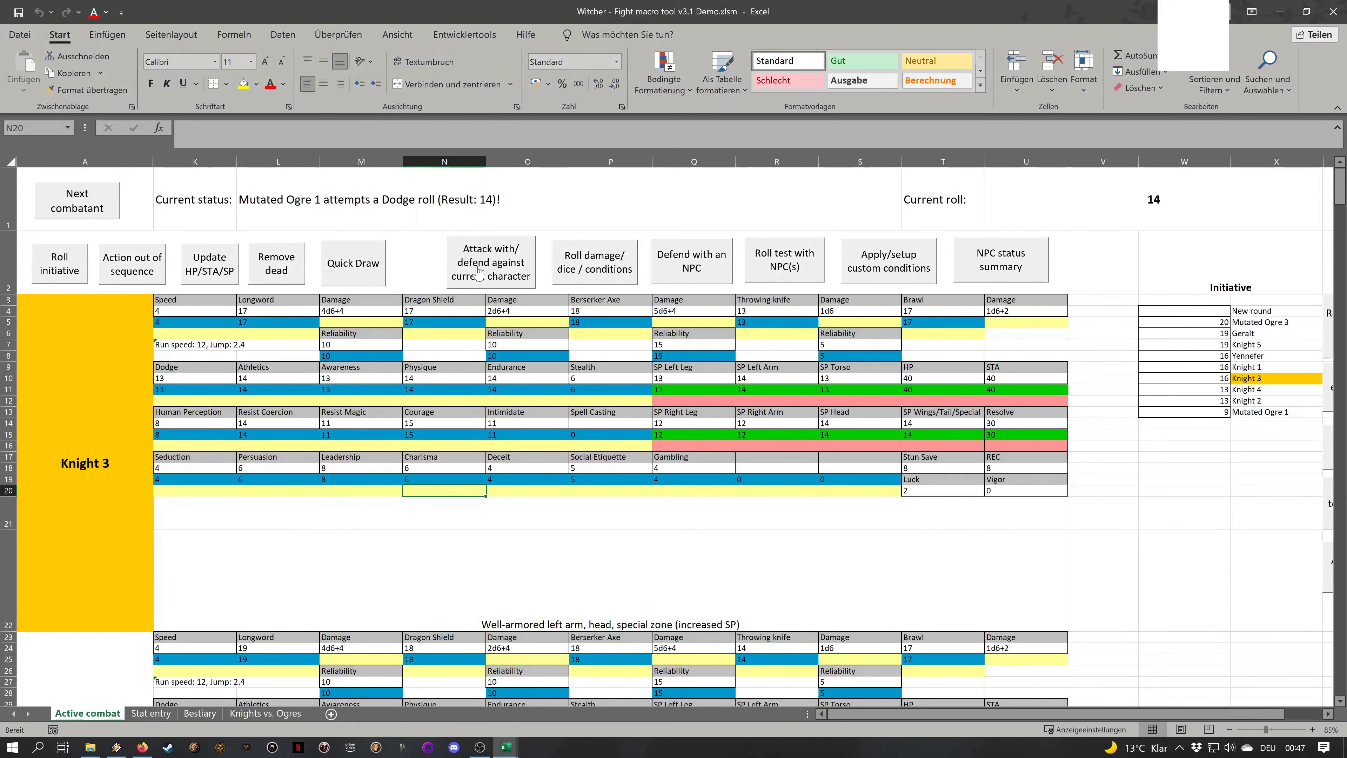
Make Knight 3 attempt to grapple Mutated Ogre 1 and accept the skill check
click(478, 271)
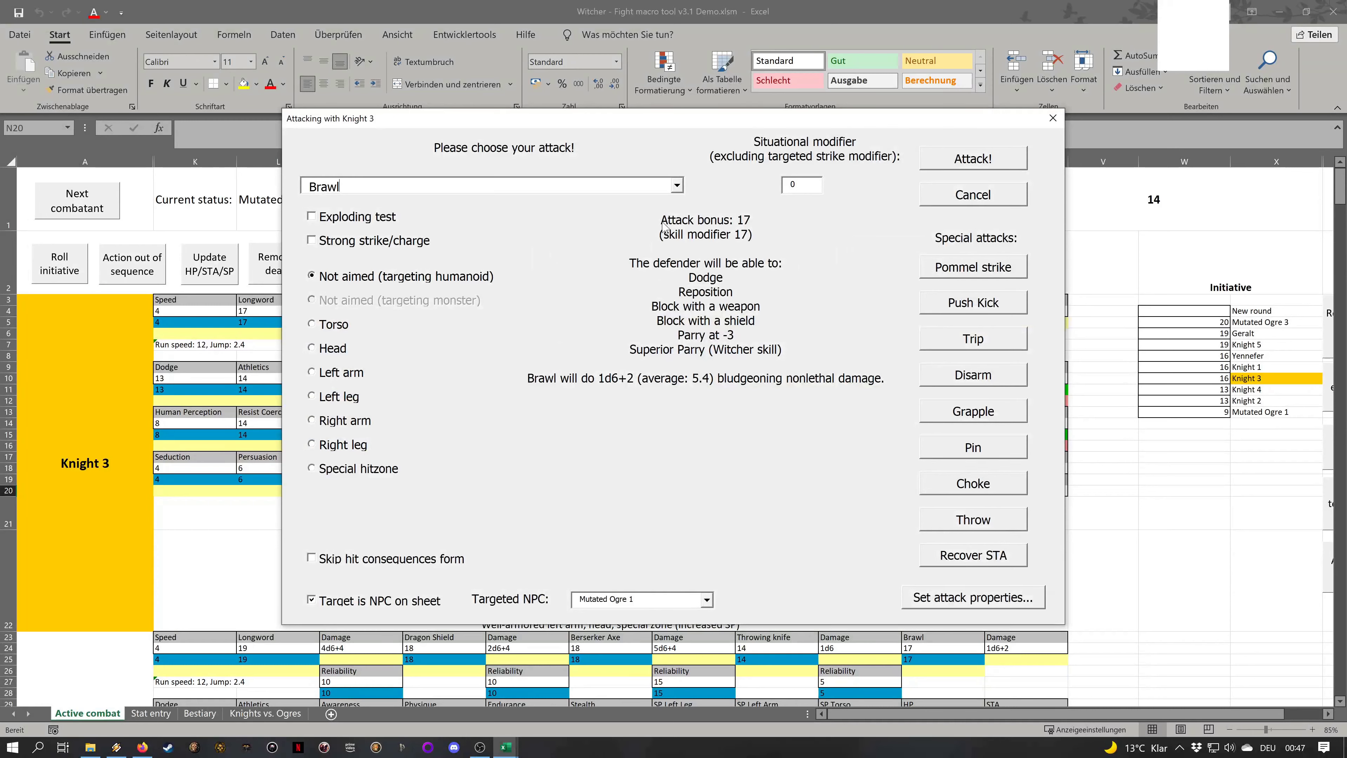
click(677, 185)
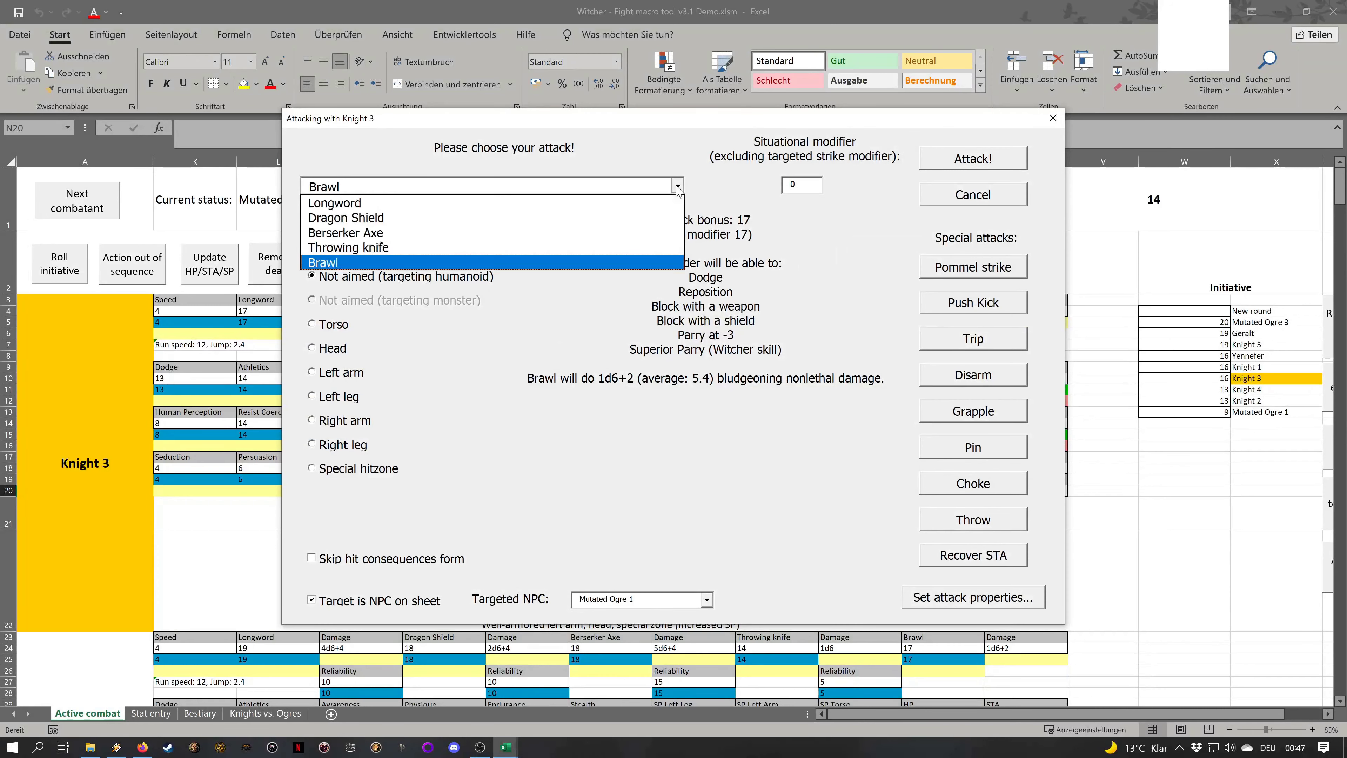
click(591, 211)
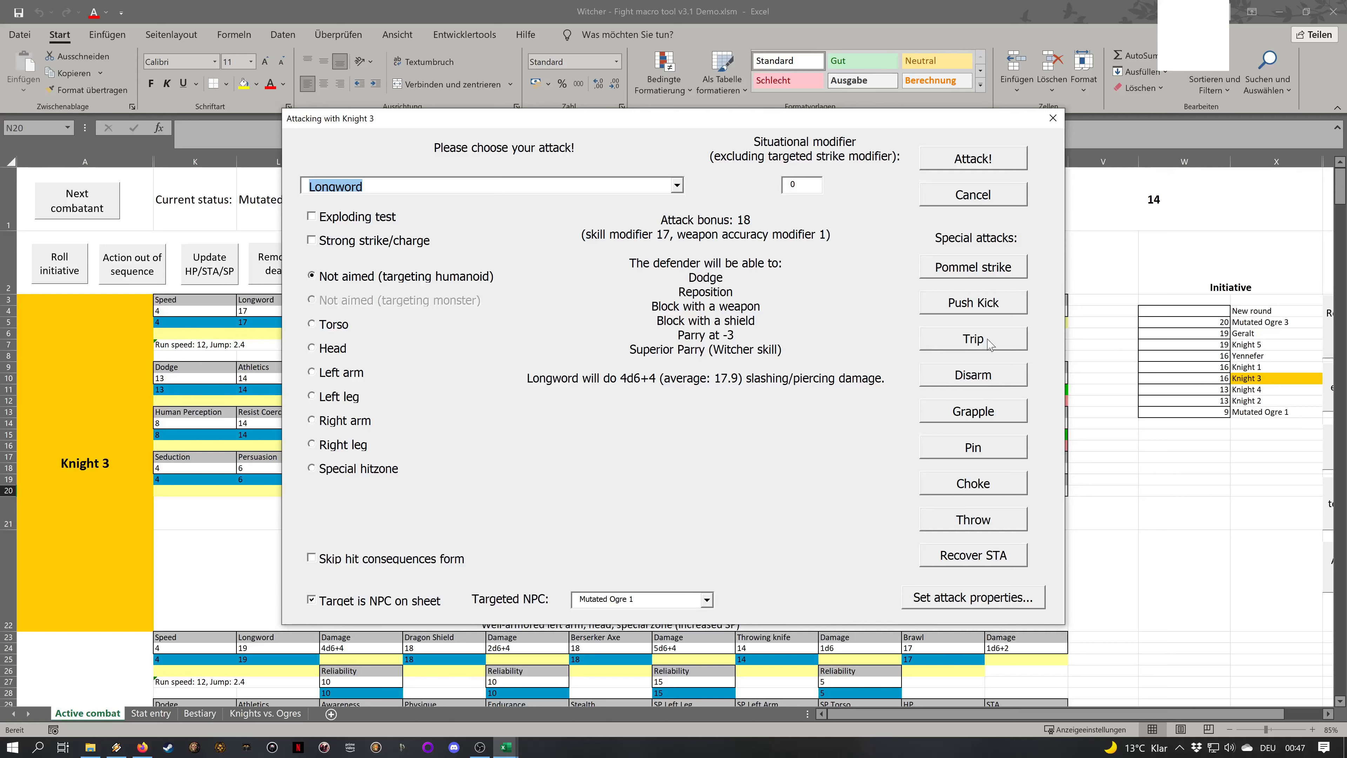
click(993, 416)
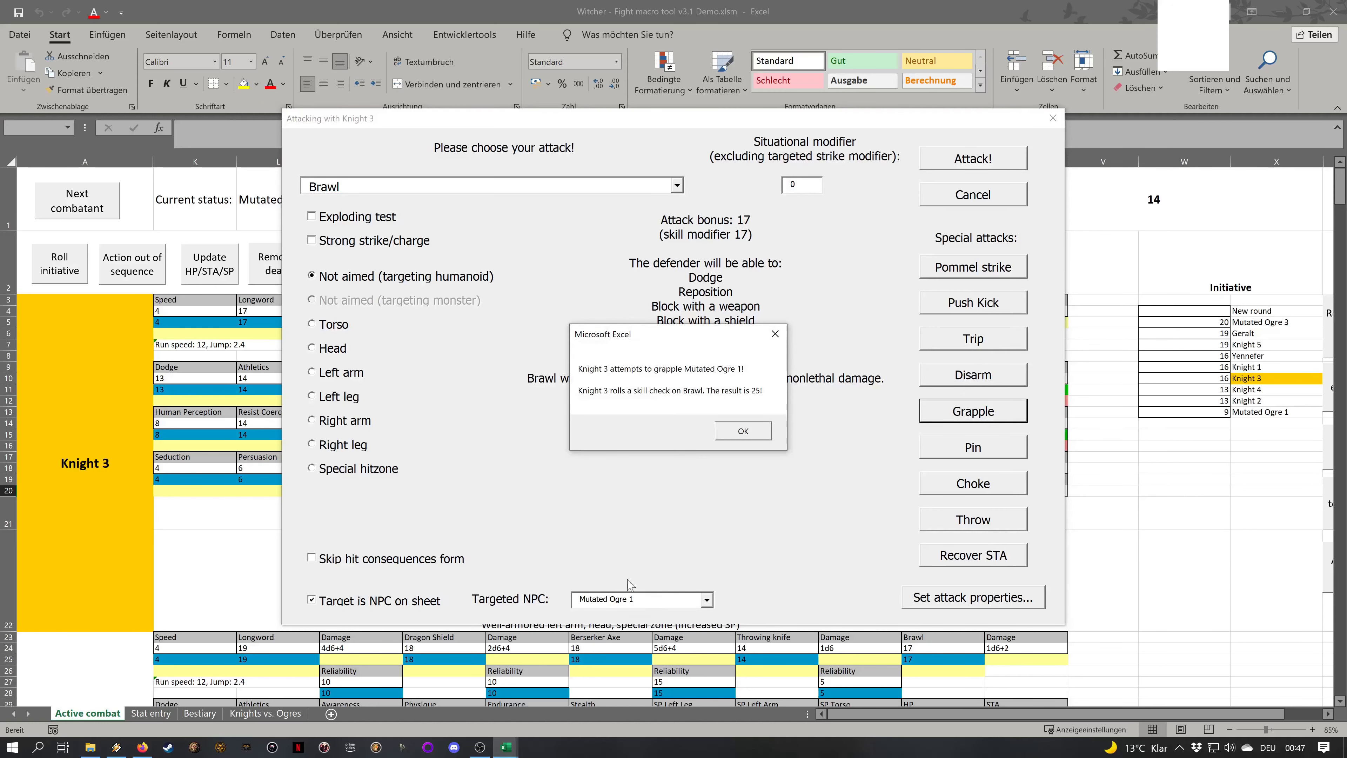
click(747, 434)
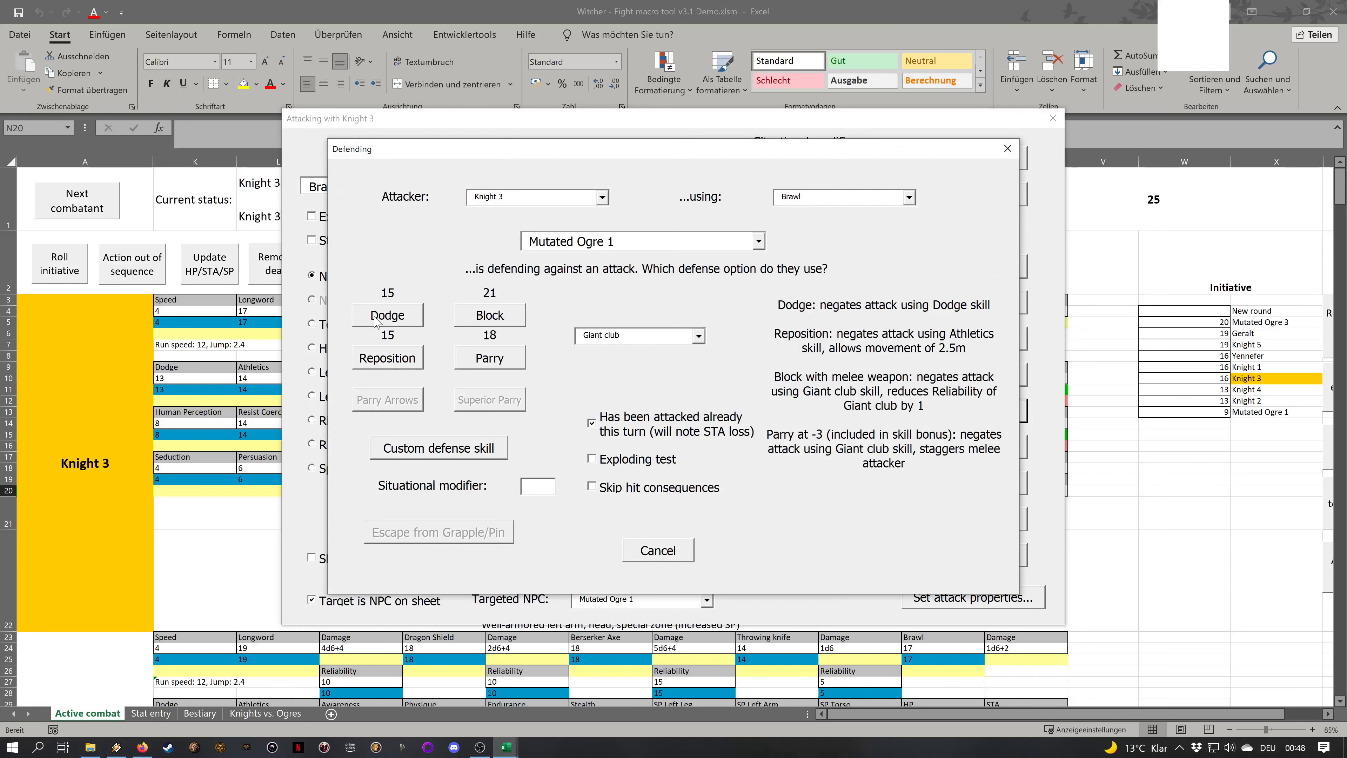
Defend Mutated Ogre 1 with a dodge, apply the Grappled condition, and end Knight 3's turn
click(375, 319)
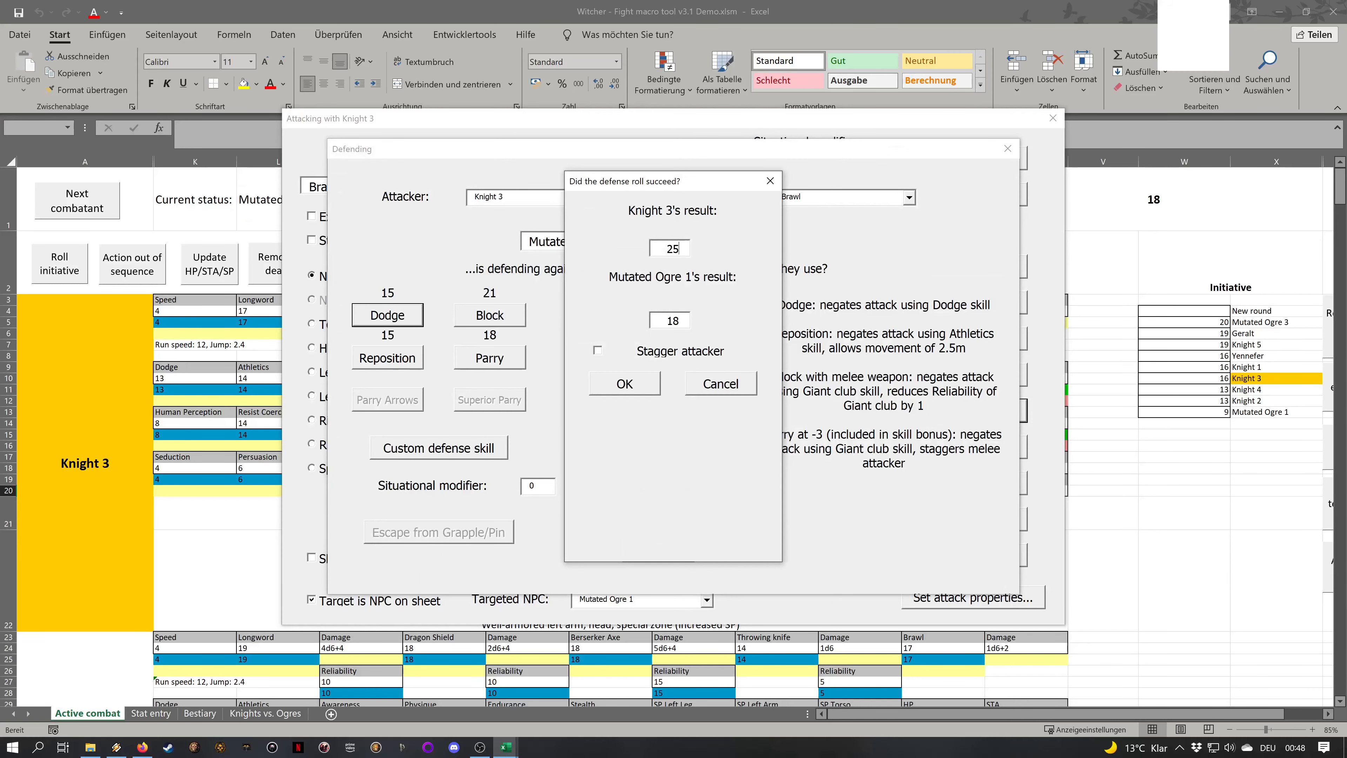
click(633, 382)
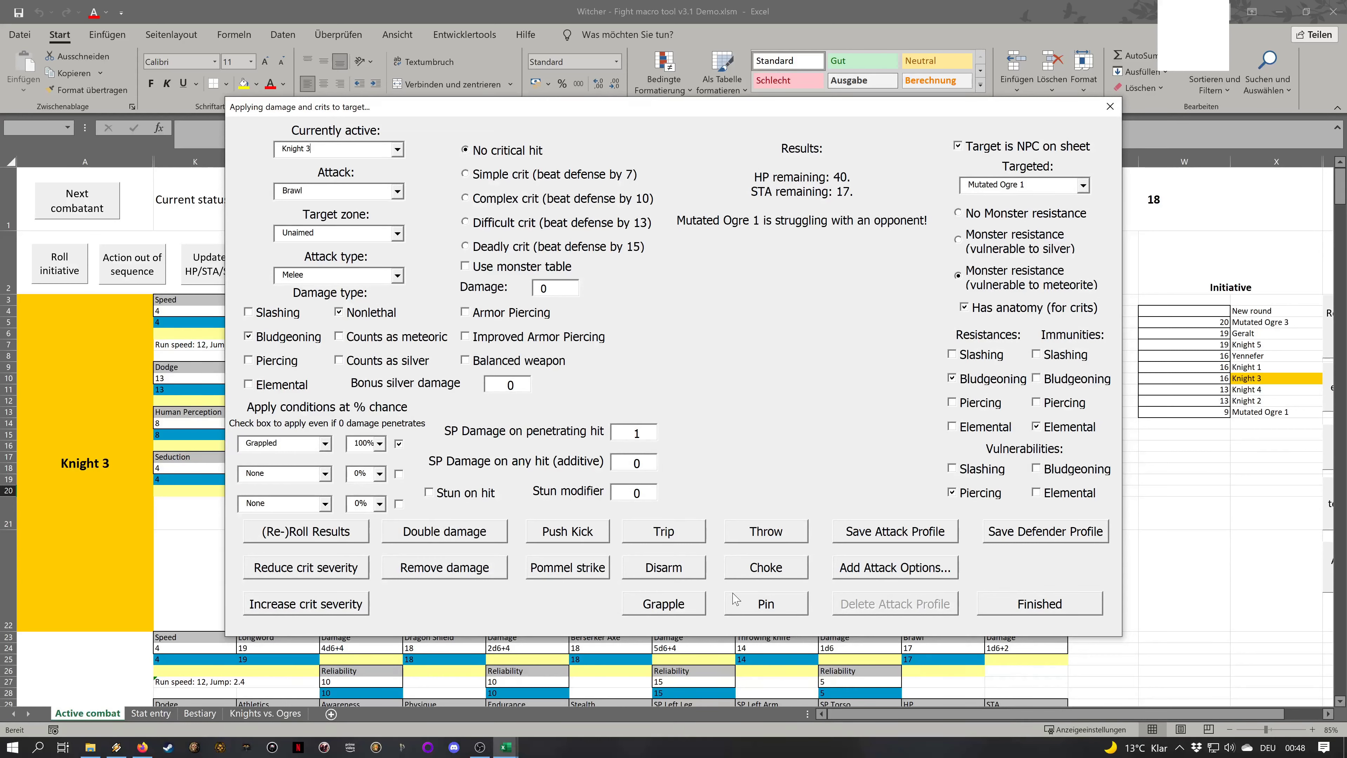
click(1017, 613)
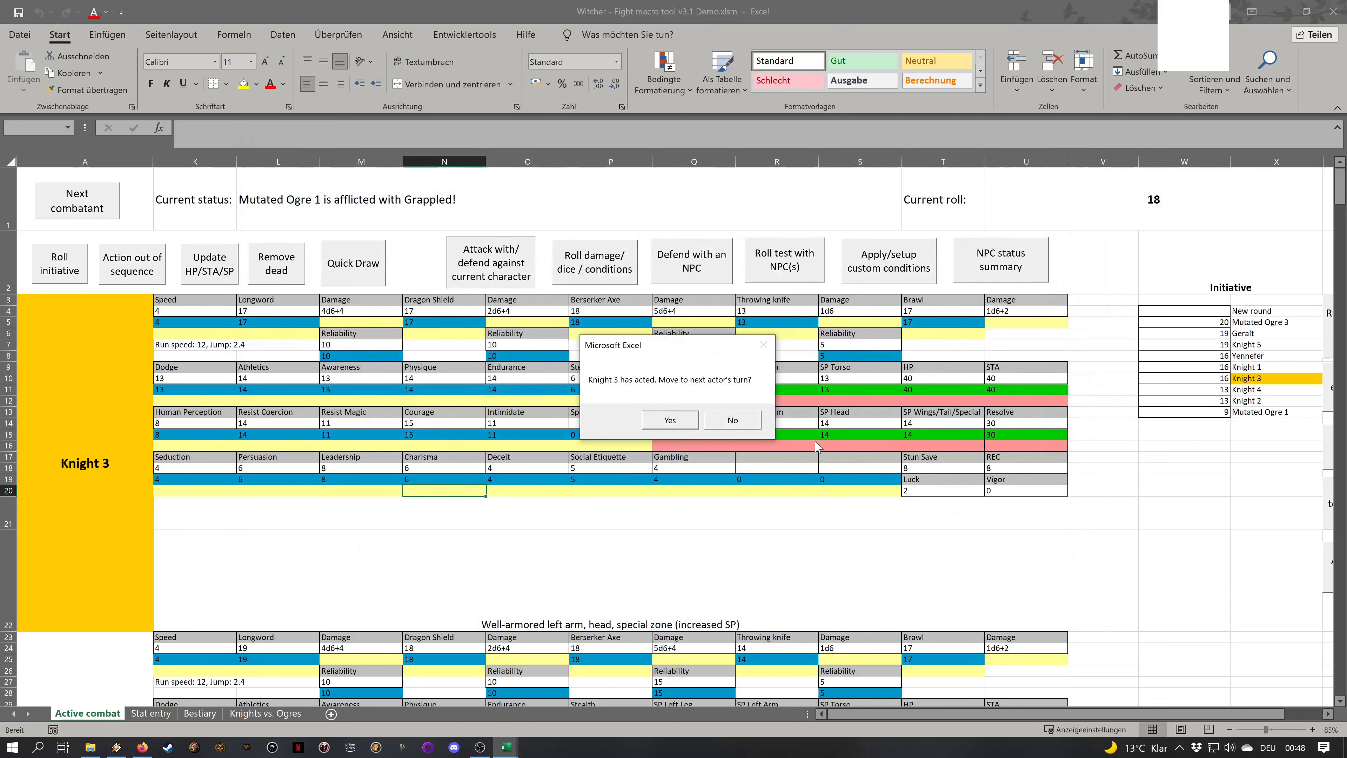
click(670, 420)
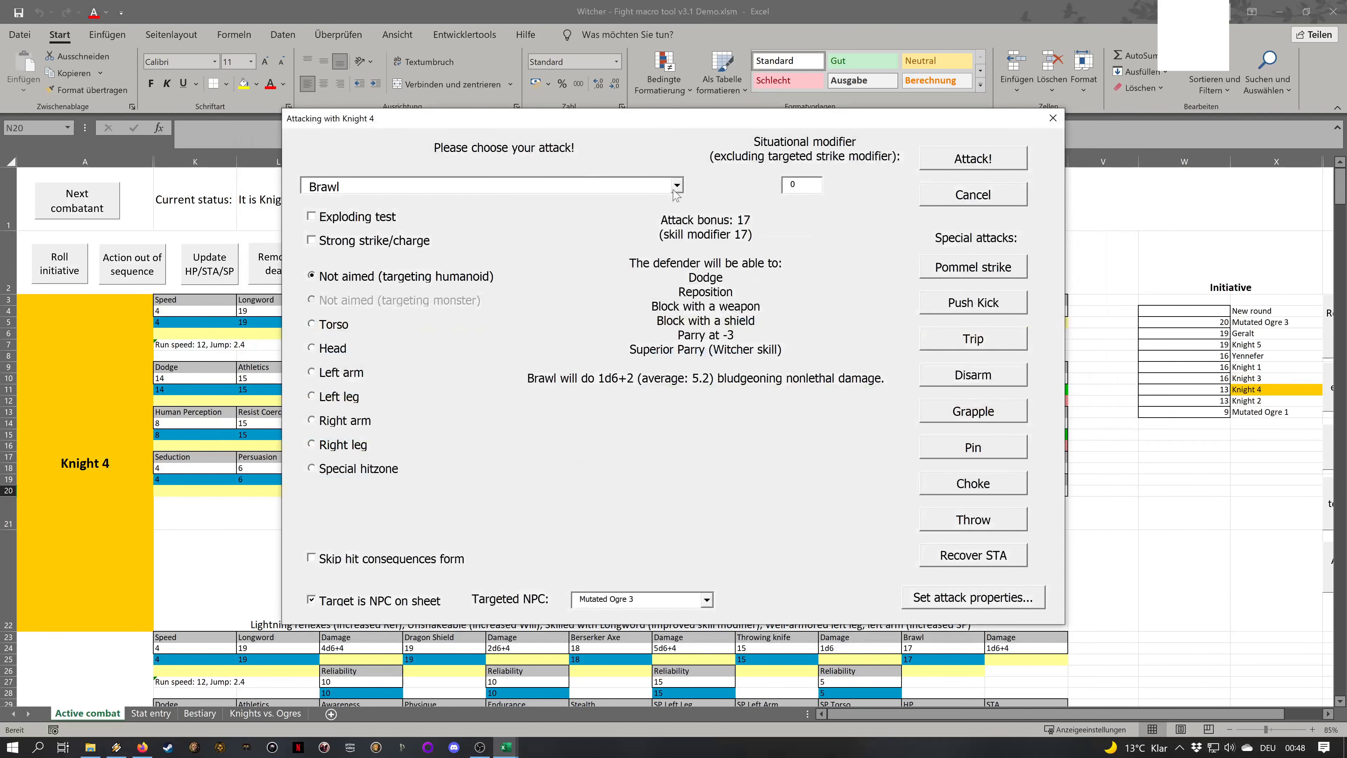
Make Knight 4 pommel strike Mutated Ogre 3 with the Berserker Axe and accept the skill check
click(674, 189)
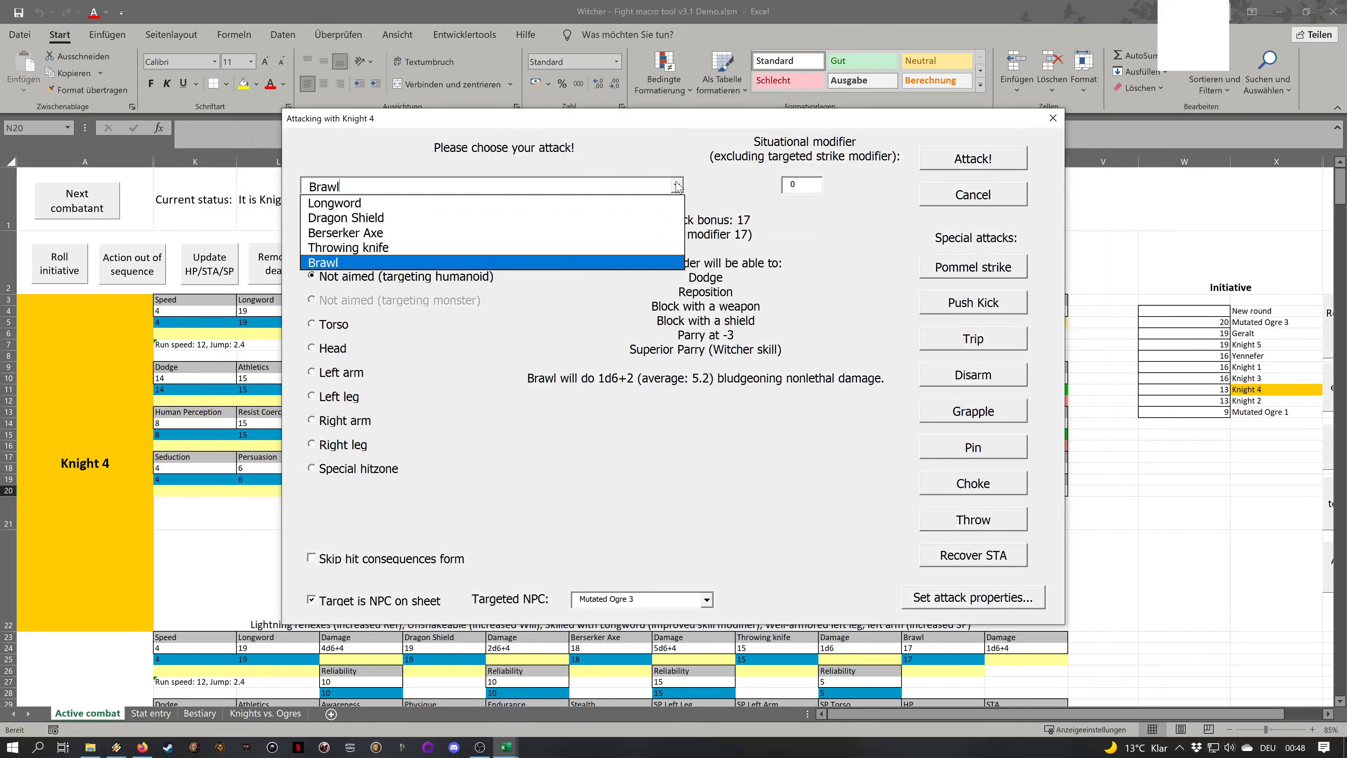
click(572, 233)
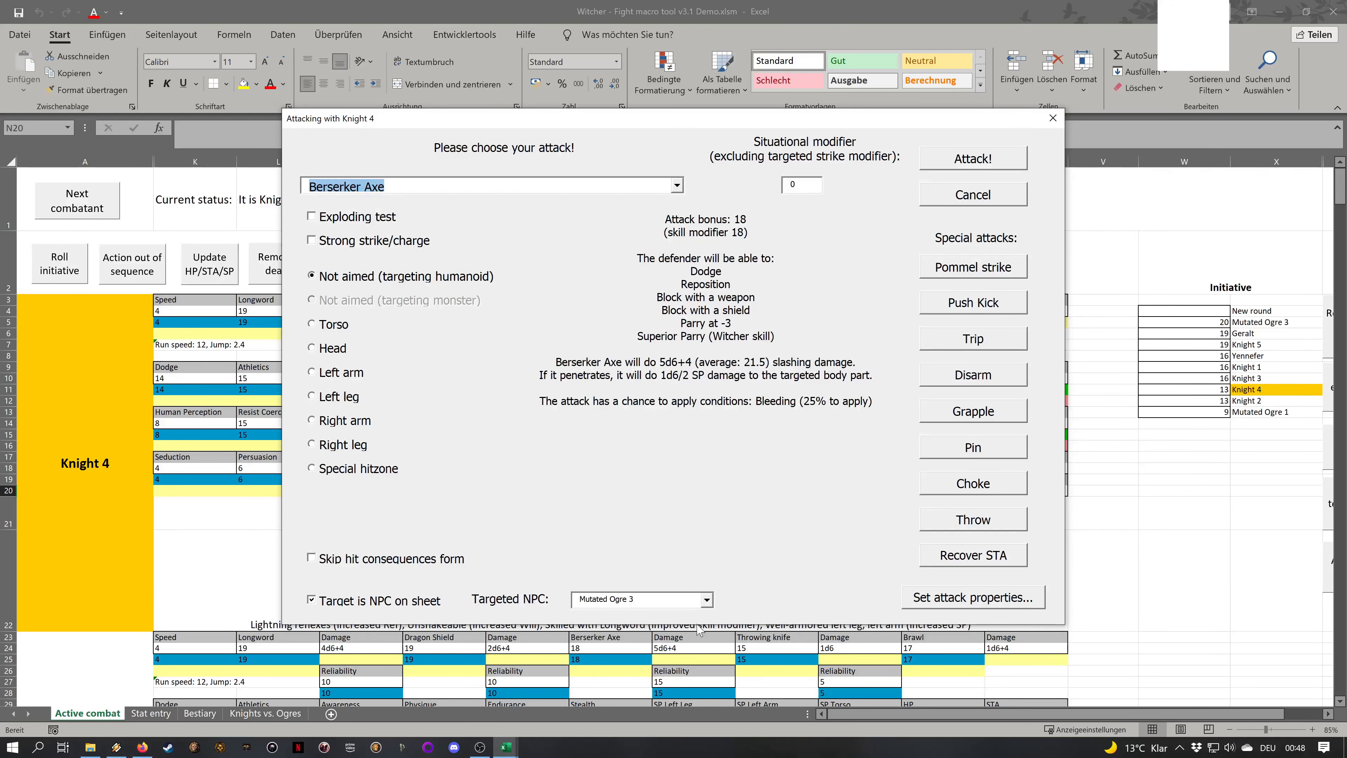
click(985, 276)
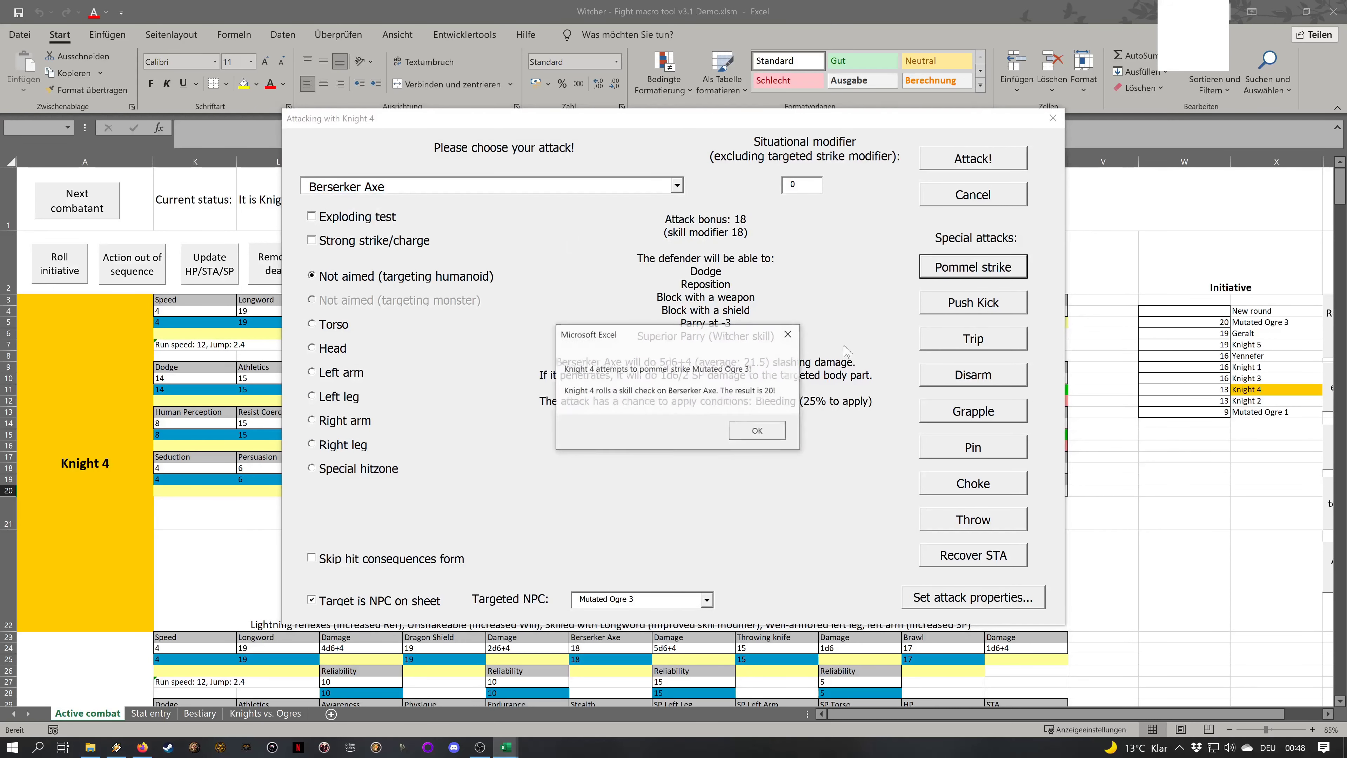
click(756, 438)
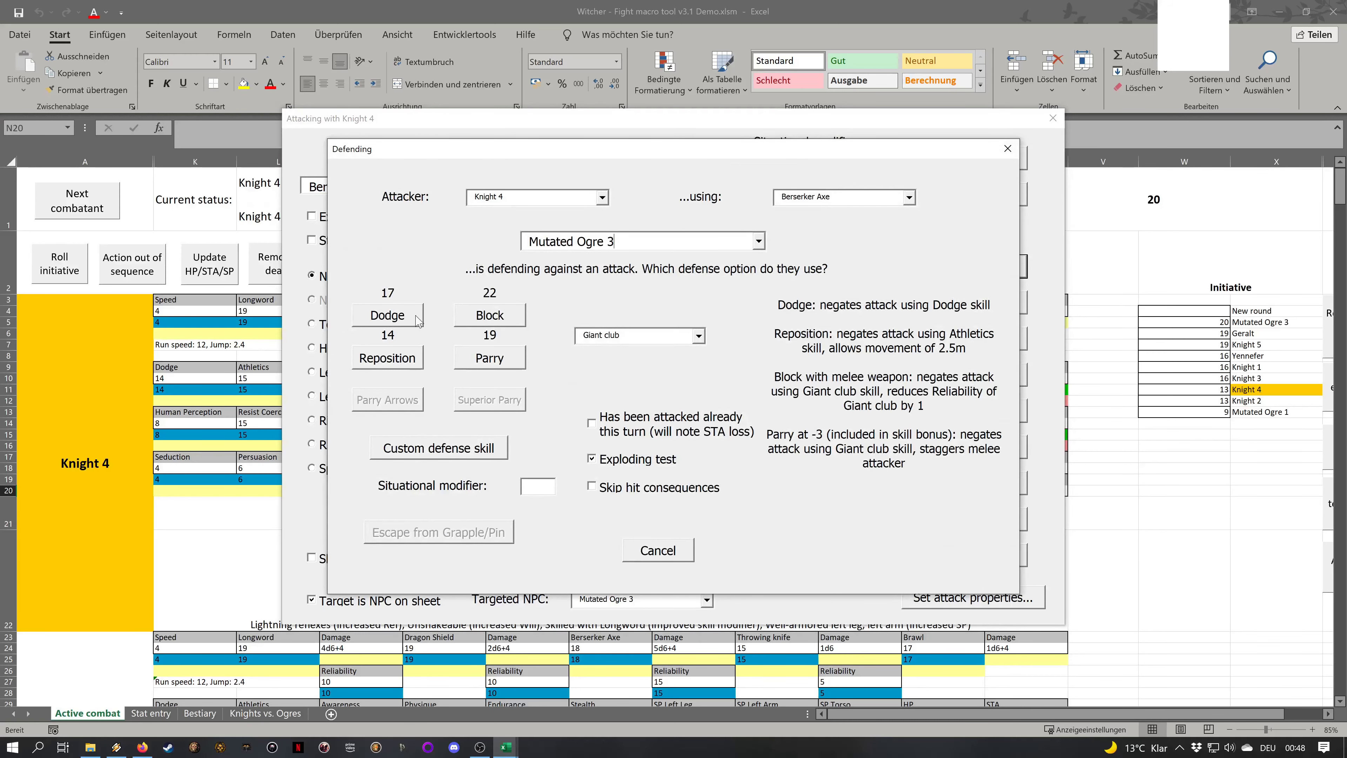
Defend Mutated Ogre 3 with a dodge, accept the defense result, and close the damage form after checking its damage formula
click(417, 319)
click(624, 383)
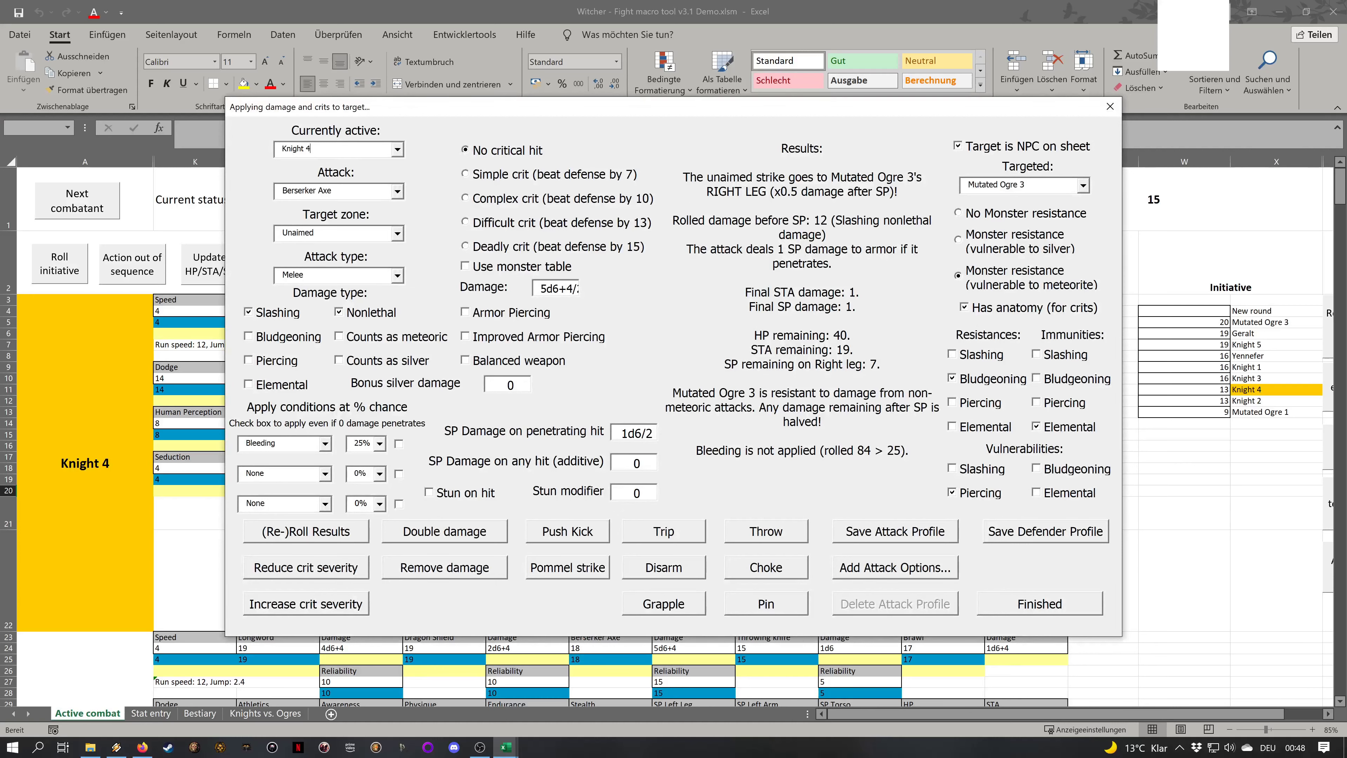
double_click(572, 288)
click(1110, 106)
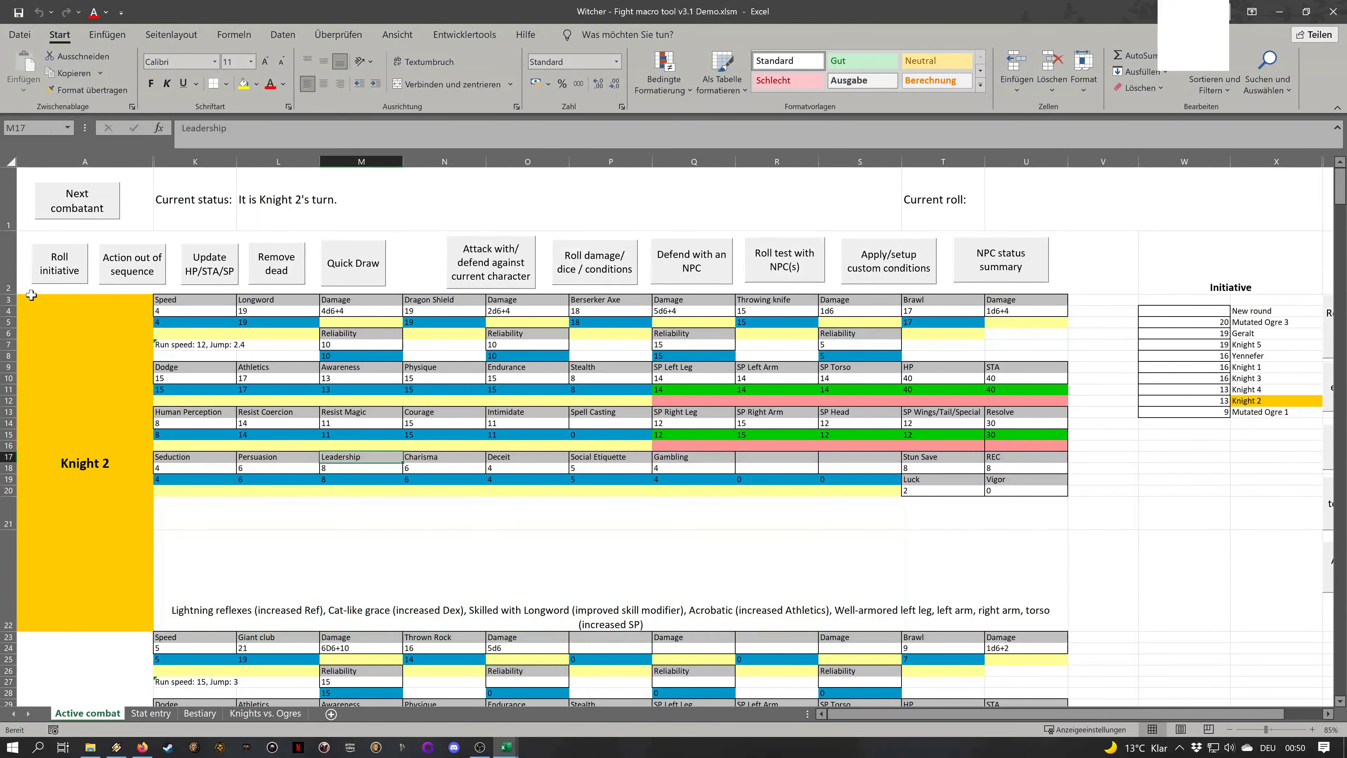
Skip Knight 2's turn and start Mutated Ogre 1's turn, acknowledging its start-of-turn summary and movement restriction
click(77, 212)
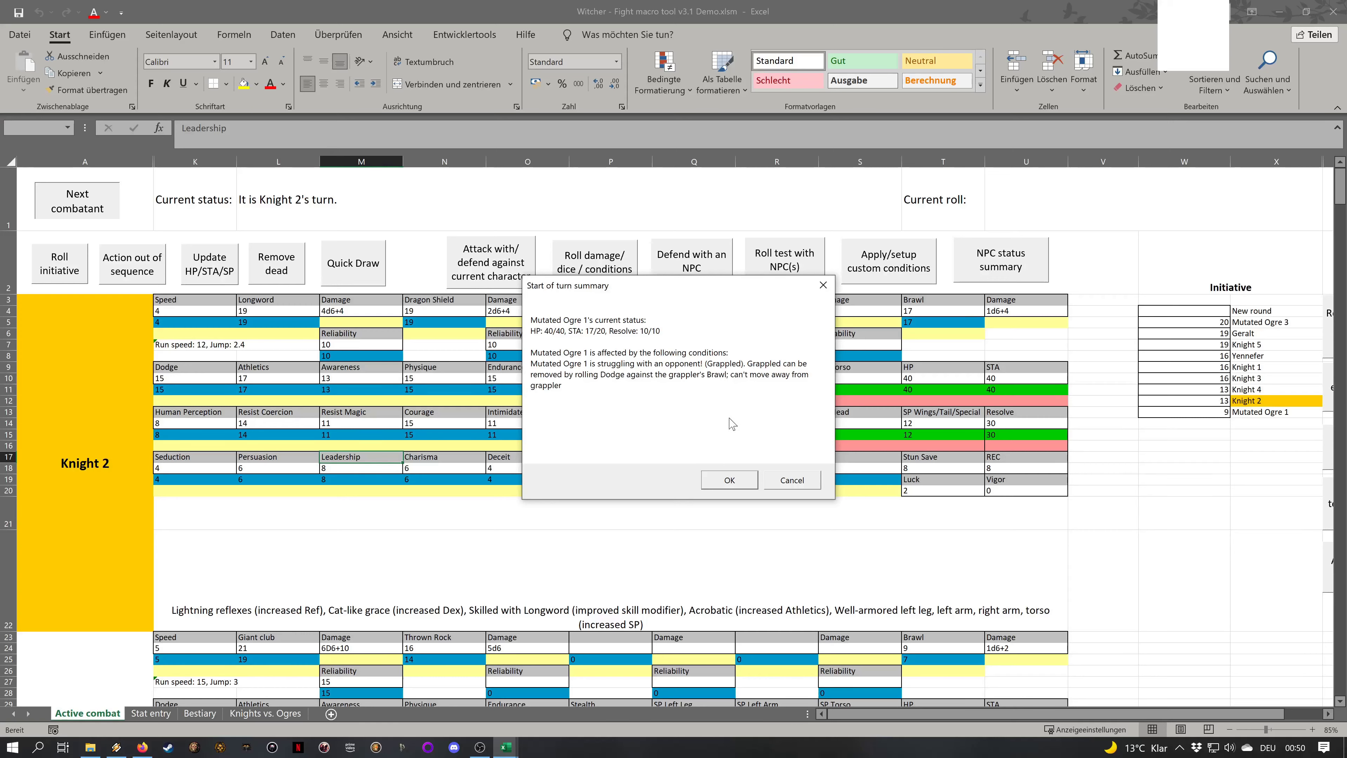
click(730, 480)
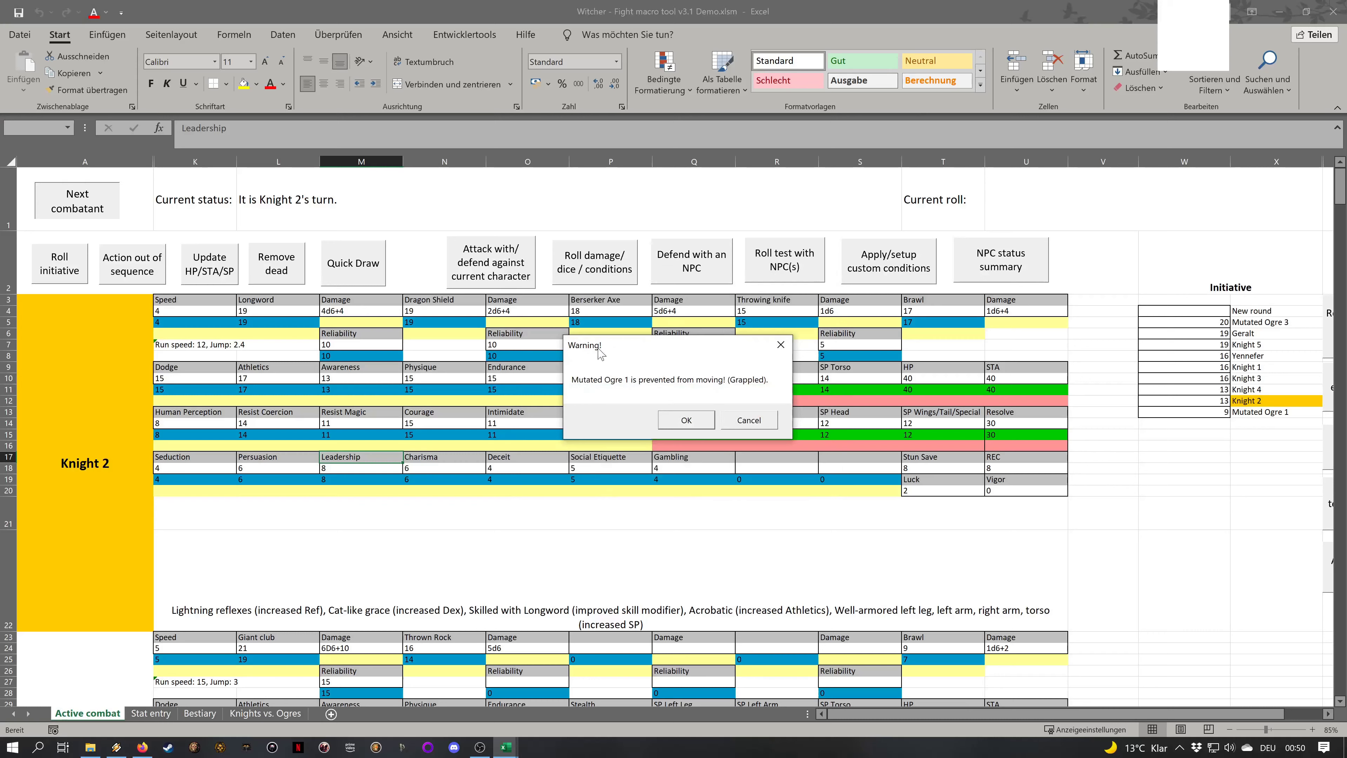
click(687, 420)
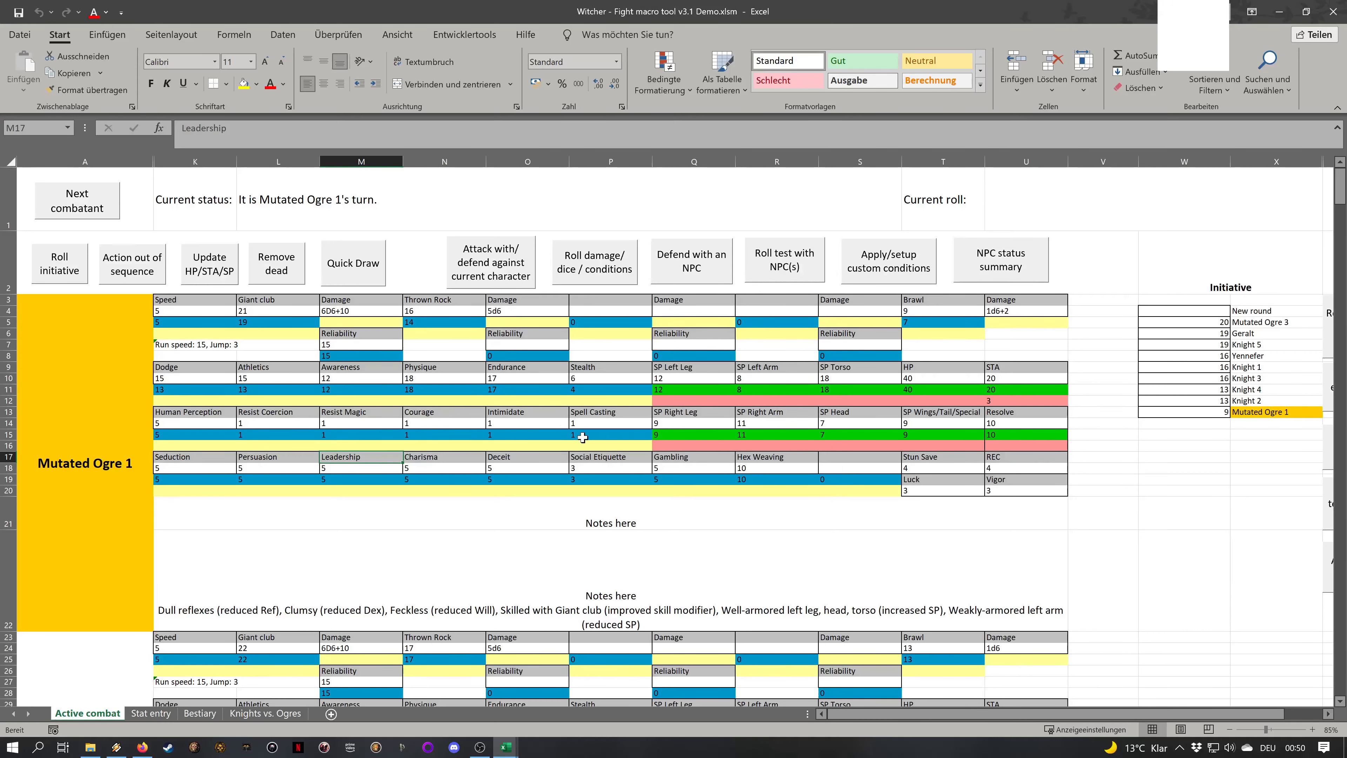
Pass the turns of Mutated Ogre 1 and Mutated Ogre 3 to reach Geralt's turn in the new round
click(109, 204)
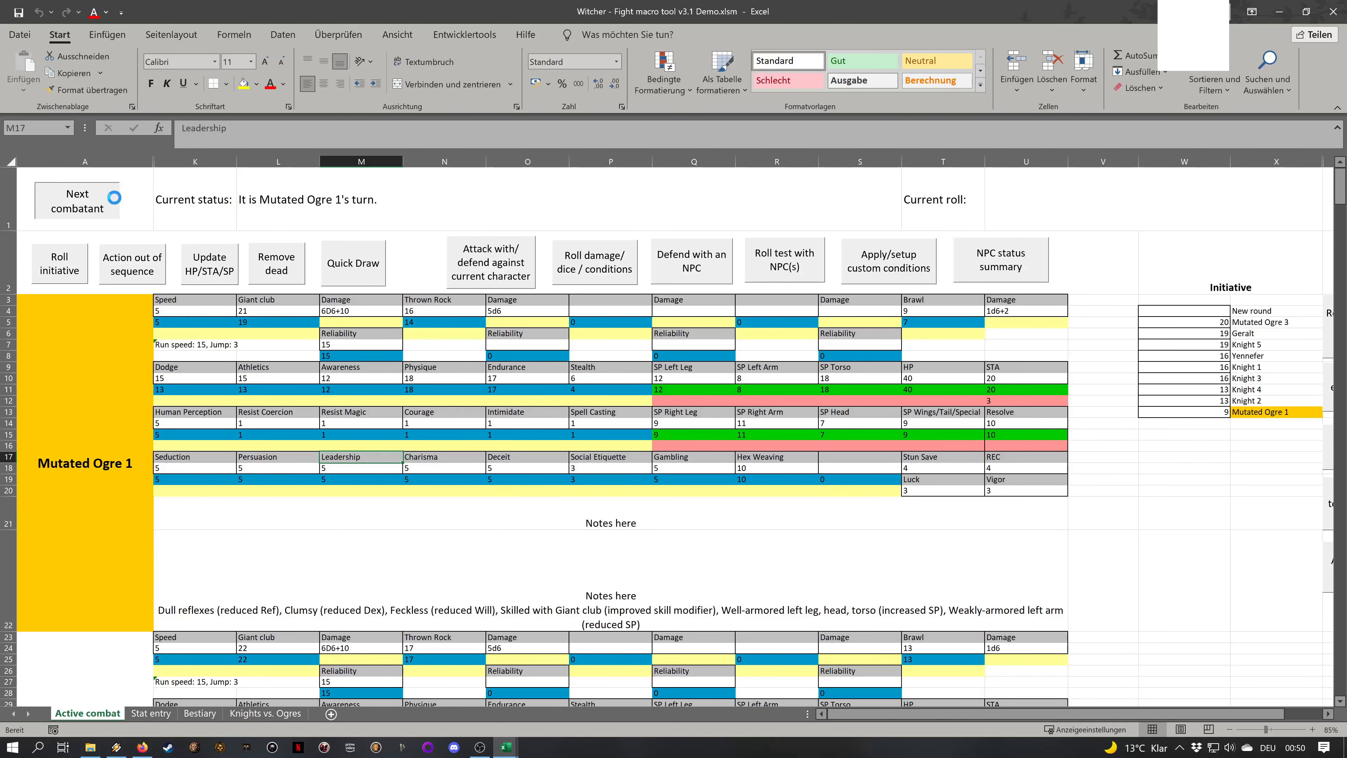
click(101, 211)
click(102, 211)
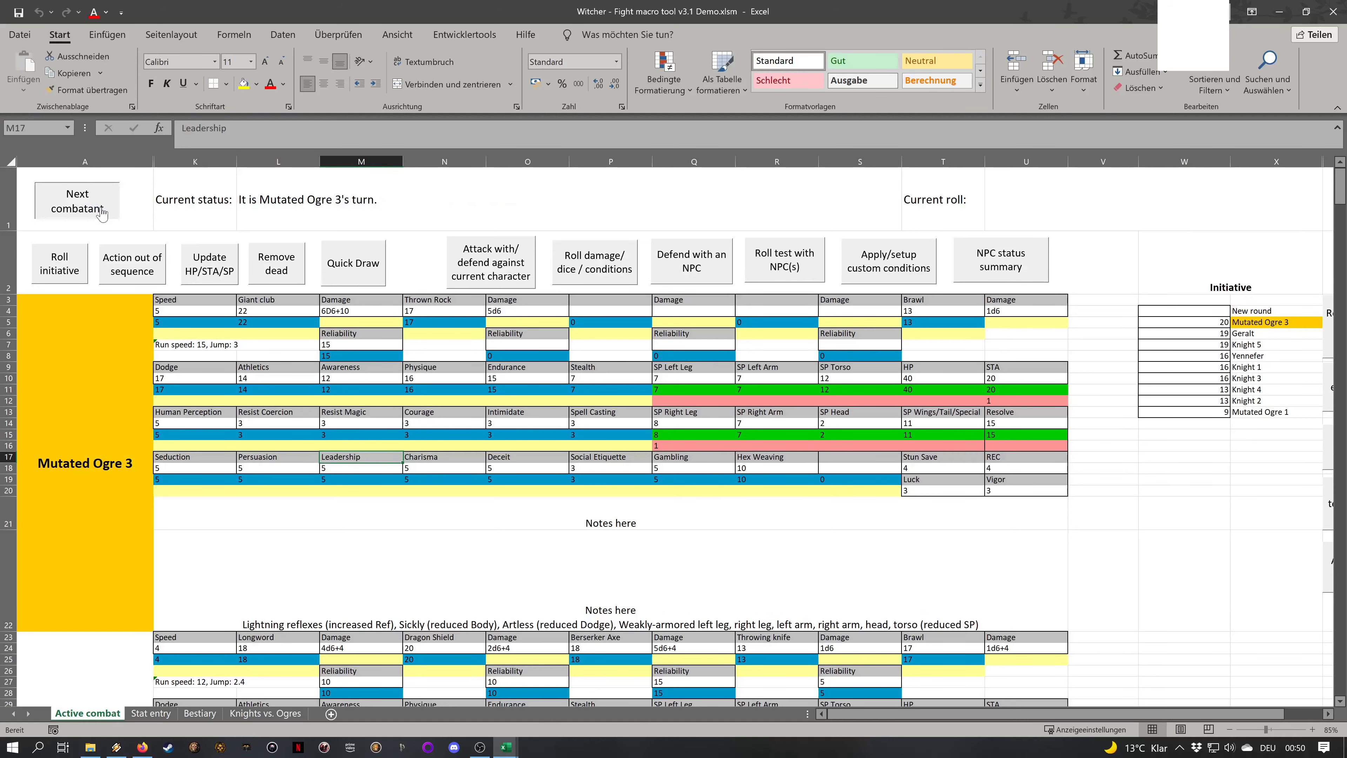
click(1236, 334)
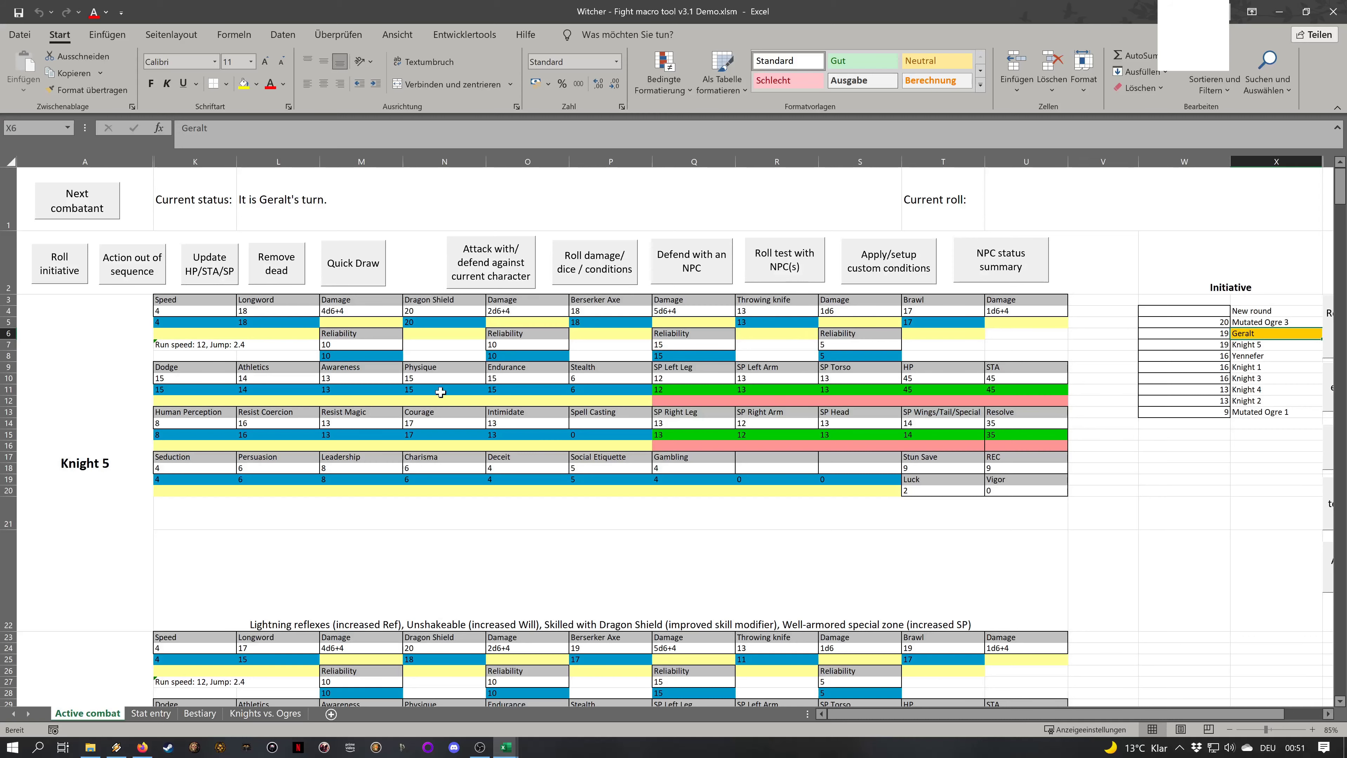
Set up a test roll for Mutated Ogre 1 and Mutated Ogre 3 on Dodge against a DC of 19
click(784, 259)
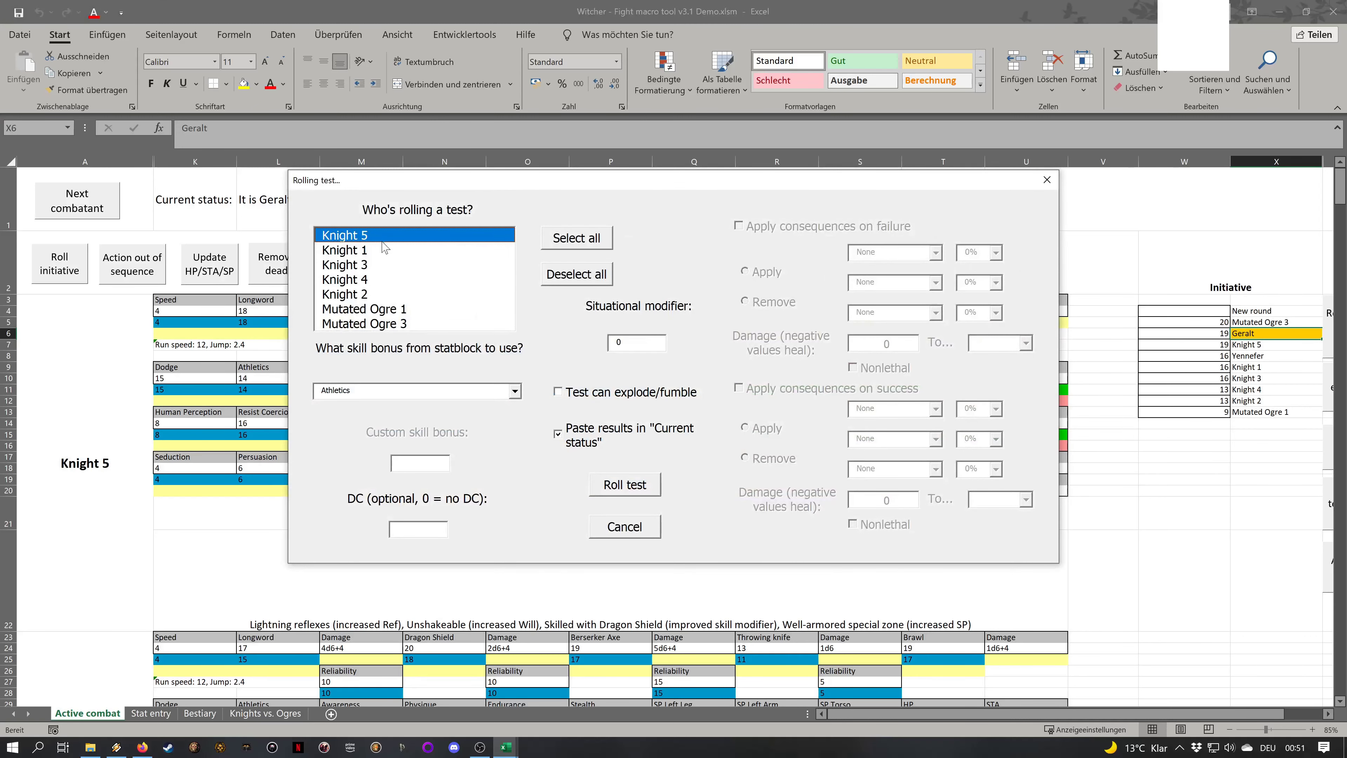
click(380, 264)
click(381, 263)
click(378, 239)
click(385, 308)
click(388, 324)
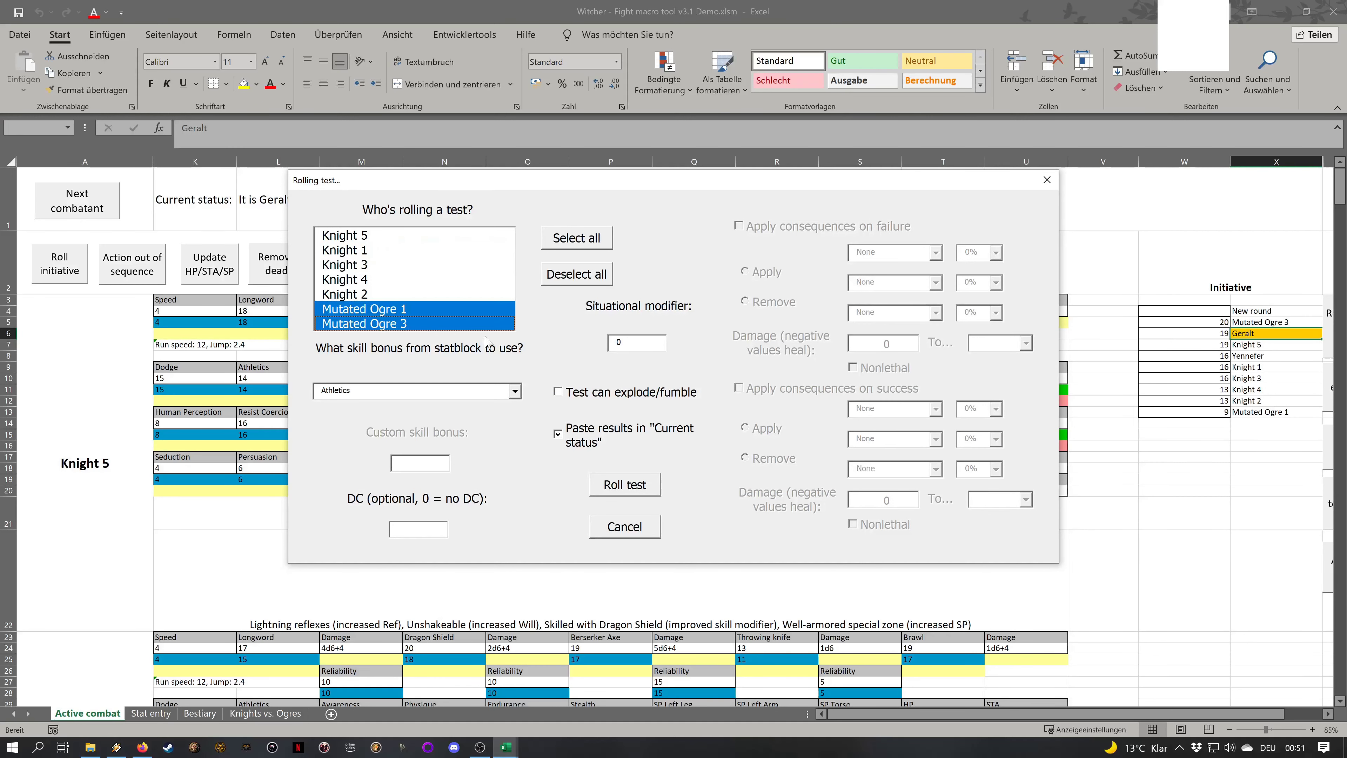
click(514, 393)
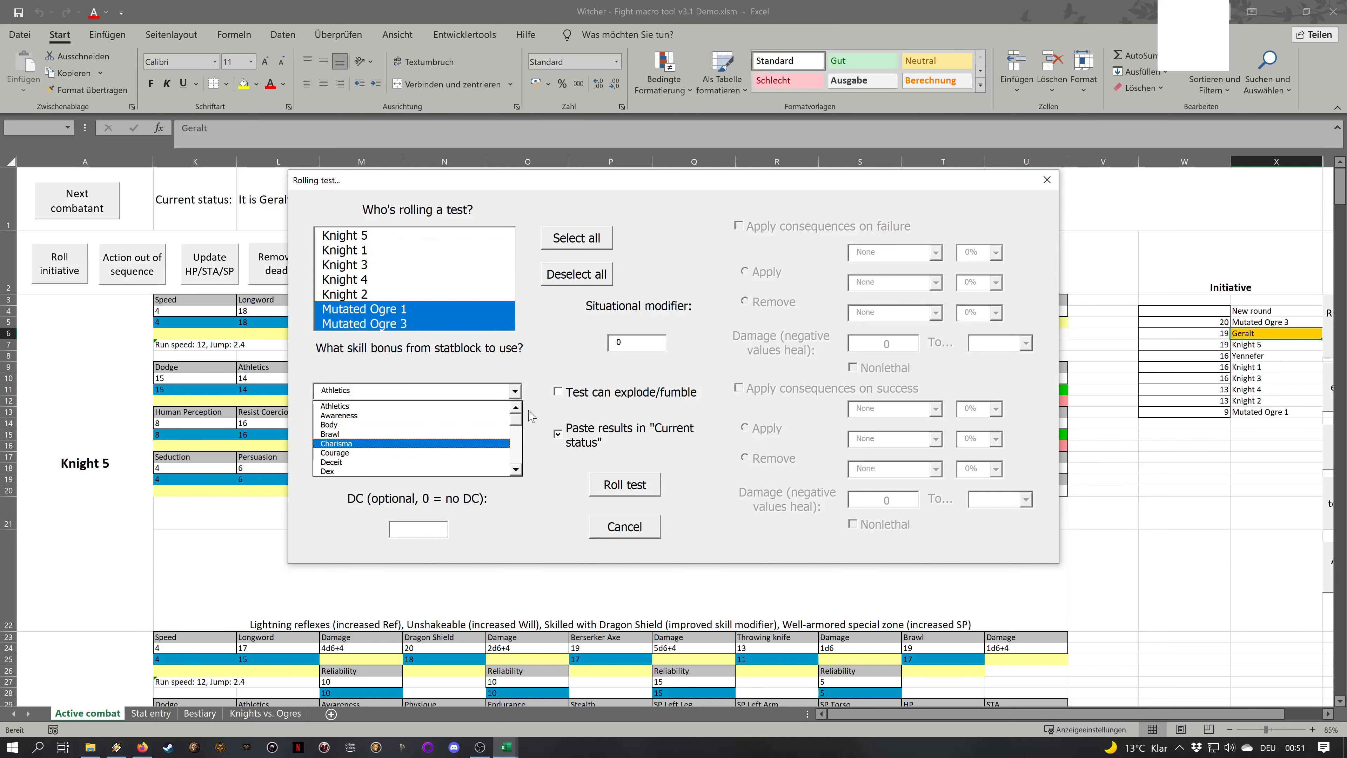
scroll(374, 463, down, 3)
click(379, 452)
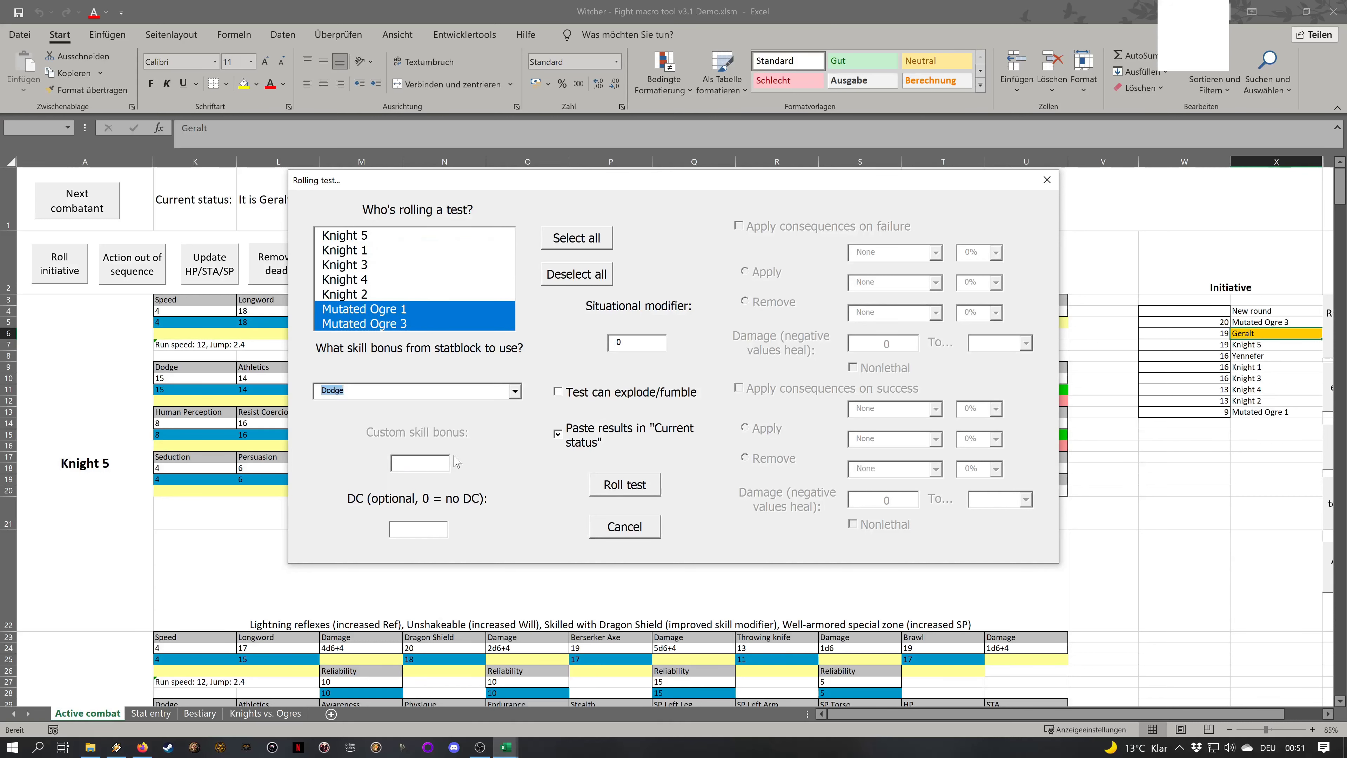
click(429, 530)
text(19)
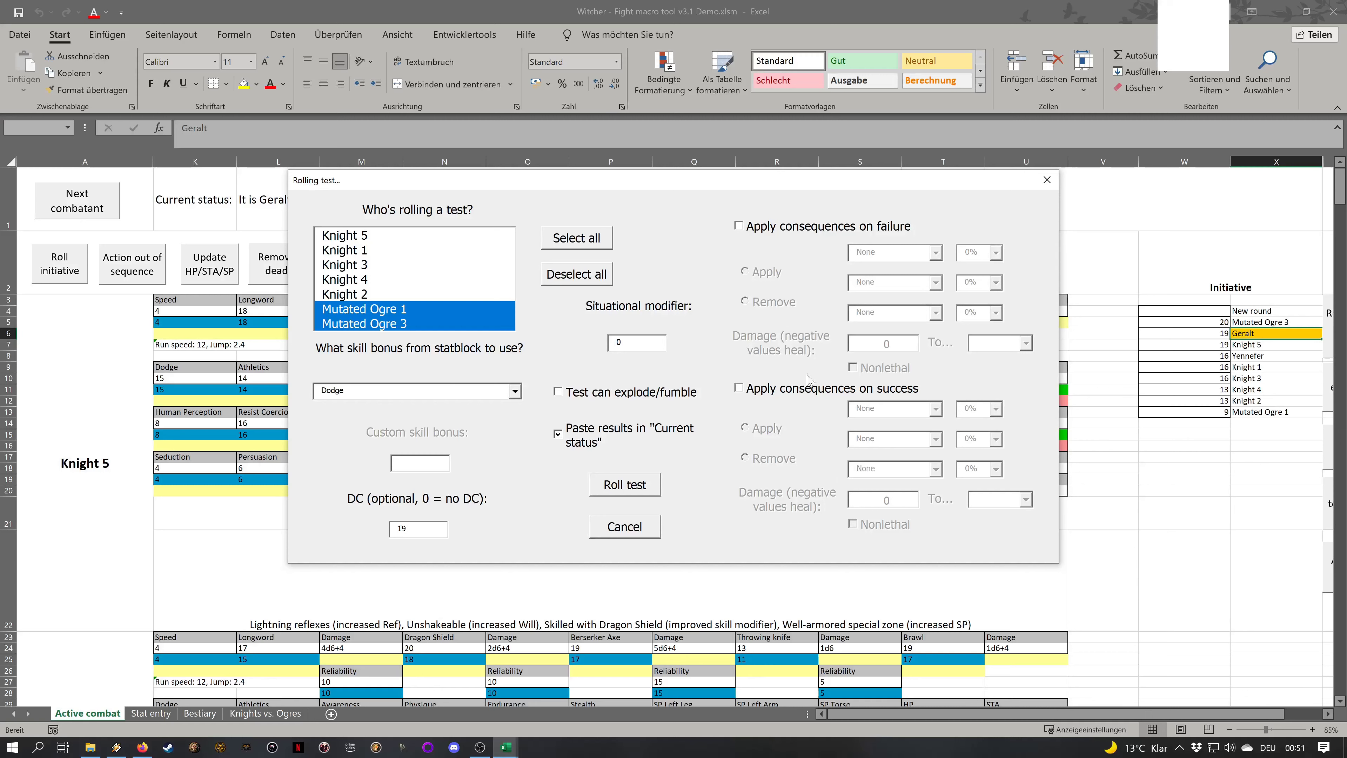
Apply Staggered at 100% and Prone at 40% as failure consequences, roll the test and accept the result
click(779, 233)
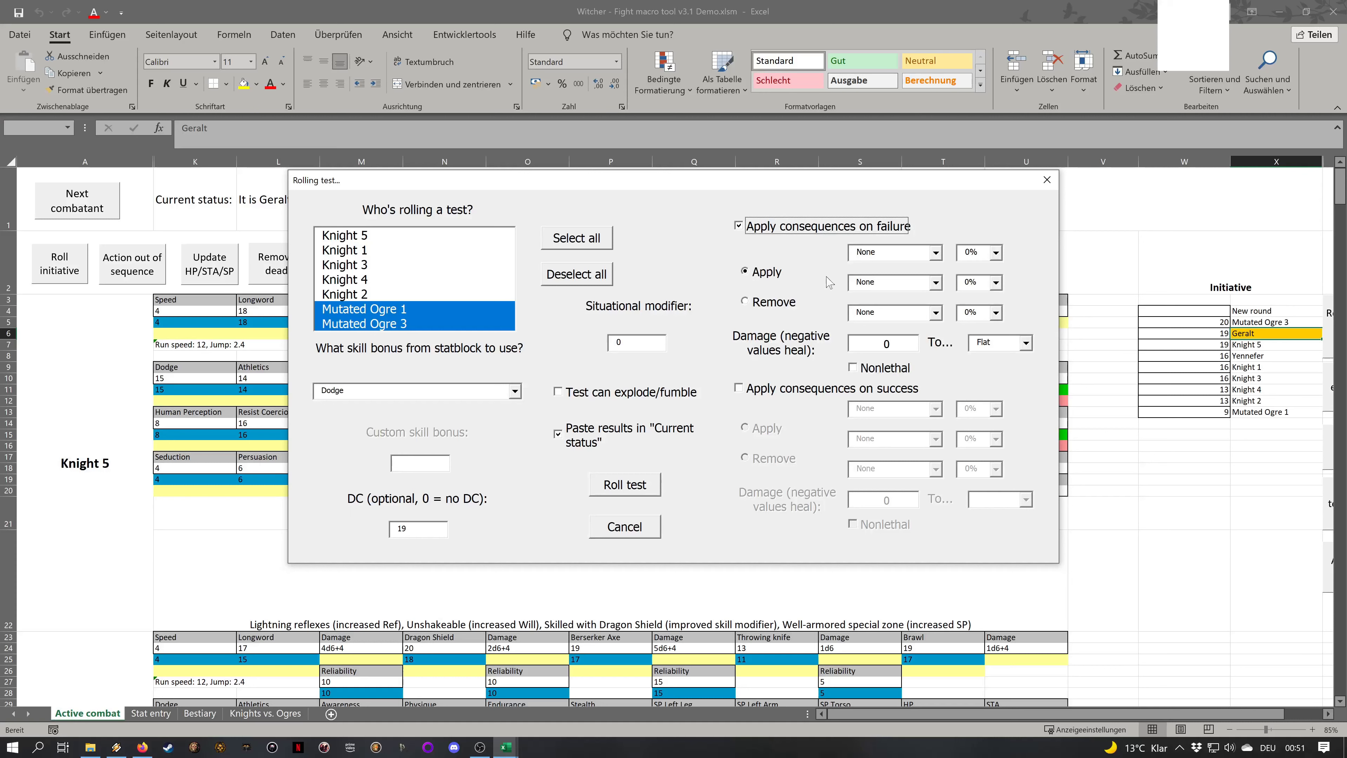
key(Tab)
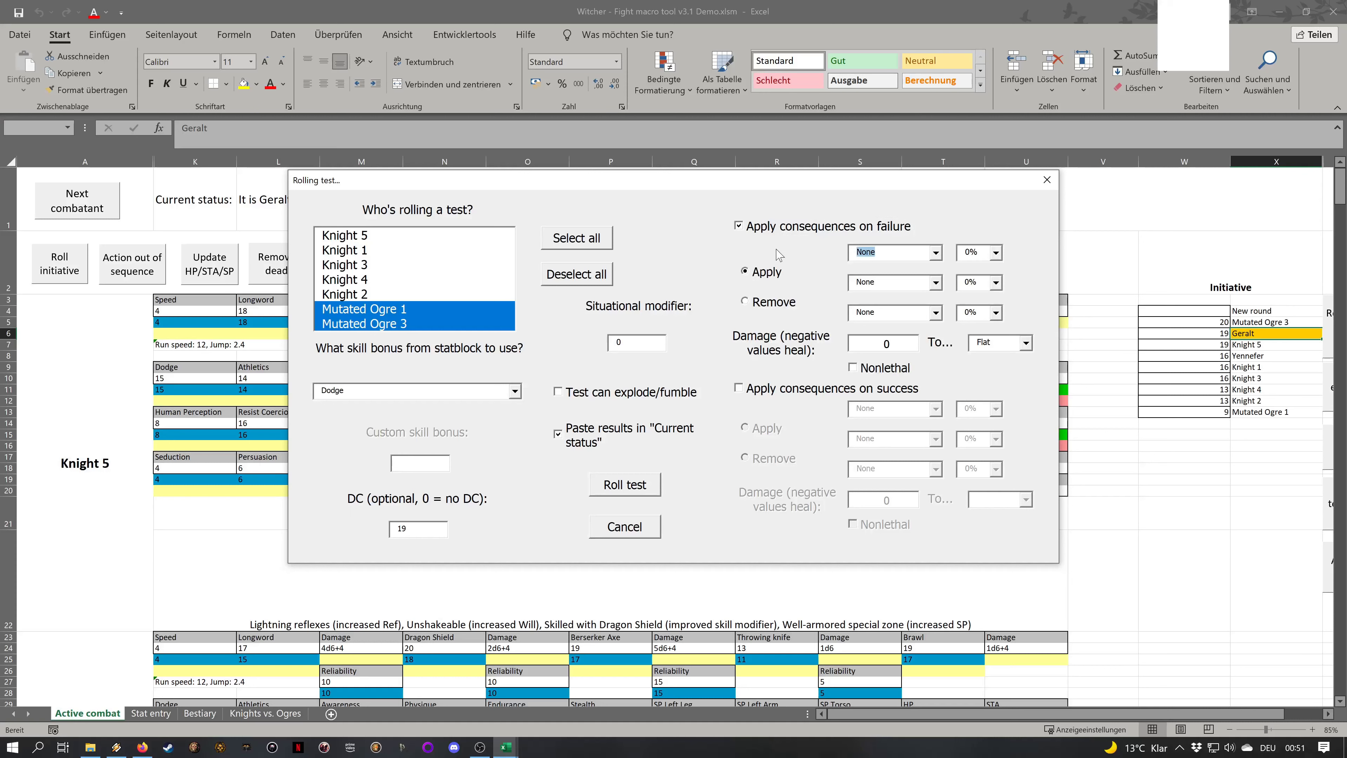
text(Staggered)
click(966, 252)
key(Tab)
text(P)
click(626, 485)
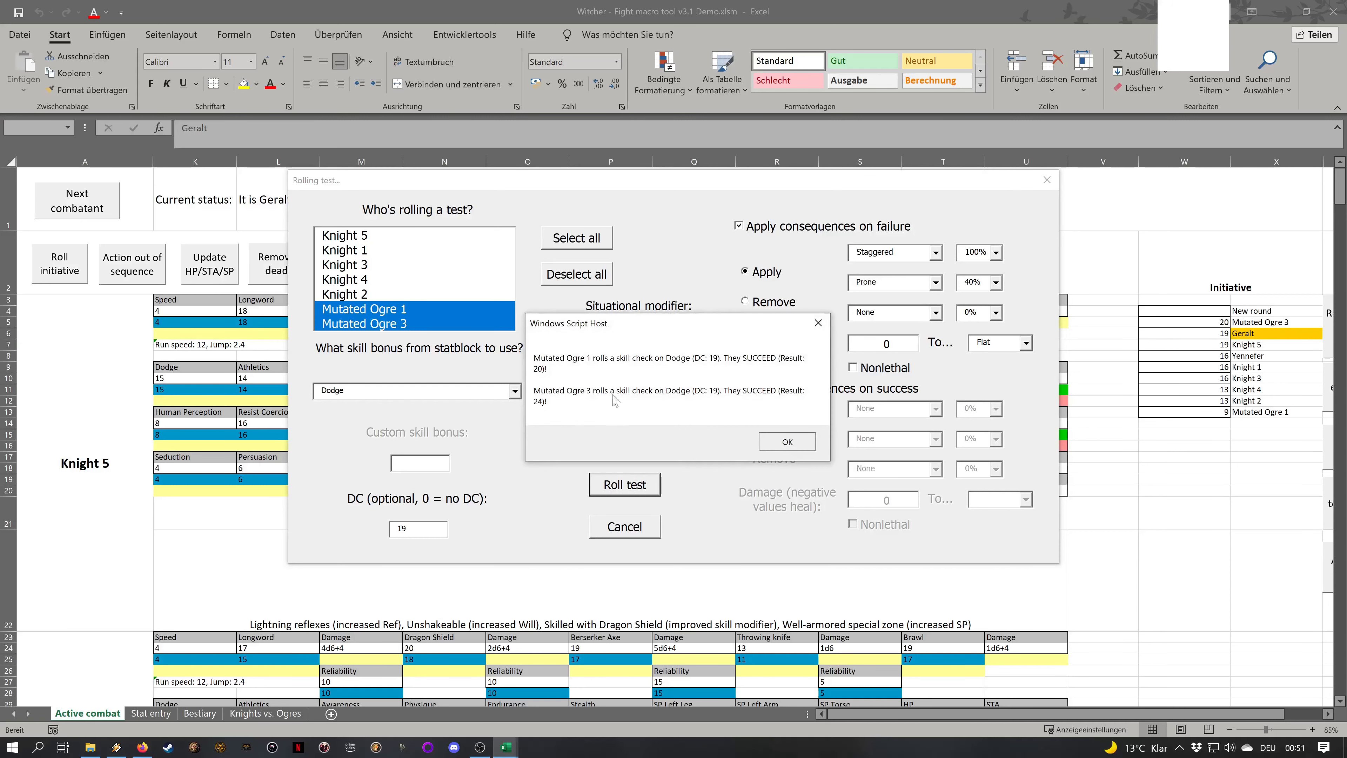
click(787, 442)
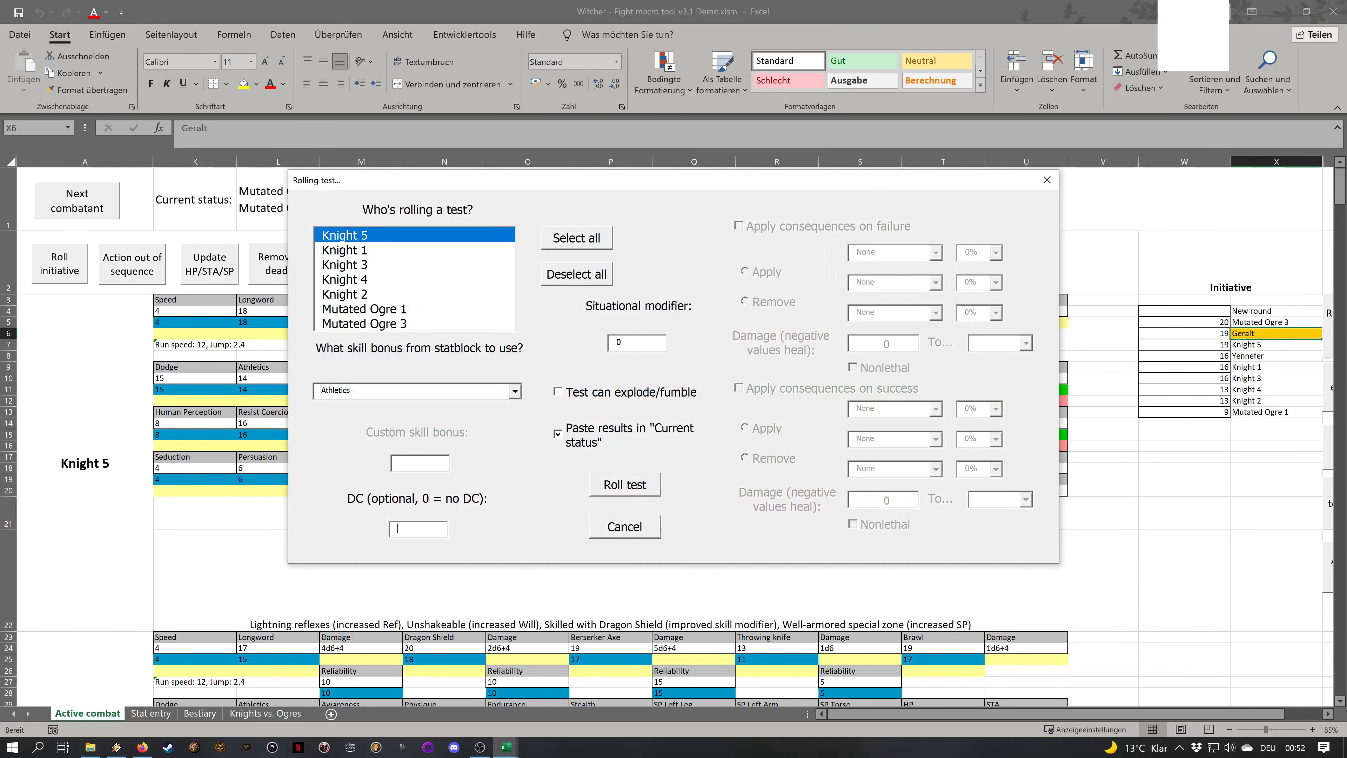
Set up another Dodge test for Mutated Ogre 1 and Mutated Ogre 3, this time with a DC of 30
text(30)
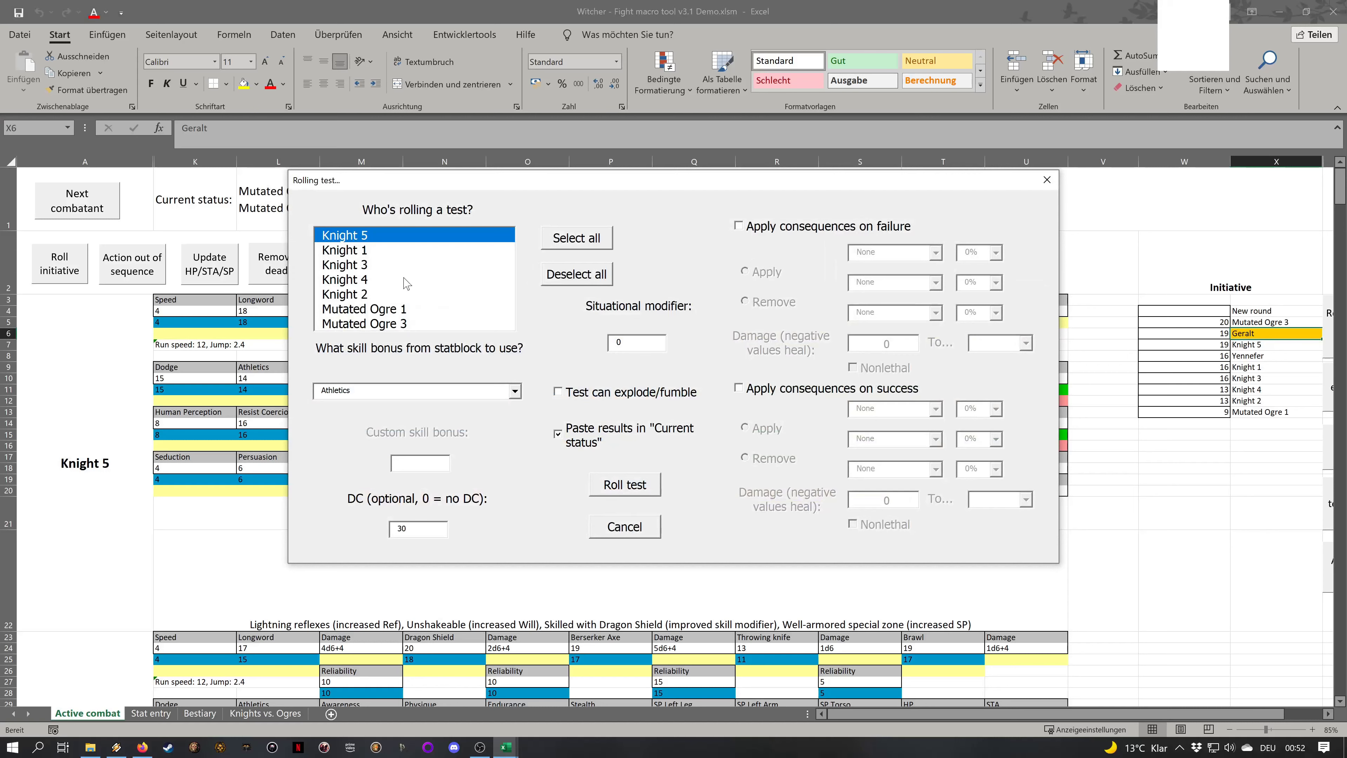
click(385, 240)
click(384, 308)
click(401, 324)
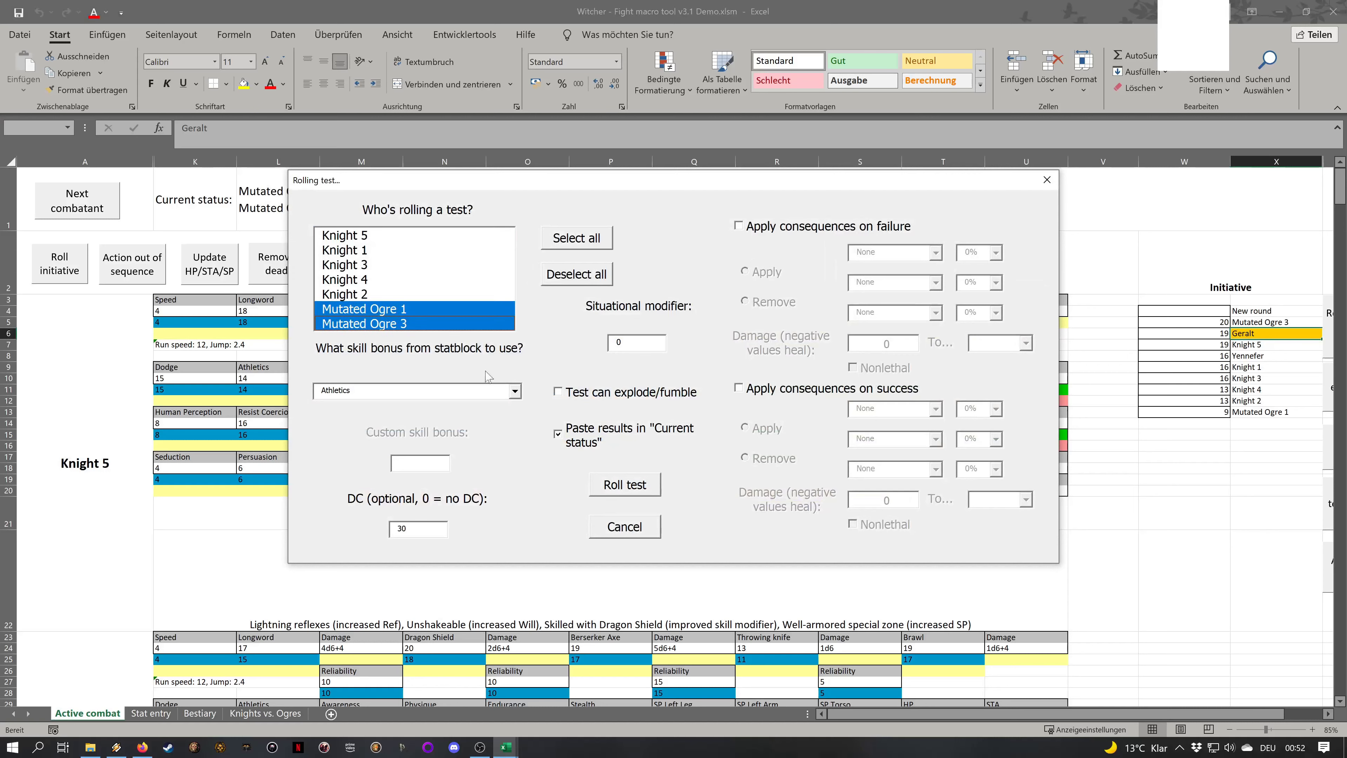
click(514, 391)
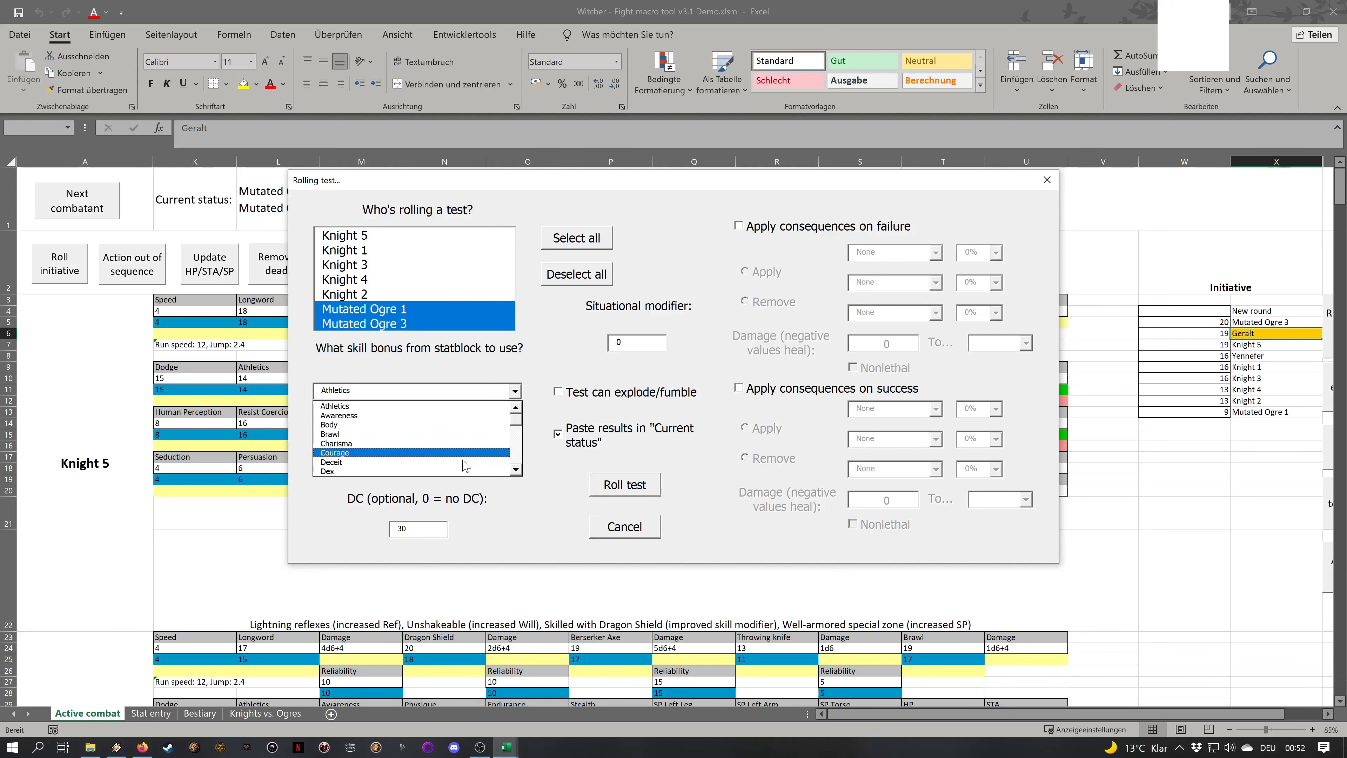
click(444, 406)
text(Dodge)
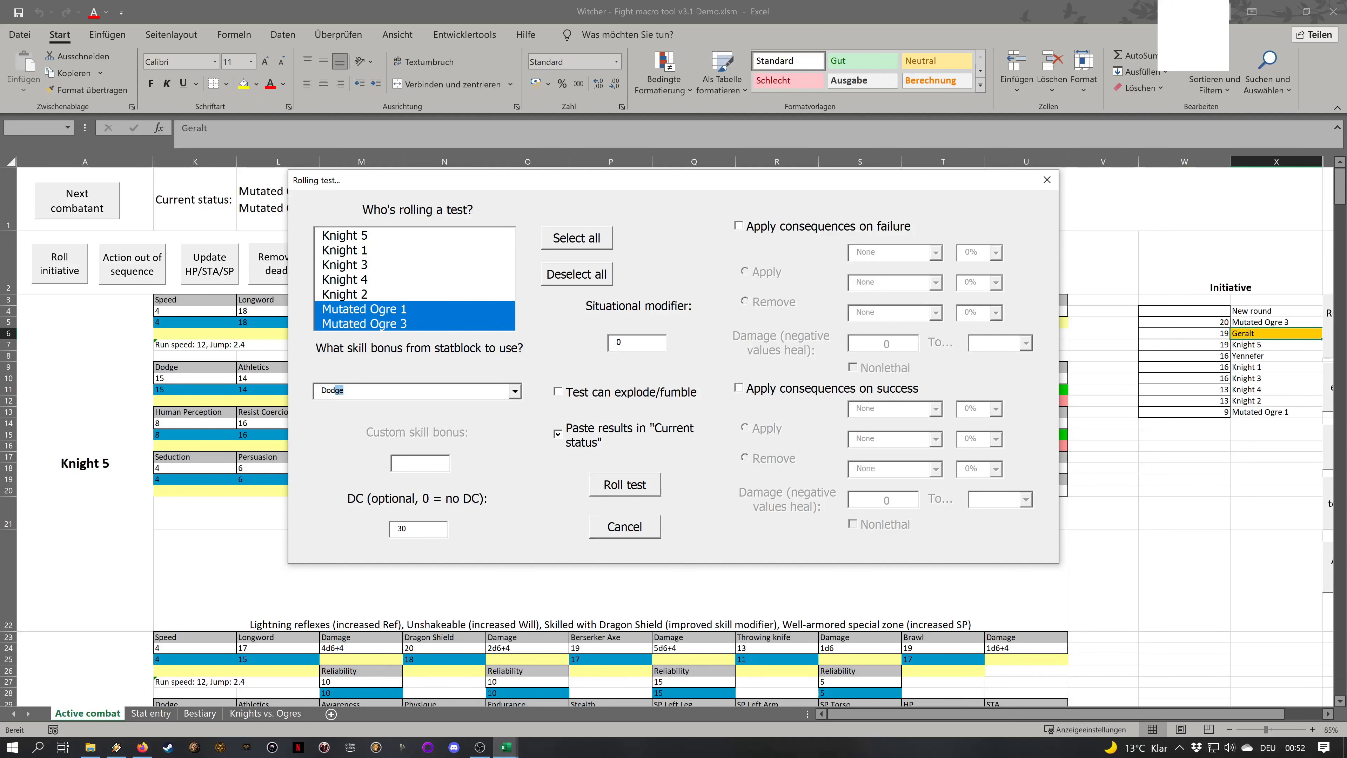
Enable consequences on failure for the DC 30 test, applying Staggered at 100% and Prone at 40%
click(802, 228)
click(932, 254)
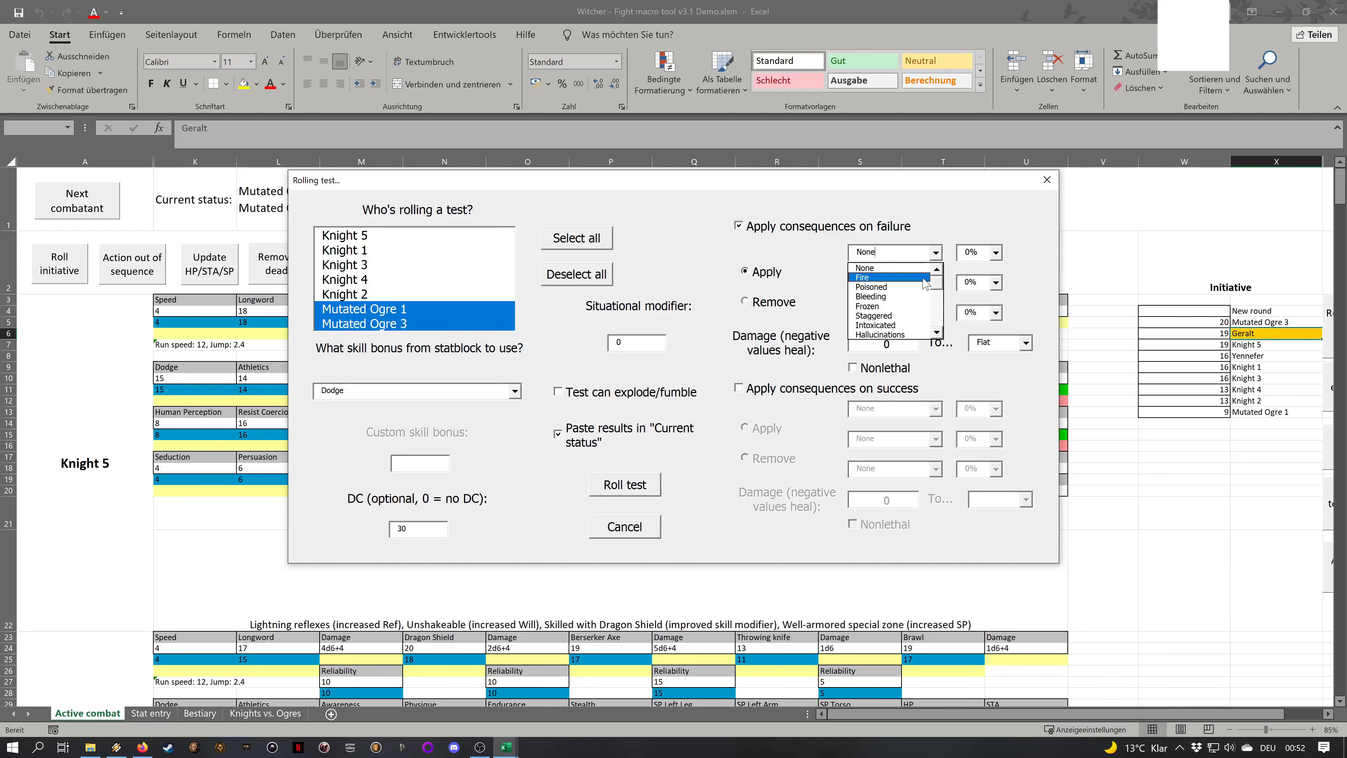
click(671, 252)
text(Staggered)
key(Tab)
key(Tab)
text(Pro)
key(Tab)
text(40)
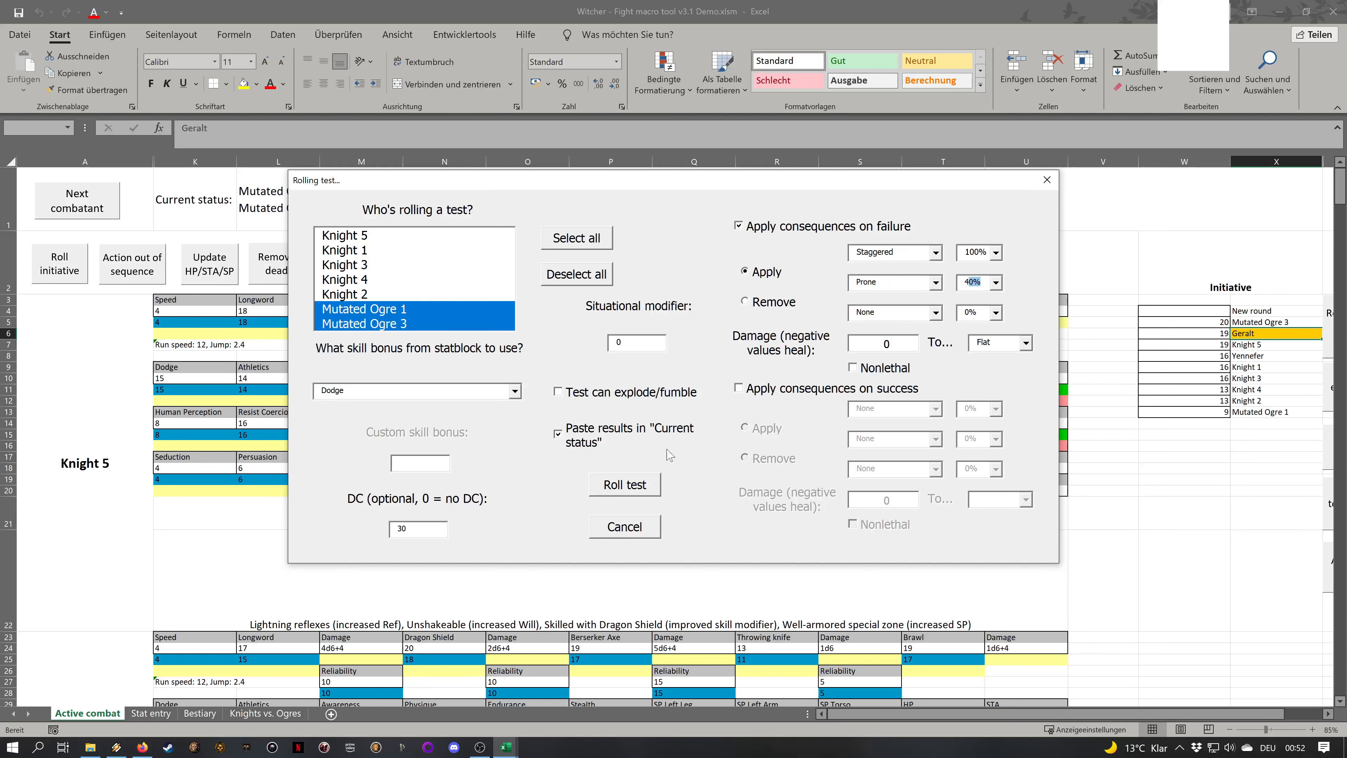
Roll the DC 30 Dodge test, decline counting it as an action that removes the ogres' conditions, and accept the results
click(642, 480)
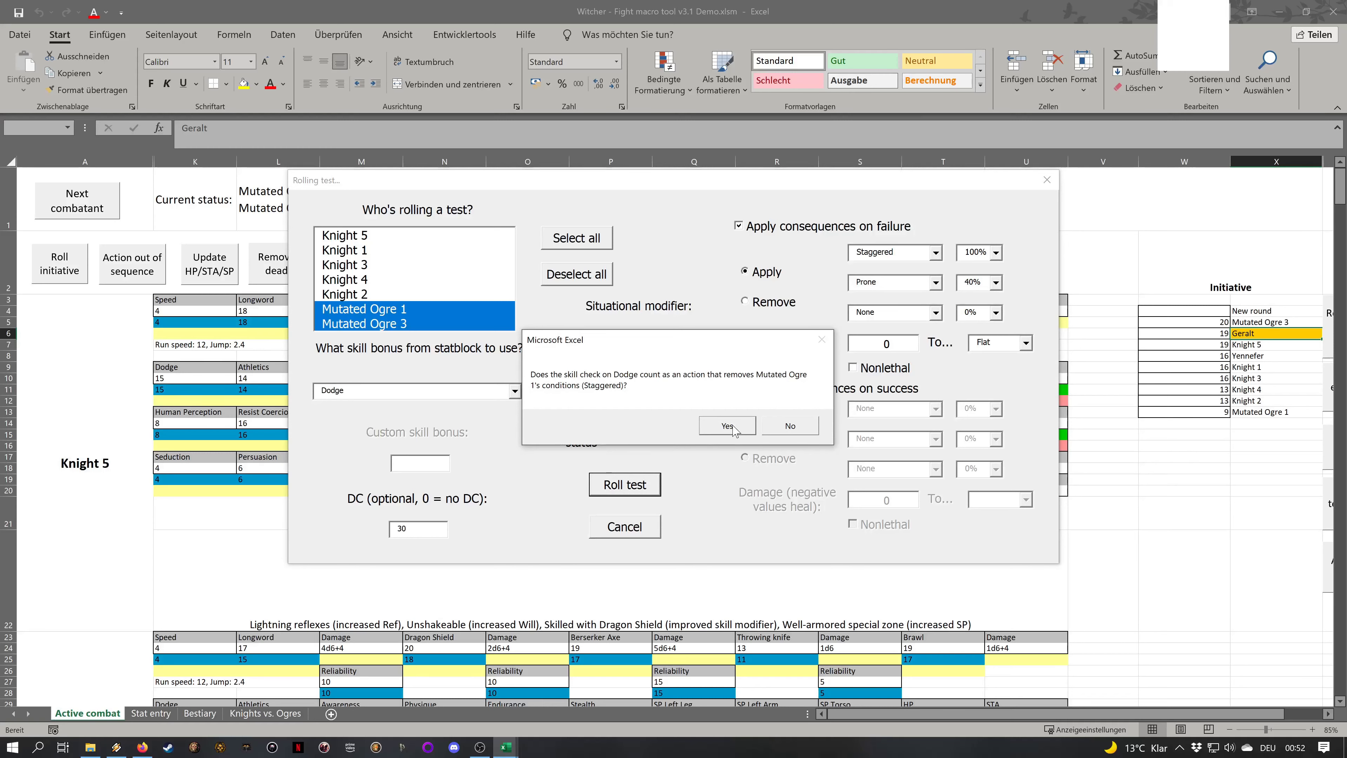
click(786, 429)
click(793, 425)
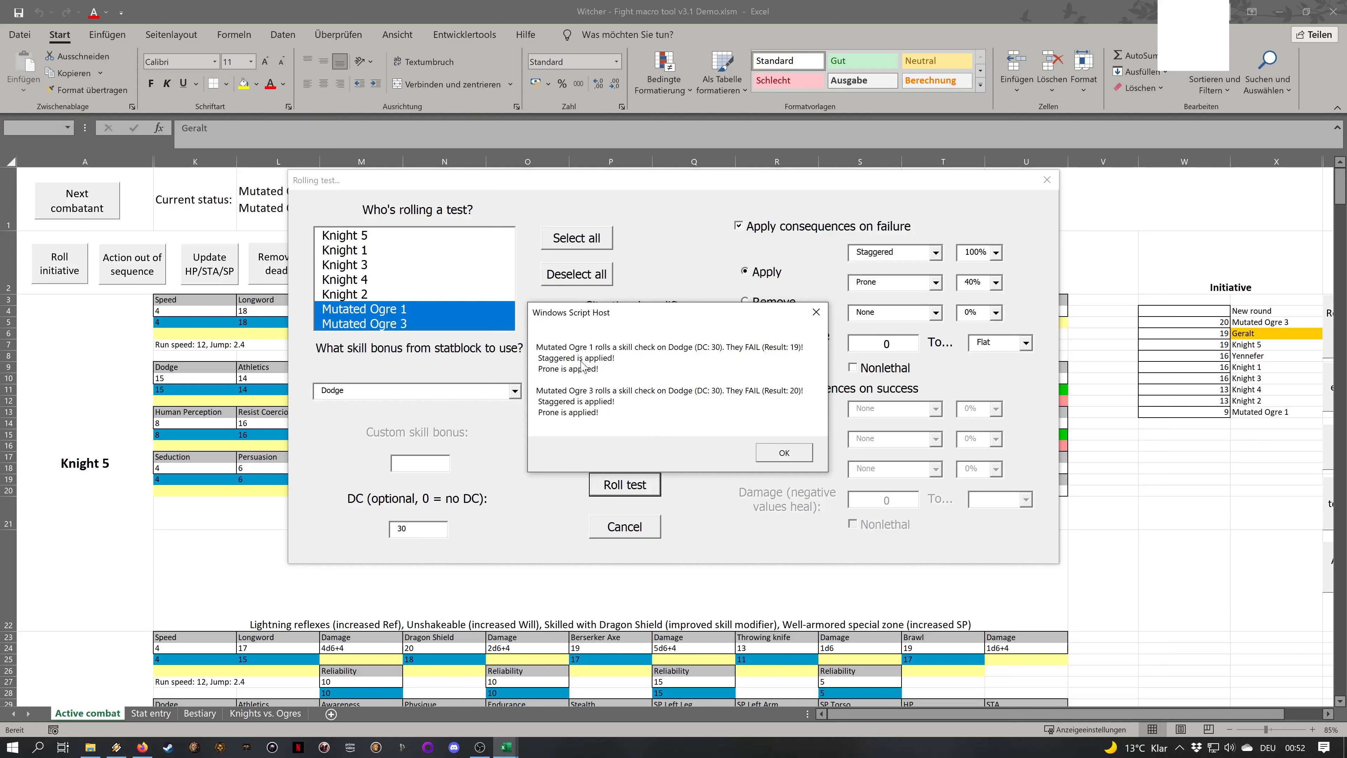
click(784, 453)
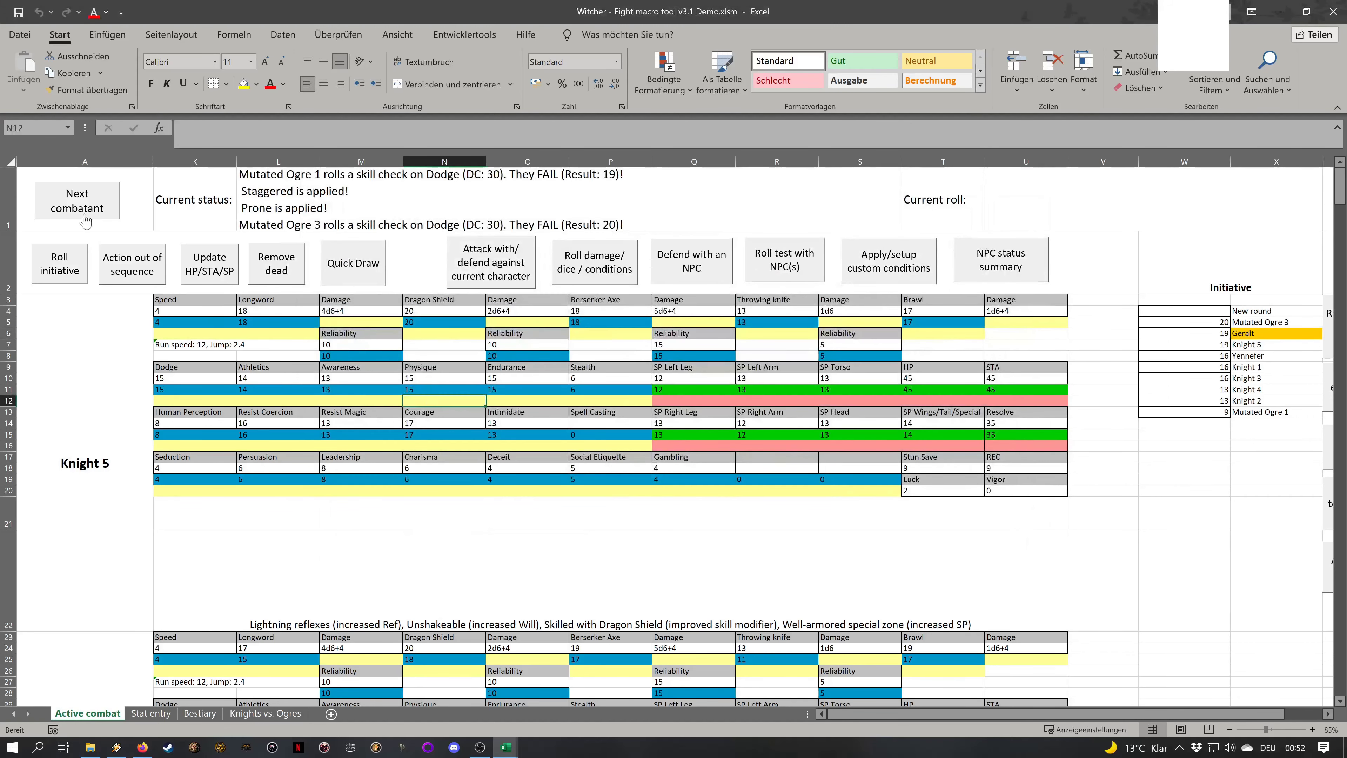
Pass the turns from Geralt through Knight 3 to reach Knight 4, acknowledging Knight 1's start-of-turn summary
click(83, 208)
click(83, 208)
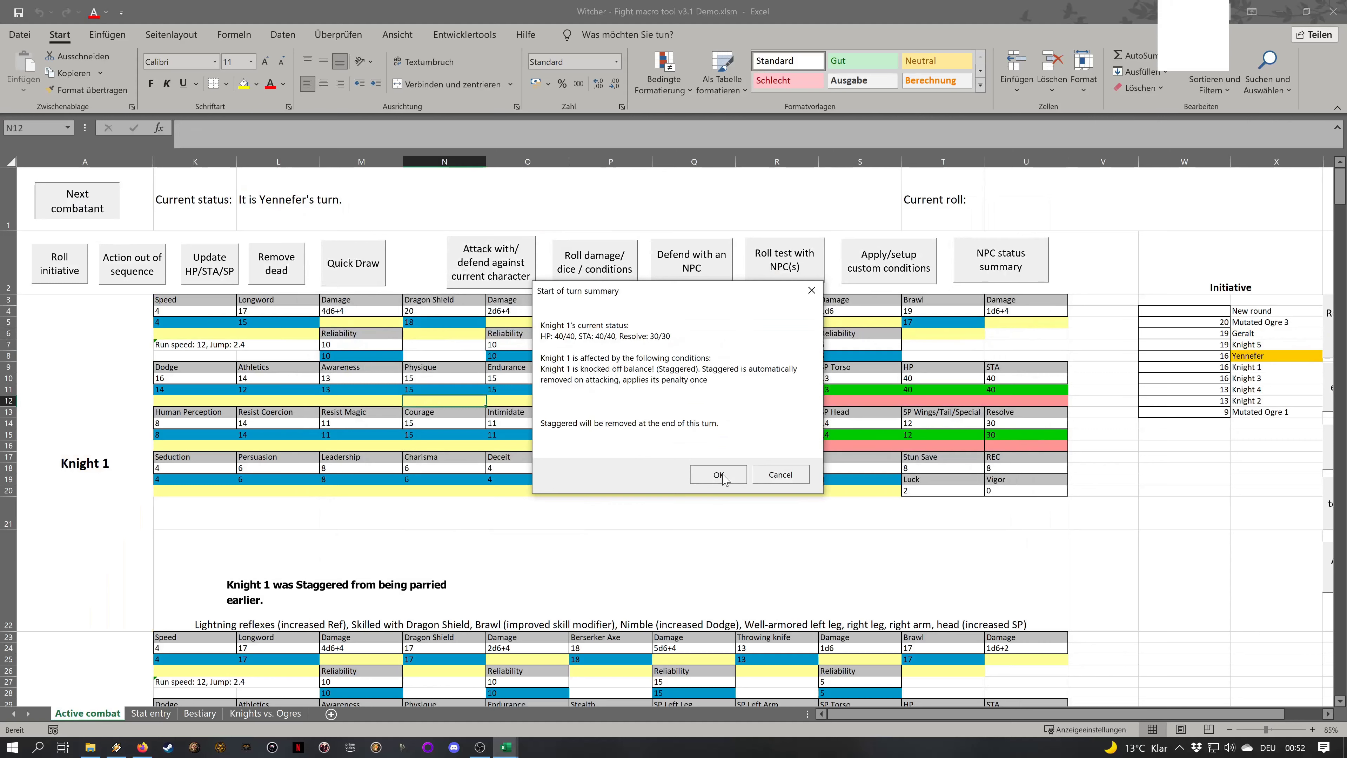
click(720, 475)
click(81, 199)
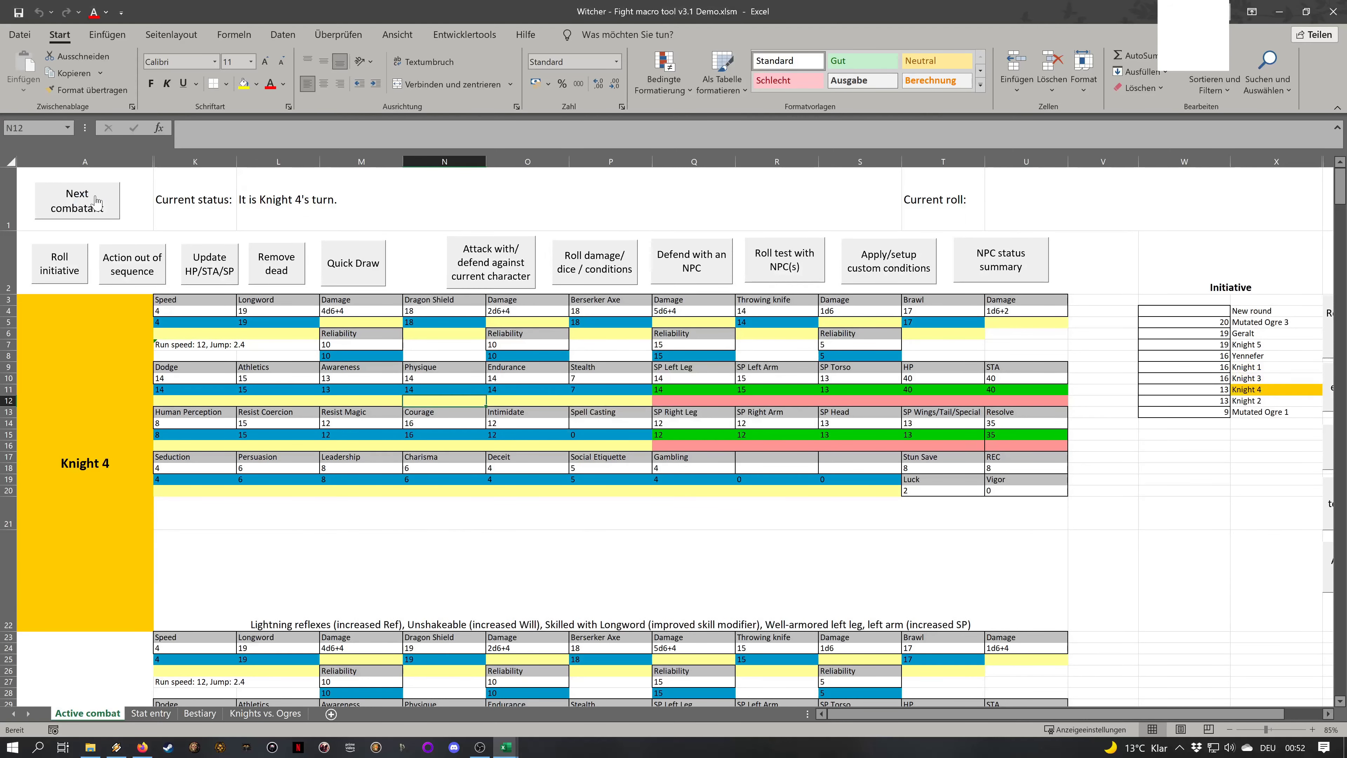
Pass the turns of Knight 4 and Knight 2 and start Mutated Ogre 1's turn, acknowledging its summary and movement warning
click(97, 202)
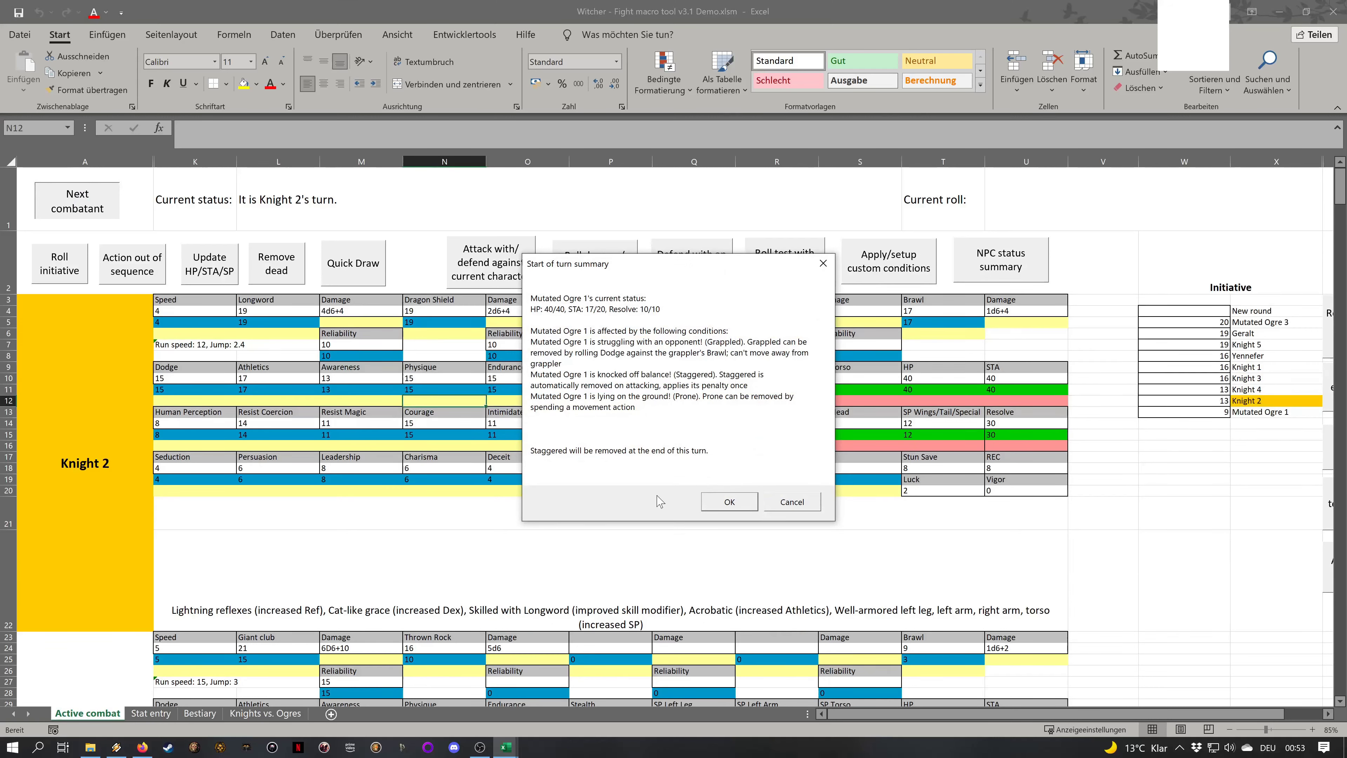
click(738, 502)
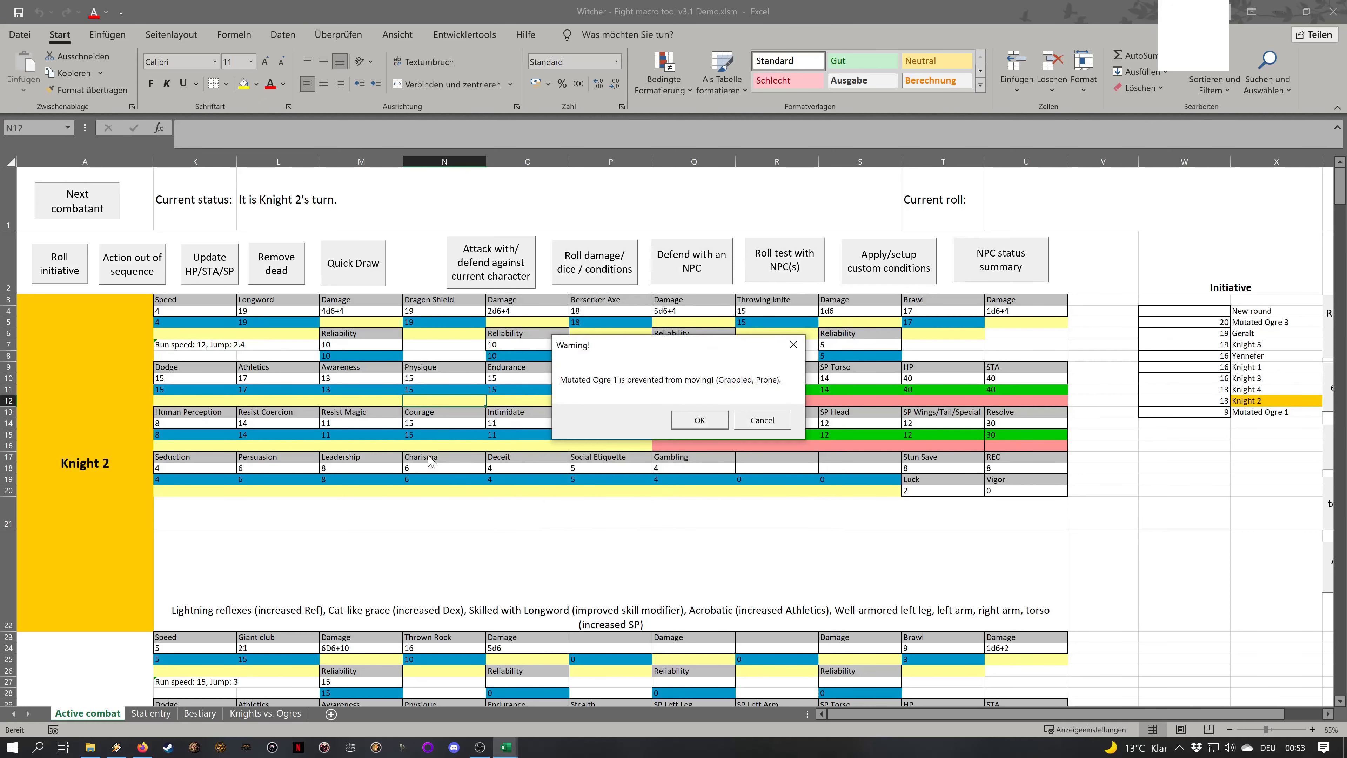
click(685, 425)
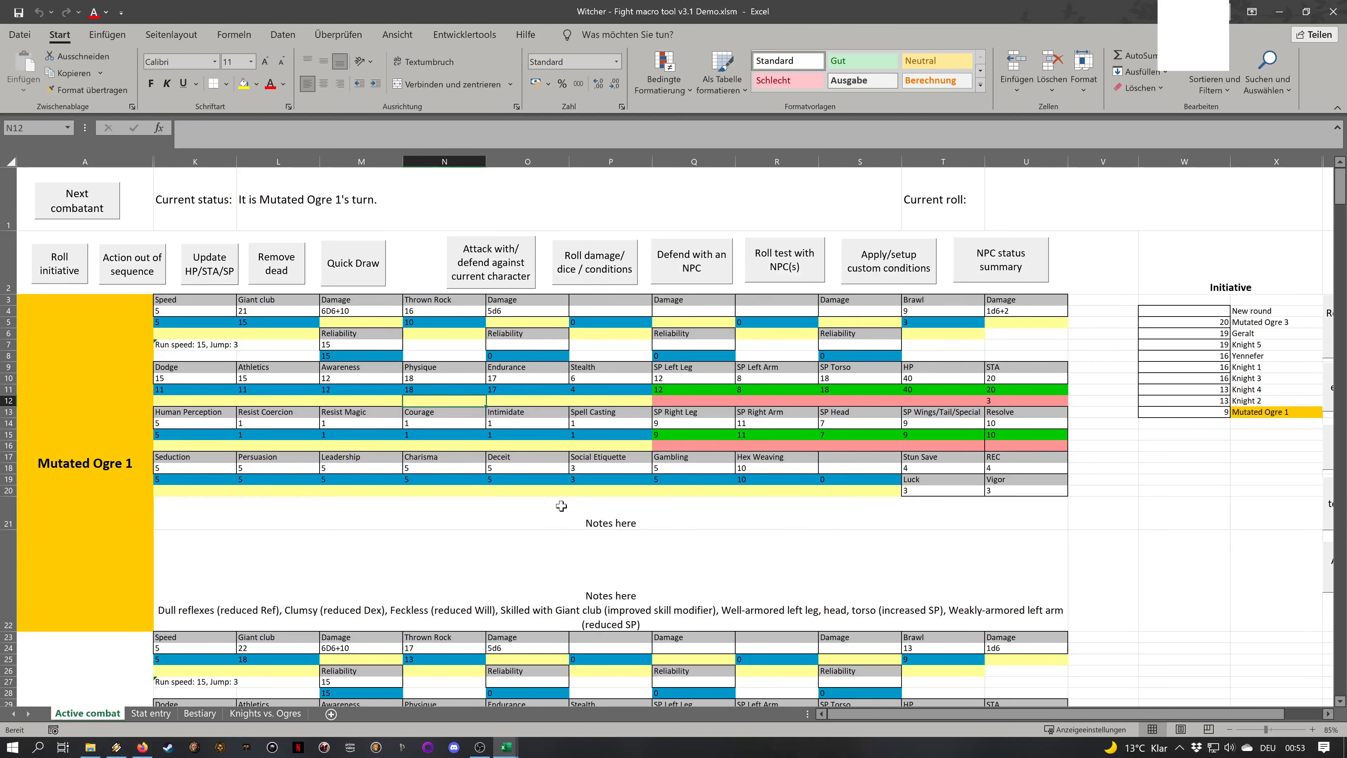
Examine how Mutated Ogre 1's conditions affect its current Giant club, Thrown Rock and other combat values compared with the base values
click(263, 323)
click(424, 323)
click(427, 312)
click(244, 323)
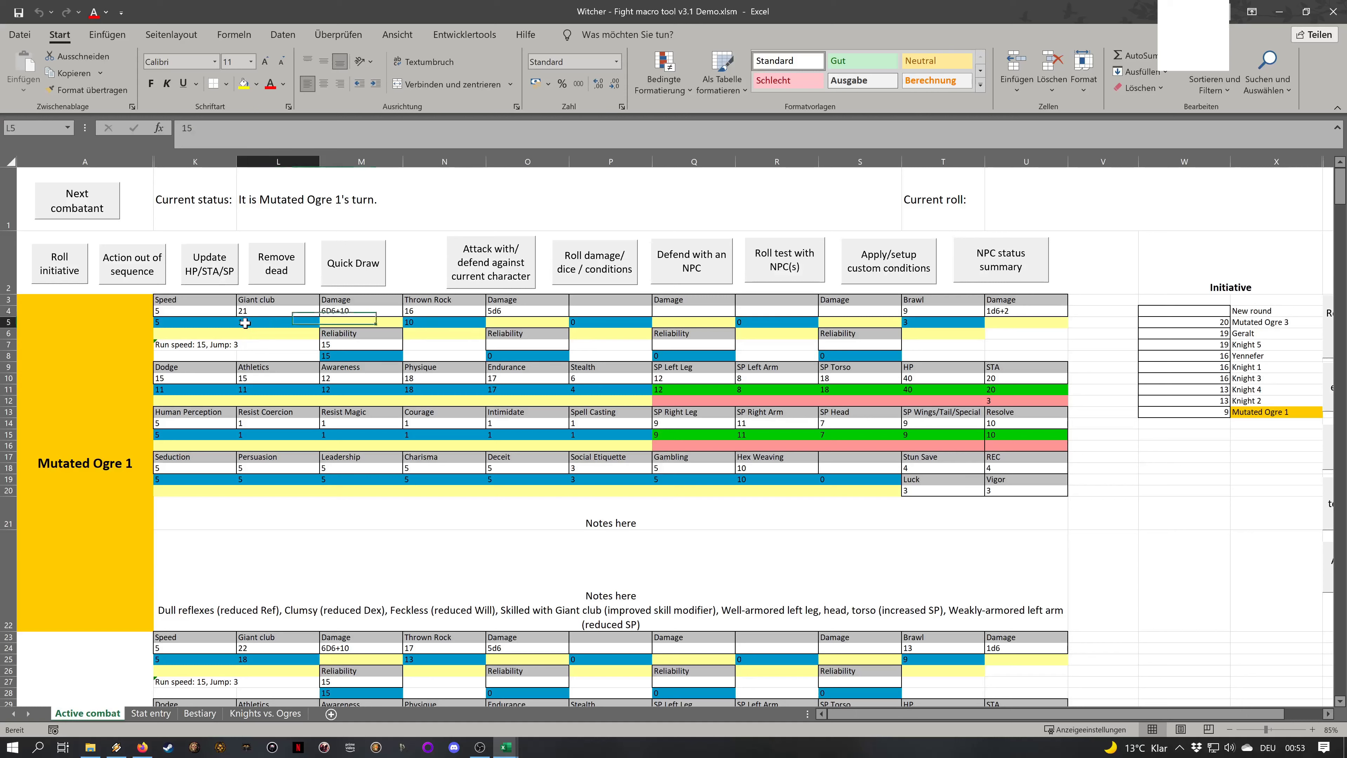
drag(178, 323, 381, 322)
click(466, 325)
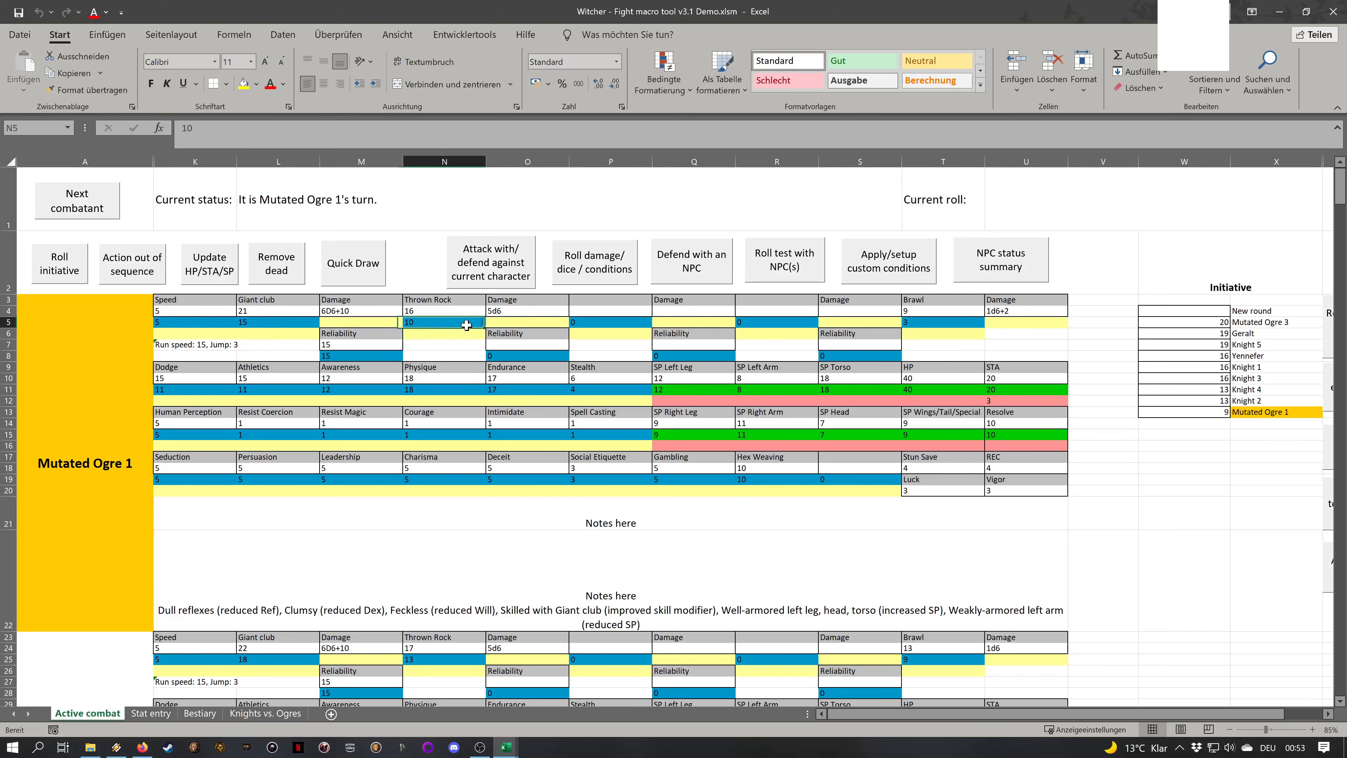
drag(295, 313, 295, 321)
click(278, 352)
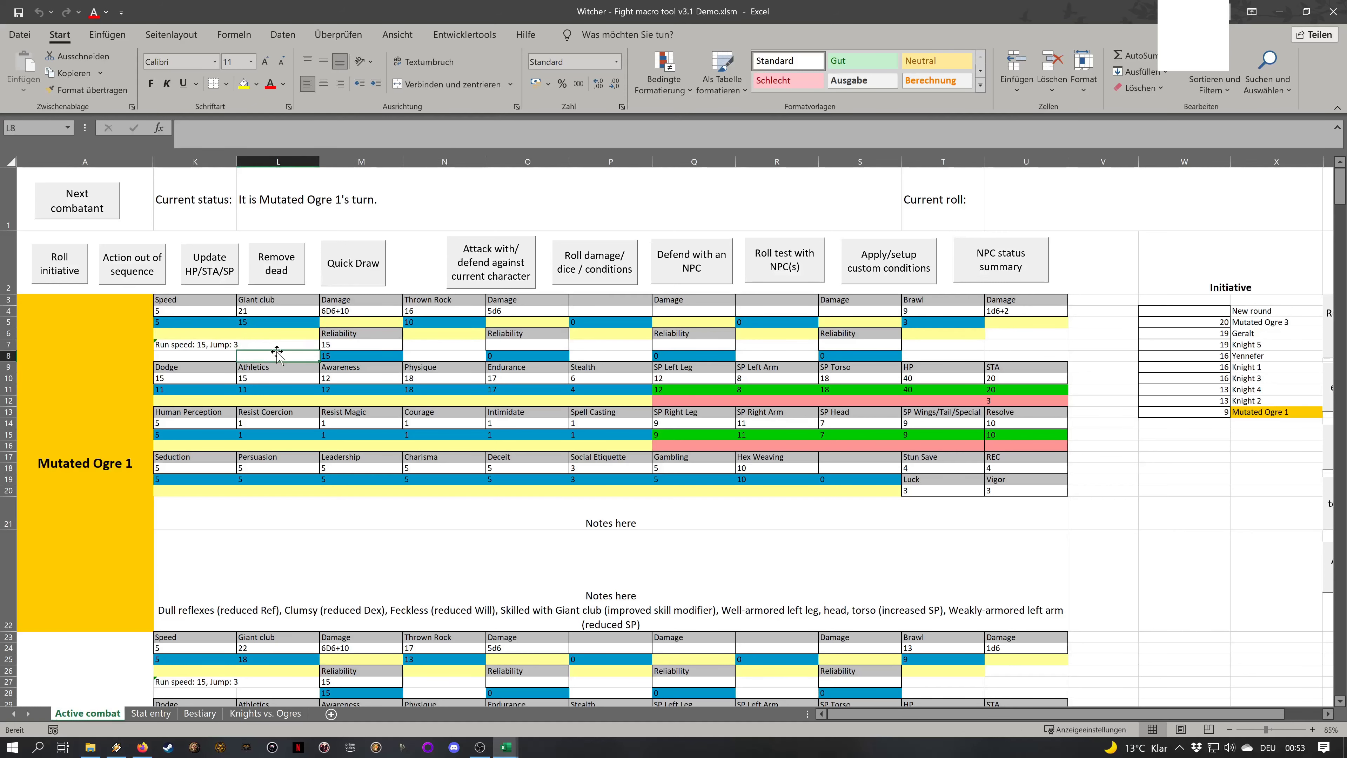
click(269, 323)
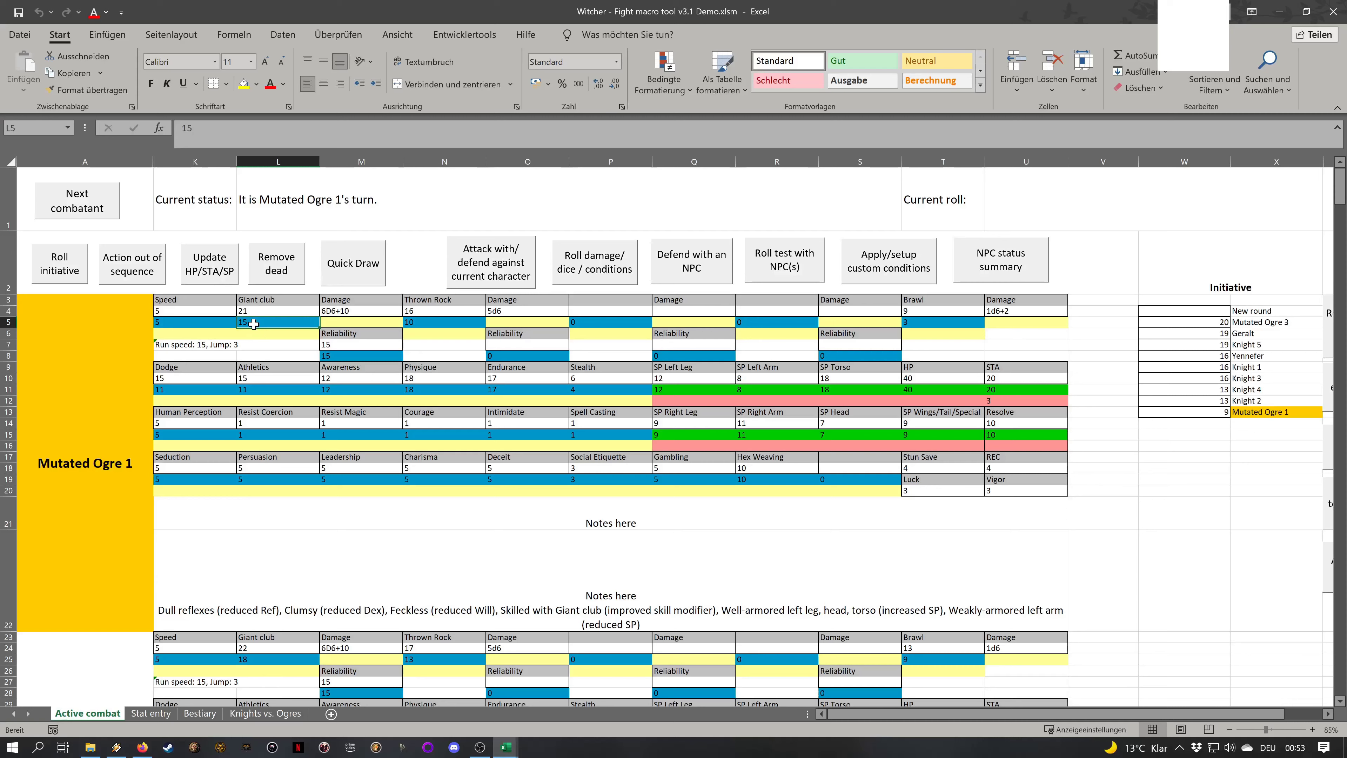
Enter a modifier of -2 for Mutated Ogre 1's Speed, Giant club, Thrown Rock and Brawl
click(272, 334)
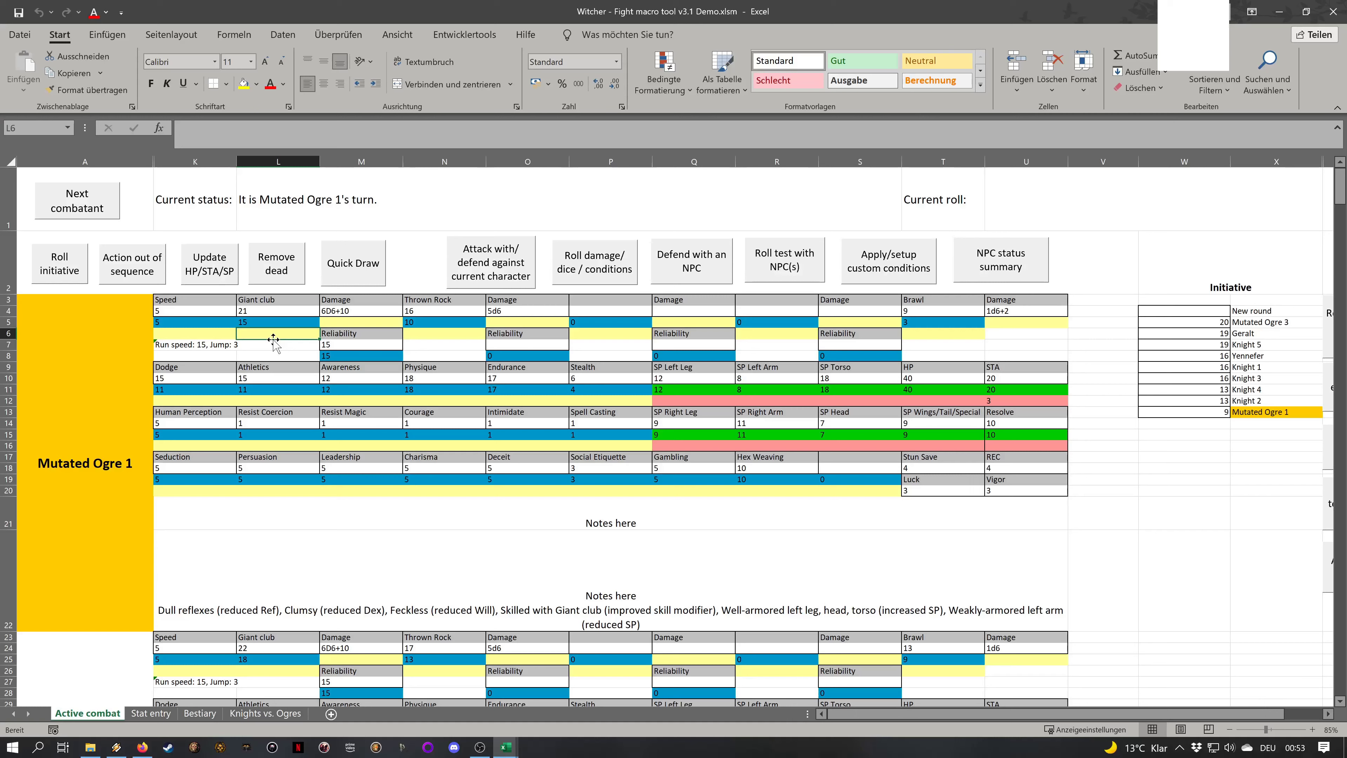
key(Left)
text(-2)
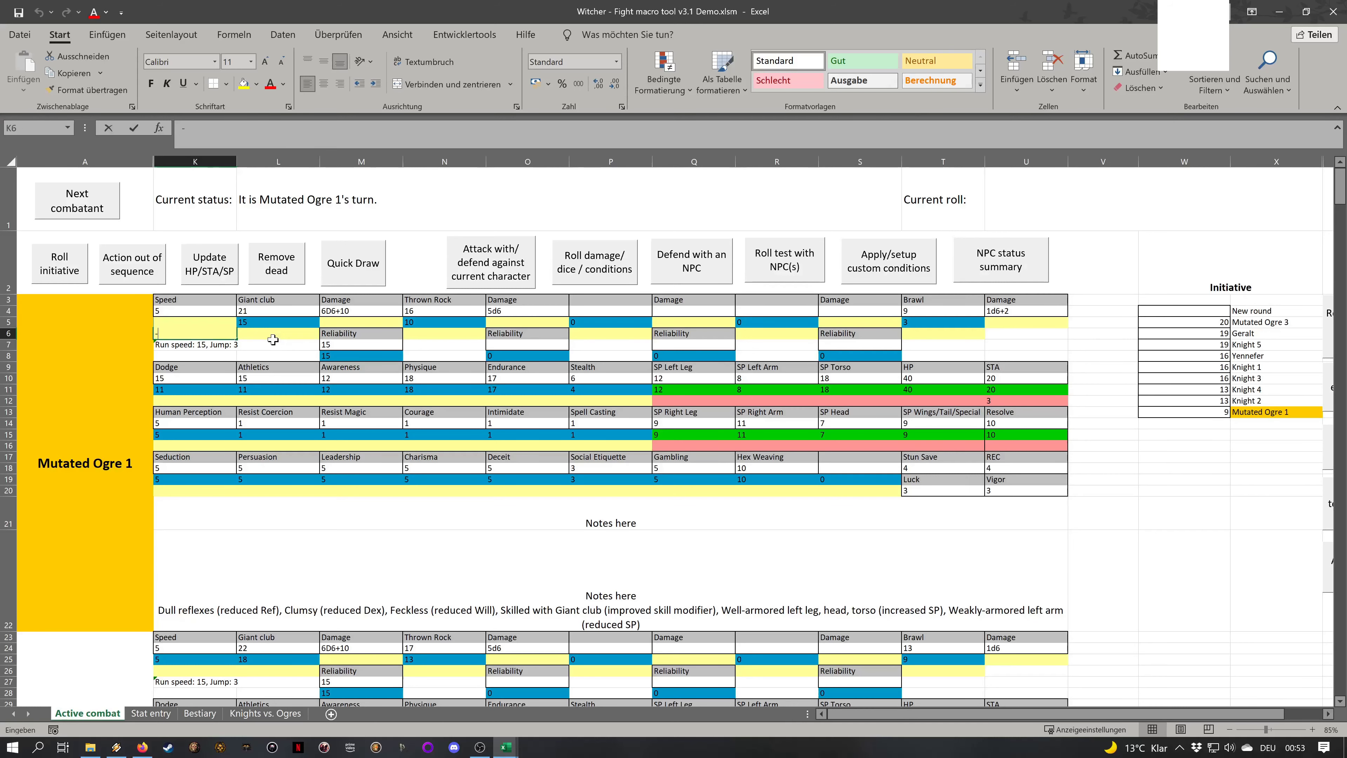
key(Tab)
key(Tab)
key(Tab)
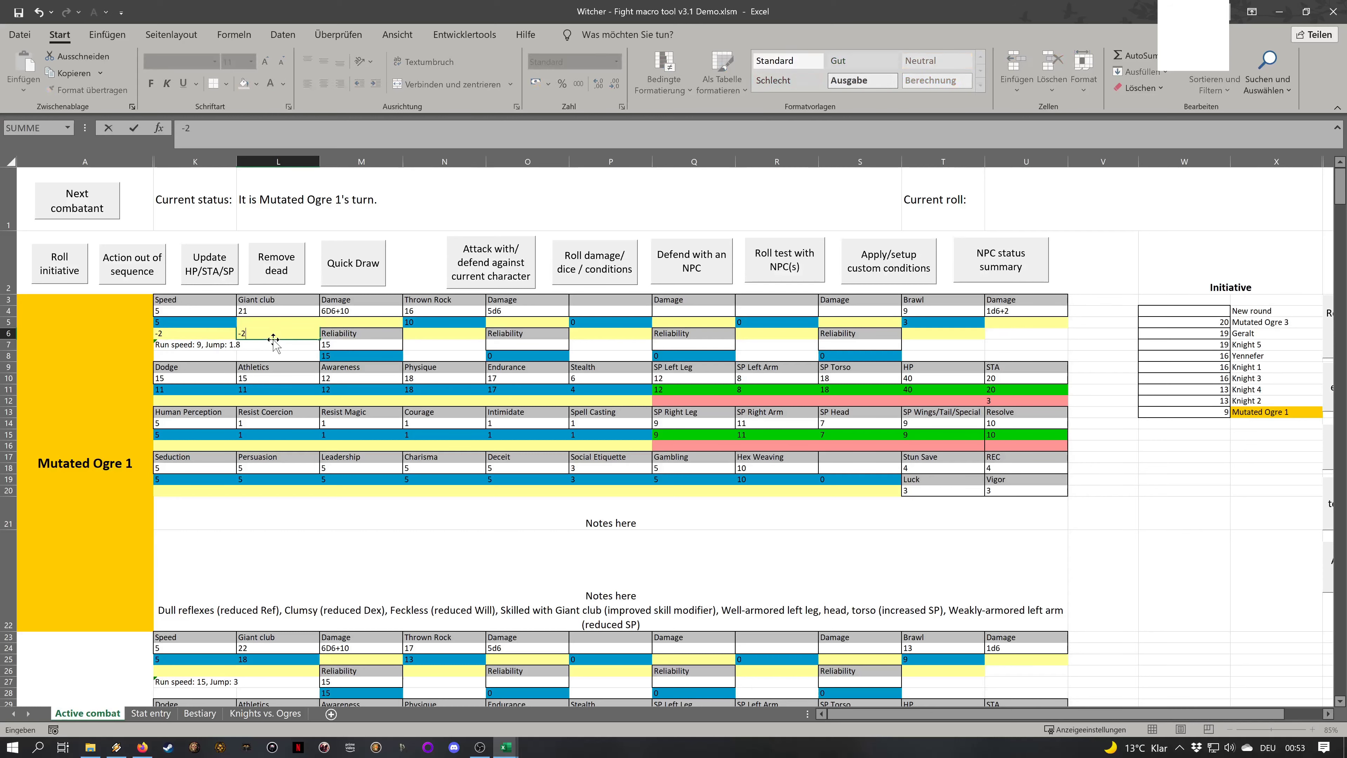
text(-2)
key(Tab)
key(Tab)
key(Tab)
key(Tab)
key(Tab)
key(Tab)
text(-2)
key(Return)
Enter a modifier of -2 for Mutated Ogre 1's Dodge
key(Down)
key(Left)
key(Left)
key(Left)
key(Left)
key(Left)
key(Down)
key(Down)
key(Left)
key(Down)
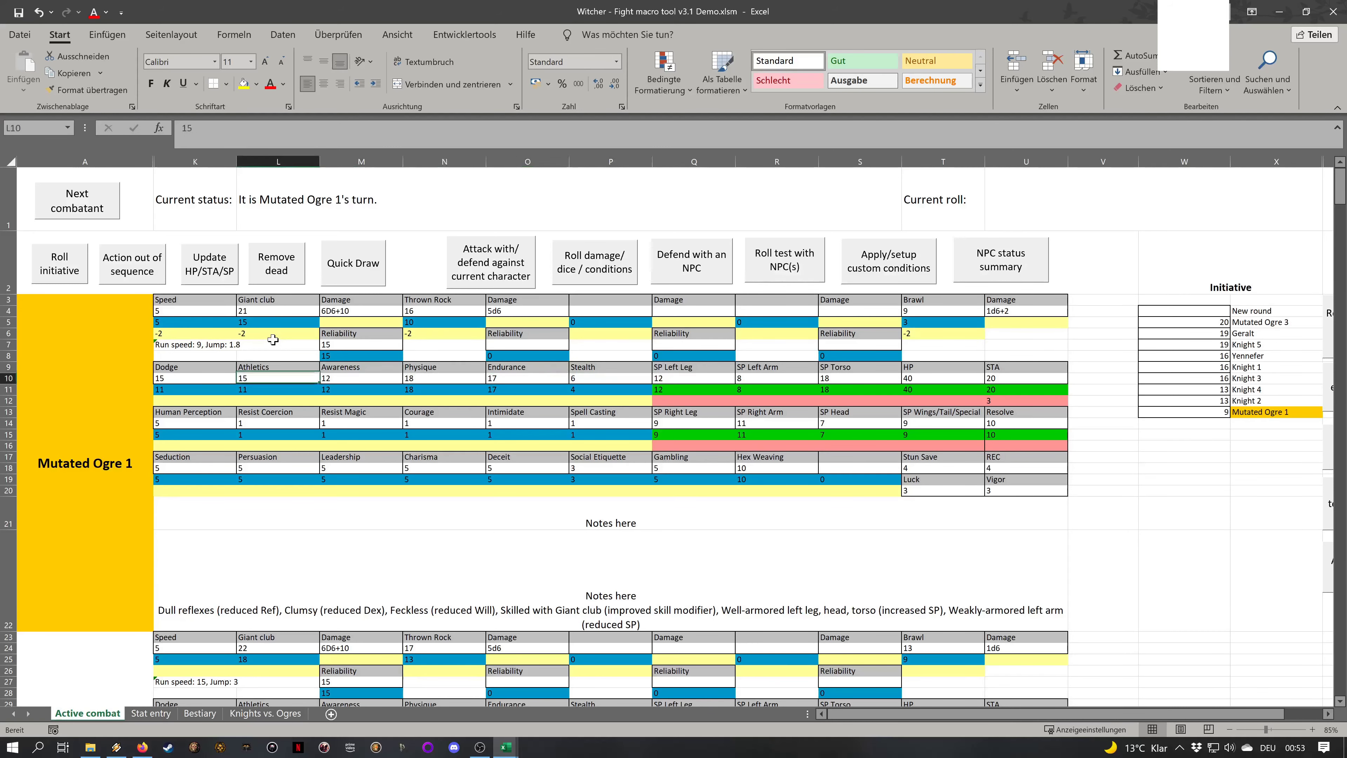
text(-2)
key(Tab)
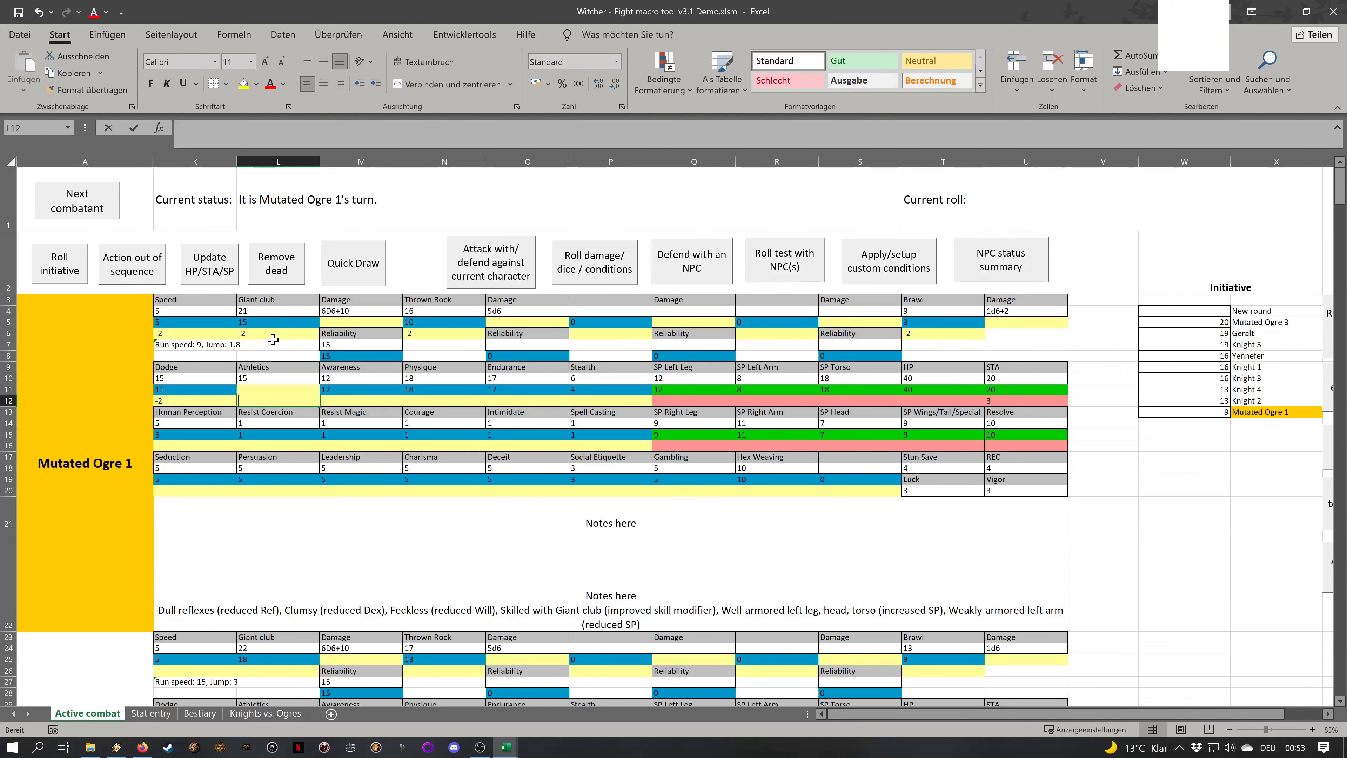
text(-2)
key(Tab)
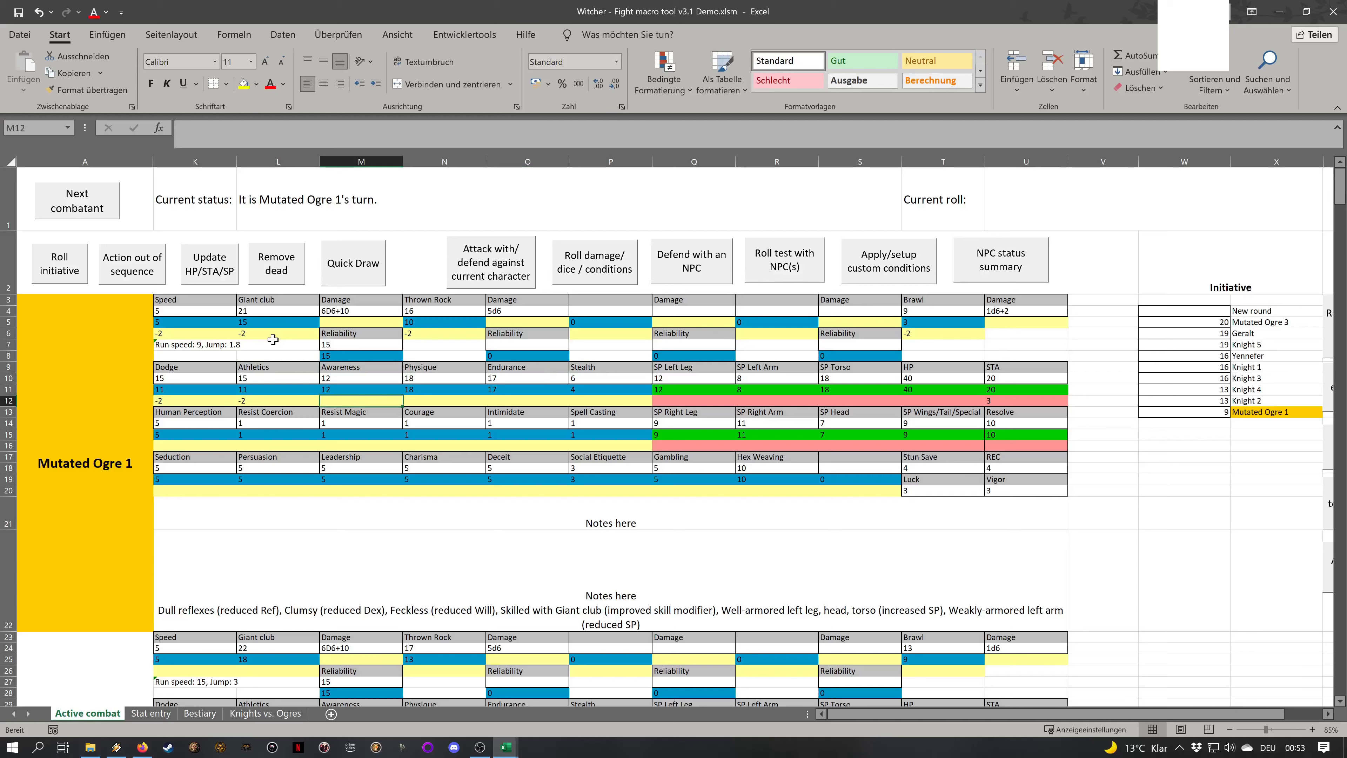
key(Left)
key(Delete)
key(Tab)
Check Mutated Ogre 1's Giant club value together with its modifier, and the amount entered under its STA
mouse_move(266, 333)
mouse_down()
mouse_move(266, 317)
mouse_move(256, 331)
mouse_up()
click(263, 344)
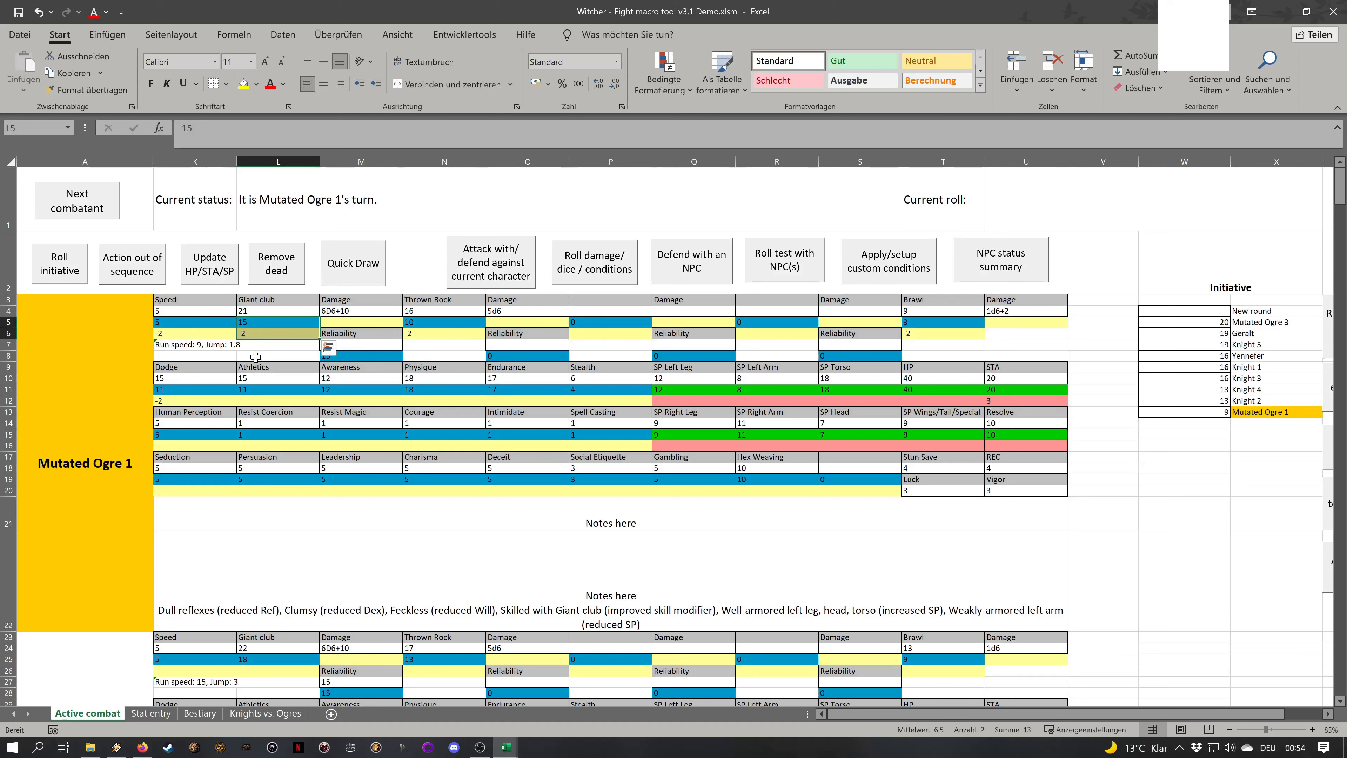
click(1000, 402)
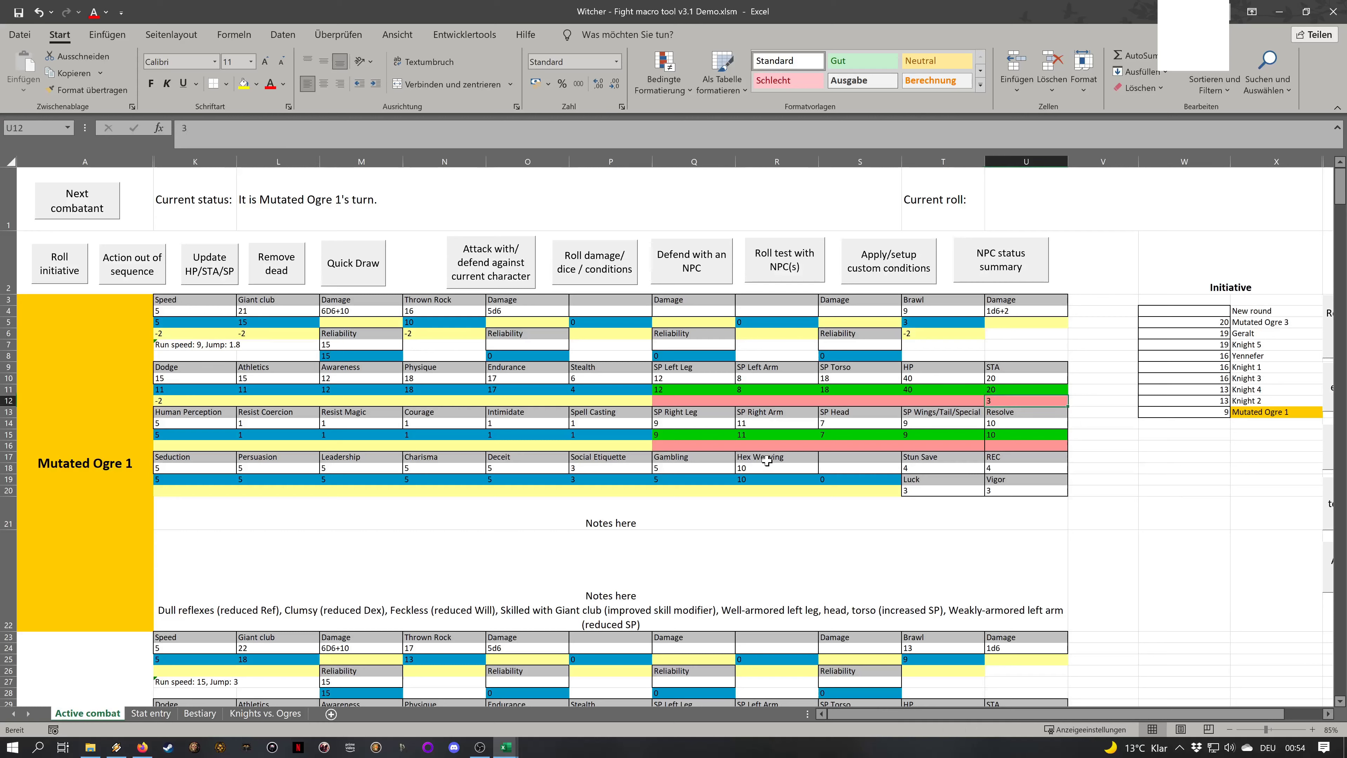
Check the damage entry cells under Mutated Ogre 1's STA, HP and SP Torso
click(139, 432)
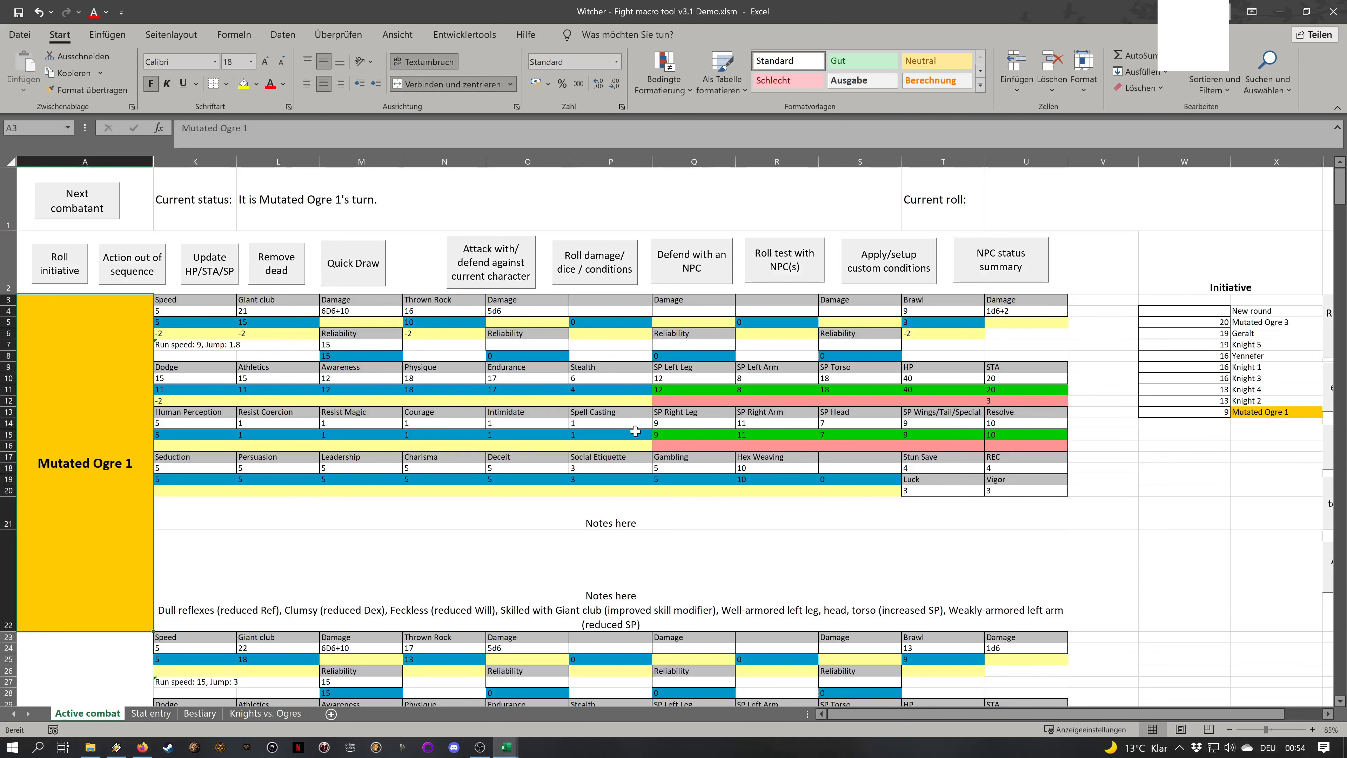
click(1007, 403)
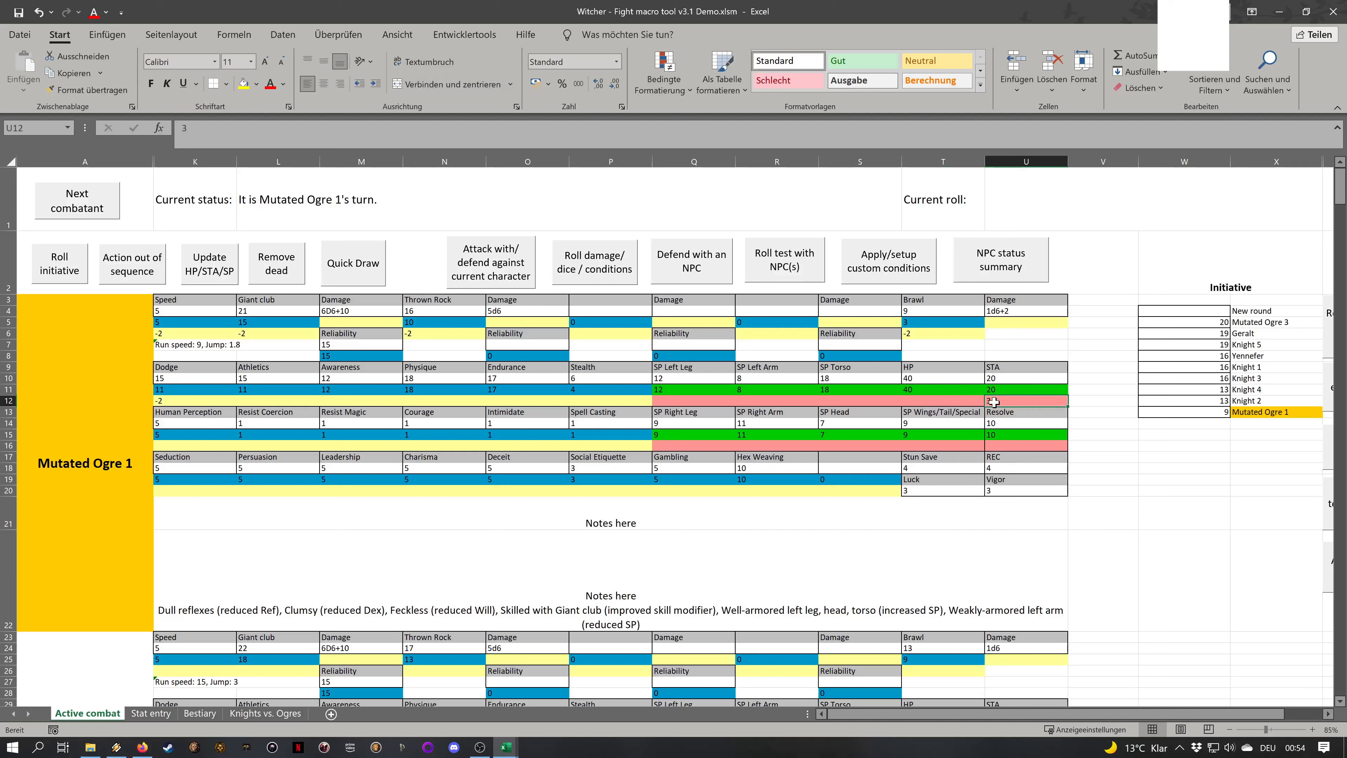
key(Left)
key(Left)
key(Left)
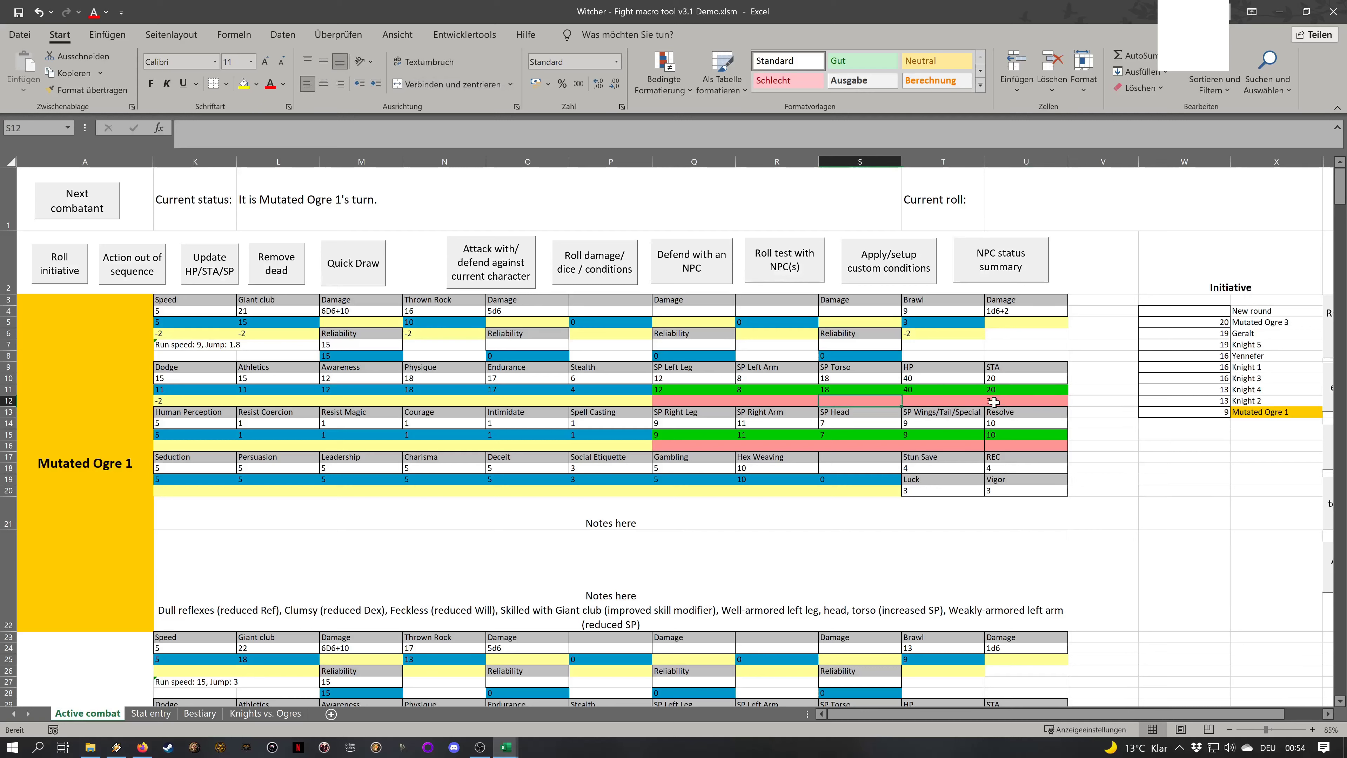
key(Right)
key(Right)
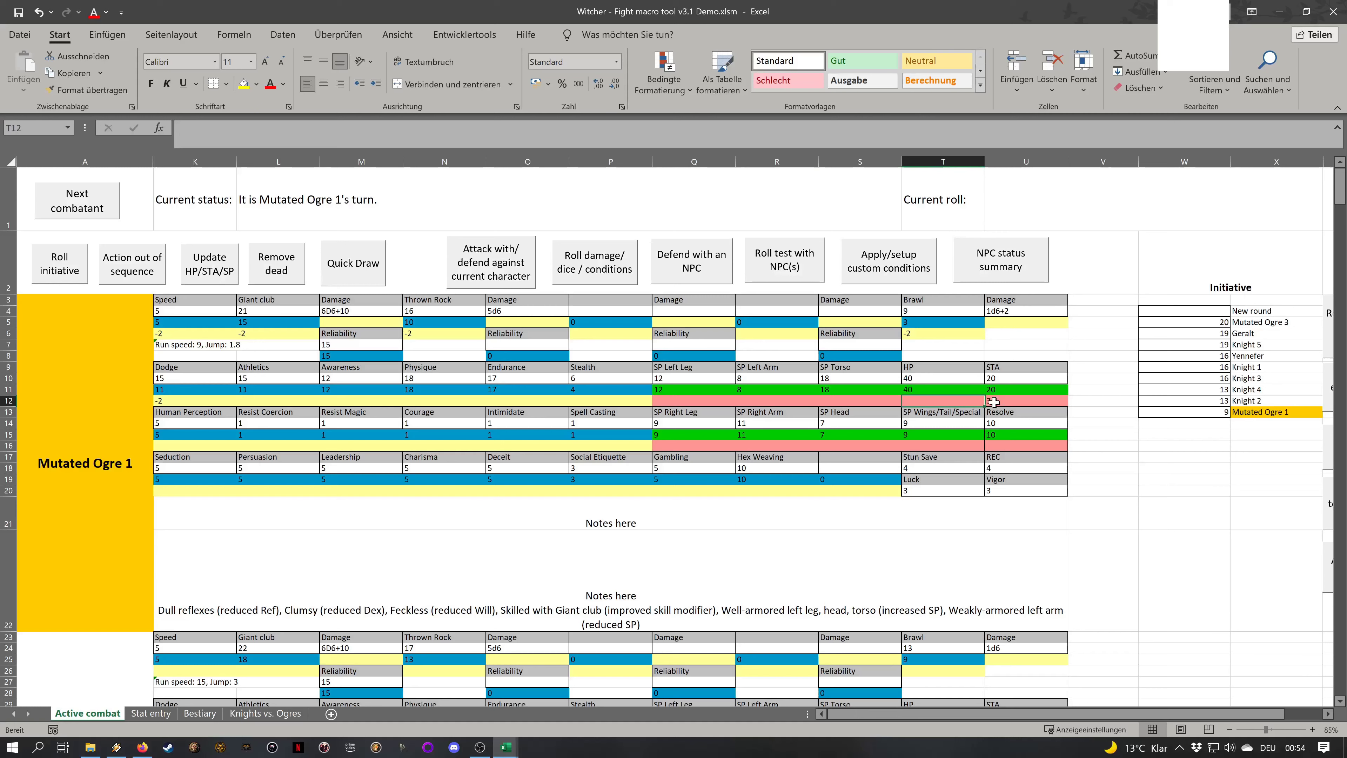
Apply the damage entered under Mutated Ogre 1's STA and check its updated STA
click(1026, 393)
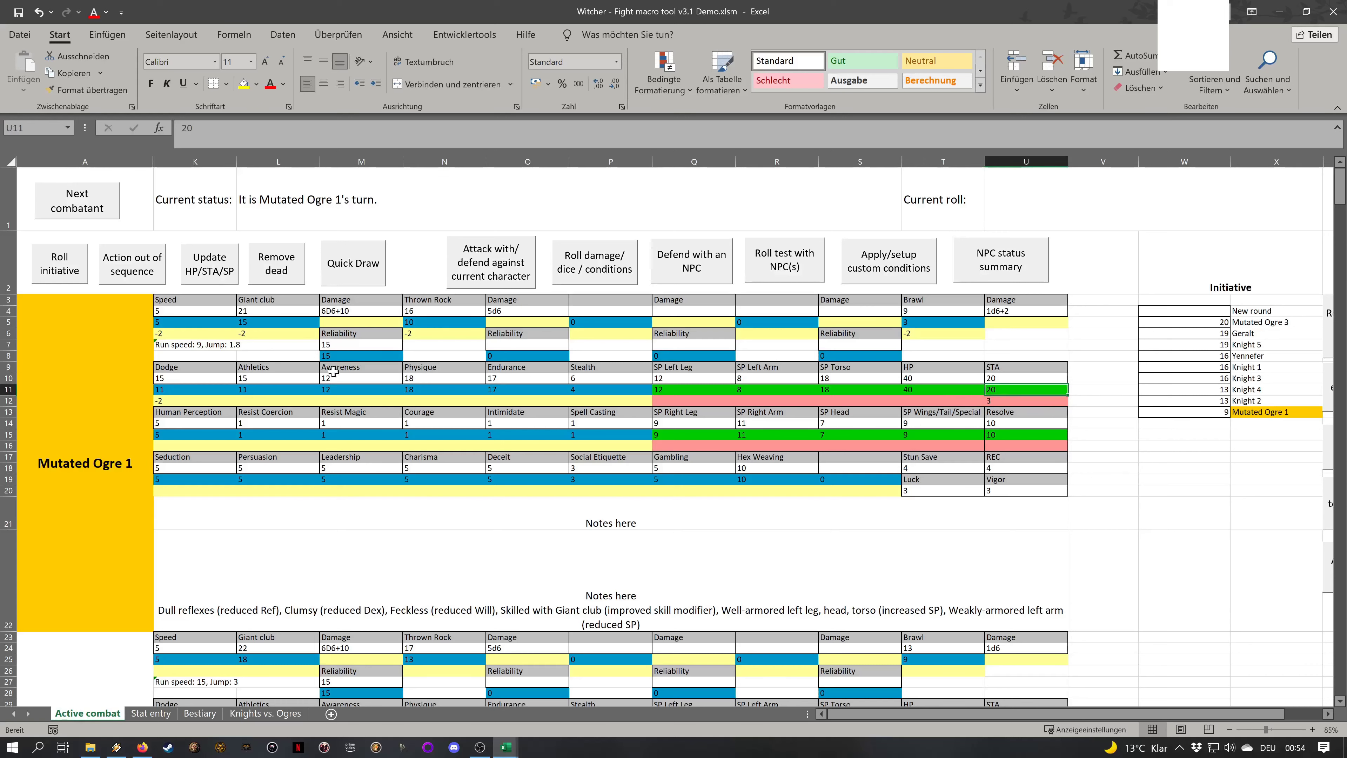
click(220, 274)
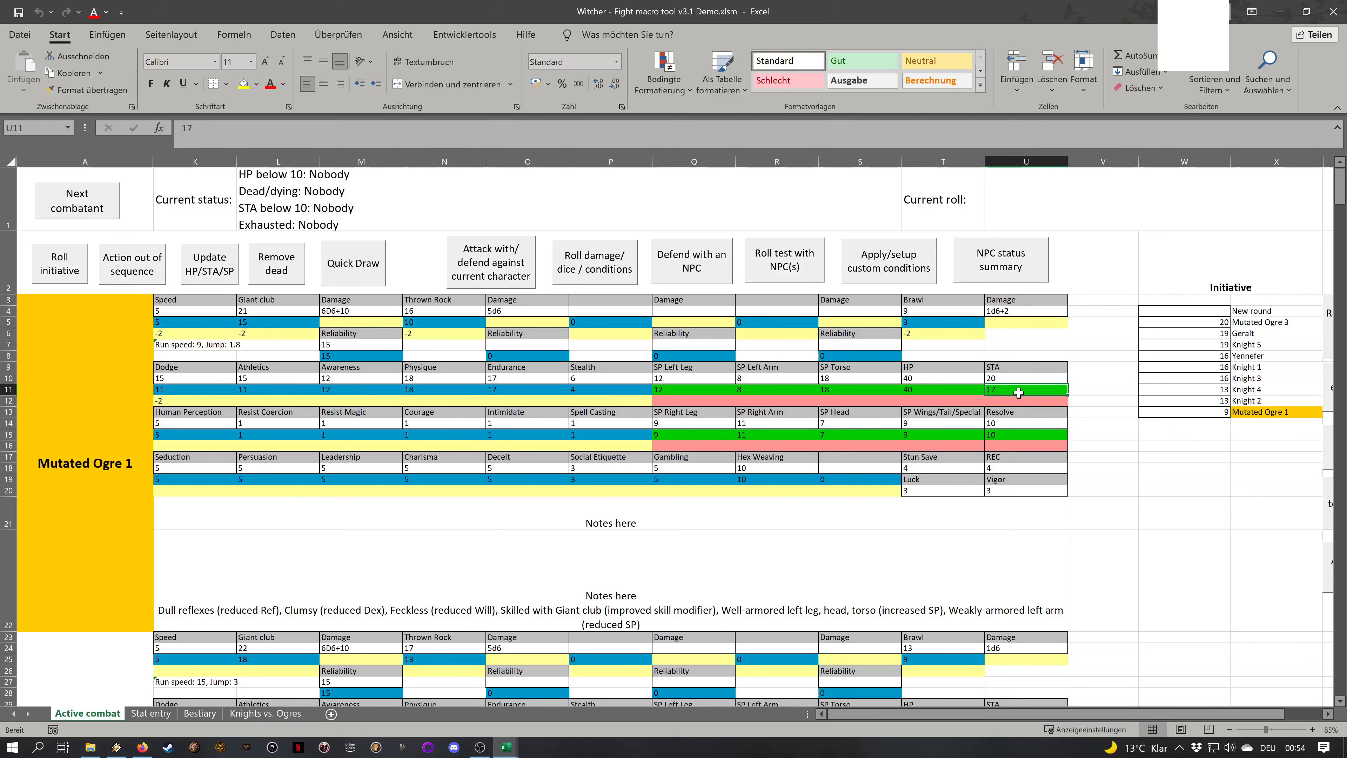
drag(1008, 400, 1001, 408)
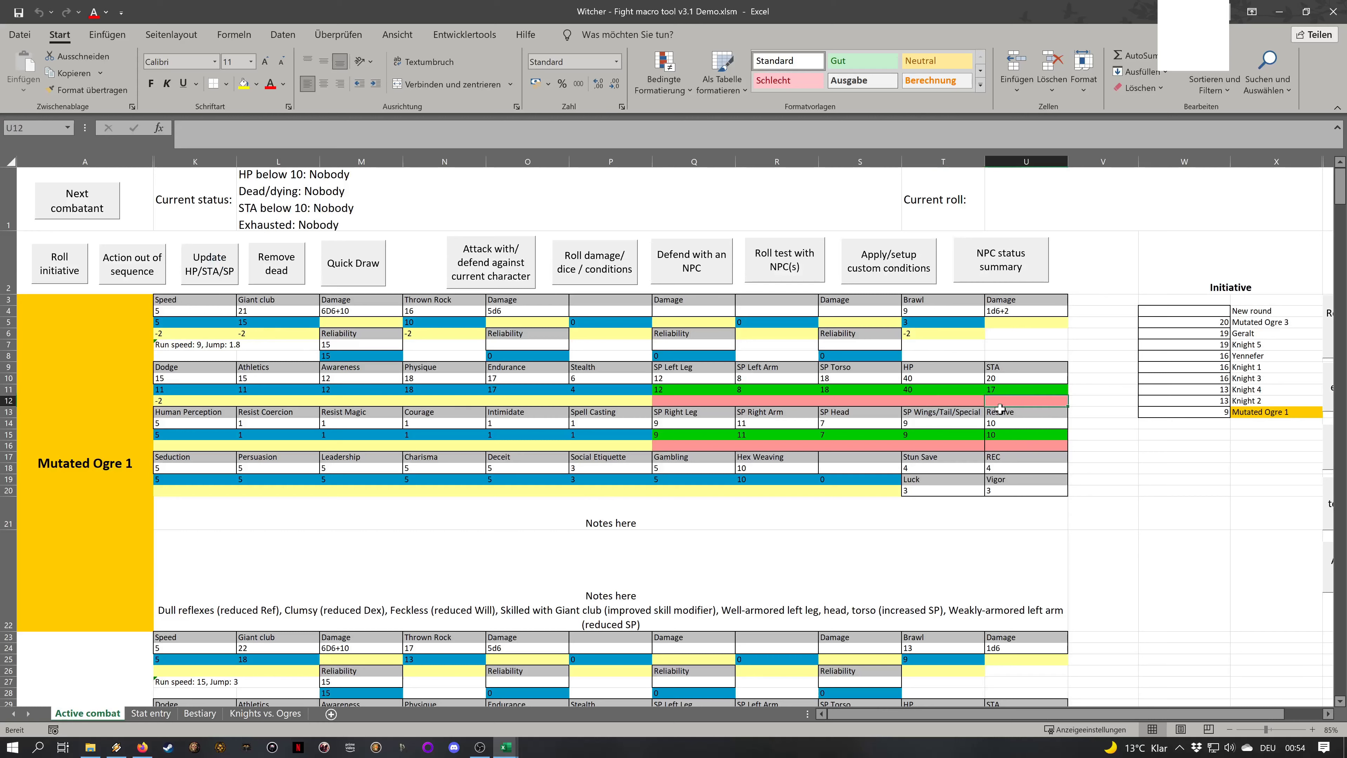
click(999, 388)
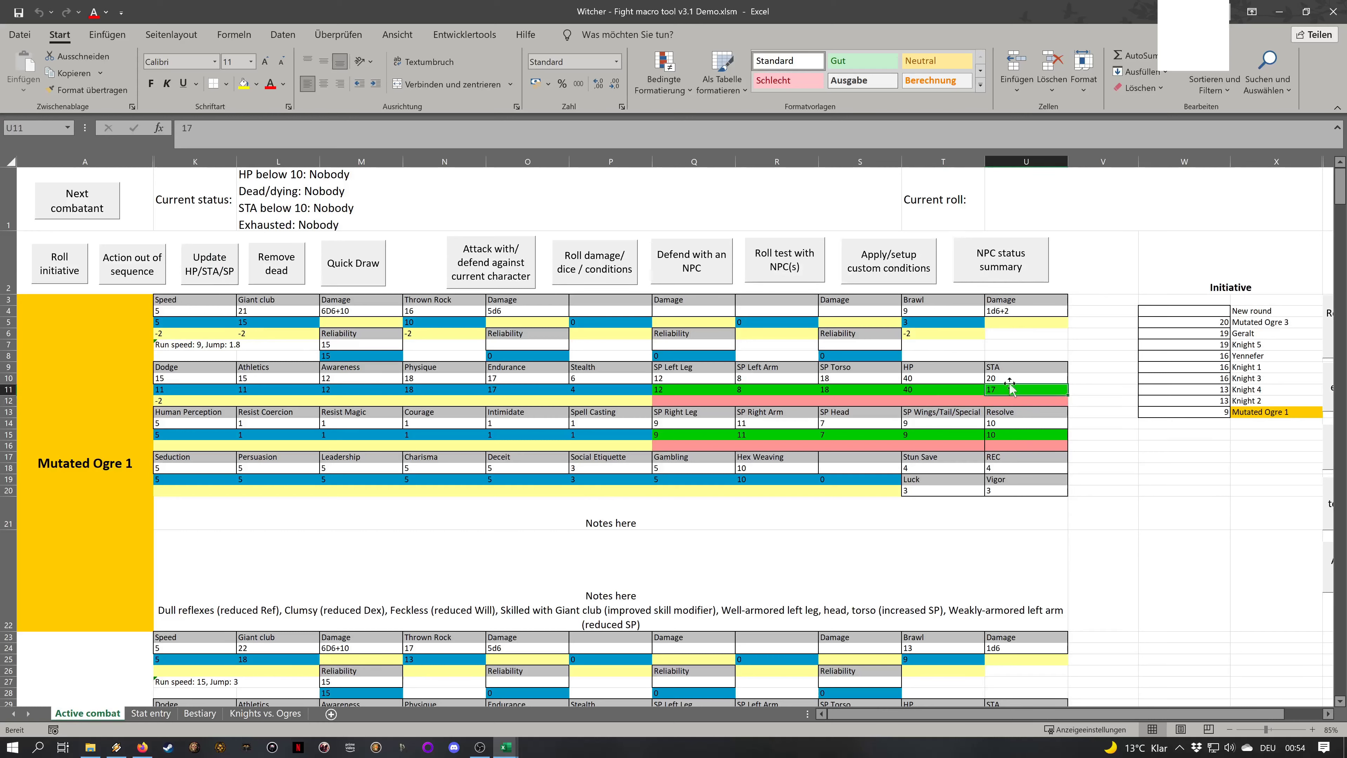
Enter 10 damage under Mutated Ogre 1's STA and apply the HP/STA/SP update
click(1007, 405)
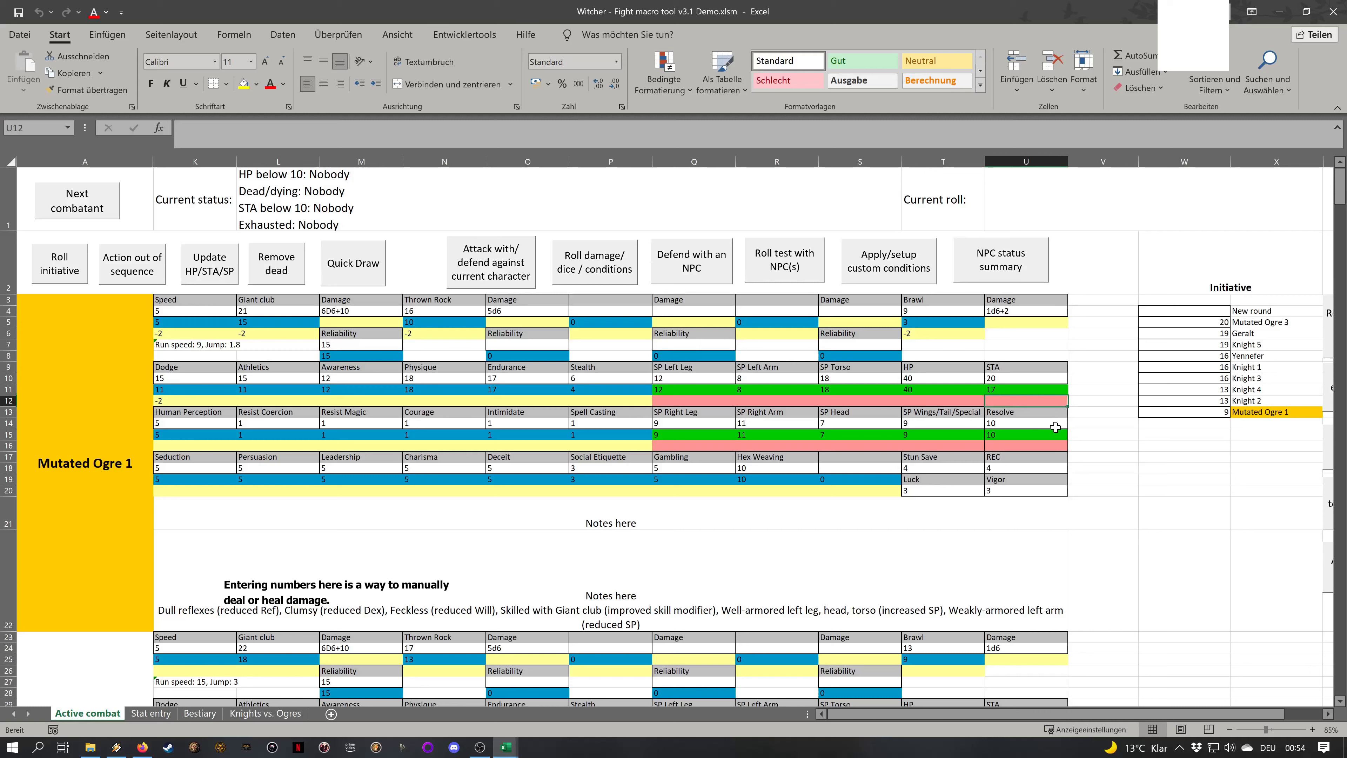
text(10)
key(Return)
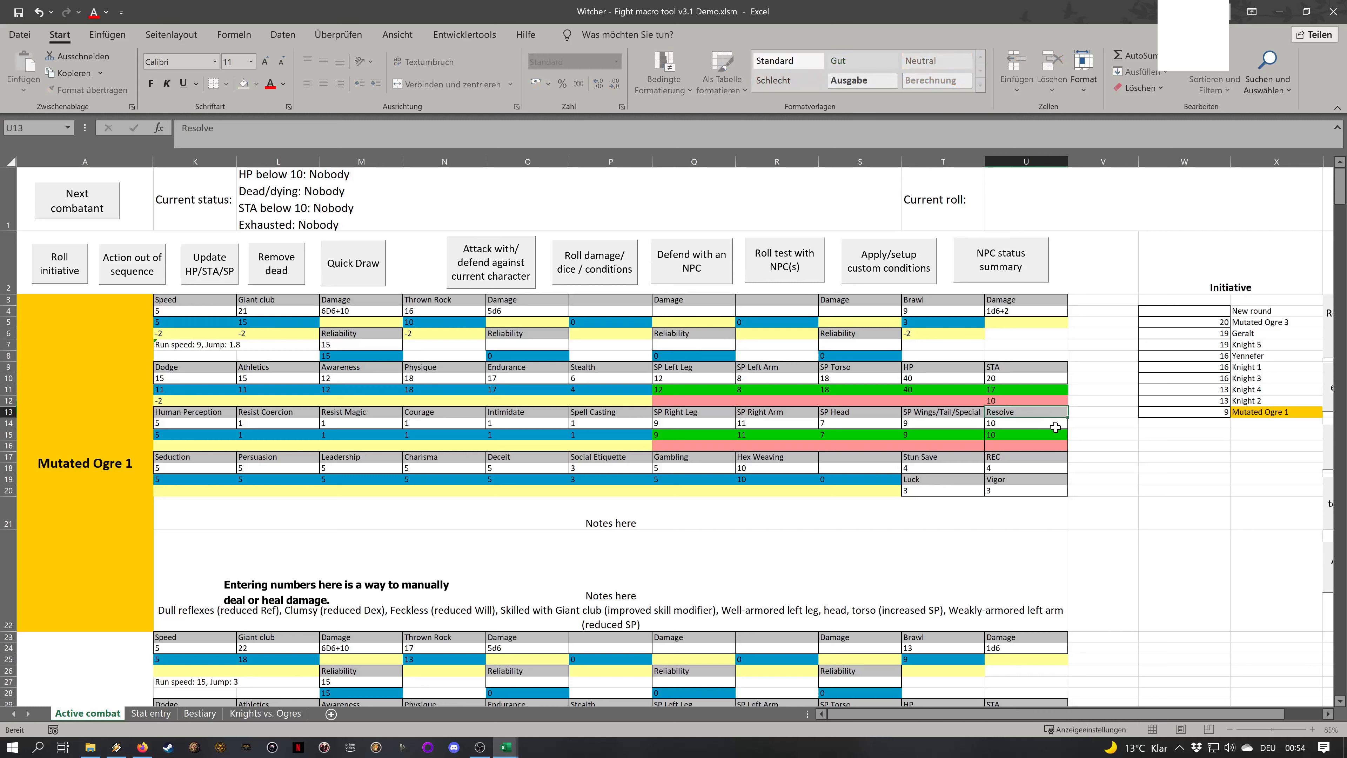
key(Up)
key(Left)
click(209, 259)
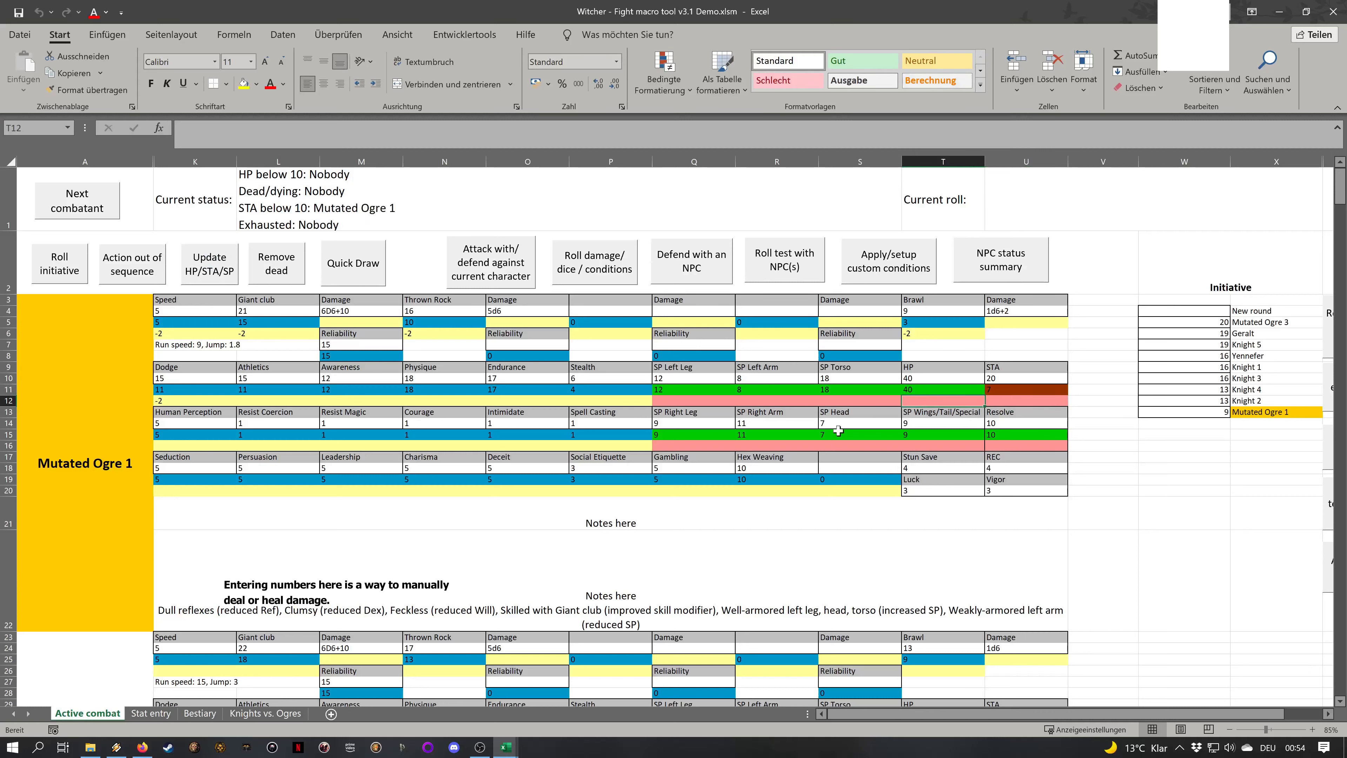
Check Mutated Ogre 1's current STA and cleared damage entry, along with the status summary of low HP and STA combatants
click(1016, 402)
click(1014, 388)
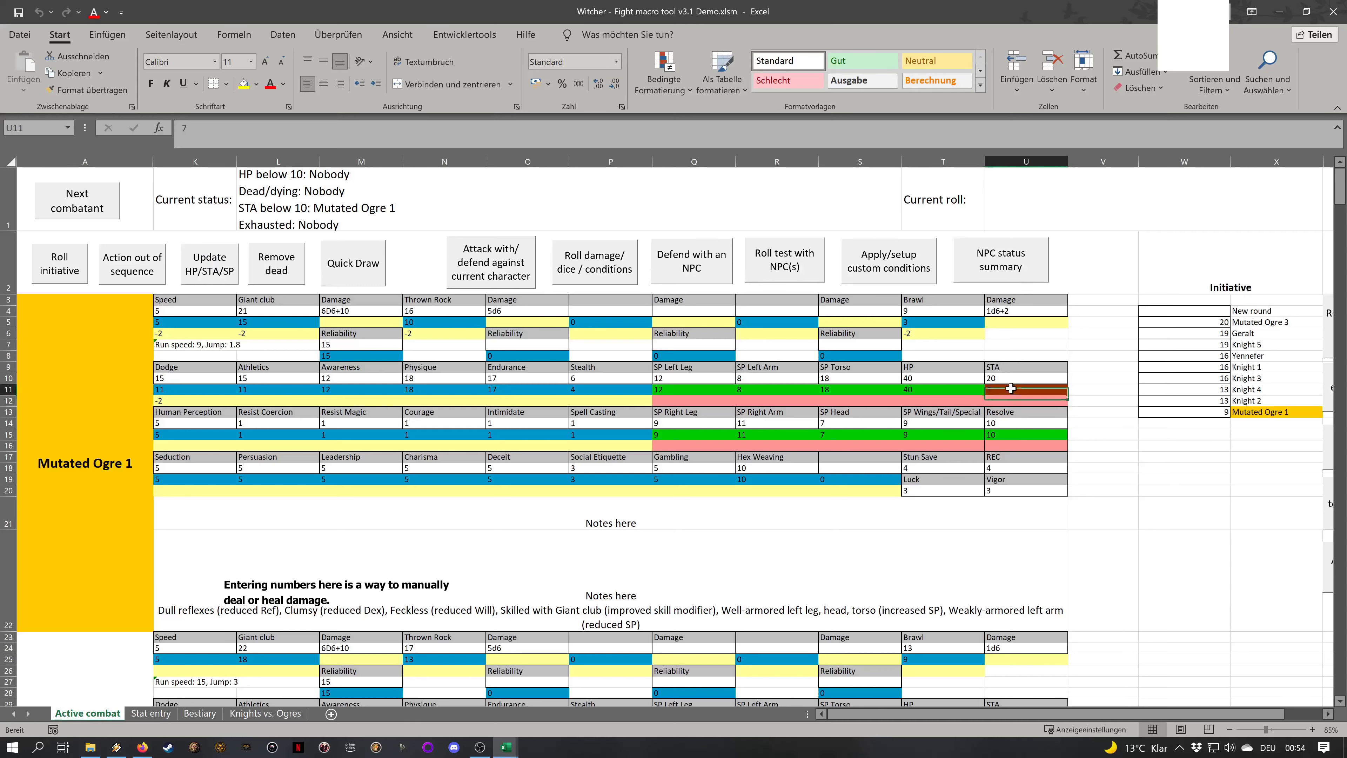
click(1054, 404)
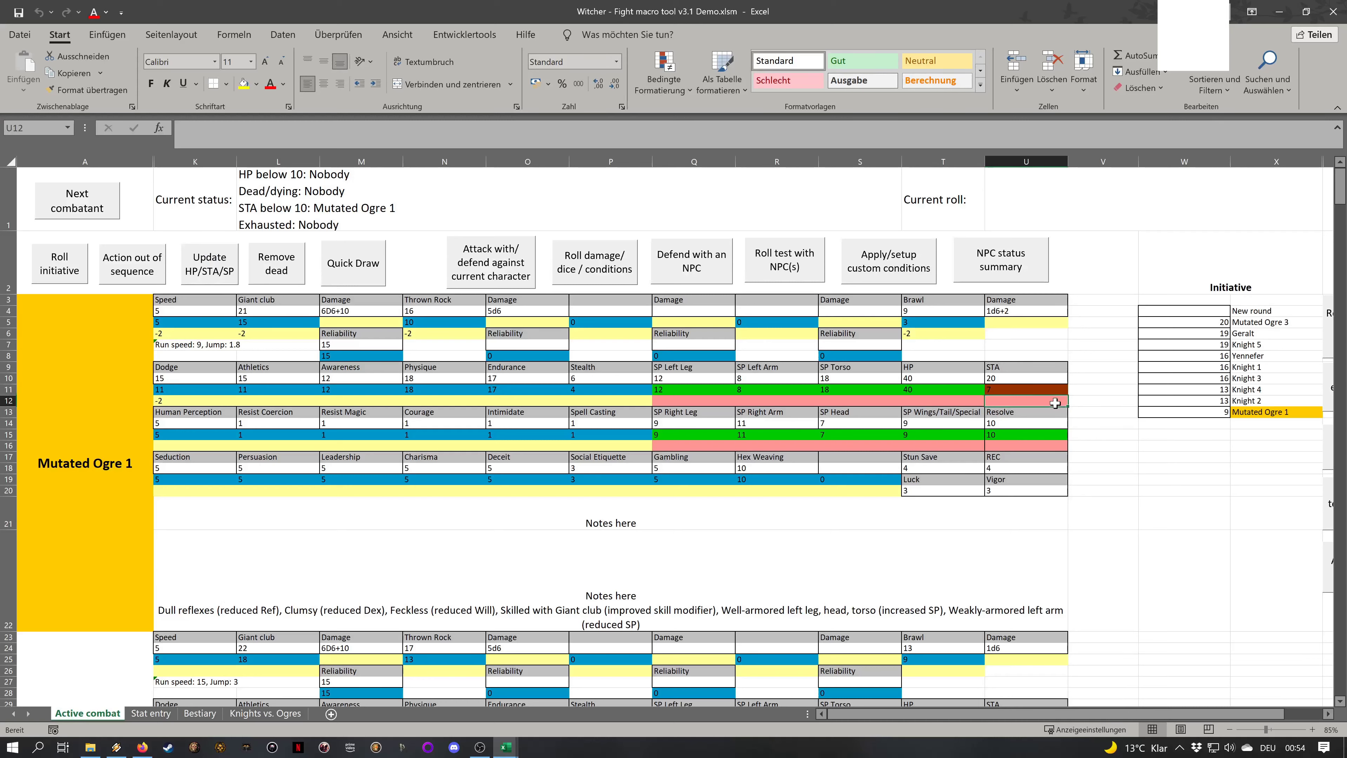
click(404, 209)
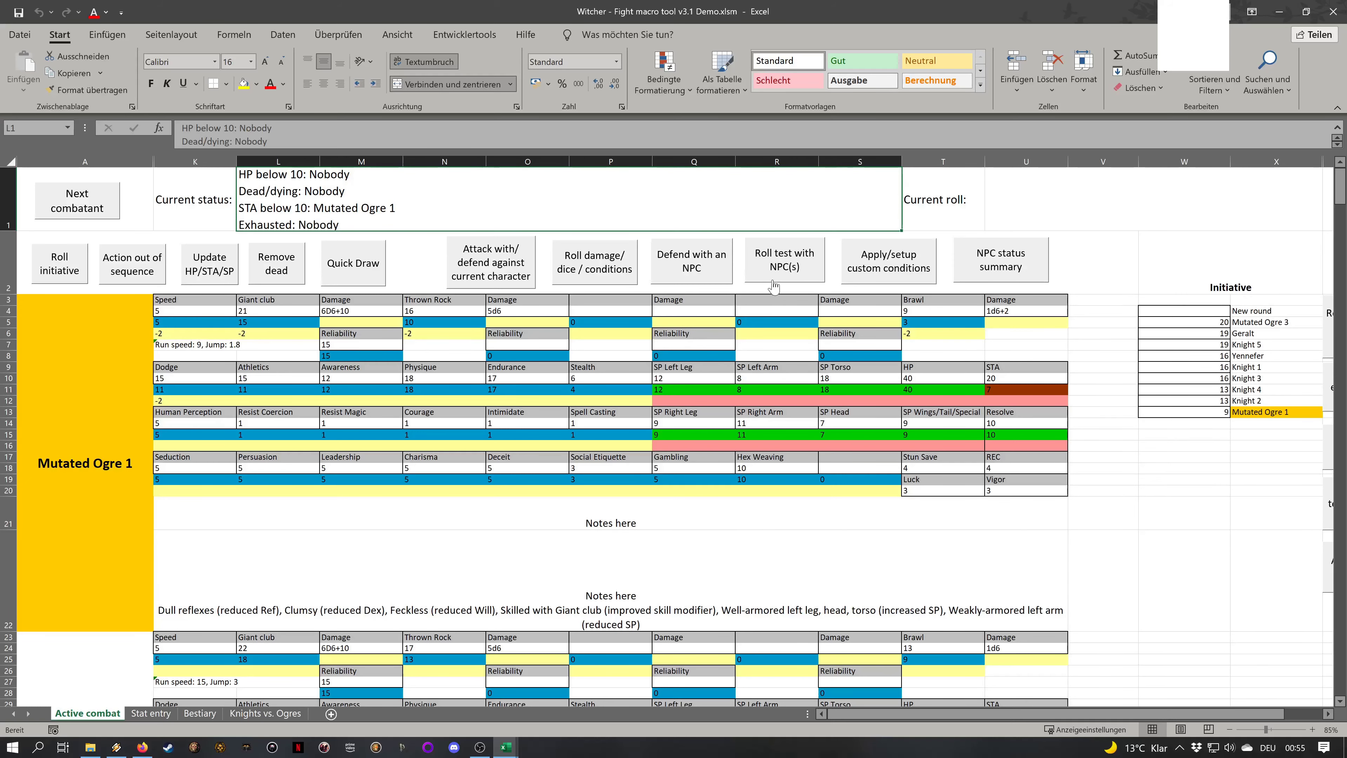
Preview a Stun Save test for Mutated Ogre 1 with DC 11 and a 100% Stunned consequence on failure, without rolling it
click(783, 260)
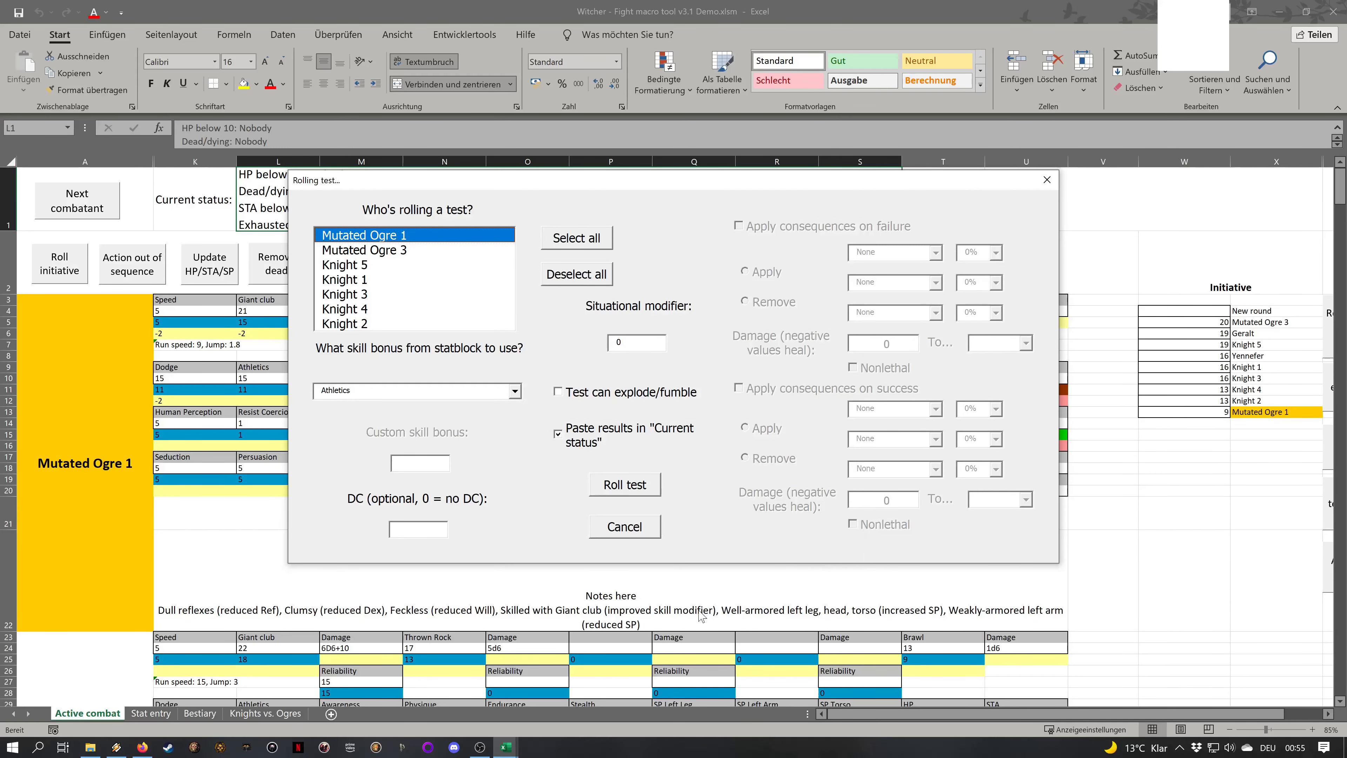
click(514, 391)
click(460, 475)
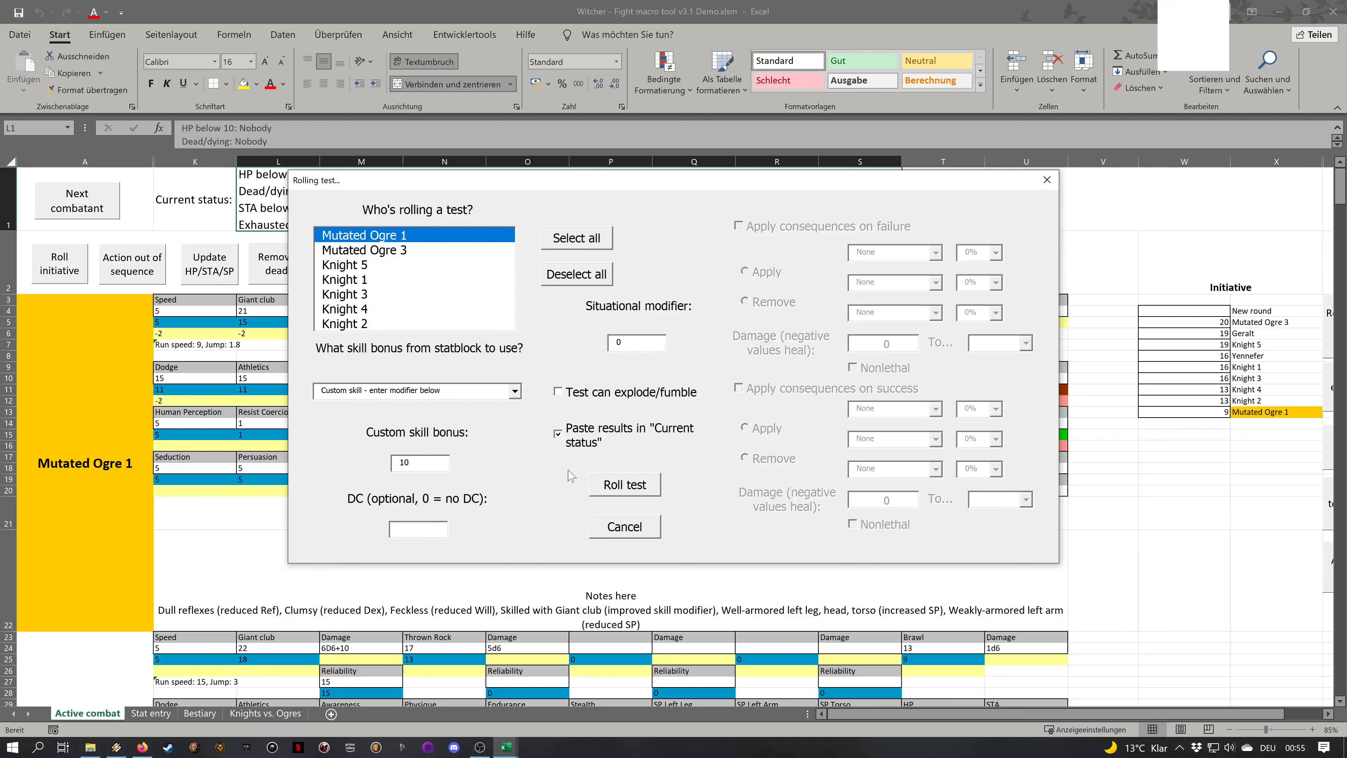
click(516, 392)
click(486, 461)
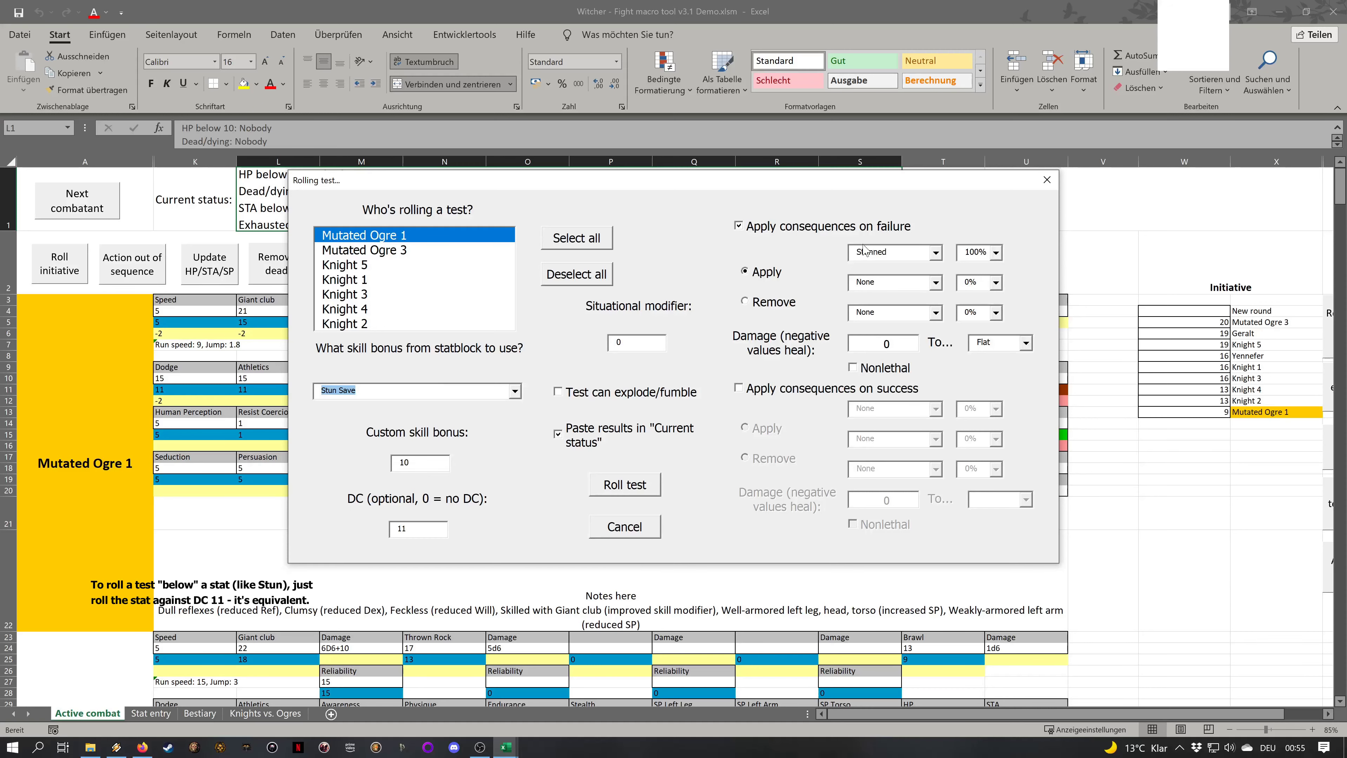
click(656, 531)
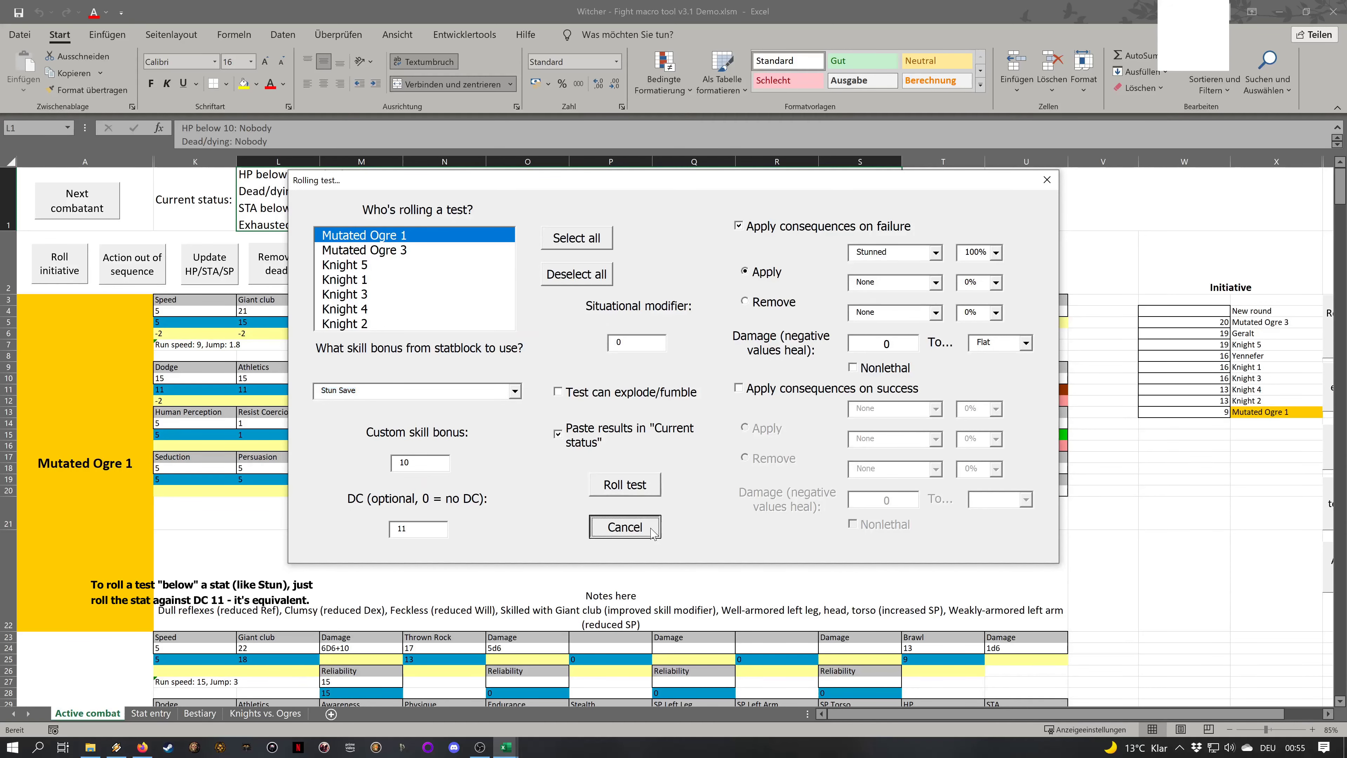
click(717, 434)
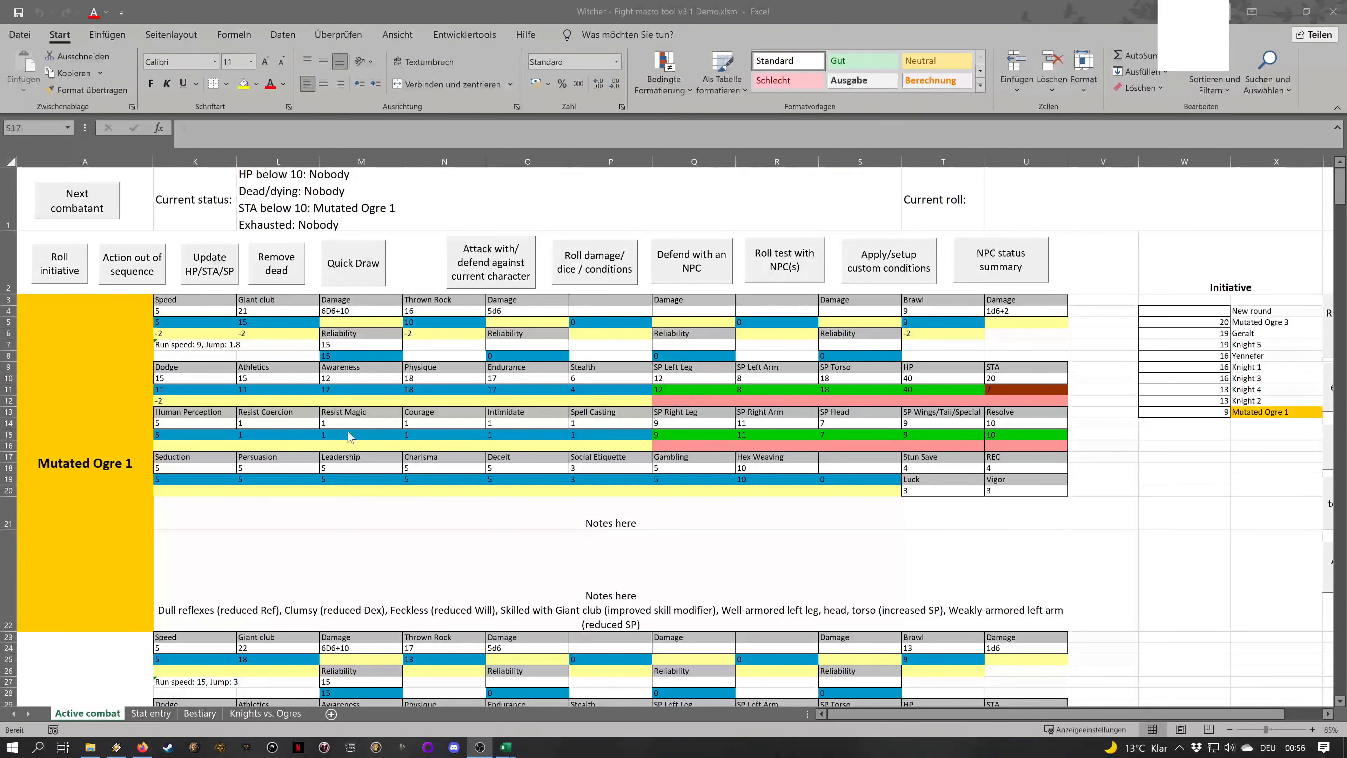
click(348, 433)
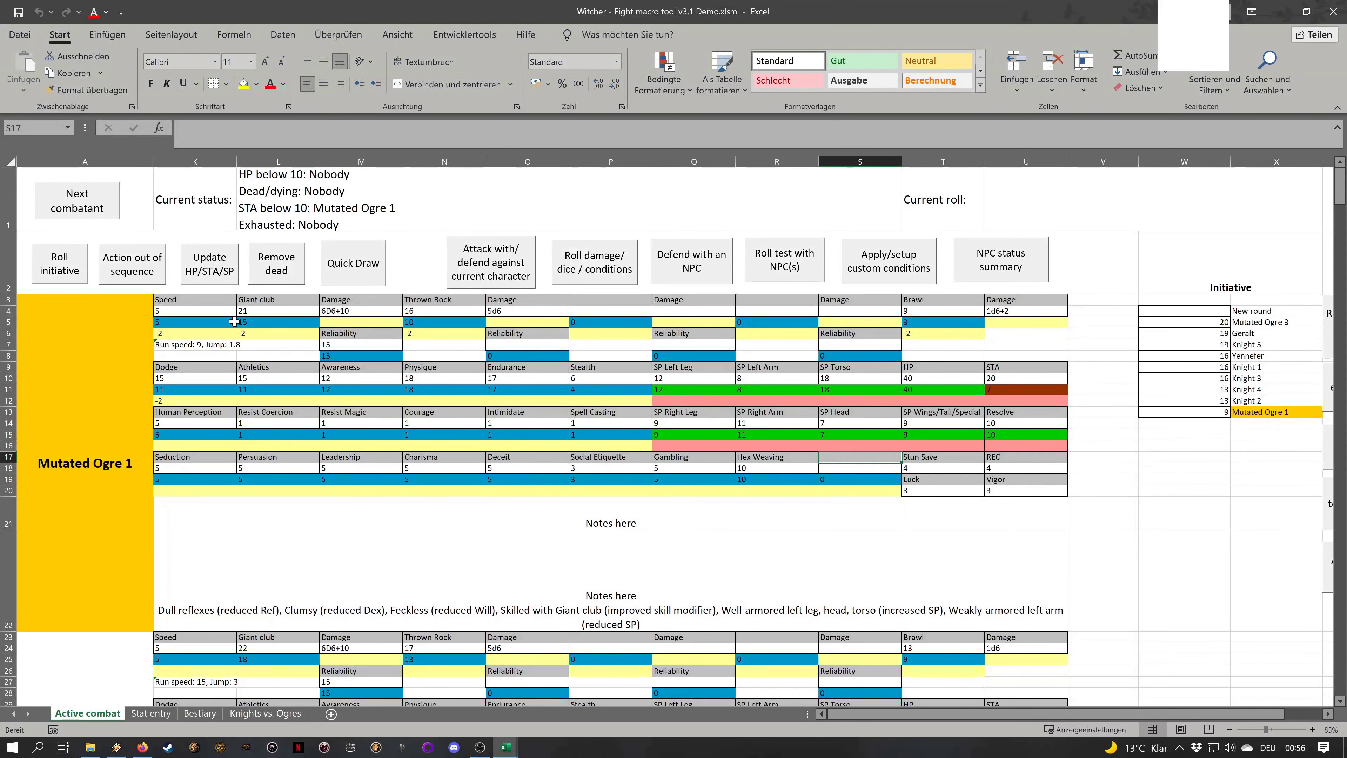
click(204, 332)
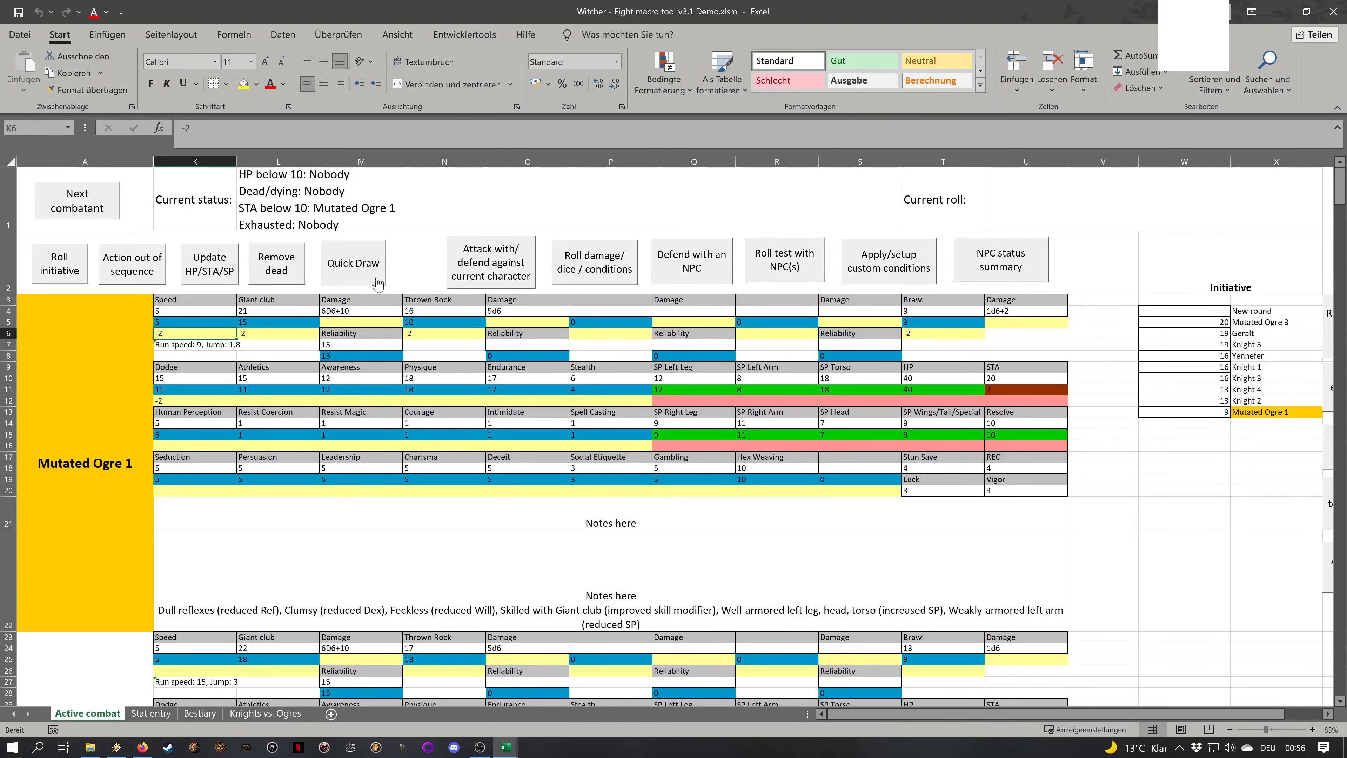
click(344, 367)
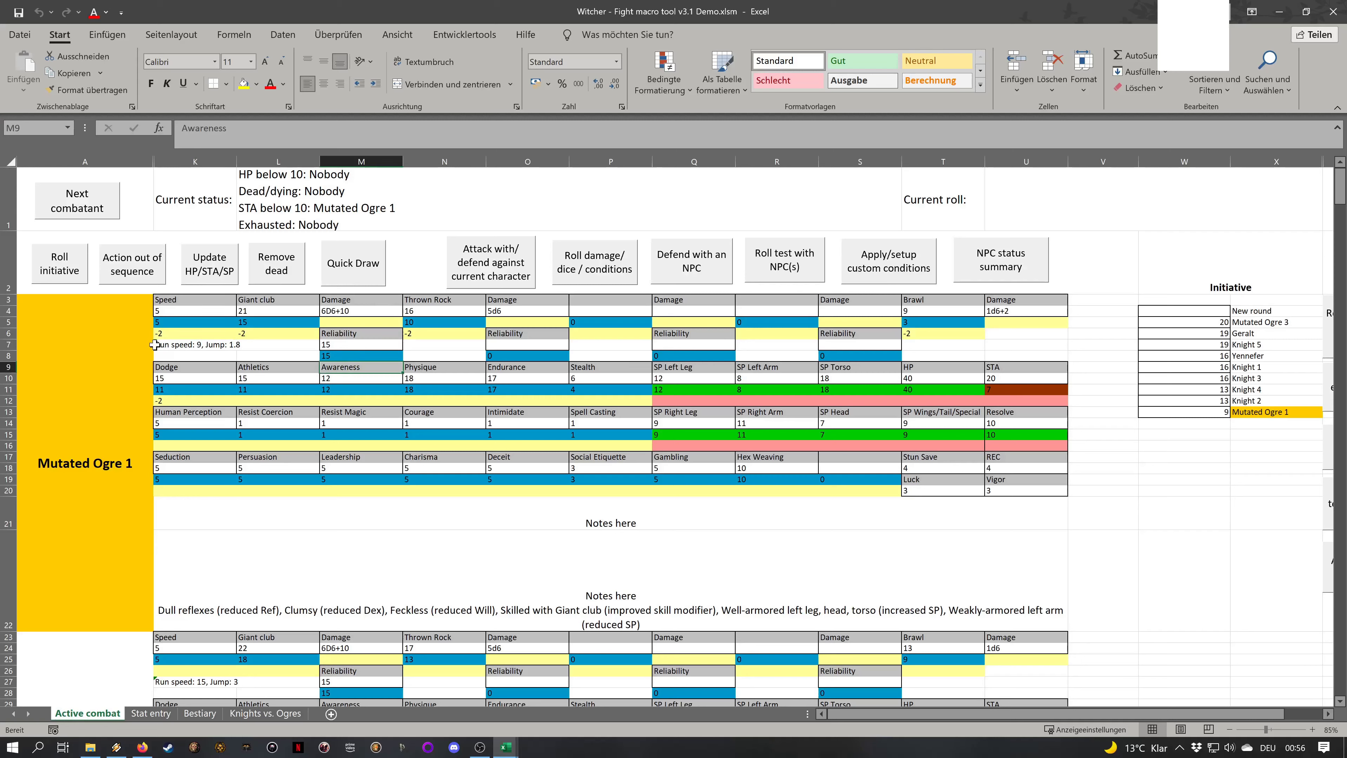
Switch the turn back from Mutated Ogre 1 to the last actor, Knight 2
click(130, 275)
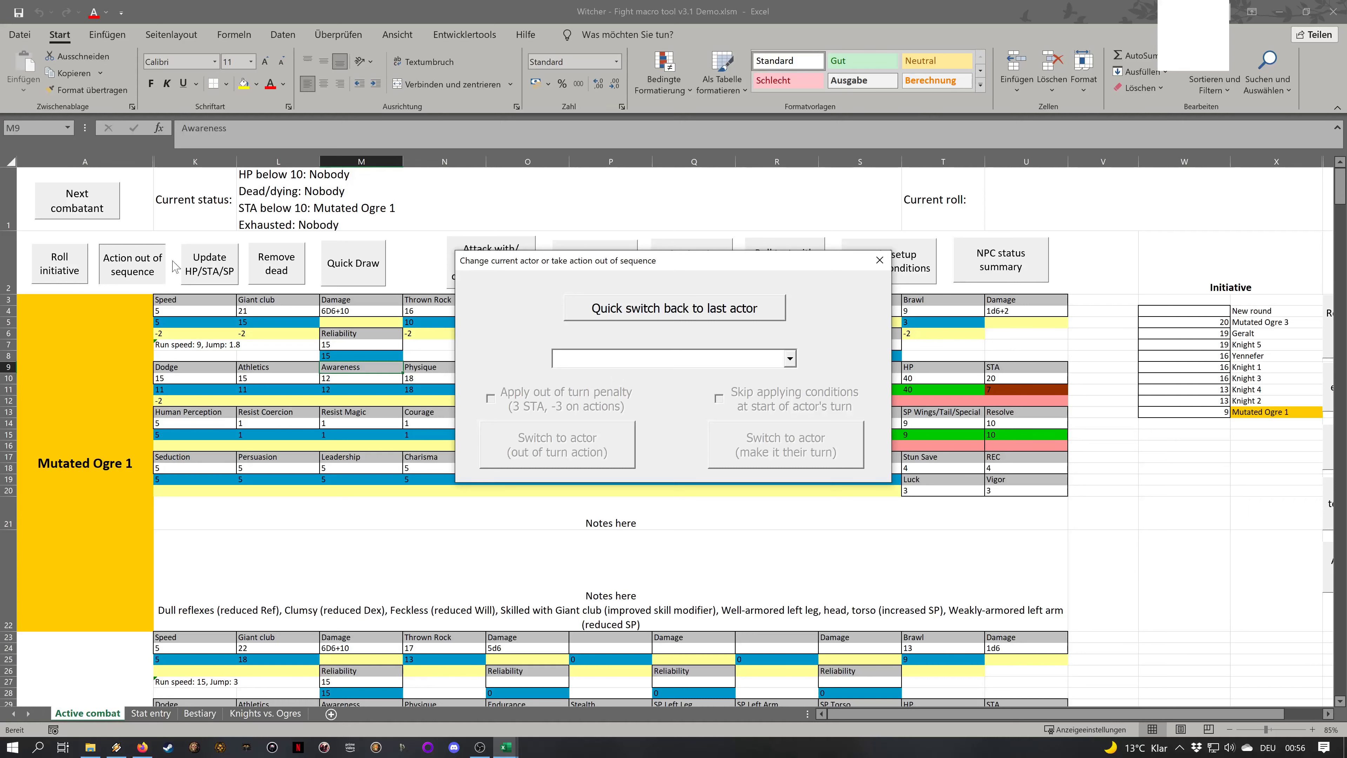
click(666, 313)
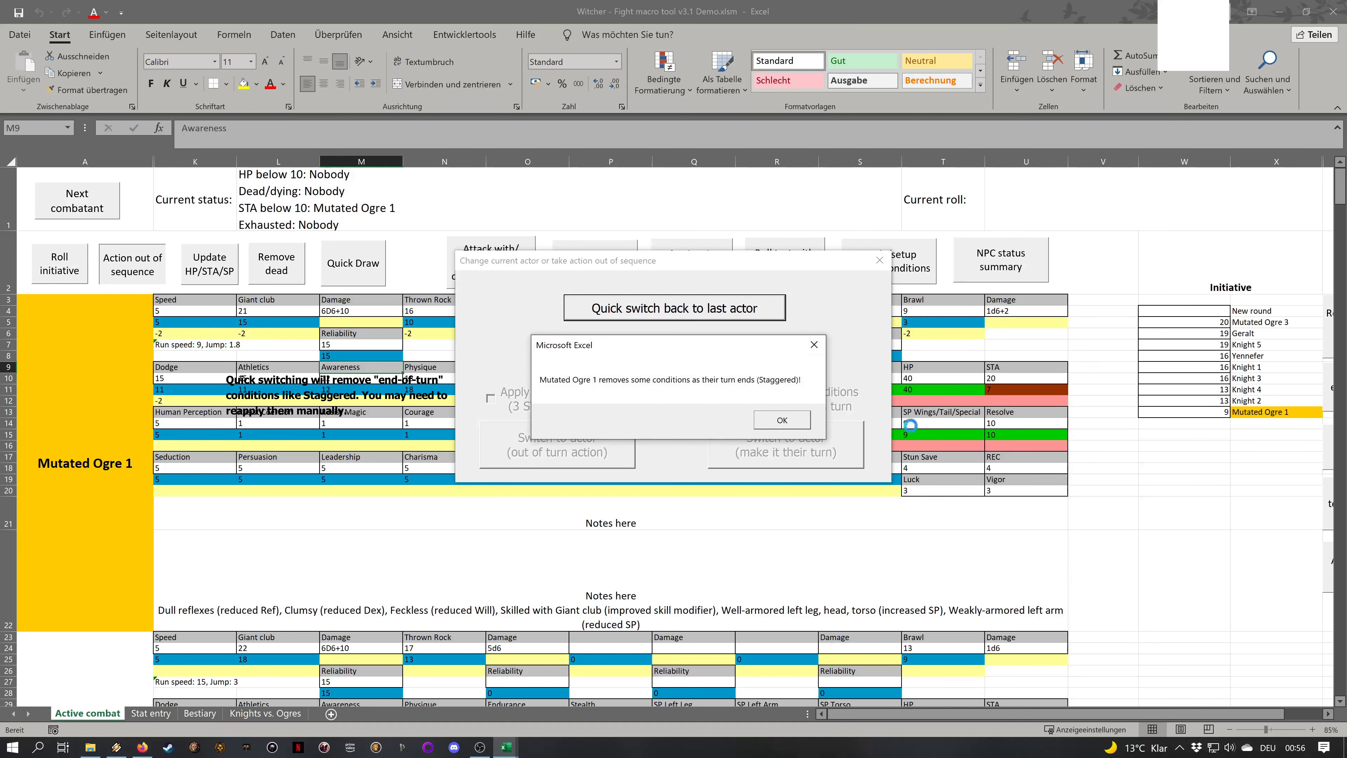
click(781, 418)
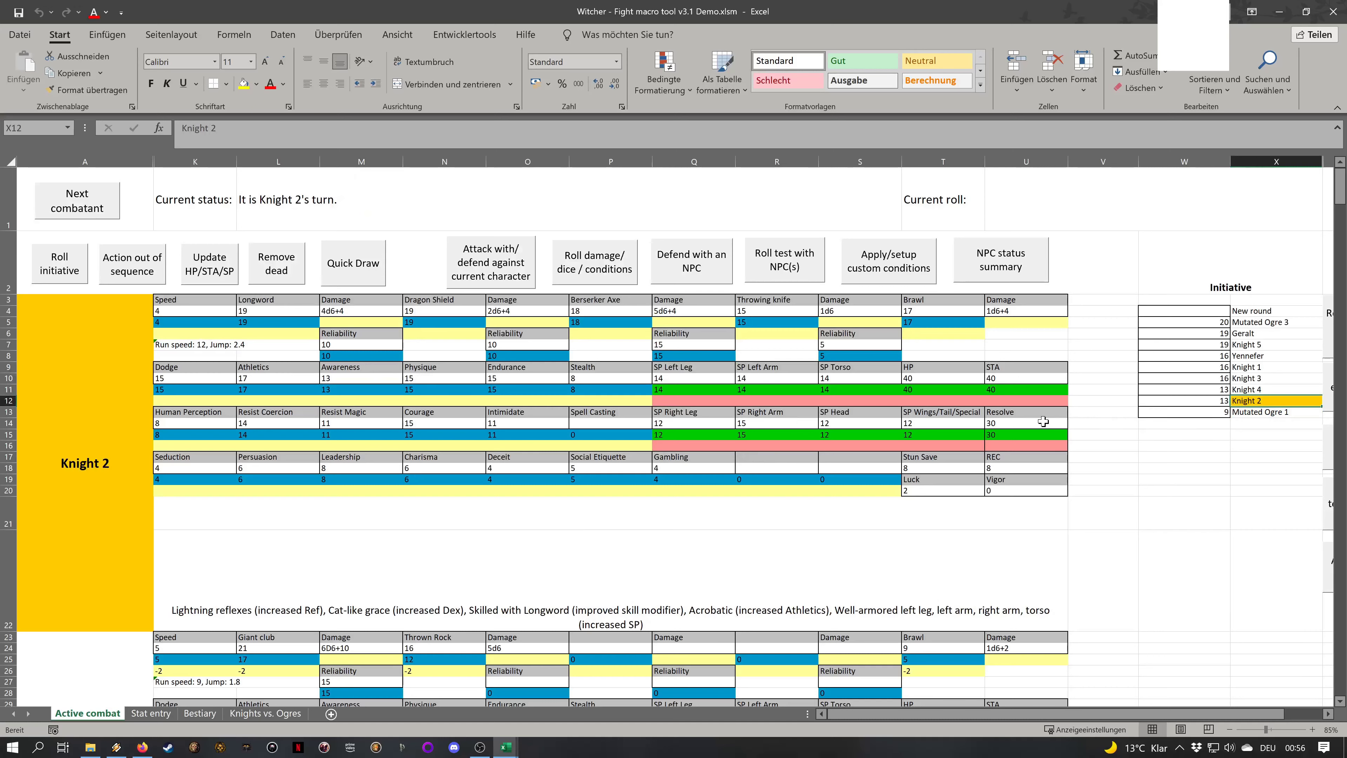
Make Yennefer take an out-of-turn action with the out-of-turn penalty selected, and acknowledge that it must be applied manually
click(163, 268)
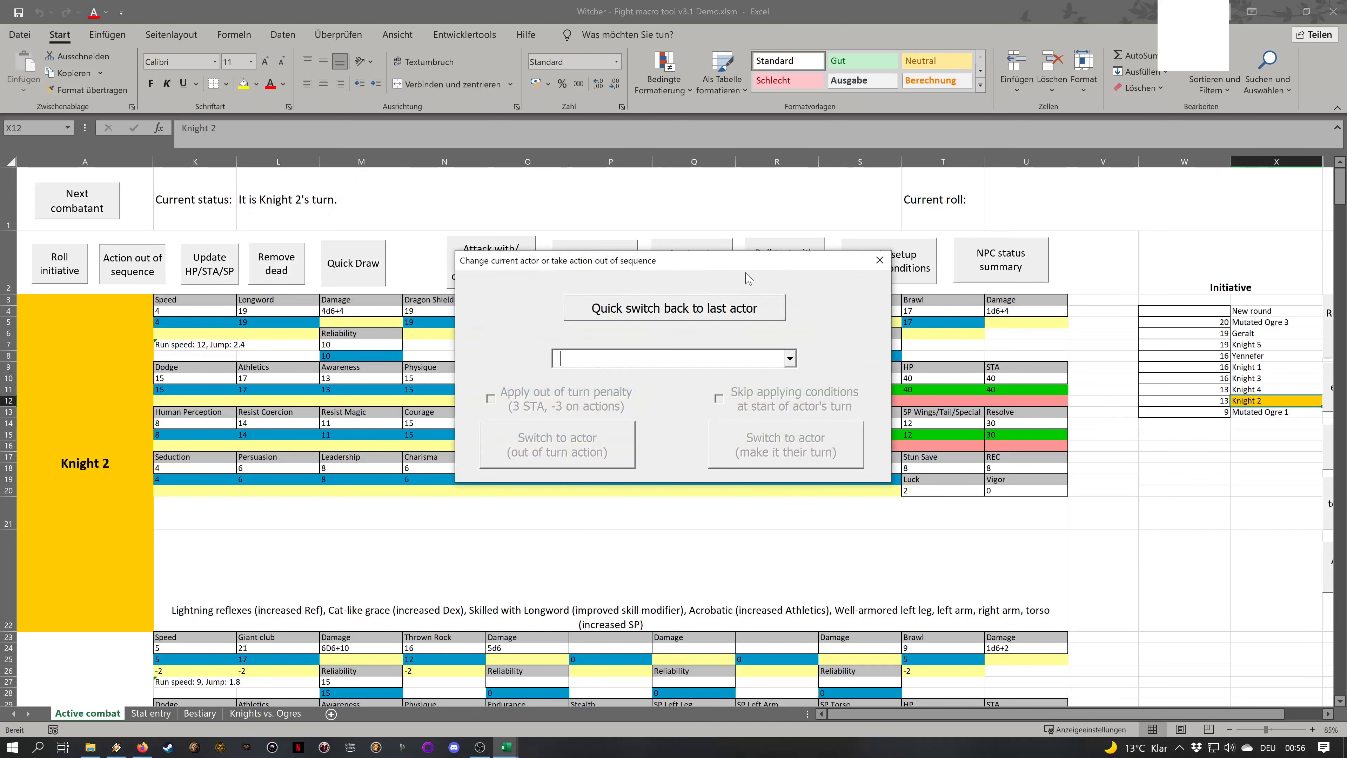
click(789, 359)
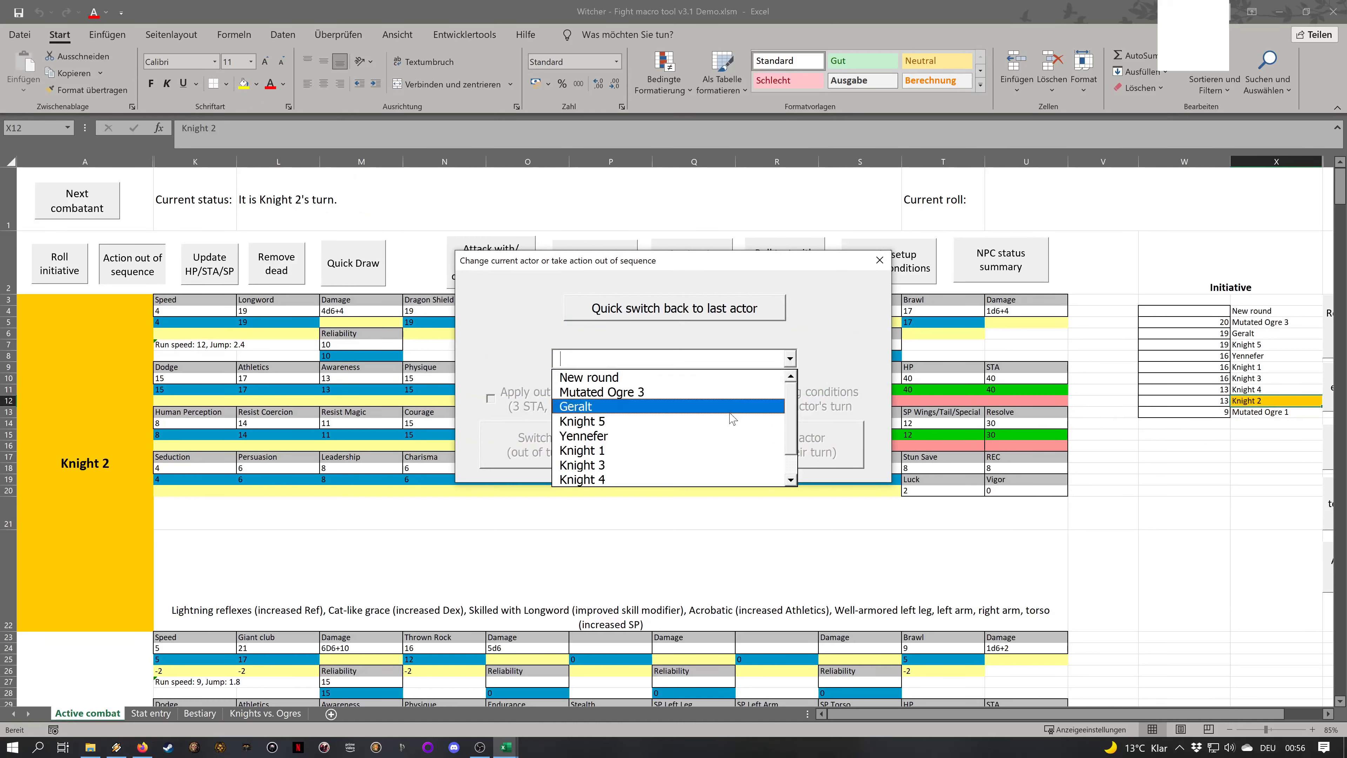
click(684, 436)
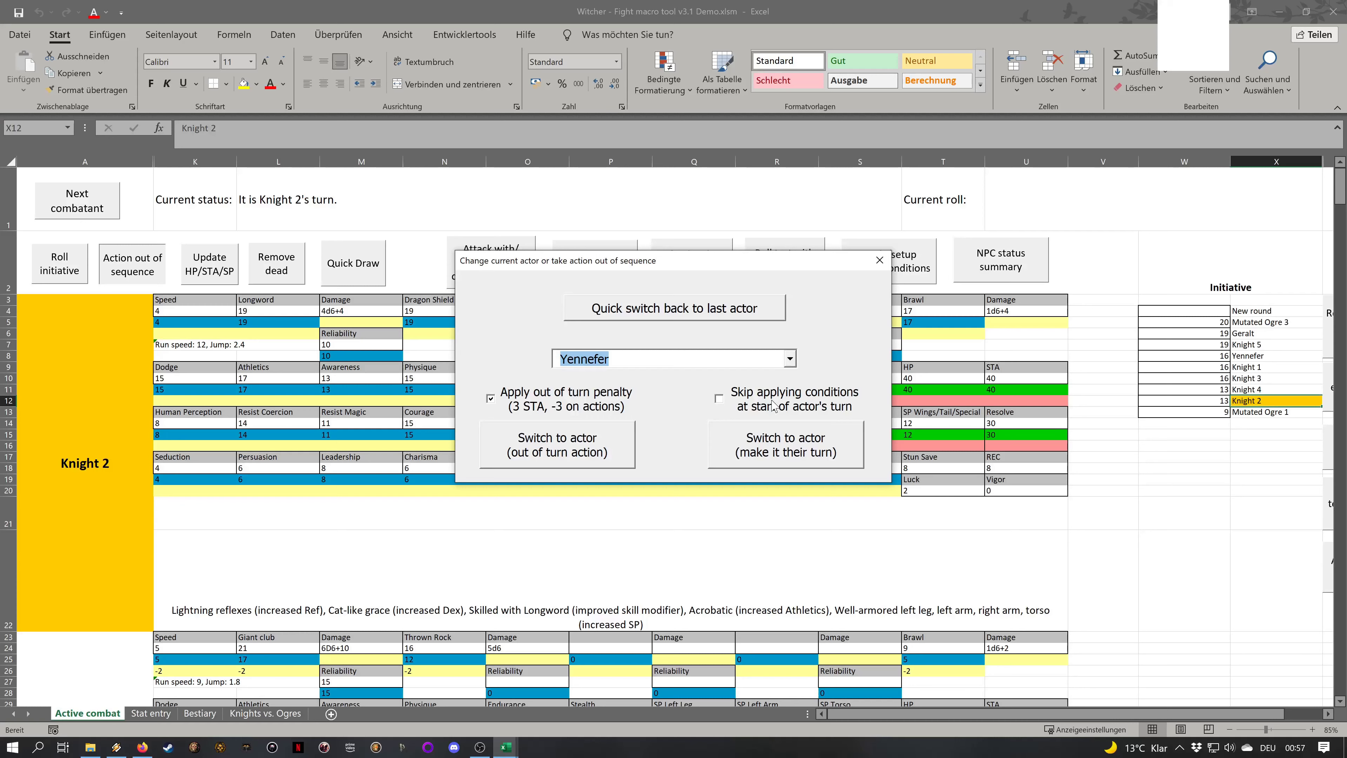
click(773, 404)
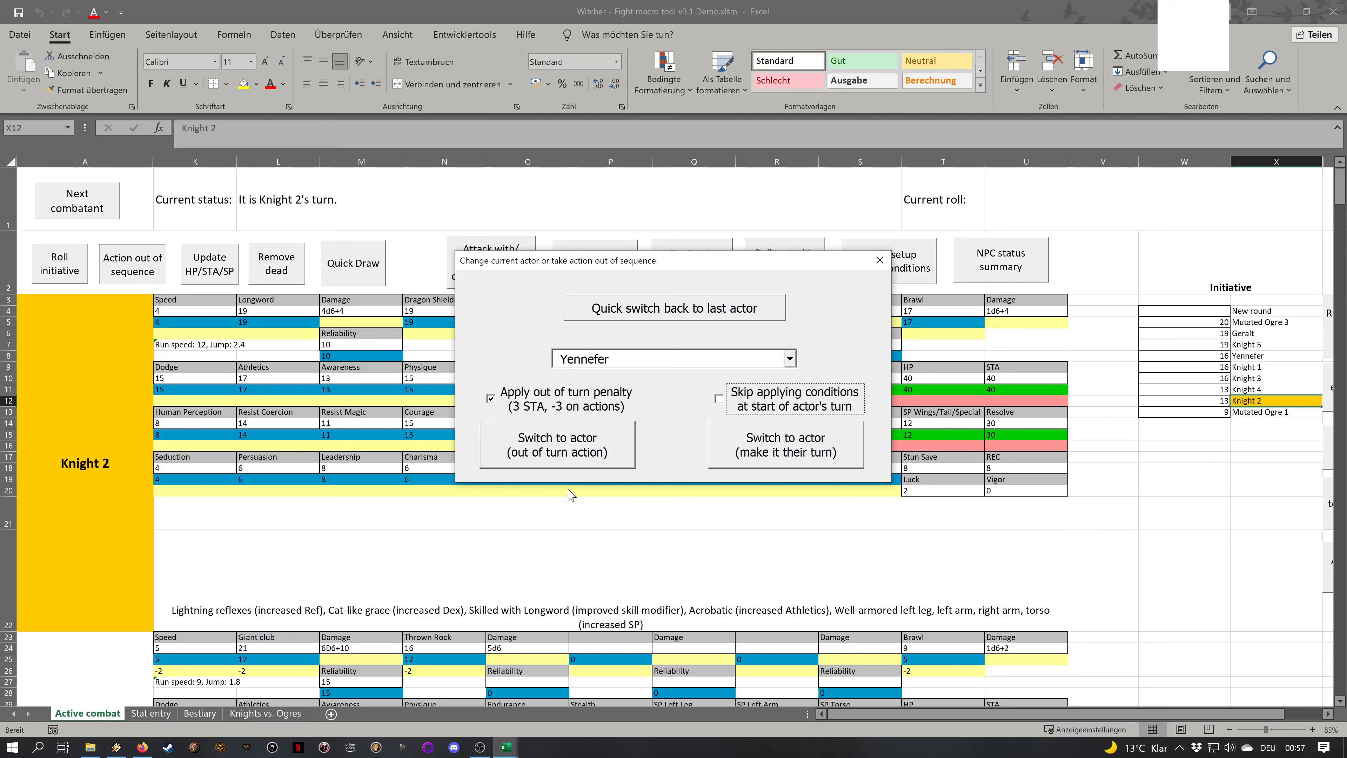
click(556, 447)
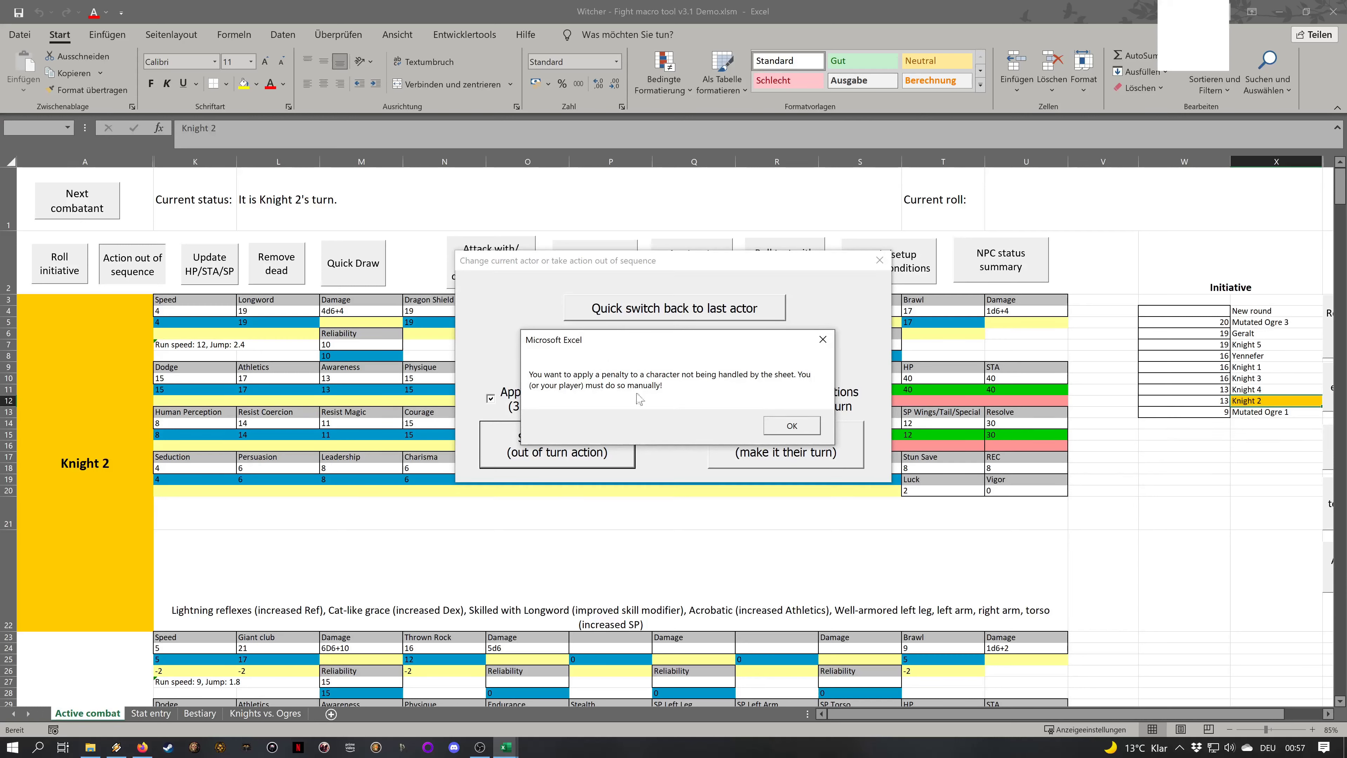
drag(630, 344, 688, 297)
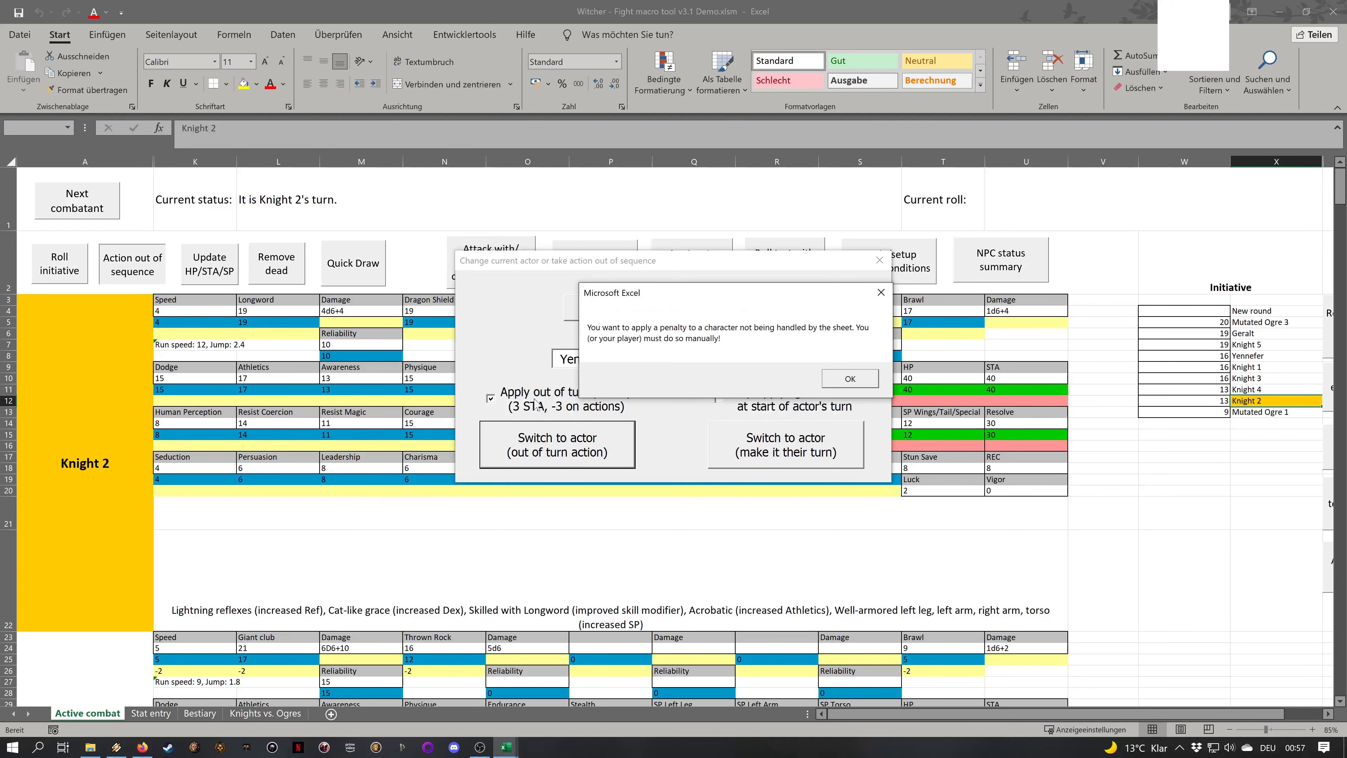
click(863, 386)
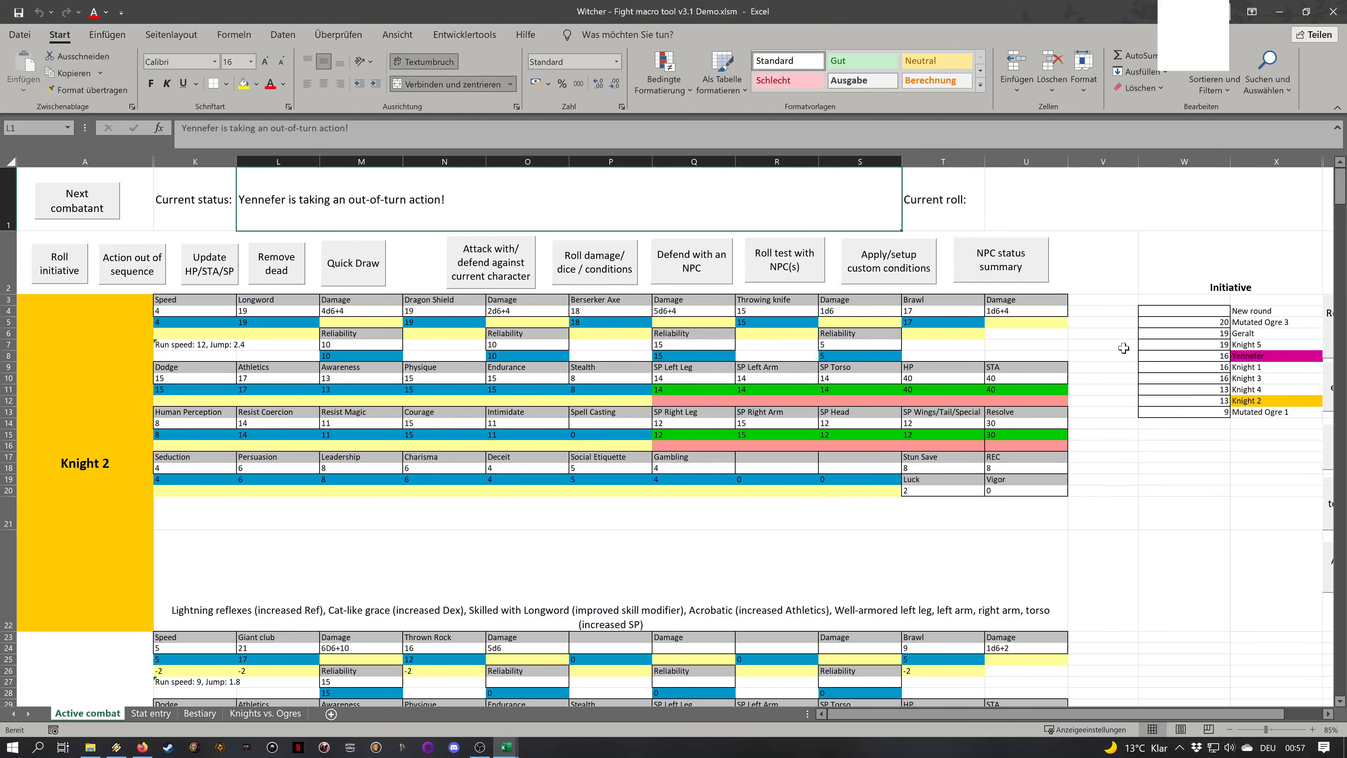
Have Knight 2 defend against Yennefer's Fireball with a Dodge roll, and confirm the defense against an attack result of 10
click(509, 265)
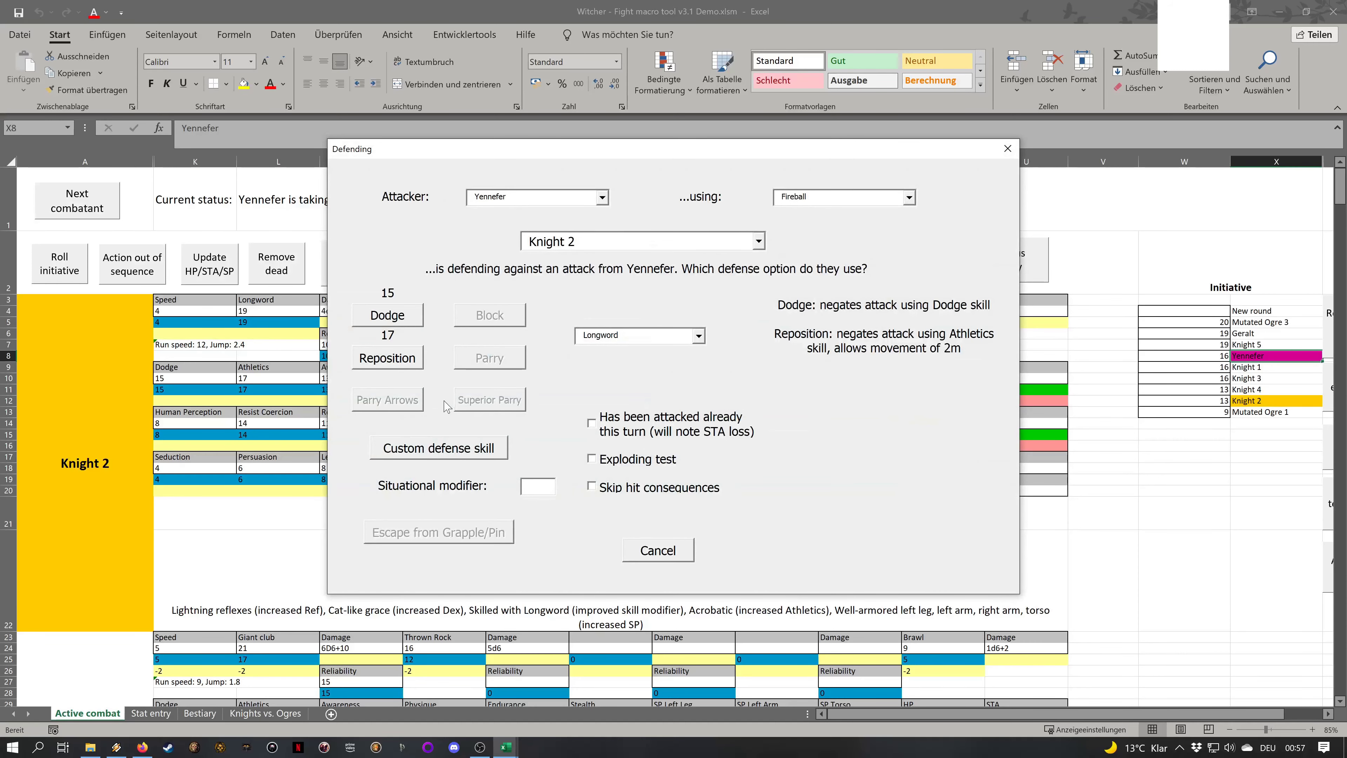
click(415, 318)
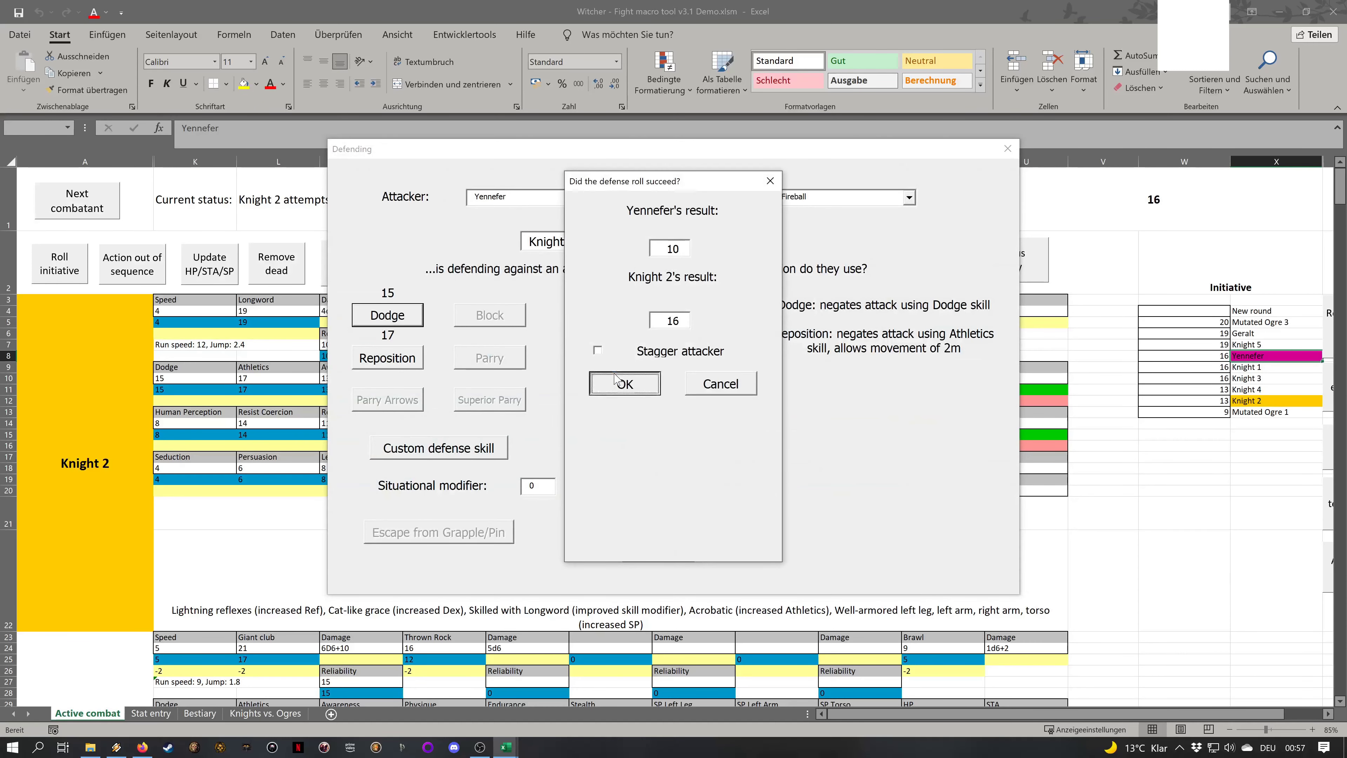
click(623, 383)
click(693, 427)
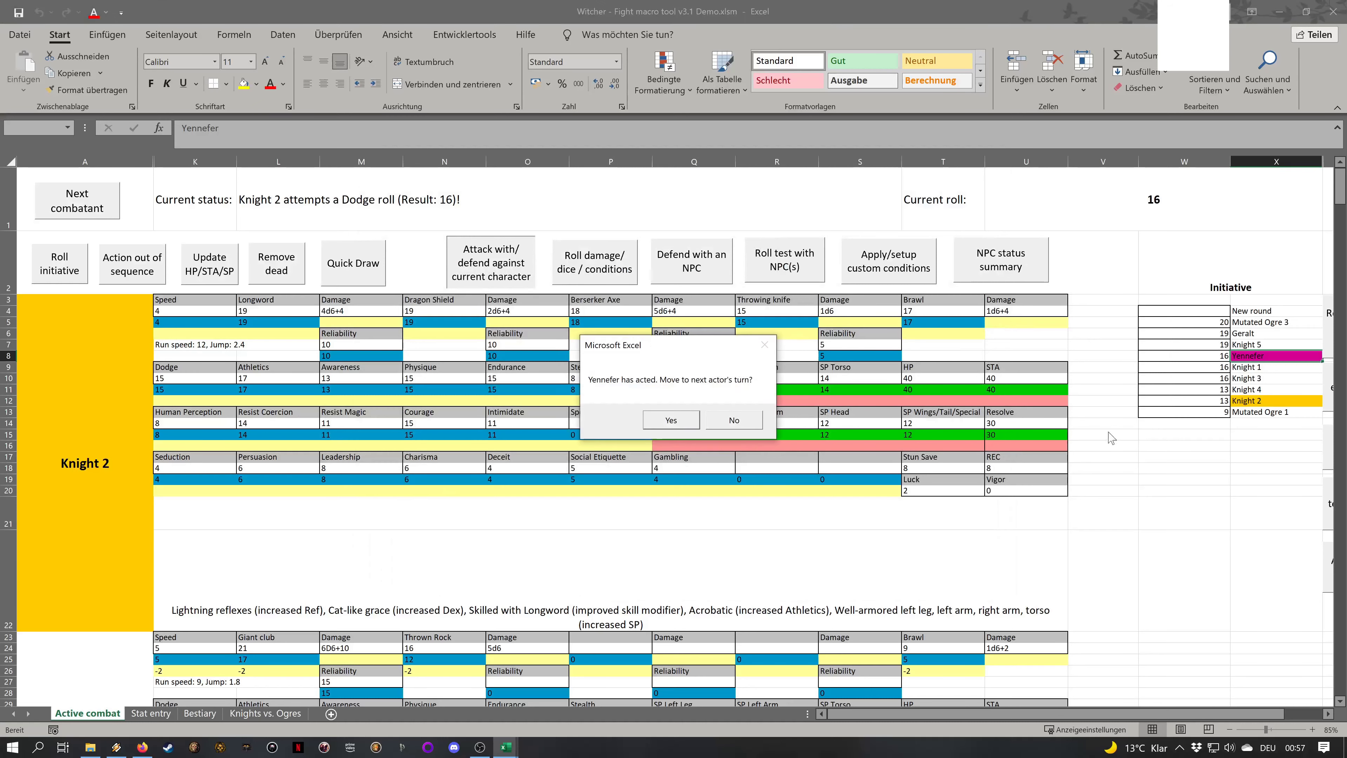
Move on to the next actor's turn after Yennefer's out-of-turn action
click(669, 420)
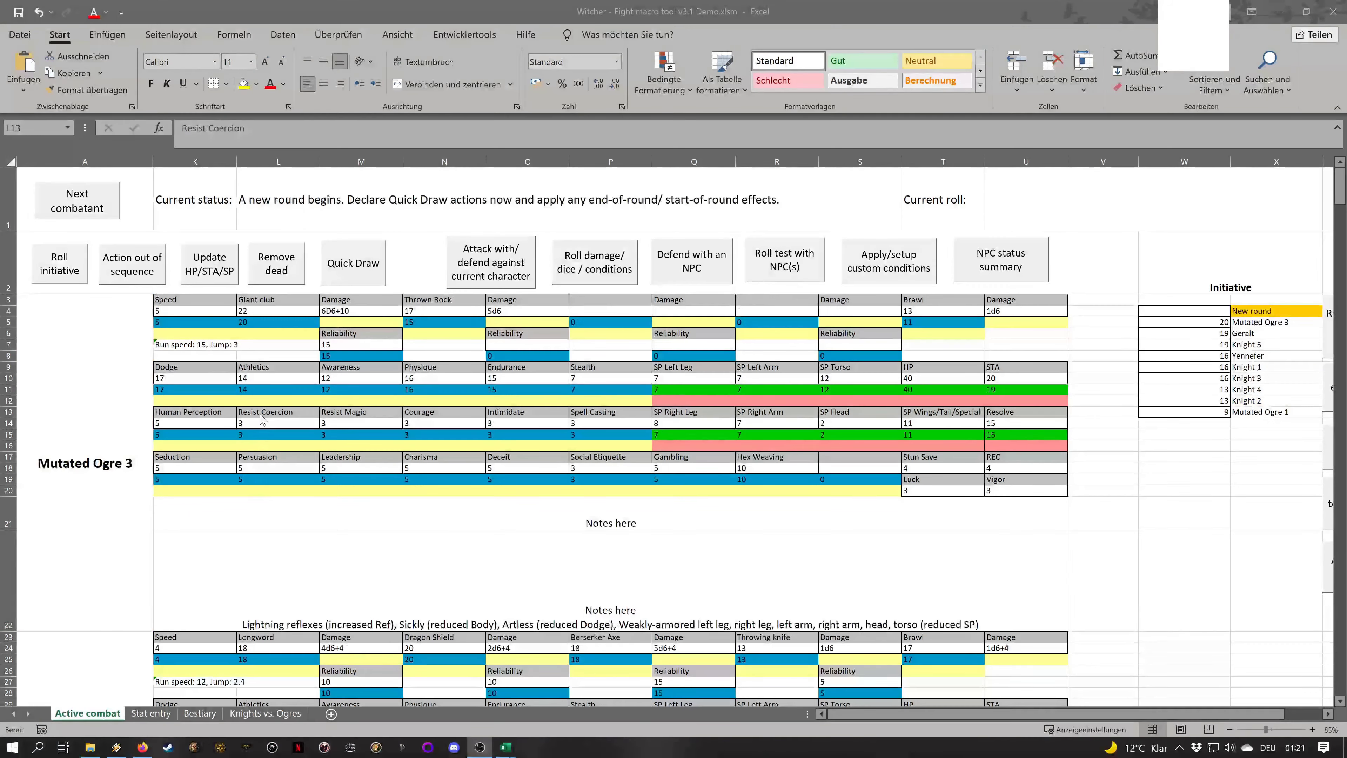
click(258, 415)
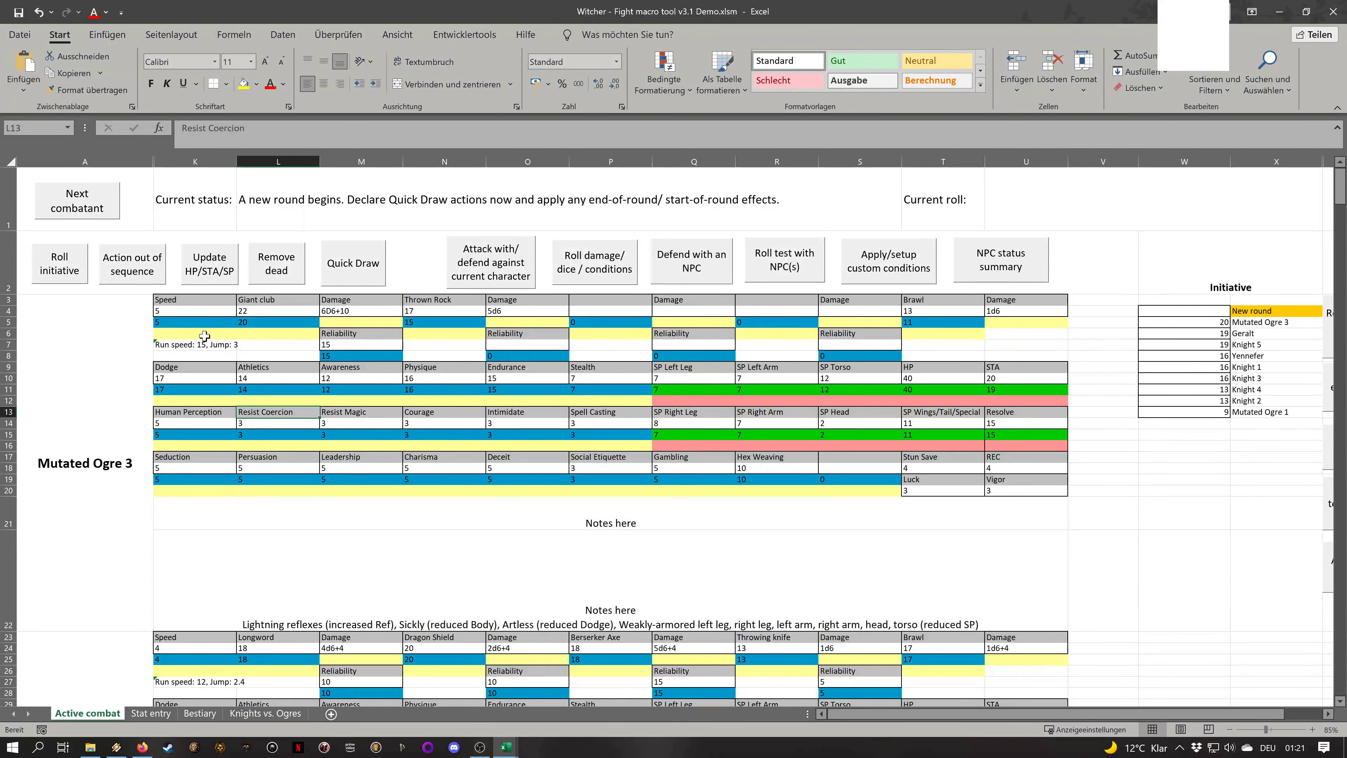
Declare Quick Draws for Knight 5 and Geralt, and check their places in the initiative order
click(347, 268)
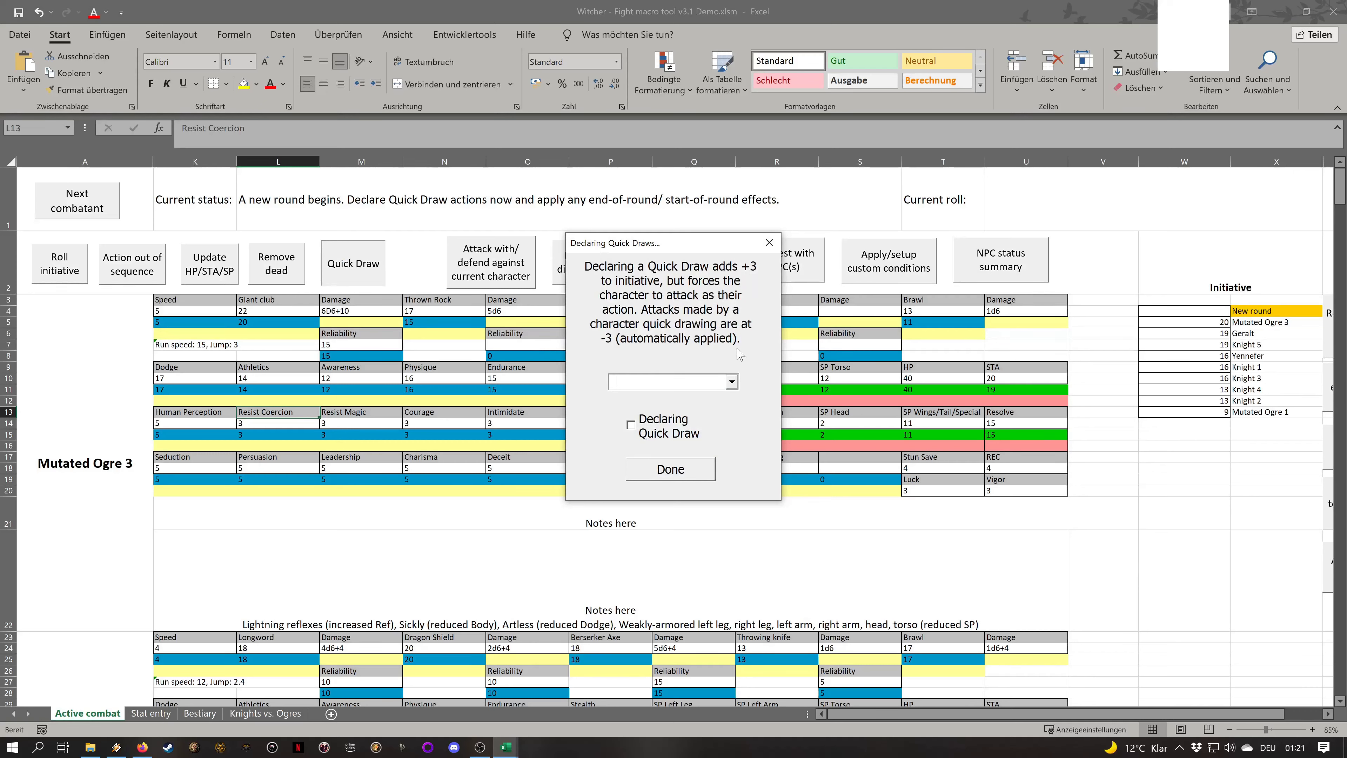
click(735, 382)
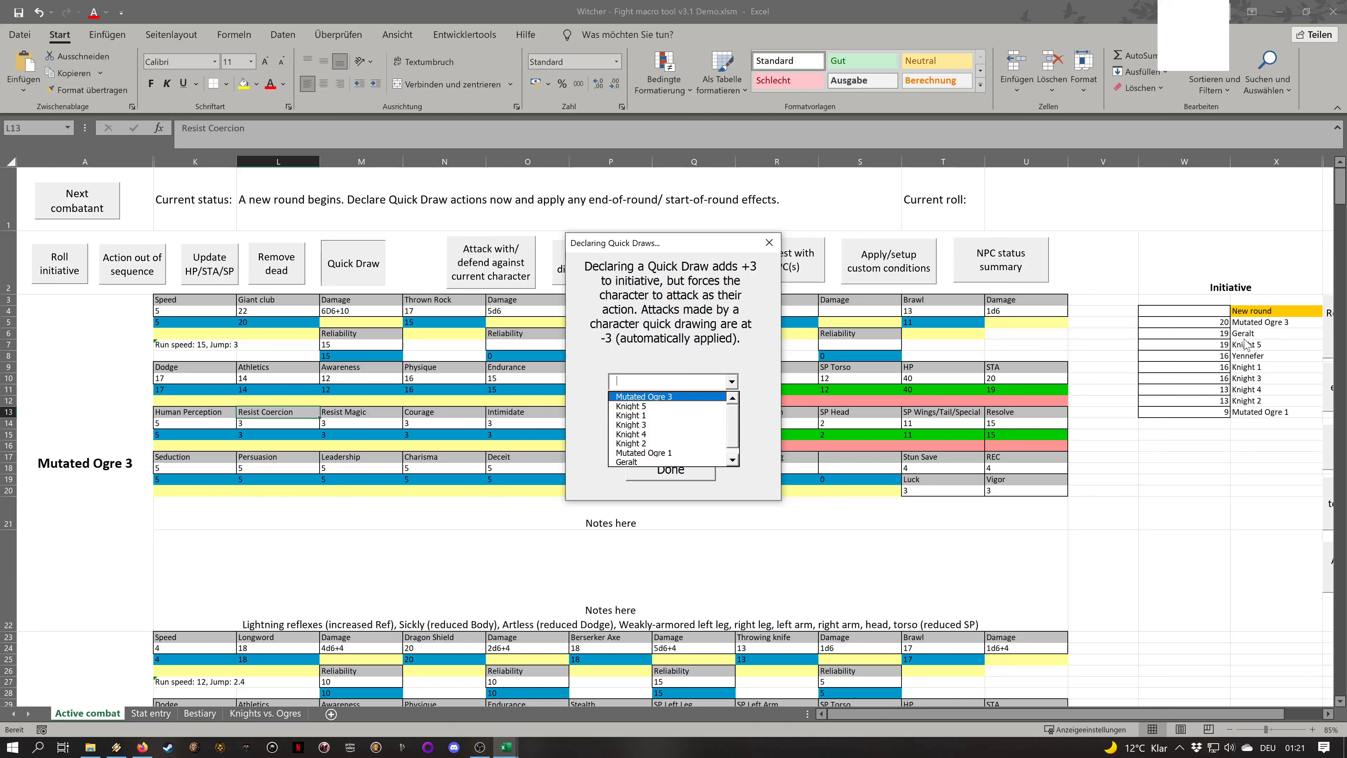
click(677, 407)
click(660, 431)
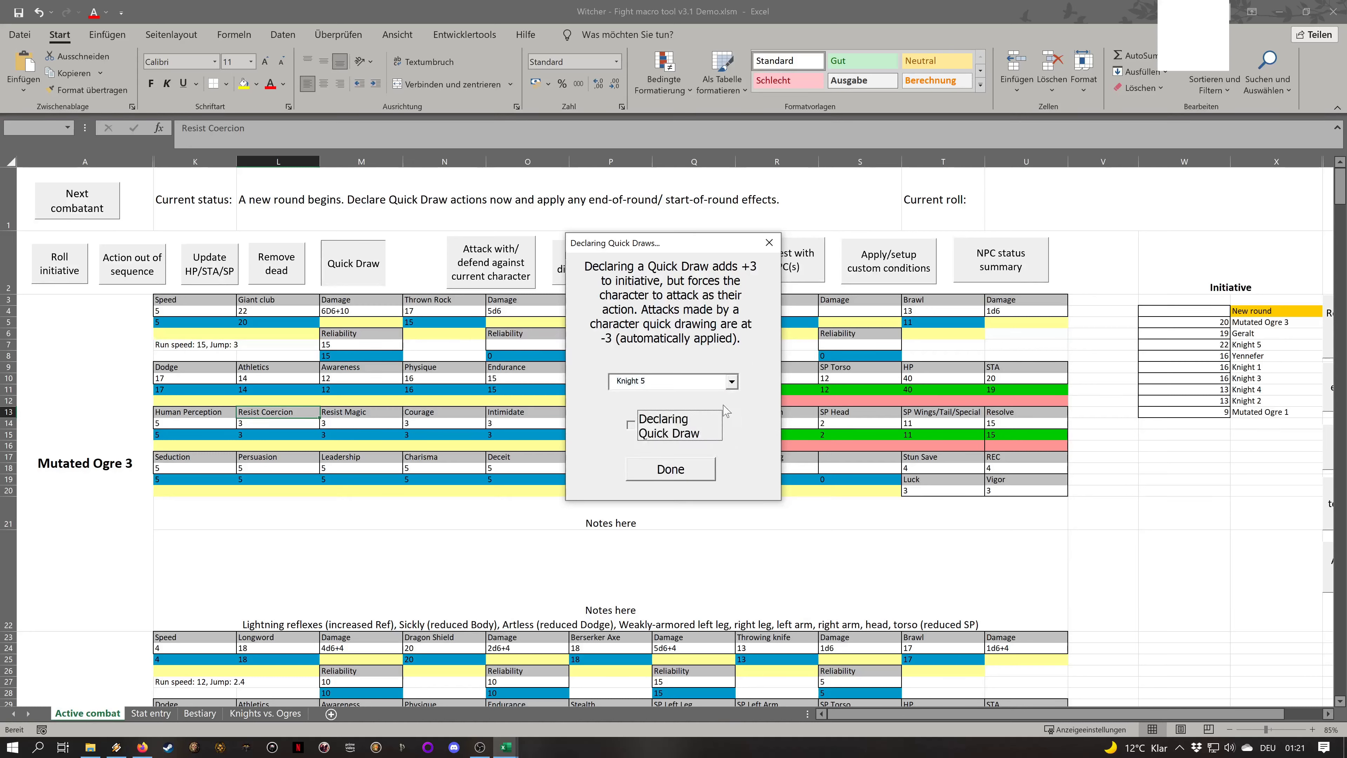
click(732, 381)
click(666, 453)
click(682, 433)
click(657, 472)
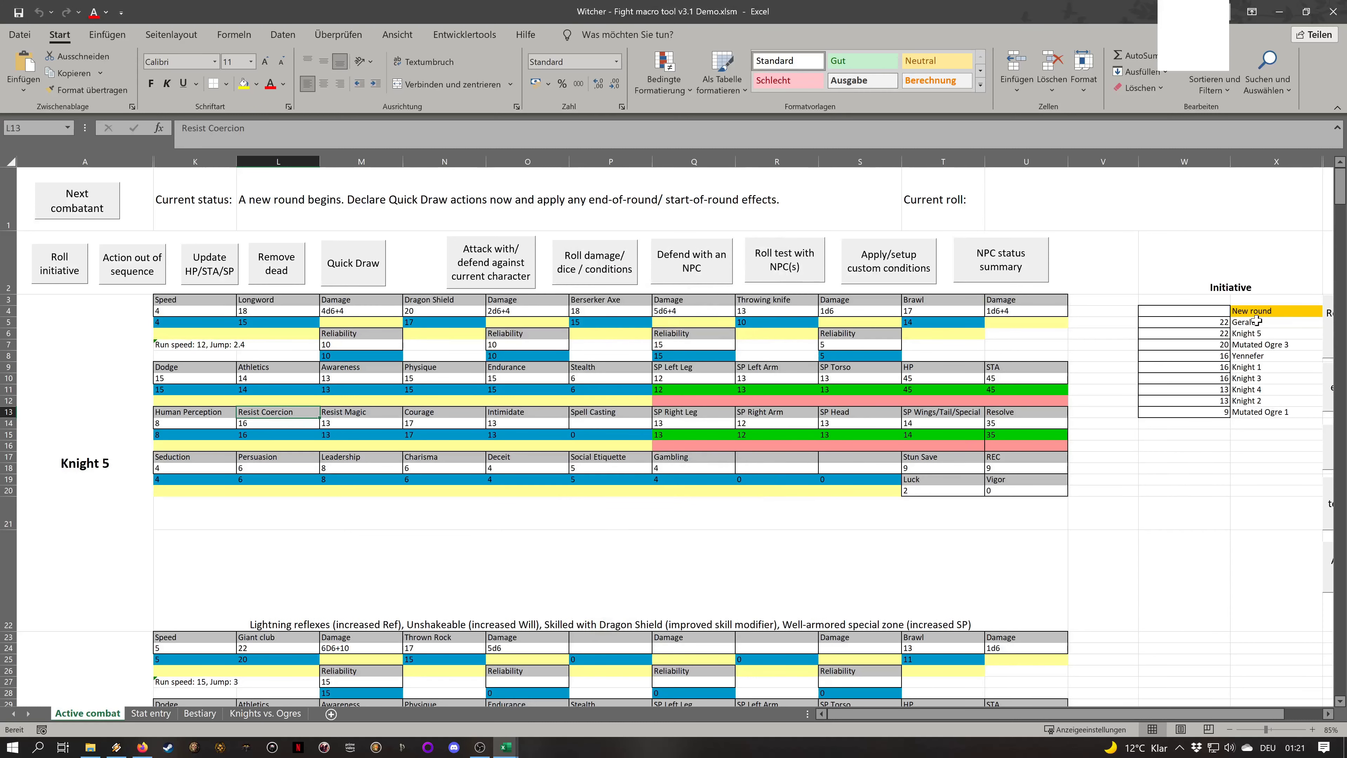
drag(1256, 324, 1233, 375)
click(1160, 457)
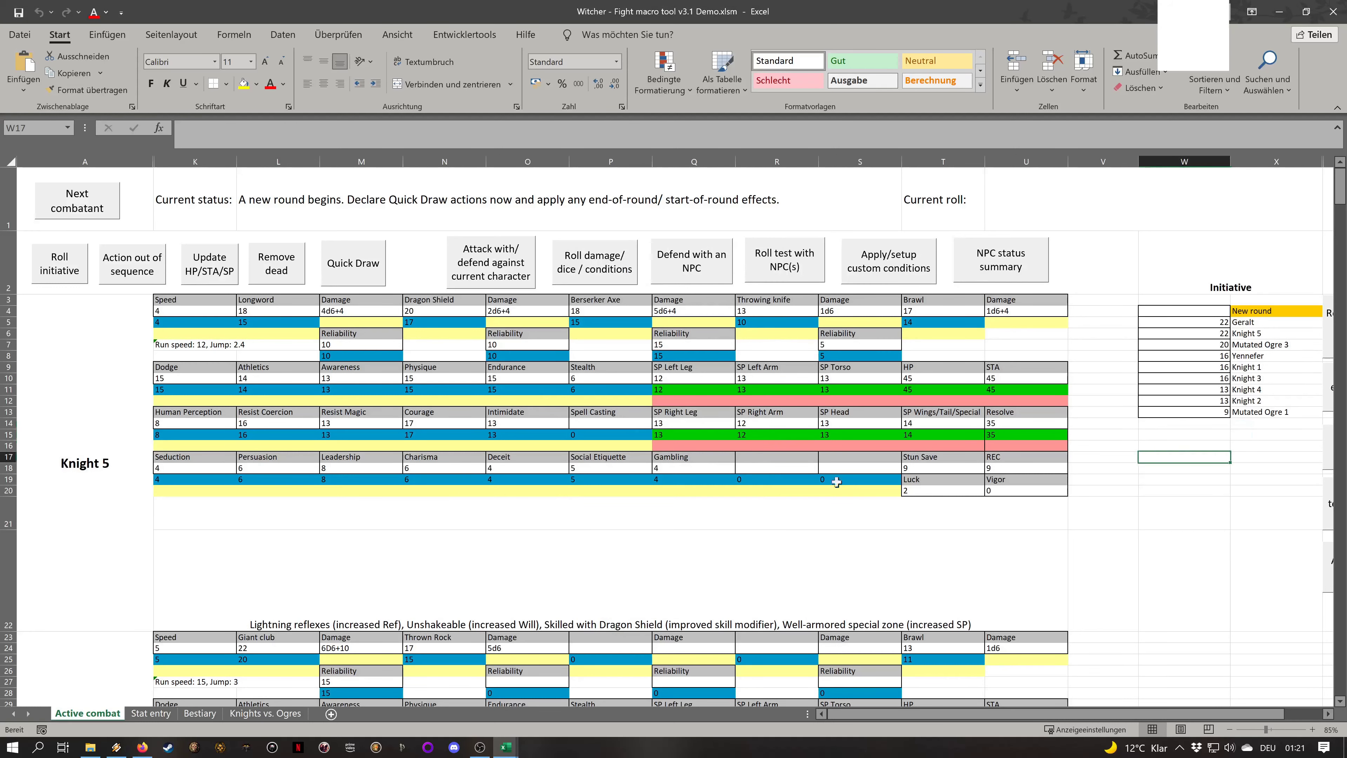
Advance to Geralt's turn and on to Knight 5's turn, acknowledging the Quick Draw notice and turn summary
click(90, 199)
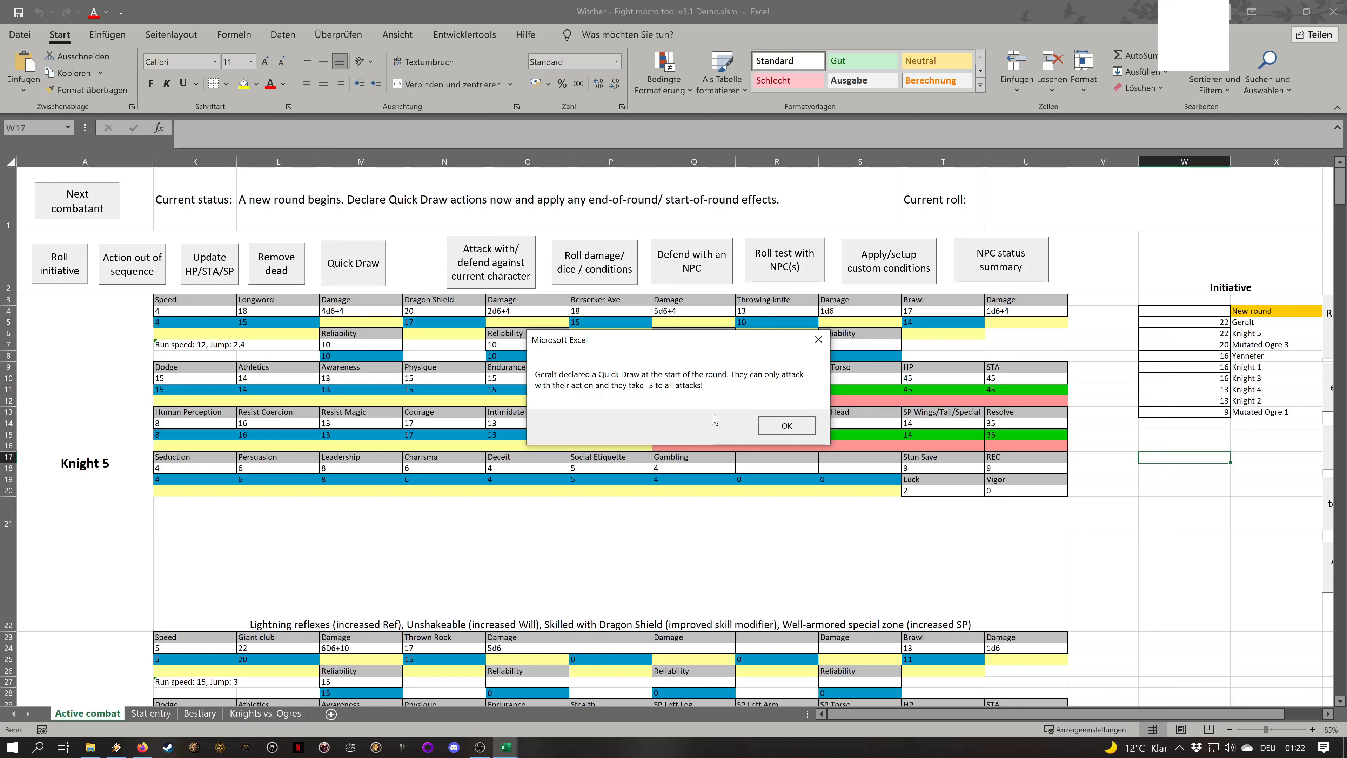
click(800, 428)
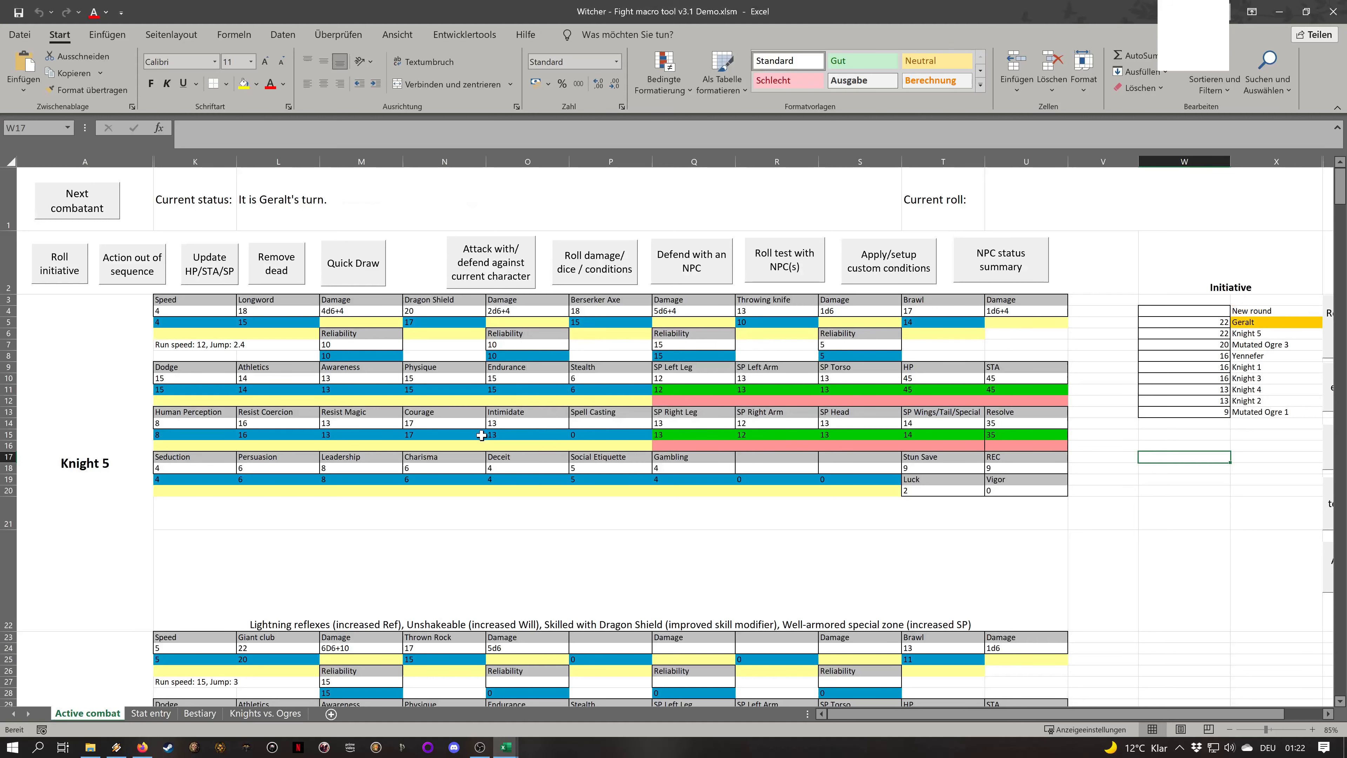
click(100, 214)
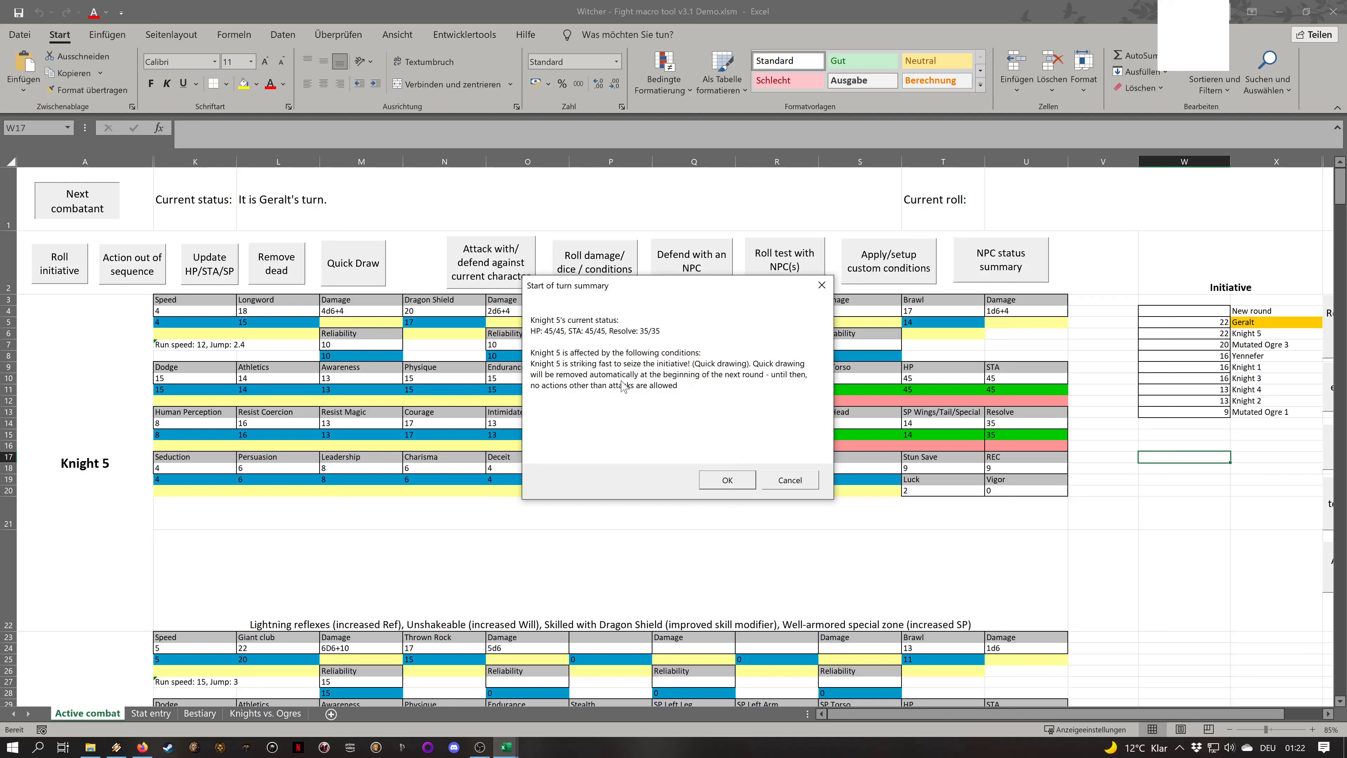
click(716, 478)
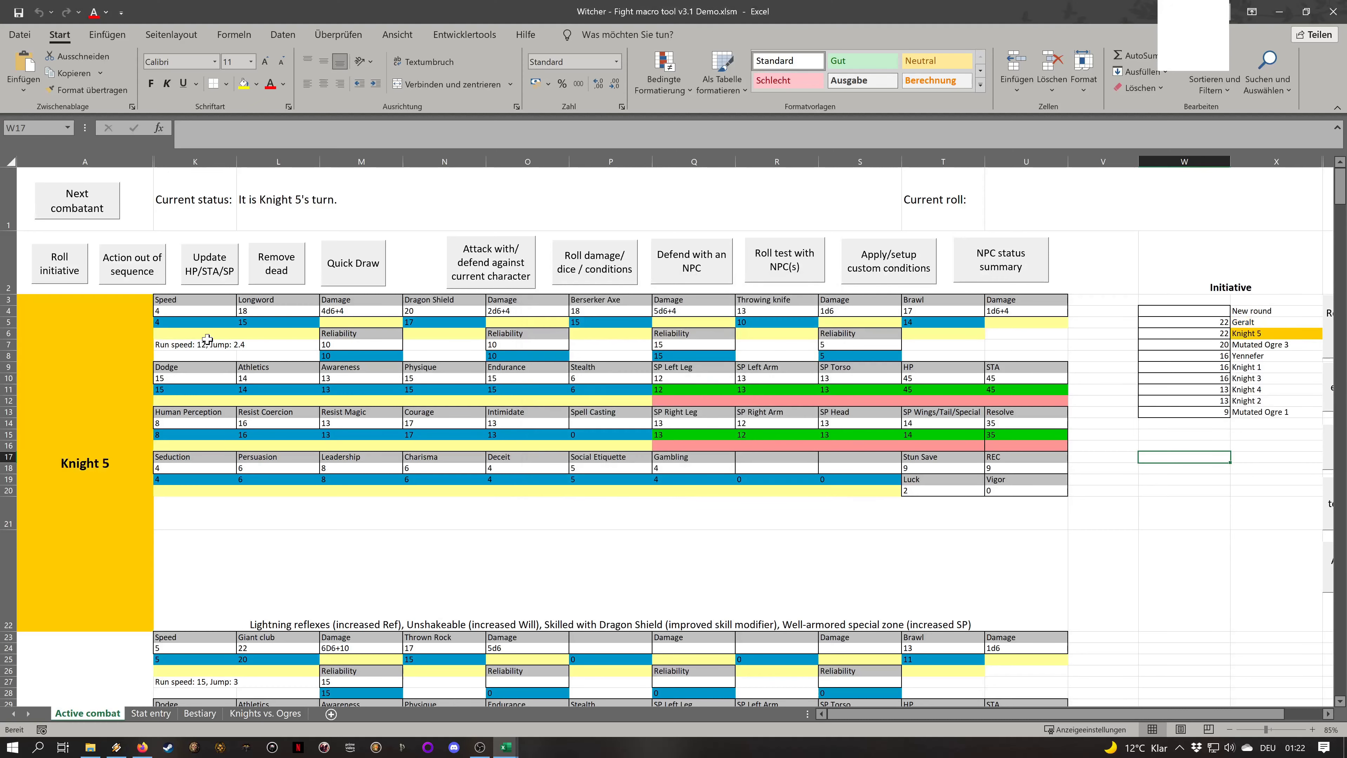
Examine Knight 5's current Longword, Dragon Shield and Berserker Axe attack values under Quick Draw
click(287, 321)
click(454, 324)
click(604, 326)
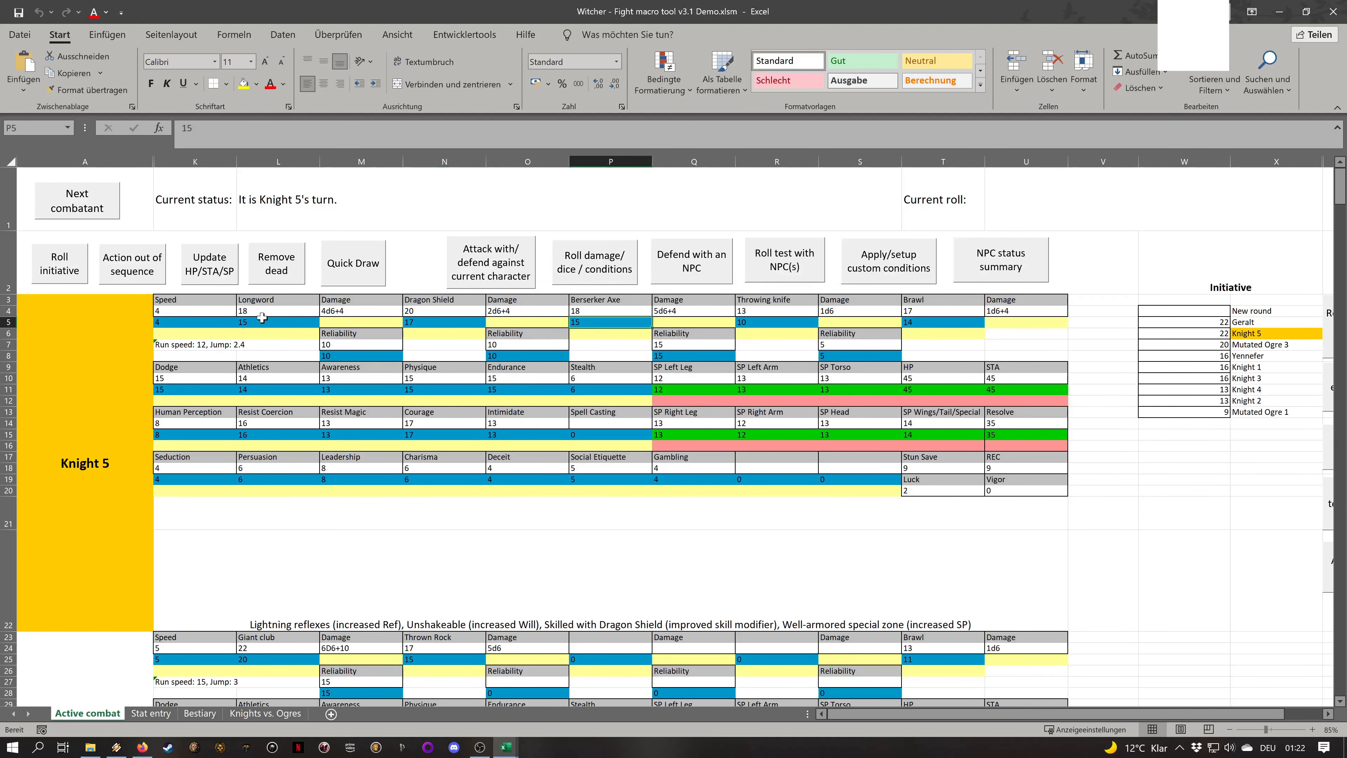
click(264, 318)
click(417, 321)
click(589, 320)
click(269, 320)
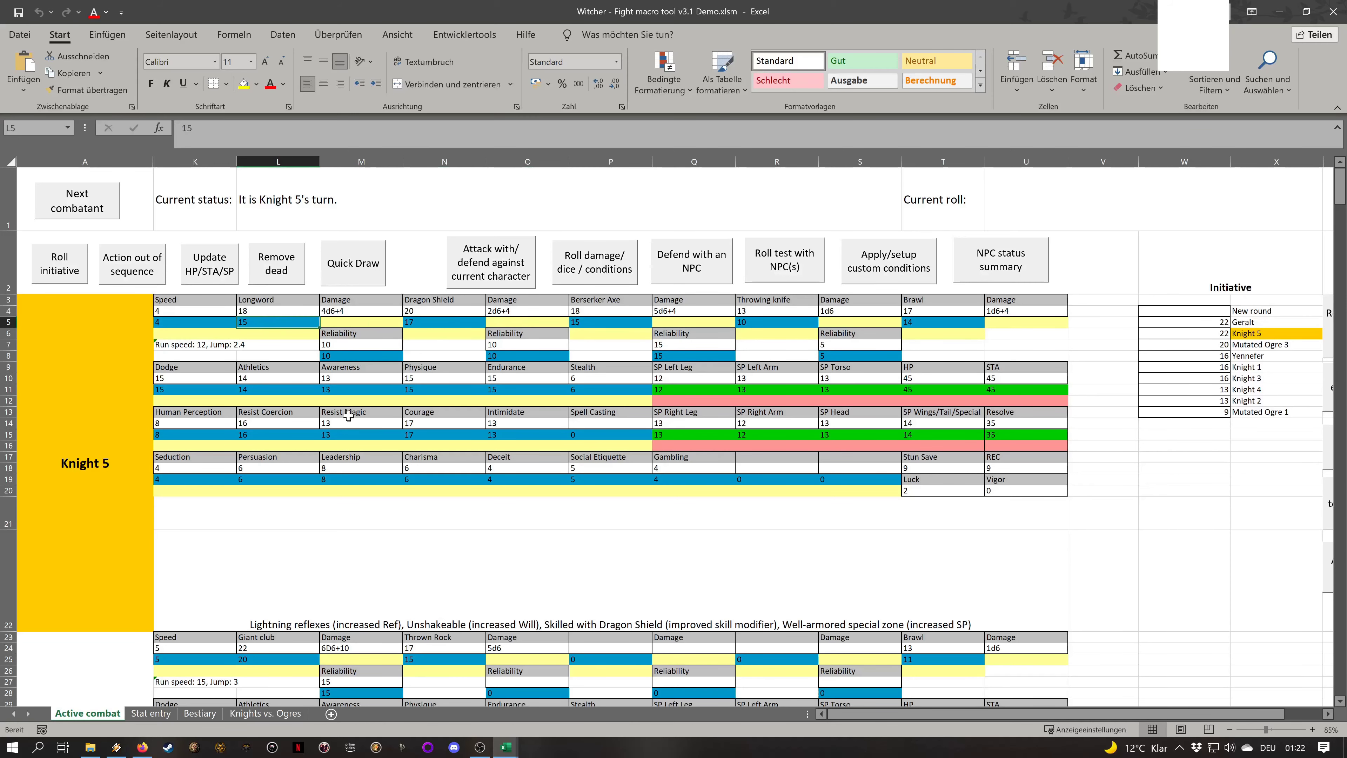
Advance the turns from Knight 5 through the remaining combatants to Mutated Ogre 1, acknowledging each summary and warning
click(81, 198)
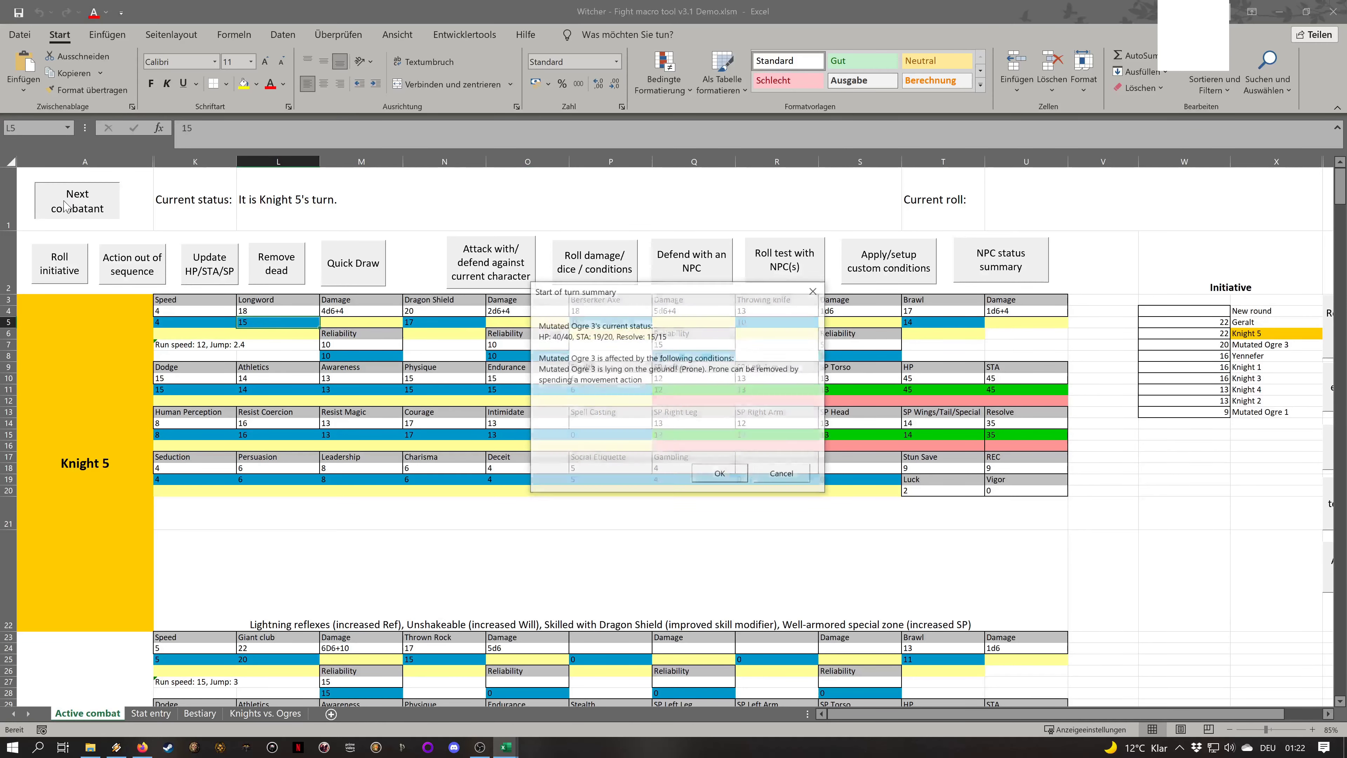
click(717, 475)
click(679, 425)
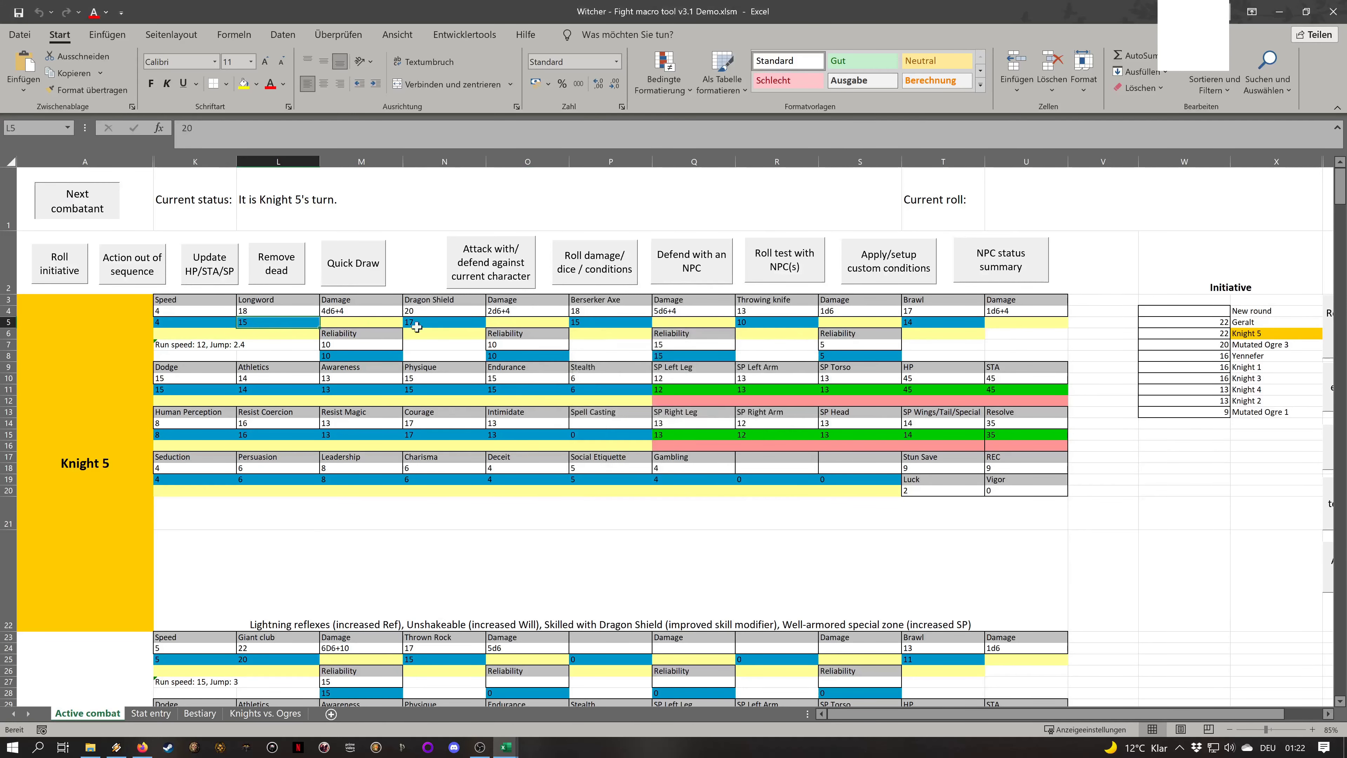
click(81, 212)
click(85, 207)
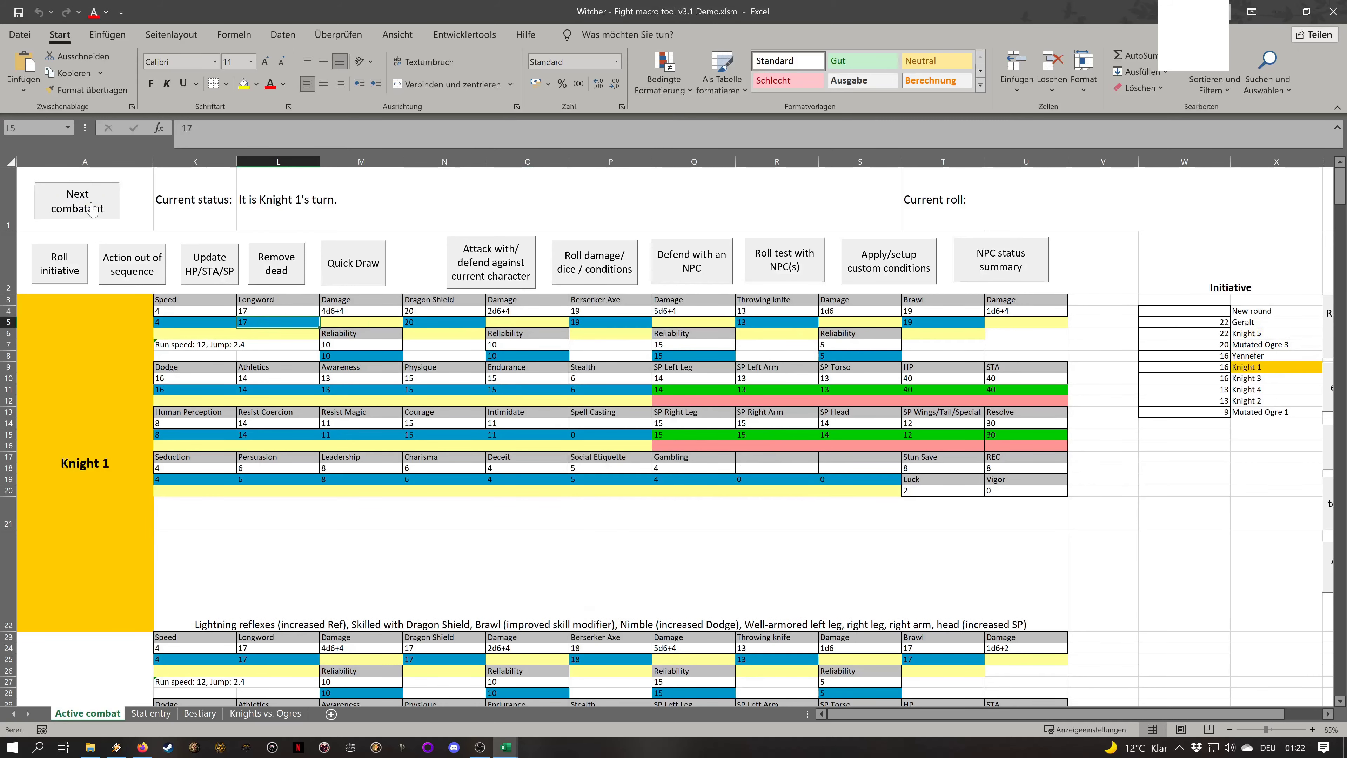
click(91, 201)
click(91, 202)
click(91, 204)
click(93, 207)
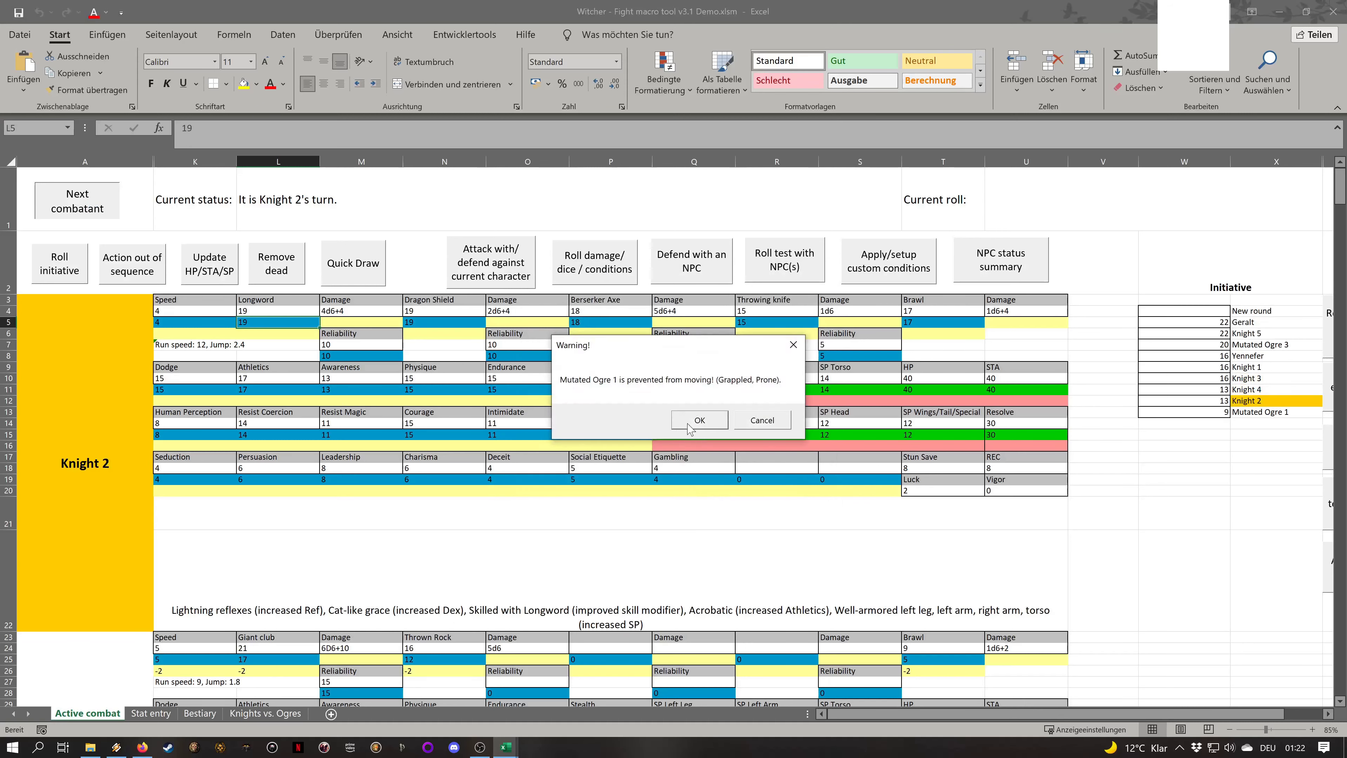
click(689, 424)
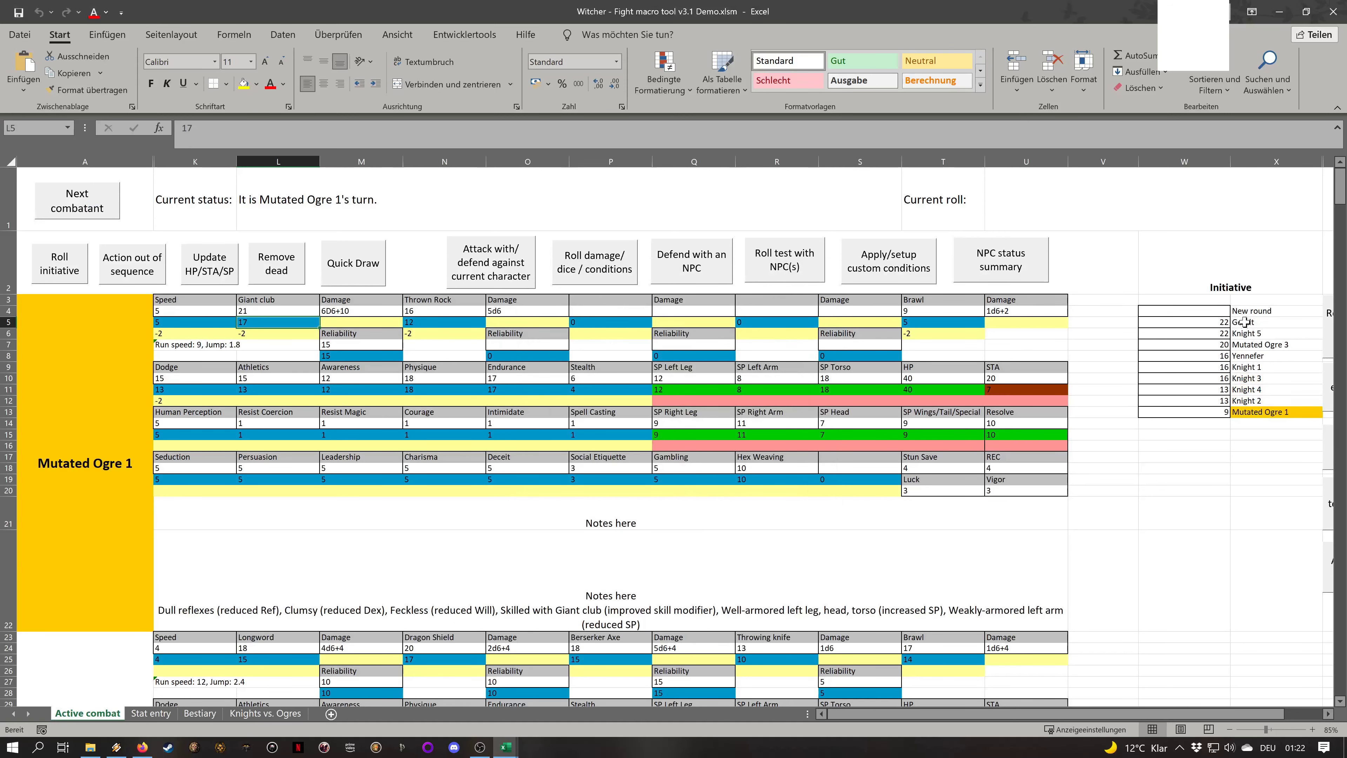
click(1157, 391)
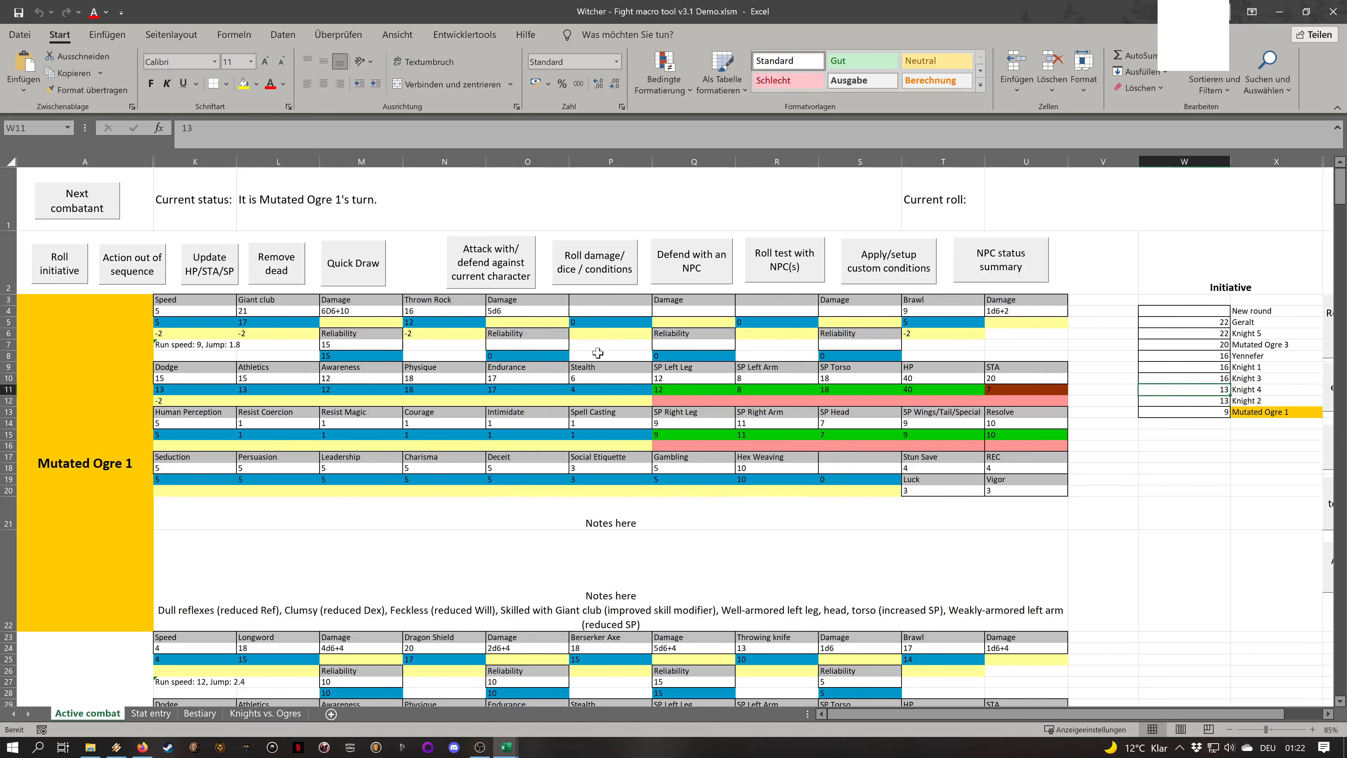
Start a new round and check the initiative entries of the Quick Draw combatants
click(89, 212)
drag(1244, 322, 1241, 345)
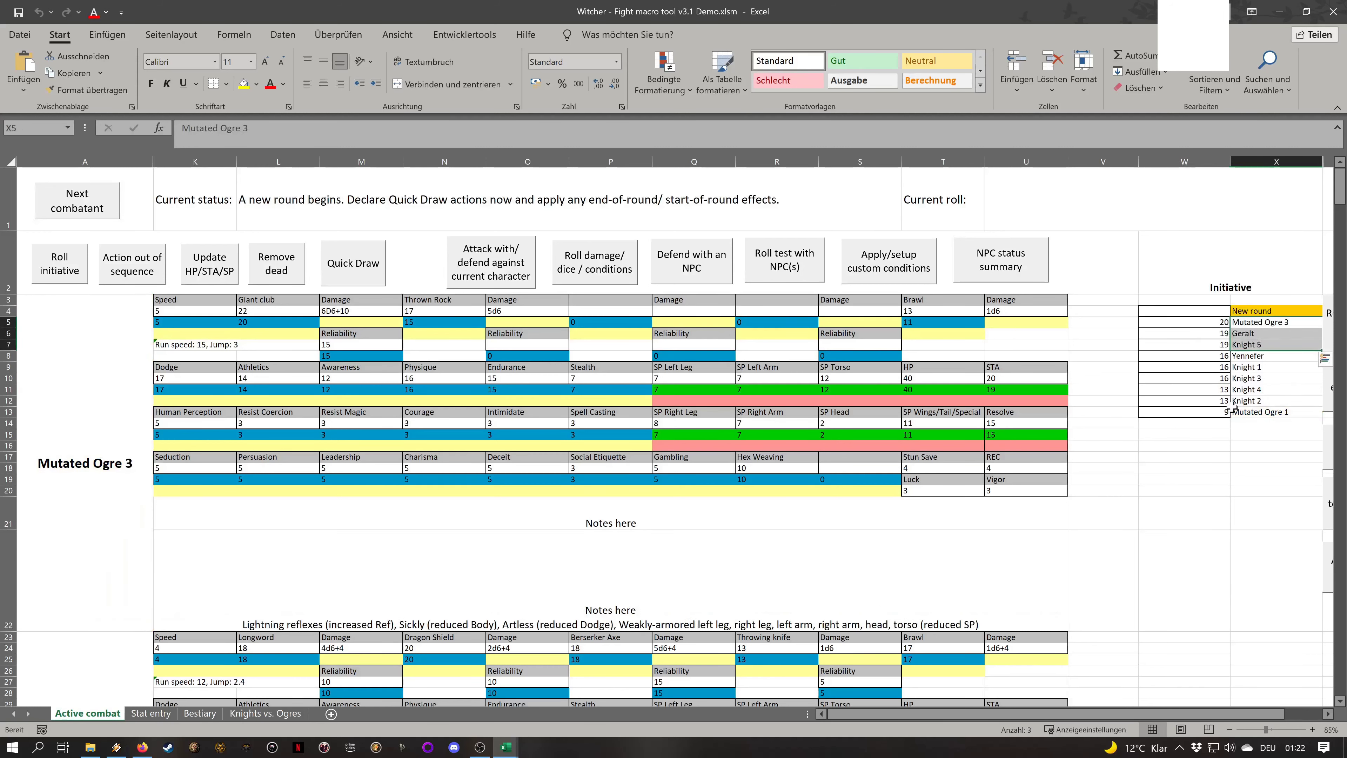
click(1236, 401)
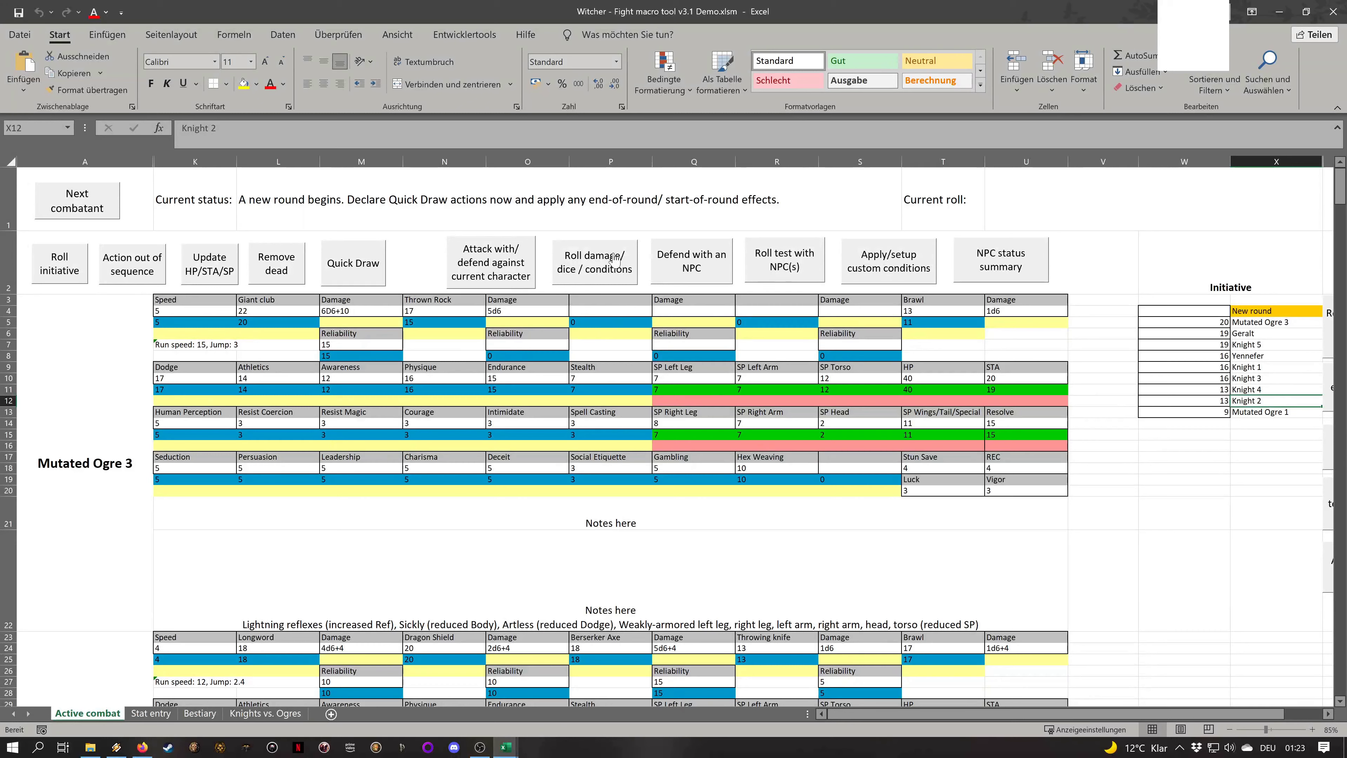
Preview the condition options for Mutated Ogre 3 in the damage and conditions form, and return to Roll damage/dice
click(596, 261)
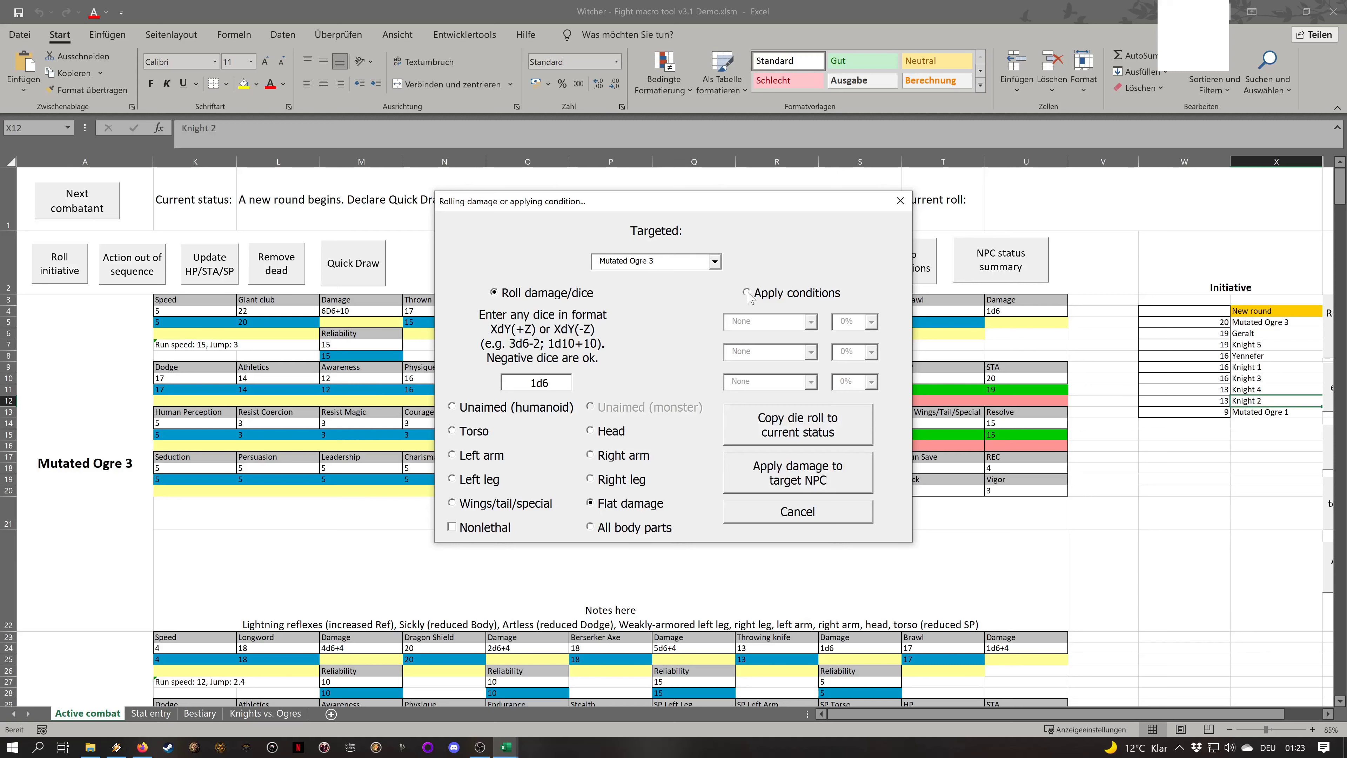
click(790, 294)
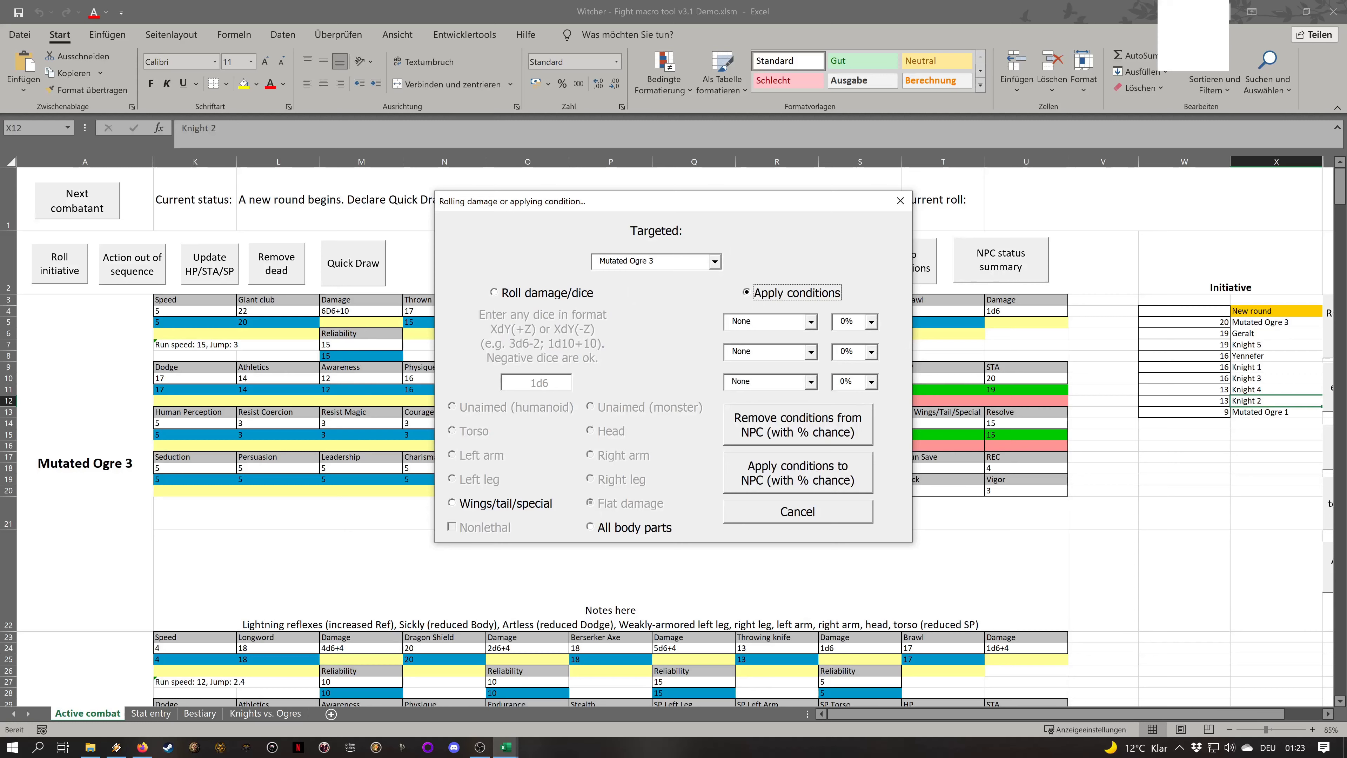
click(811, 321)
mouse_move(813, 351)
mouse_down()
mouse_move(816, 402)
mouse_move(814, 338)
mouse_up()
click(495, 292)
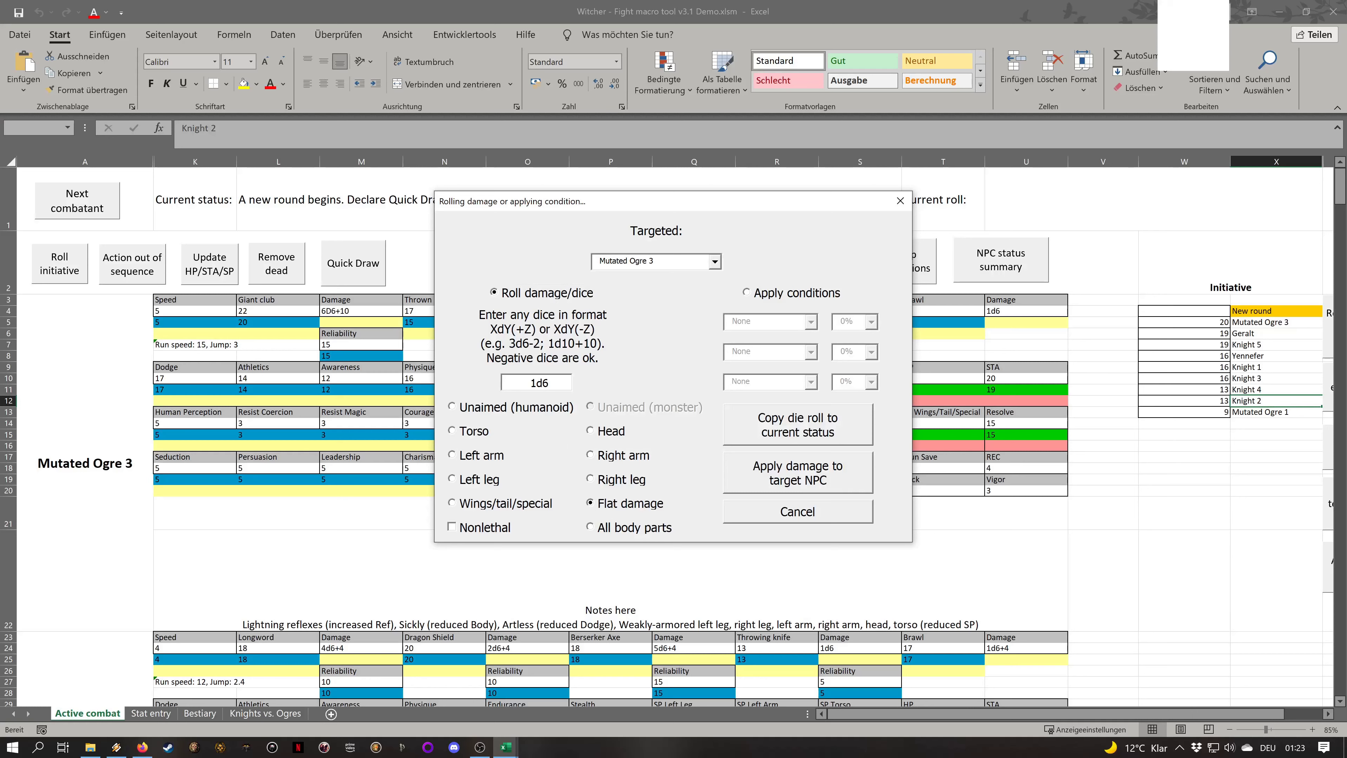
Roll 1d10+10 nonlethal damage as an unaimed humanoid hit on Mutated Ogre 3, apply it, and check the recorded damage
double_click(504, 375)
text(1d10+10)
click(512, 415)
click(489, 530)
click(781, 482)
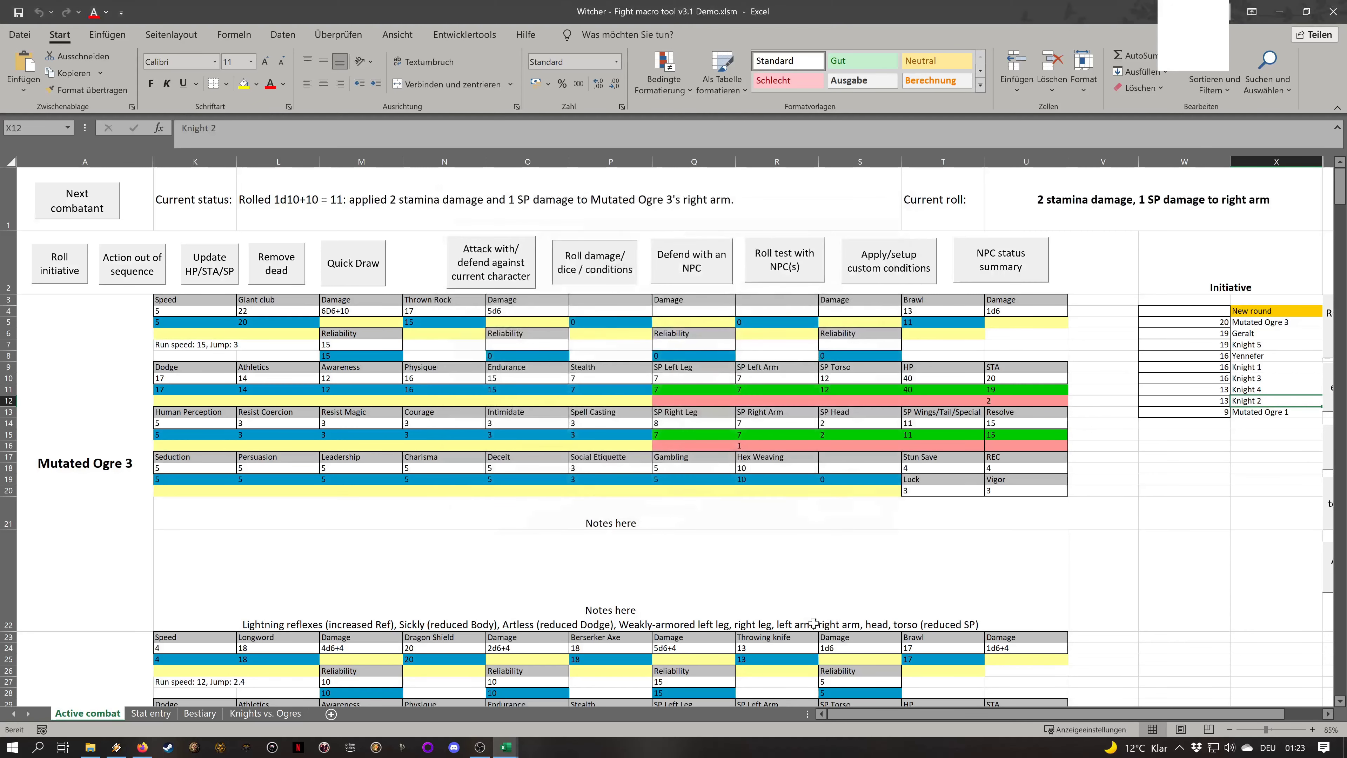
click(428, 209)
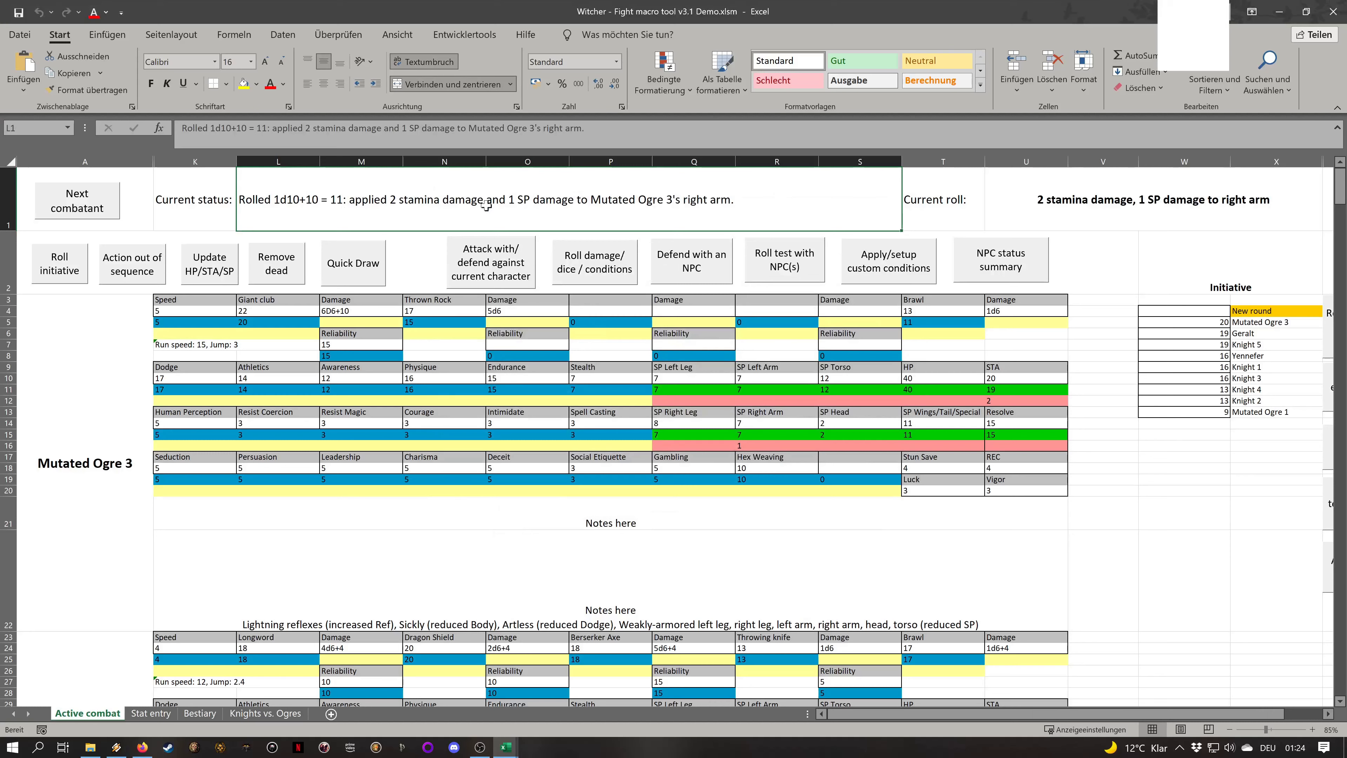
click(1154, 200)
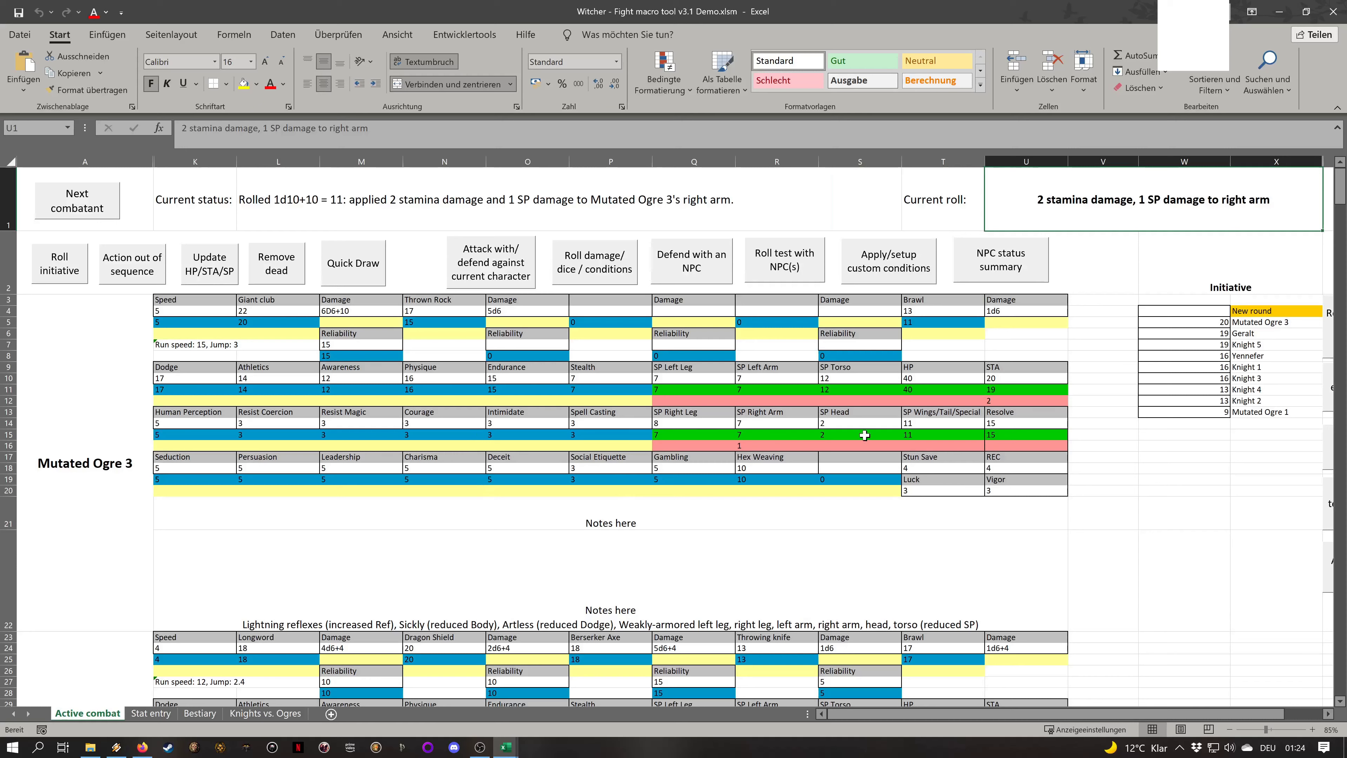
click(1019, 402)
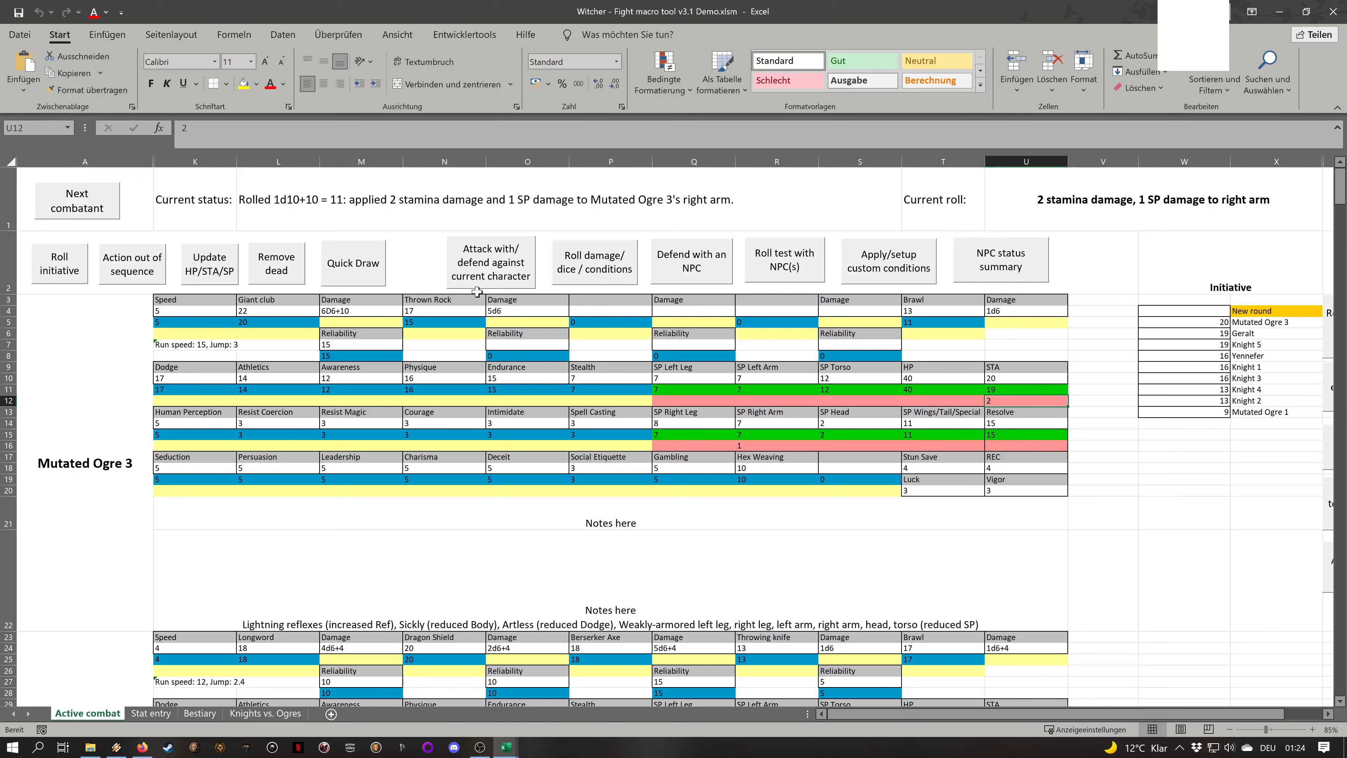
View the NPC test form and the damage and conditions form, closing both without rolling or applying anything
click(817, 260)
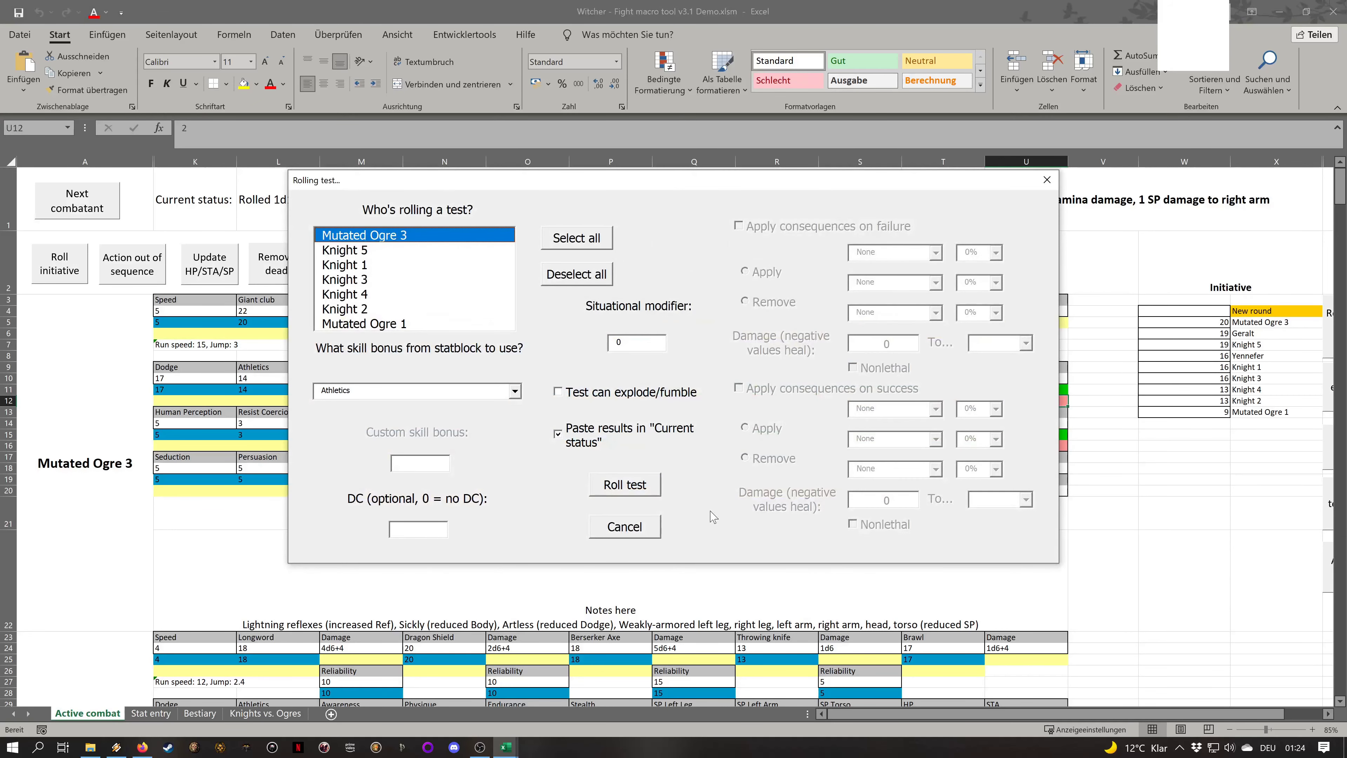
click(628, 528)
click(607, 265)
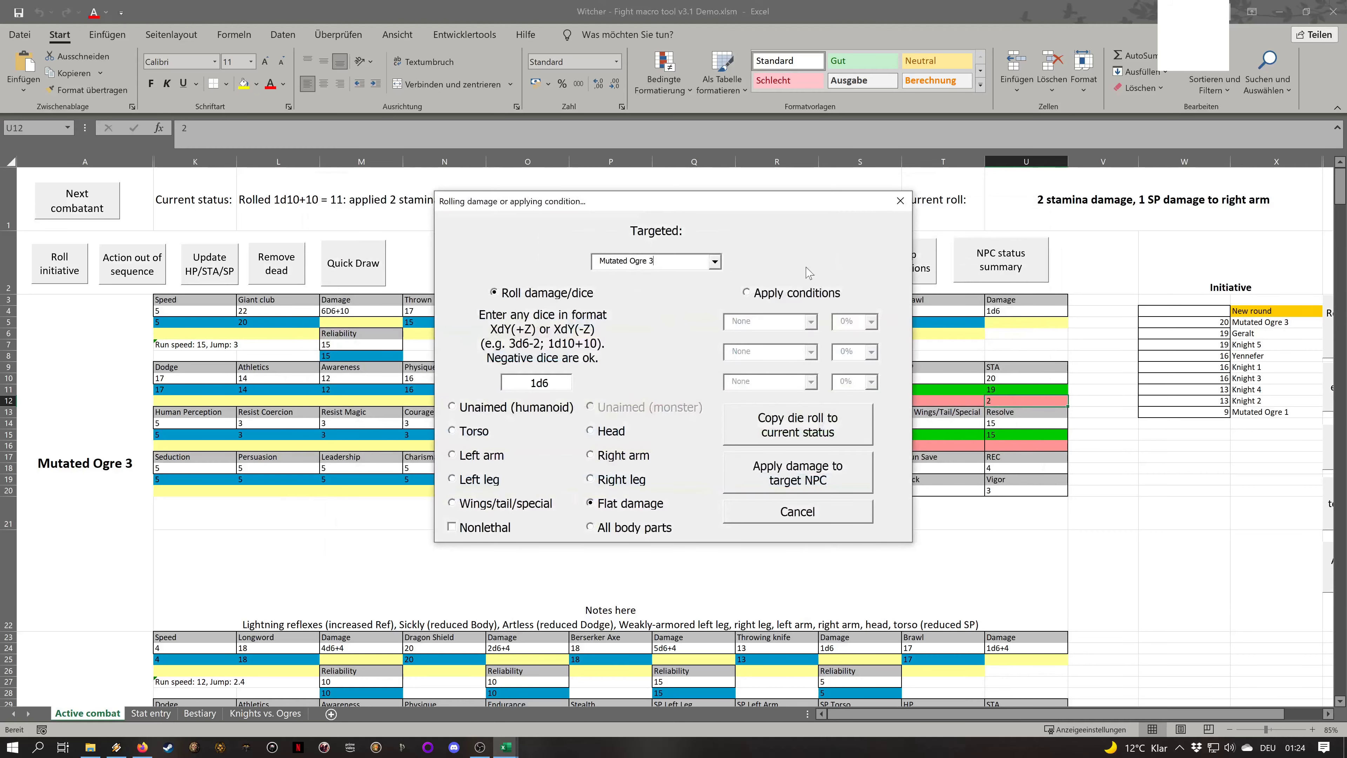
click(828, 513)
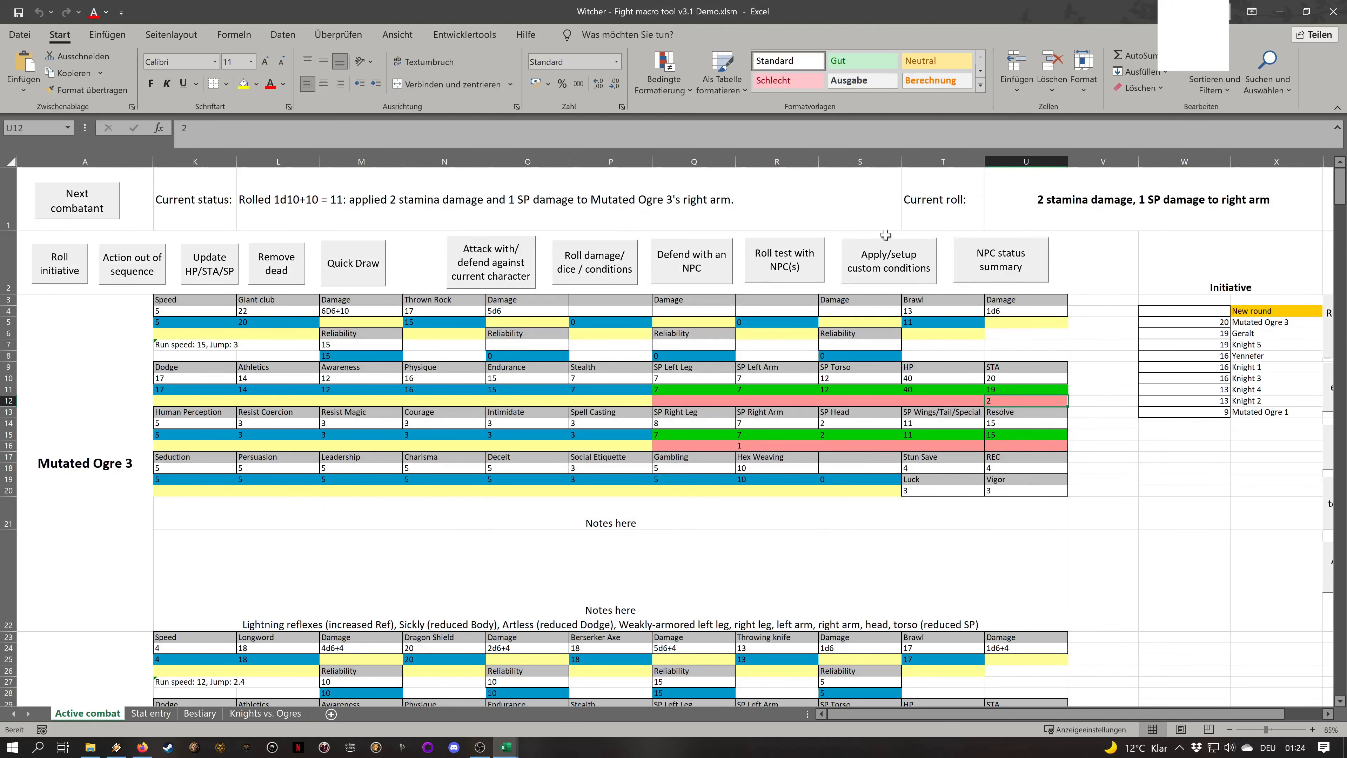
Open the custom conditions form for Mutated Ogre 3, review the condition types, and keep the type as Condition
click(904, 269)
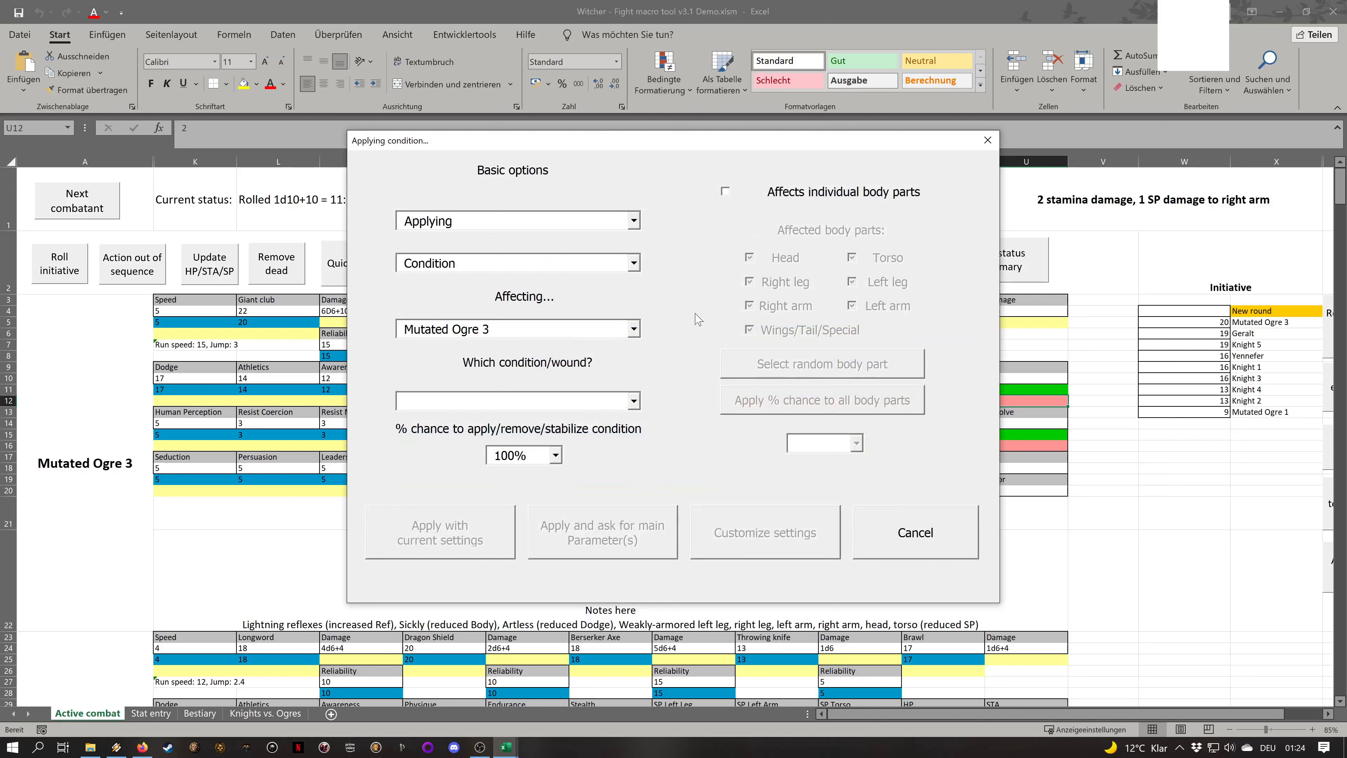
click(634, 329)
click(629, 348)
click(634, 263)
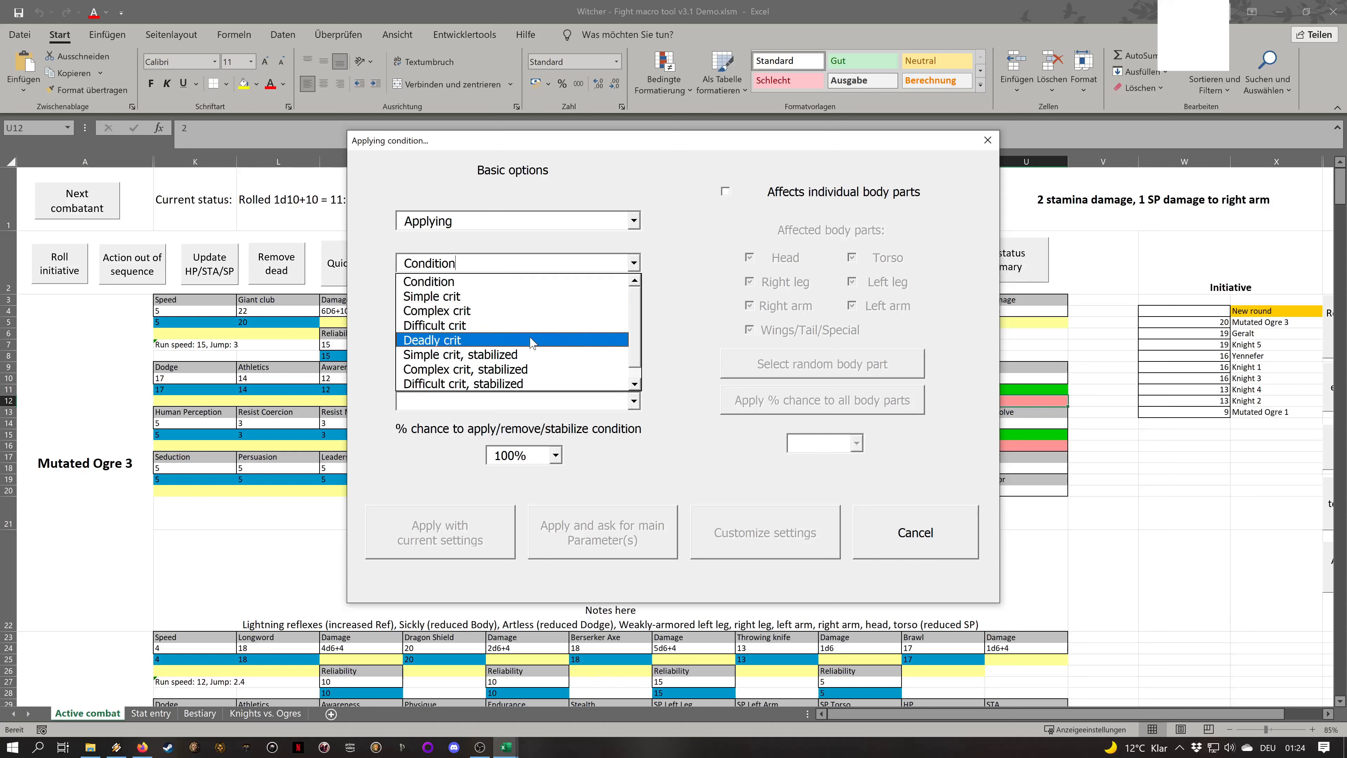
mouse_move(635, 315)
mouse_down()
mouse_move(639, 335)
mouse_move(637, 302)
mouse_up()
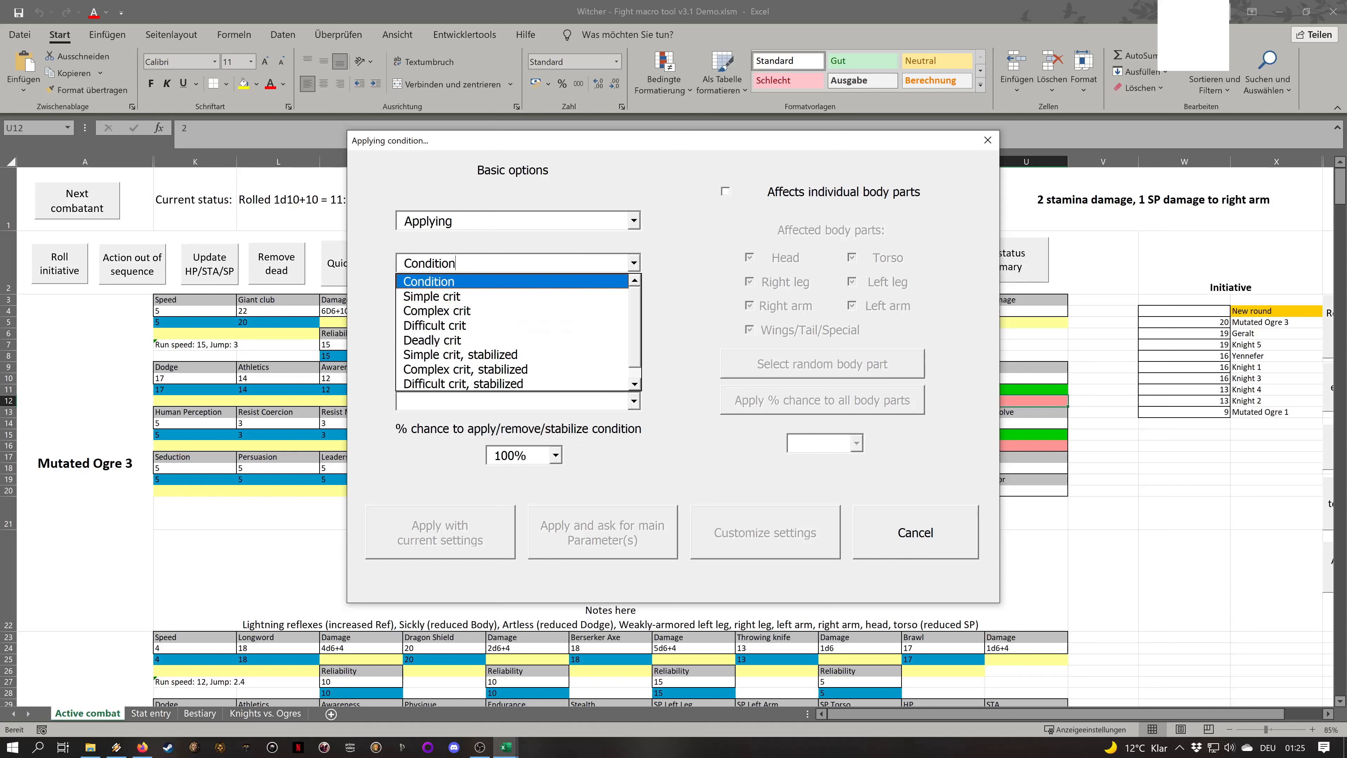
click(576, 282)
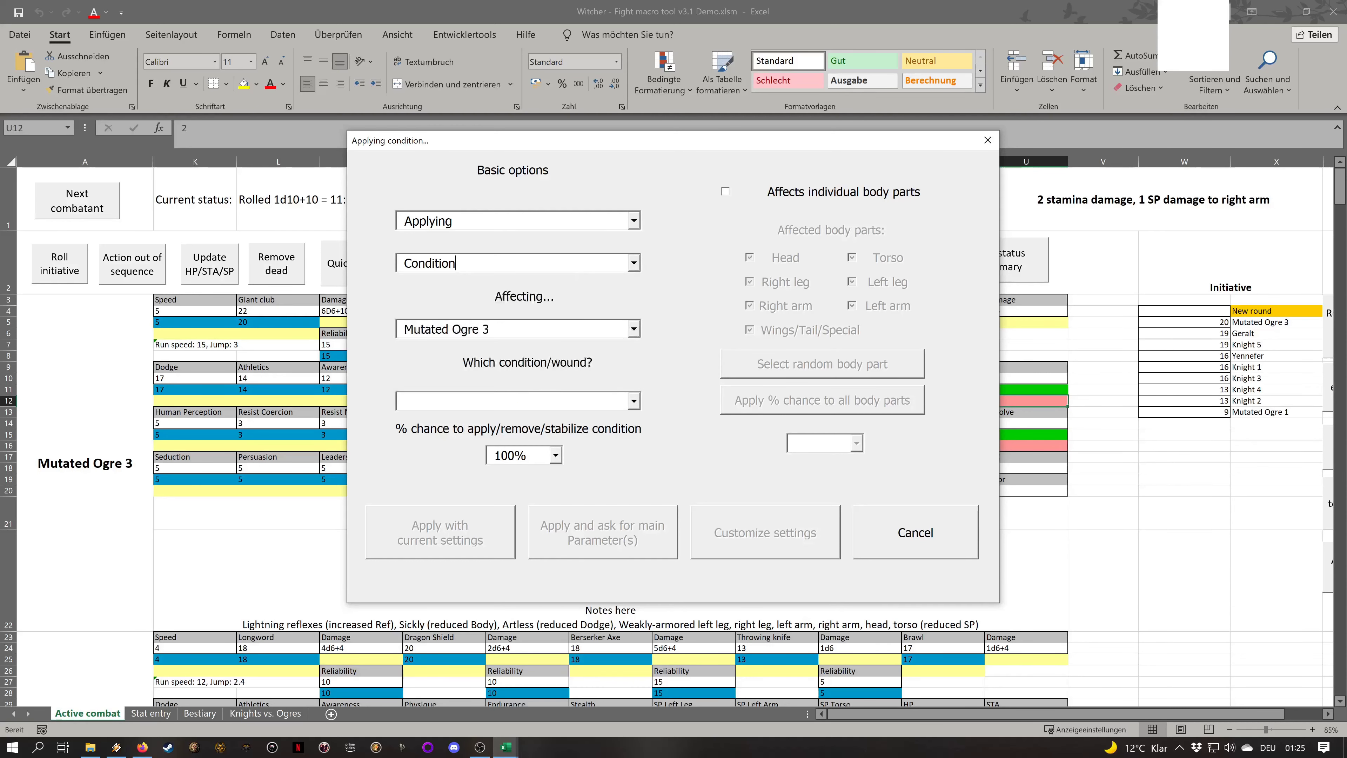
Apply the Intoxicated condition to Mutated Ogre 3 with a 100% chance, using the current settings
click(637, 405)
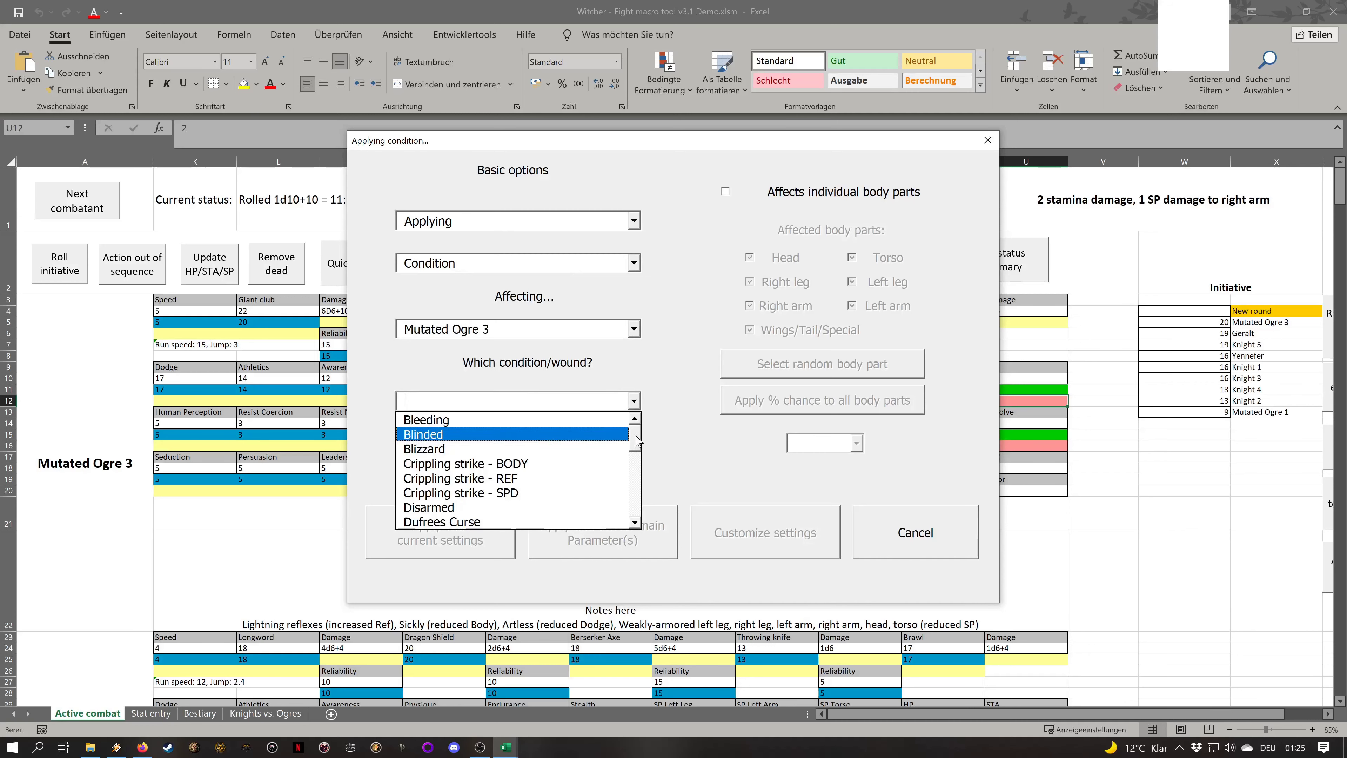
drag(638, 440, 643, 482)
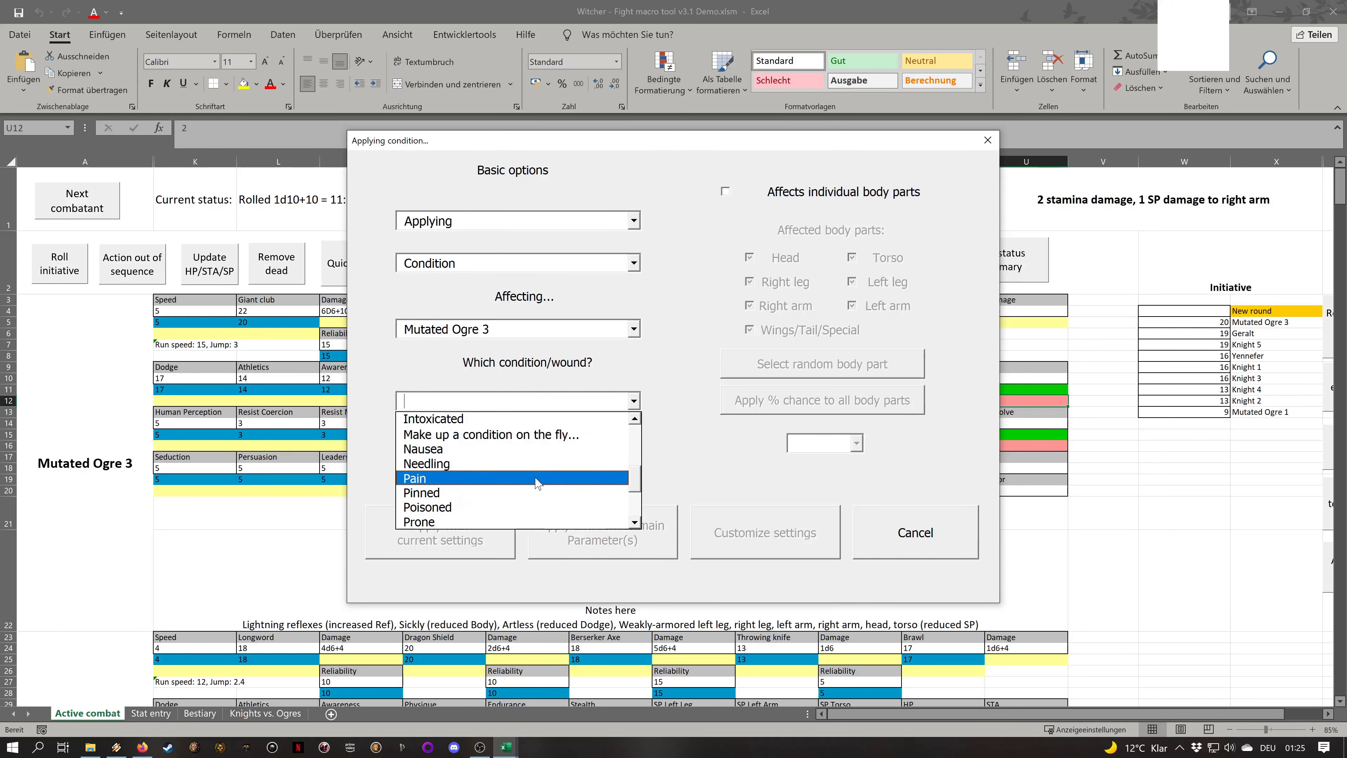
scroll(536, 478, up, 2)
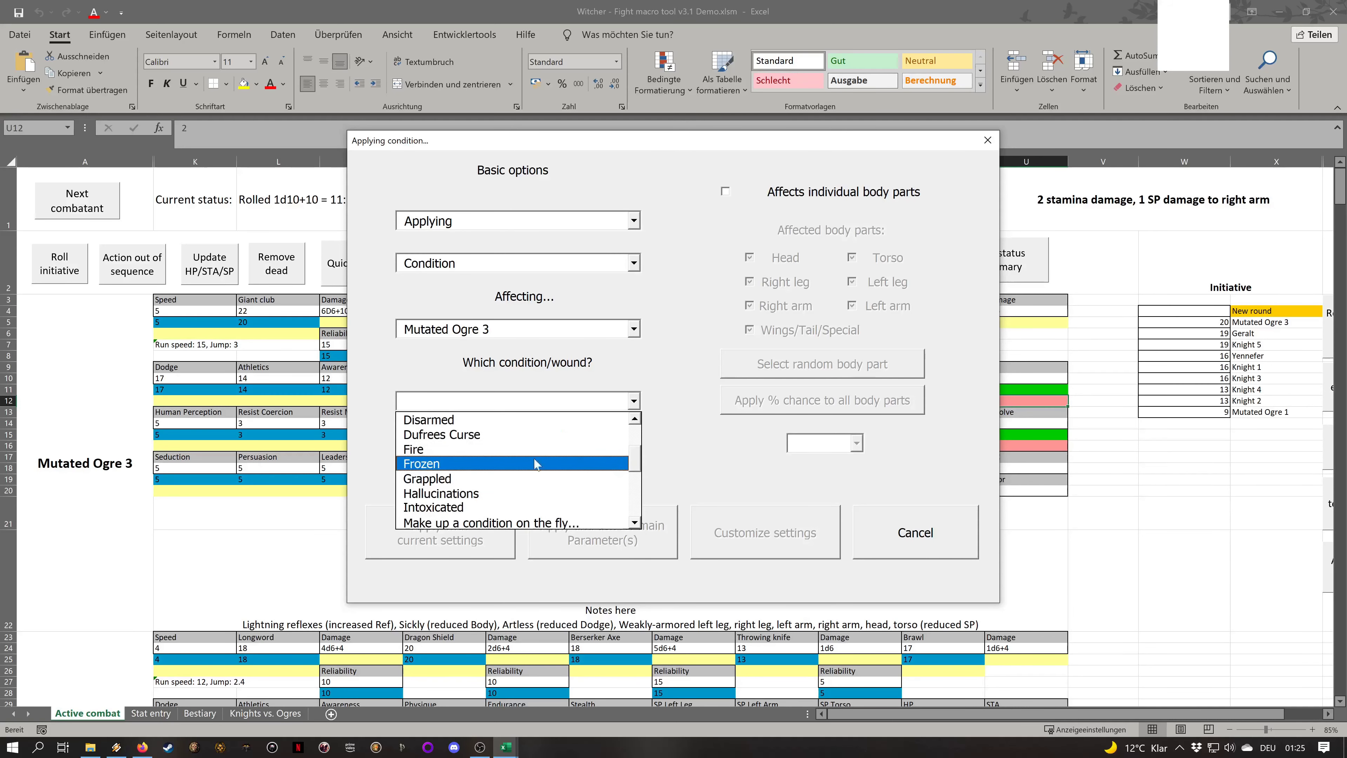
click(533, 507)
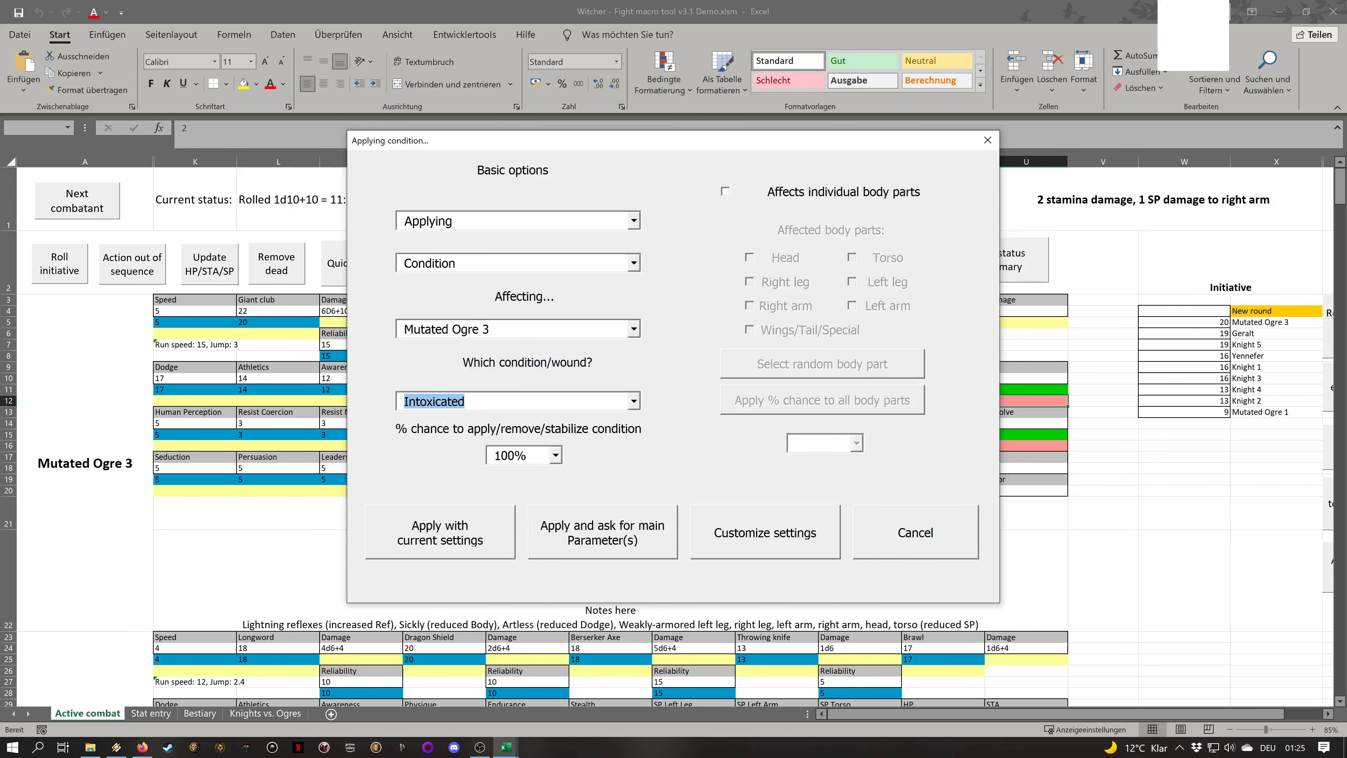
click(466, 402)
double_click(505, 455)
click(531, 455)
click(453, 540)
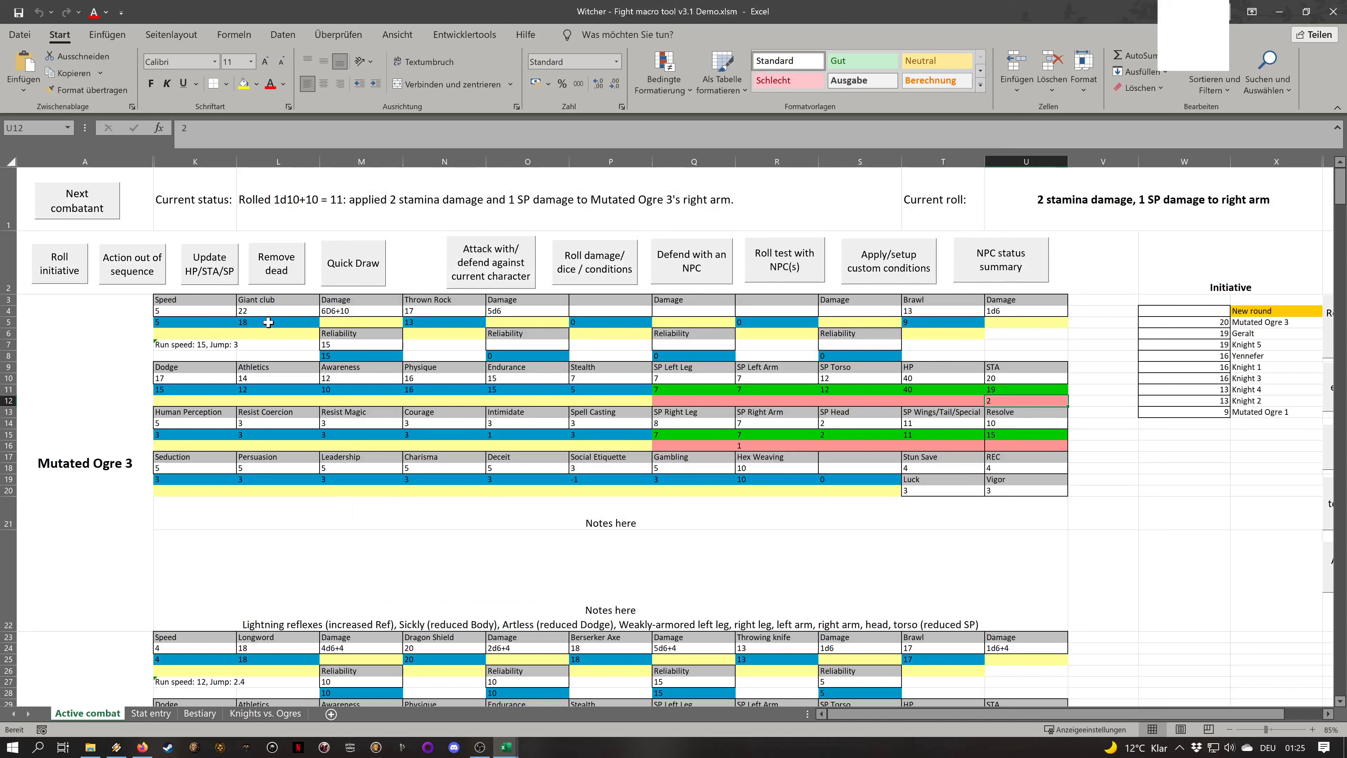
Compare Mutated Ogre 3's base and modified Giant club values
click(269, 322)
drag(269, 311, 269, 324)
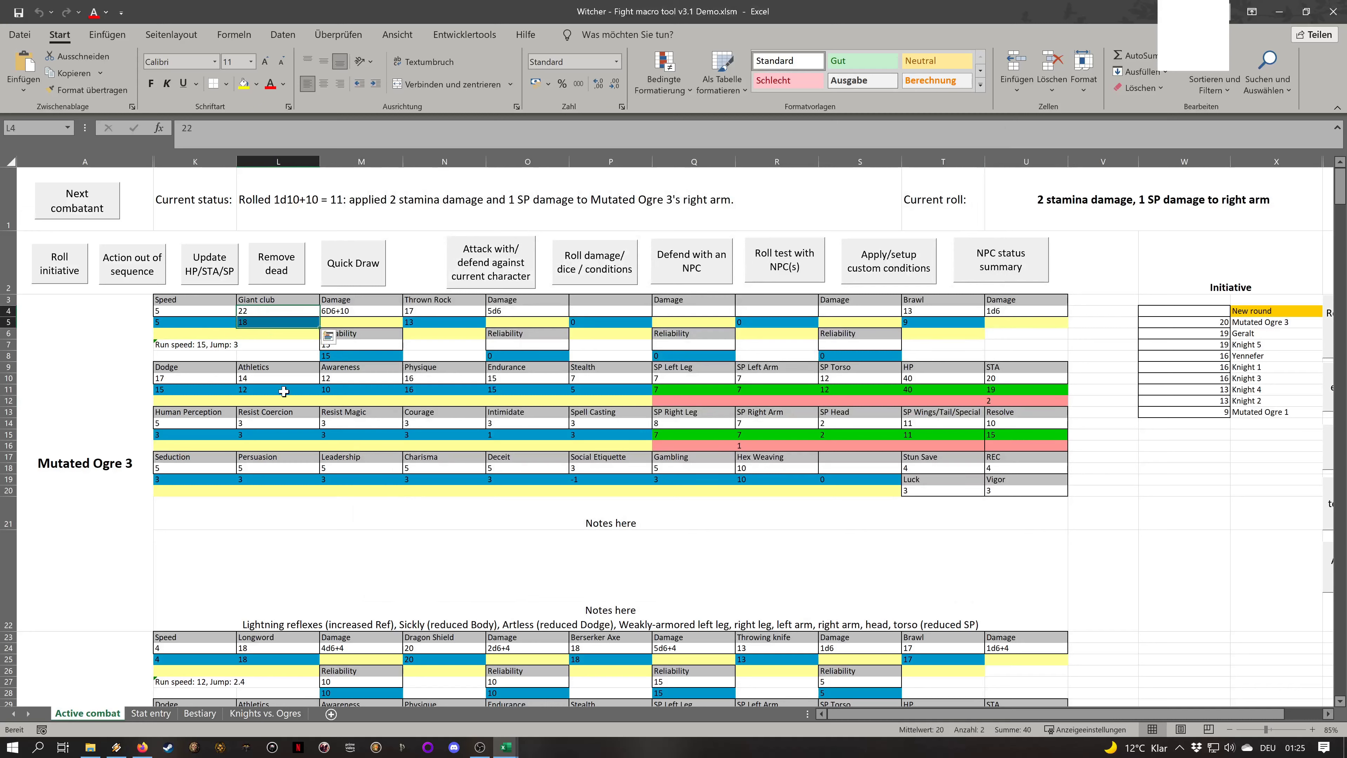
click(291, 335)
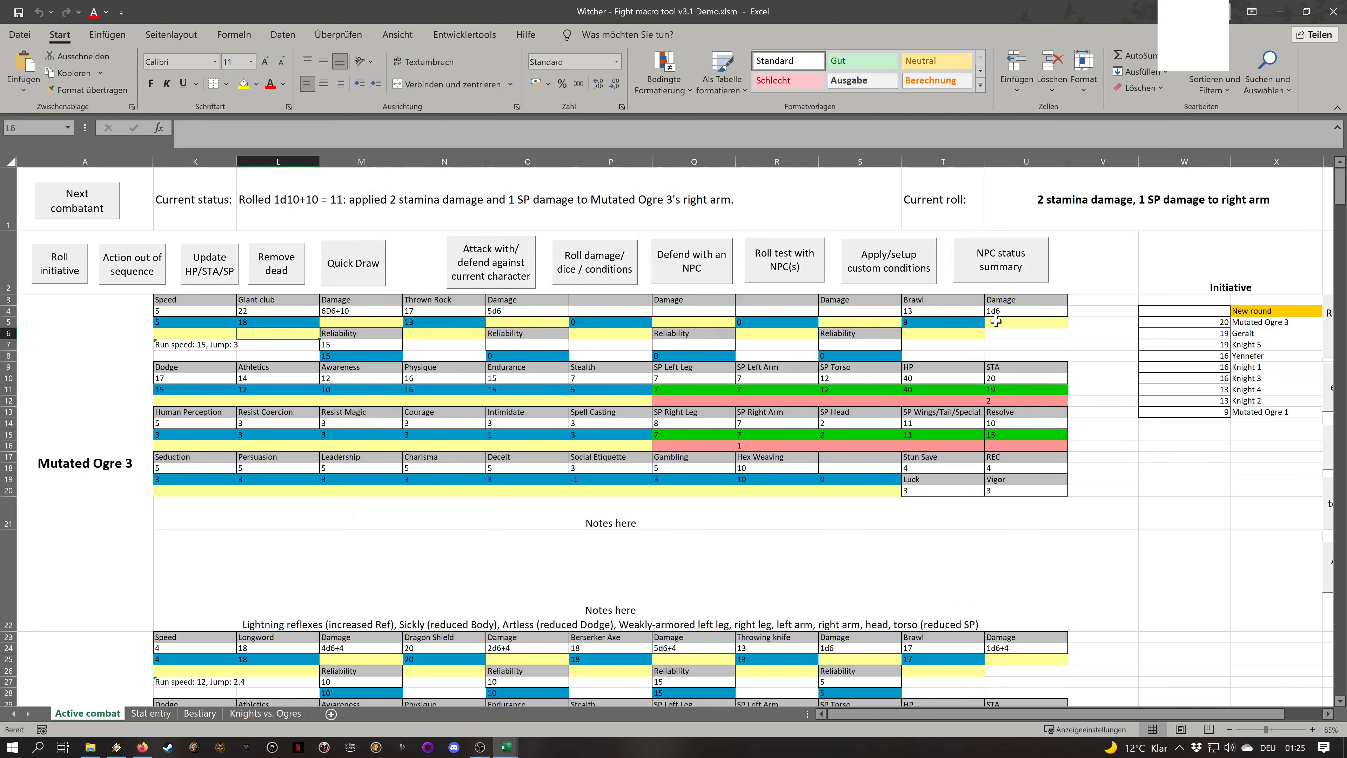
View the NPC status summary for Mutated Ogre 3, then close it
click(1012, 268)
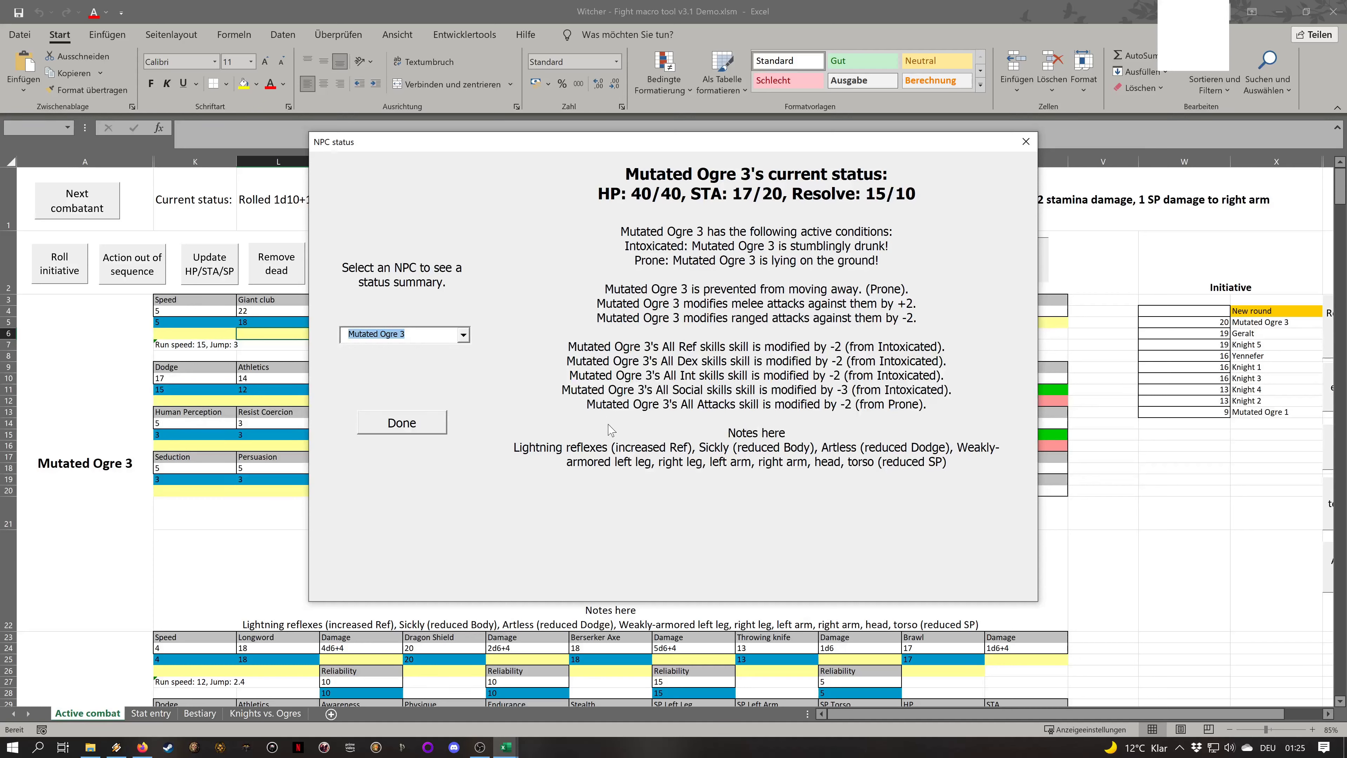
click(401, 425)
click(543, 446)
Check Mutated Ogre 3's modified weapon, Brawl, Social Etiquette and Spell Casting values on the combat sheet
click(303, 321)
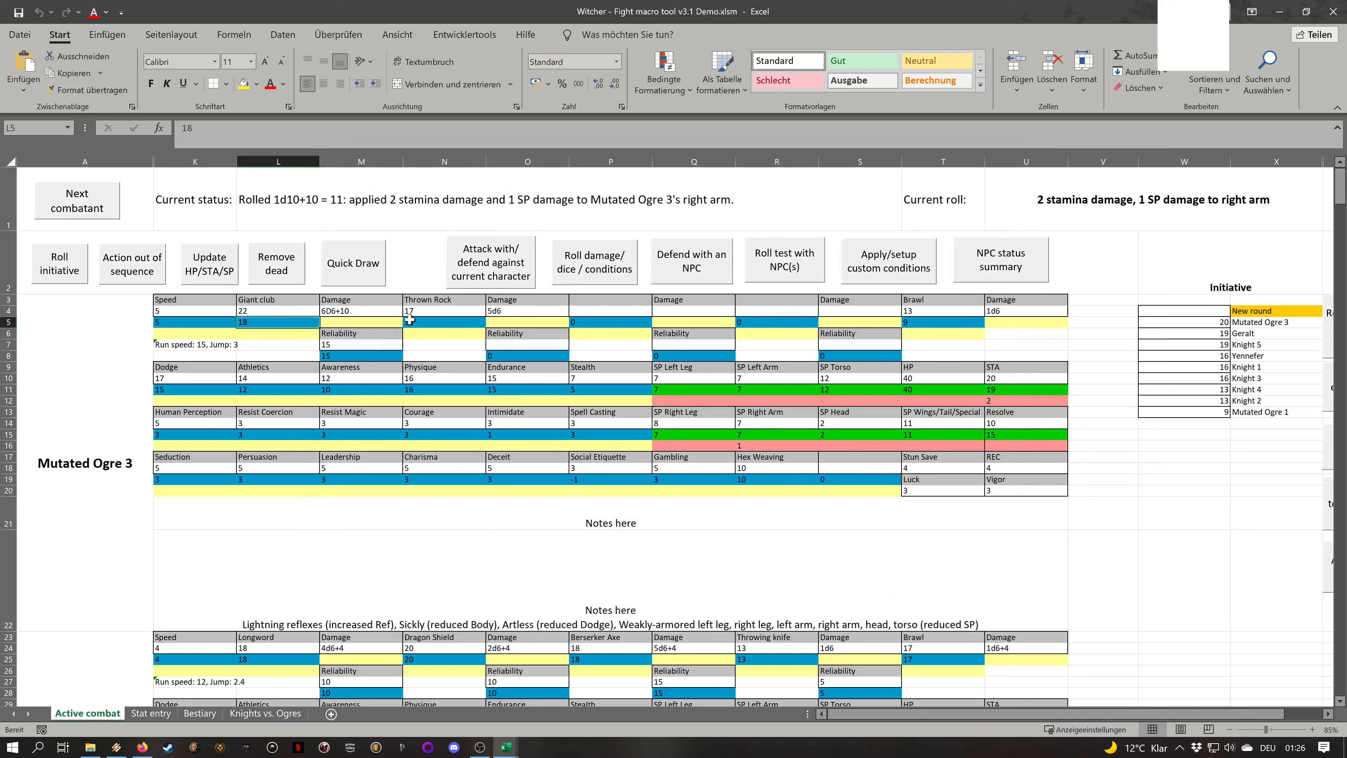
click(480, 318)
click(957, 321)
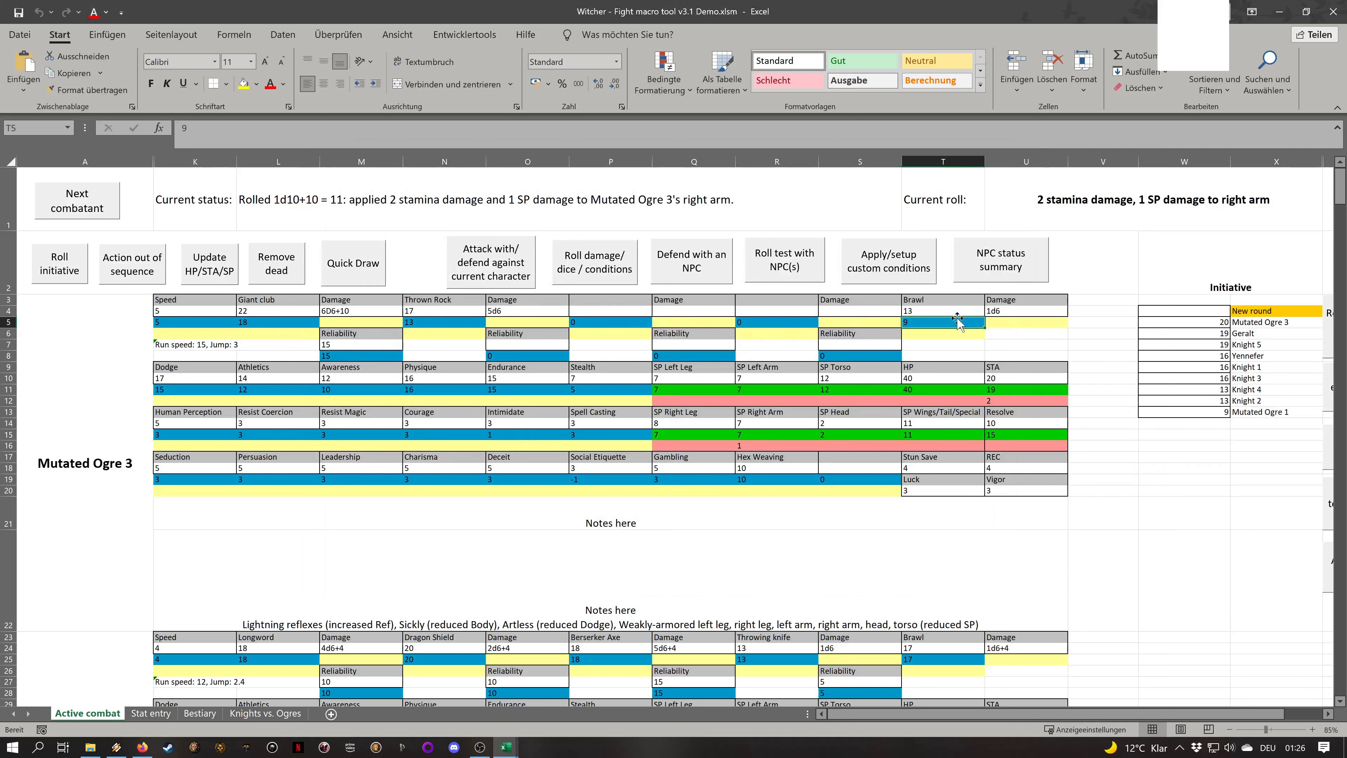
click(634, 367)
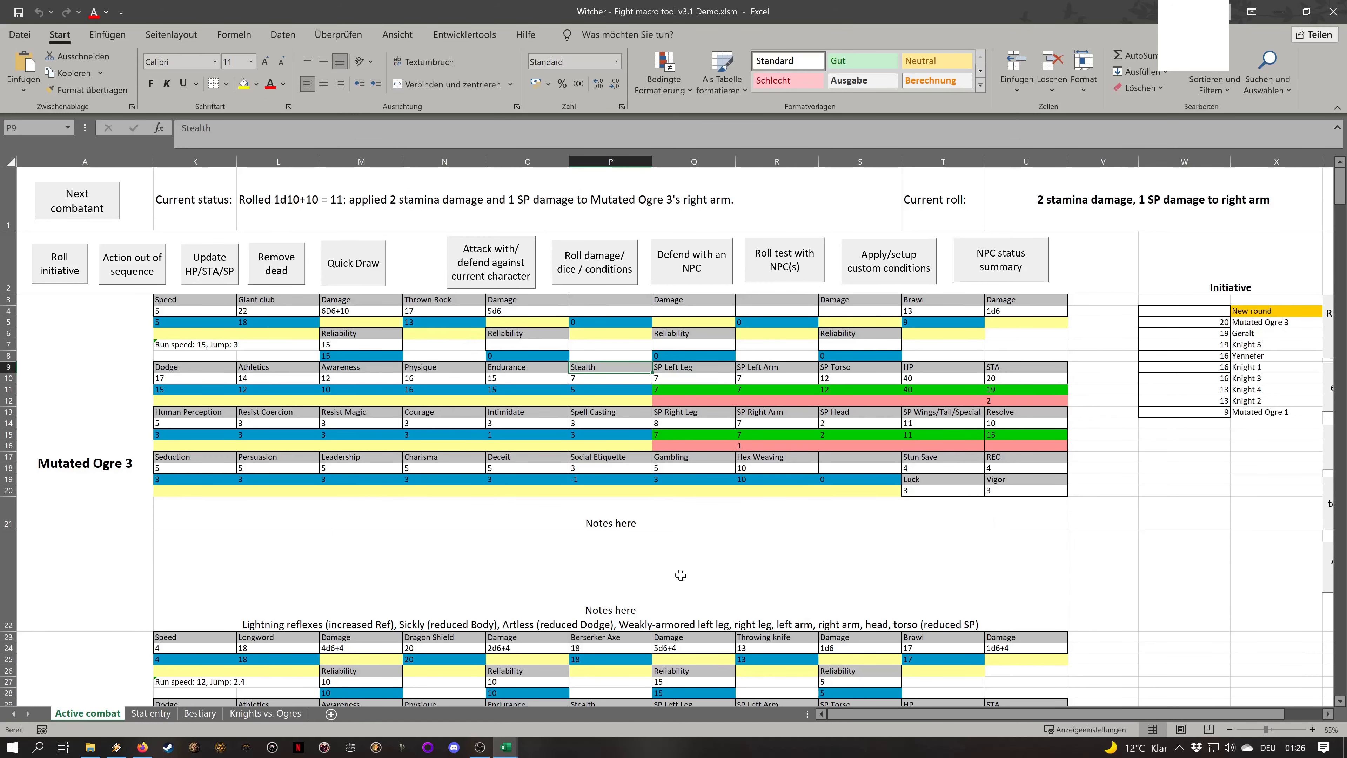
click(610, 478)
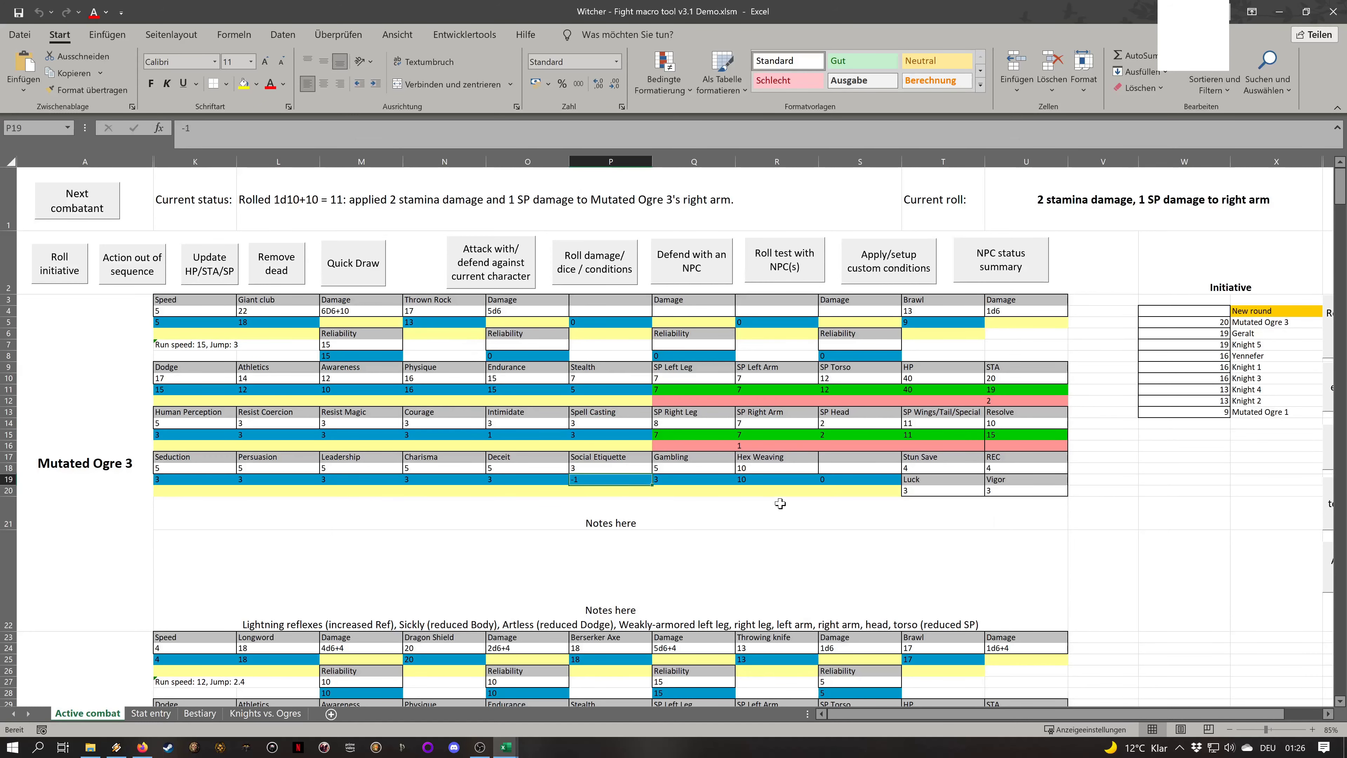
click(619, 427)
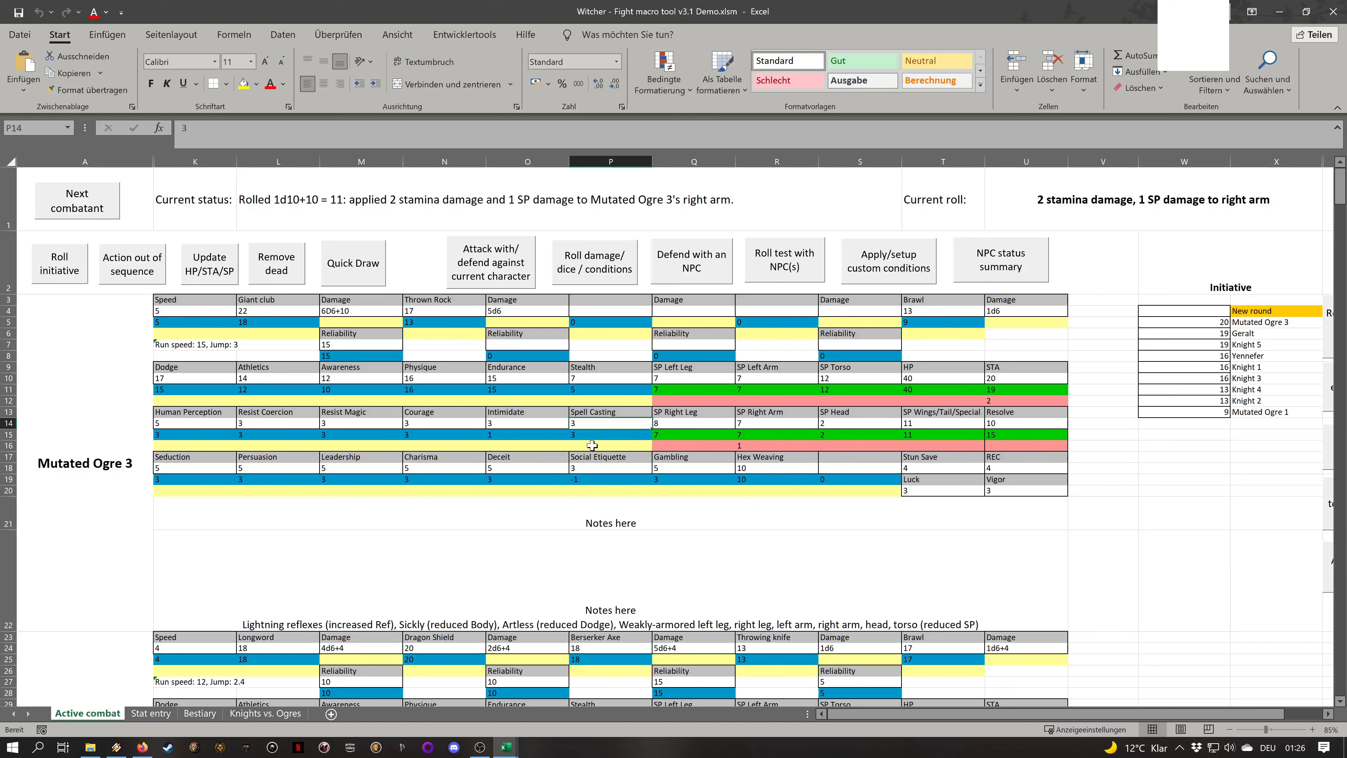
Choose Bleeding as the condition for Mutated Ogre 3 in the custom conditions form and open its customization options
click(910, 254)
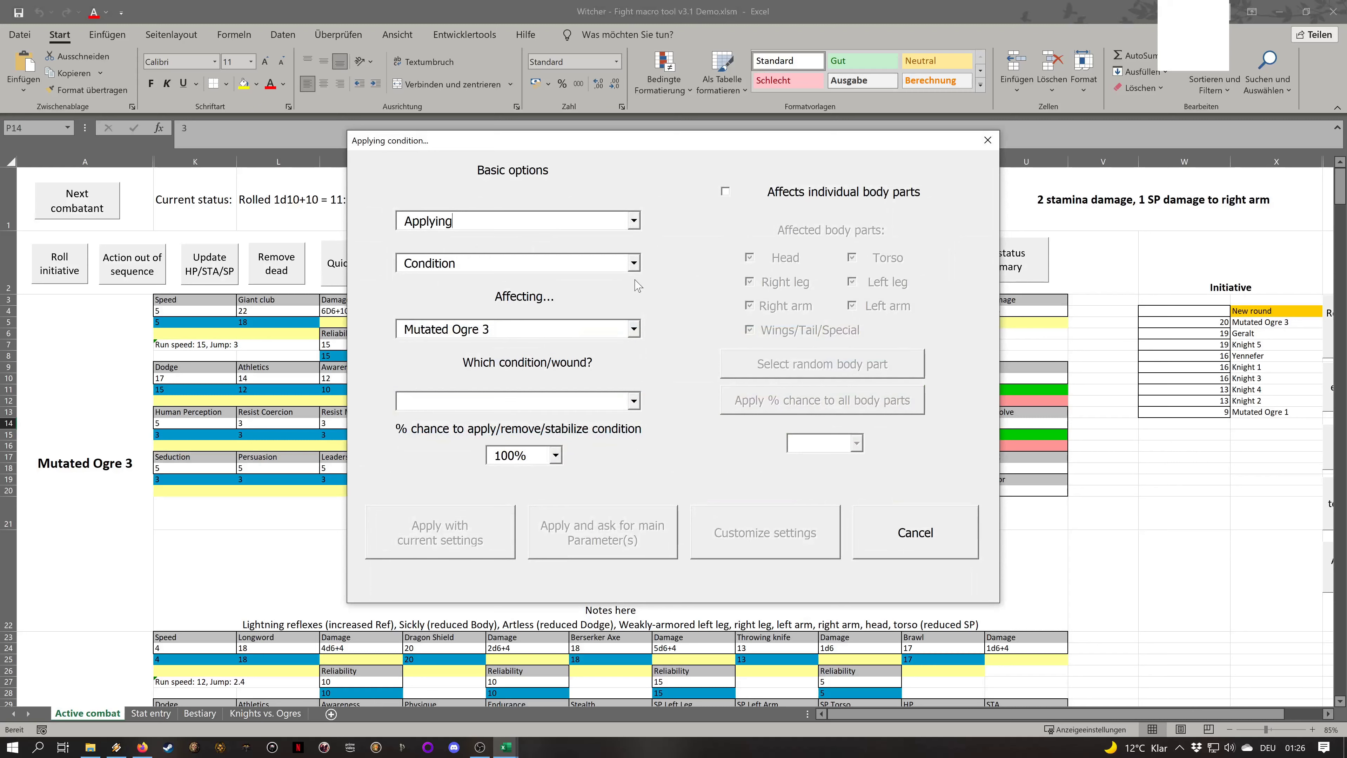
click(634, 400)
drag(635, 440, 642, 479)
scroll(642, 452, up, 1)
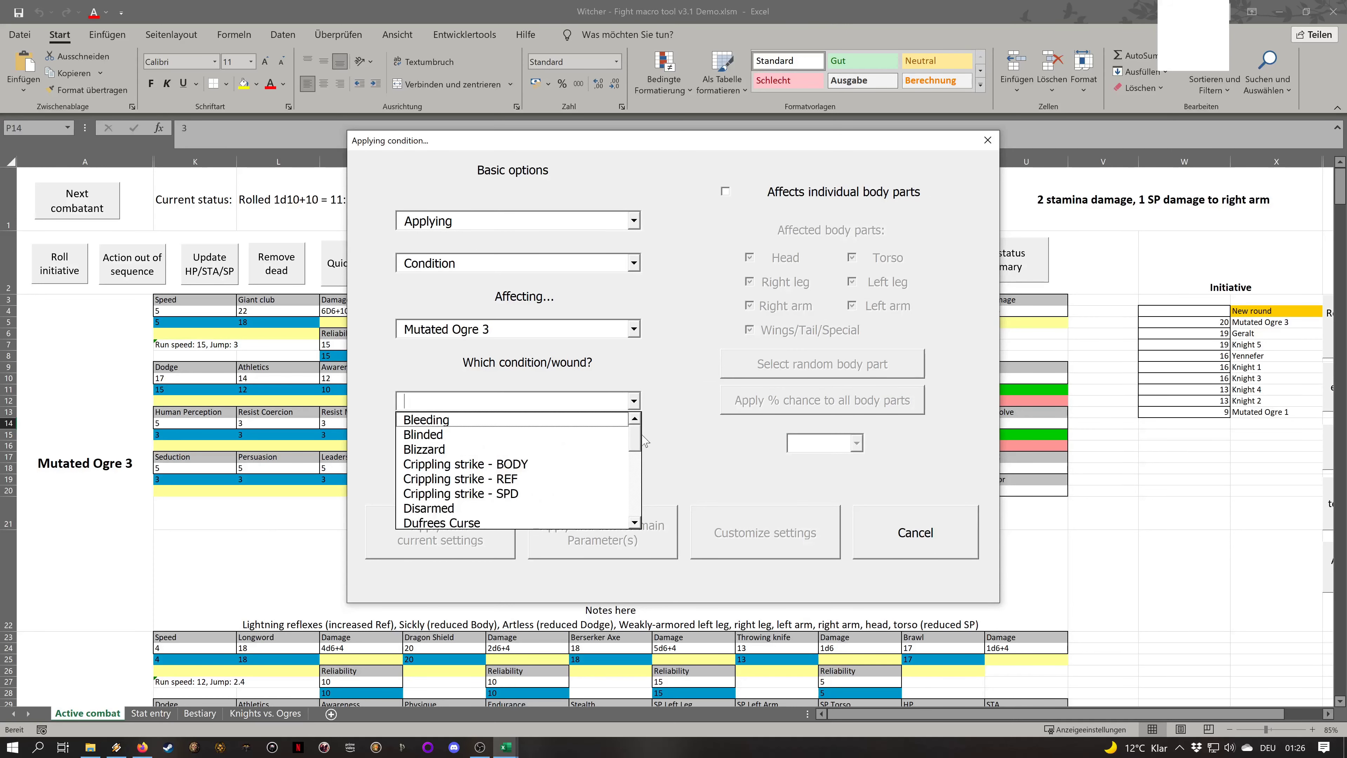
click(568, 417)
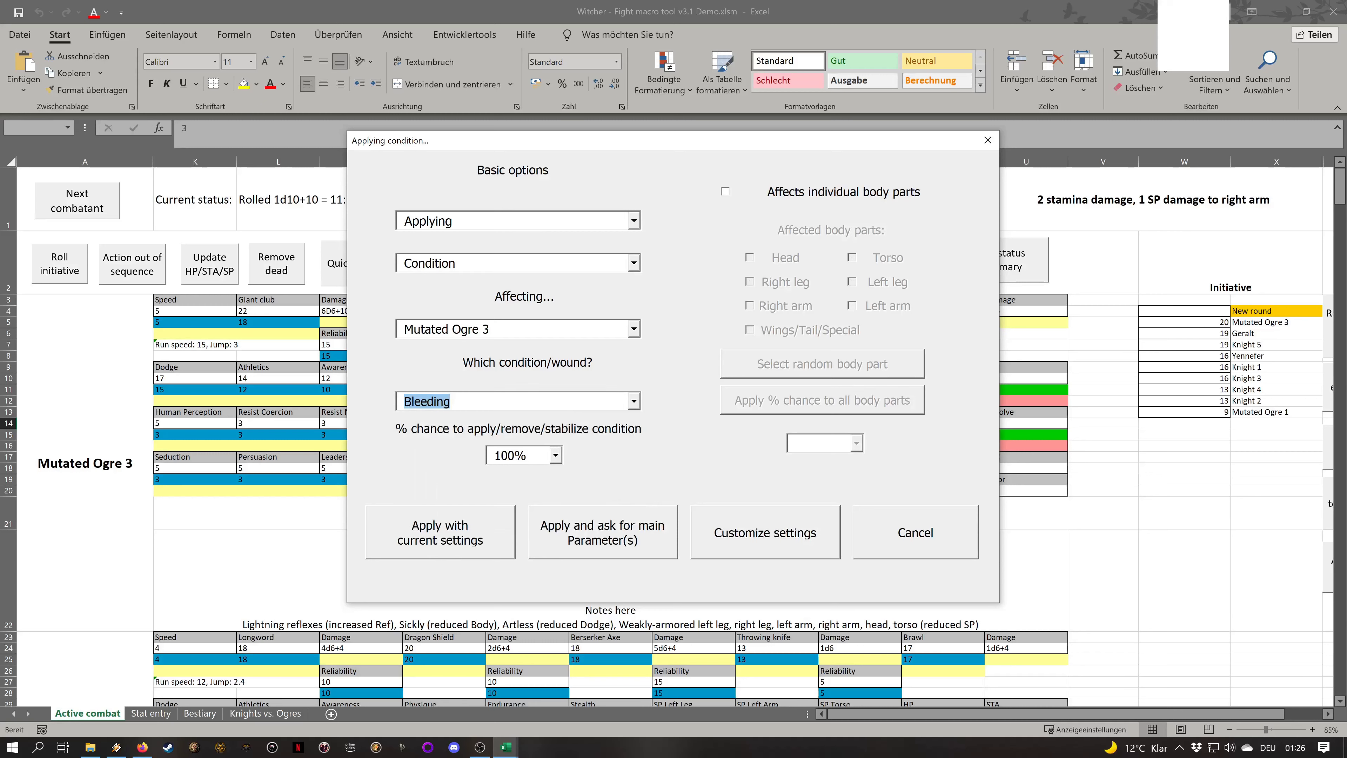
click(450, 401)
click(767, 535)
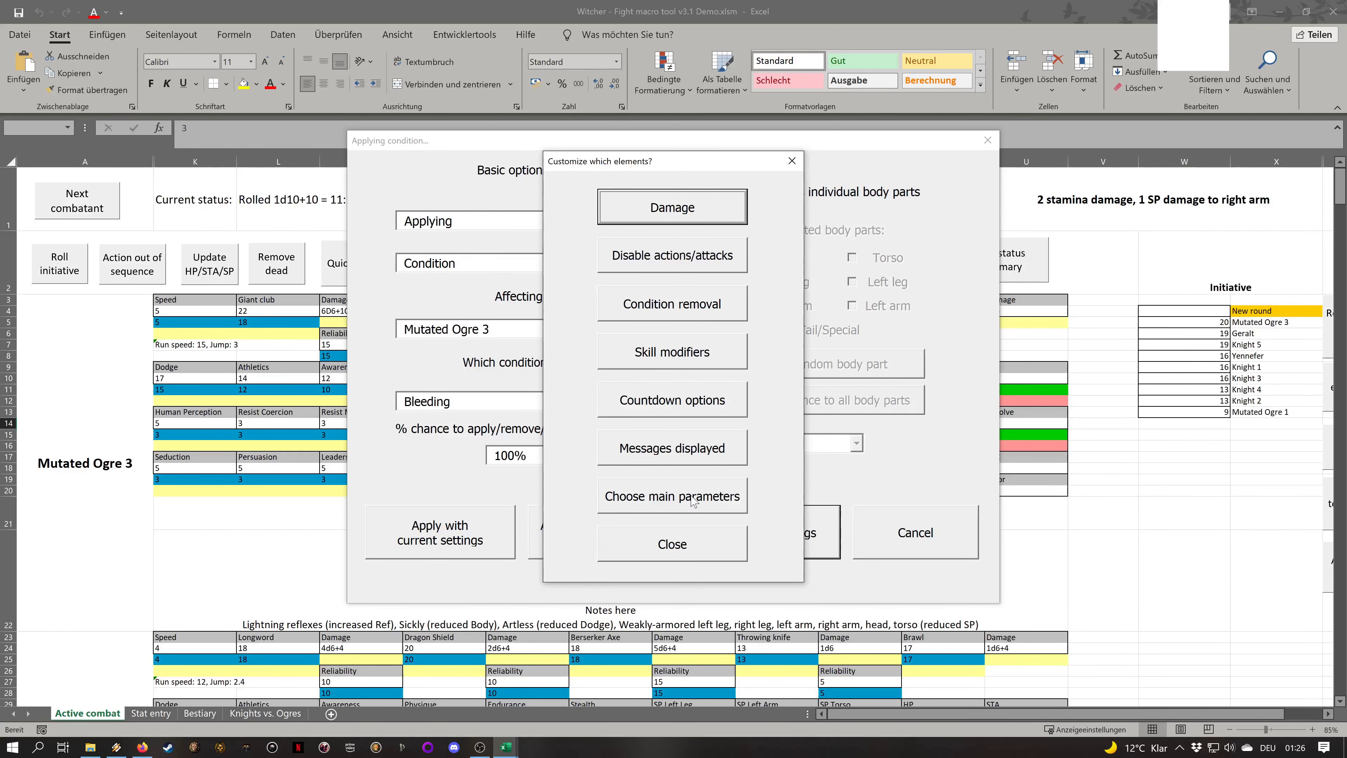
Review the Bleeding damage options, close them without saving, and examine the options for disabling actions and attacks
click(668, 197)
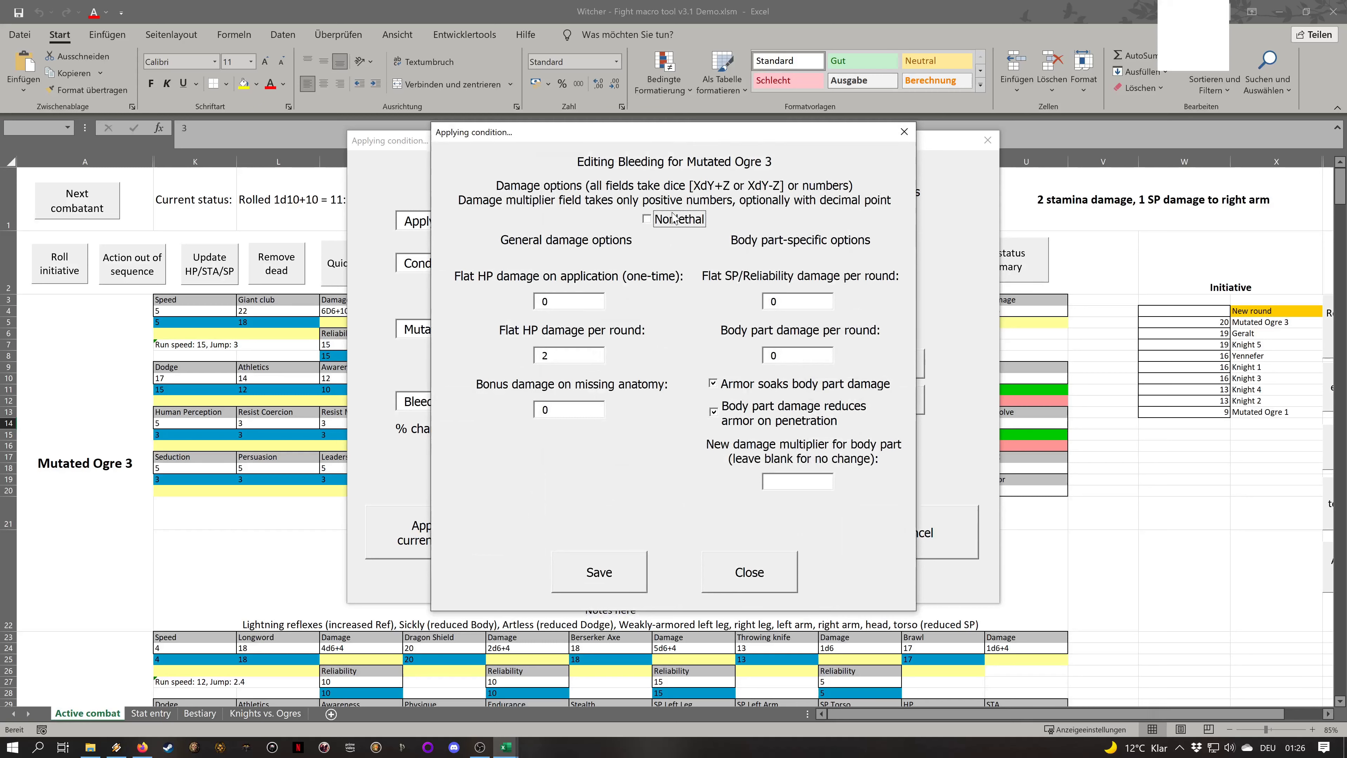
double_click(549, 355)
text(2)
key(shift+Tab)
key(Tab)
key(Tab)
text(0)
click(750, 573)
click(671, 276)
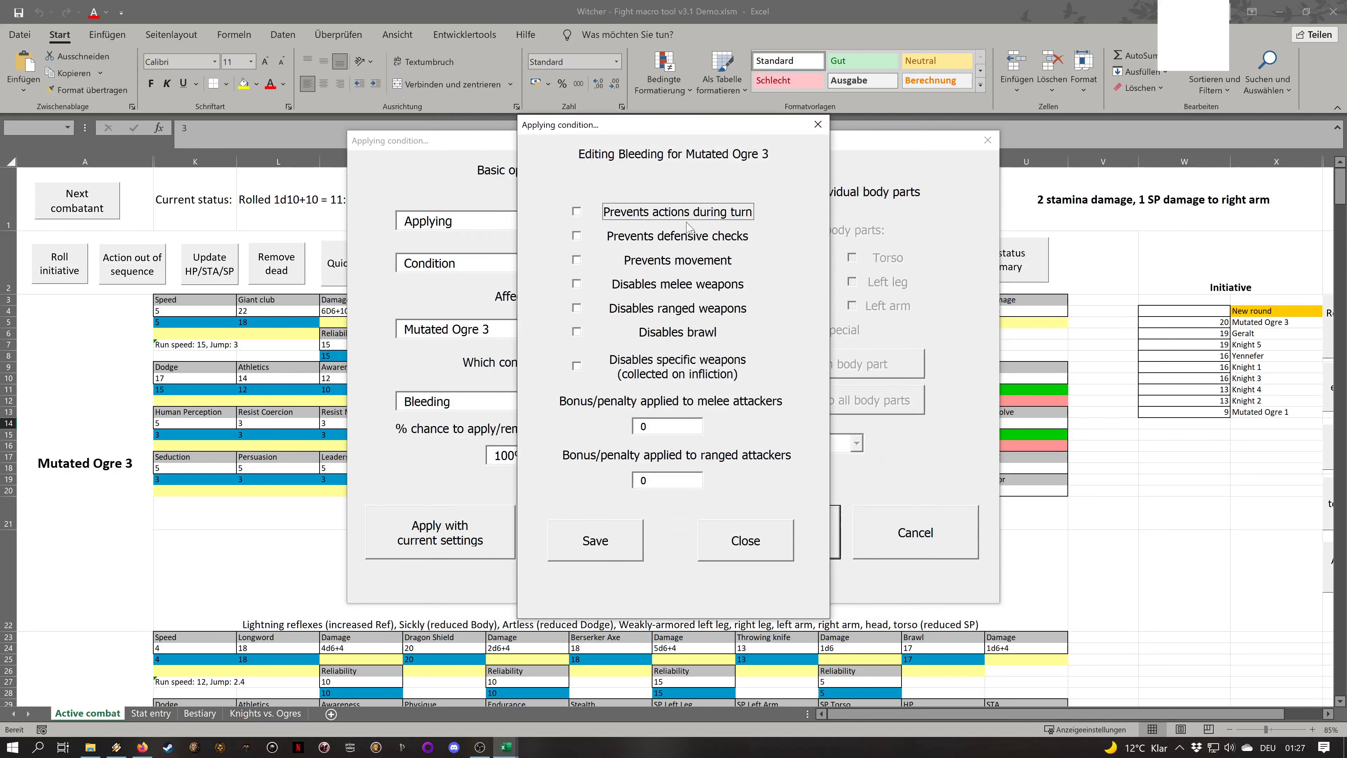
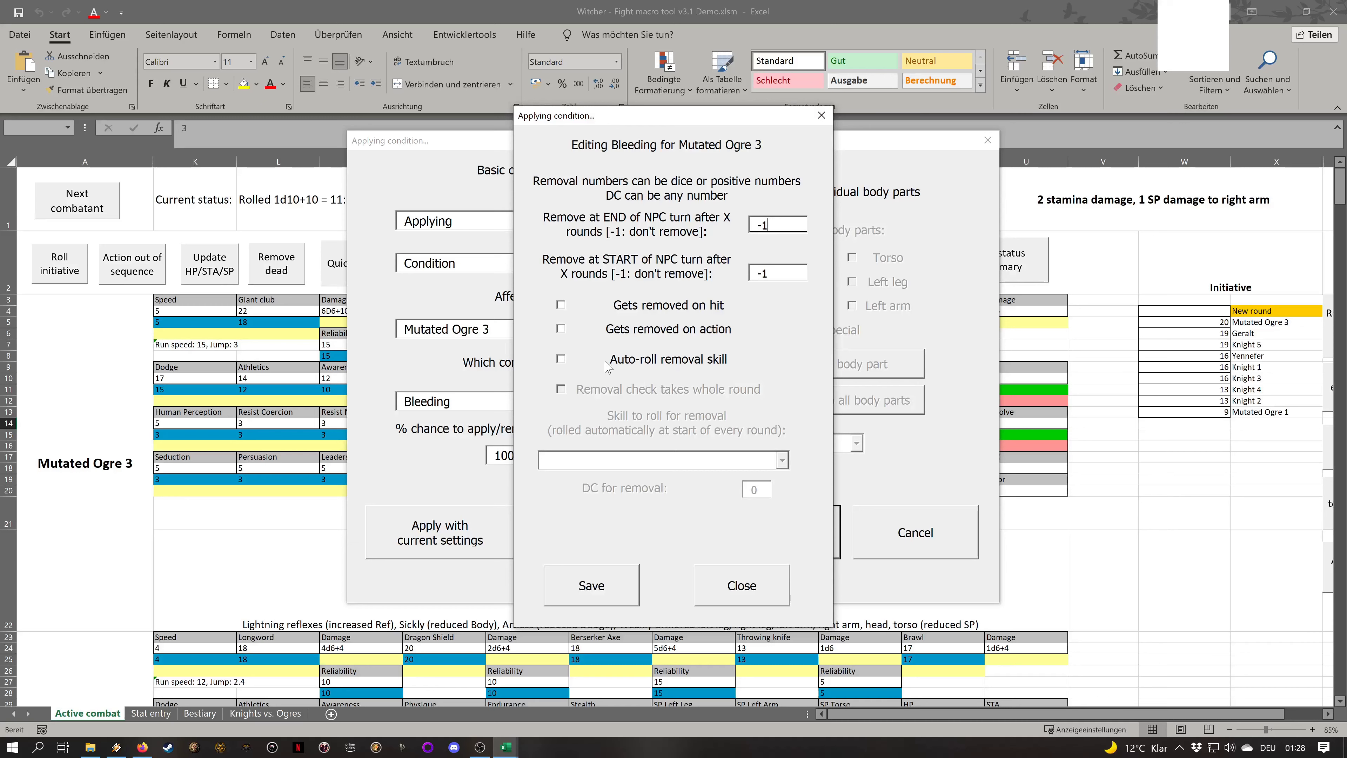
Try an auto-rolled Endurance check at DC 15 for removing Bleeding, then disable the auto-roll and close without saving
click(679, 365)
click(583, 395)
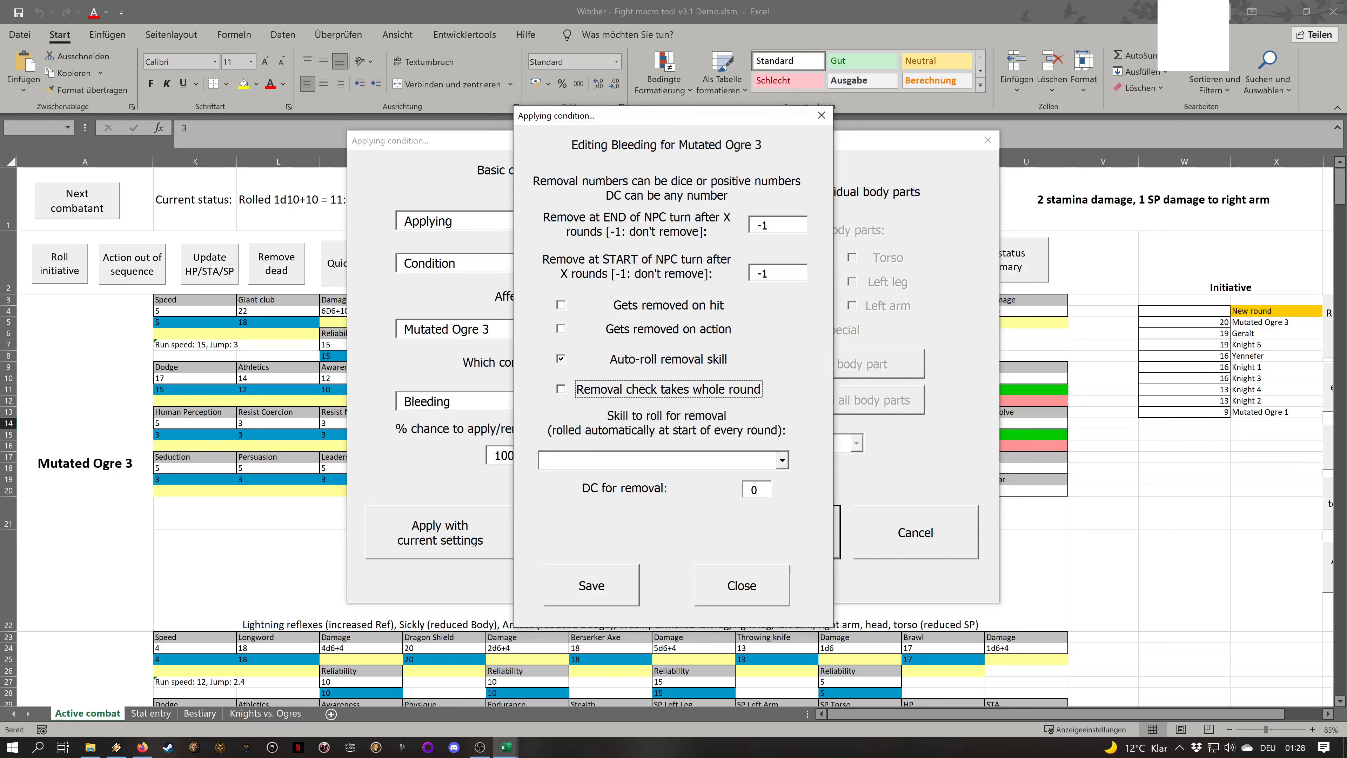
click(781, 459)
drag(783, 497, 796, 544)
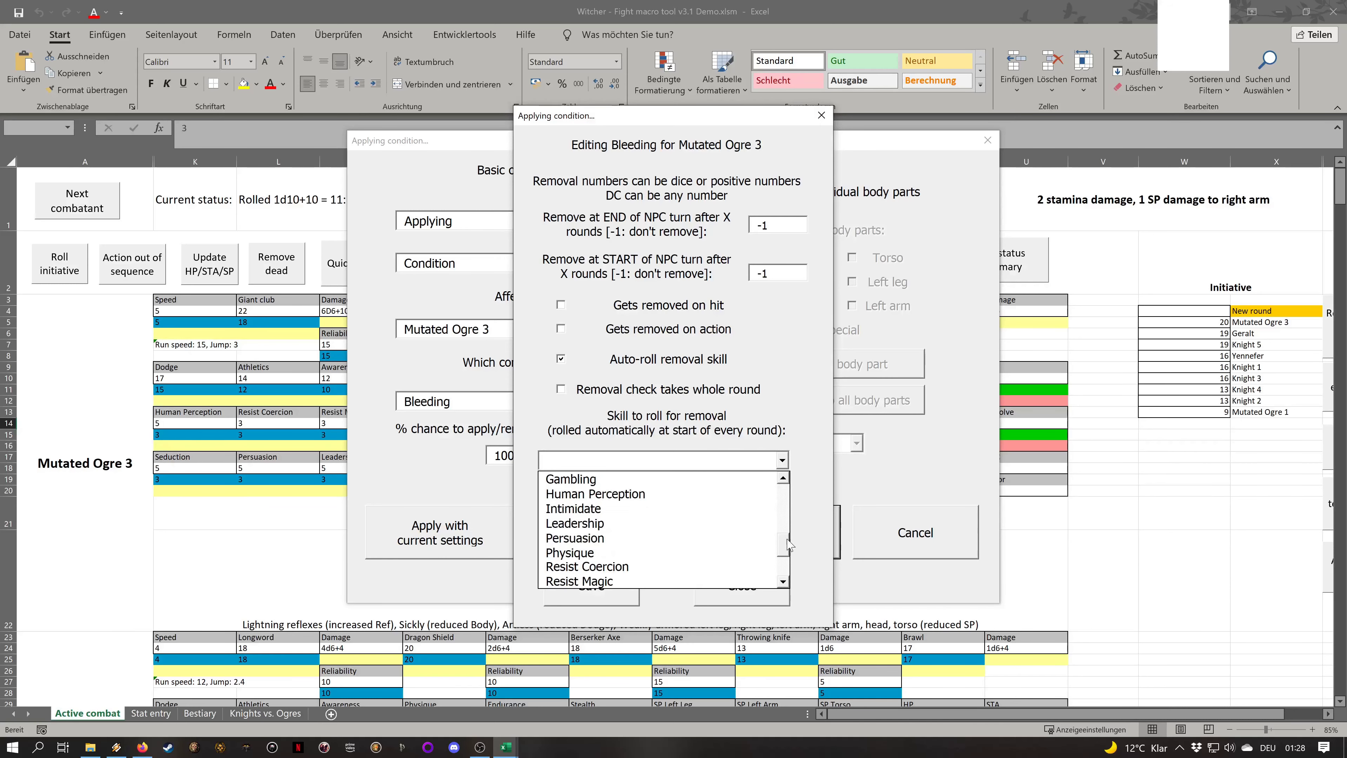
scroll(663, 488, up, 1)
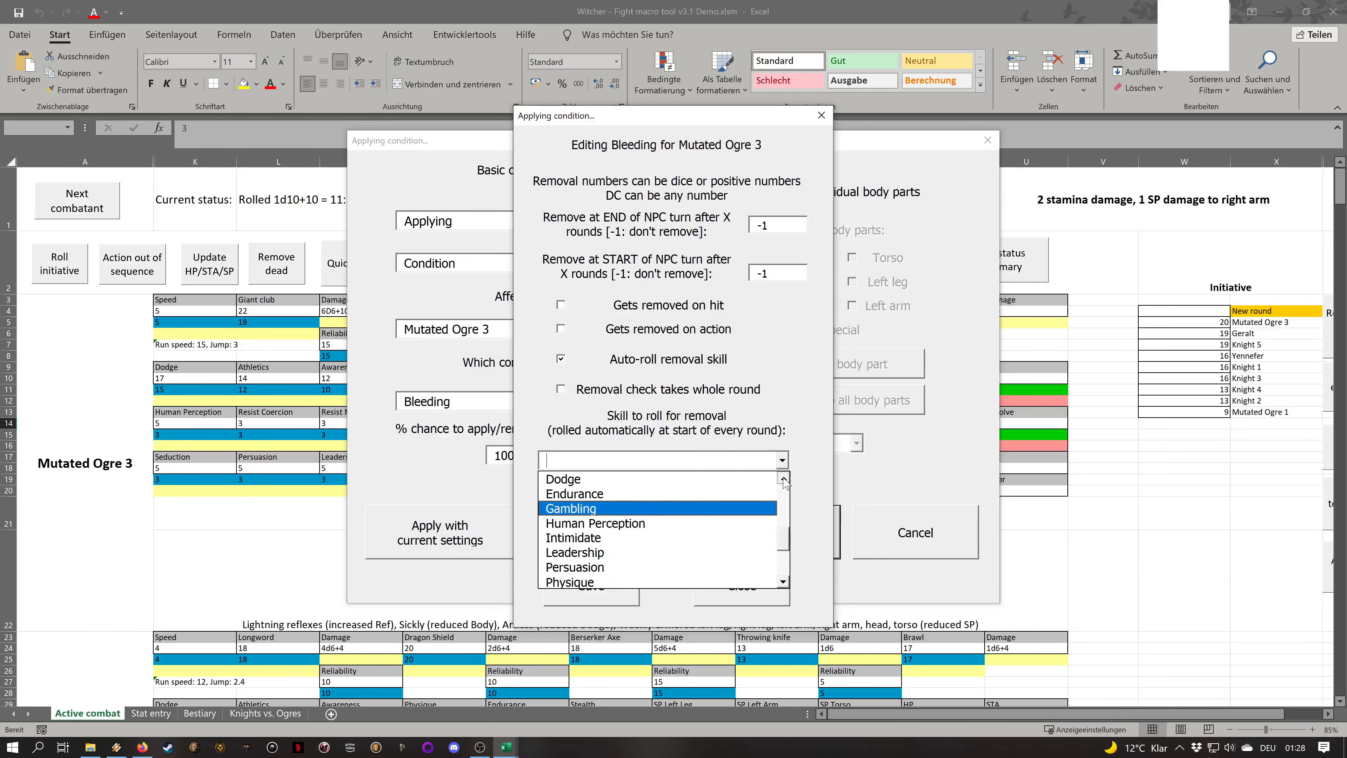
click(684, 493)
key(Tab)
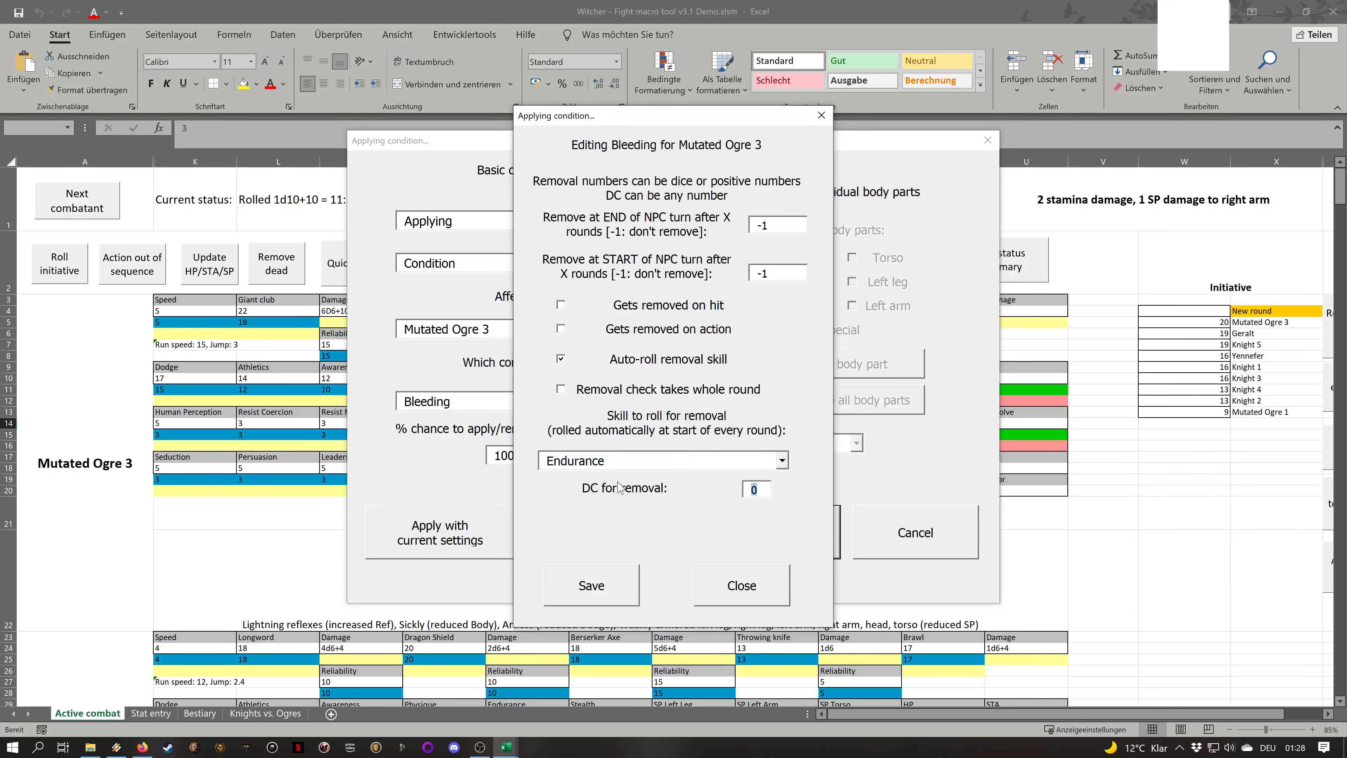
text(15)
click(628, 359)
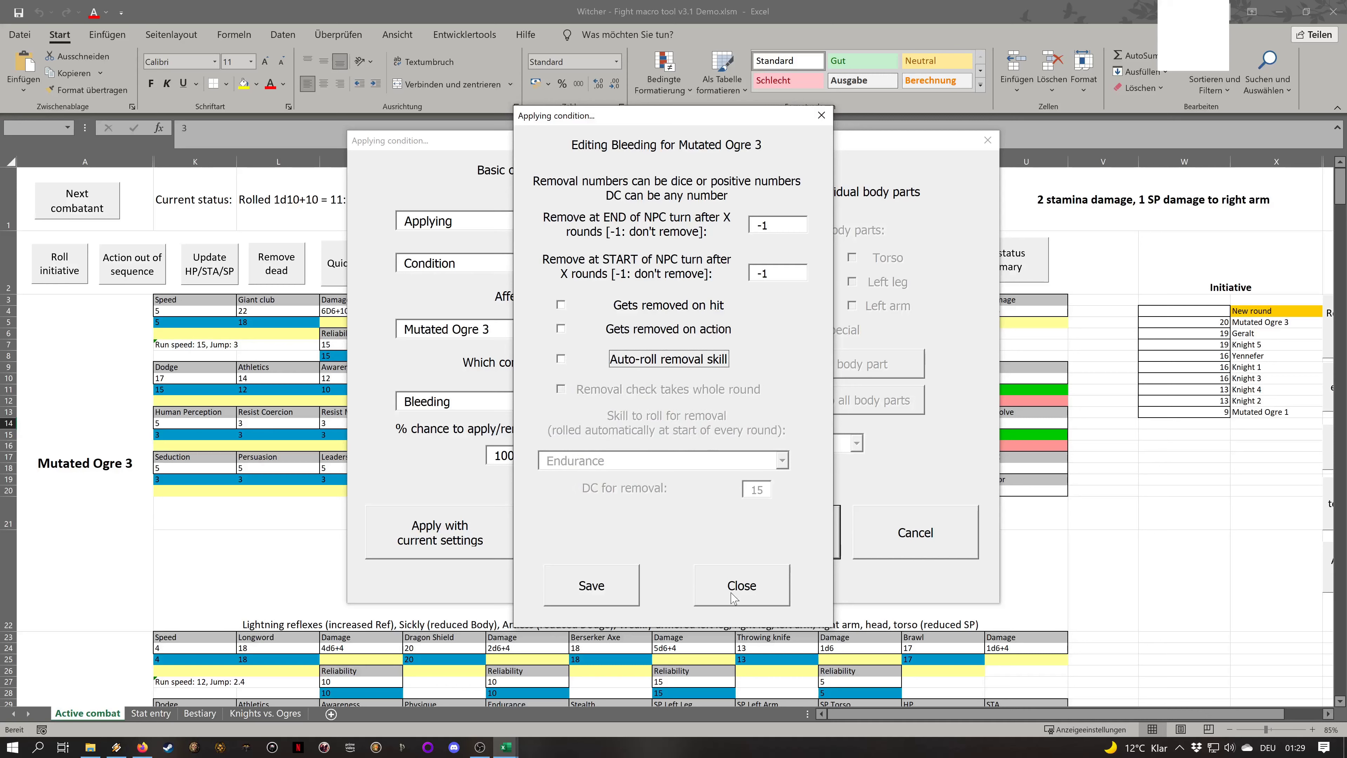
click(731, 589)
Try adding a +2 Social Etiquette modifier to Bleeding, discard it, then recheck the skill modifiers and close them
click(683, 359)
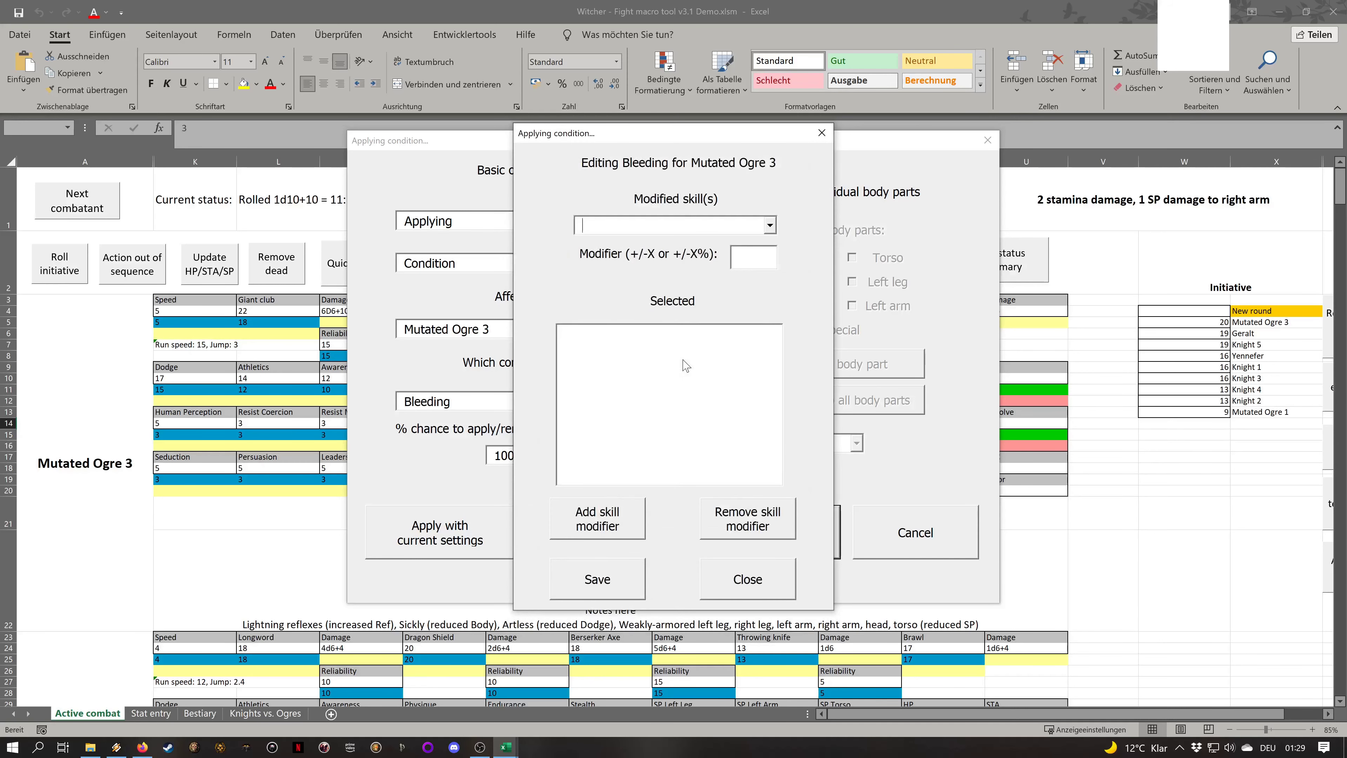
click(769, 225)
drag(775, 260, 782, 338)
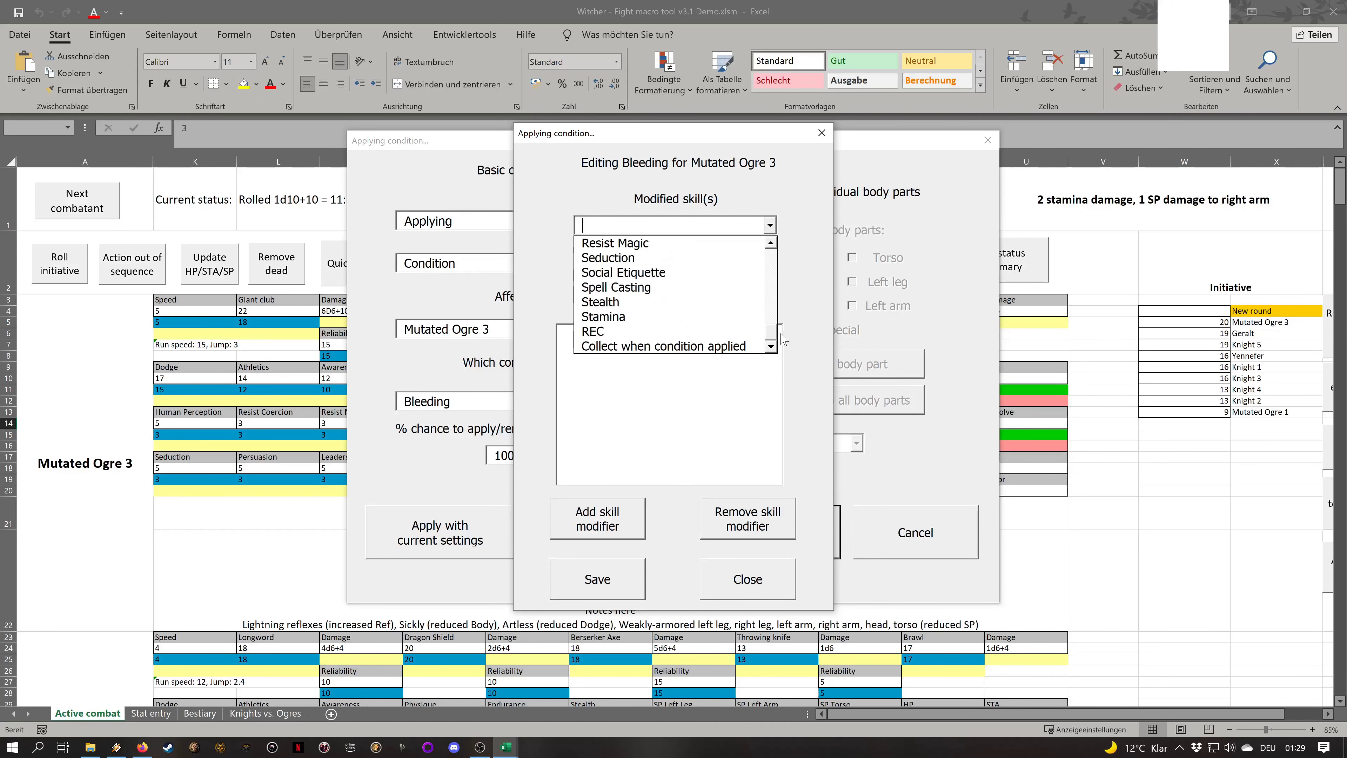
click(684, 272)
click(739, 255)
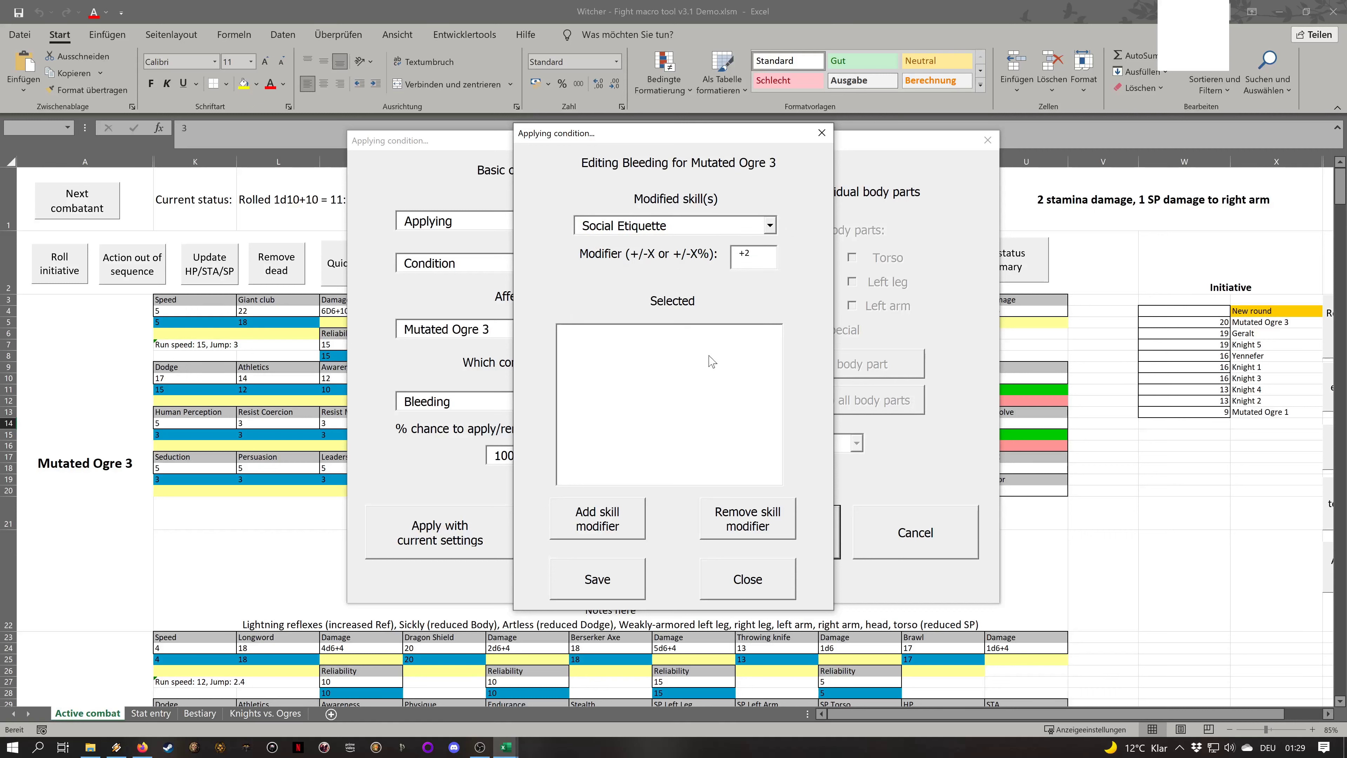
click(638, 501)
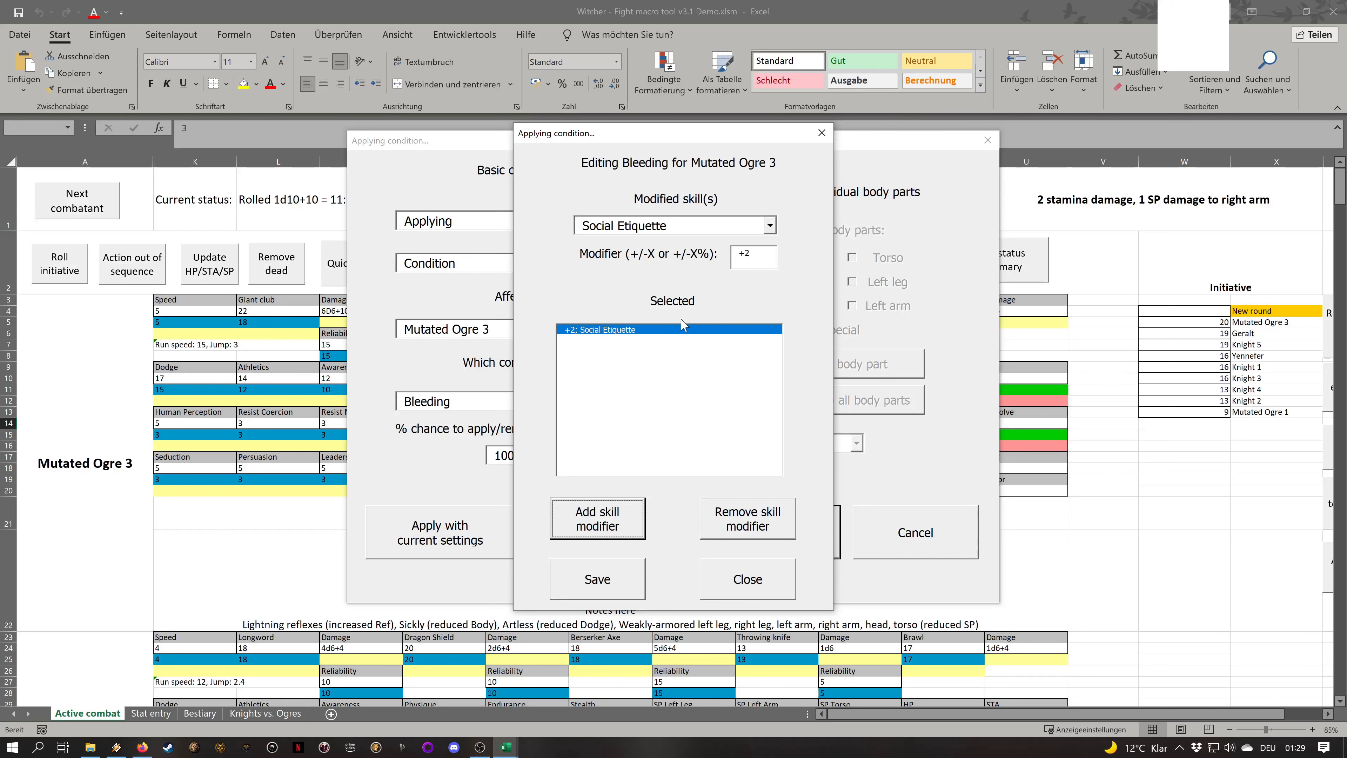
click(732, 566)
click(689, 355)
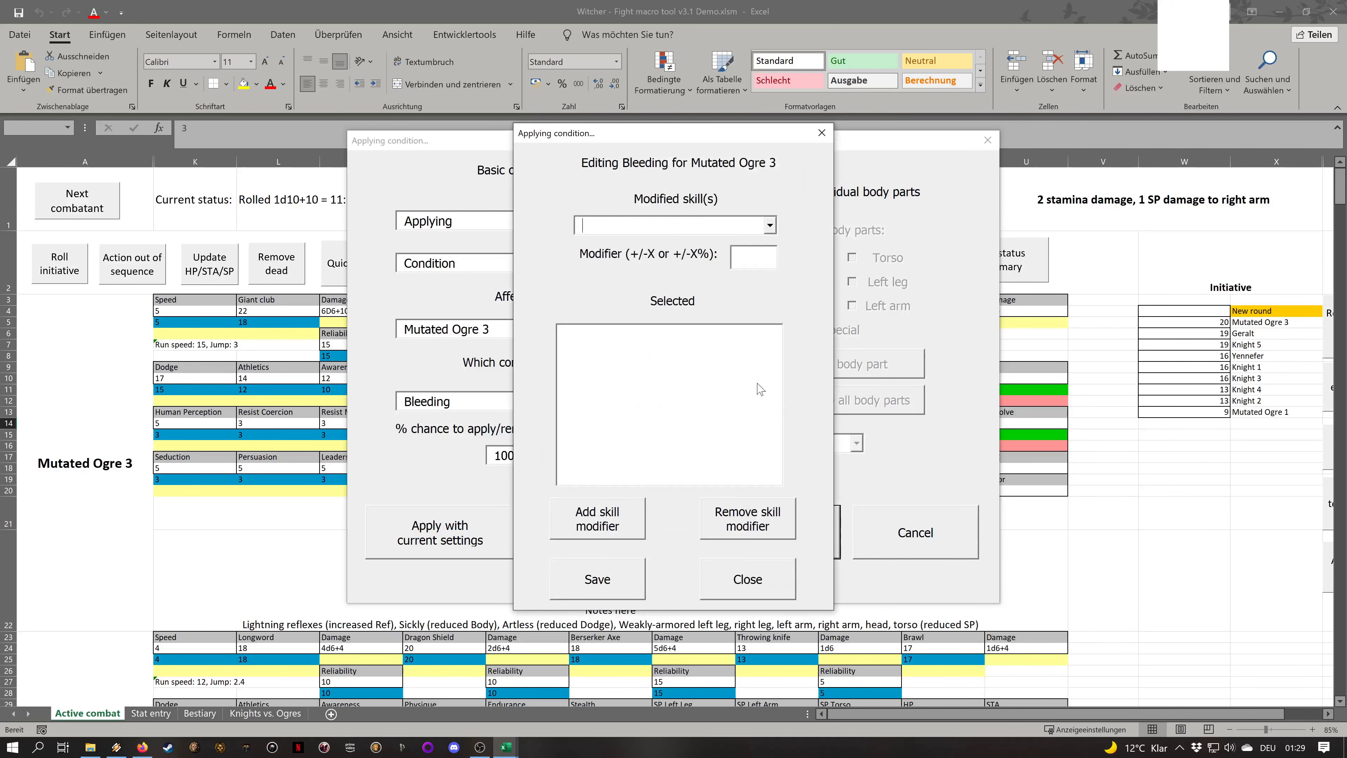
click(713, 579)
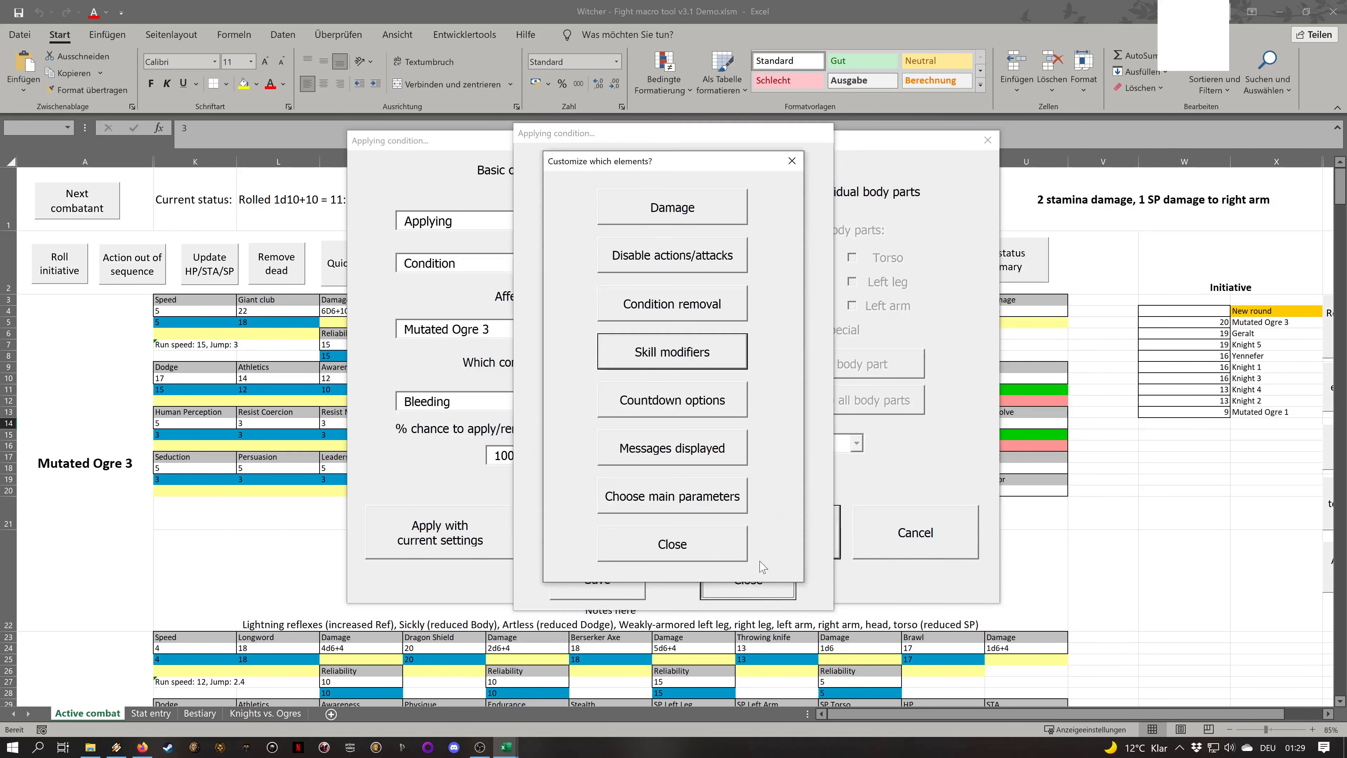
Try making Bleeding's countdown trigger every 3 rounds with a Resist Magic test at DC 16
click(696, 408)
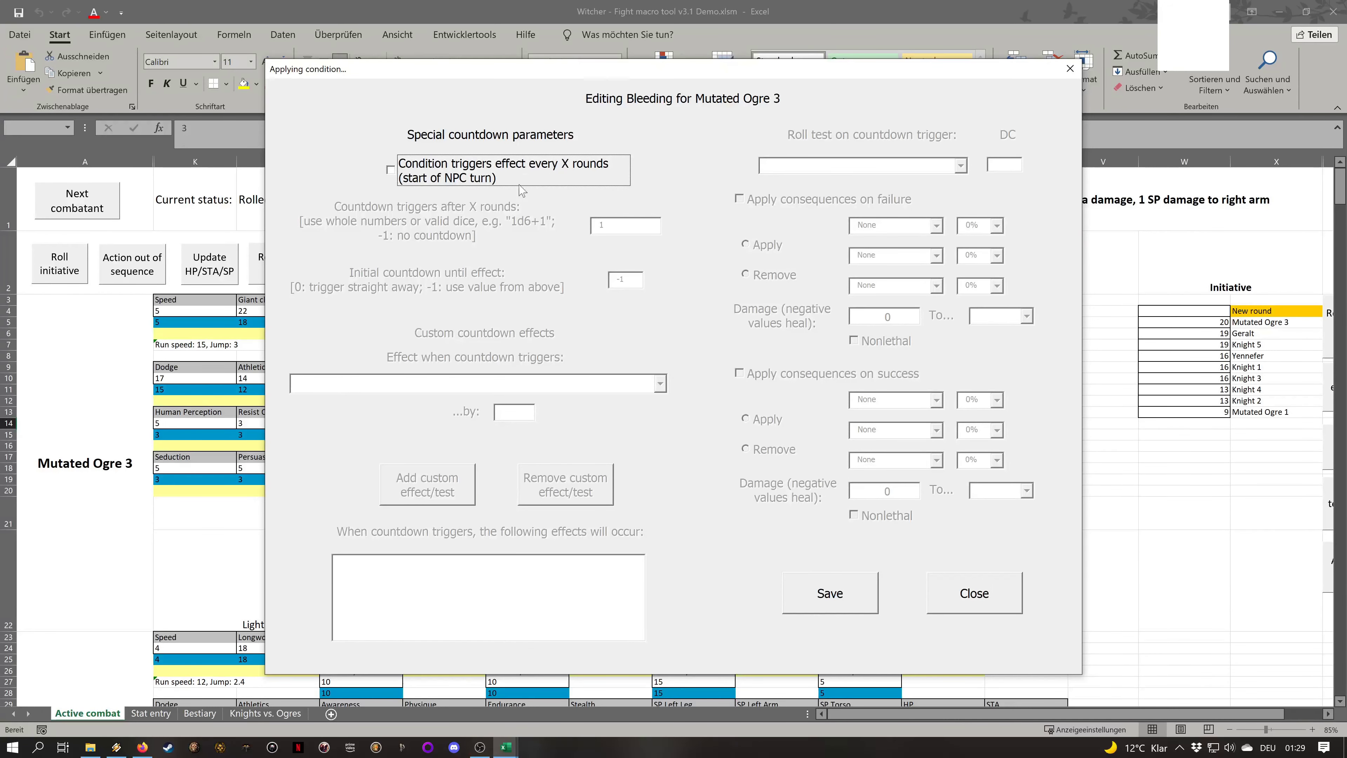
click(489, 177)
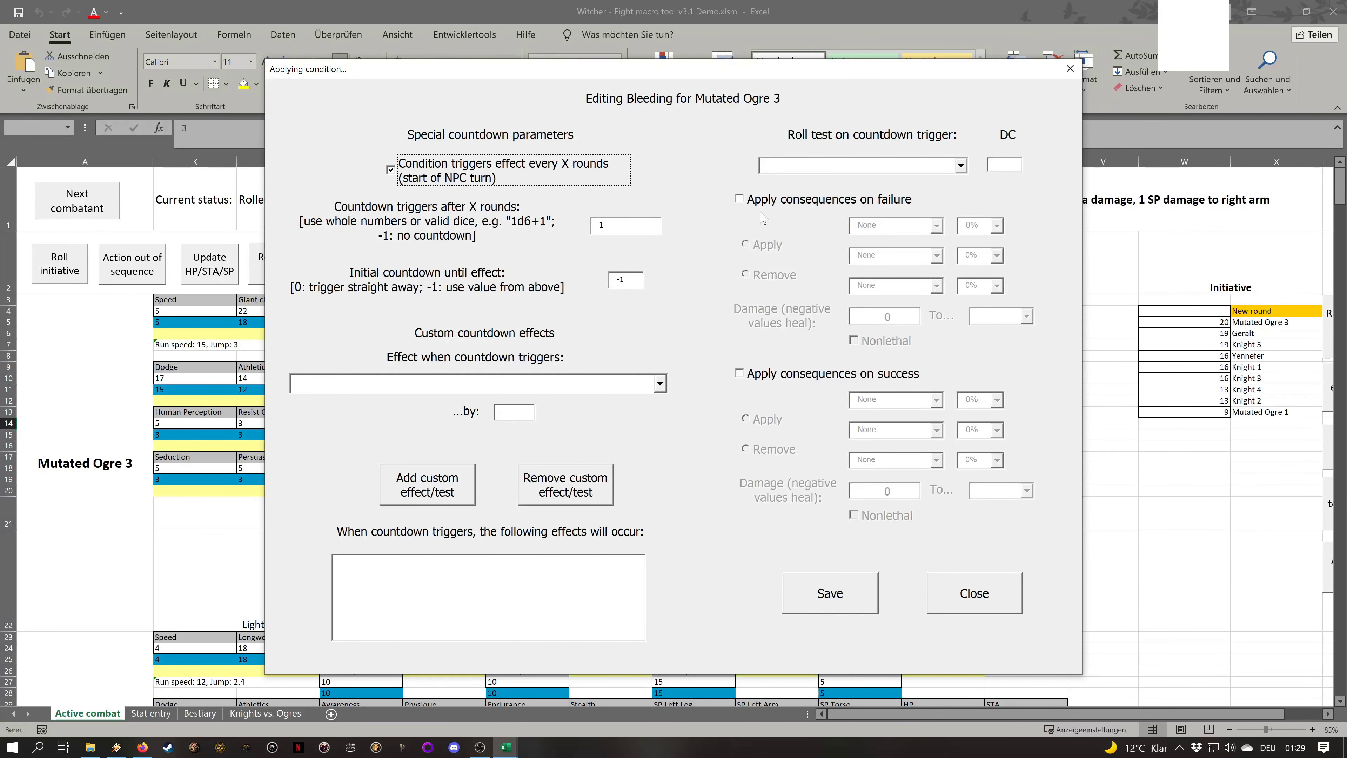
click(964, 167)
scroll(964, 202, down, 15)
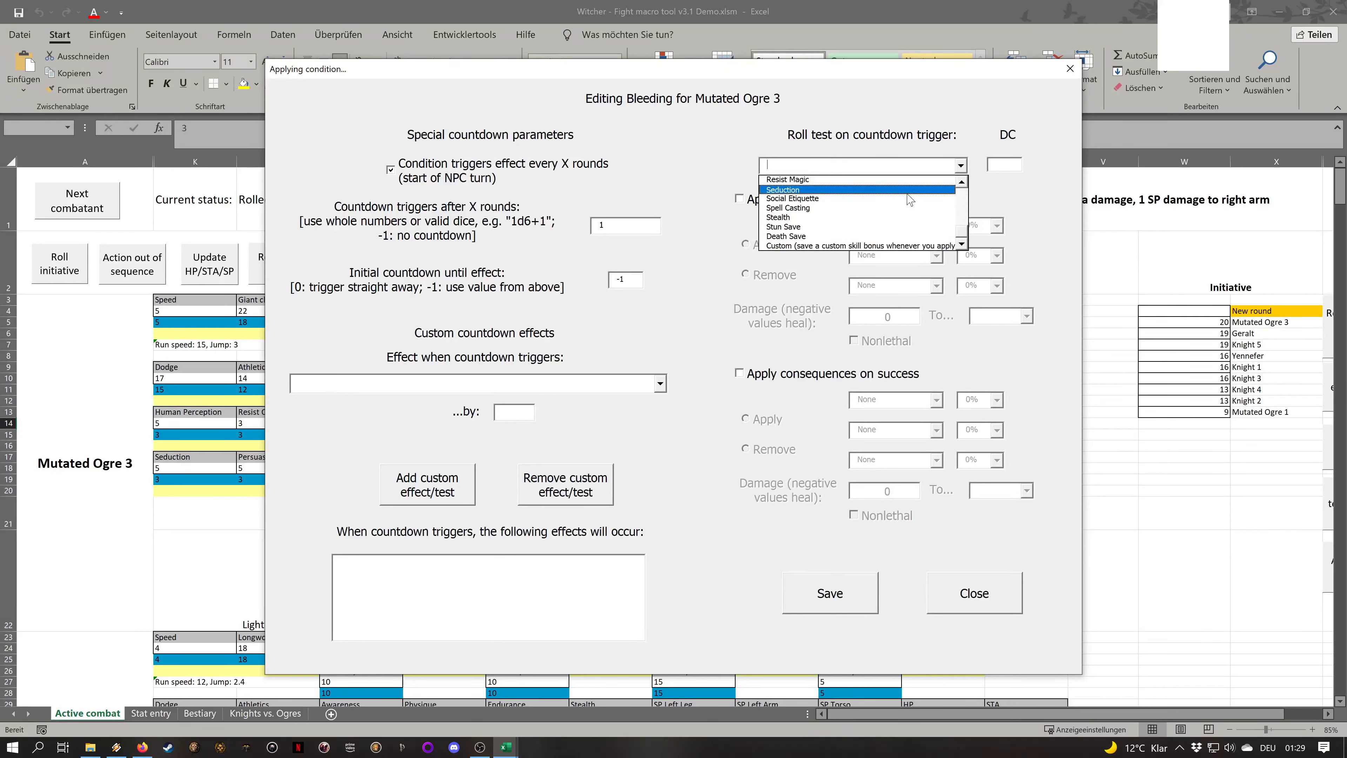
click(925, 181)
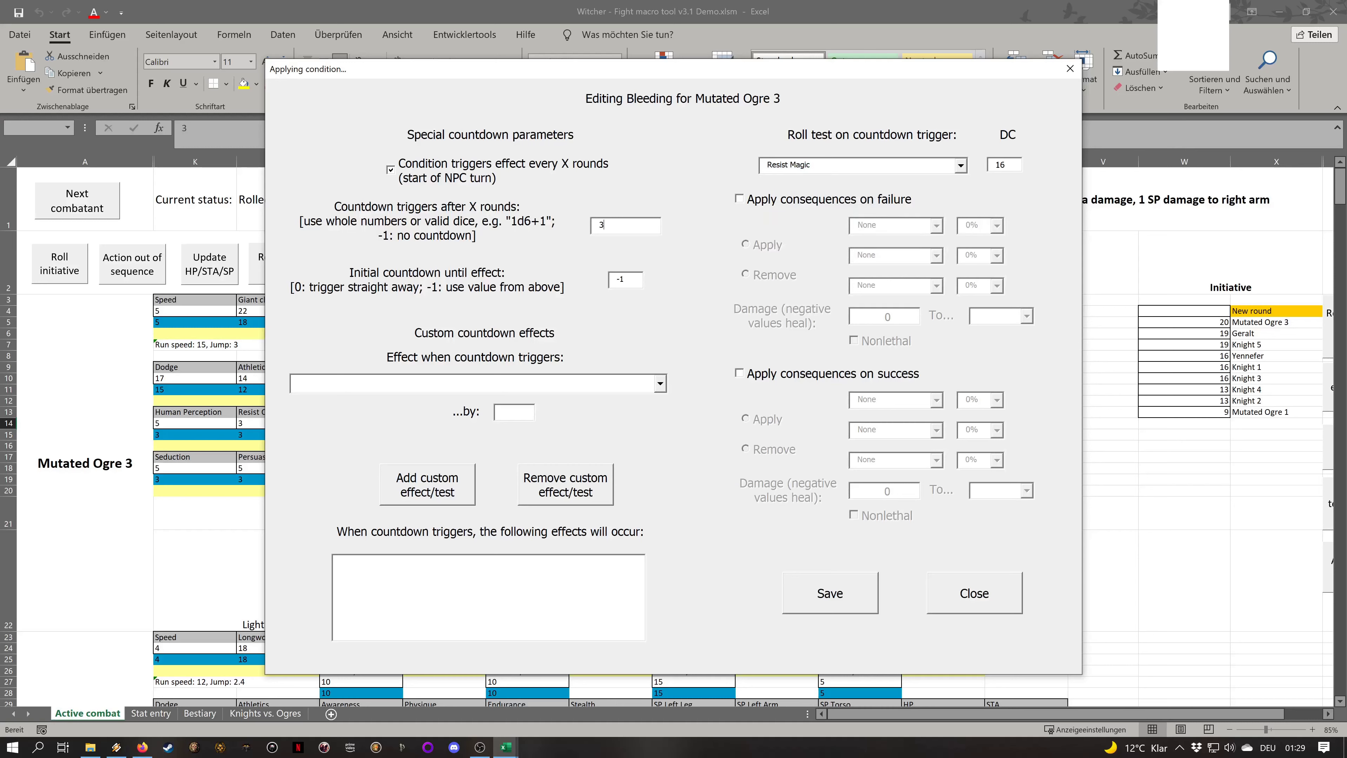
Try adding the countdown test to Bleeding with a failure consequence that applies Frozen at 100%
click(835, 202)
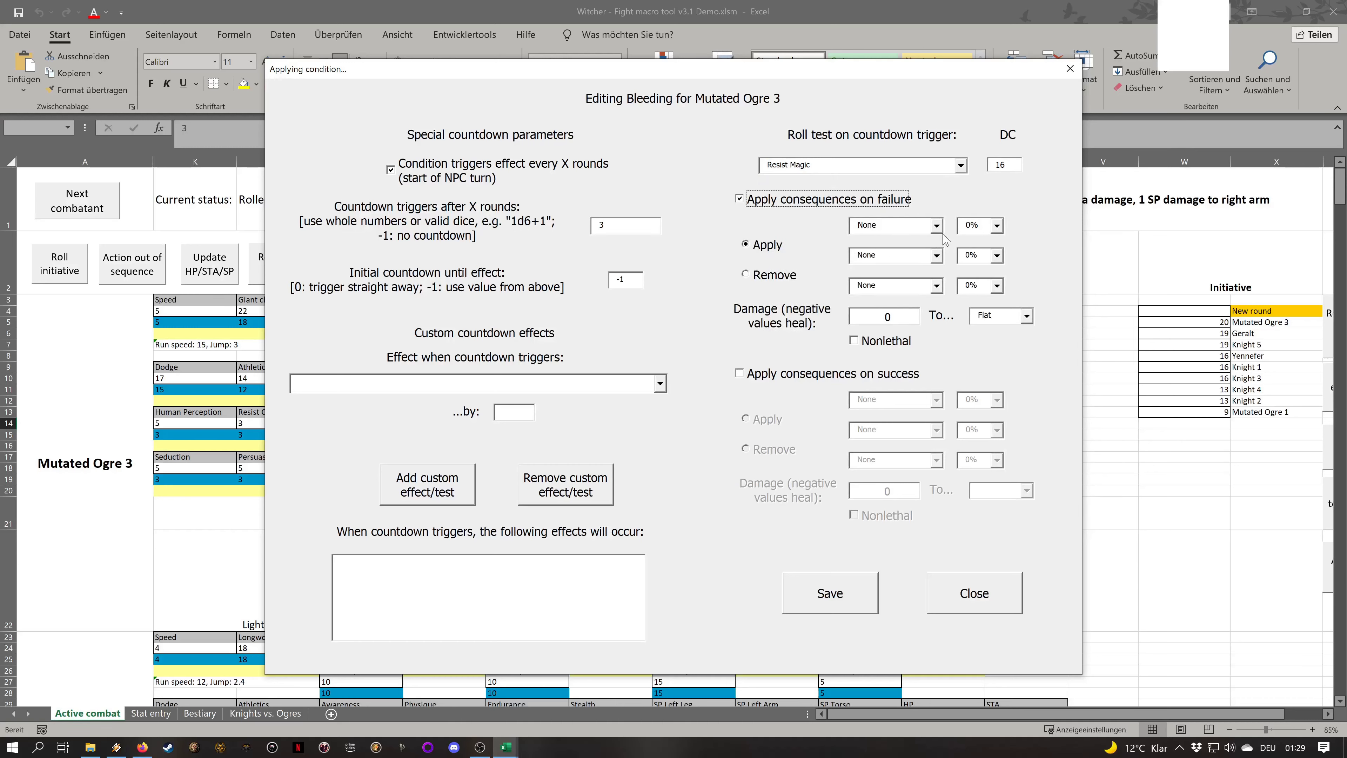
click(937, 225)
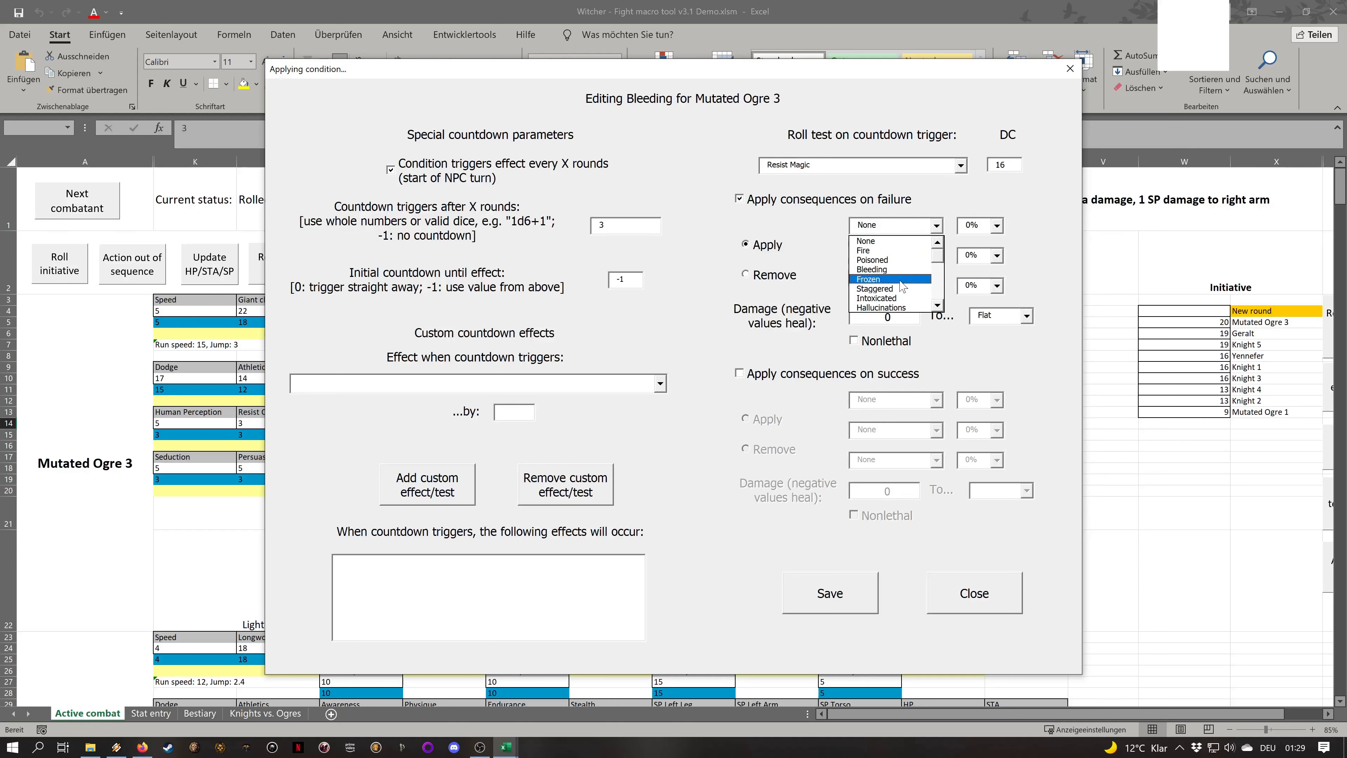
click(881, 279)
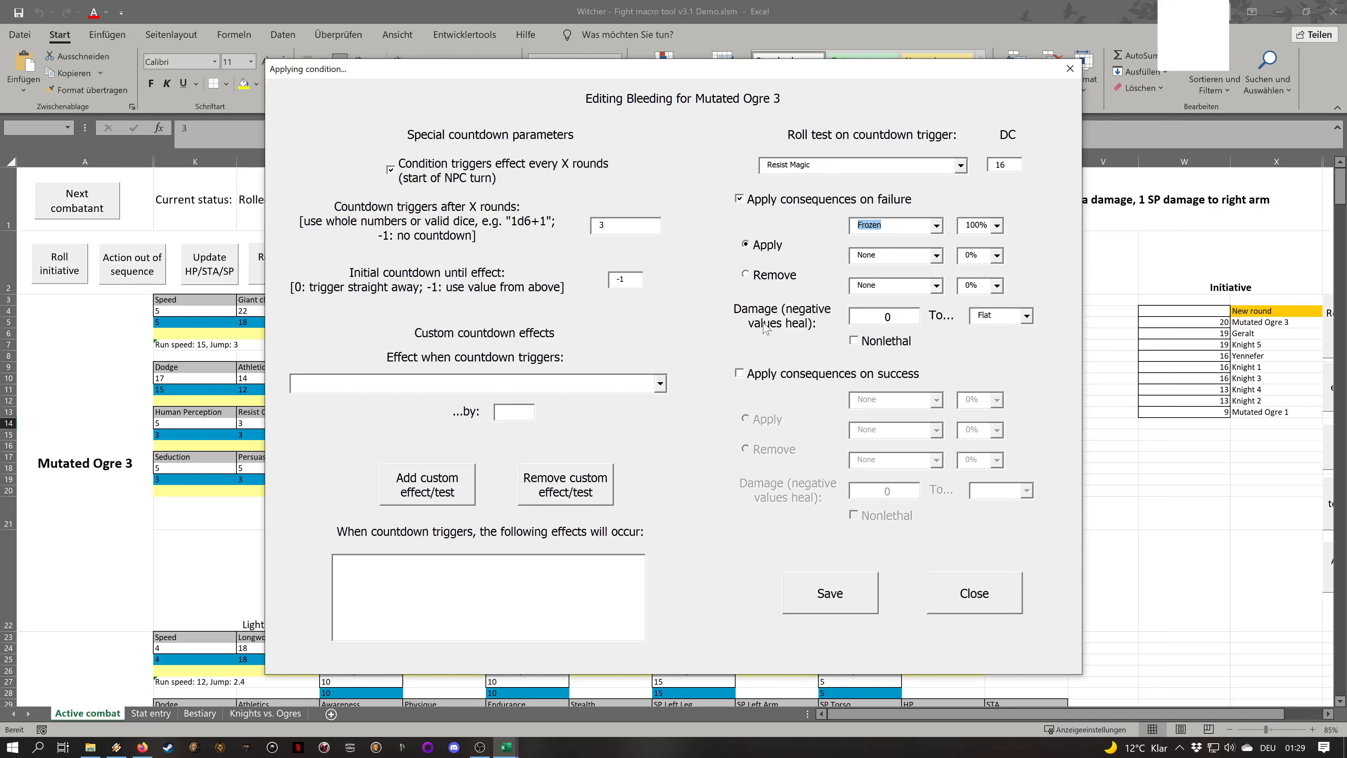
click(424, 489)
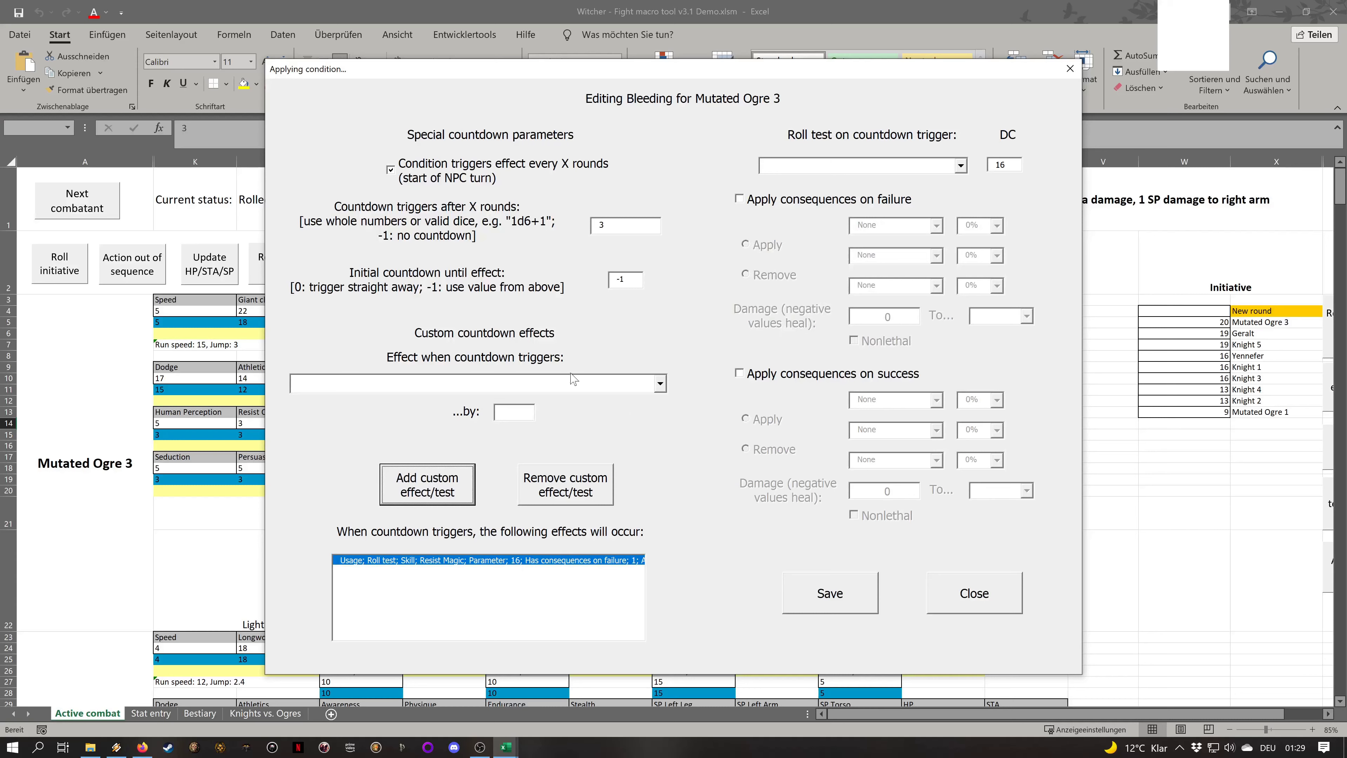
Review the custom effects available when the countdown triggers, then close the countdown options without saving
click(660, 383)
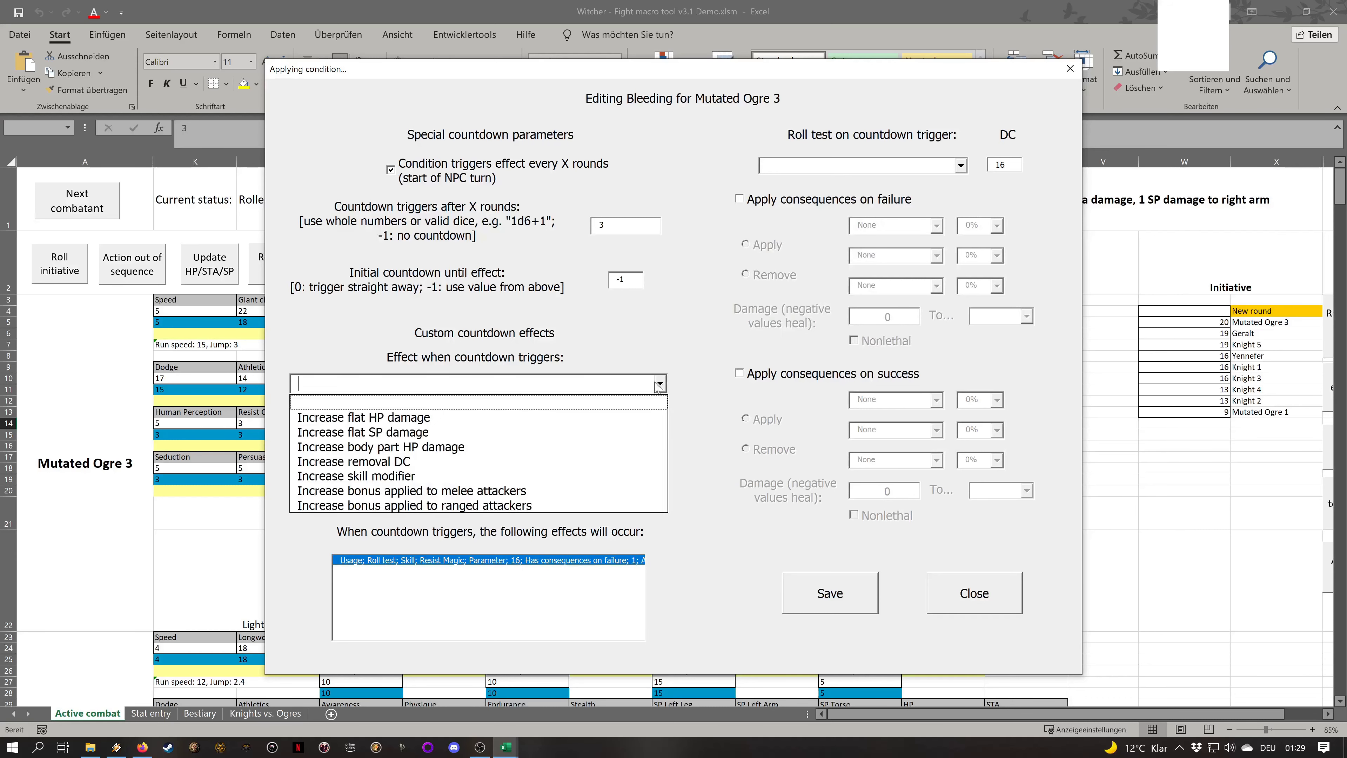
click(500, 419)
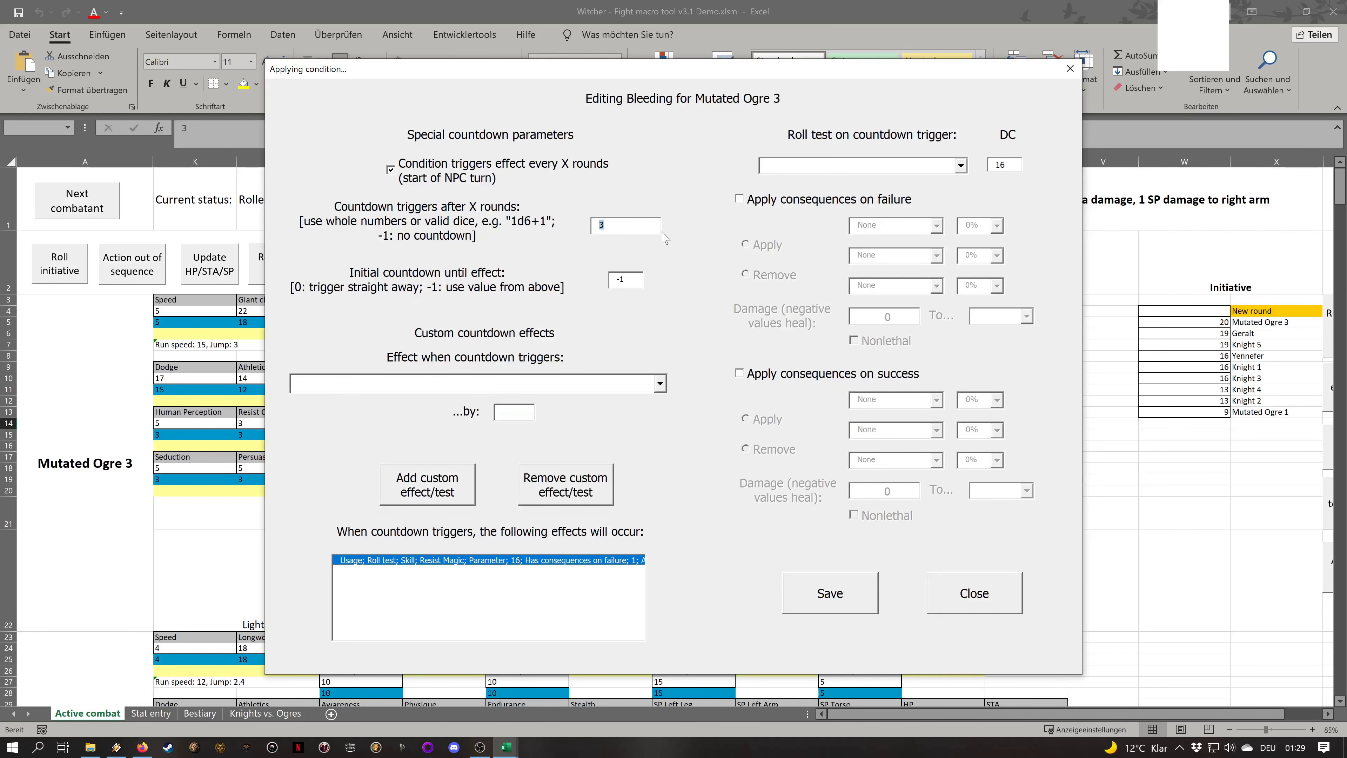
click(661, 384)
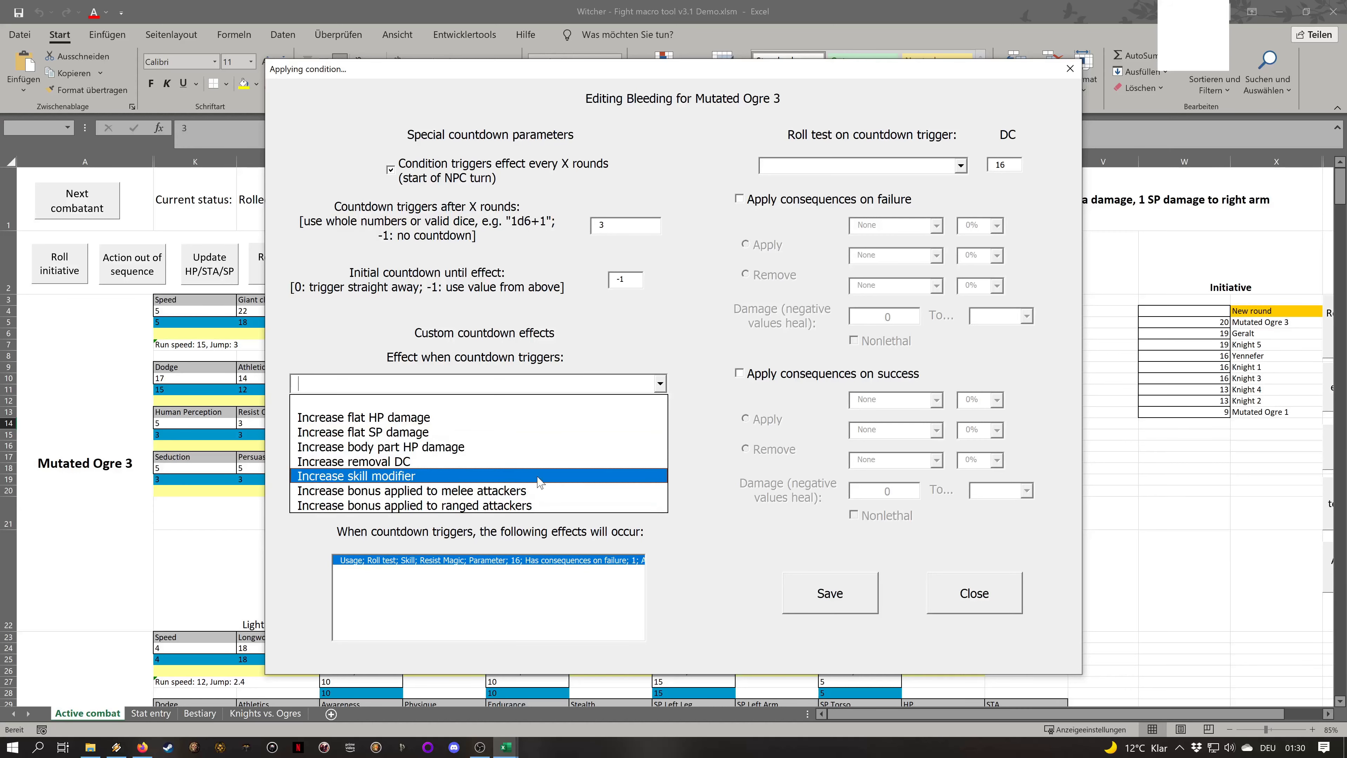
click(524, 287)
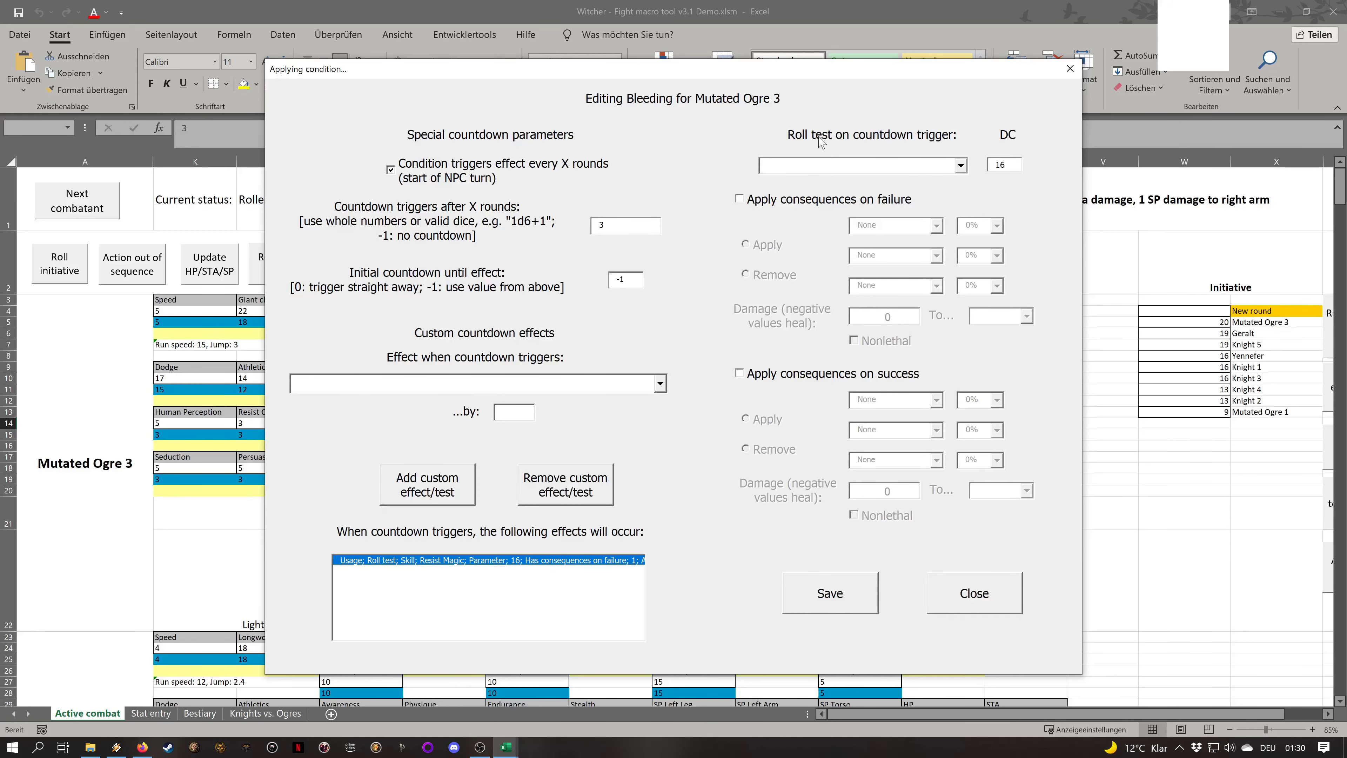
click(1005, 576)
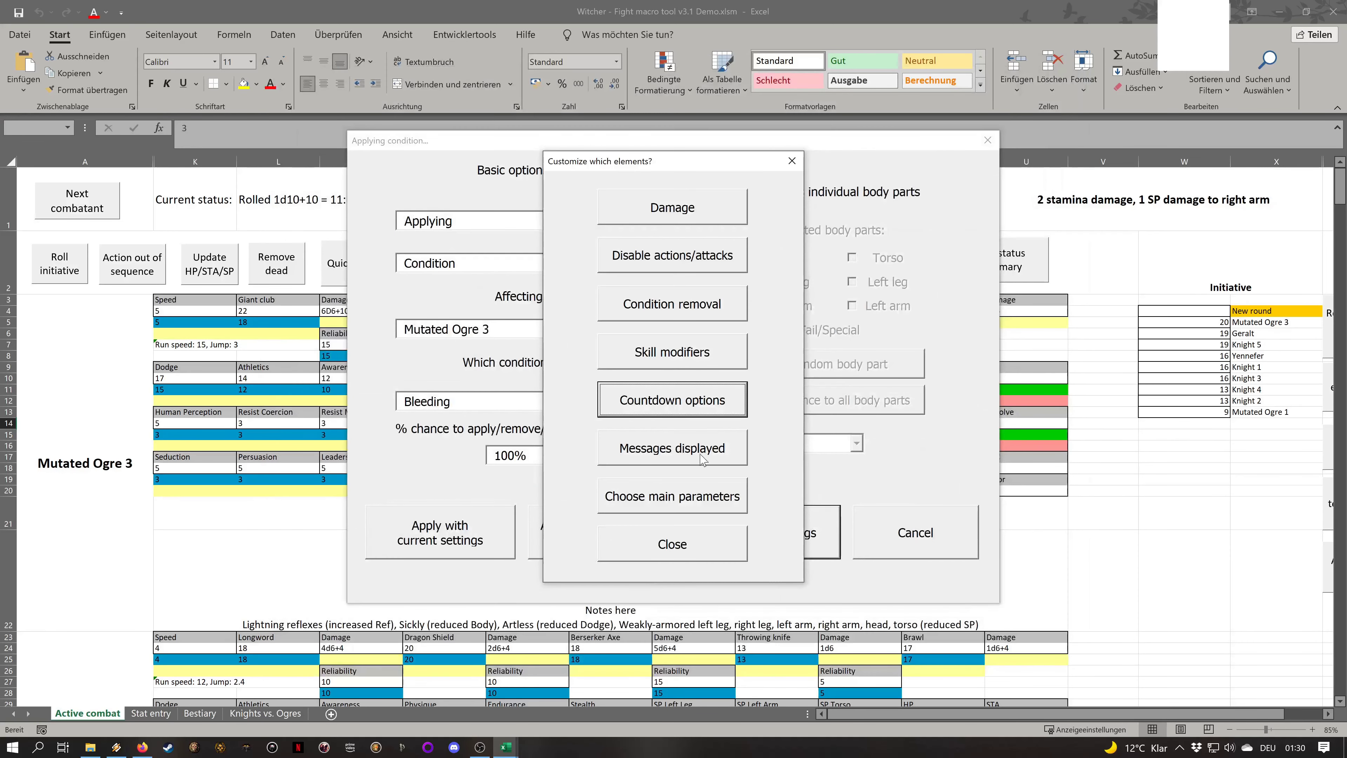
Open Bleeding's displayed messages and examine the general description message with its target name placeholder
click(699, 458)
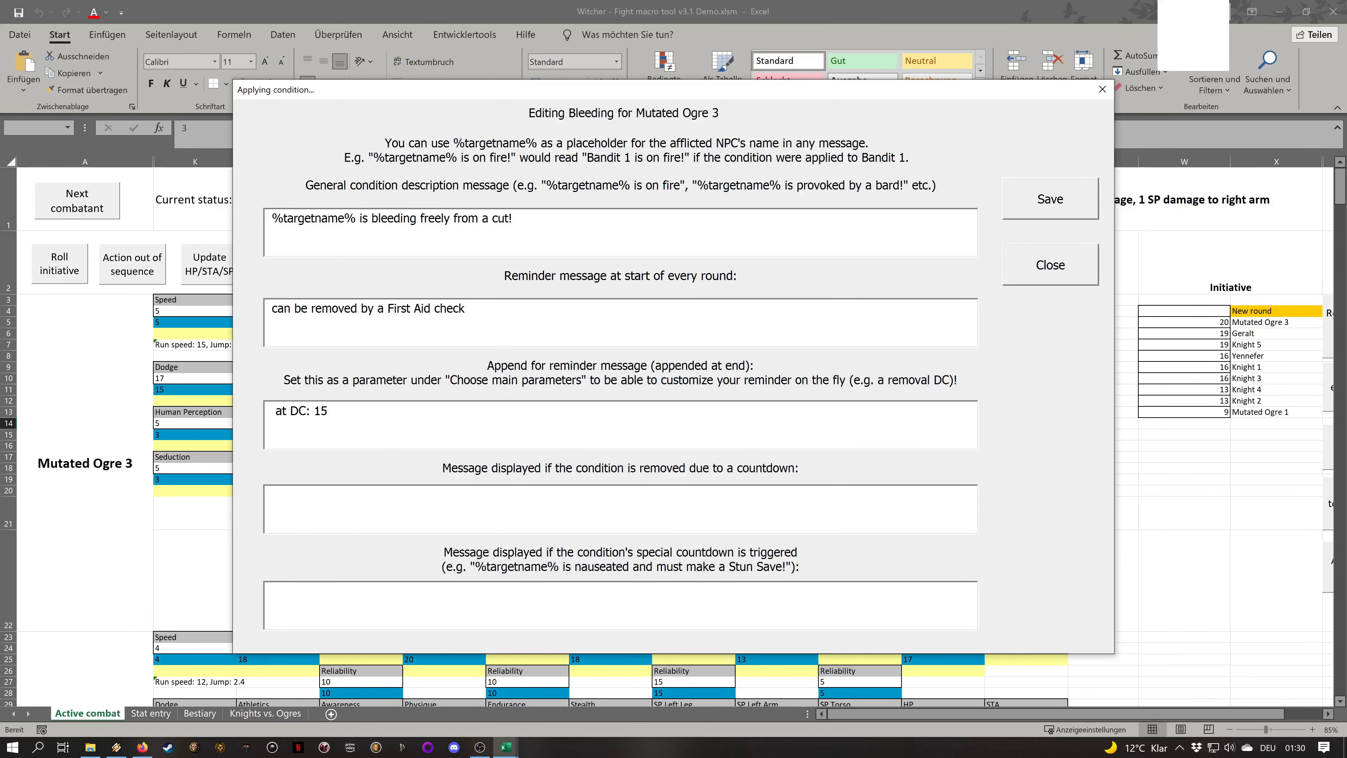
key(ctrl+shift+Left)
key(ctrl+shift+Left)
key(ctrl+shift+Left)
key(ctrl+shift+Left)
key(ctrl+shift+Left)
key(ctrl+shift+Left)
key(ctrl+shift+Left)
key(ctrl+shift+Left)
key(ctrl+shift+Left)
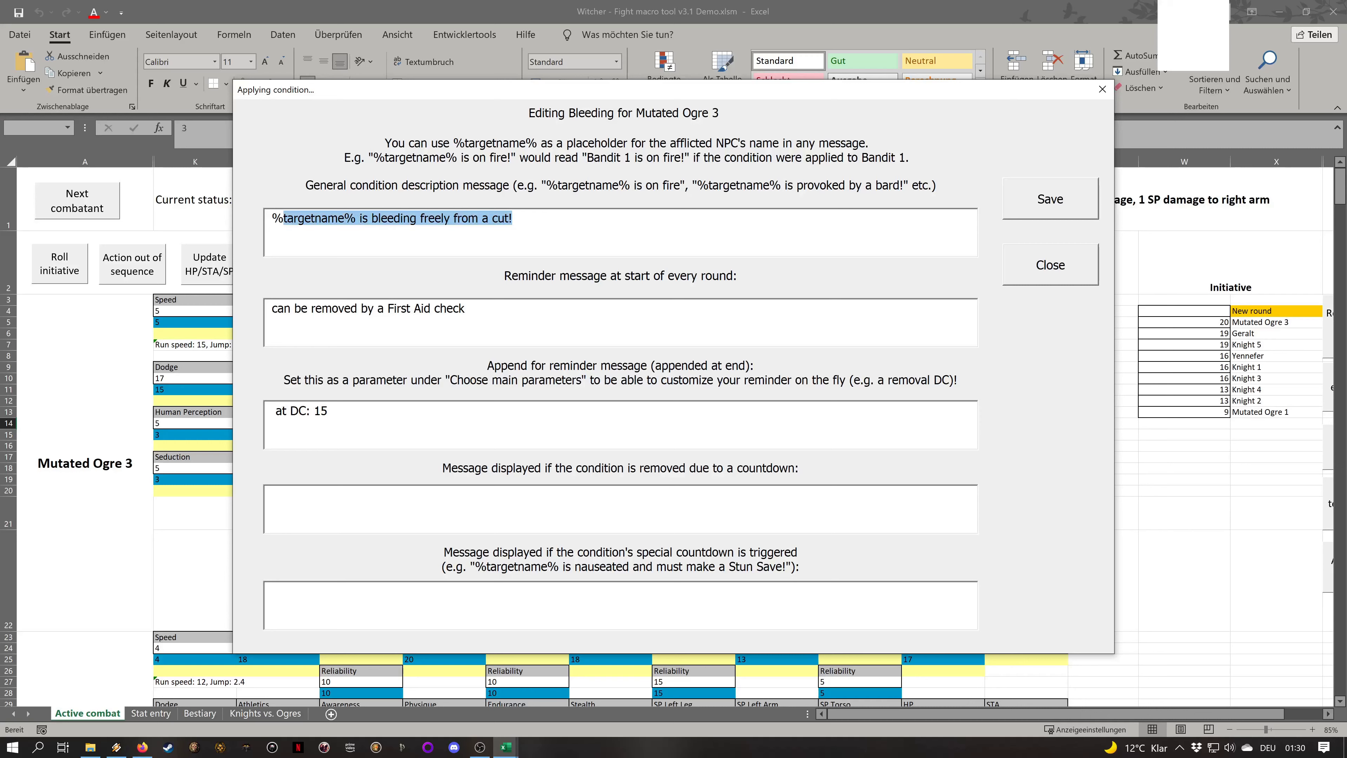
click(356, 219)
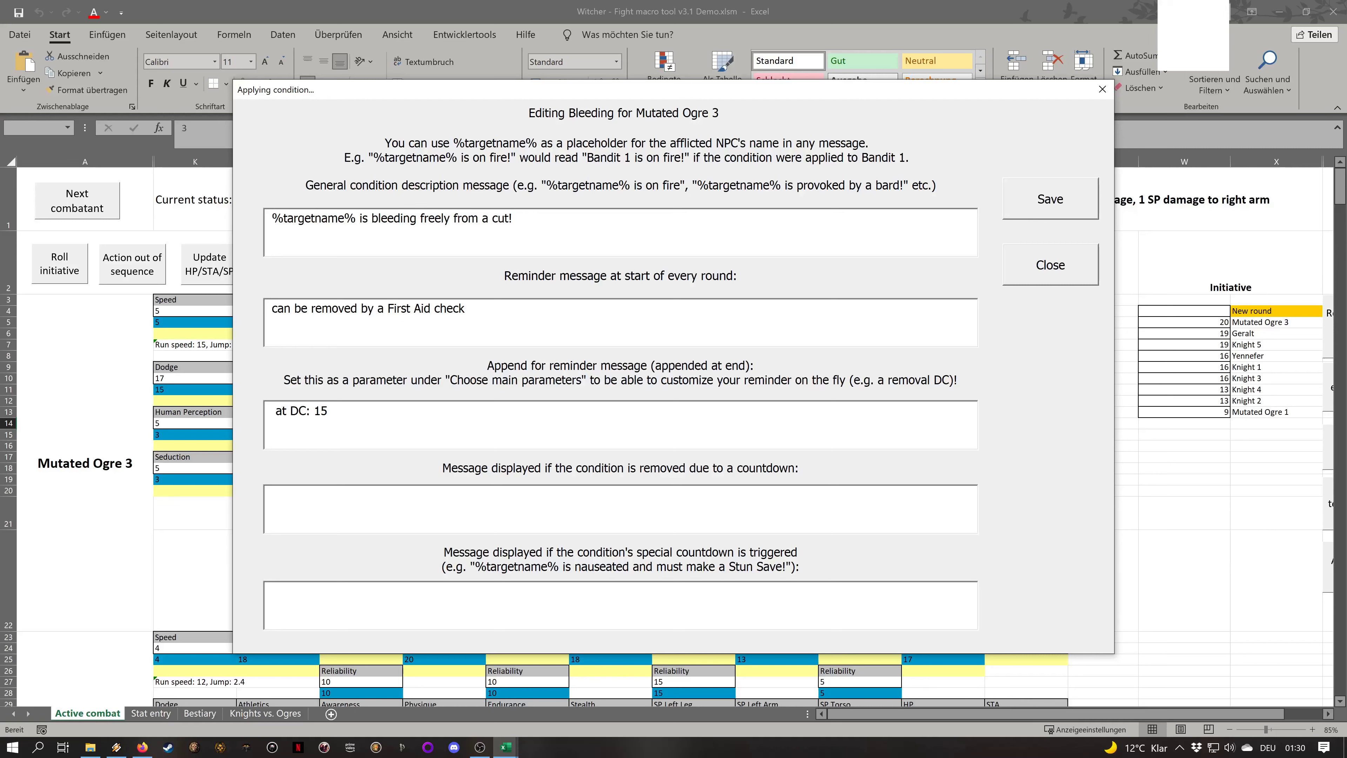
drag(282, 218, 523, 222)
click(530, 223)
Examine Bleeding's round-start reminder and its appended DC text, then close the messages without saving
drag(465, 309, 240, 322)
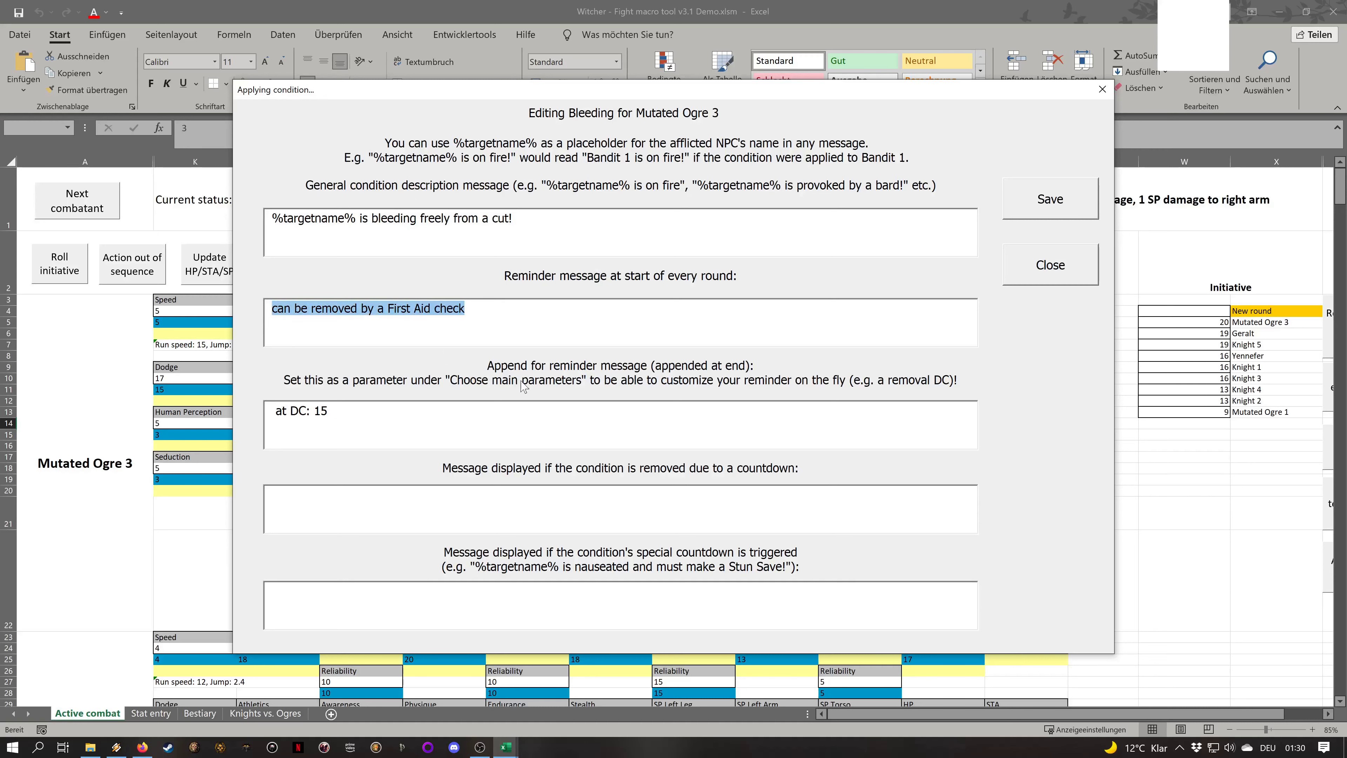
click(329, 412)
drag(328, 412, 232, 420)
click(328, 411)
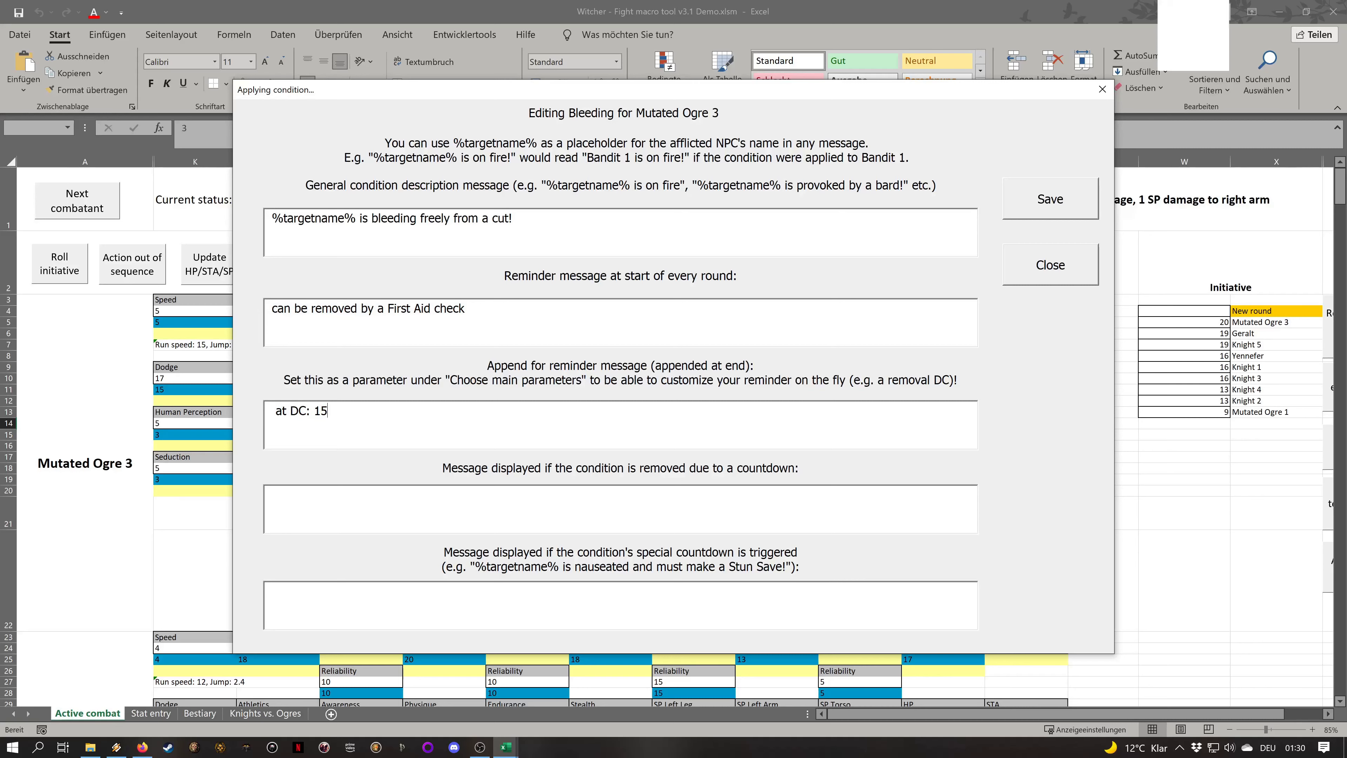
drag(328, 412, 241, 425)
click(329, 412)
click(1050, 264)
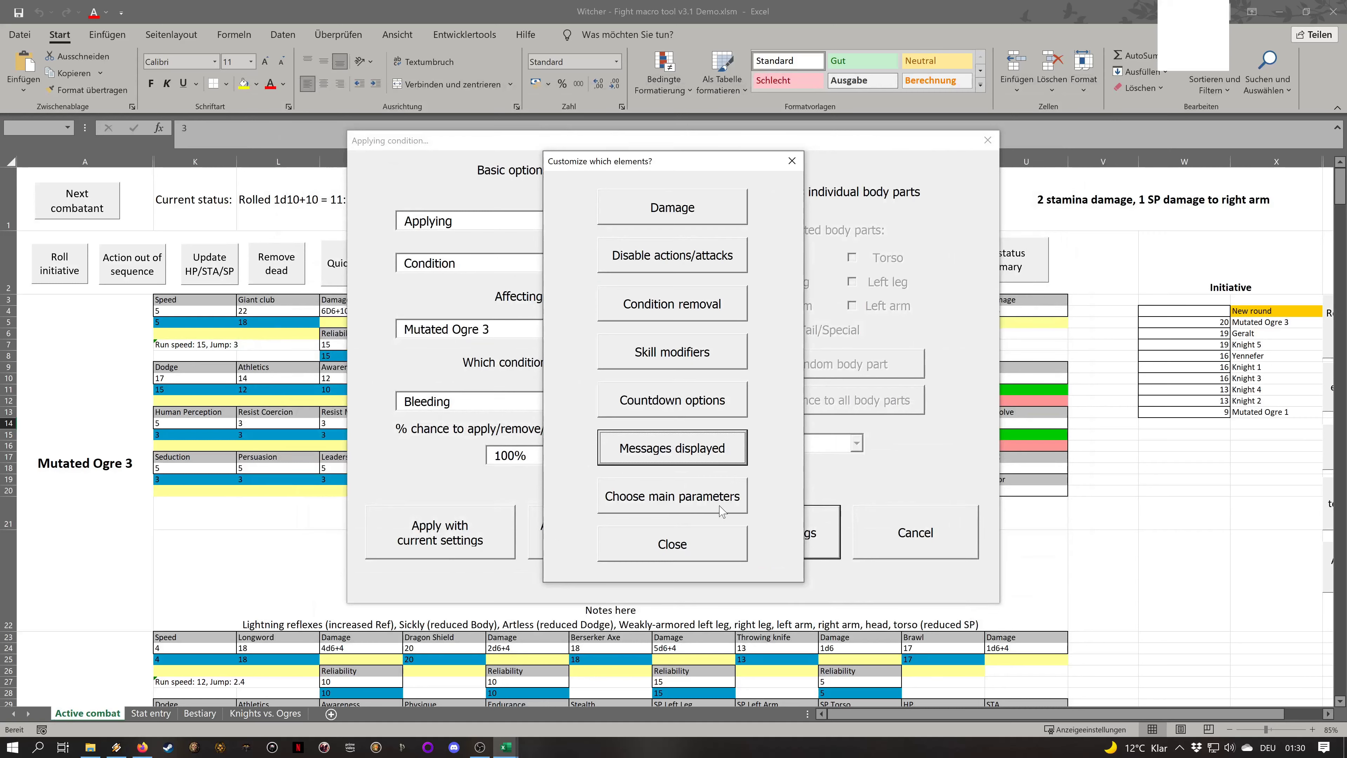
Review Bleeding's main parameters, flat hit point damage and reminder append, then close the customization options
click(663, 503)
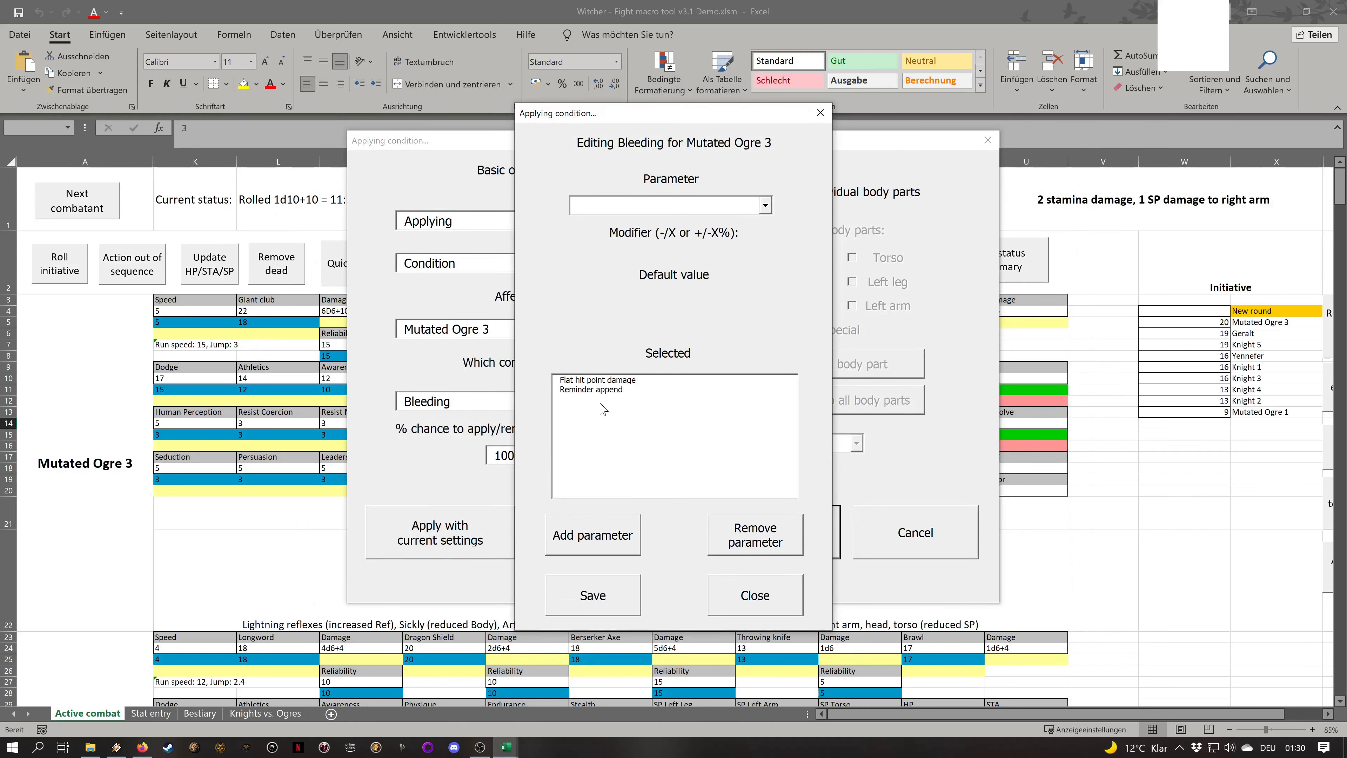
click(618, 380)
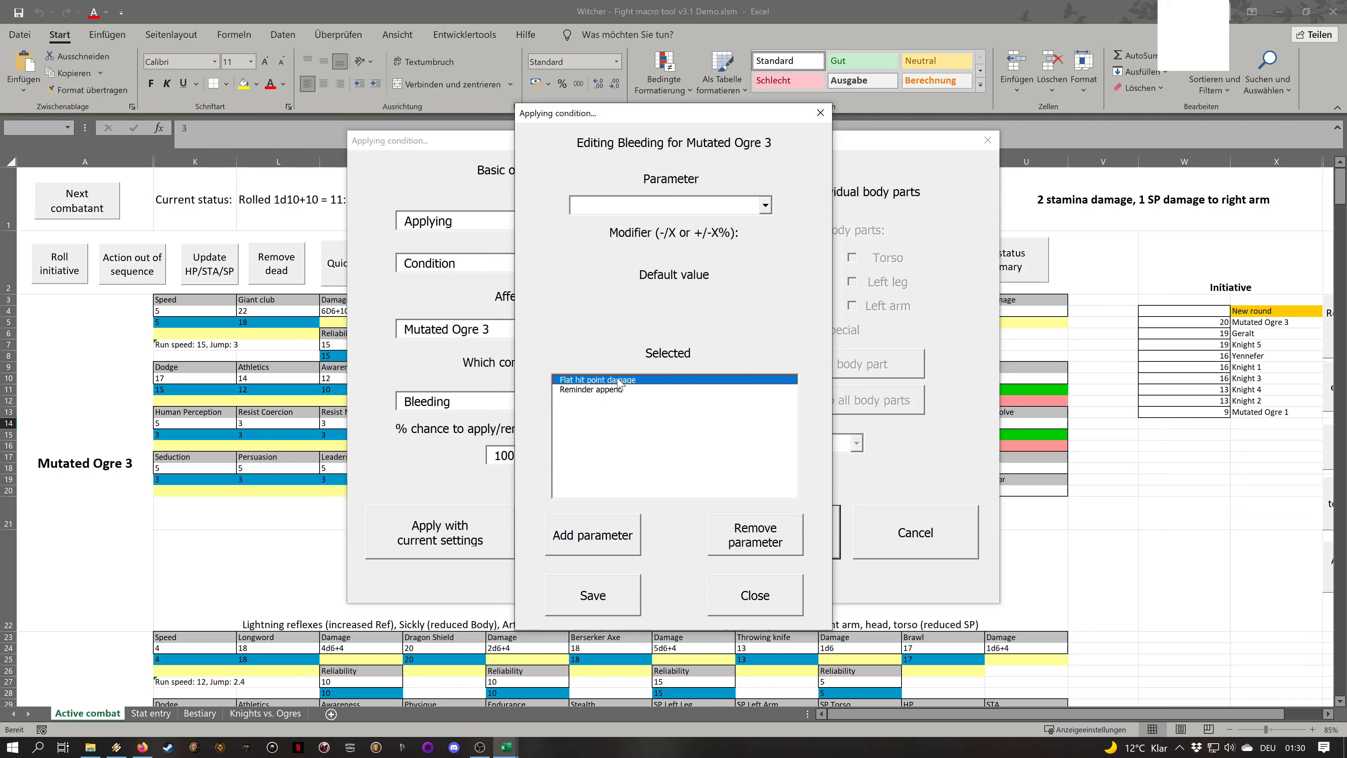
click(620, 390)
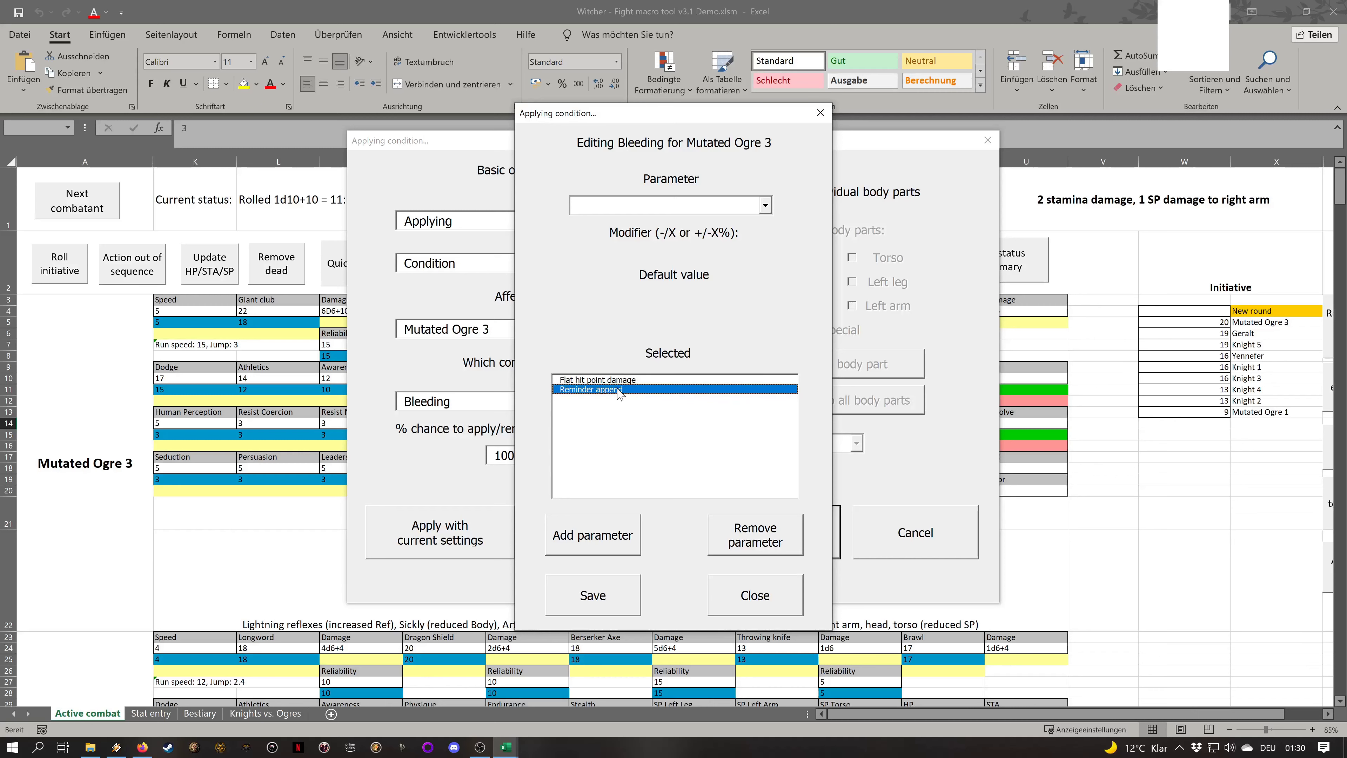
click(650, 380)
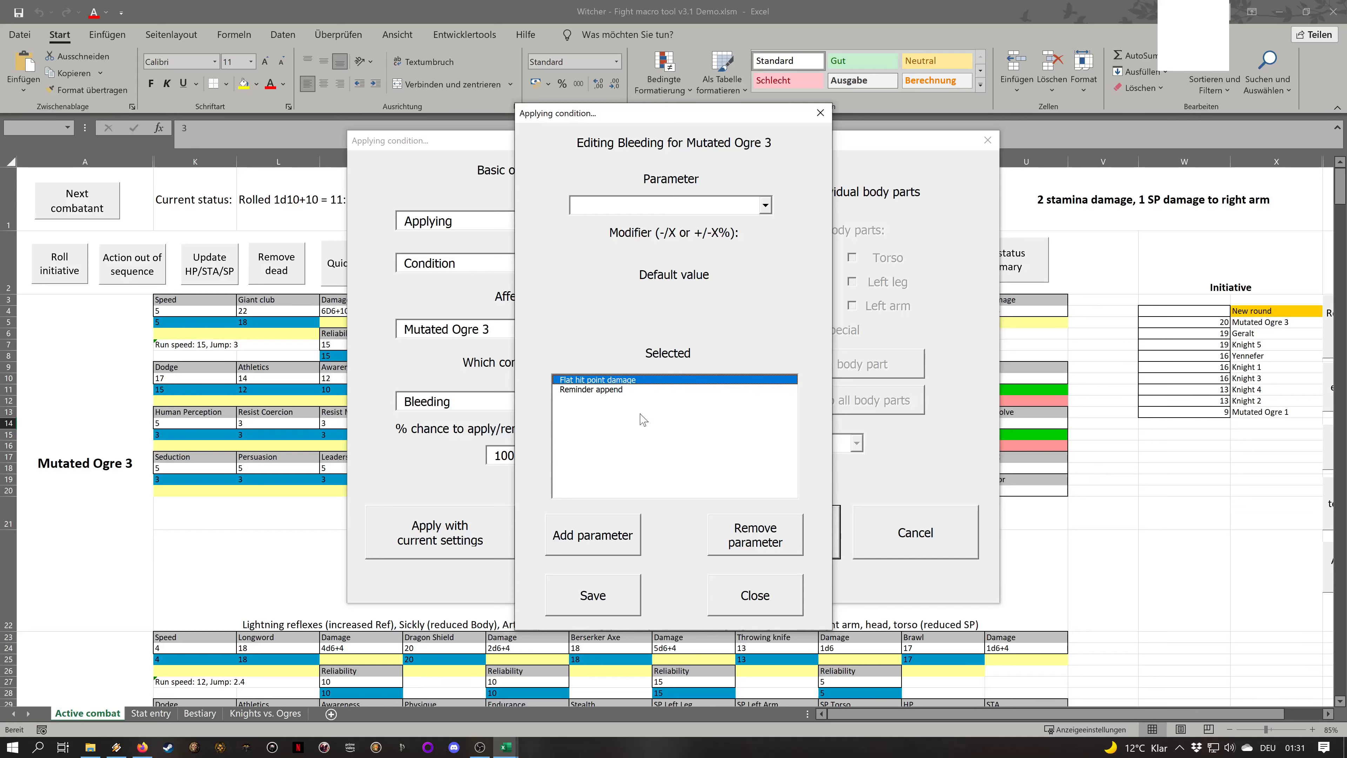
click(758, 596)
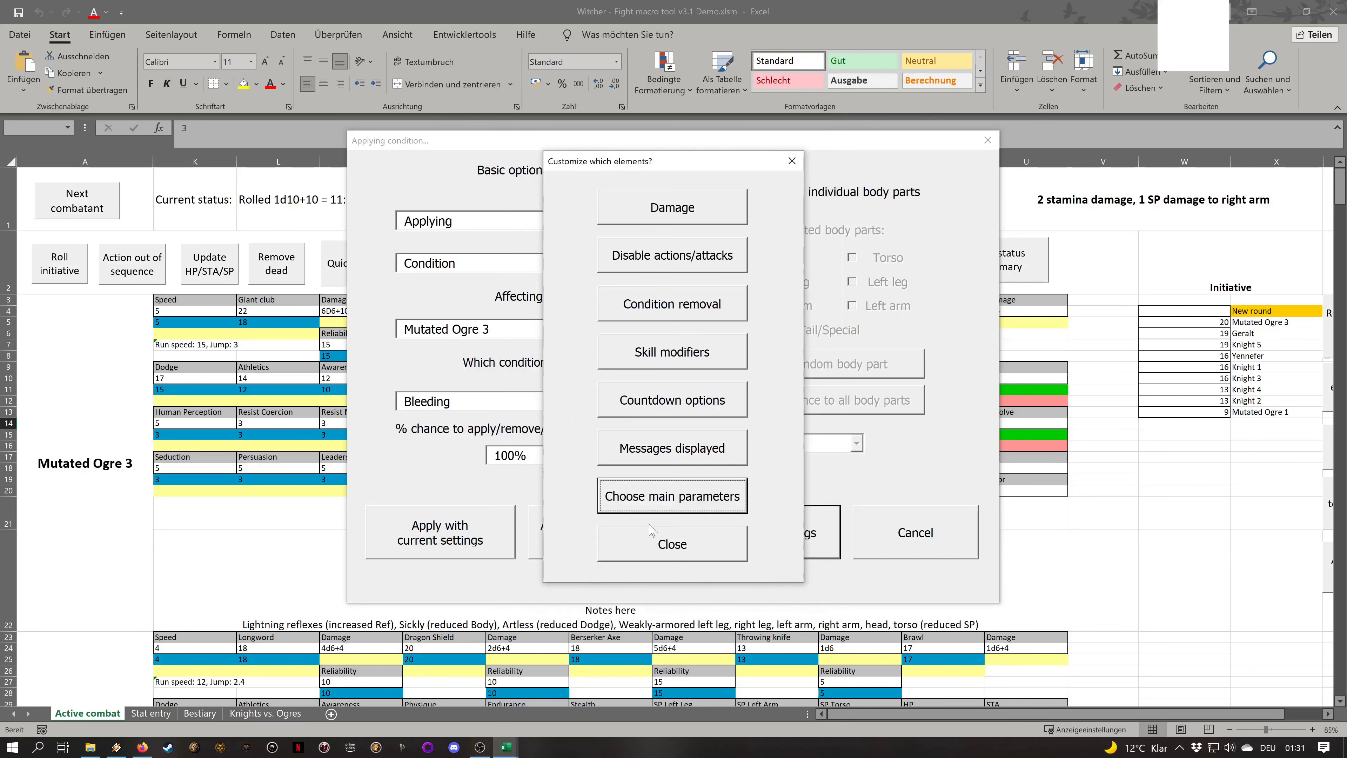
click(651, 531)
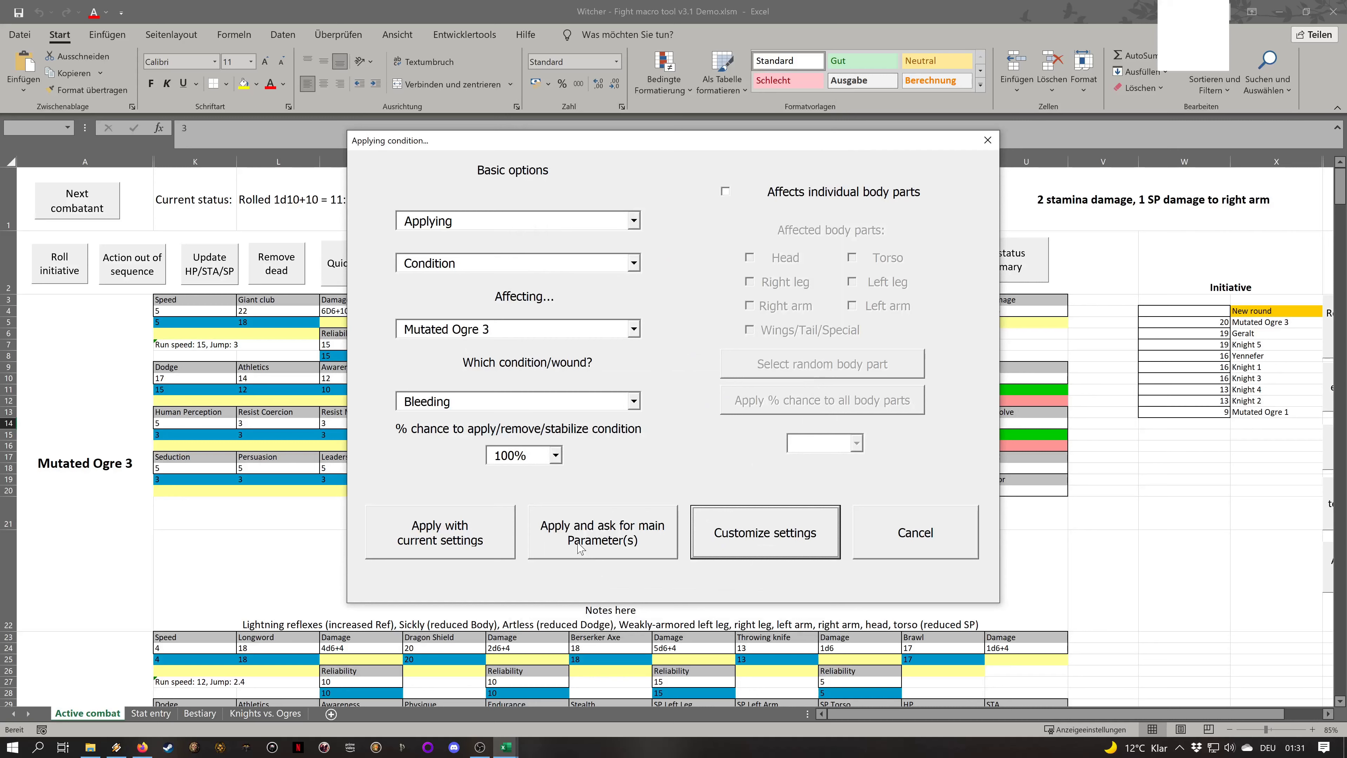
Apply Bleeding to Mutated Ogre 3 with main parameter prompts, entering 5 flat hit point damage per round and confirming the reminder note
click(630, 537)
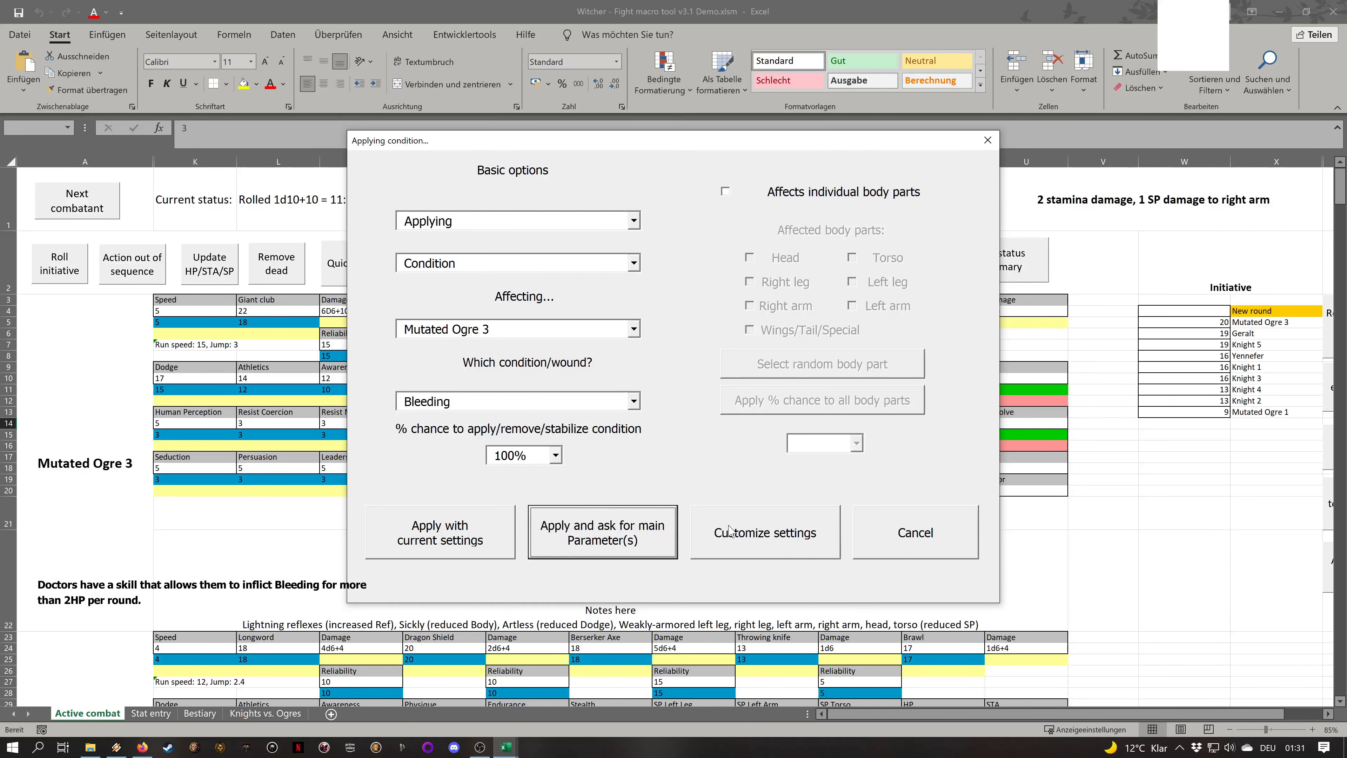
click(653, 536)
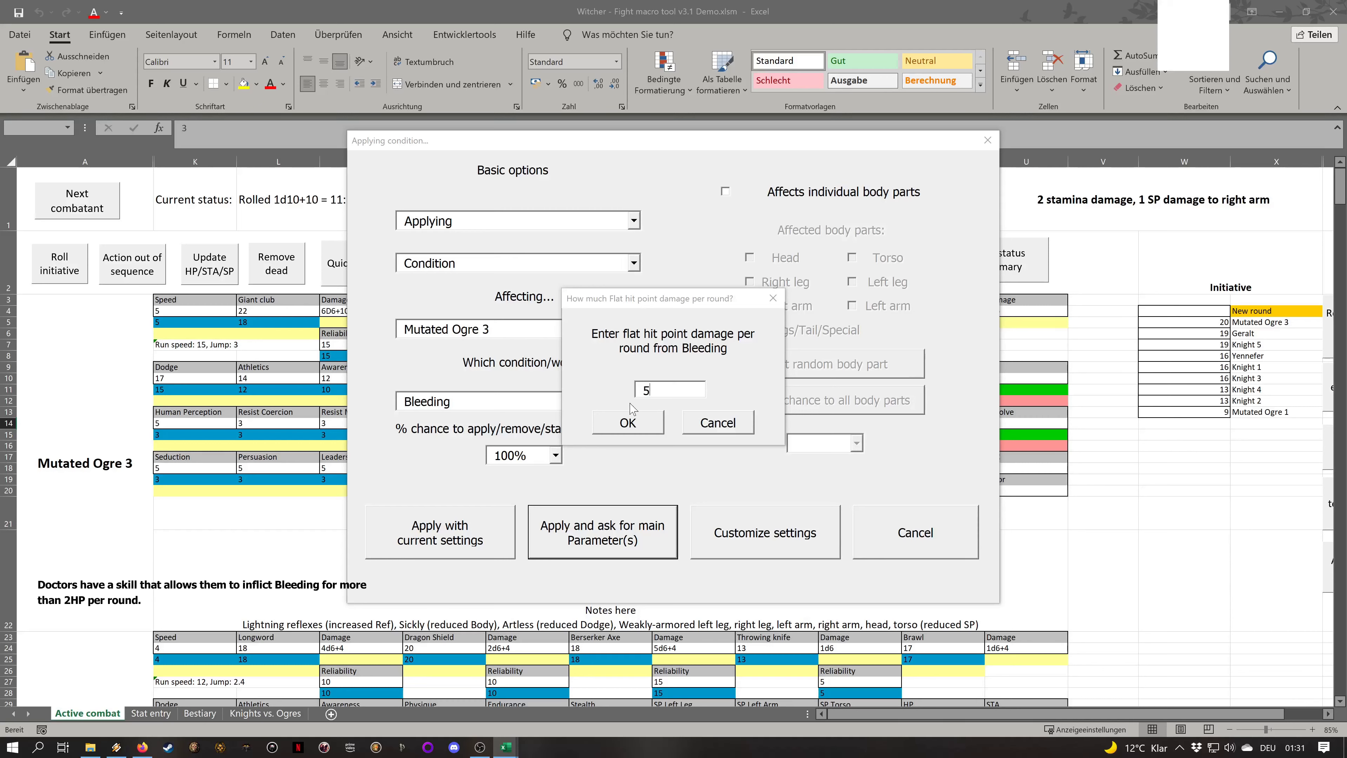
click(627, 423)
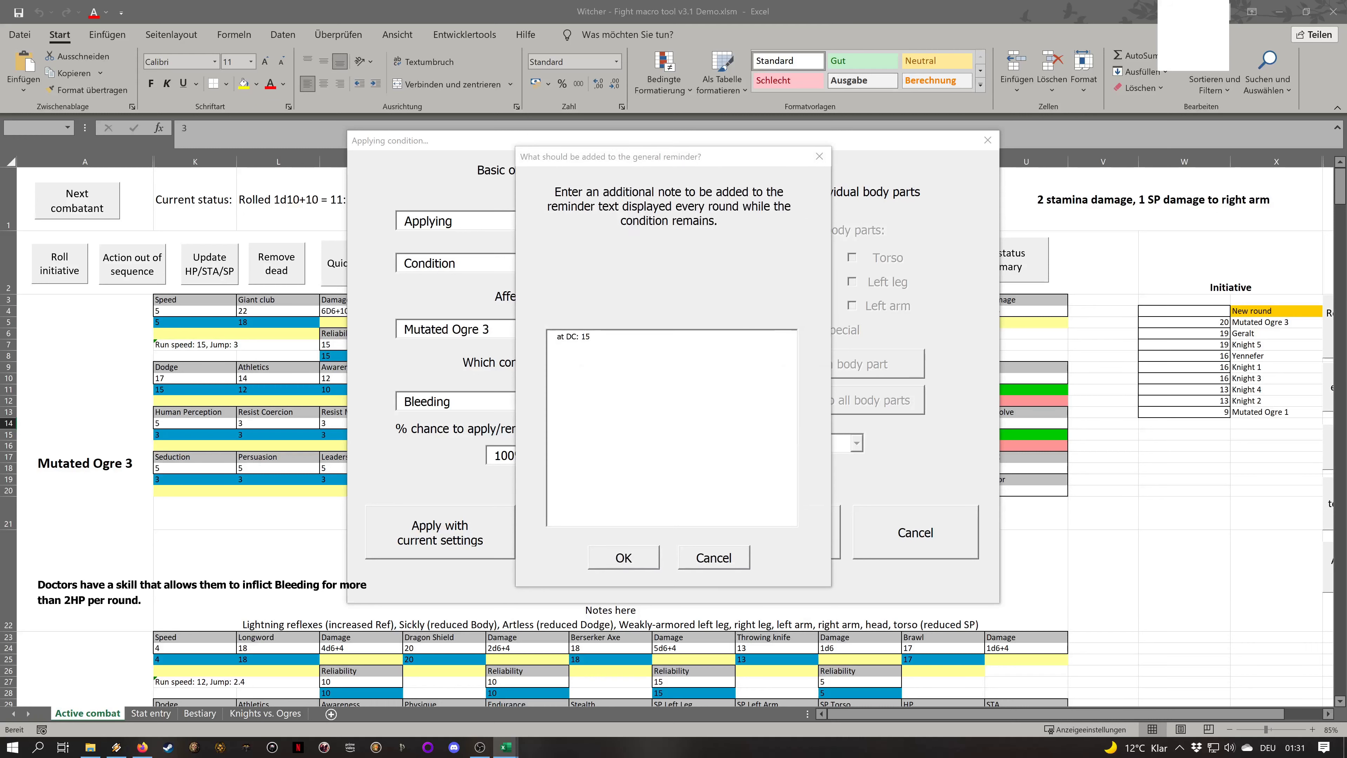
drag(591, 337, 577, 337)
click(623, 558)
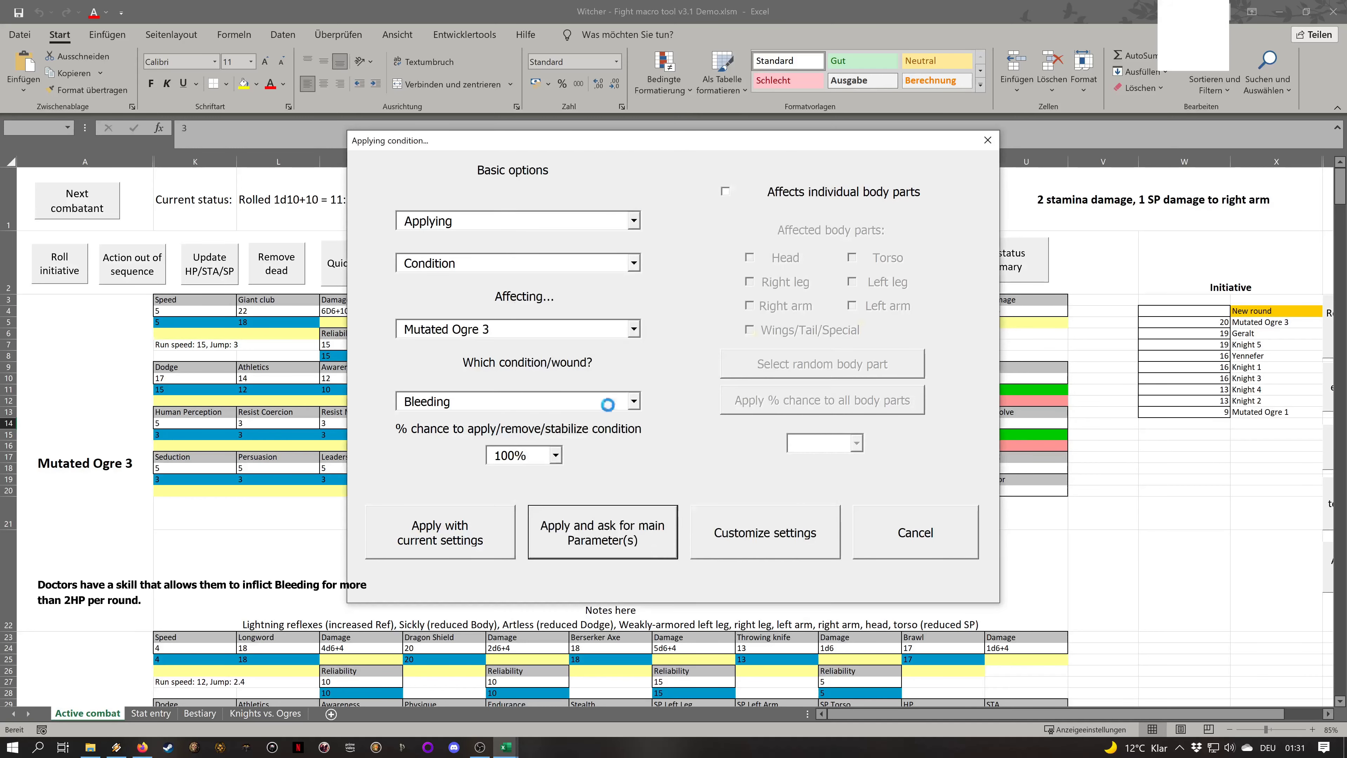
click(822, 376)
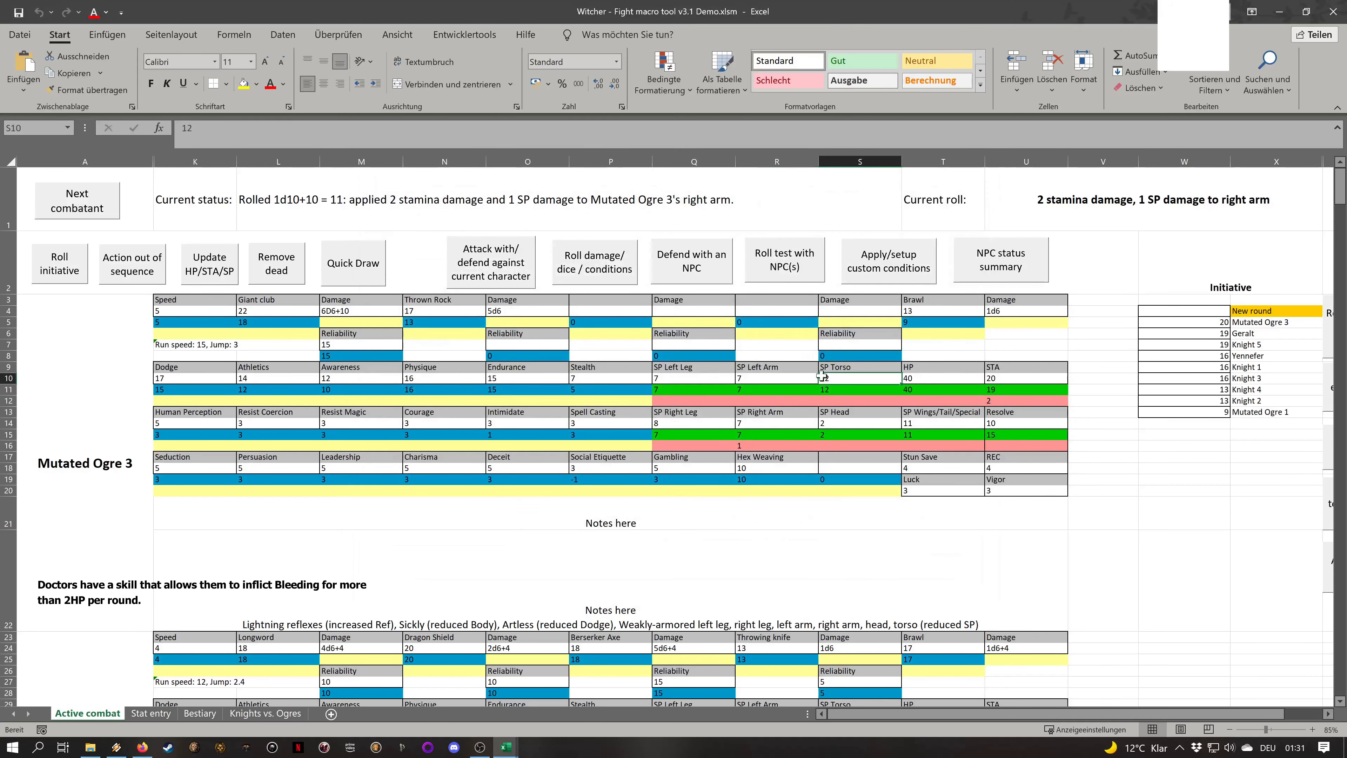
Check Mutated Ogre 3's status summary for active conditions and upcoming damage, then close it
click(1000, 263)
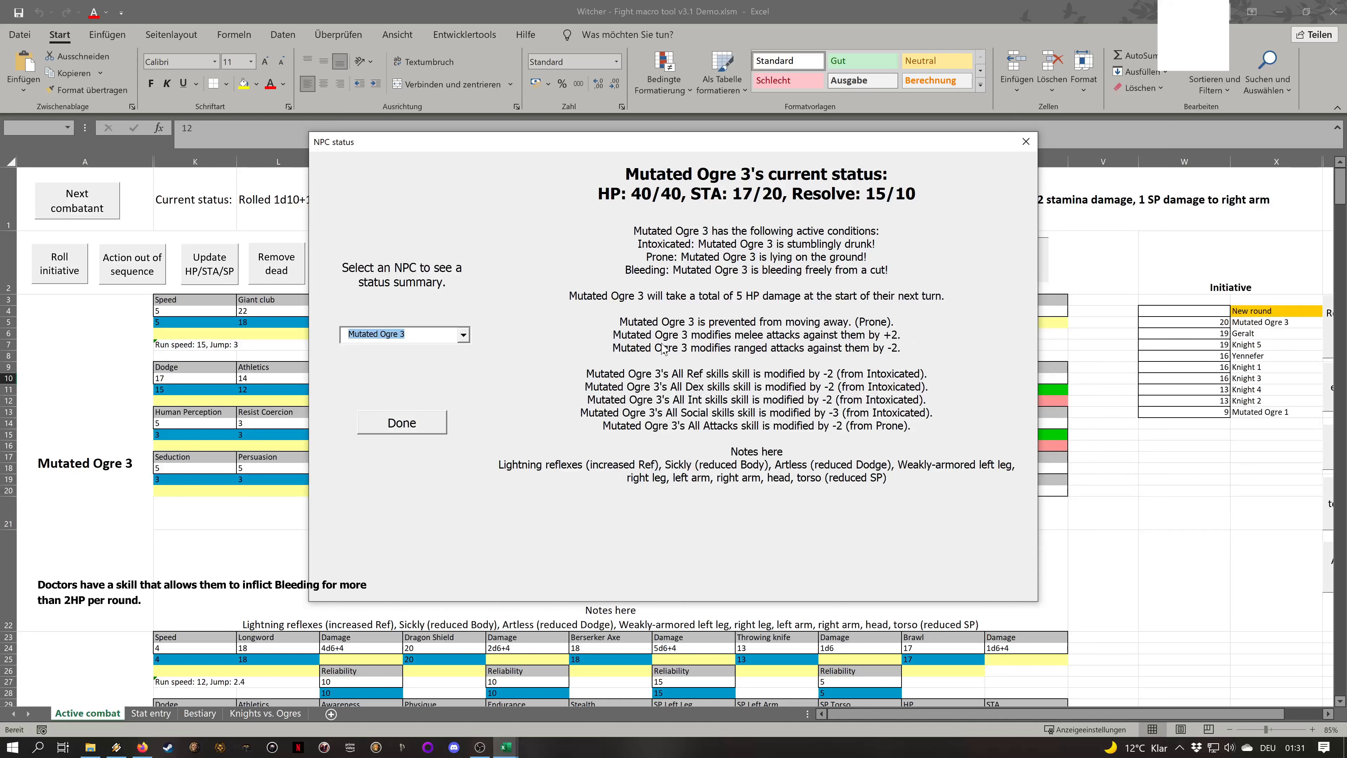
click(429, 424)
click(1027, 447)
click(1012, 439)
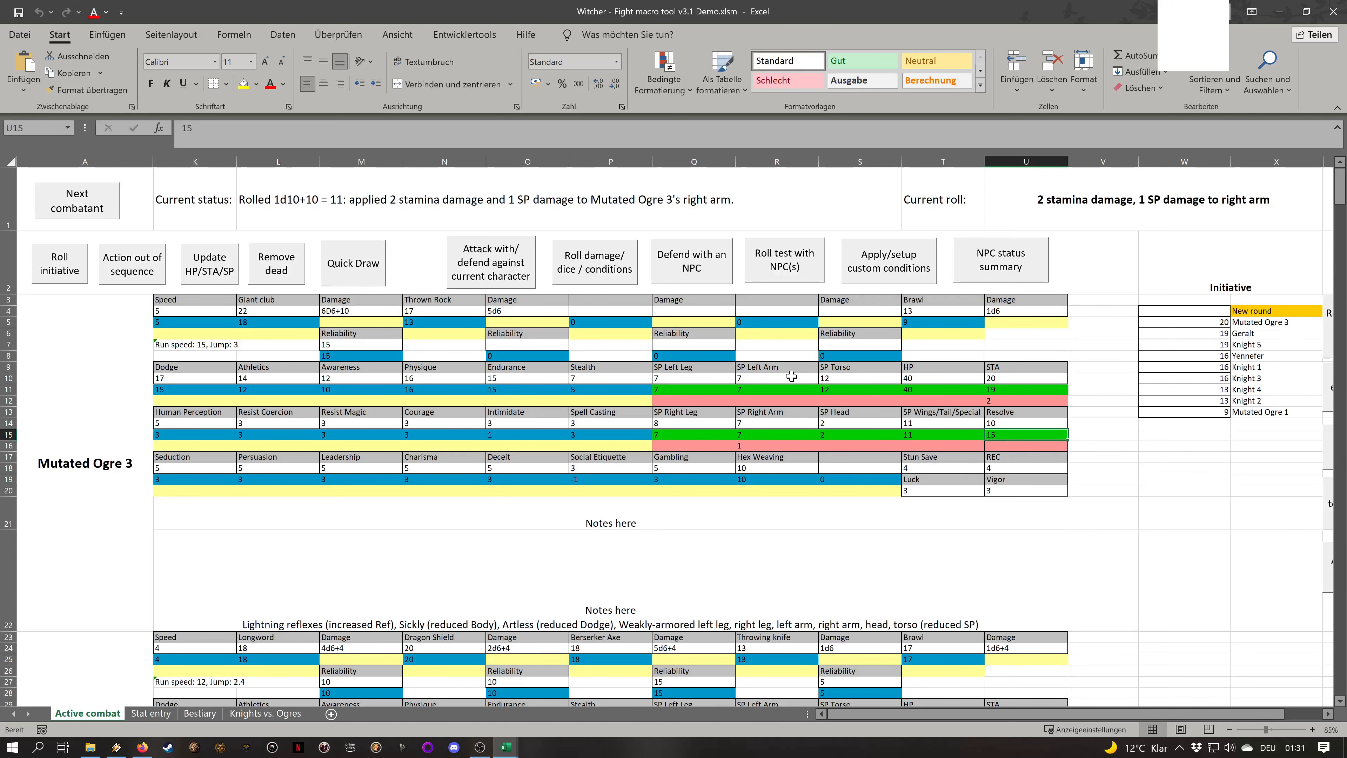
Reopen the custom conditions form and choose Intoxicated as the condition for Mutated Ogre 3
click(929, 261)
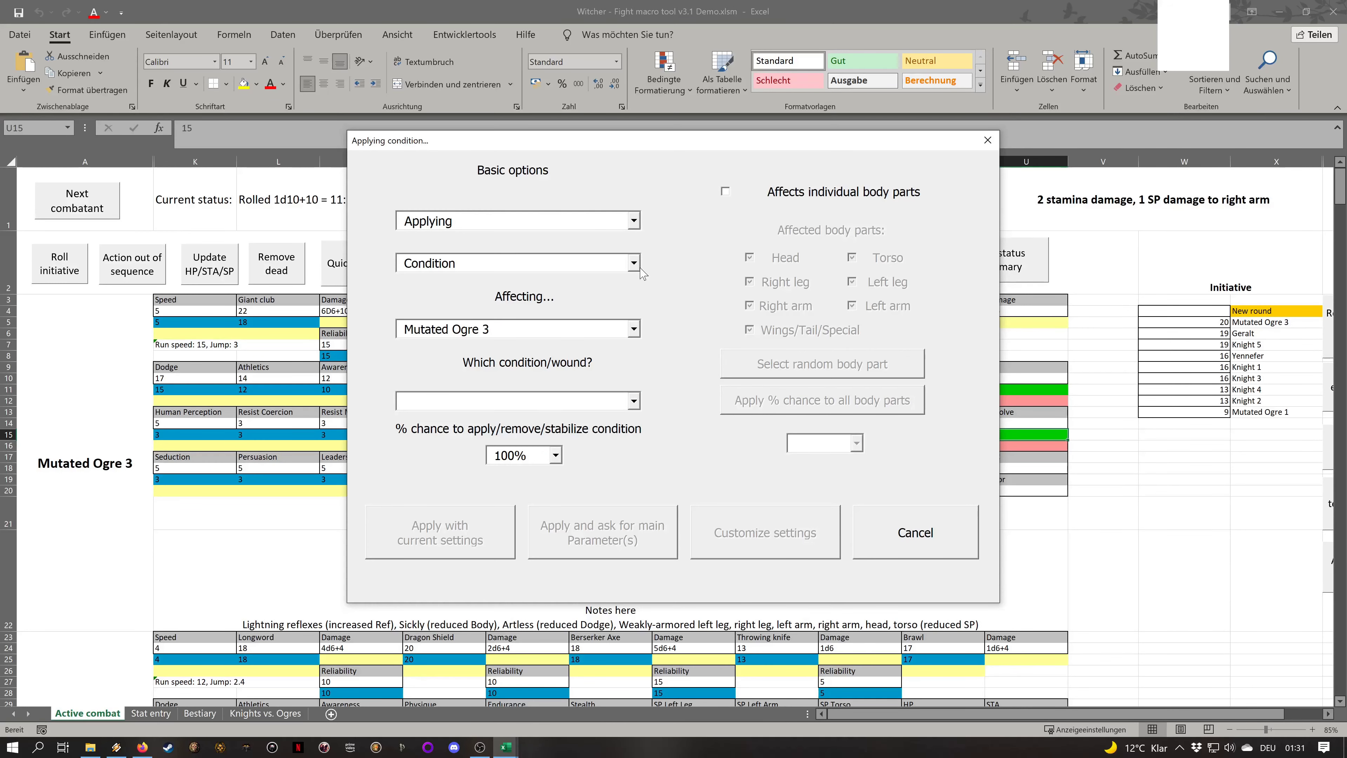
click(633, 263)
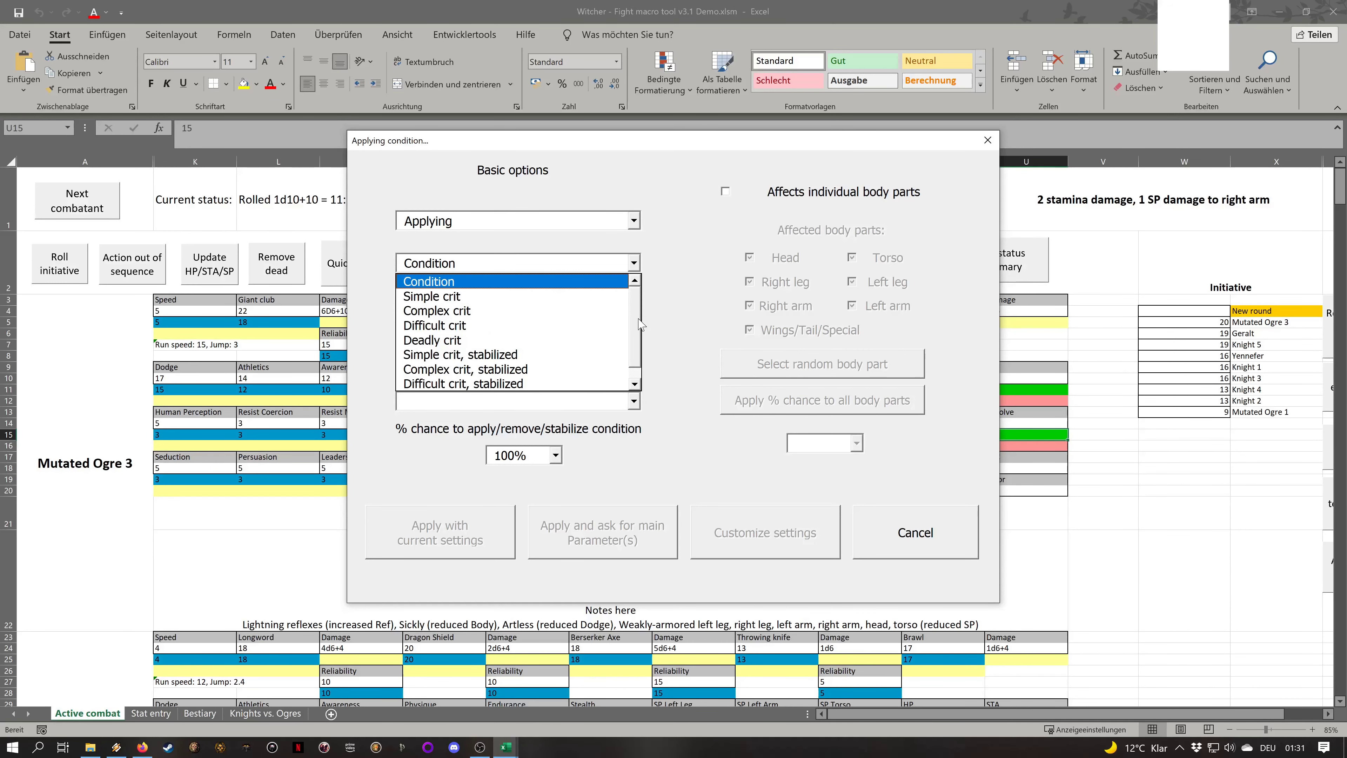
click(634, 401)
drag(636, 431, 636, 477)
click(509, 434)
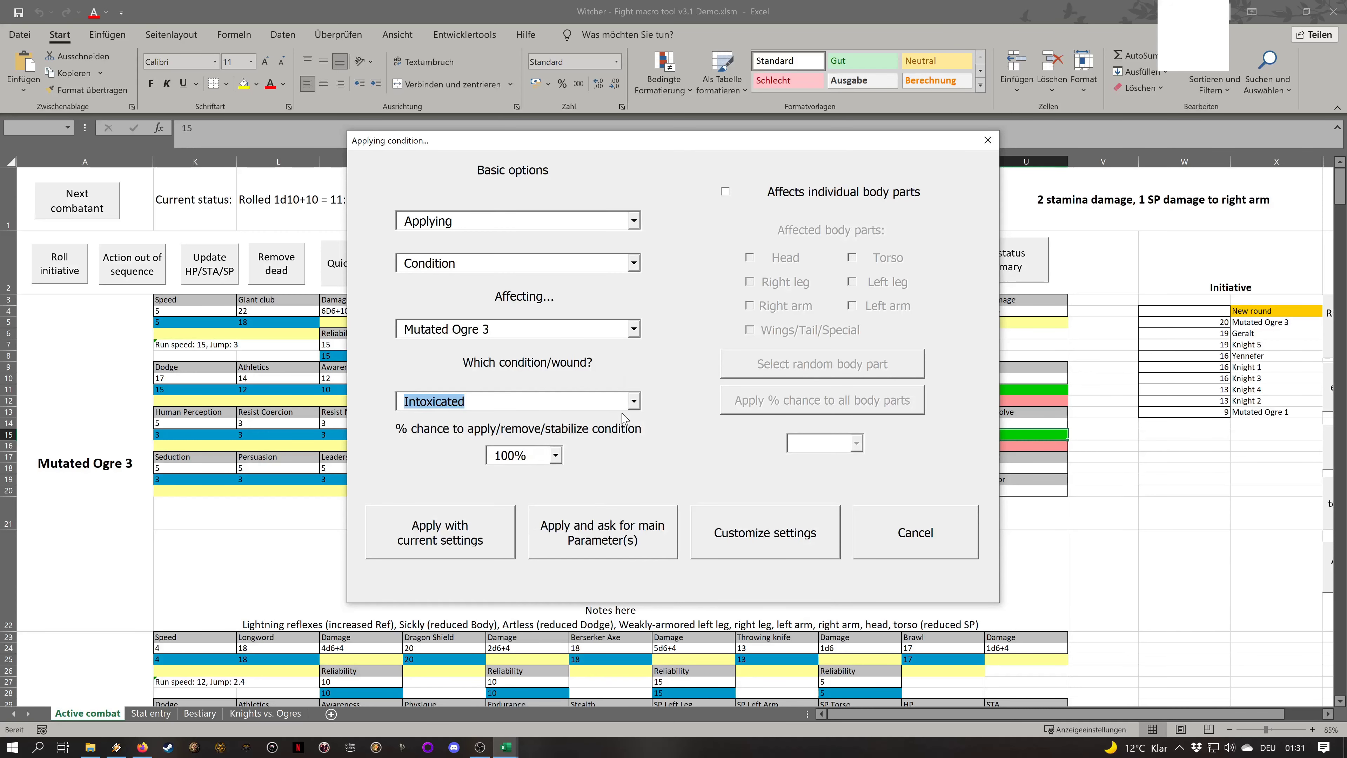
Select the option to make up a condition on the fly and browse the remaining condition choices for Mutated Ogre 3
click(634, 401)
click(491, 434)
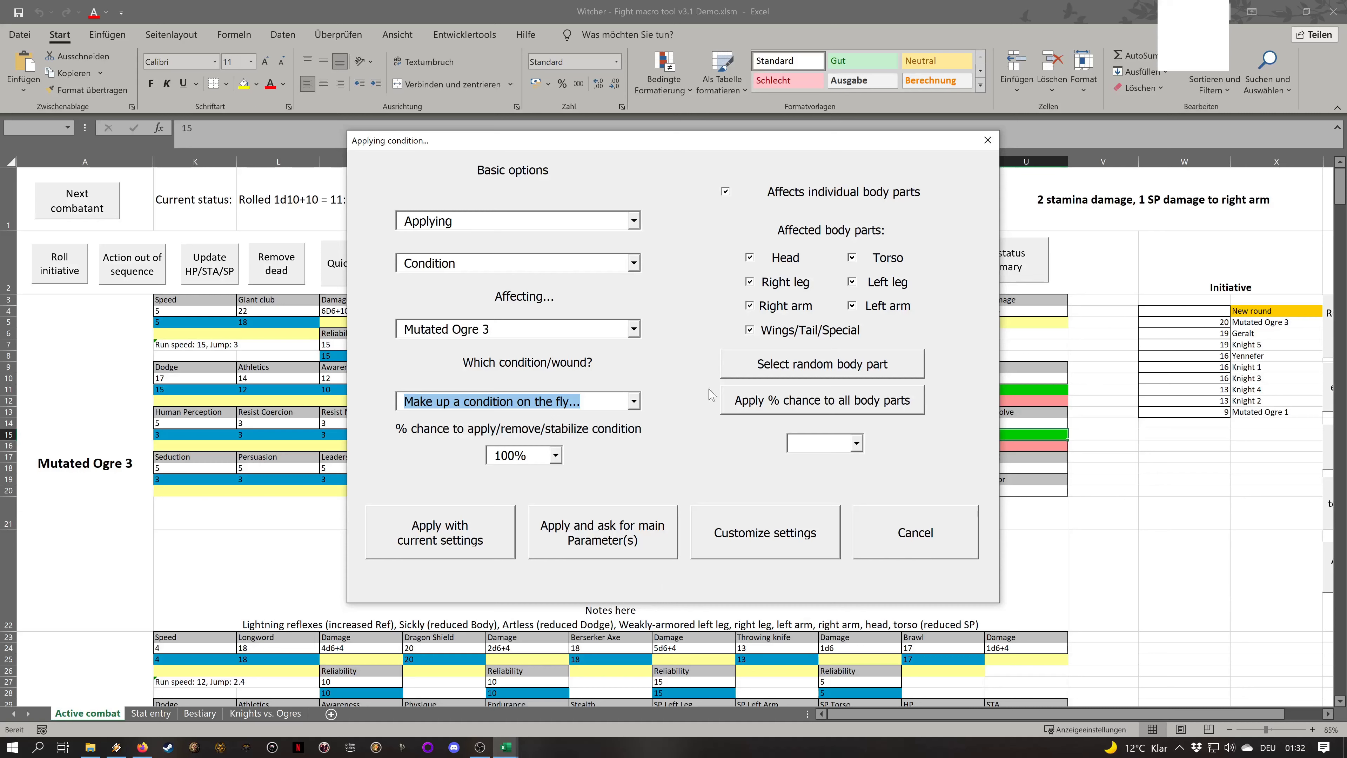
click(634, 402)
drag(635, 482, 645, 415)
click(683, 346)
Change the category to Simple crit and look through the simple wounds that can be applied
click(634, 263)
click(598, 294)
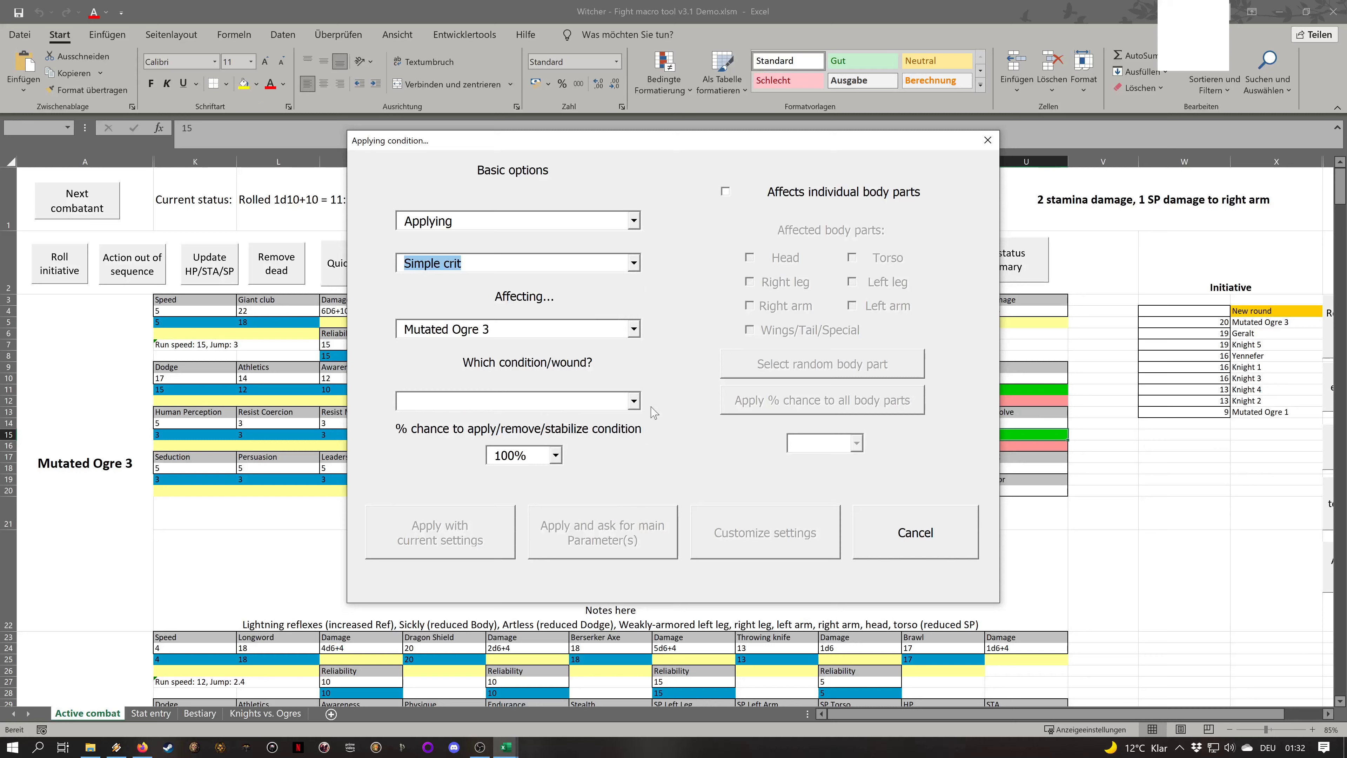
click(633, 400)
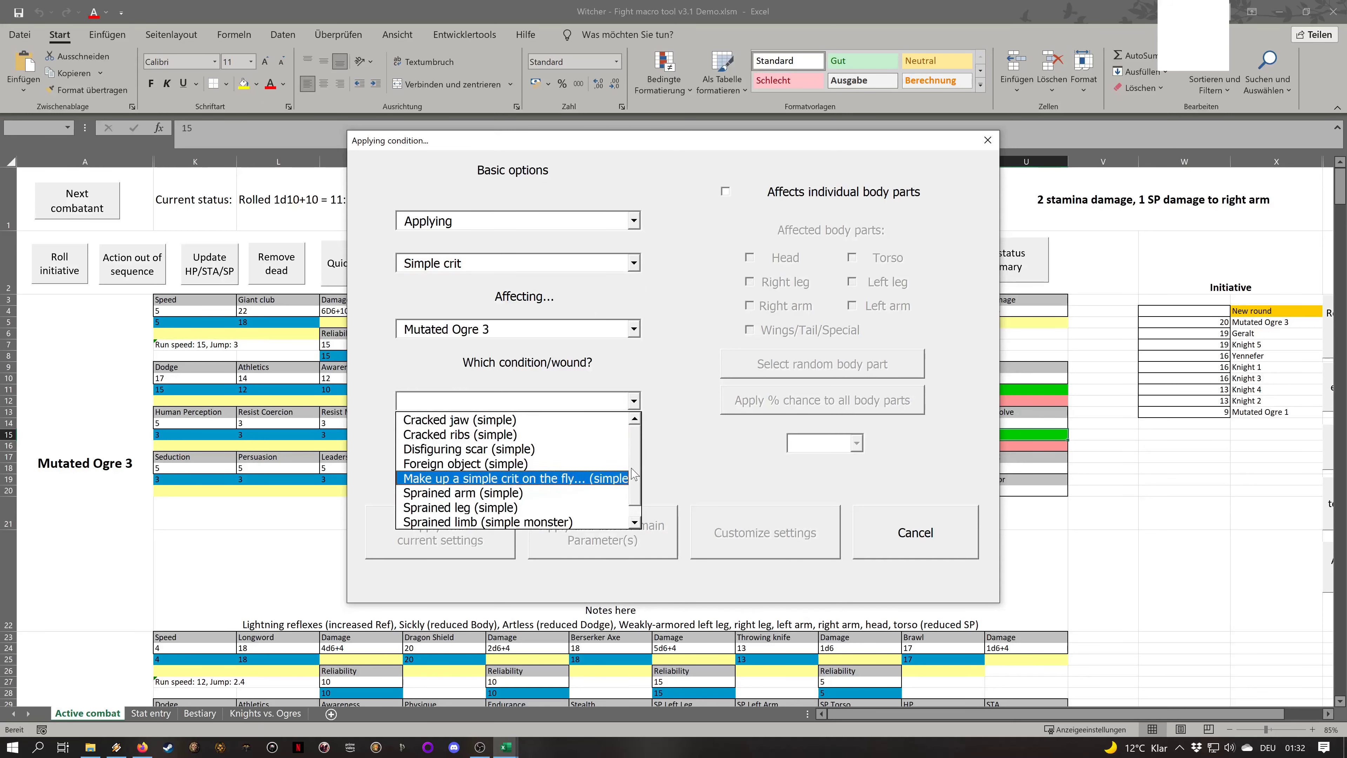
scroll(530, 478, down, 1)
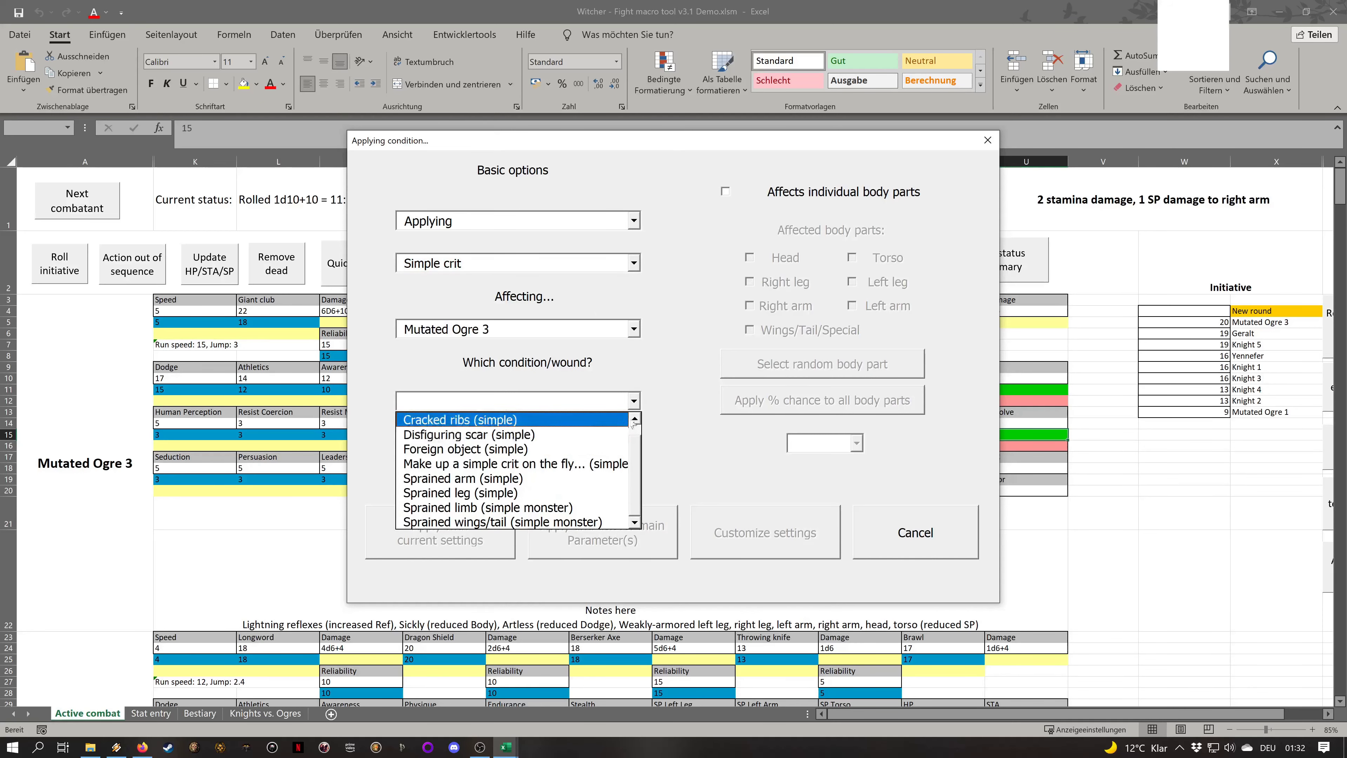
click(634, 262)
scroll(588, 282, up, 1)
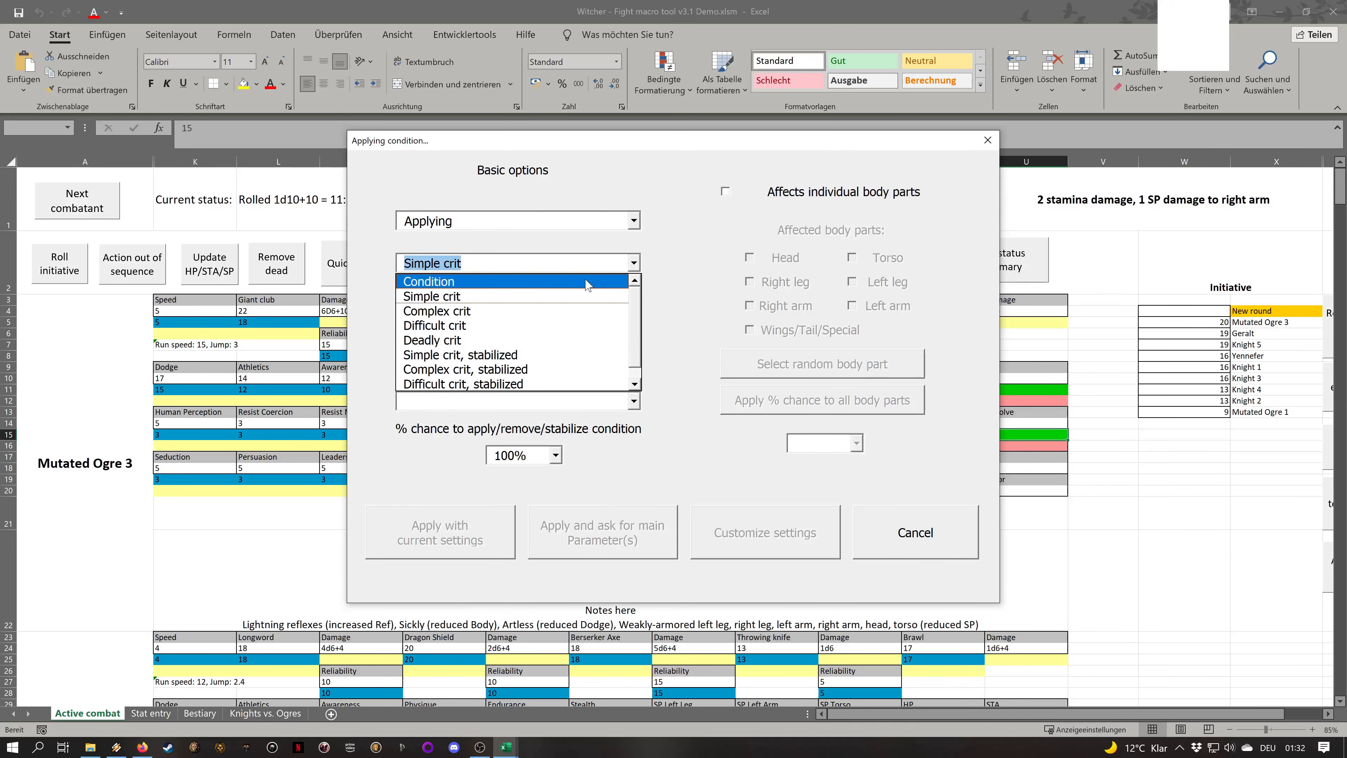
Set the category back to Condition and choose Fire for Mutated Ogre 3
click(588, 281)
click(634, 400)
scroll(617, 456, down, 2)
click(555, 479)
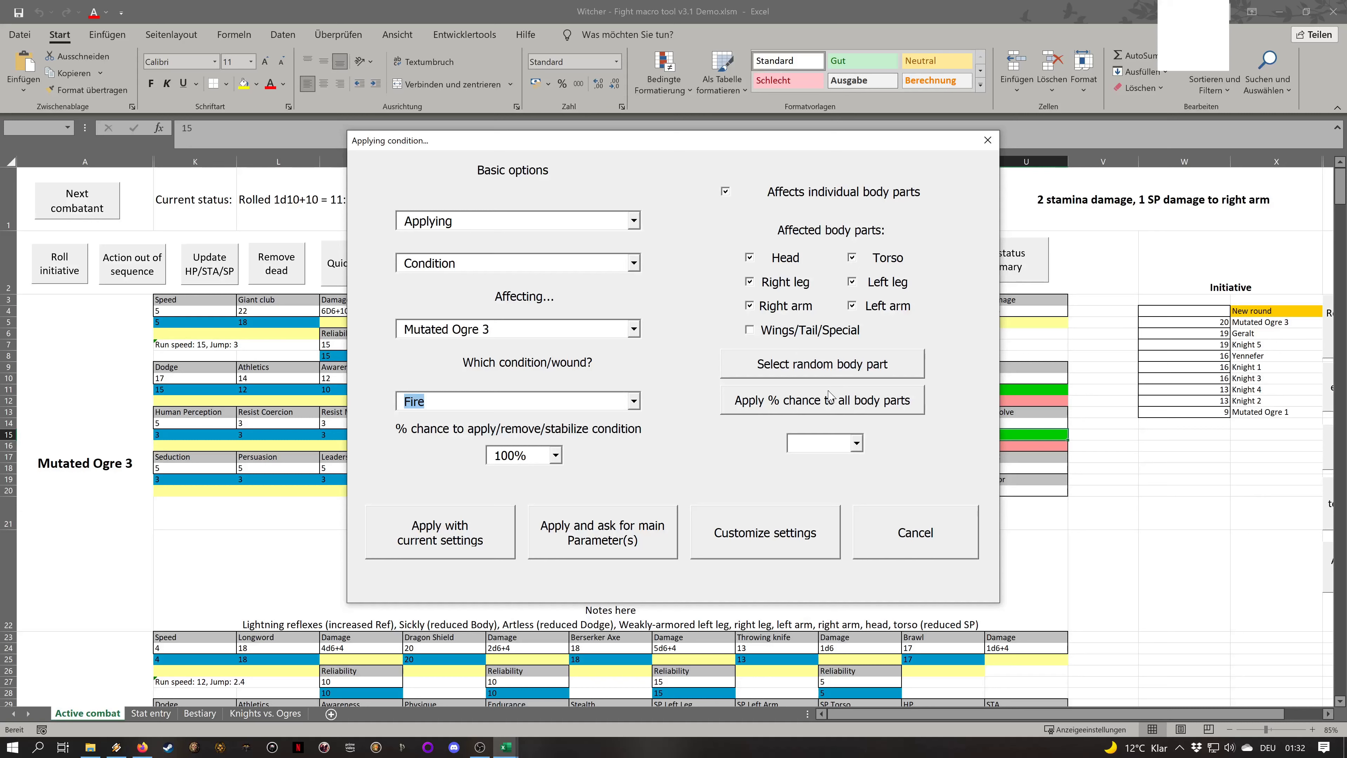
Try random body part selection for Fire, and roll a 50% chance for all body parts
click(835, 359)
click(837, 363)
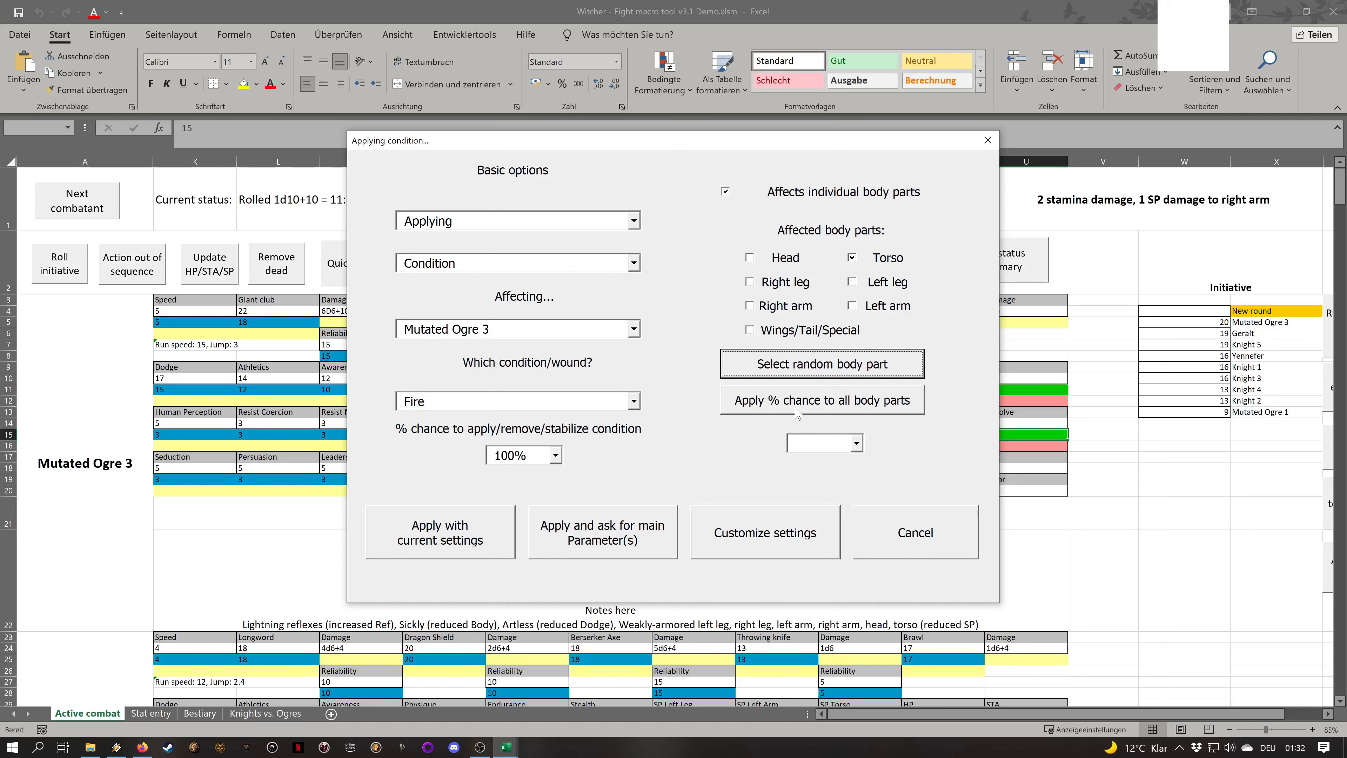
click(822, 400)
click(860, 406)
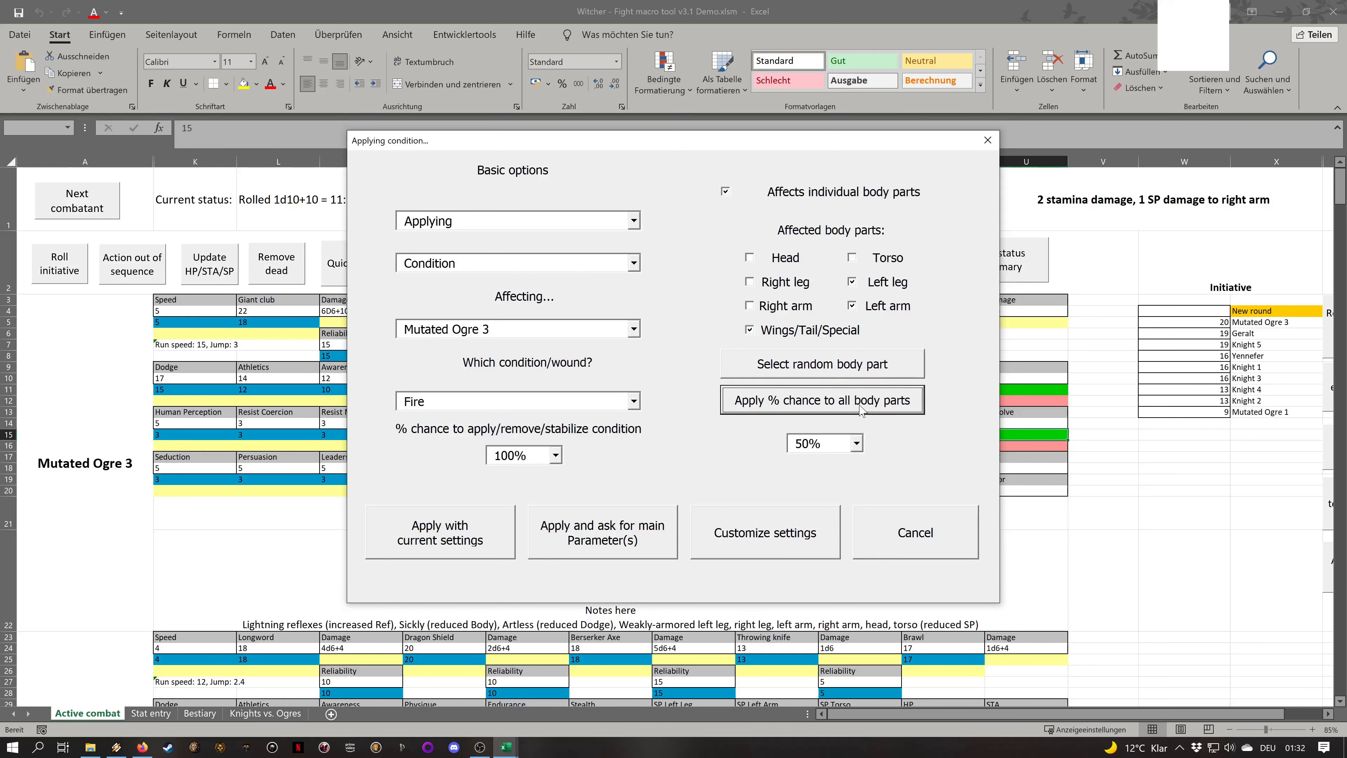
click(860, 406)
Change the body part percentage, reroll it, and apply Fire to Mutated Ogre 3's head, torso, left arm and left leg
click(856, 444)
scroll(819, 504, down, 3)
click(806, 491)
click(823, 409)
click(466, 533)
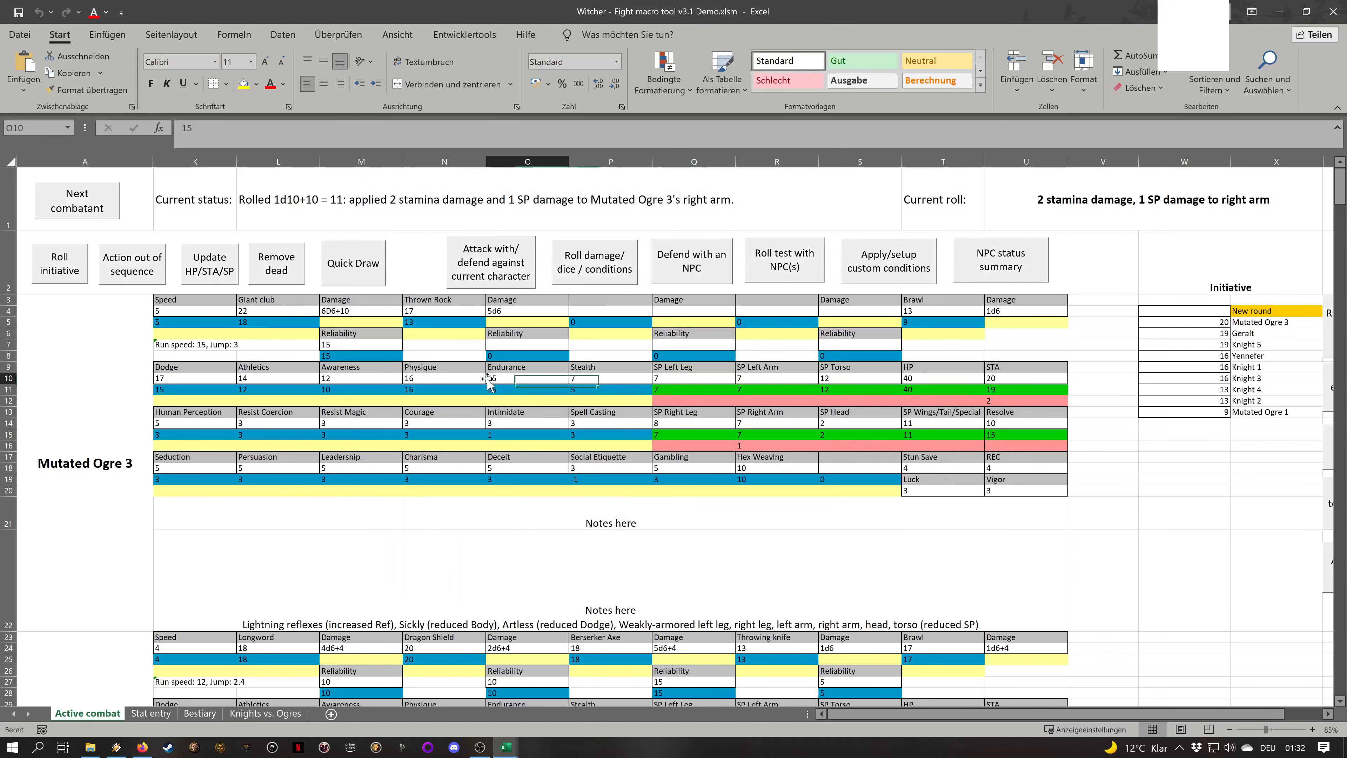
Start Mutated Ogre 3's turn, update its HP, STA and SP straight away, acknowledge the warning, and check its stats
click(108, 207)
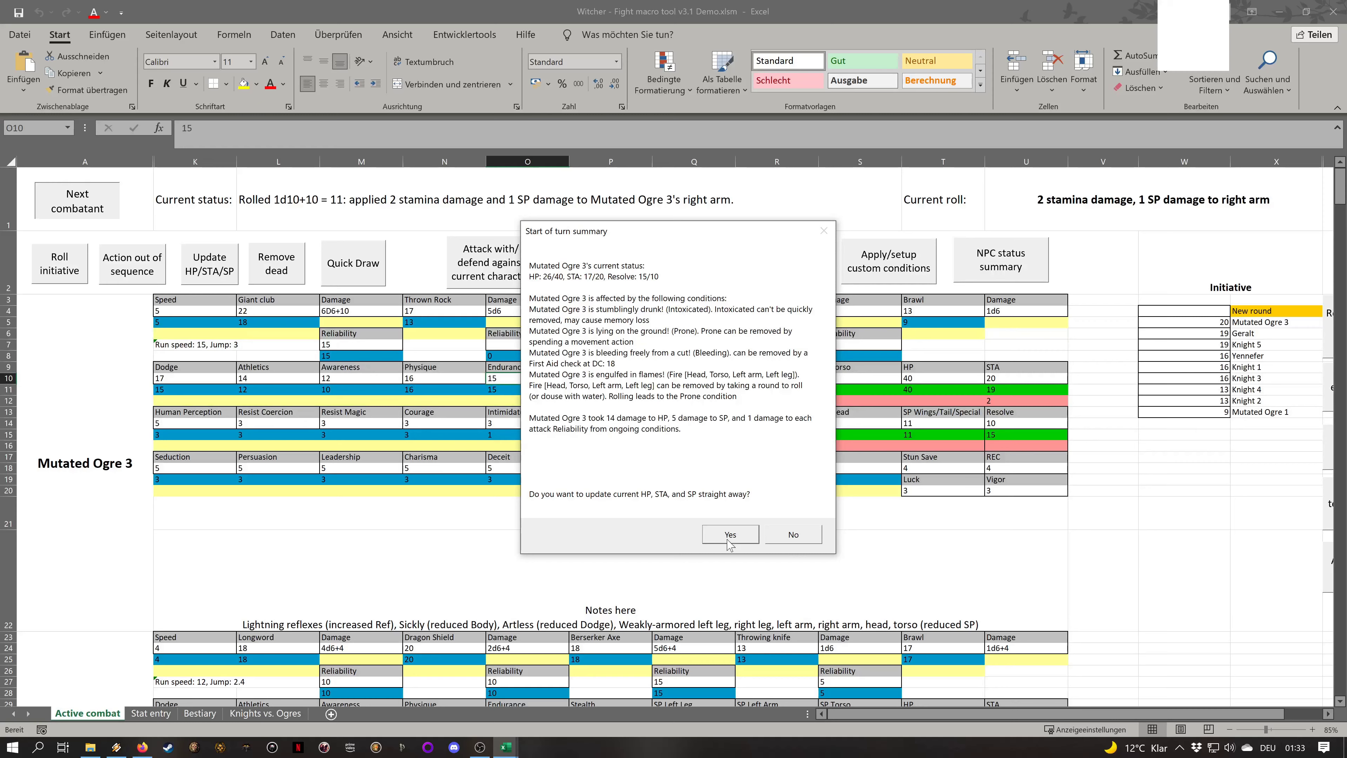
drag(699, 235, 636, 235)
click(674, 533)
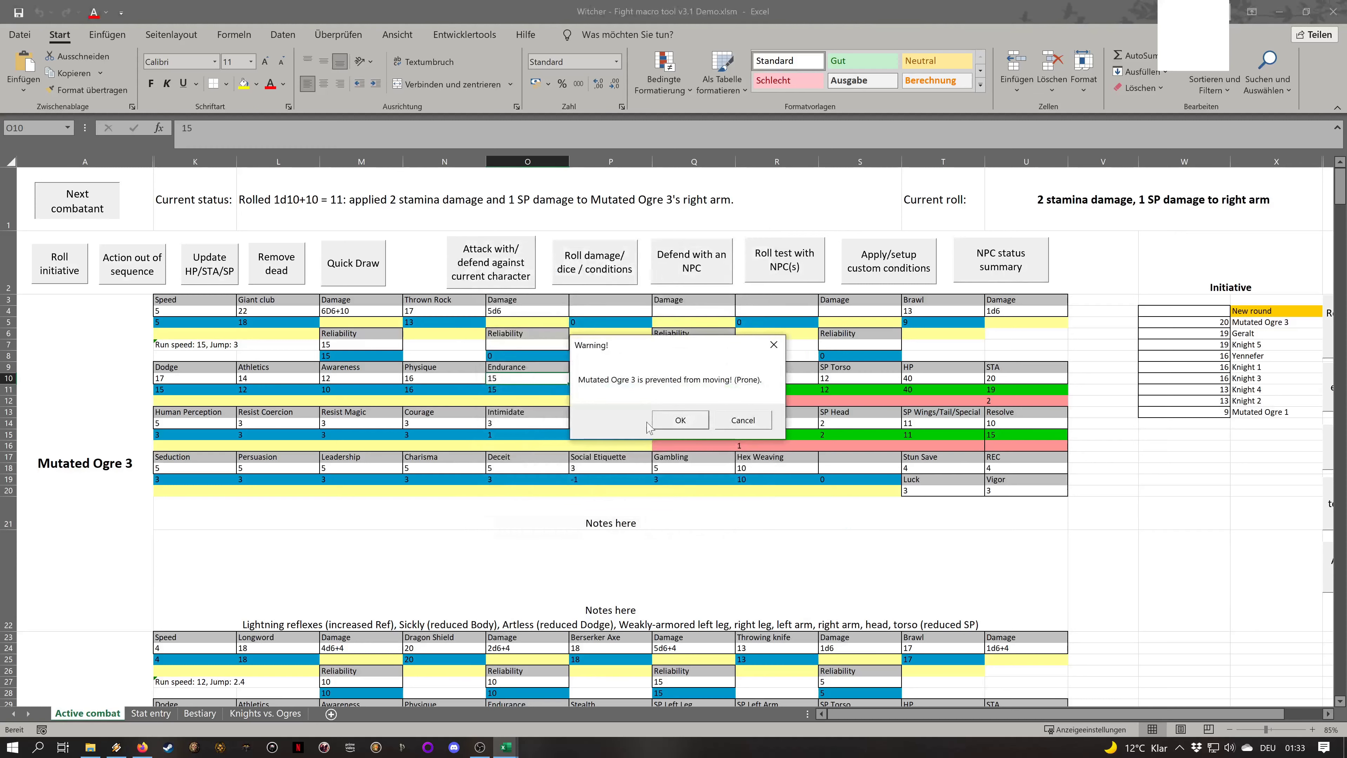
click(673, 422)
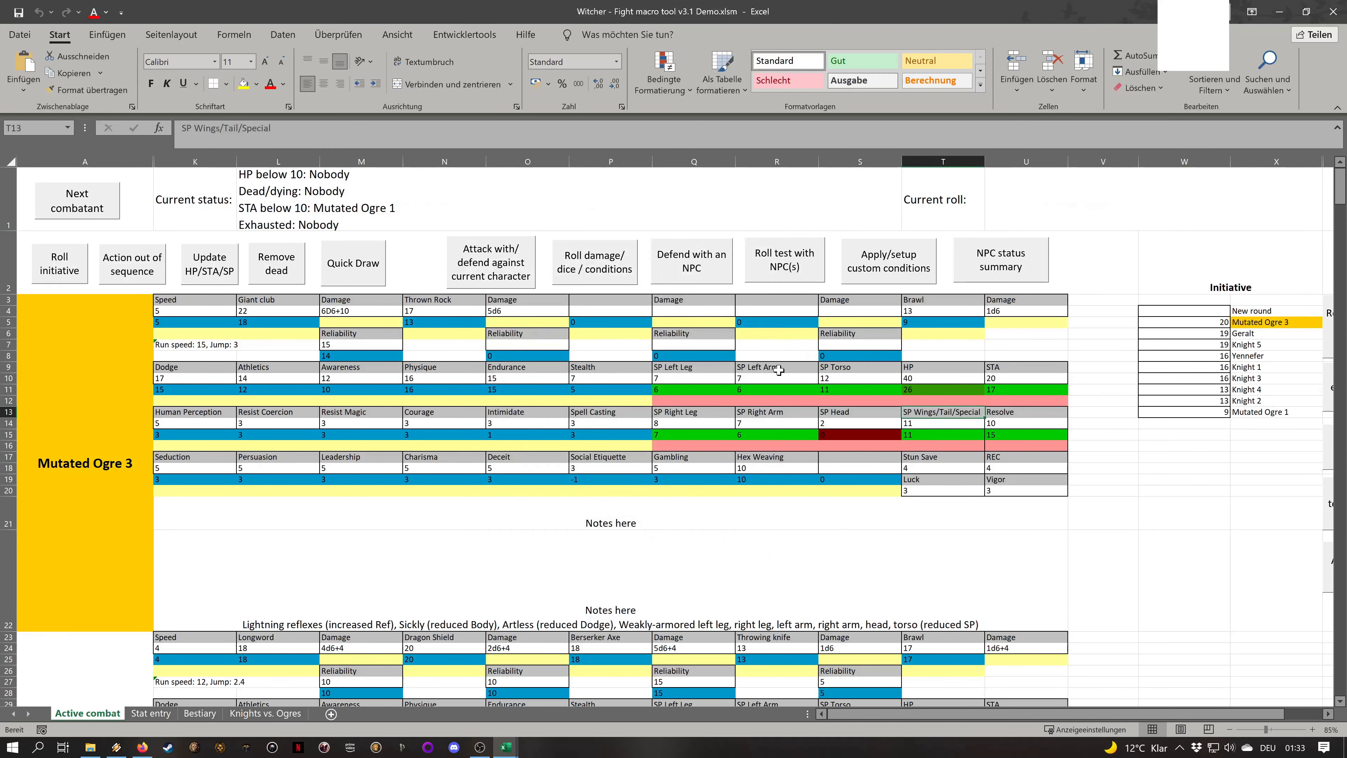
drag(778, 370, 1063, 447)
click(864, 413)
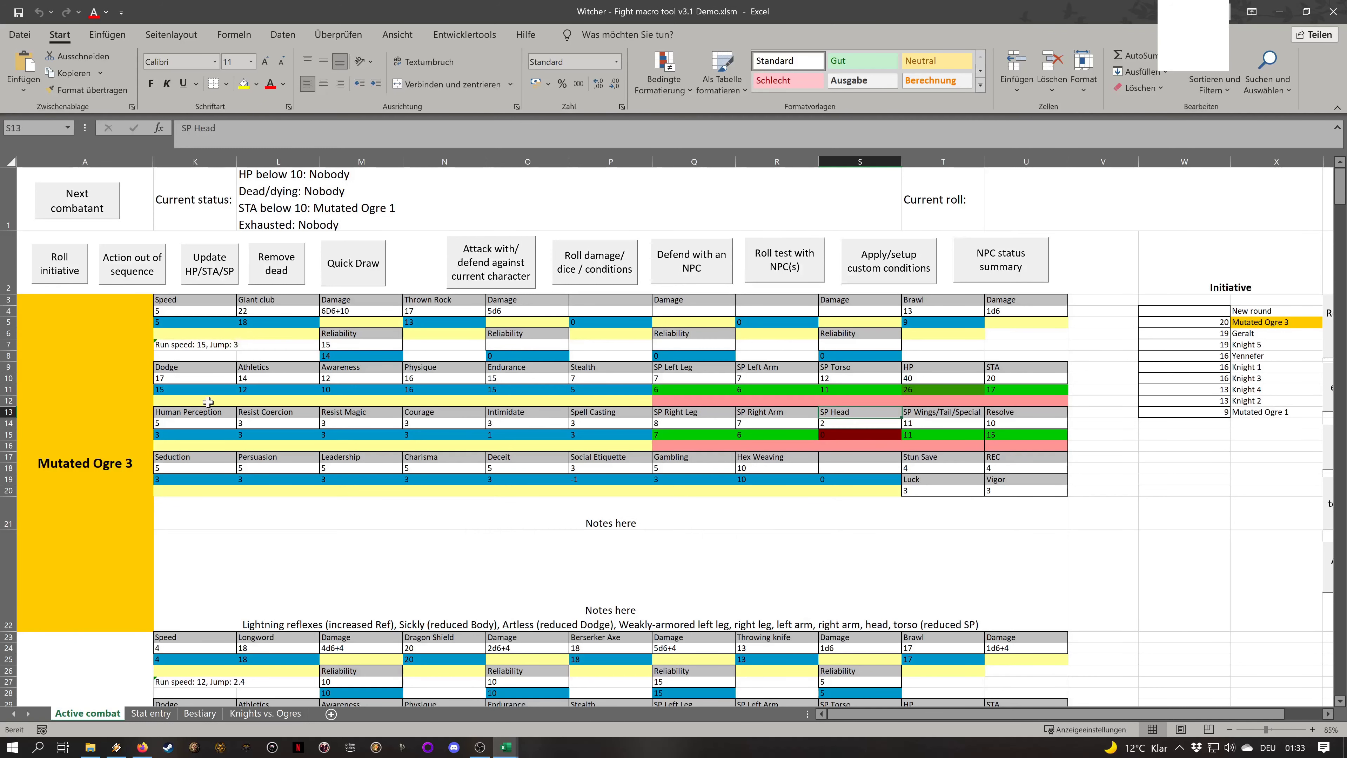
Remove the Fire condition on head, torso, left arm and left leg from Mutated Ogre 3
click(898, 274)
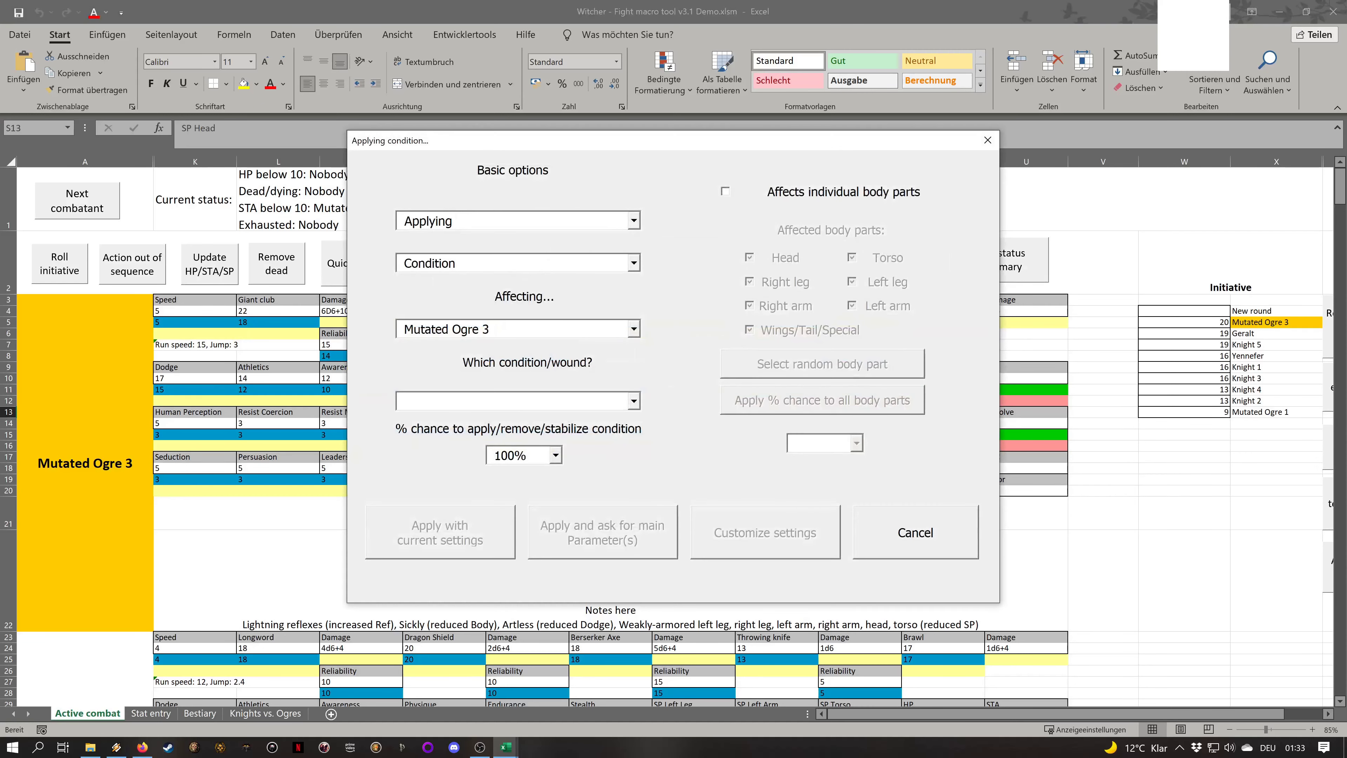
click(634, 220)
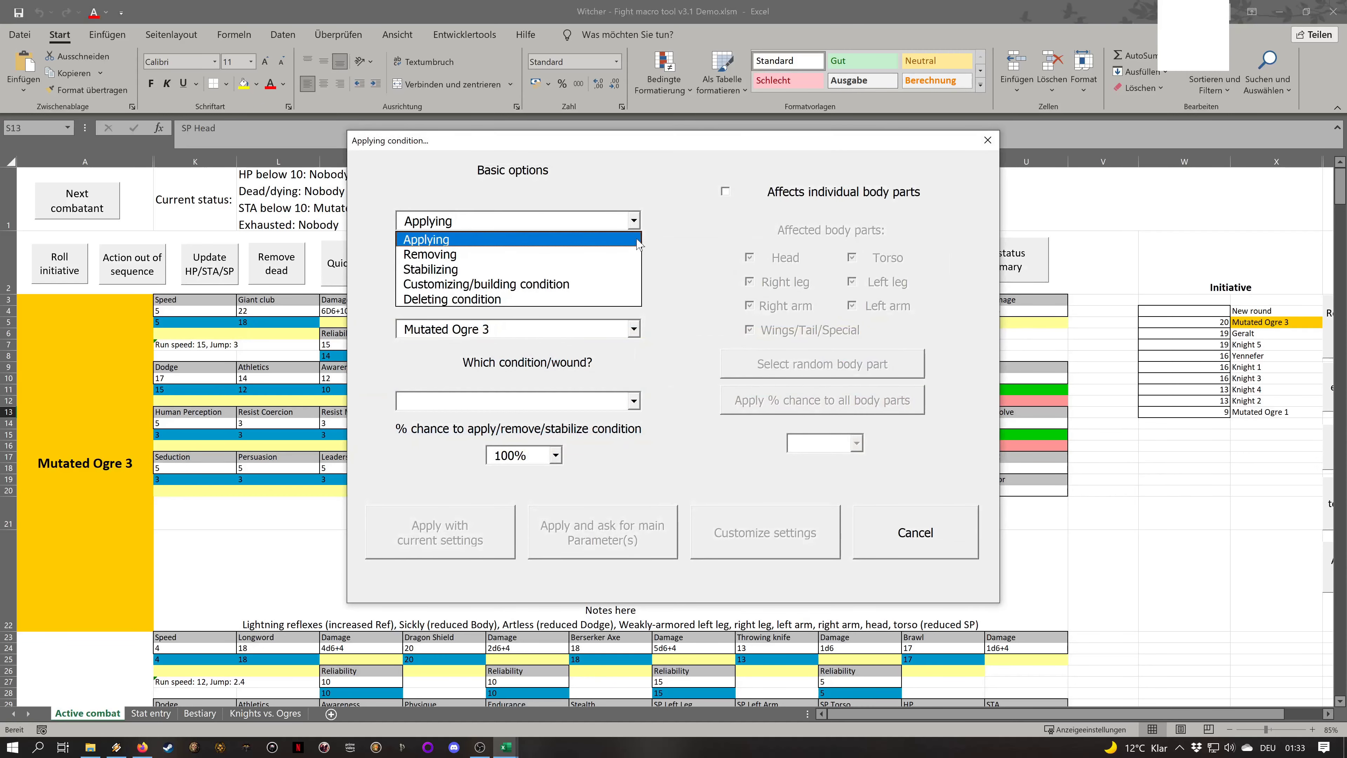
click(628, 255)
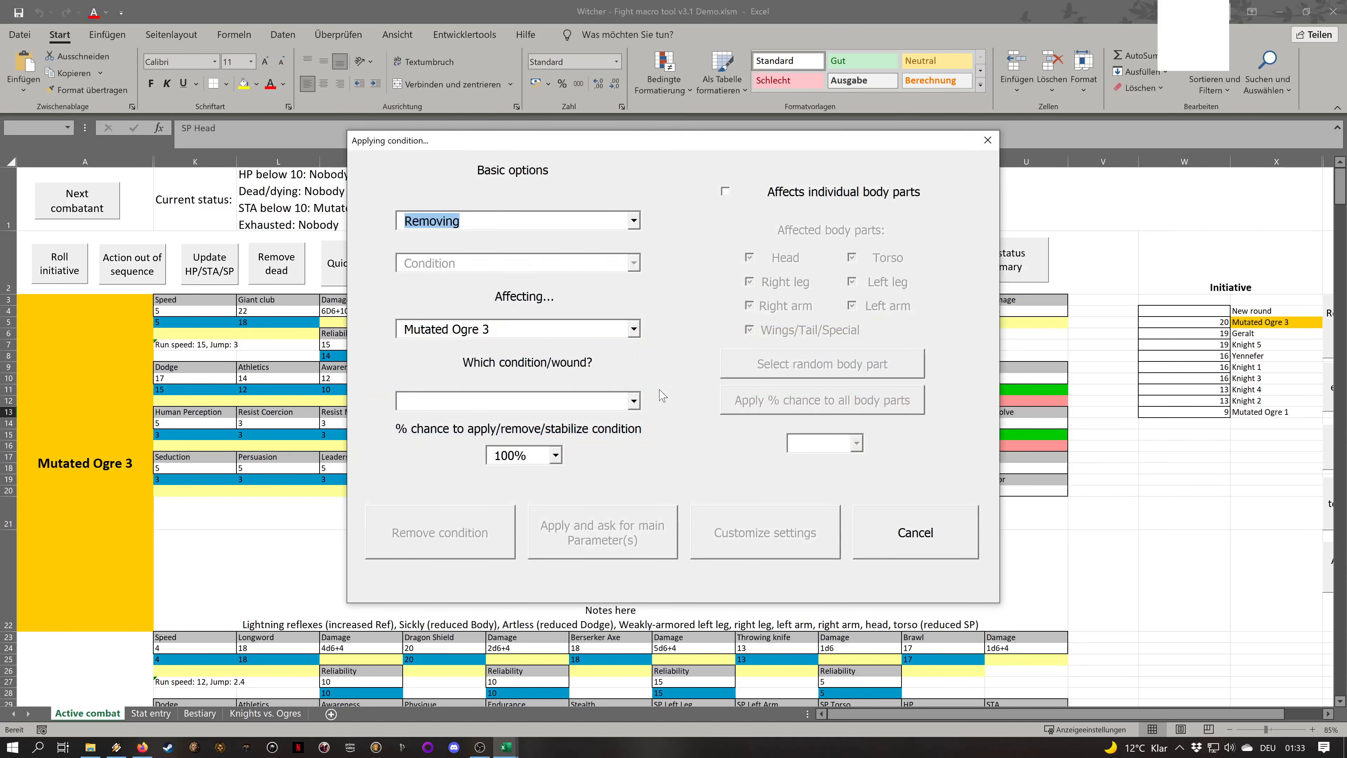
click(635, 401)
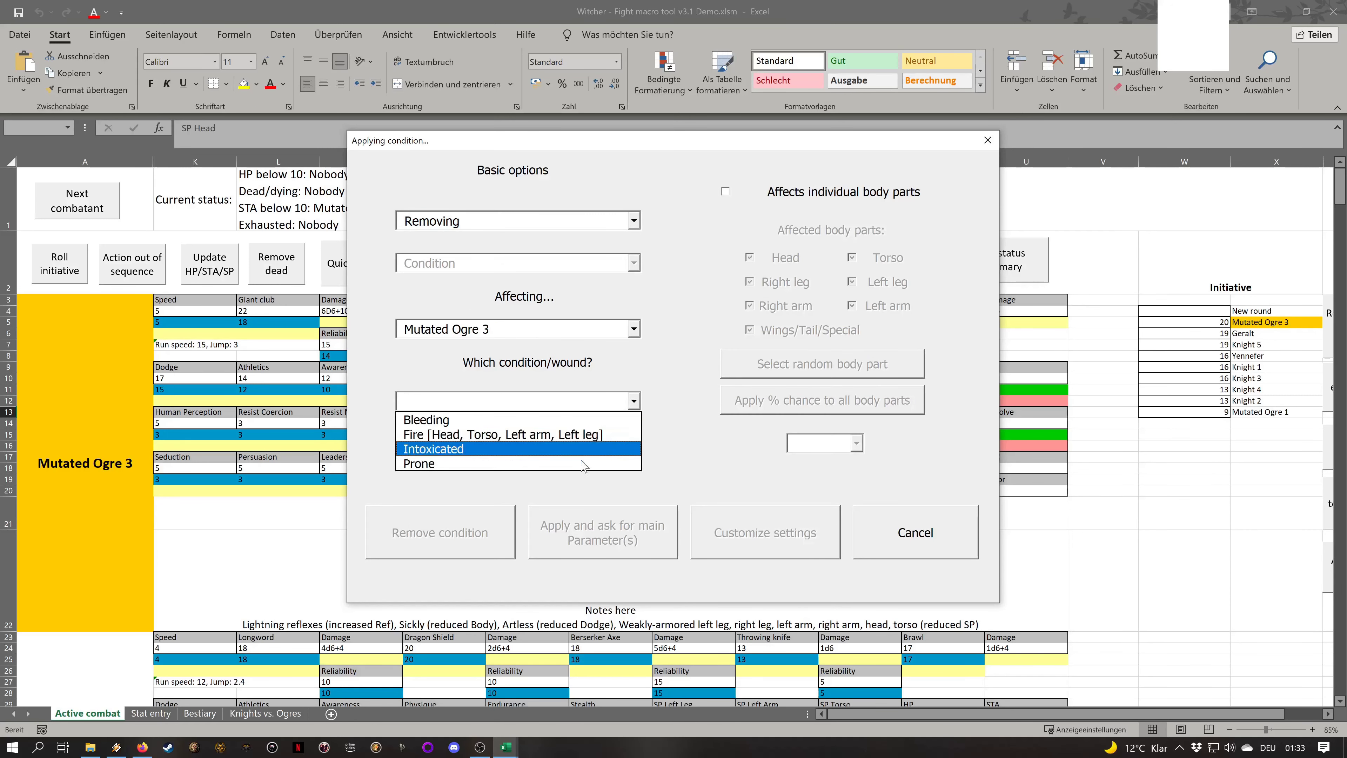
click(551, 435)
click(483, 533)
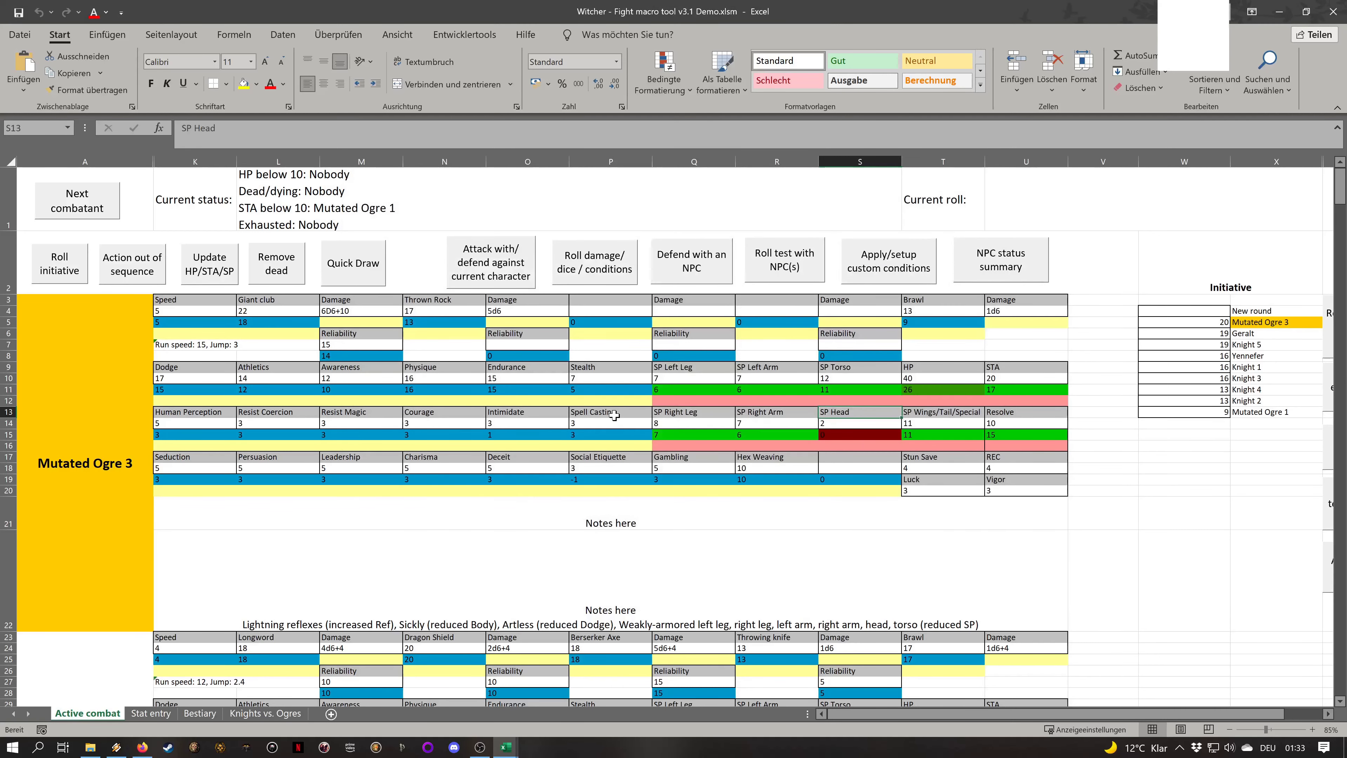
Remove the Prone condition from Mutated Ogre 3 with a 100% chance
click(855, 261)
click(635, 401)
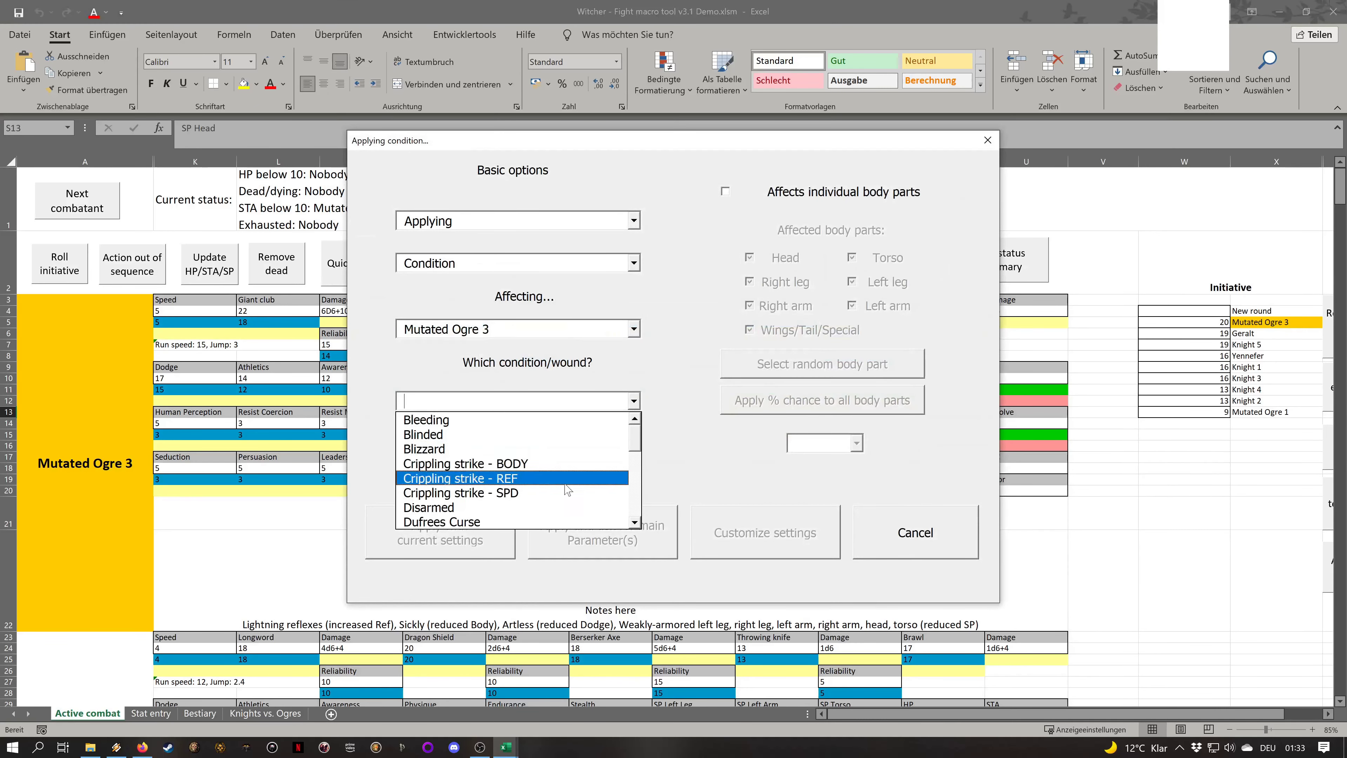
click(634, 221)
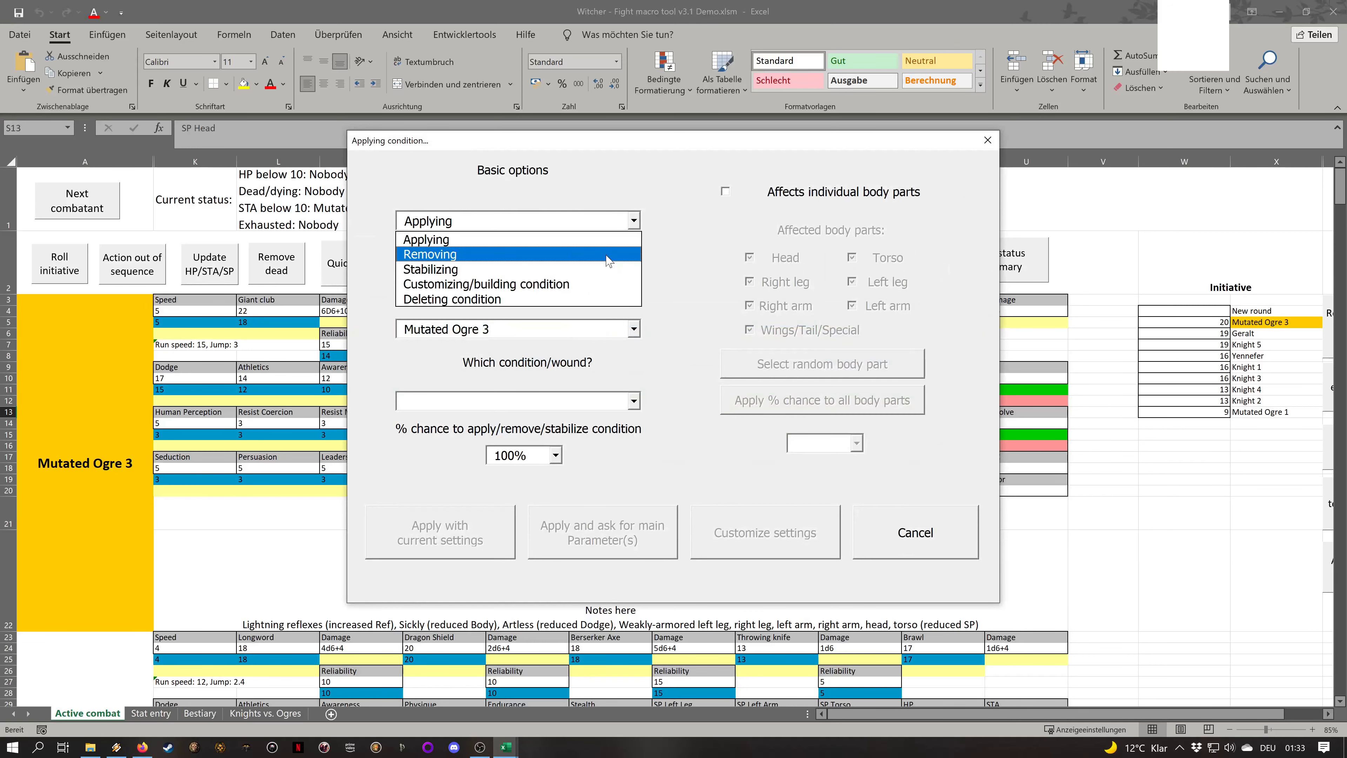
click(610, 260)
click(634, 401)
click(569, 449)
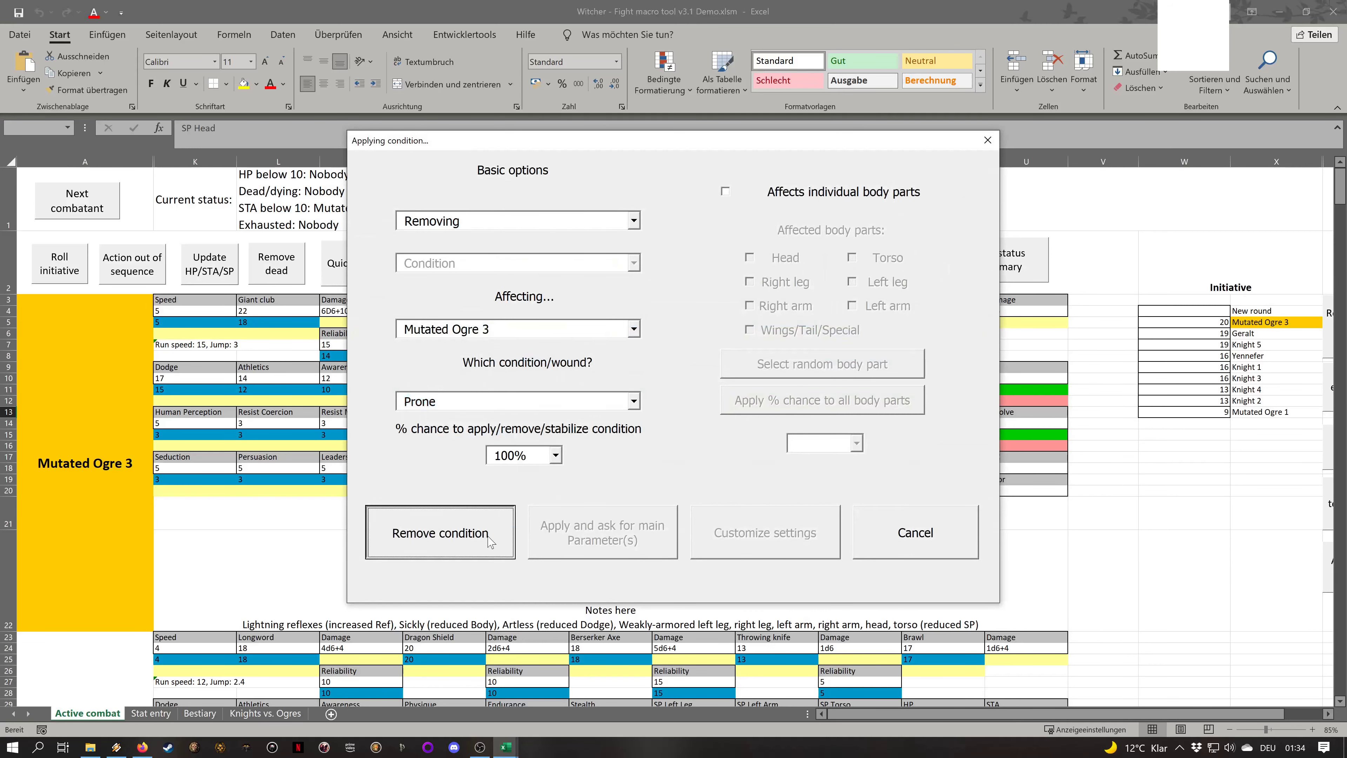
click(437, 533)
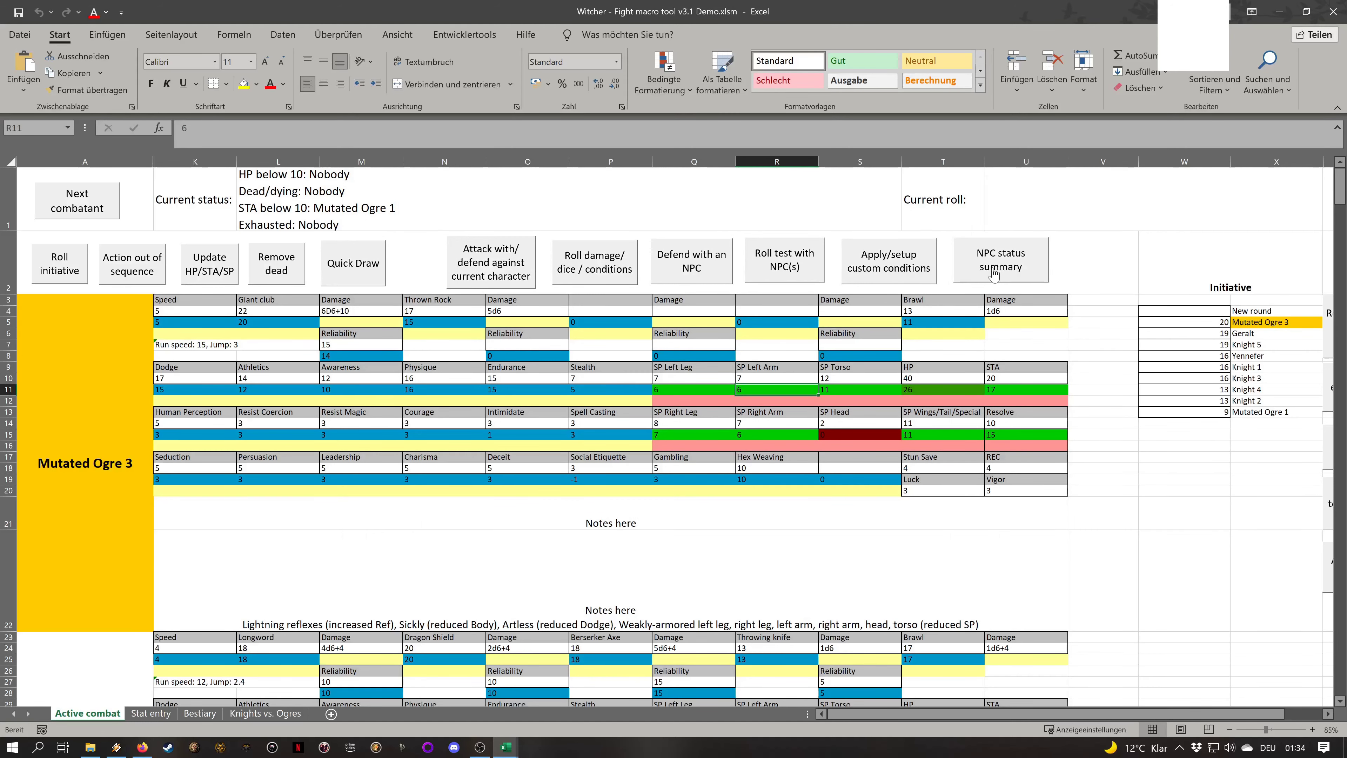
Open the condition form in Stabilizing mode and check which of Mutated Ogre 3's wounds can be stabilized
click(901, 284)
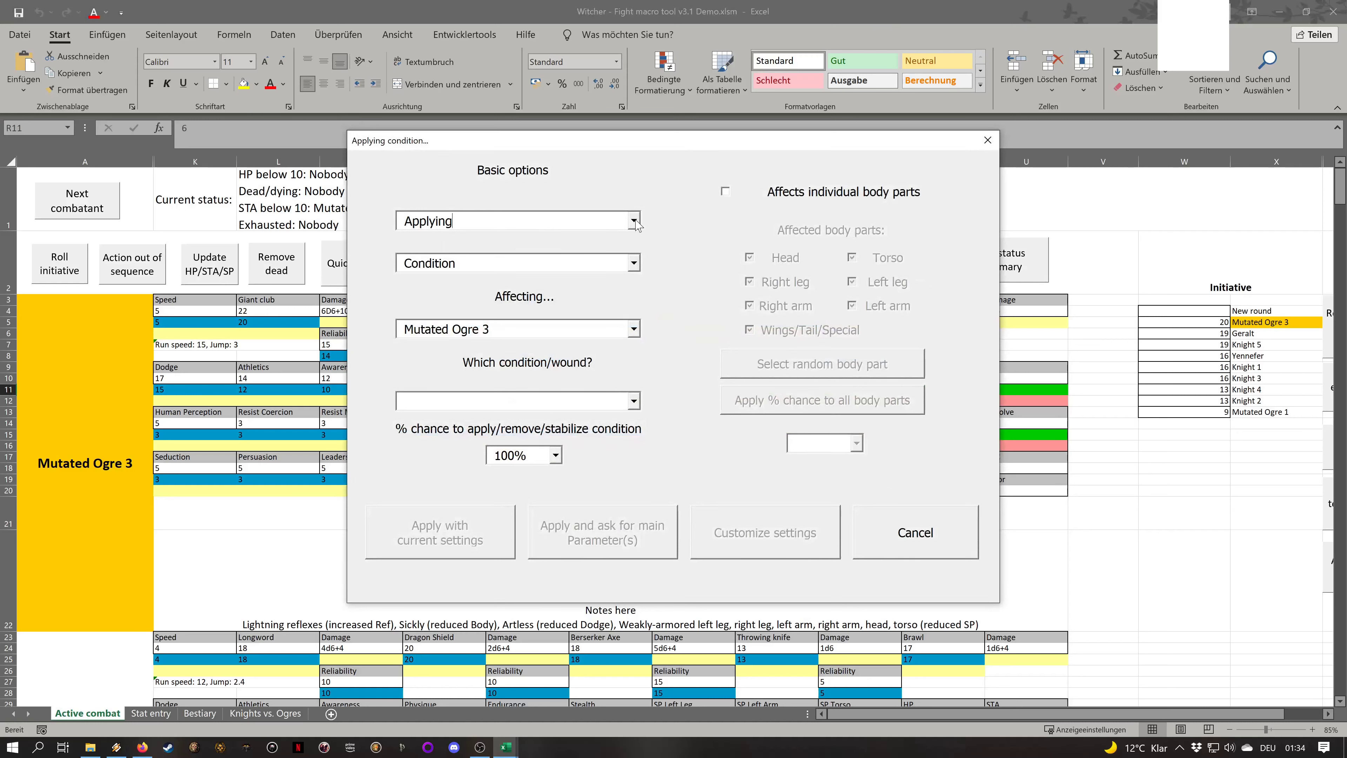
click(634, 220)
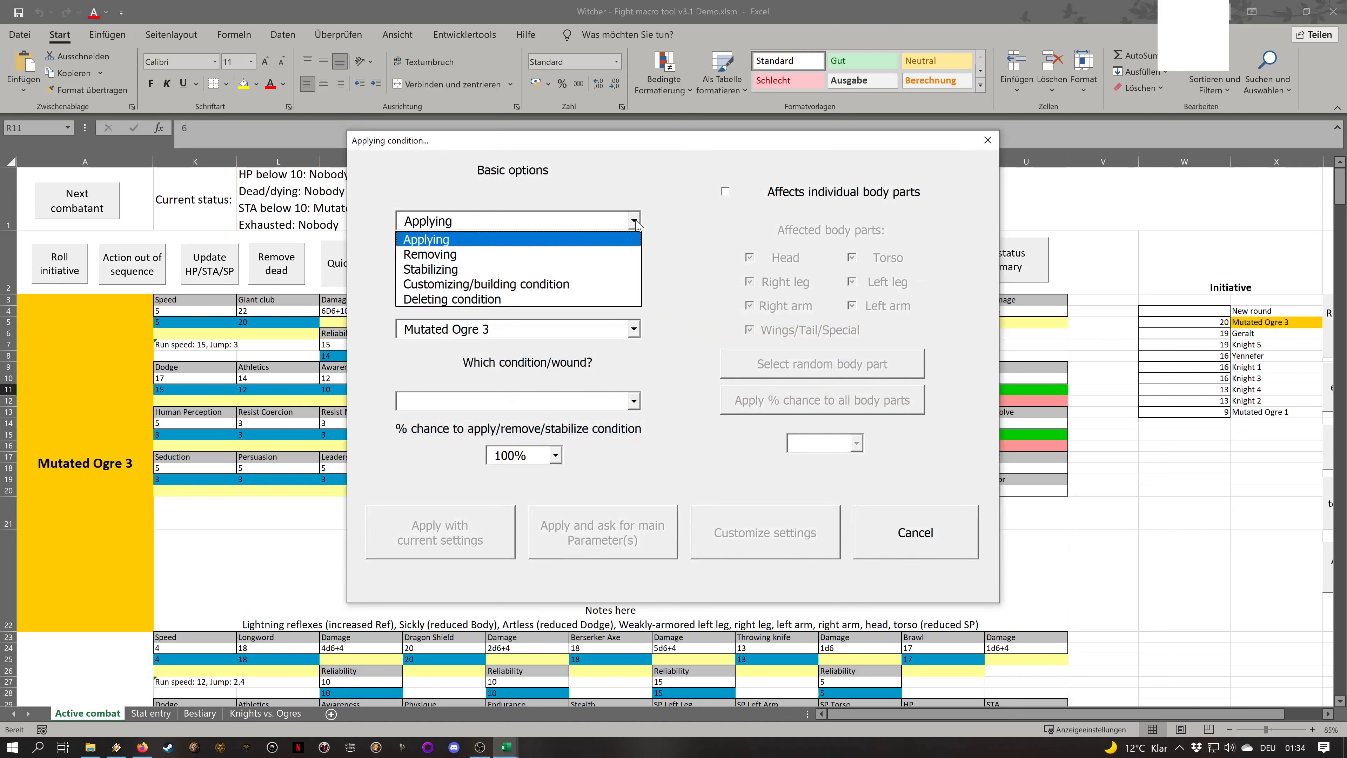
click(615, 270)
click(633, 403)
click(633, 402)
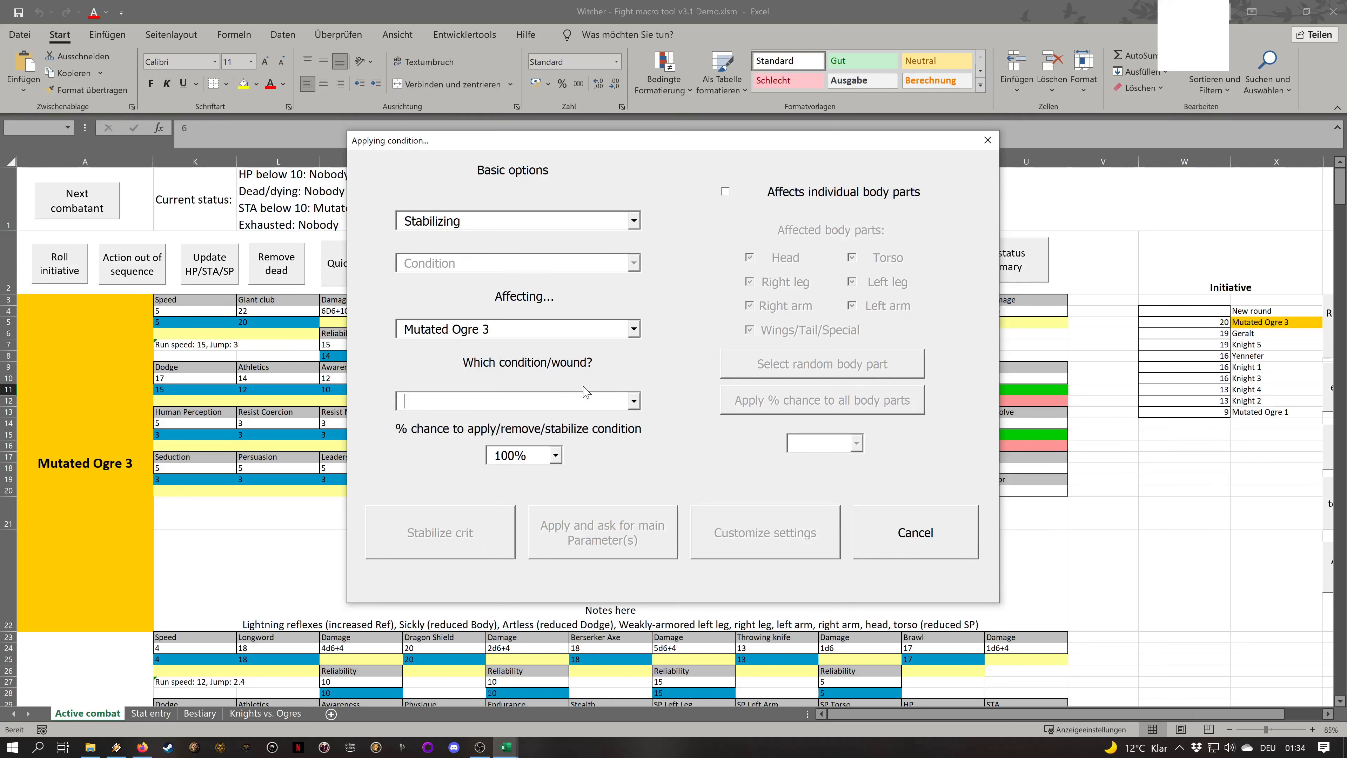
Begin building a custom condition named "Name your condition" and review its customizable elements without changing any
click(636, 221)
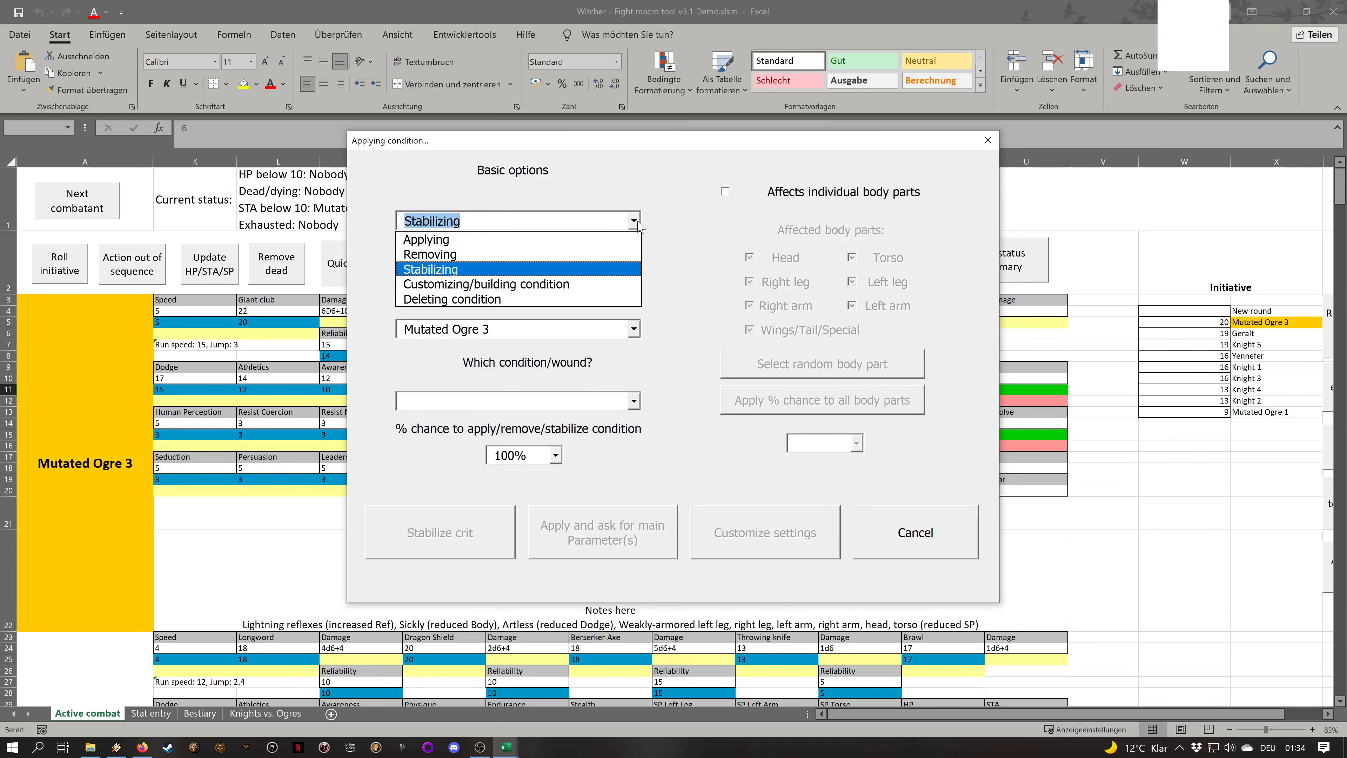
click(592, 285)
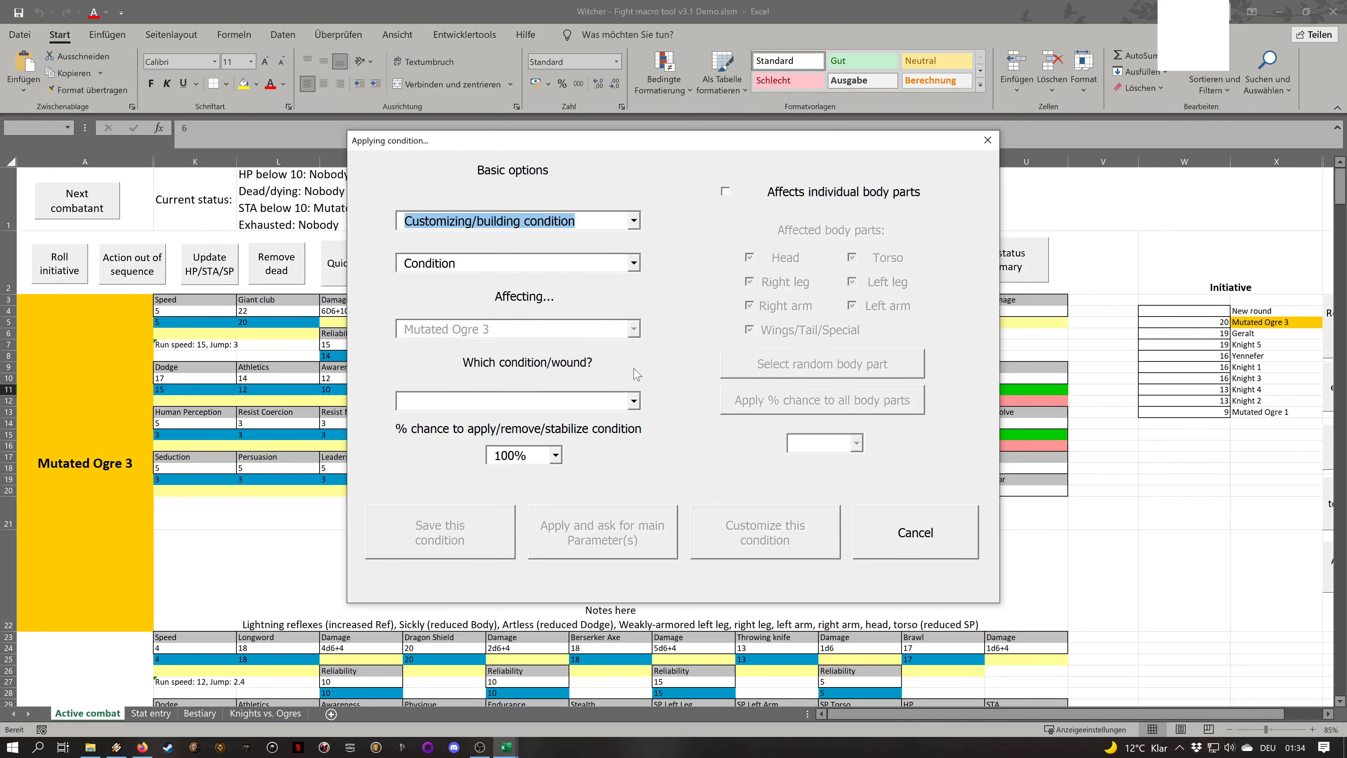
click(635, 400)
click(634, 401)
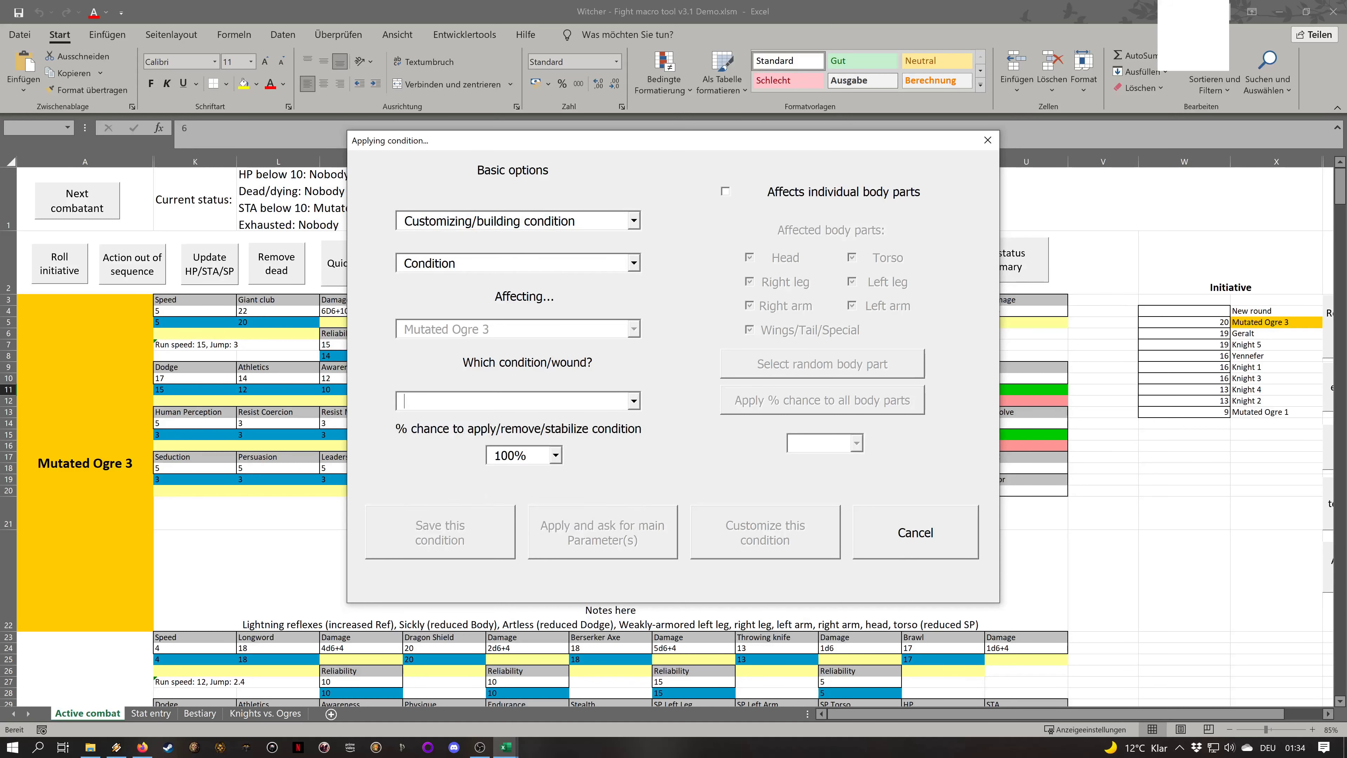
text(Name you)
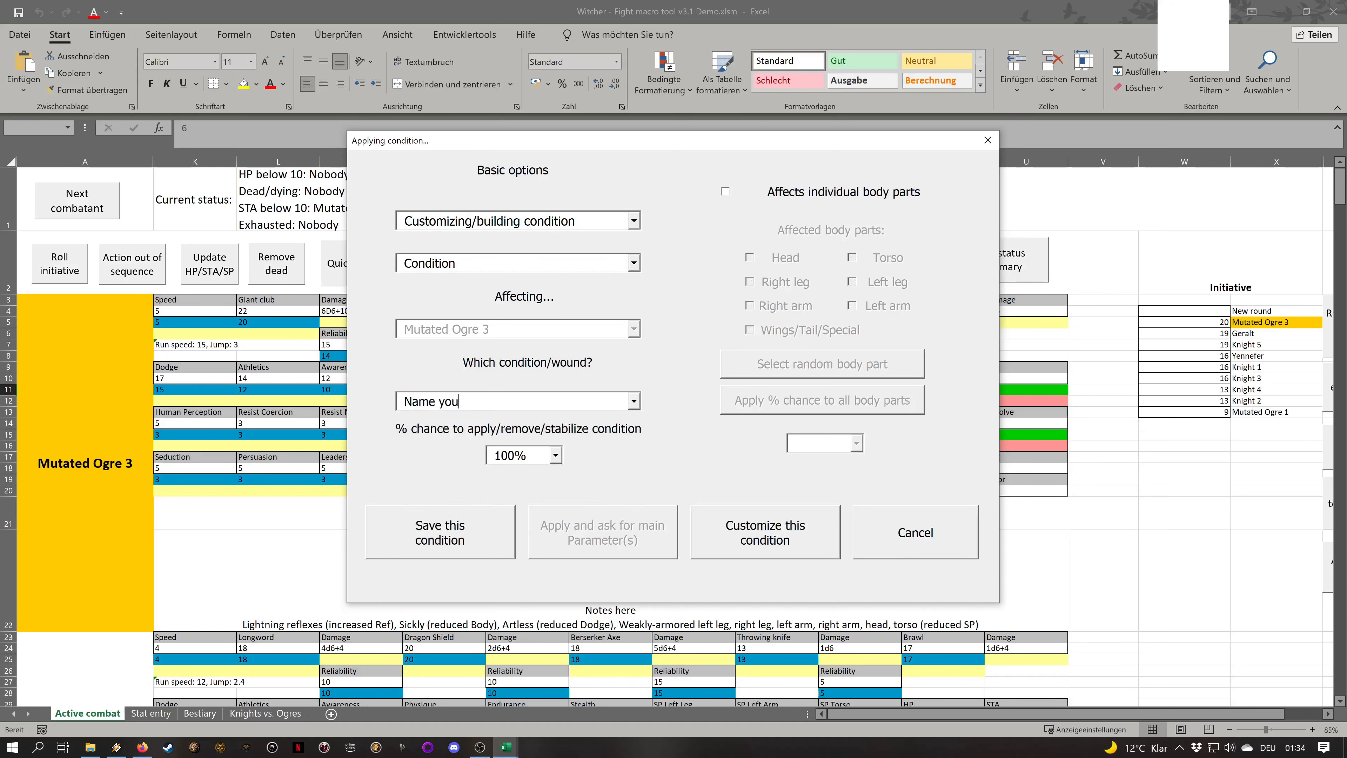
text(r condition)
click(750, 518)
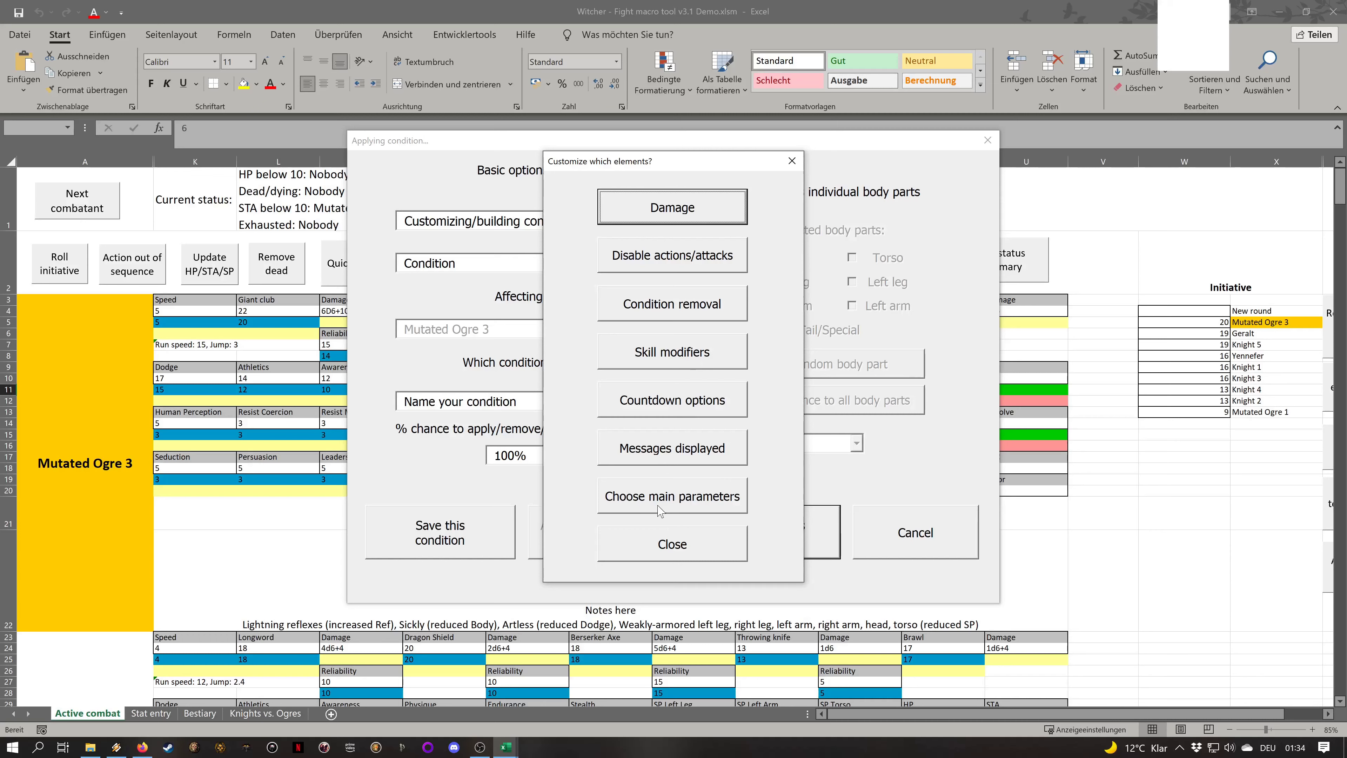
click(636, 551)
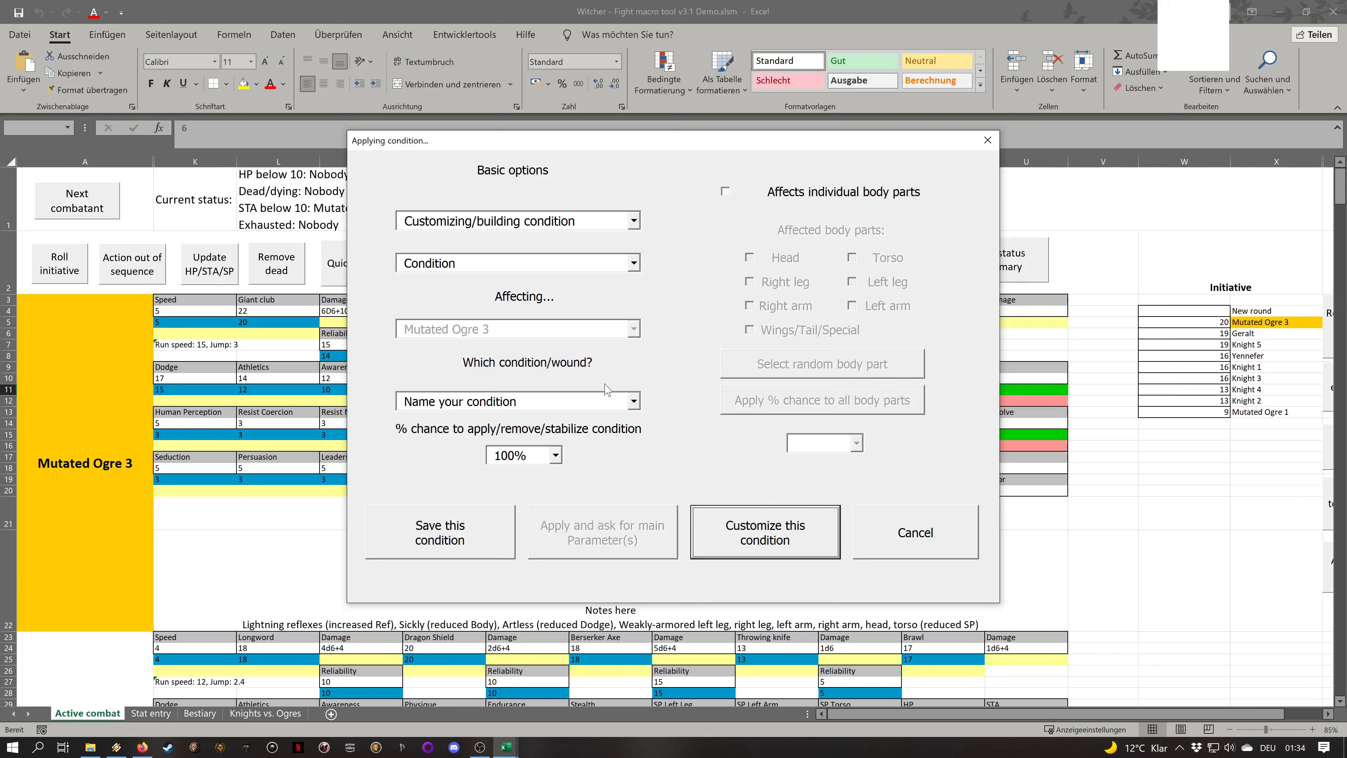
Switch the condition form from building to Applying and choose the Pain condition for Mutated Ogre 3
click(634, 401)
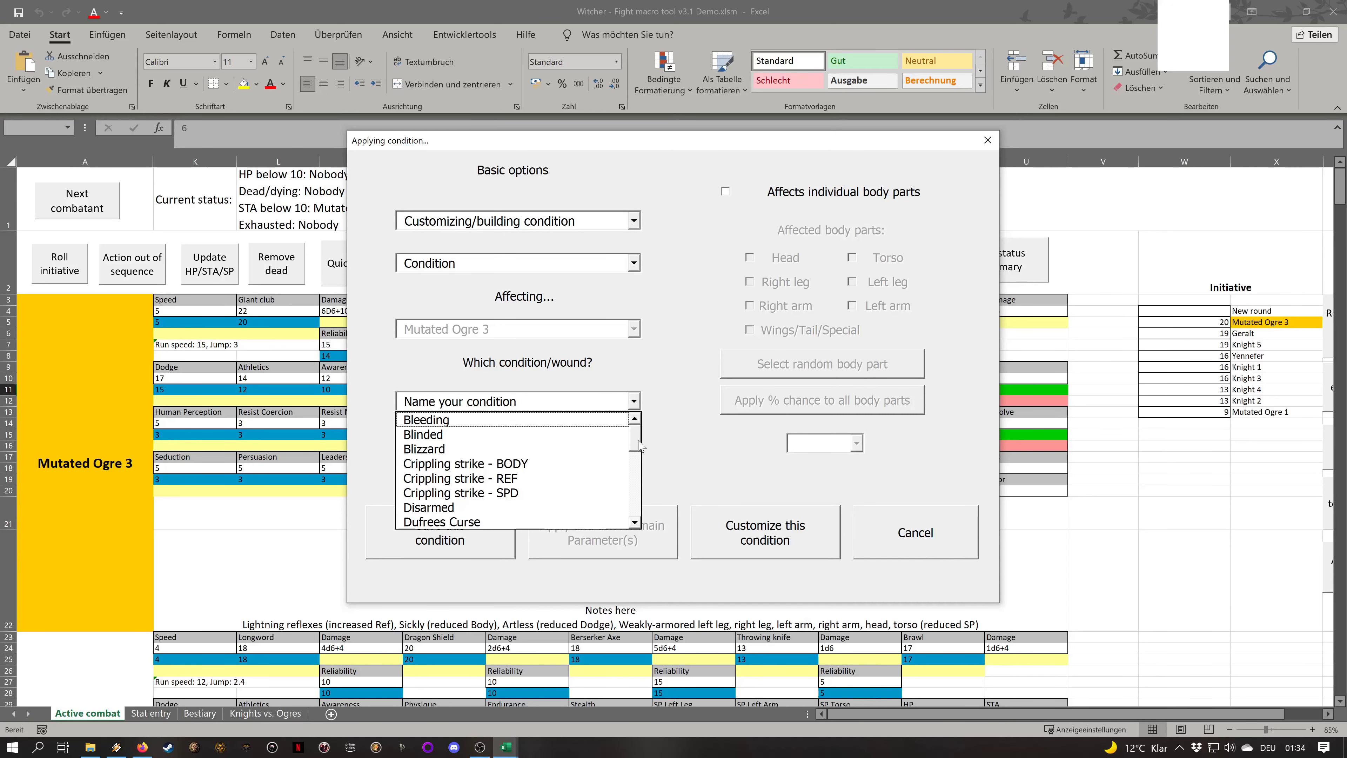
scroll(640, 446, down, 1)
click(635, 220)
click(618, 241)
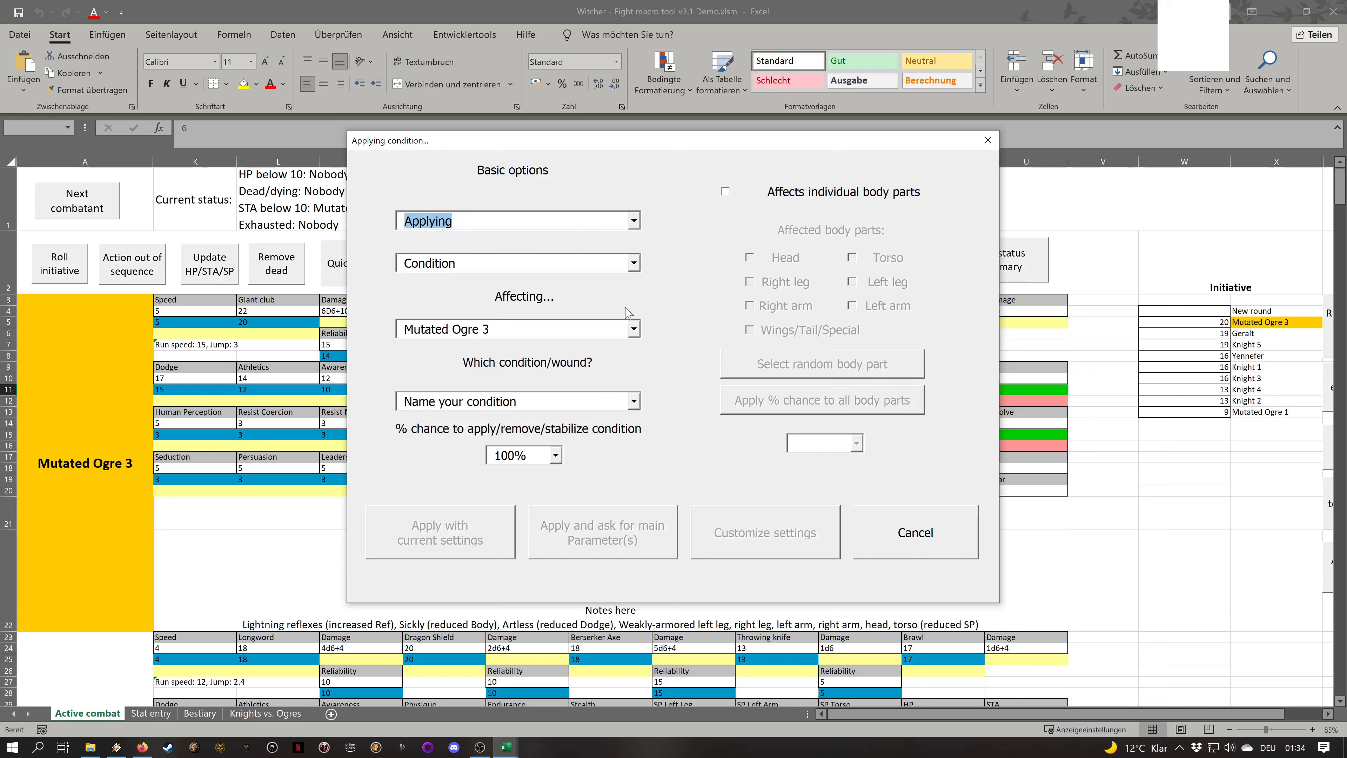
click(634, 402)
scroll(642, 452, down, 1)
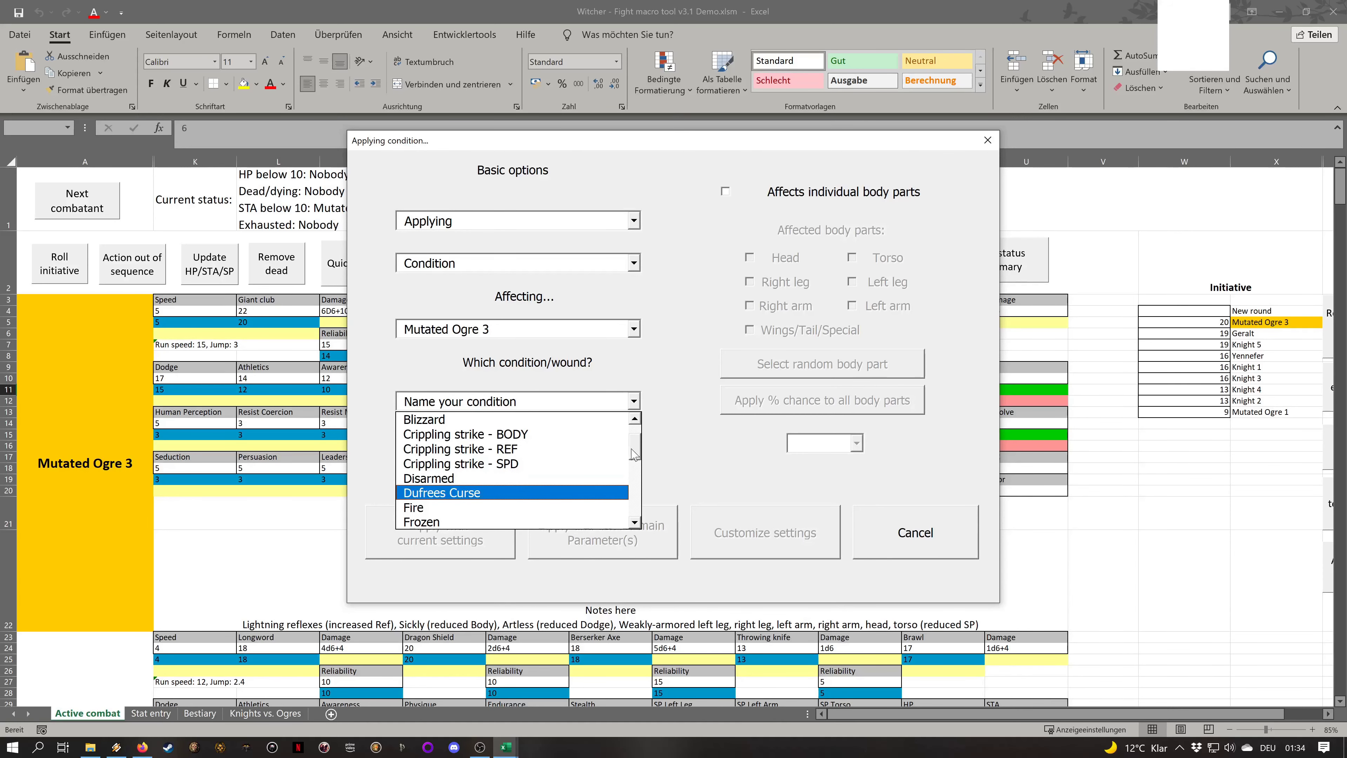
scroll(636, 458, down, 3)
scroll(635, 474, down, 3)
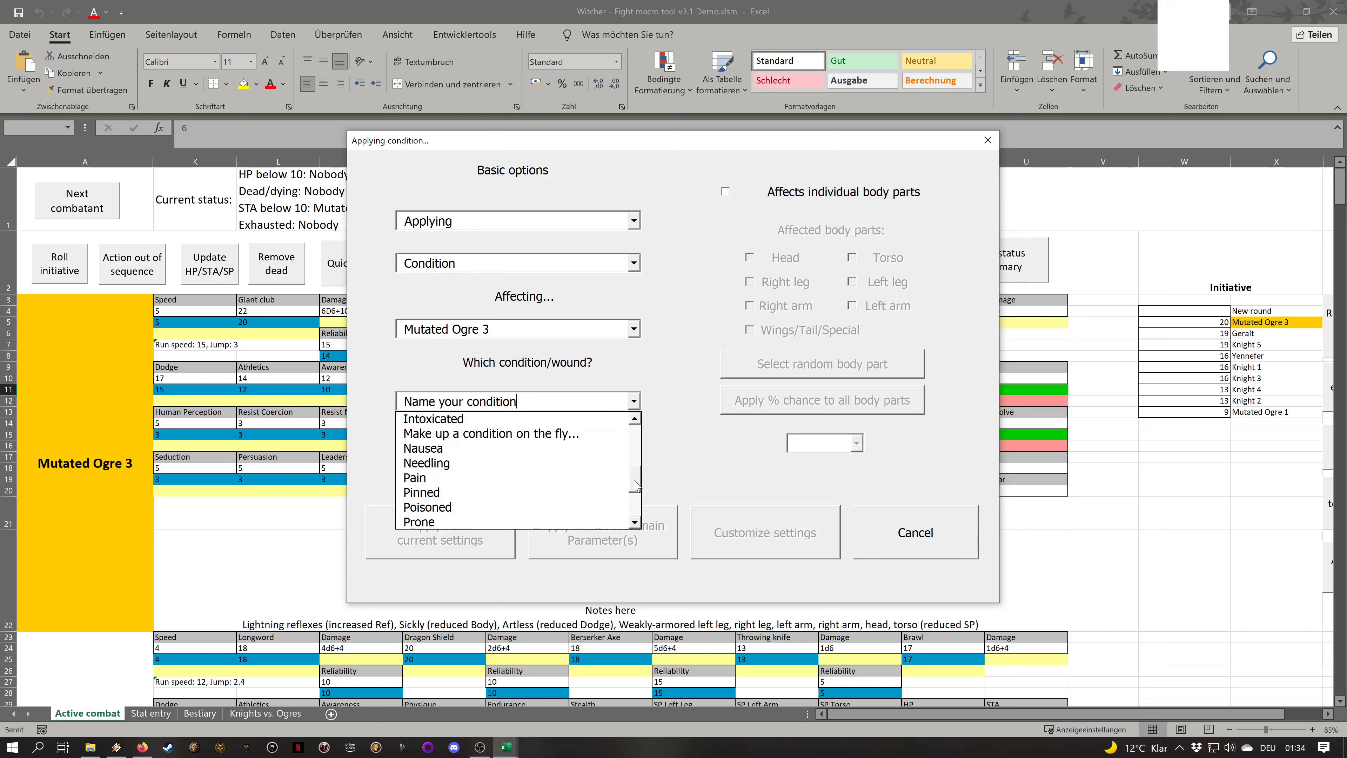
click(632, 478)
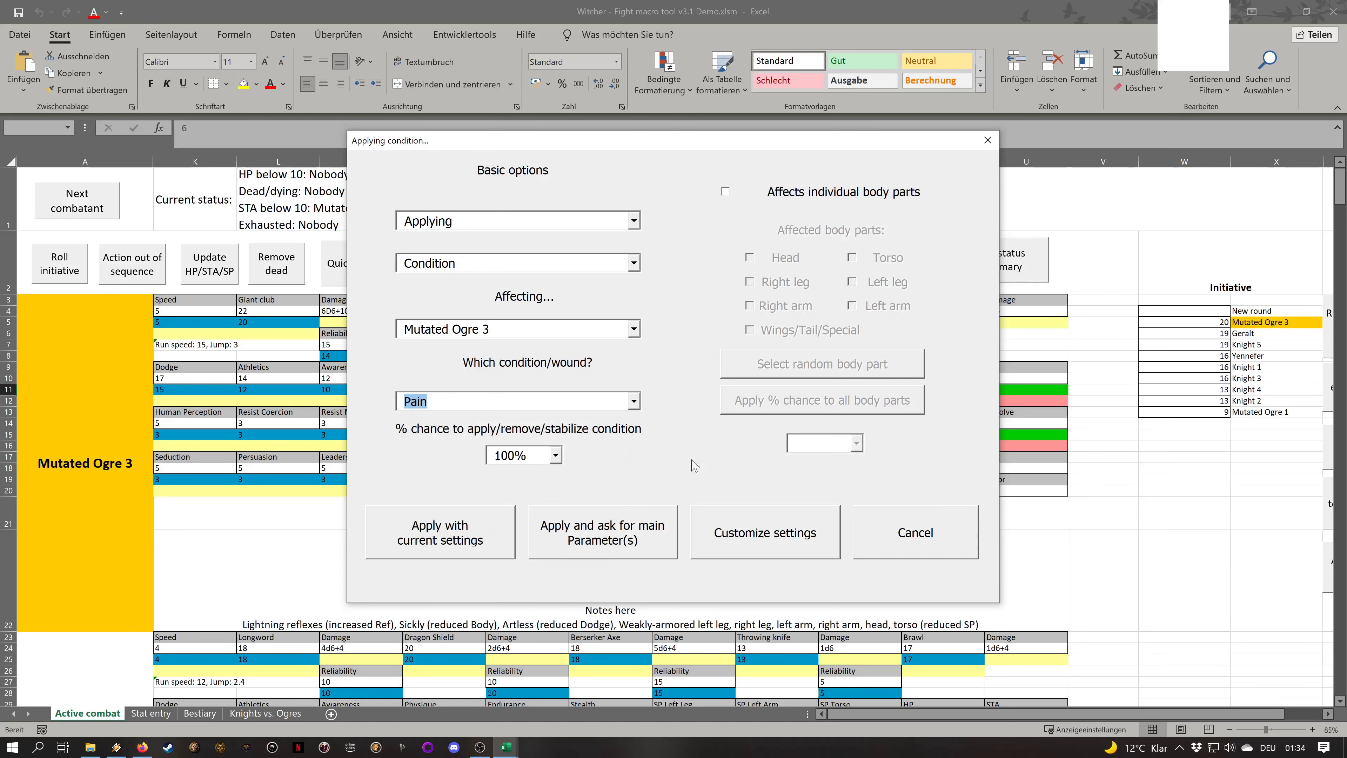
Review the damage options of the Pain condition for Mutated Ogre 3 and close the customization without saving
click(708, 534)
click(701, 219)
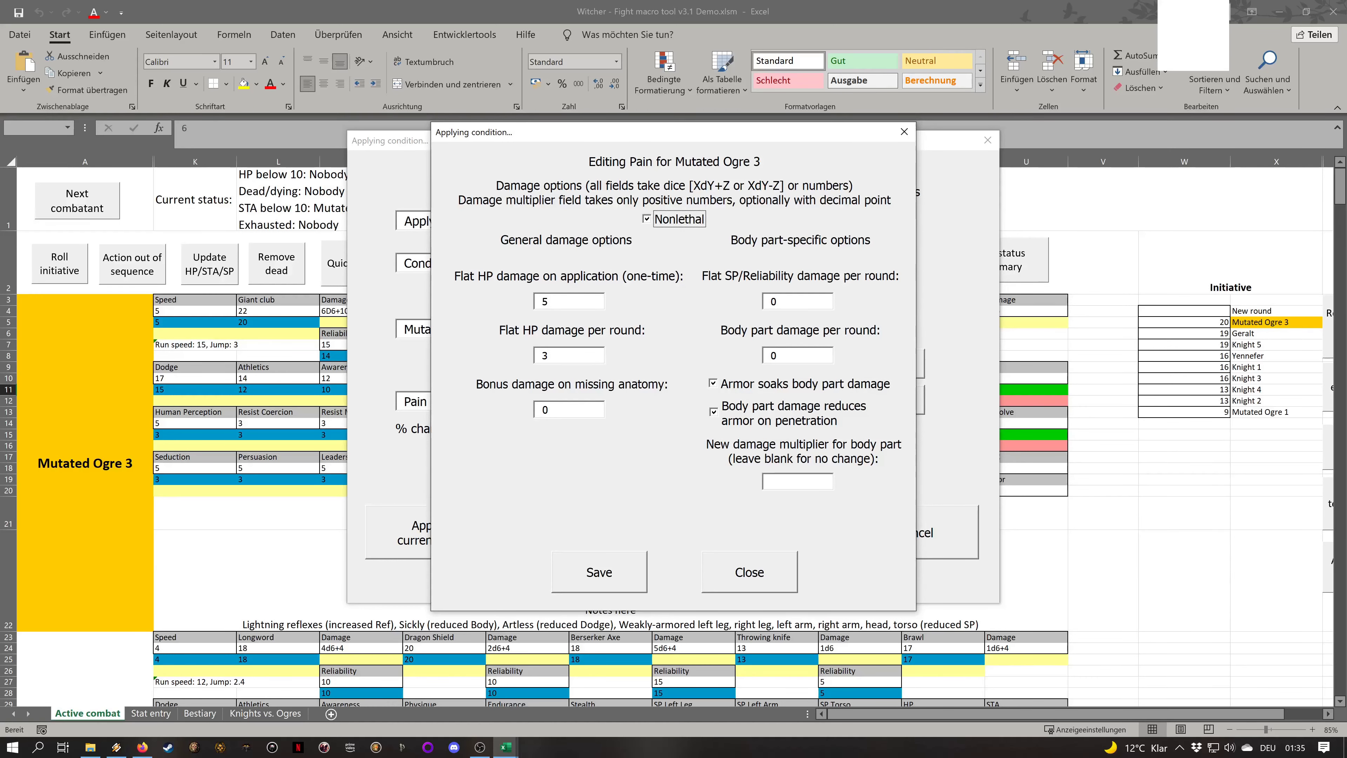
click(744, 569)
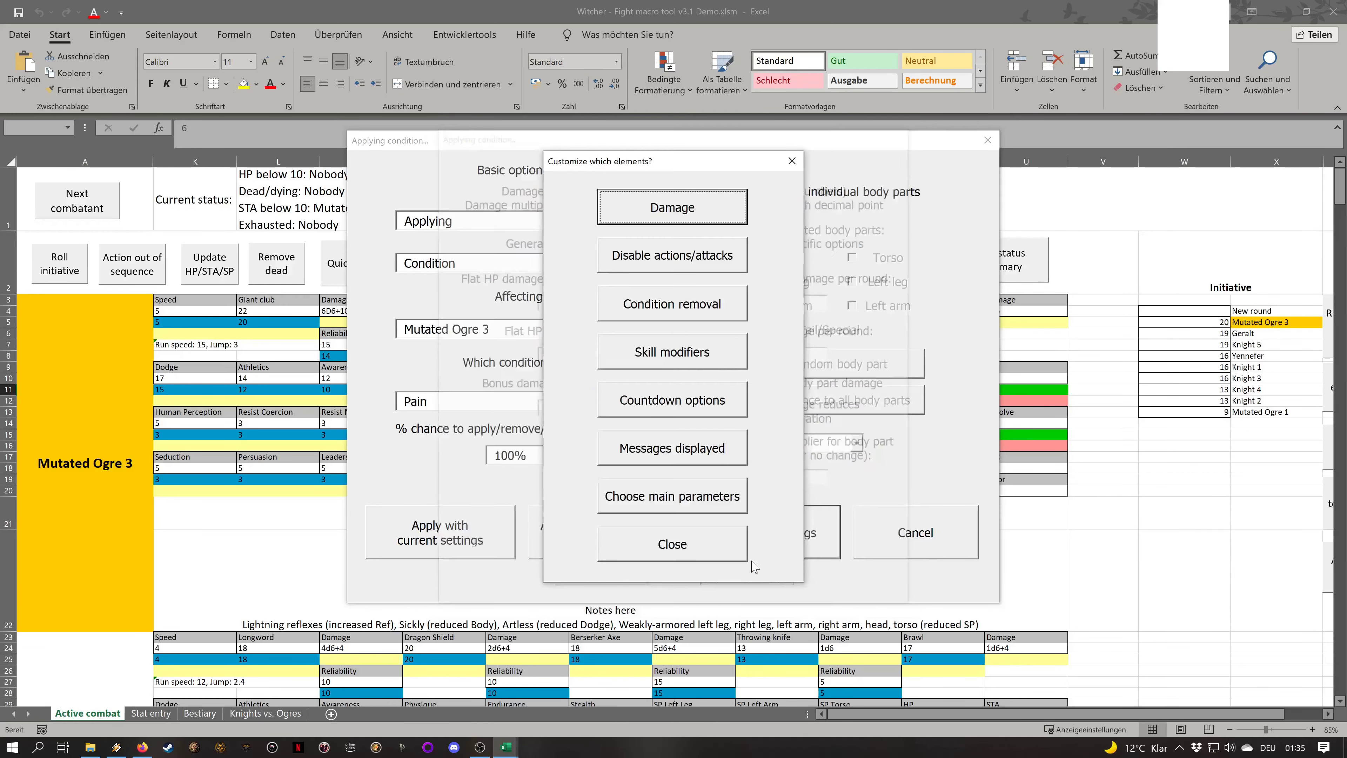
click(677, 543)
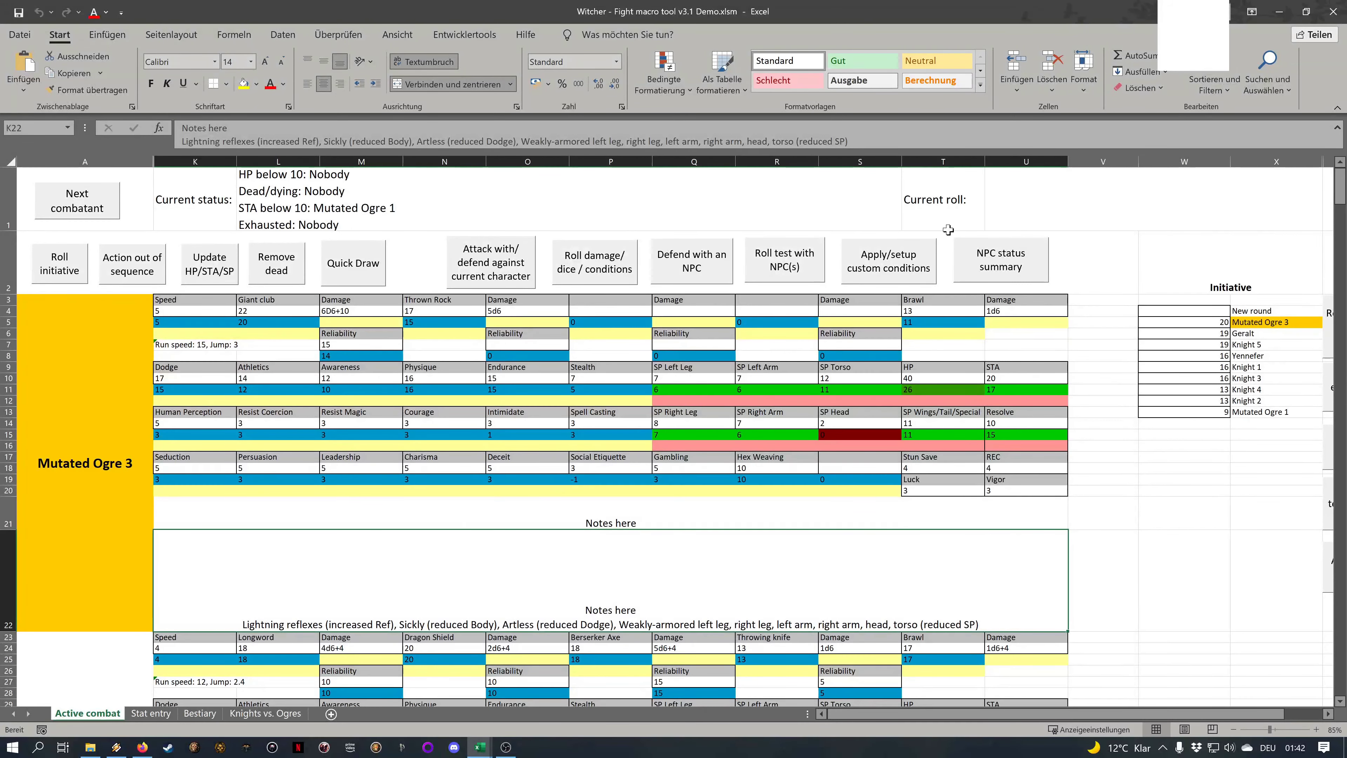
Start adding a condition to an NPC in the Bestiary, choosing Mutated Ogre and the Regenerating condition
click(152, 716)
click(199, 713)
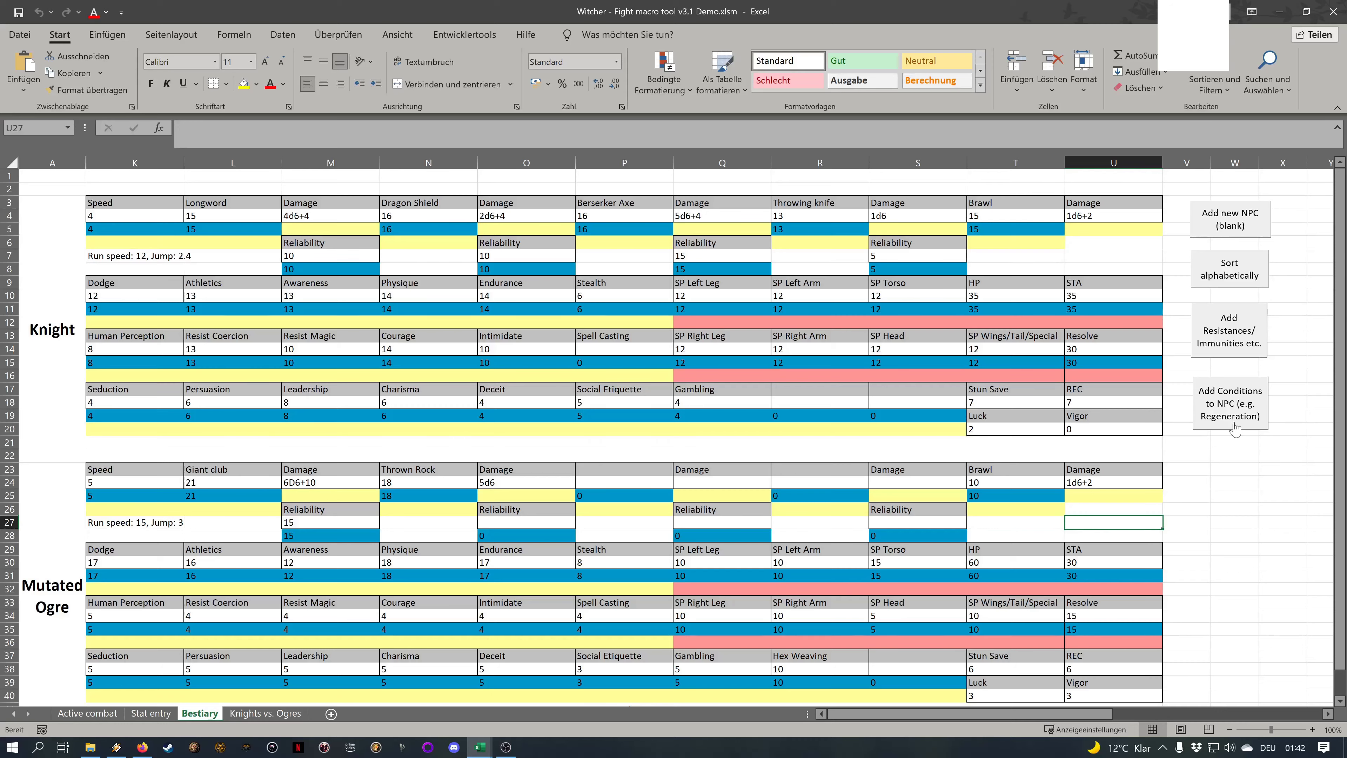
click(1233, 428)
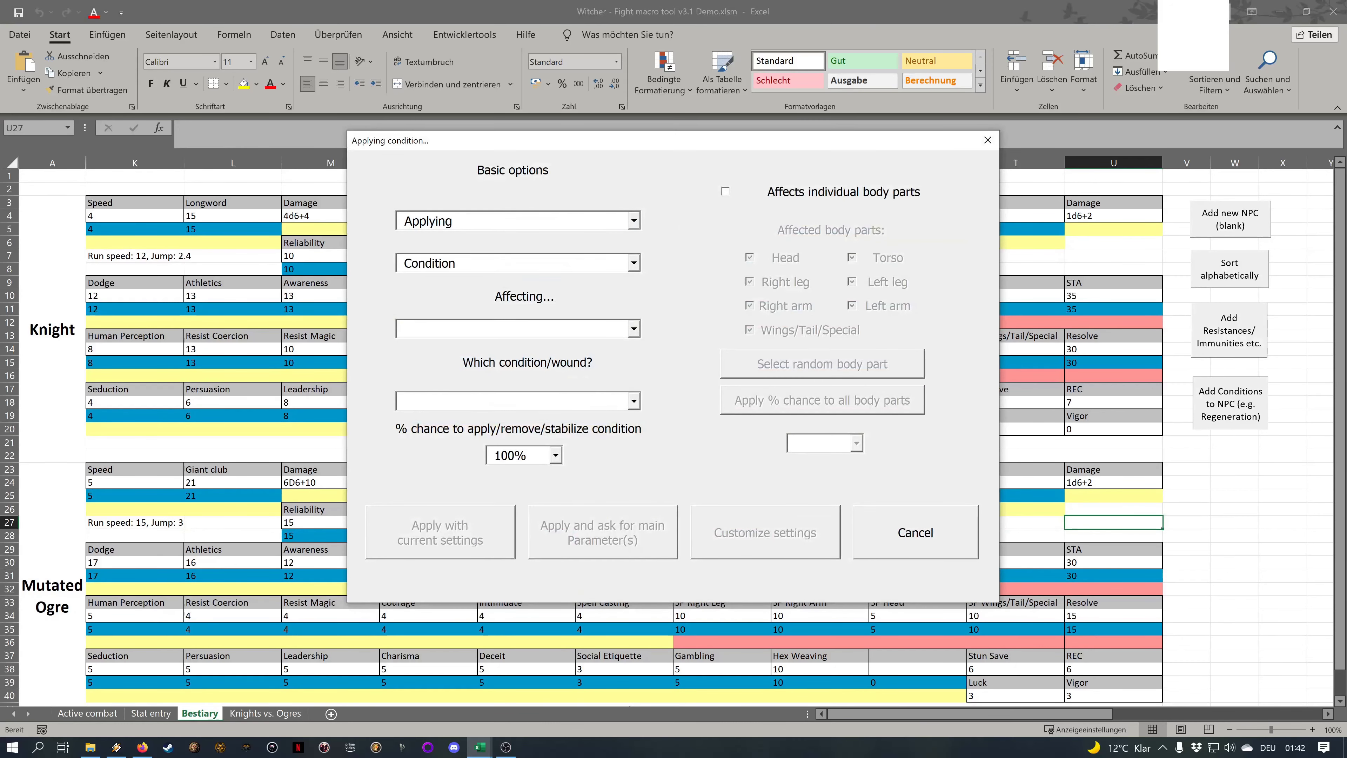
click(633, 328)
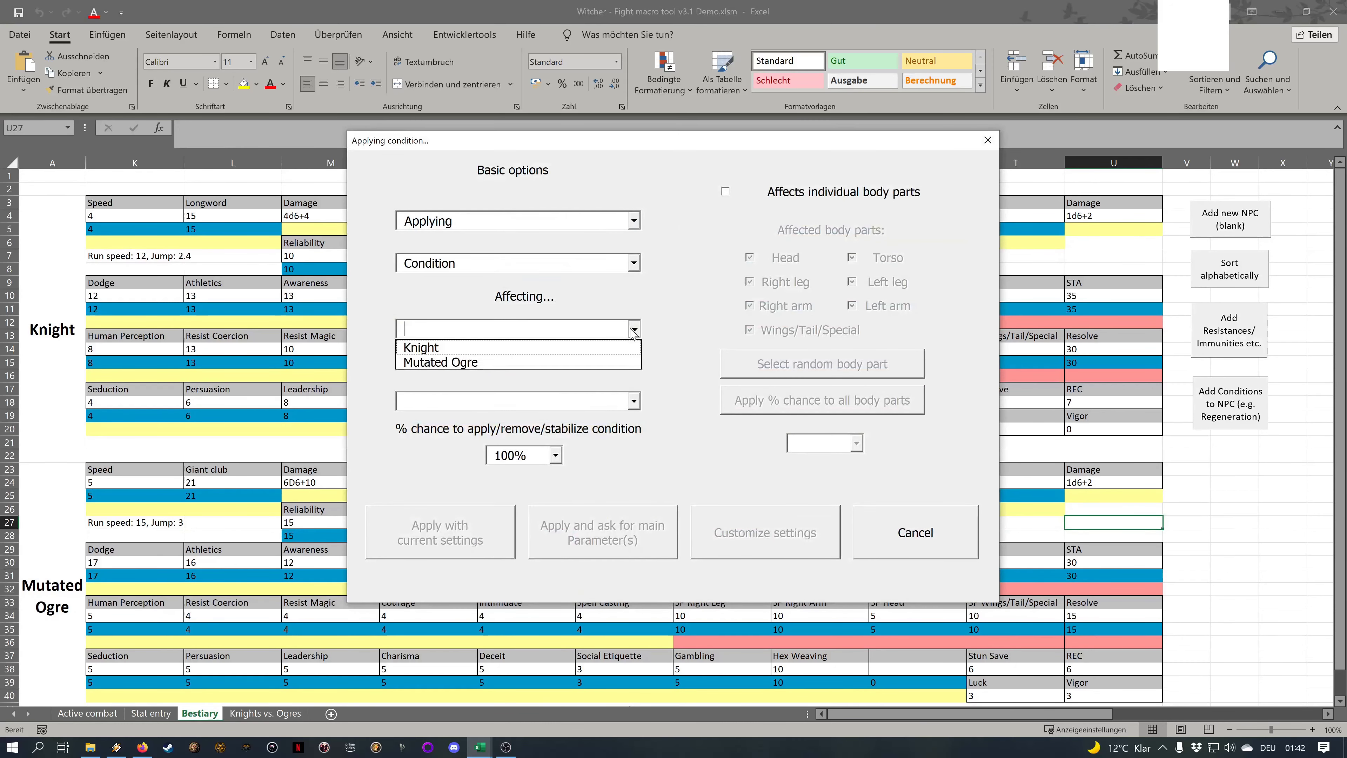
click(620, 364)
click(633, 401)
drag(639, 445, 639, 507)
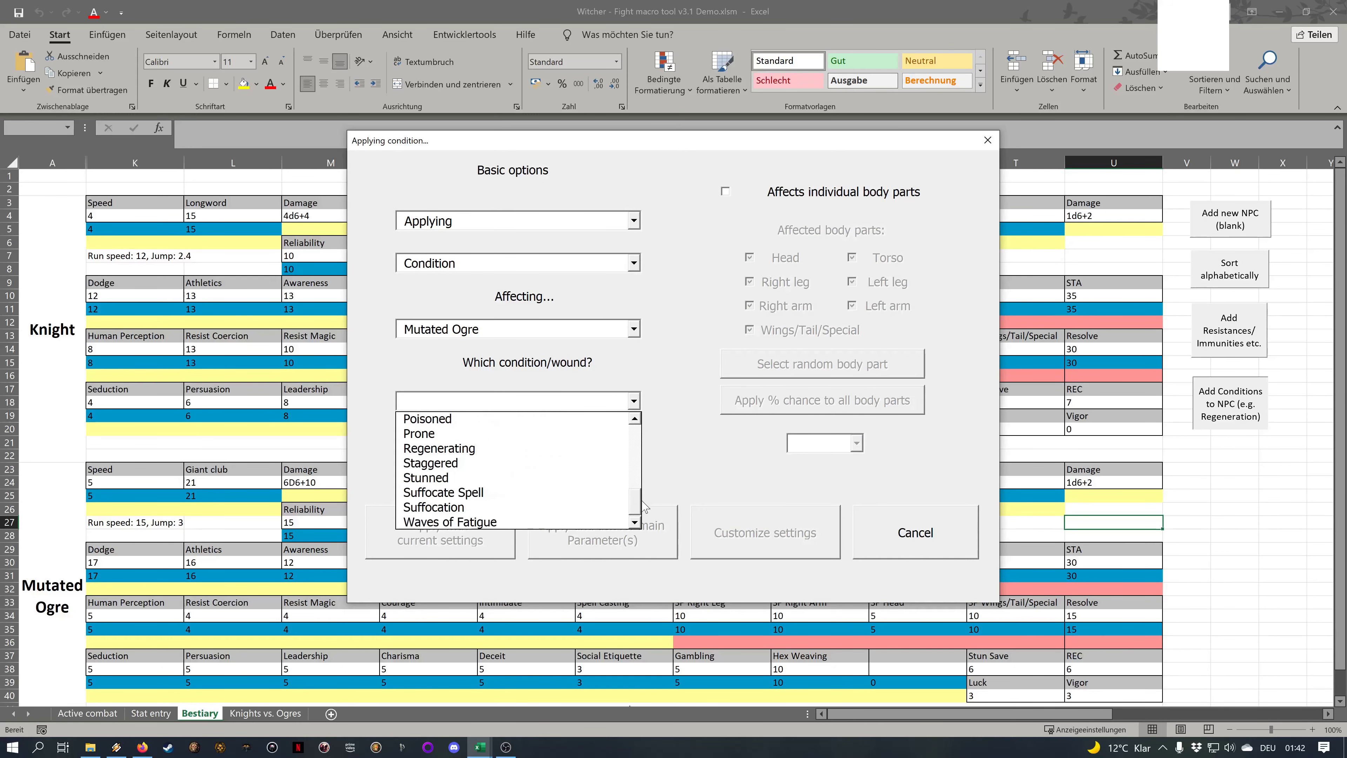
click(495, 454)
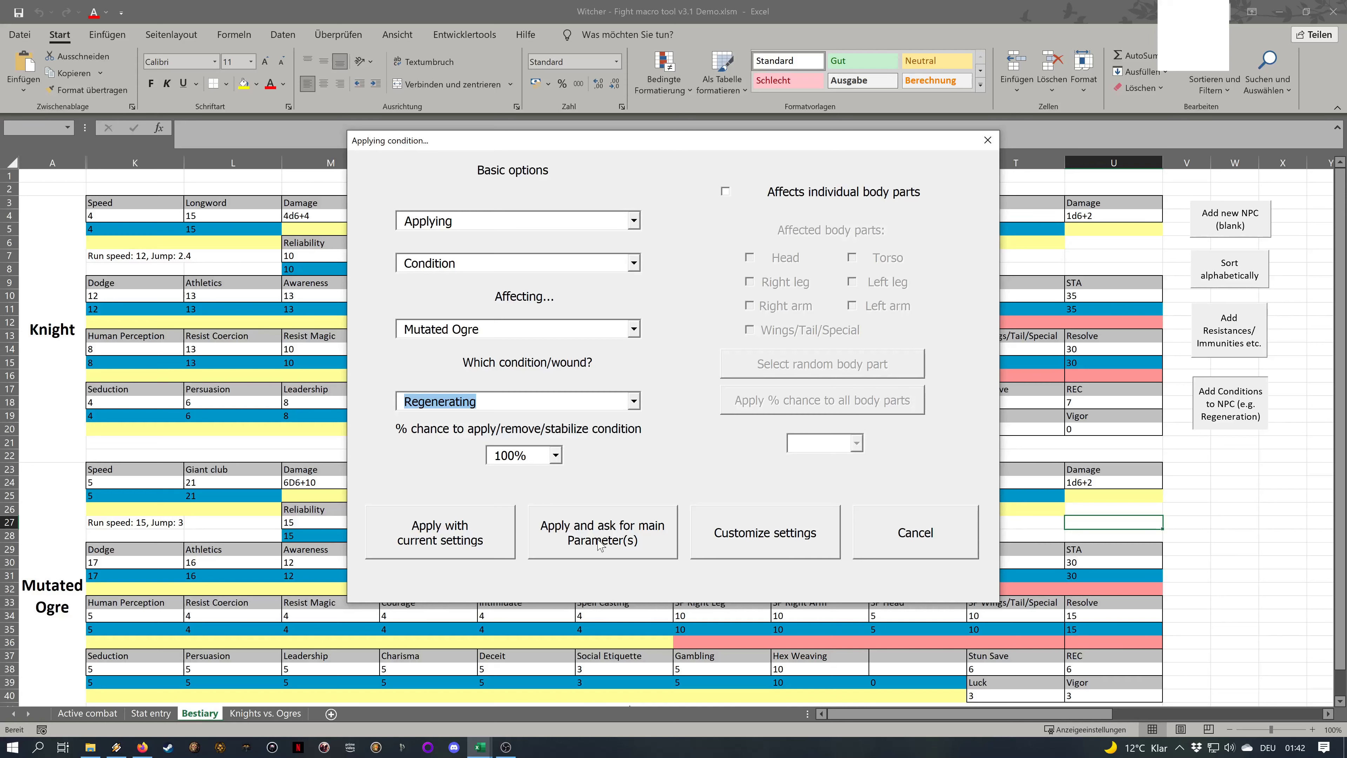
Review the damage settings and main parameters of the Regenerating condition without changing them
click(776, 540)
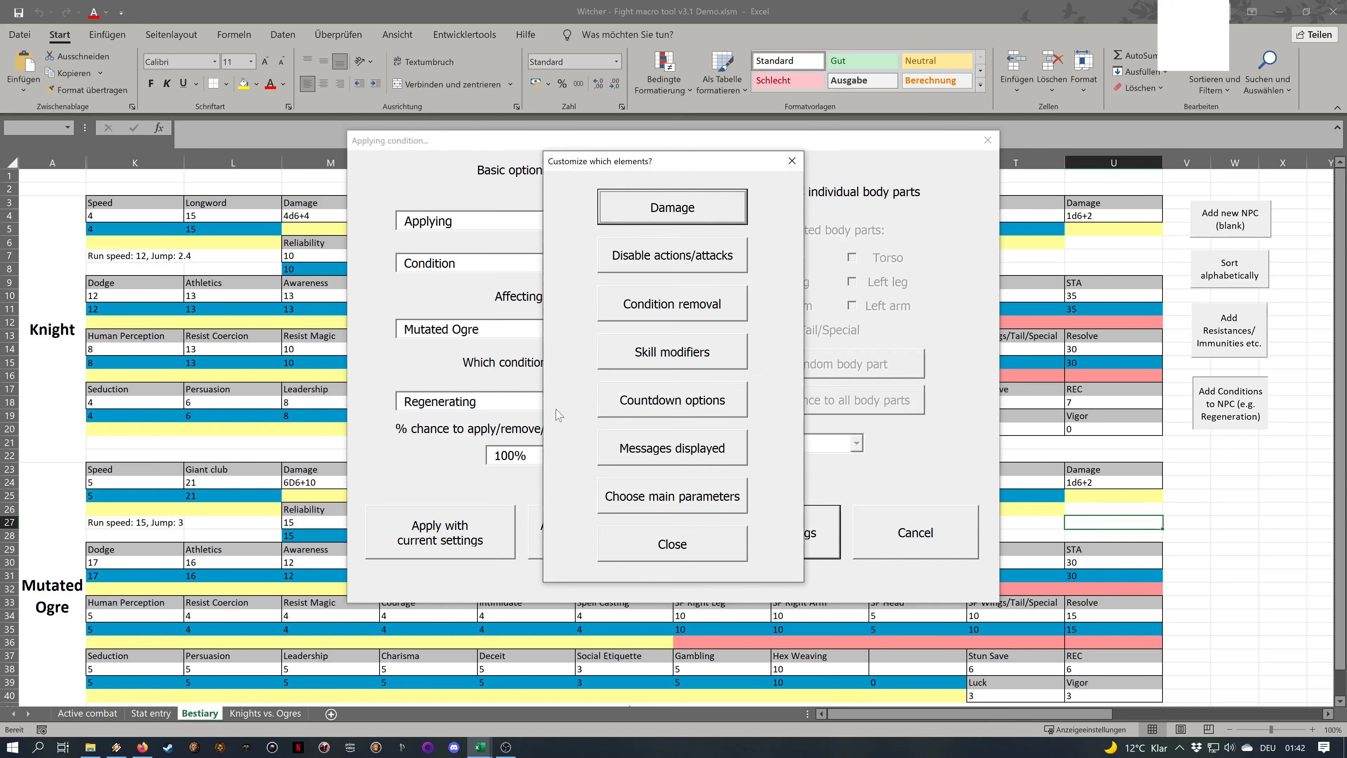
click(676, 204)
click(779, 578)
click(711, 502)
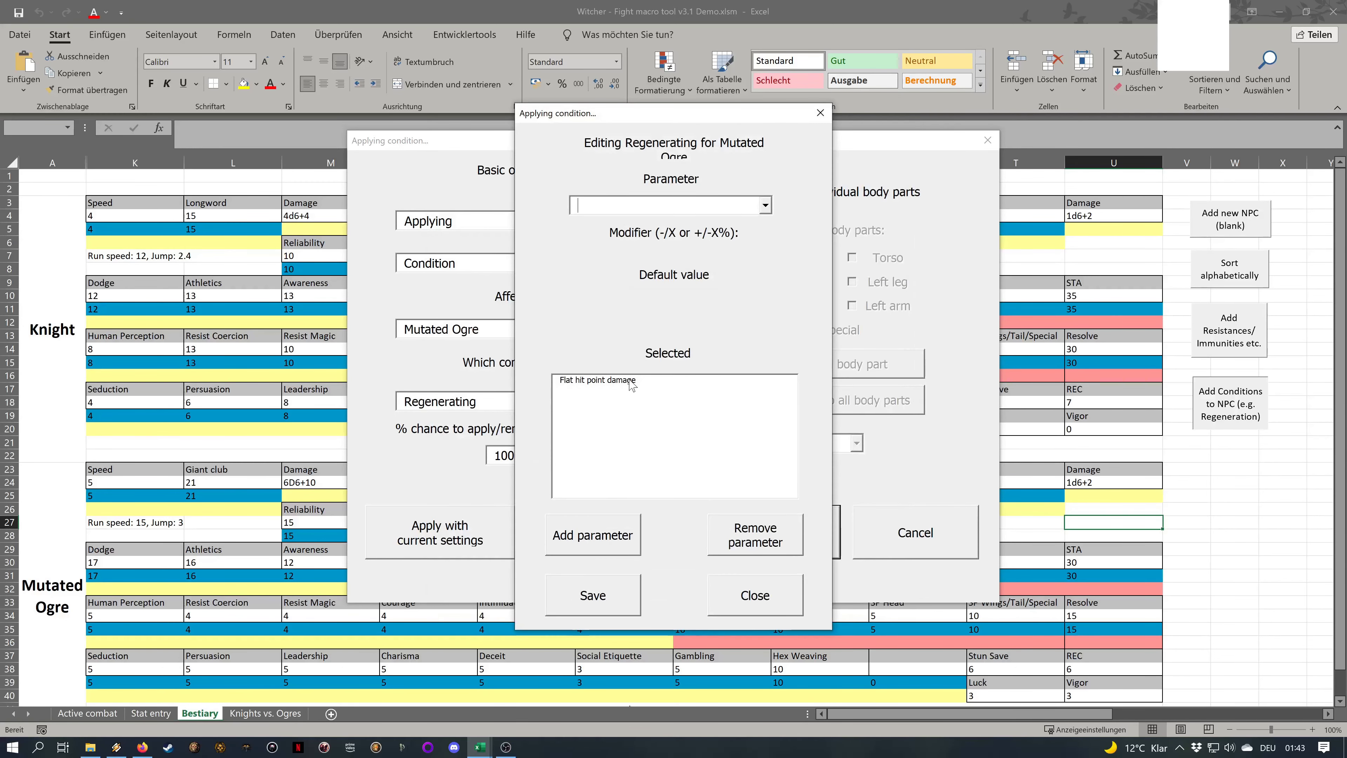
click(756, 595)
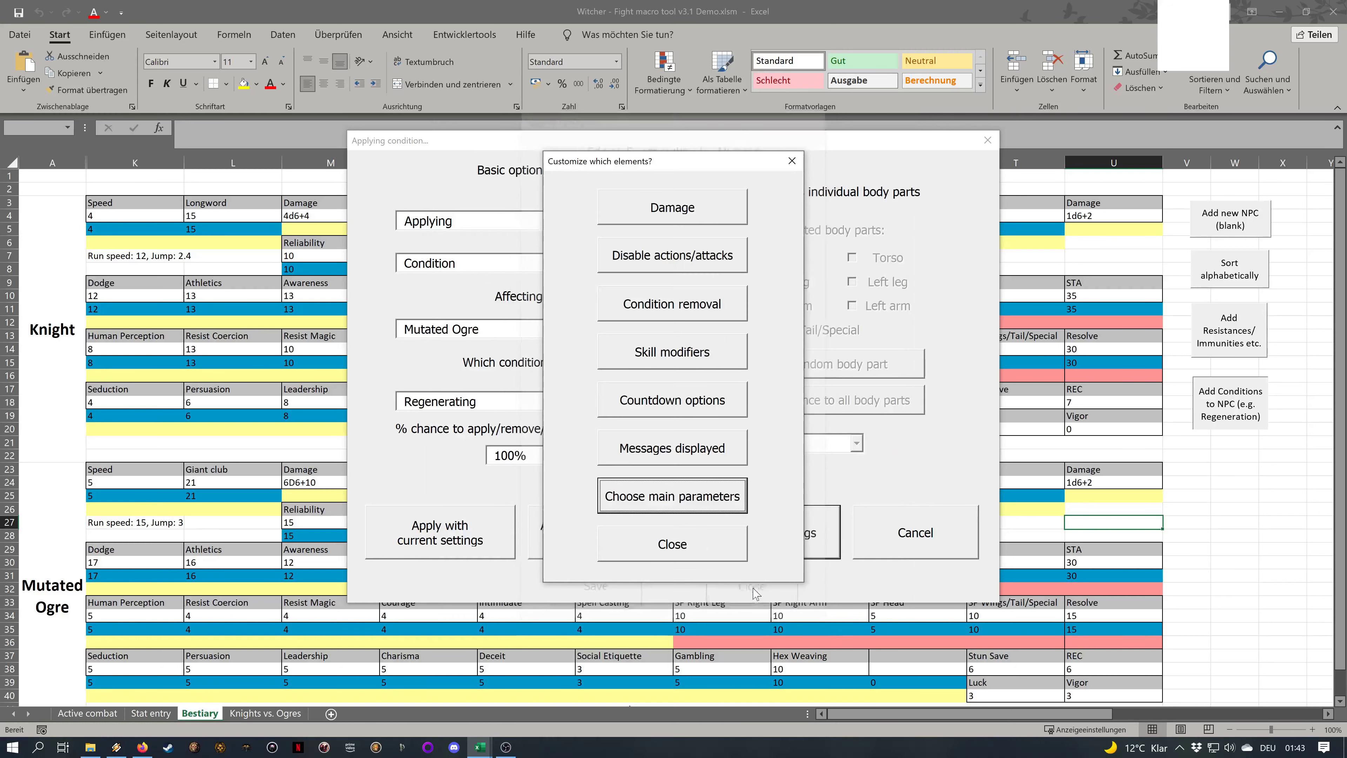
click(676, 546)
Apply Regenerating to the Bestiary's Mutated Ogre with flat hit point damage per round set to -4
click(599, 563)
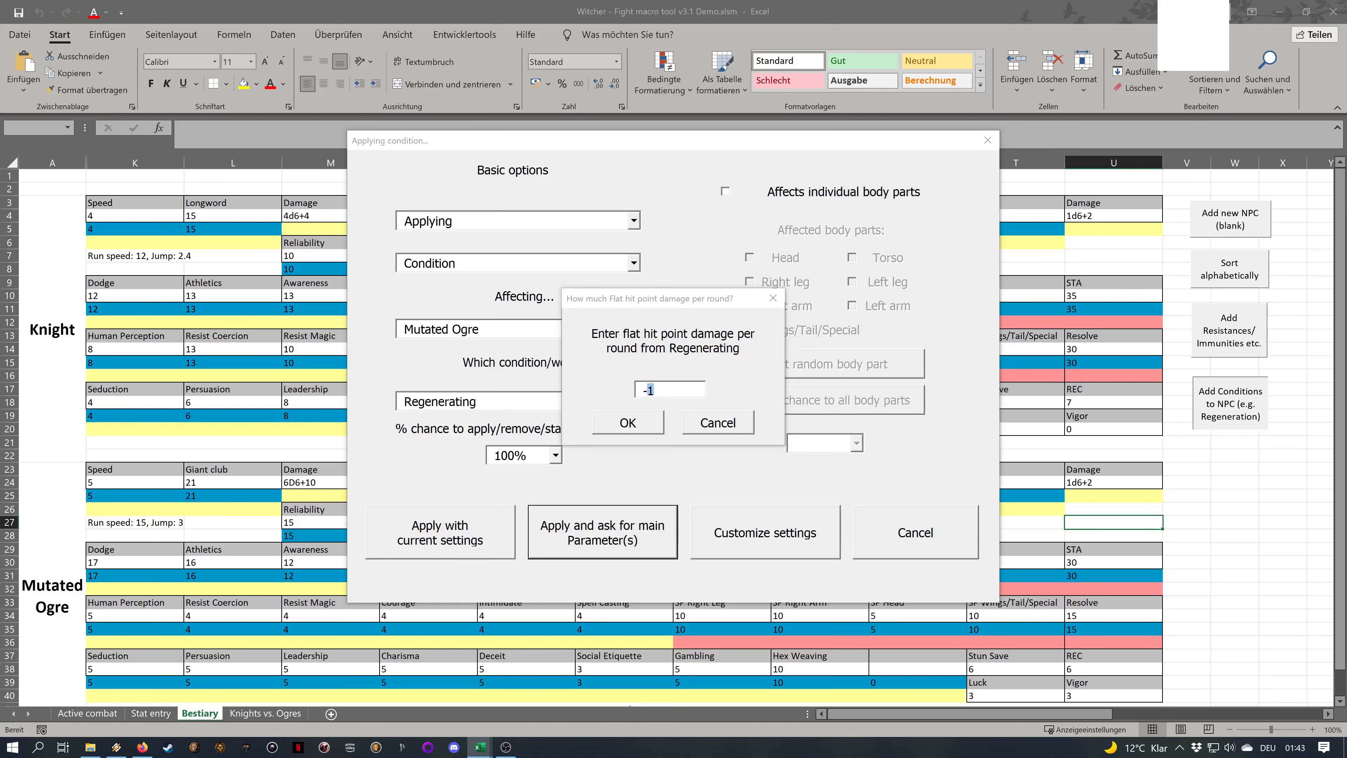
text(4)
click(648, 430)
click(530, 444)
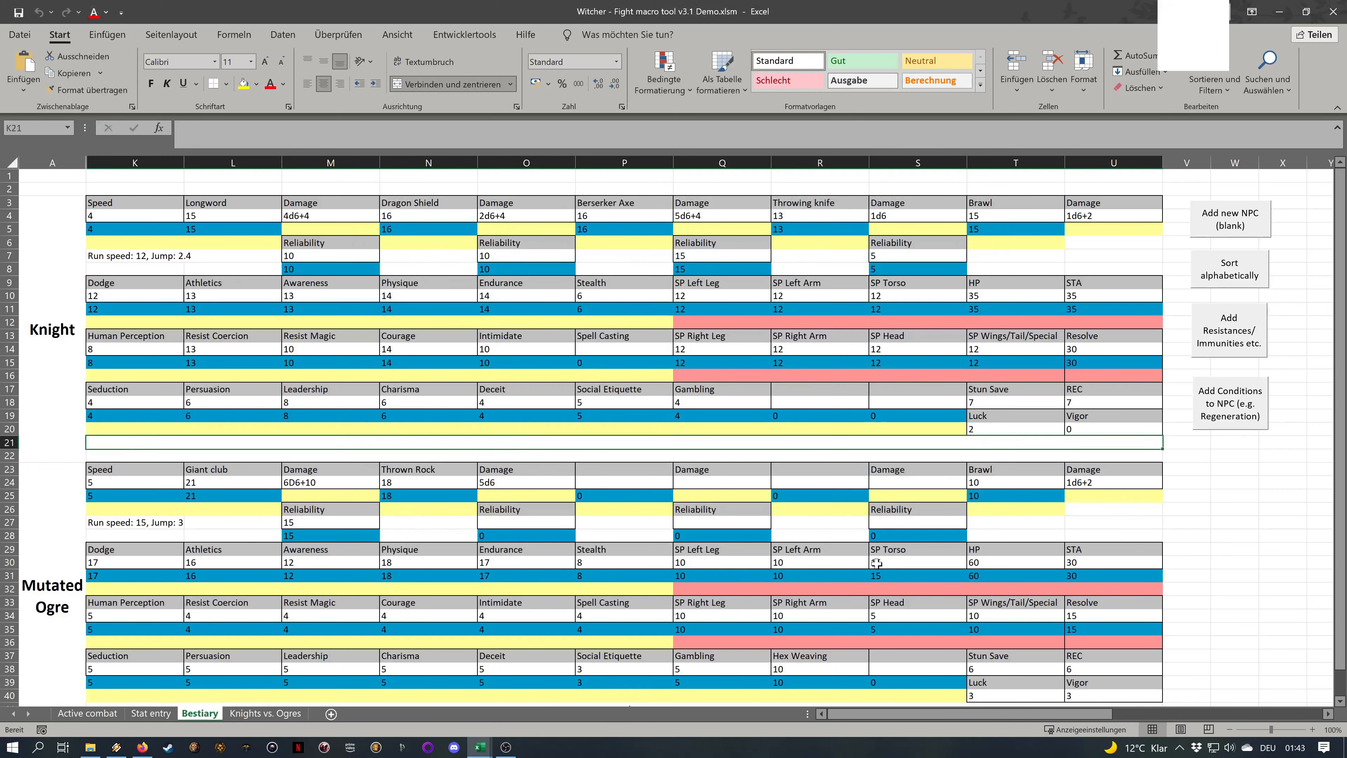
click(47, 527)
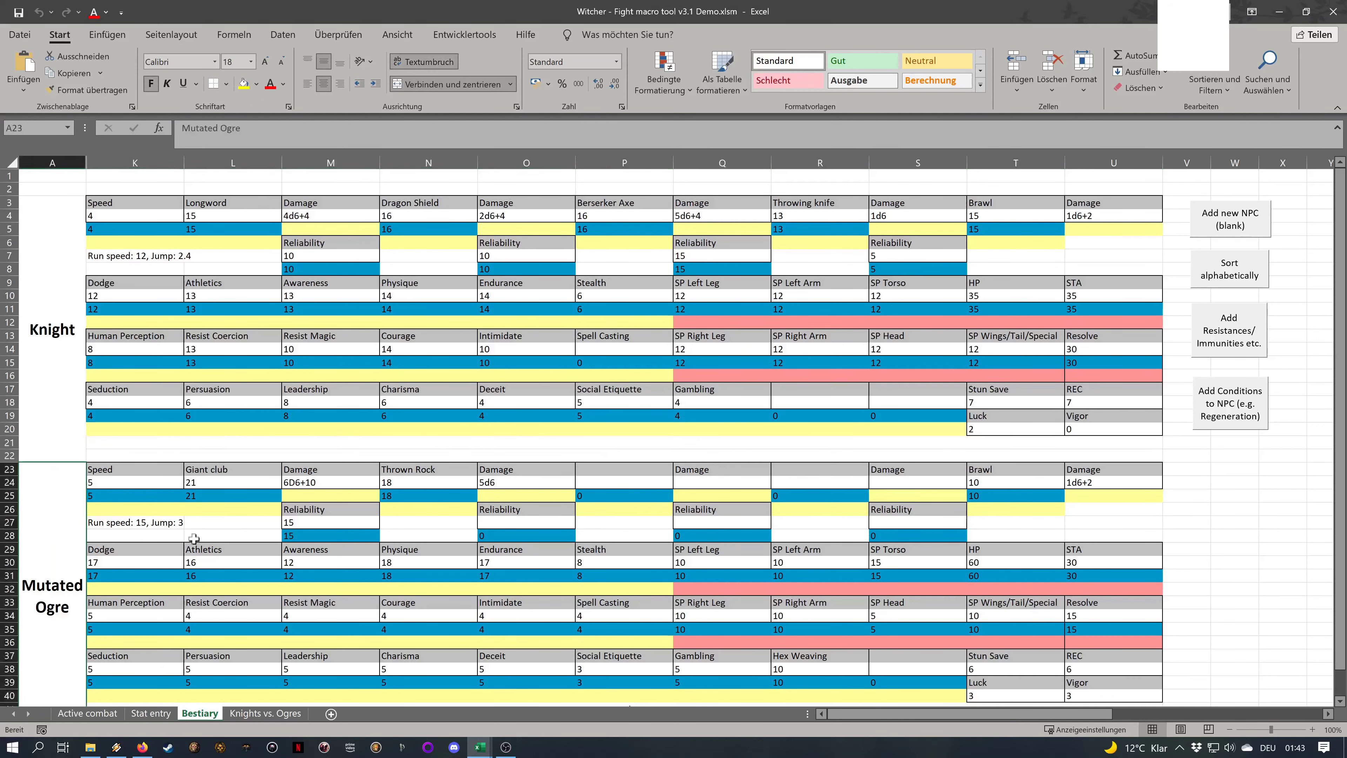
click(225, 551)
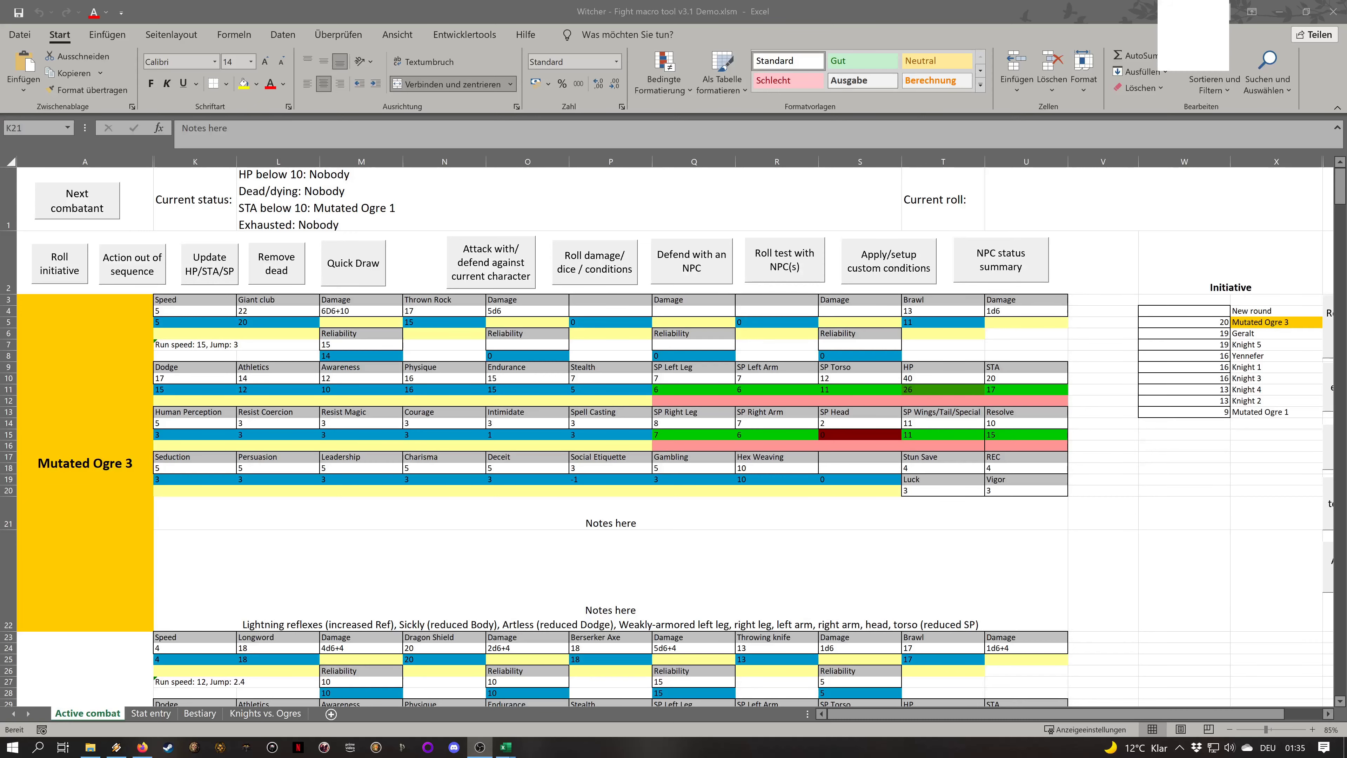
Examine the Knight and Mutated Ogre stat blocks and their notes rows in the Bestiary, and return to the Active combat sheet
click(200, 712)
click(176, 295)
scroll(673, 366, down, 3)
scroll(687, 399, down, 1)
drag(656, 550, 668, 448)
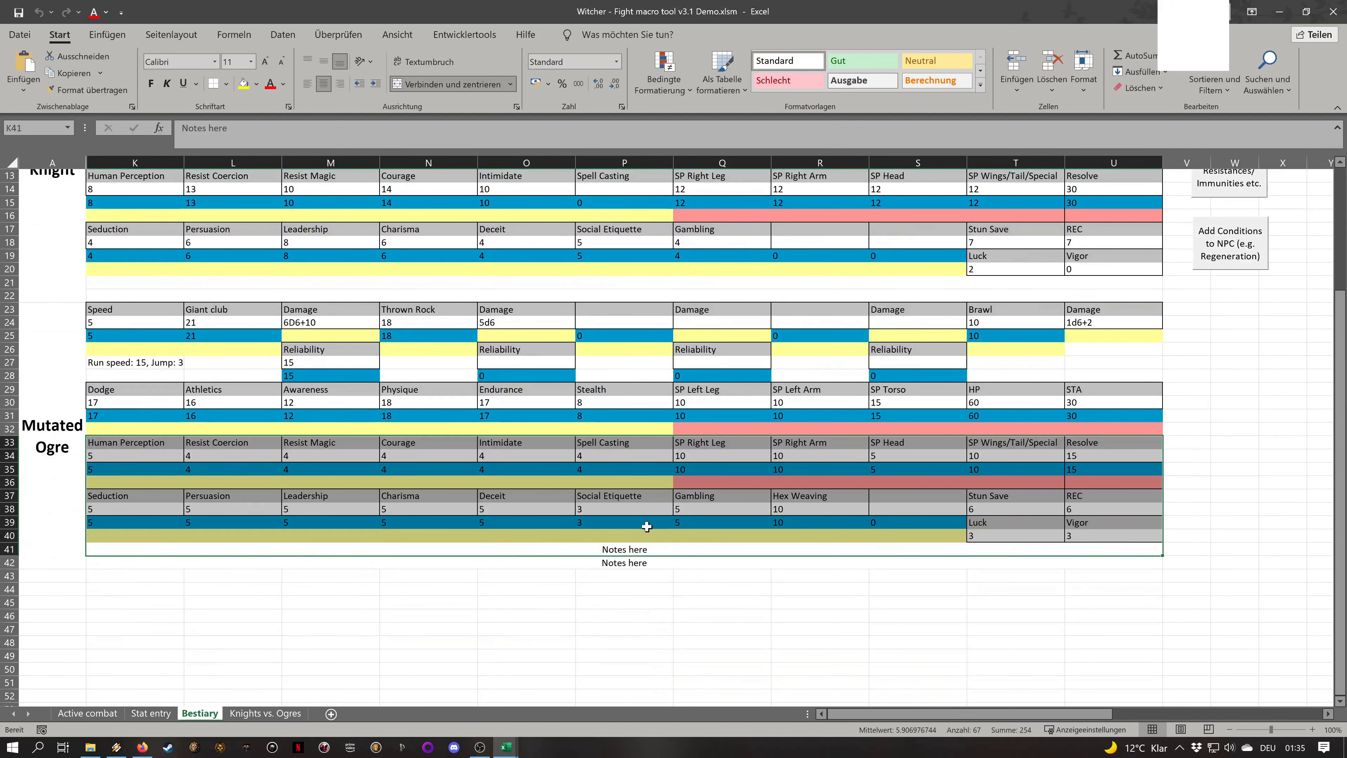
scroll(759, 508, up, 4)
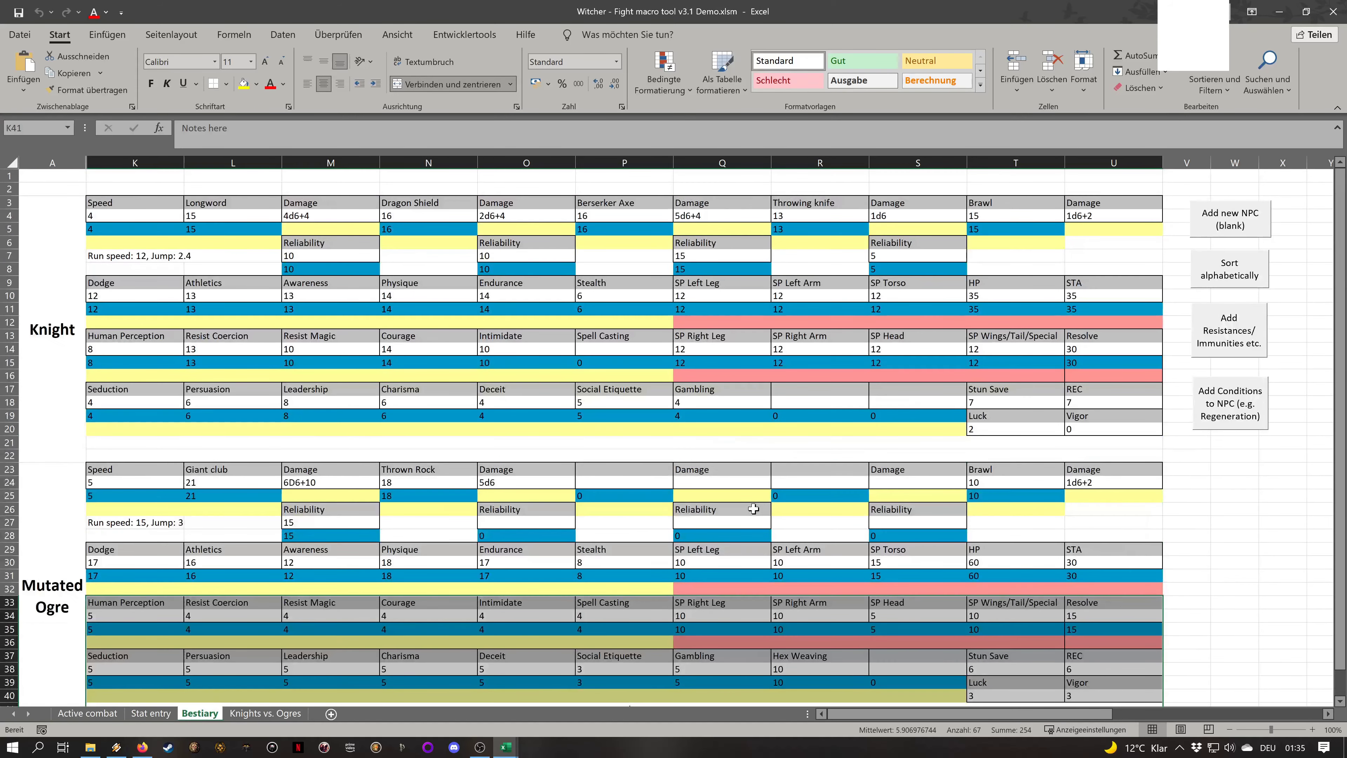
drag(72, 255, 793, 558)
scroll(675, 494, down, 1)
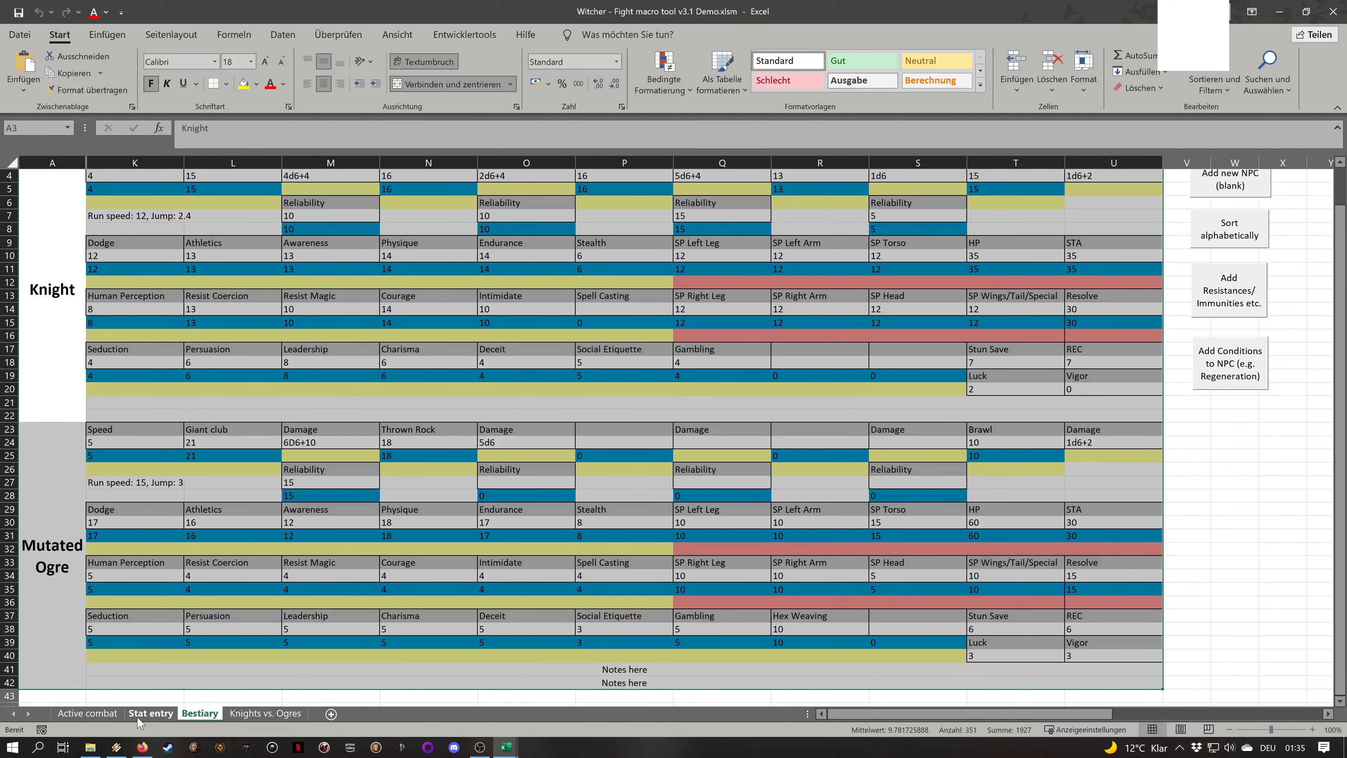
click(87, 712)
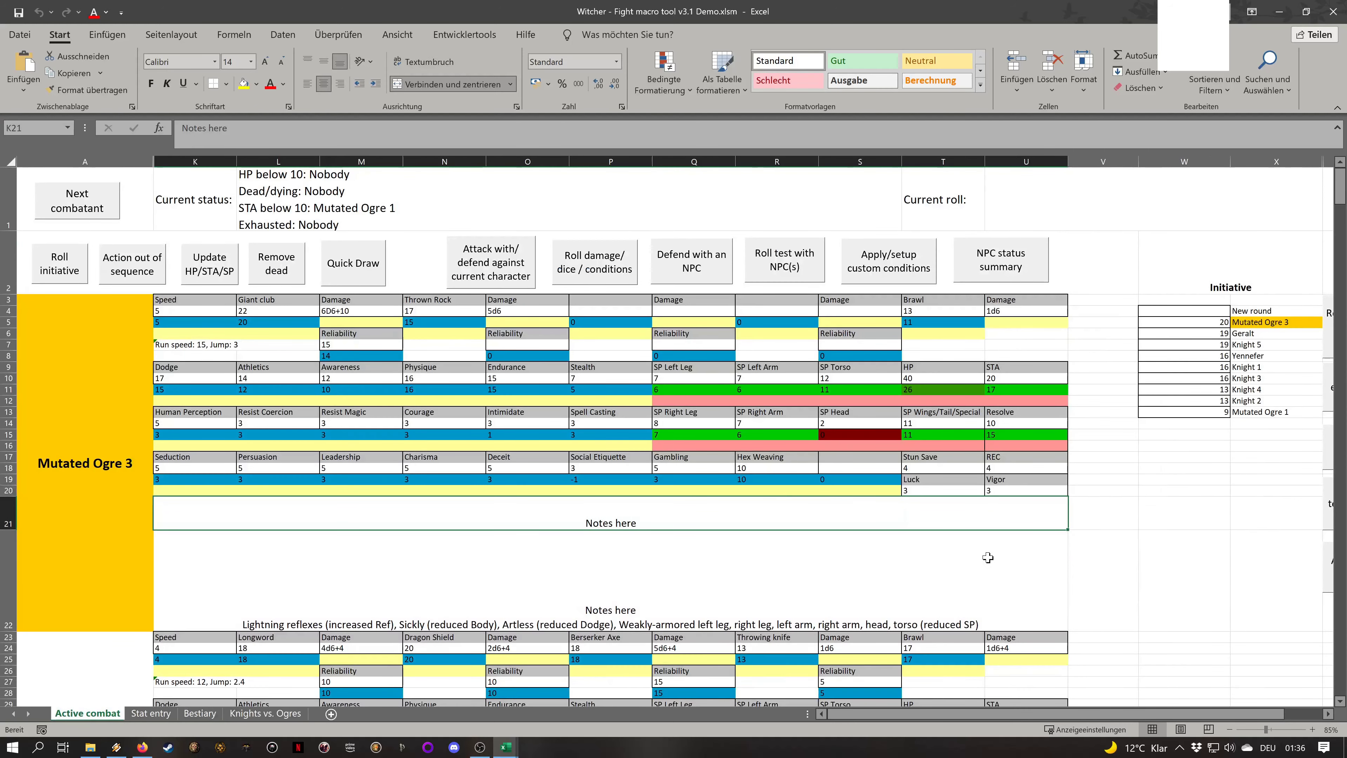